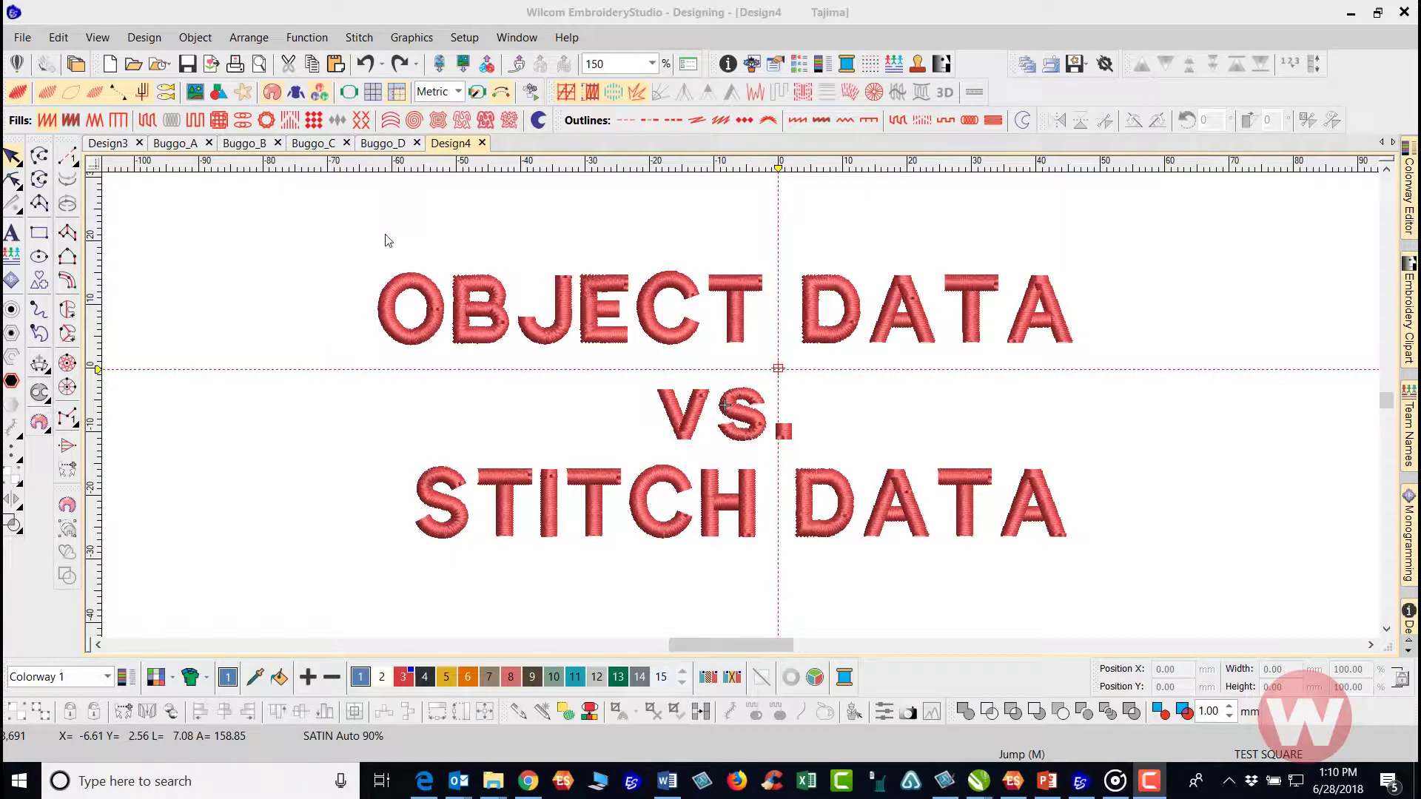
Bring up the Buggo_A design and keep its Color-Object List pinned open beside it.
left_click(182, 143)
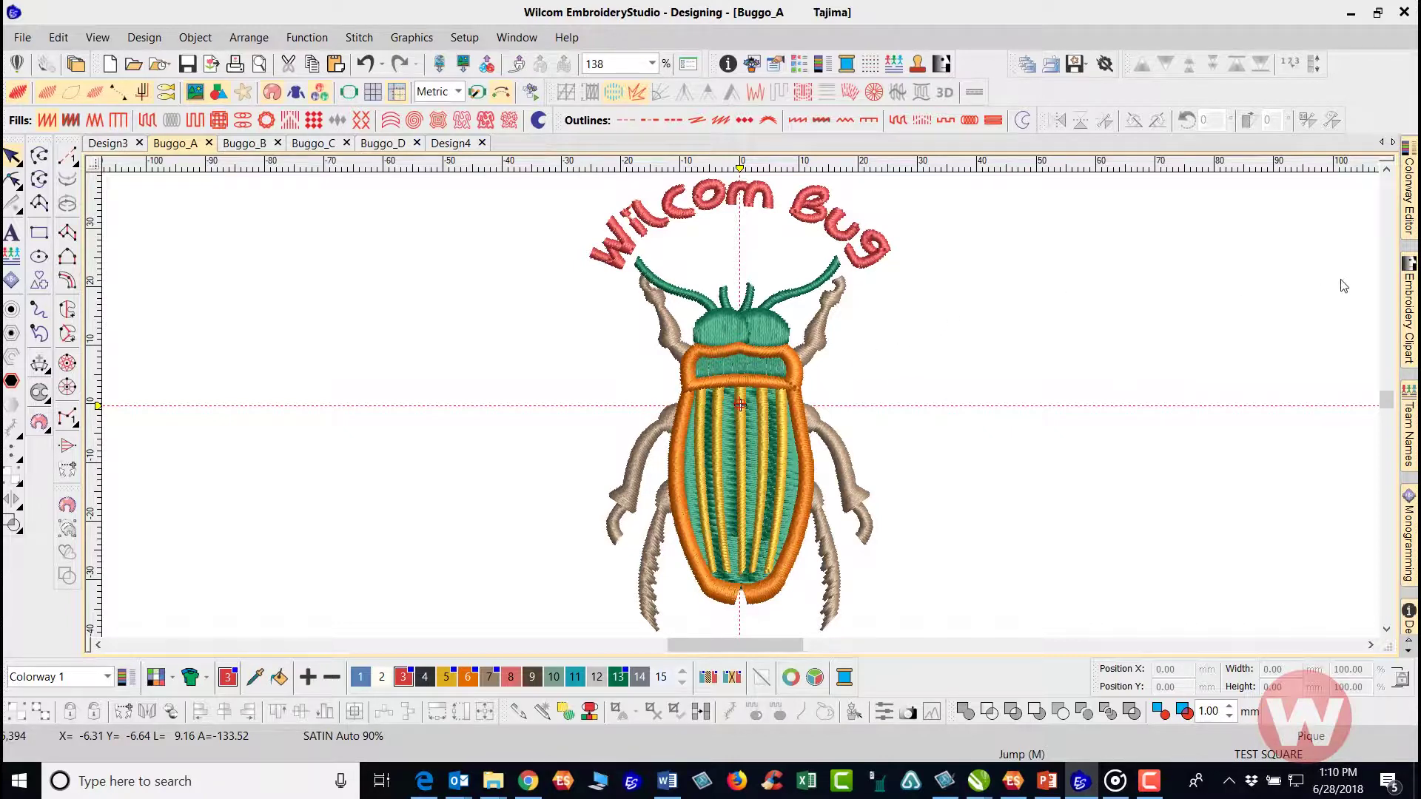
left_click(1410, 653)
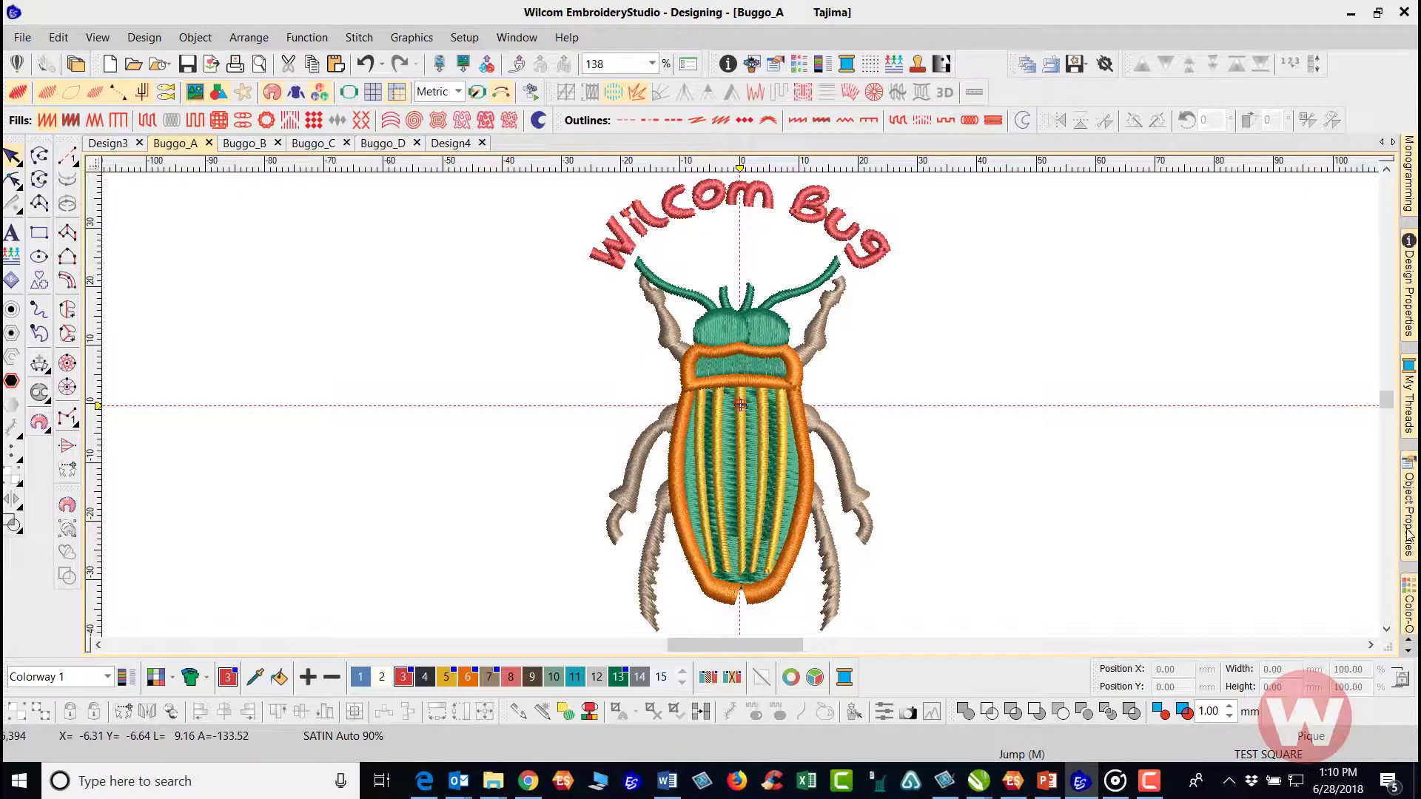
left_click(1408, 592)
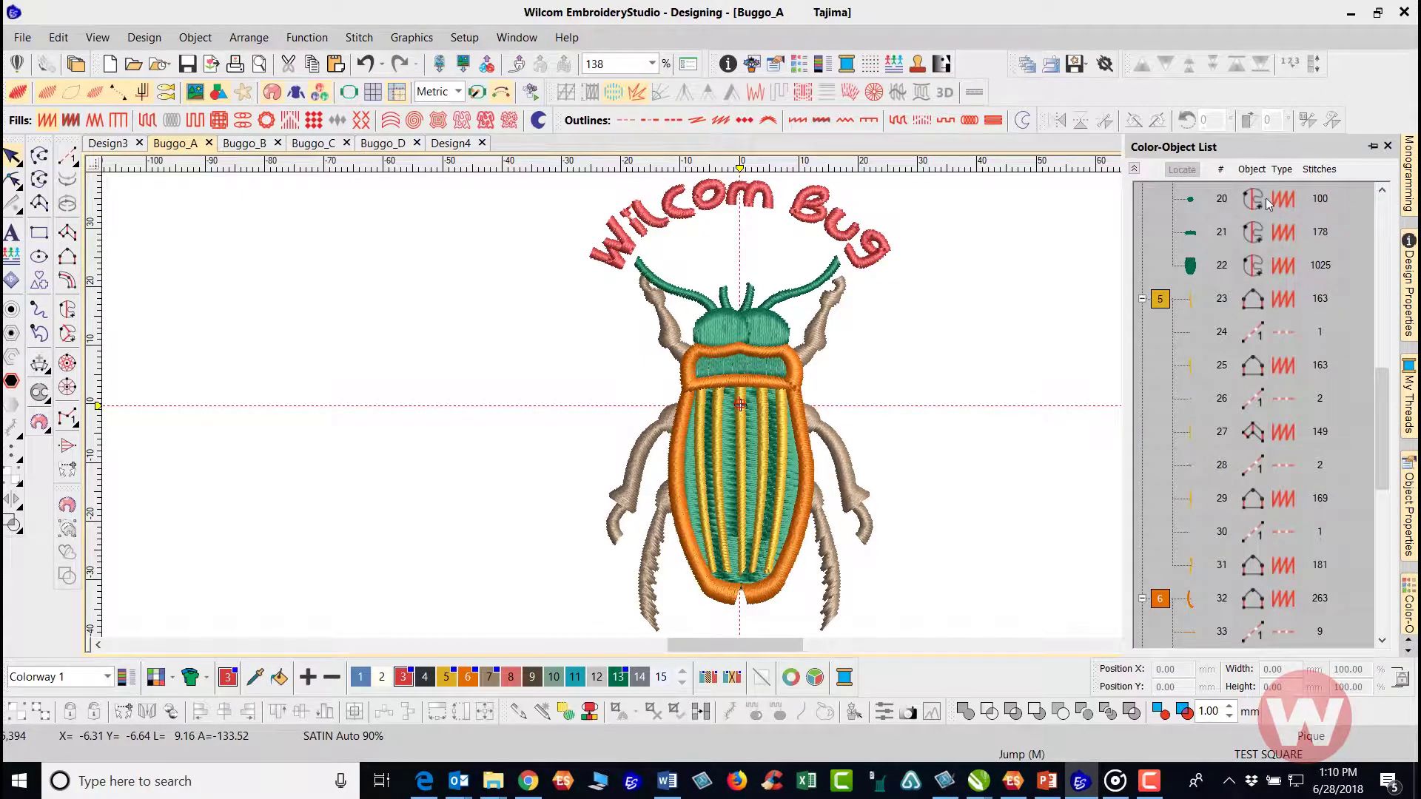
left_click(1373, 146)
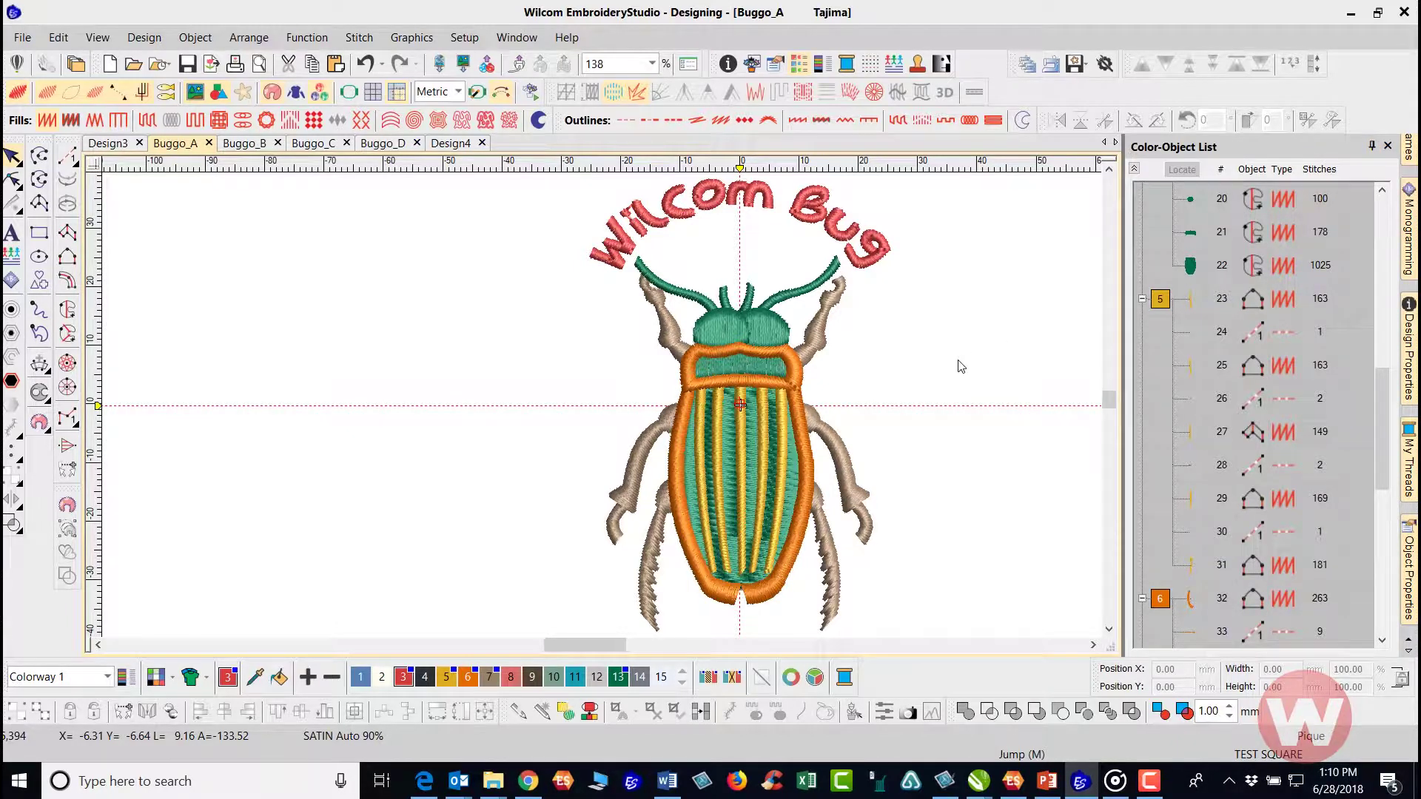
Lower the computer's speaker volume to 13.
left_click(1228, 788)
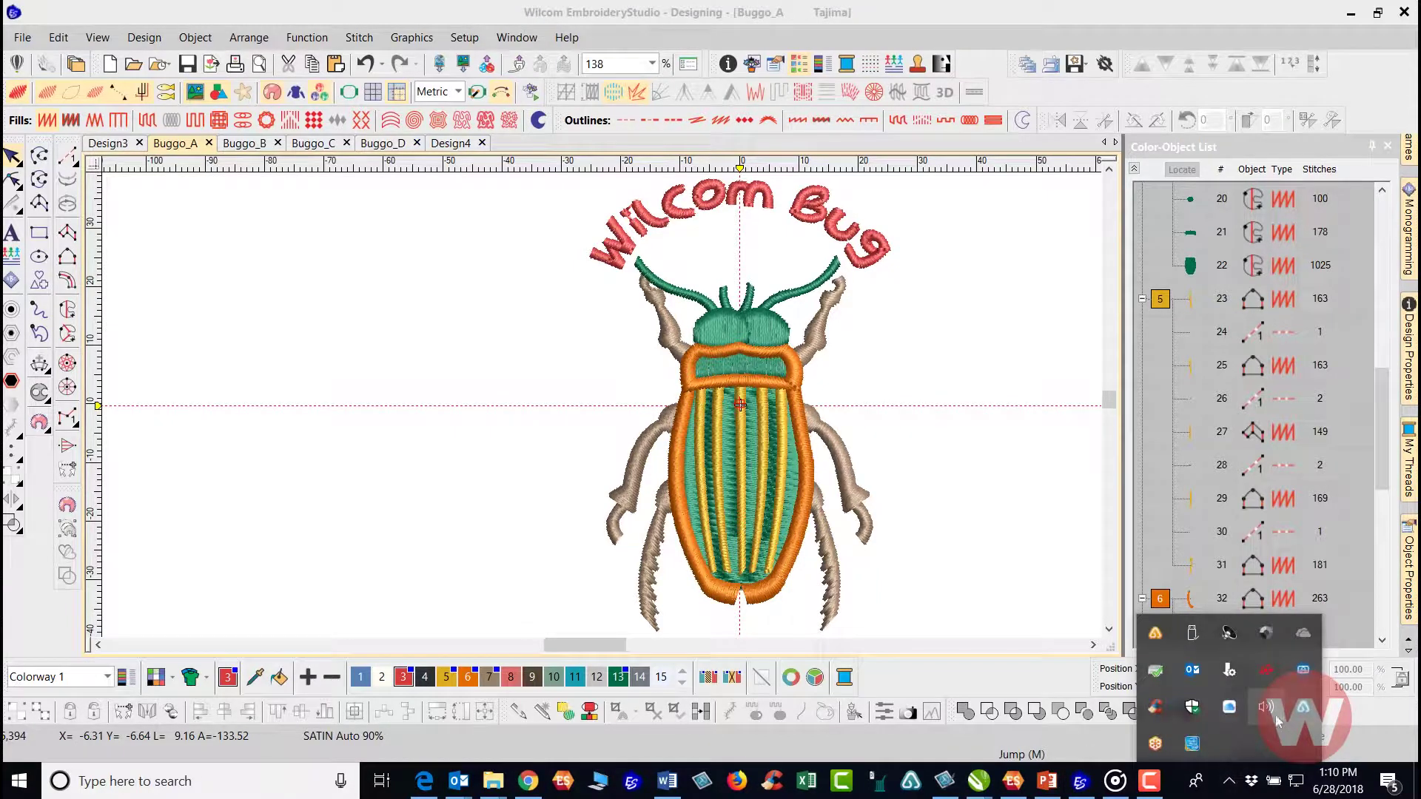
left_click(1266, 708)
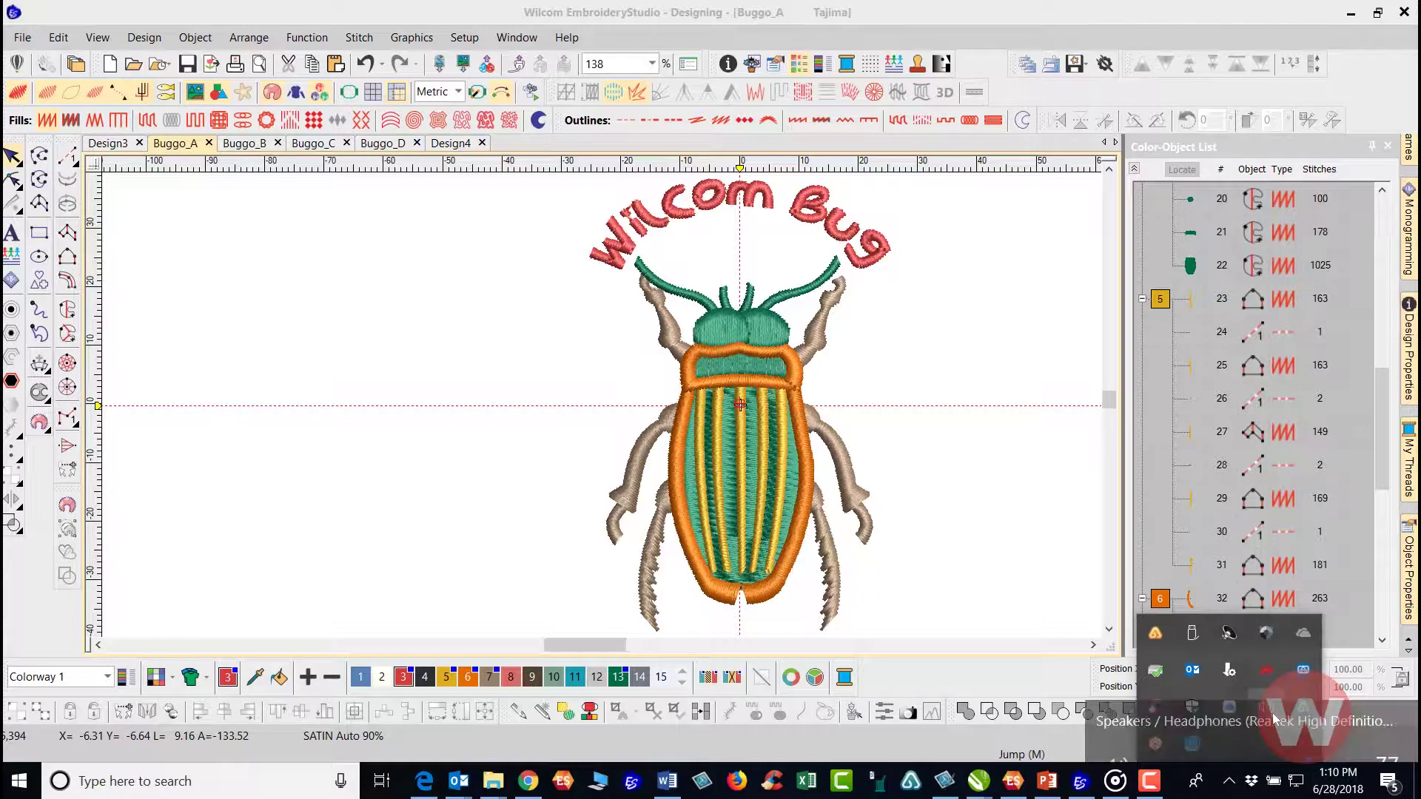
left_click_drag(1307, 737, 1175, 751)
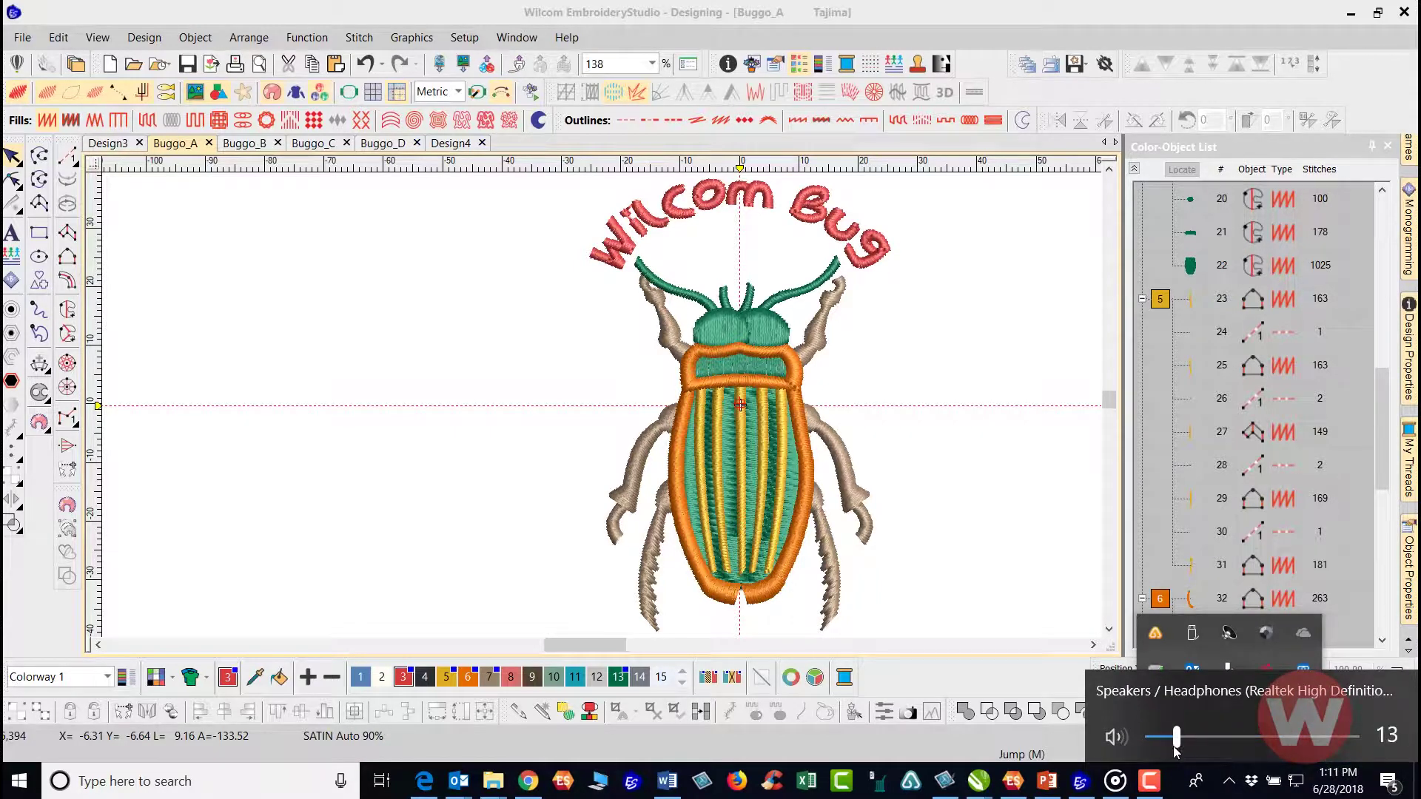
left_click(1043, 597)
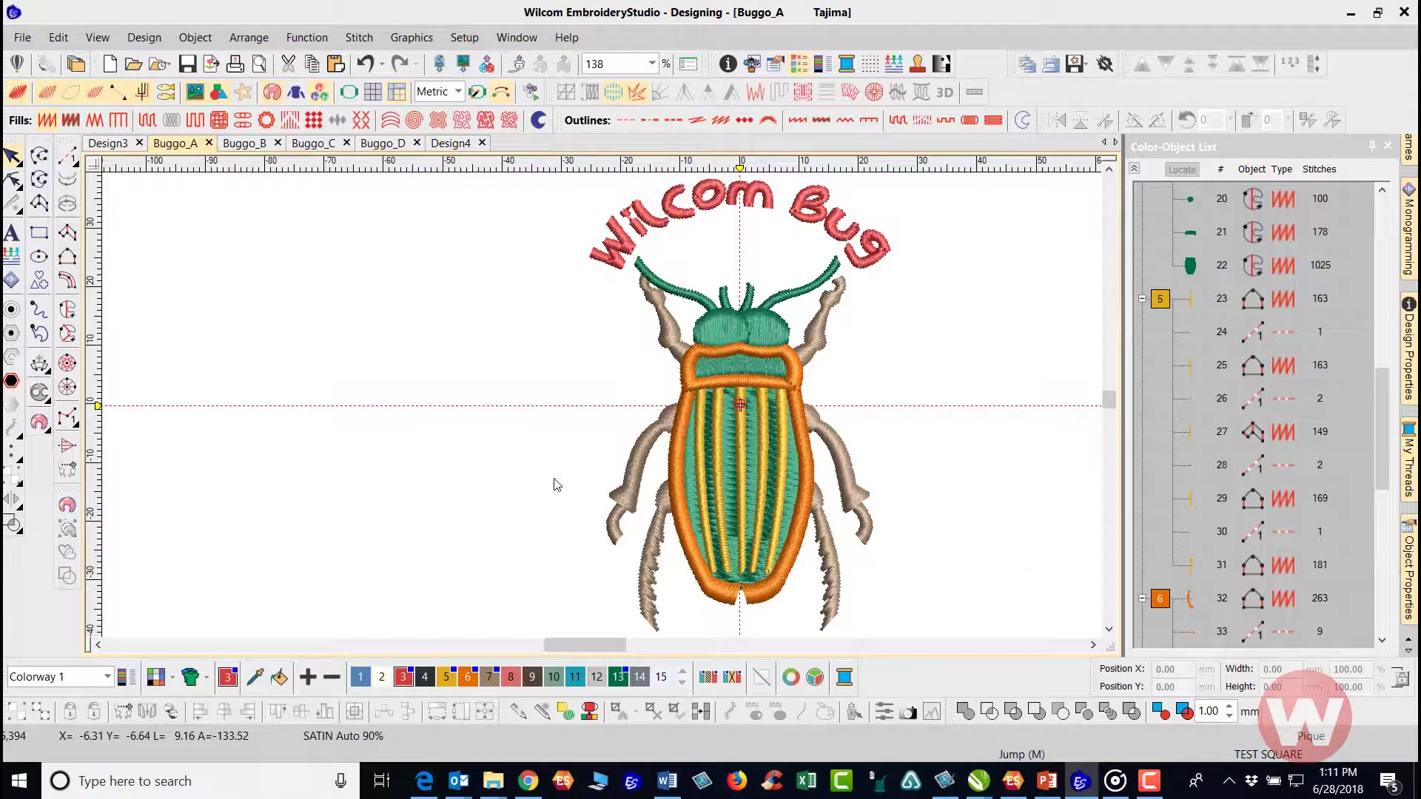
Examine the embroidery file formats available for opening a design, from All-in-One Designs to machine formats, and leave without opening a file.
key("1")
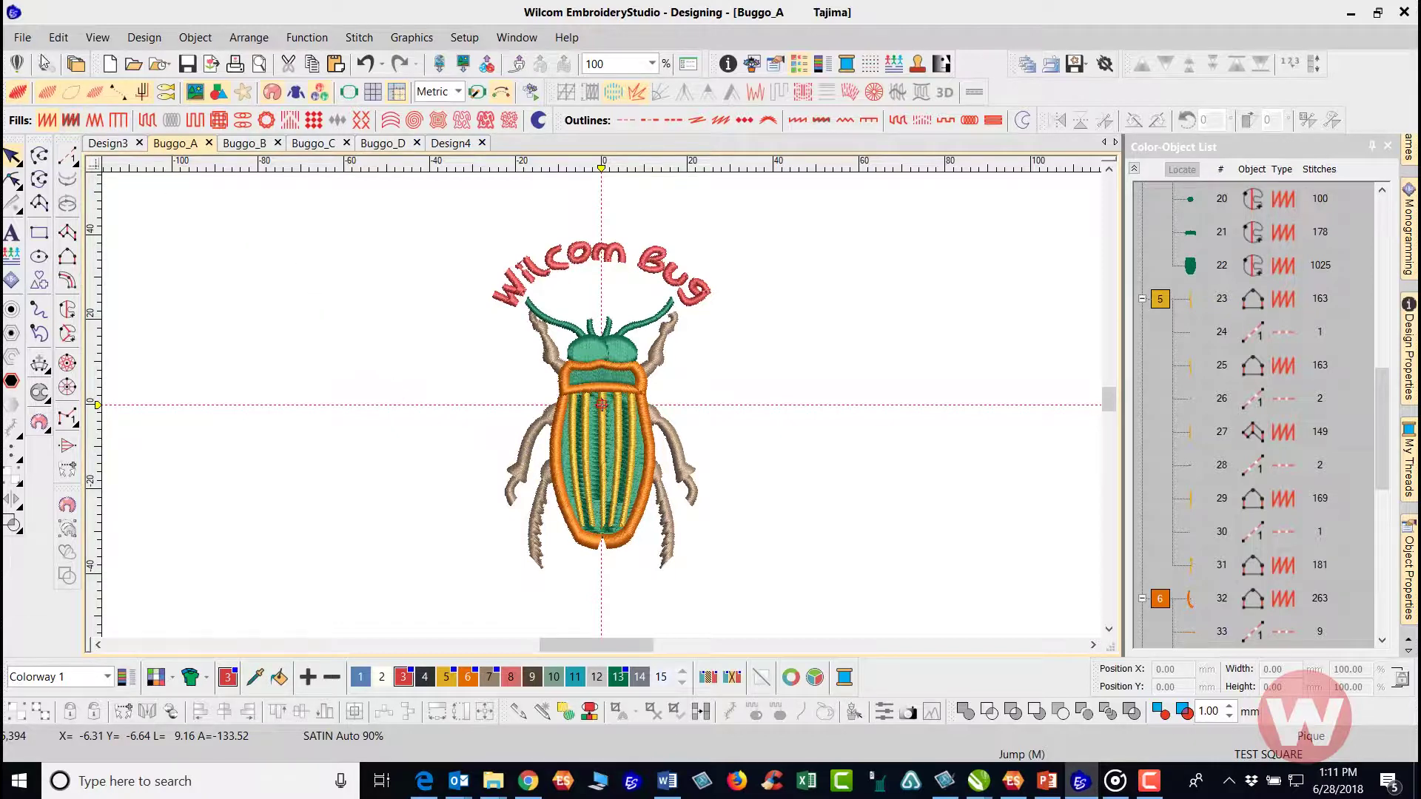
left_click(23, 39)
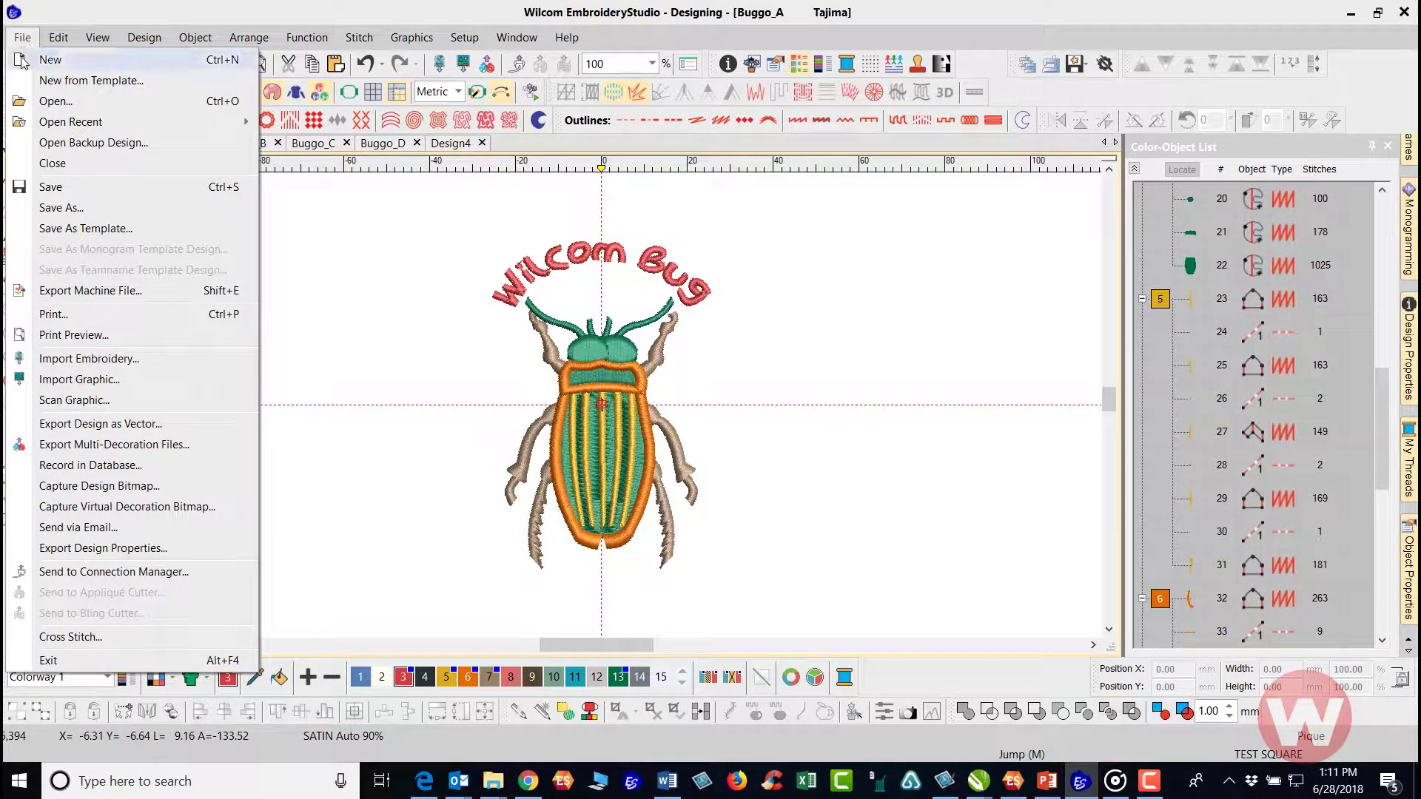
left_click(64, 105)
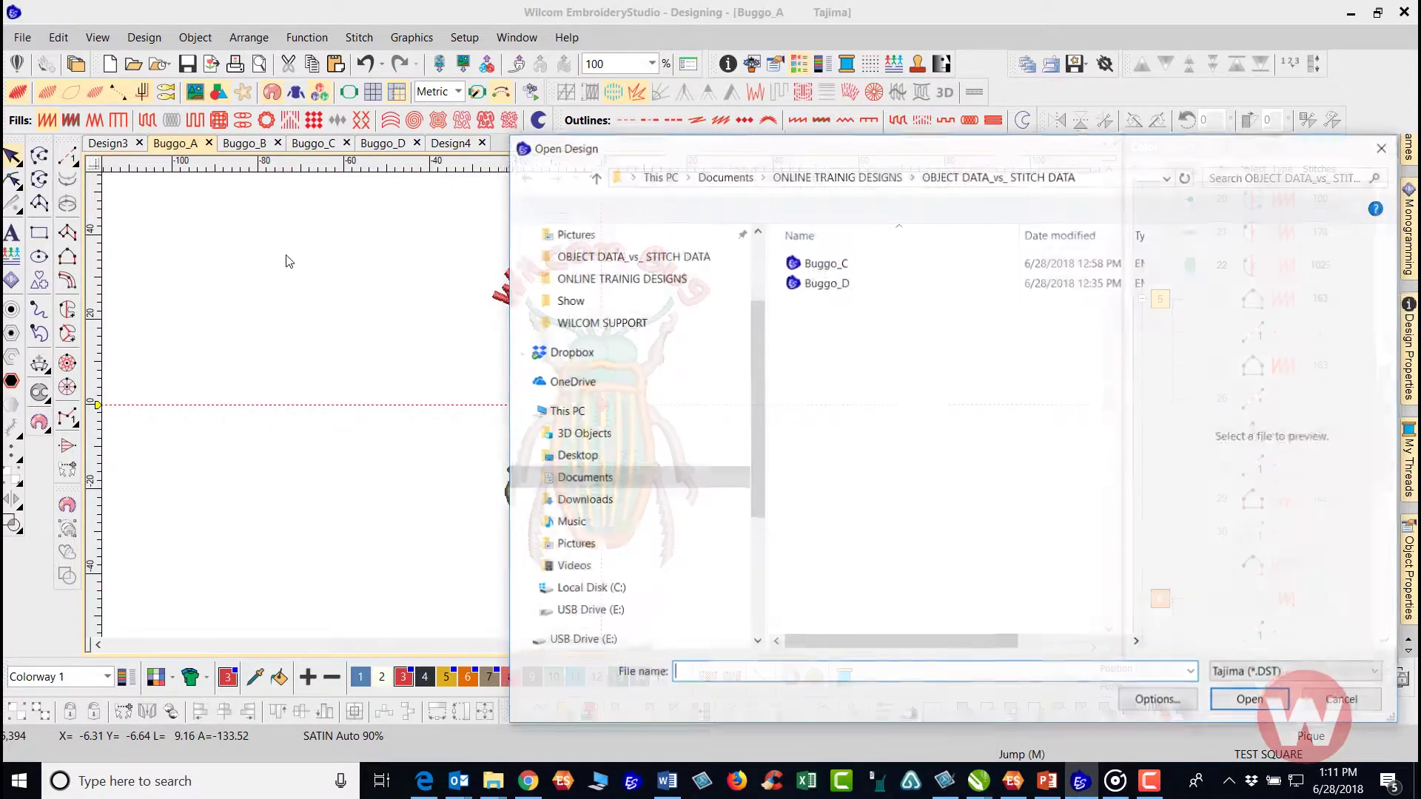
left_click_drag(814, 152, 564, 144)
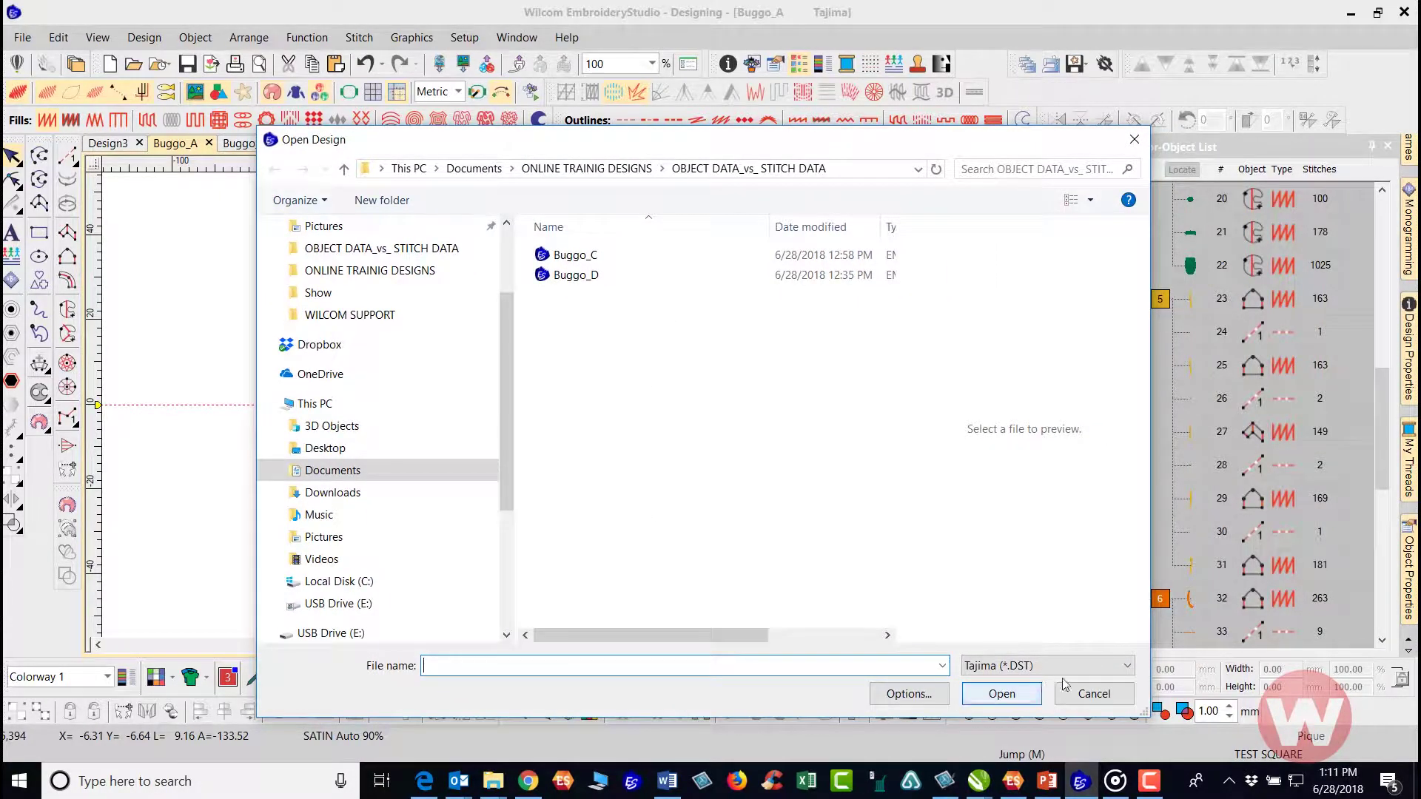
left_click(1126, 665)
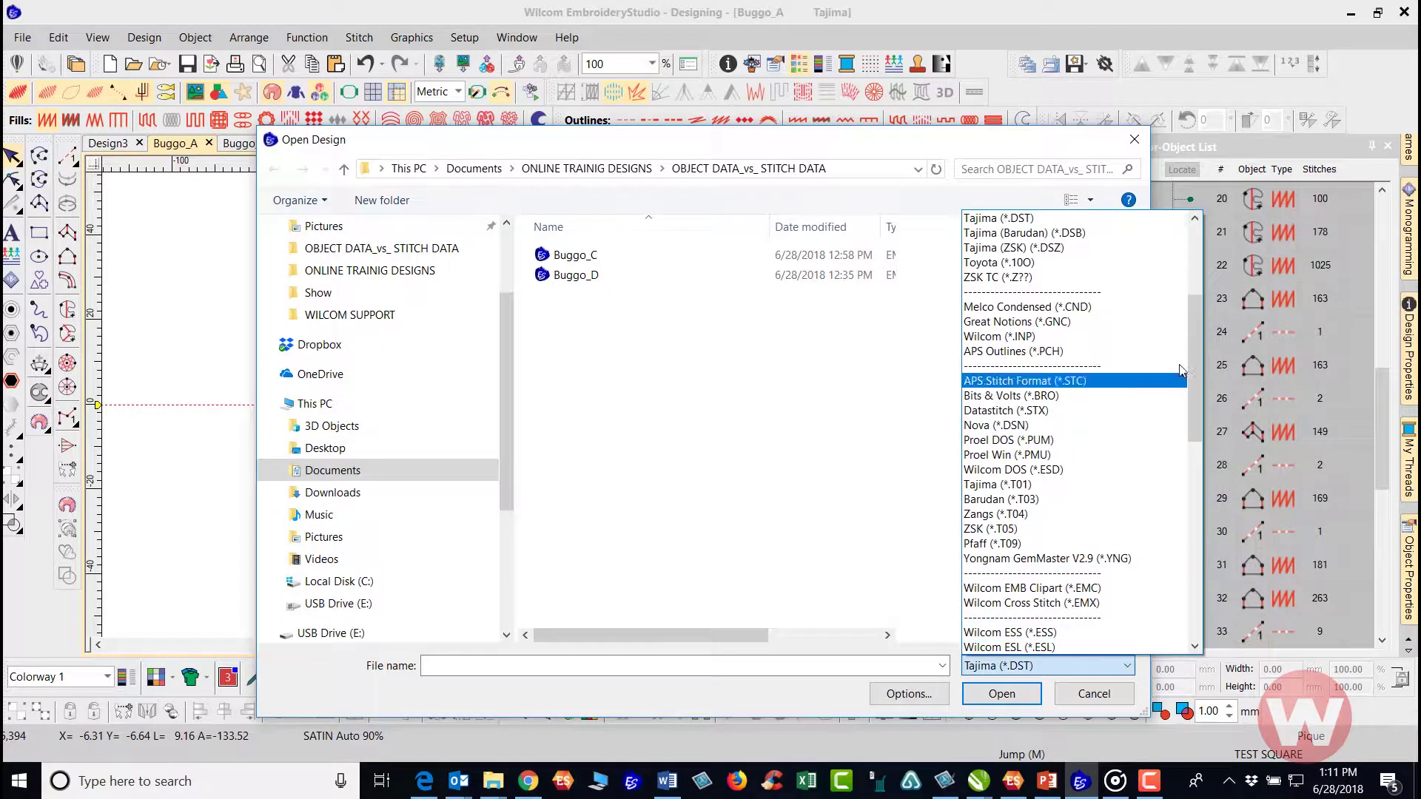
left_click_drag(1196, 339, 1200, 265)
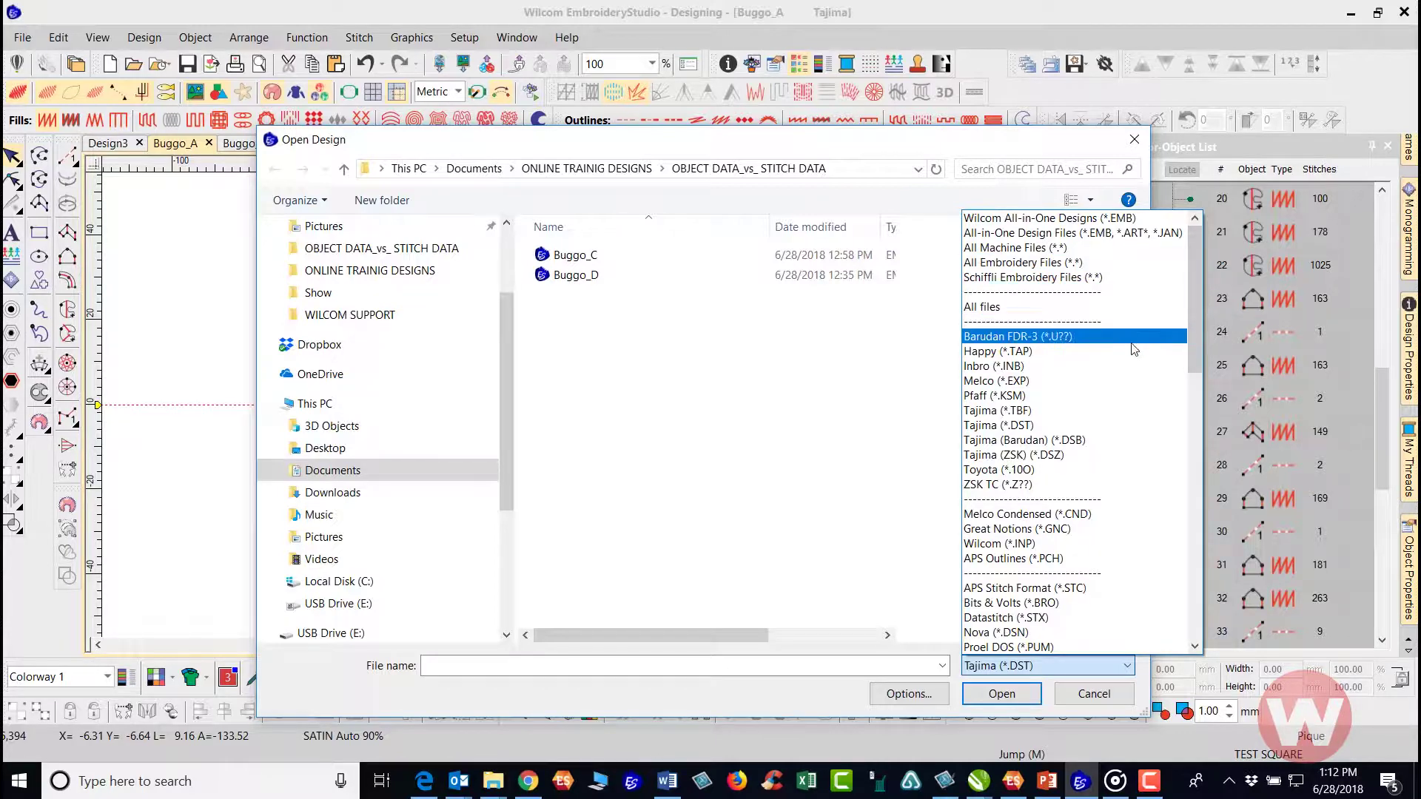
scroll(1193, 345, "down", 2)
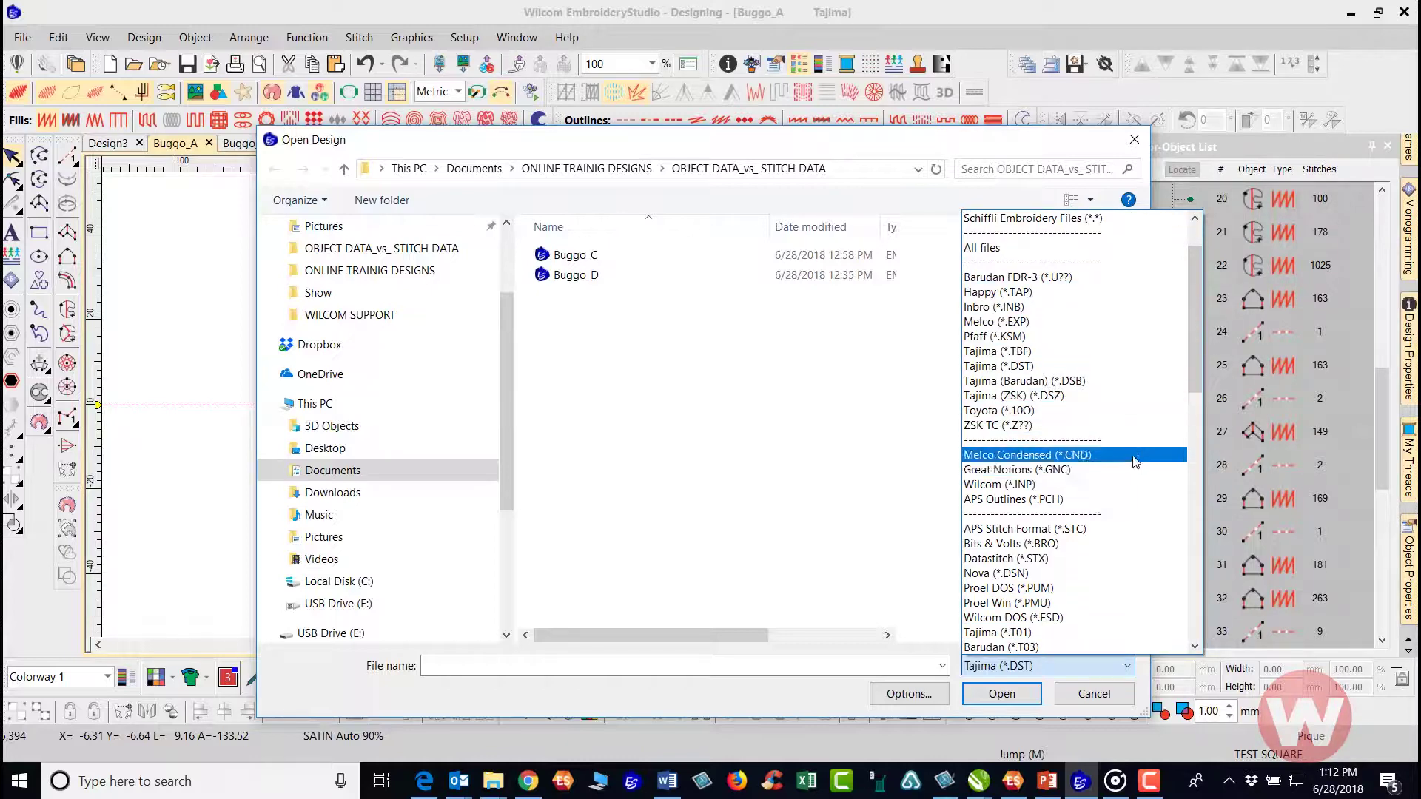
left_click_drag(1195, 354, 1195, 390)
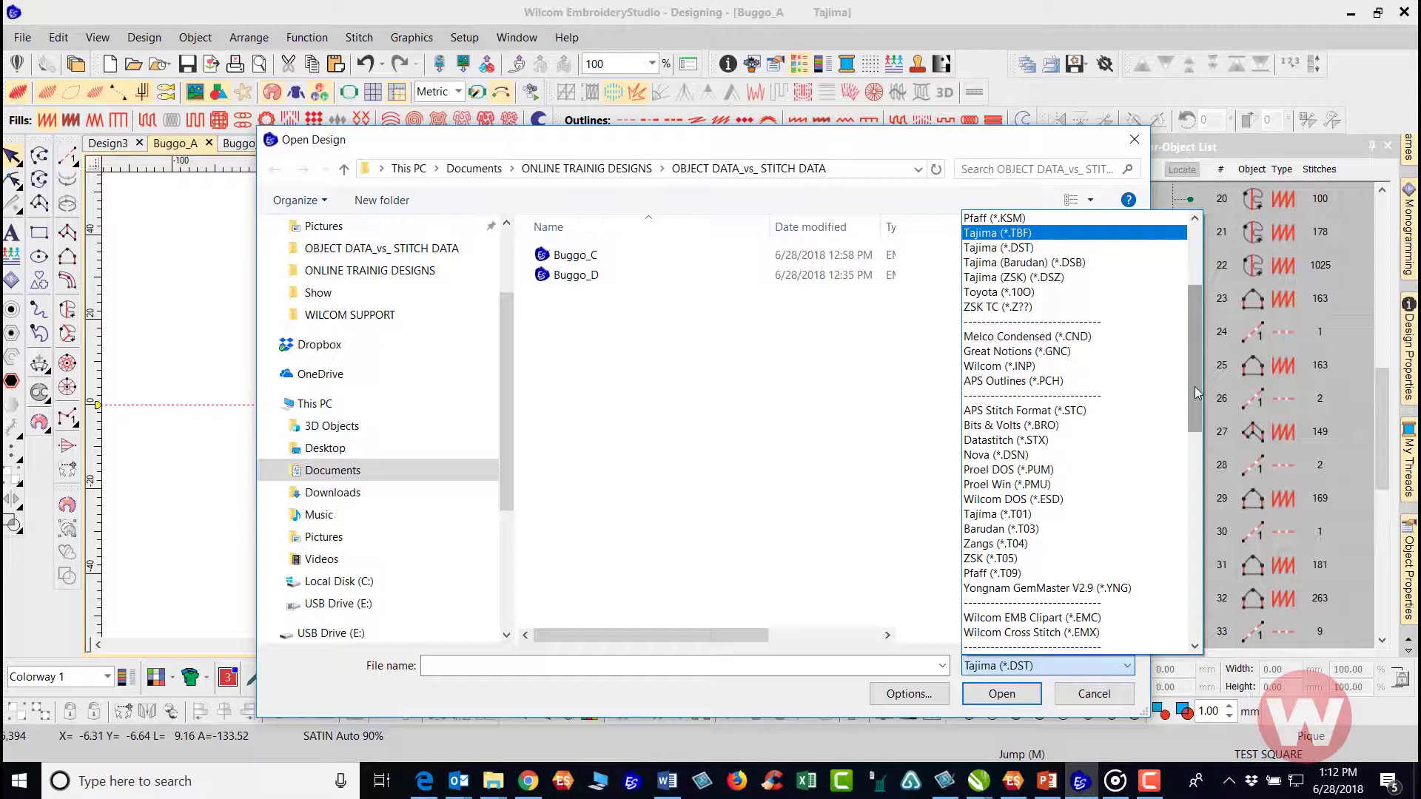
left_click_drag(1194, 394, 1181, 601)
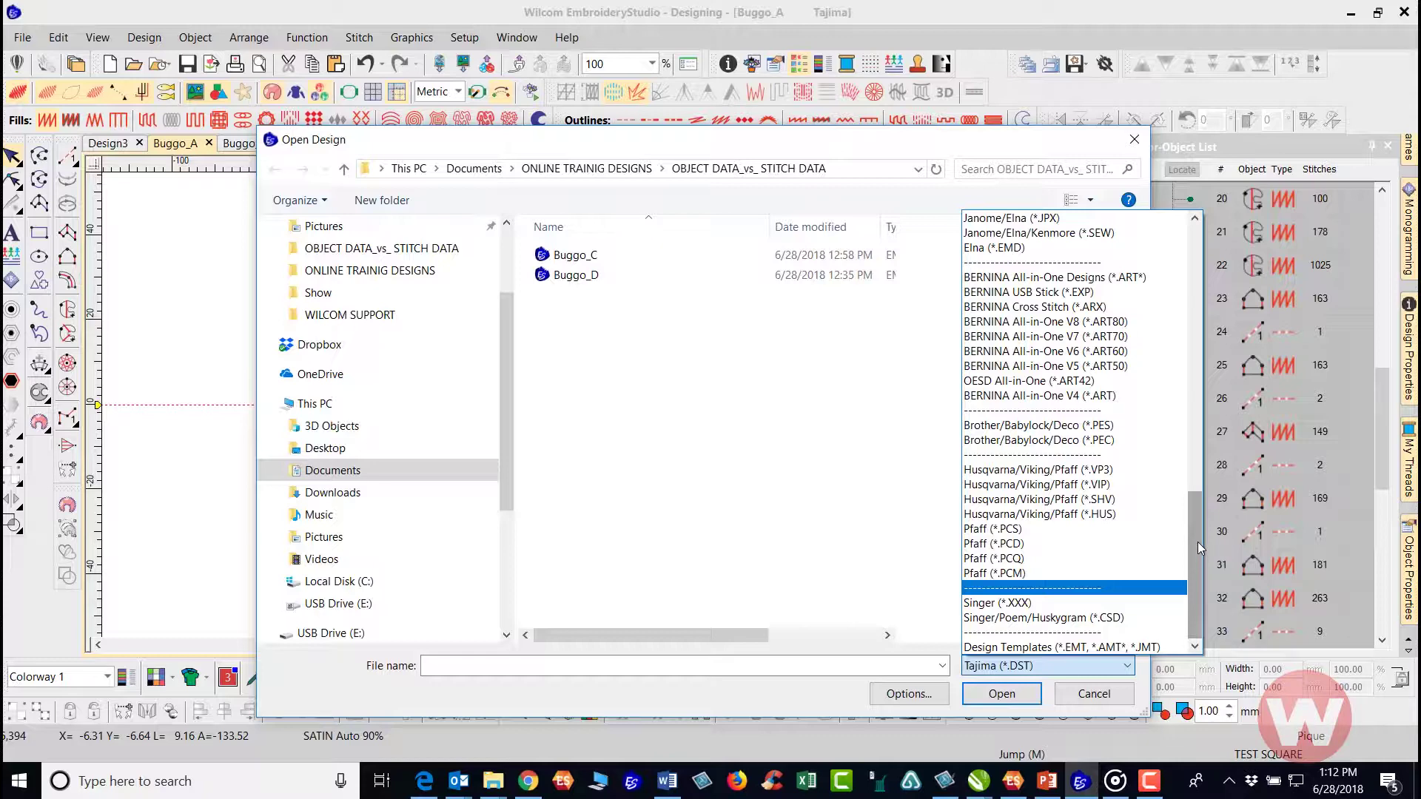
left_click_drag(1199, 543, 1197, 429)
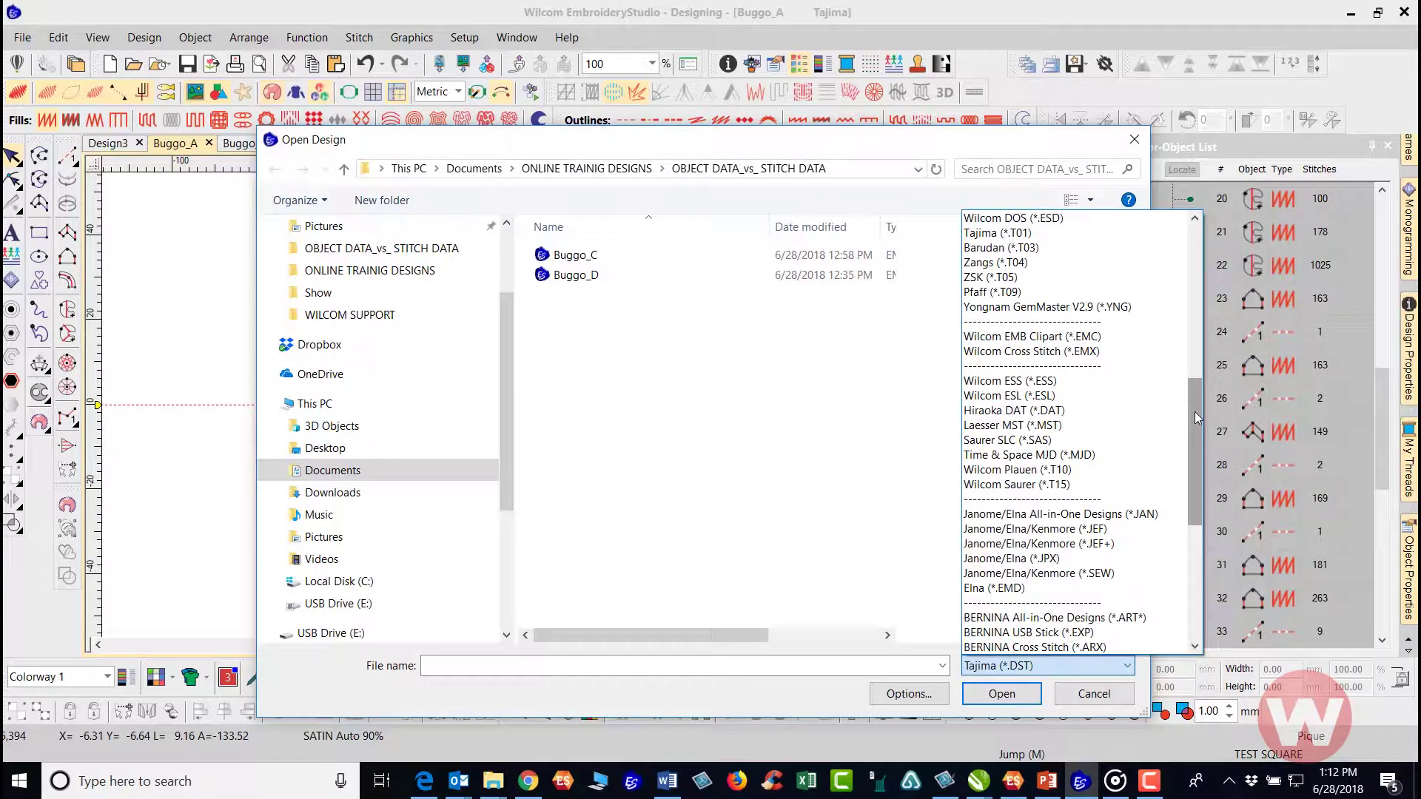
left_click_drag(1195, 413, 1183, 518)
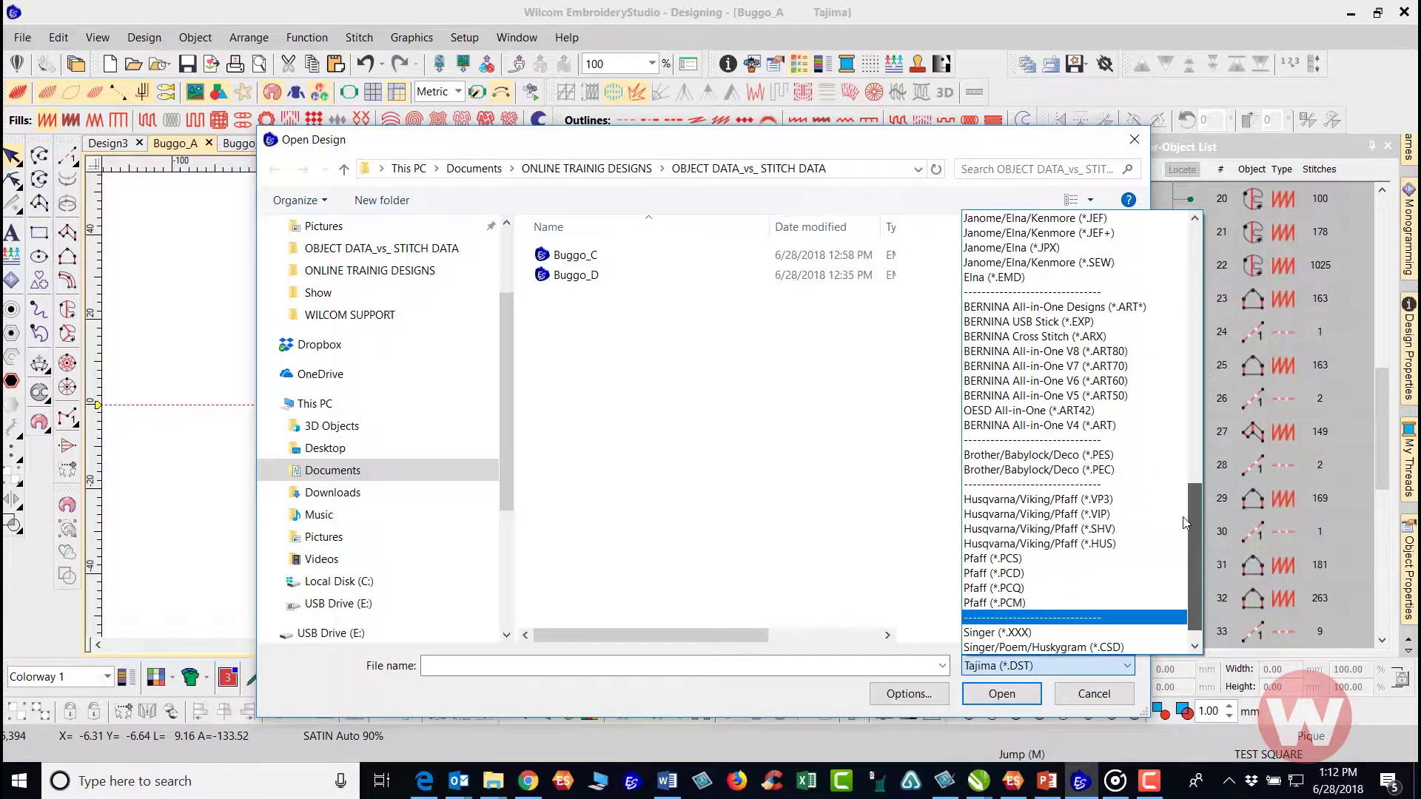
left_click(1116, 692)
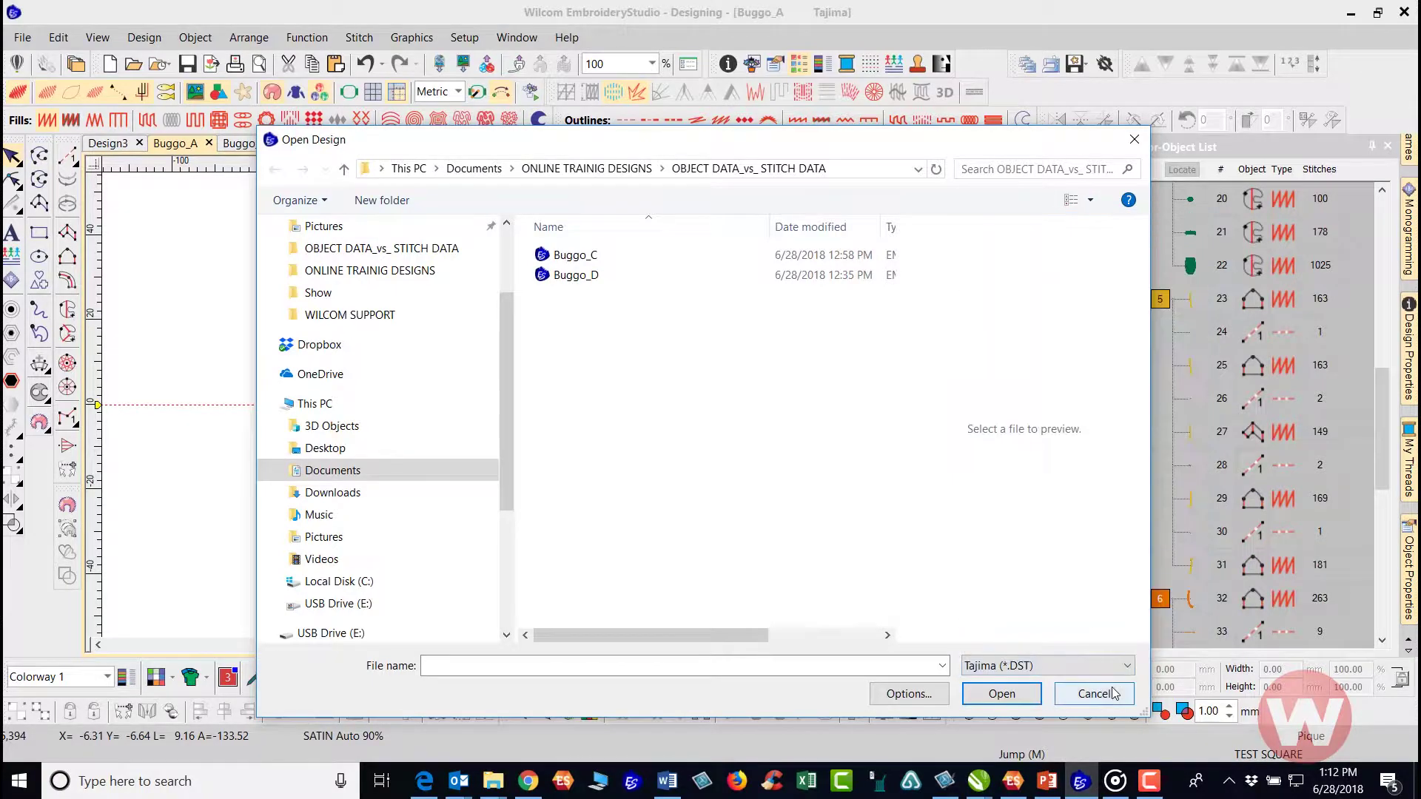
left_click(1134, 142)
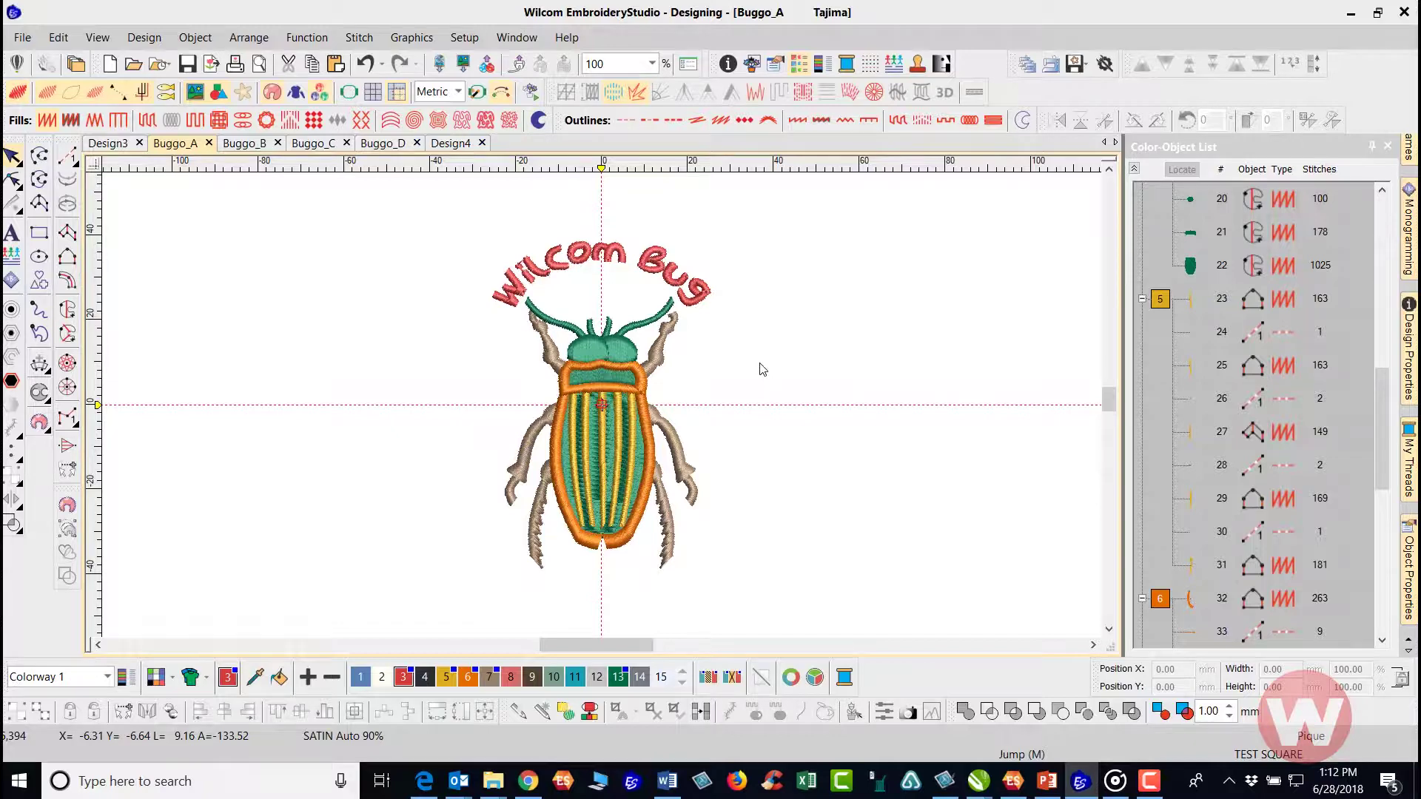
Show the design information for Buggo_A, keep Design Properties pinned open, and dismiss the mail notifications.
left_click(728, 64)
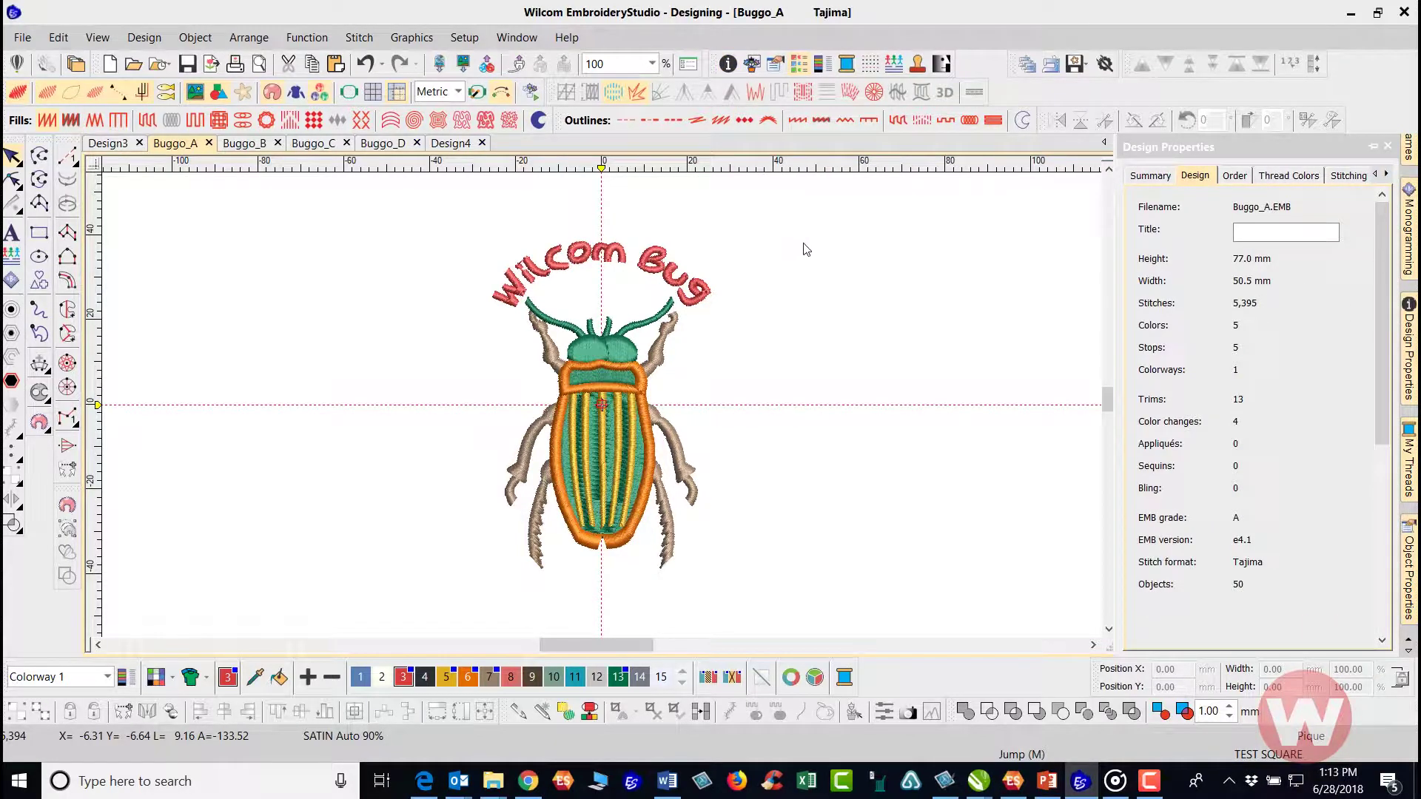
left_click(1374, 147)
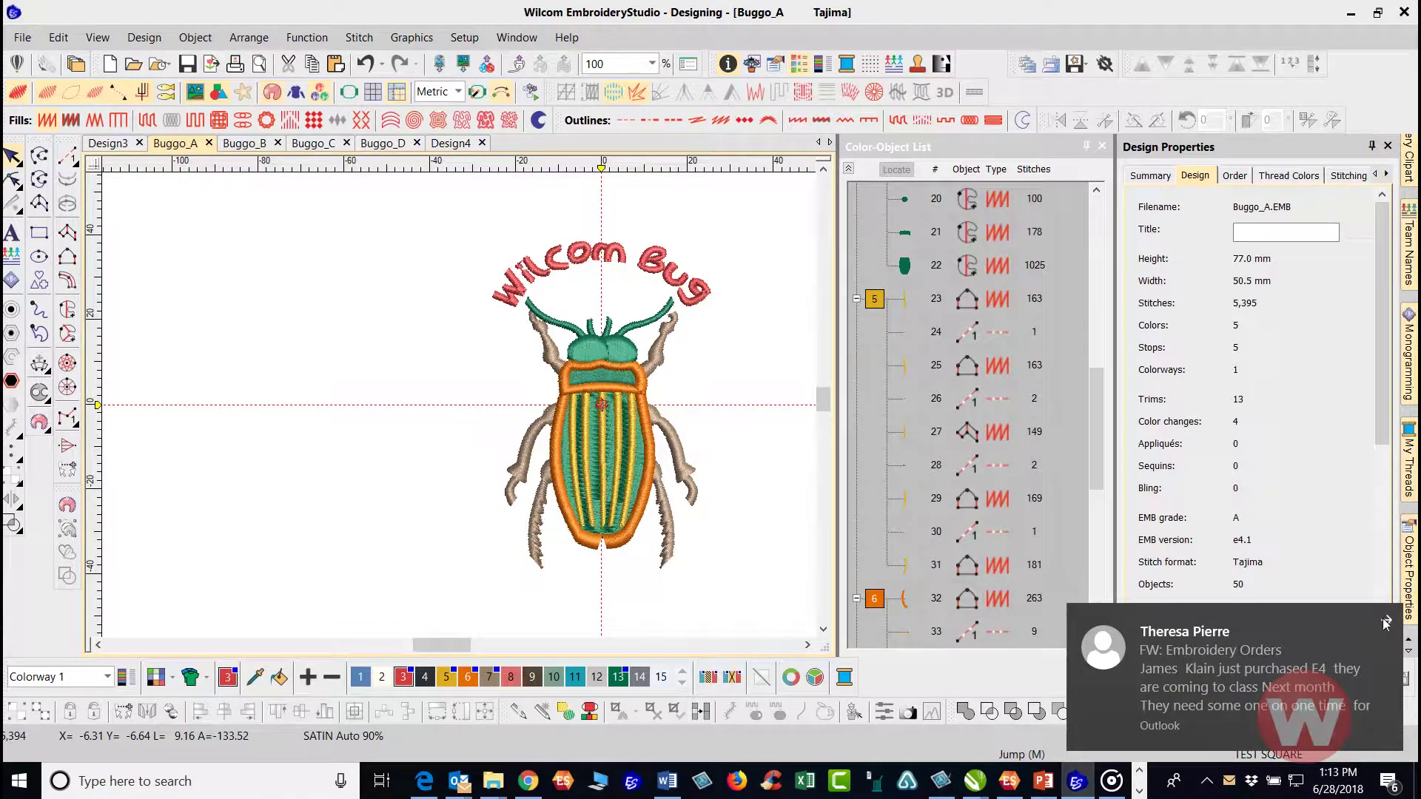
left_click(1386, 622)
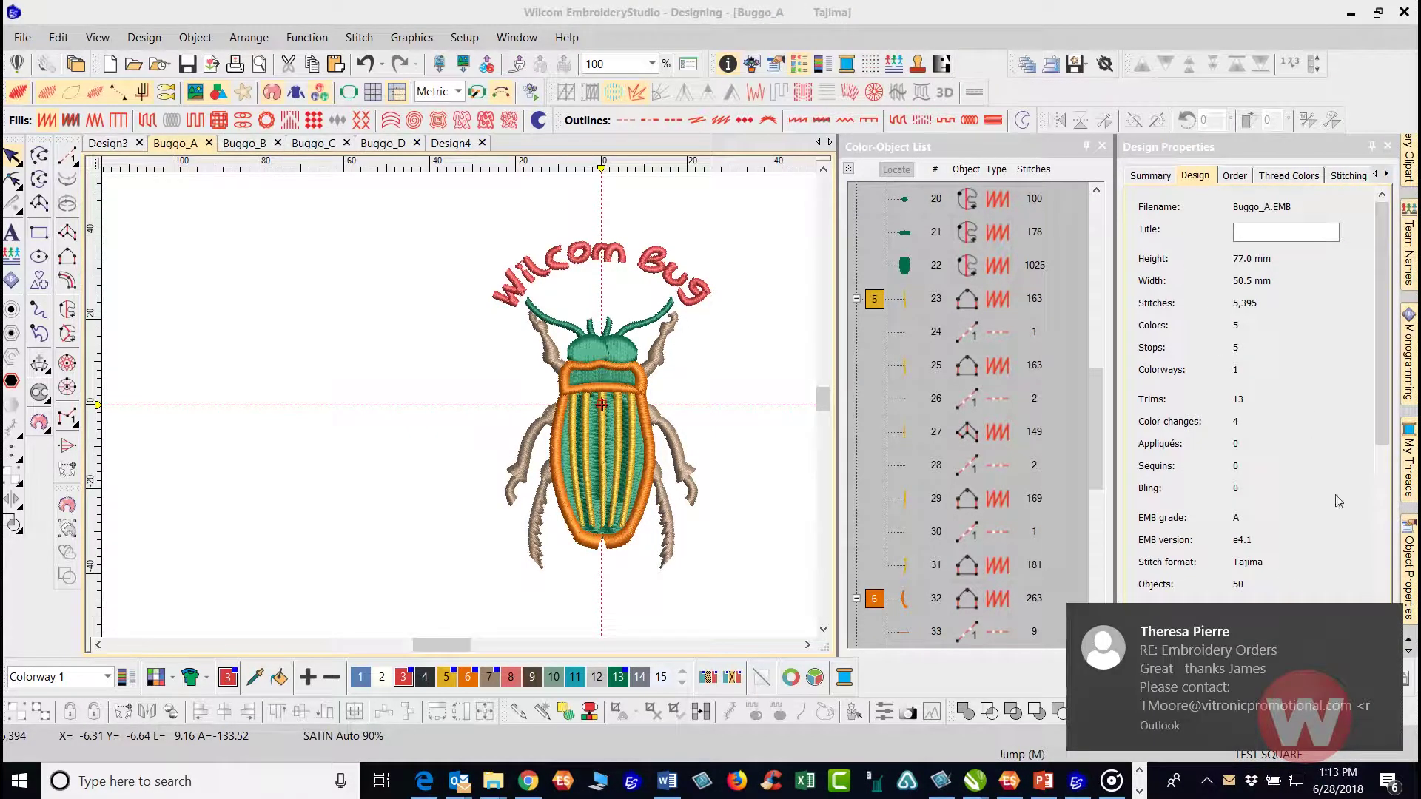
left_click(1382, 624)
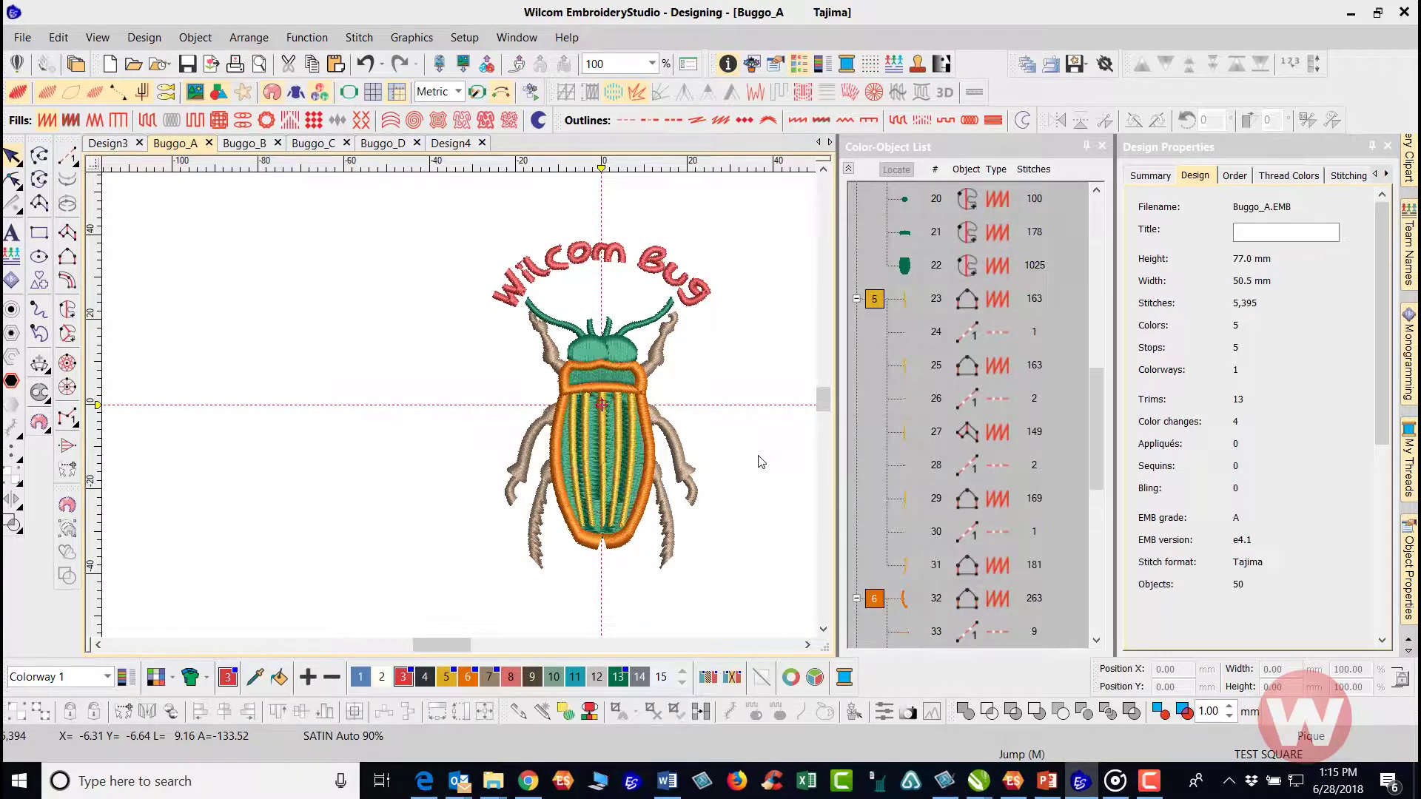
Switch the measurement units to U.S. and resize the selected beetle and its lettering proportionally to a height of 8.0 in.
scroll(460, 406, "down", 2)
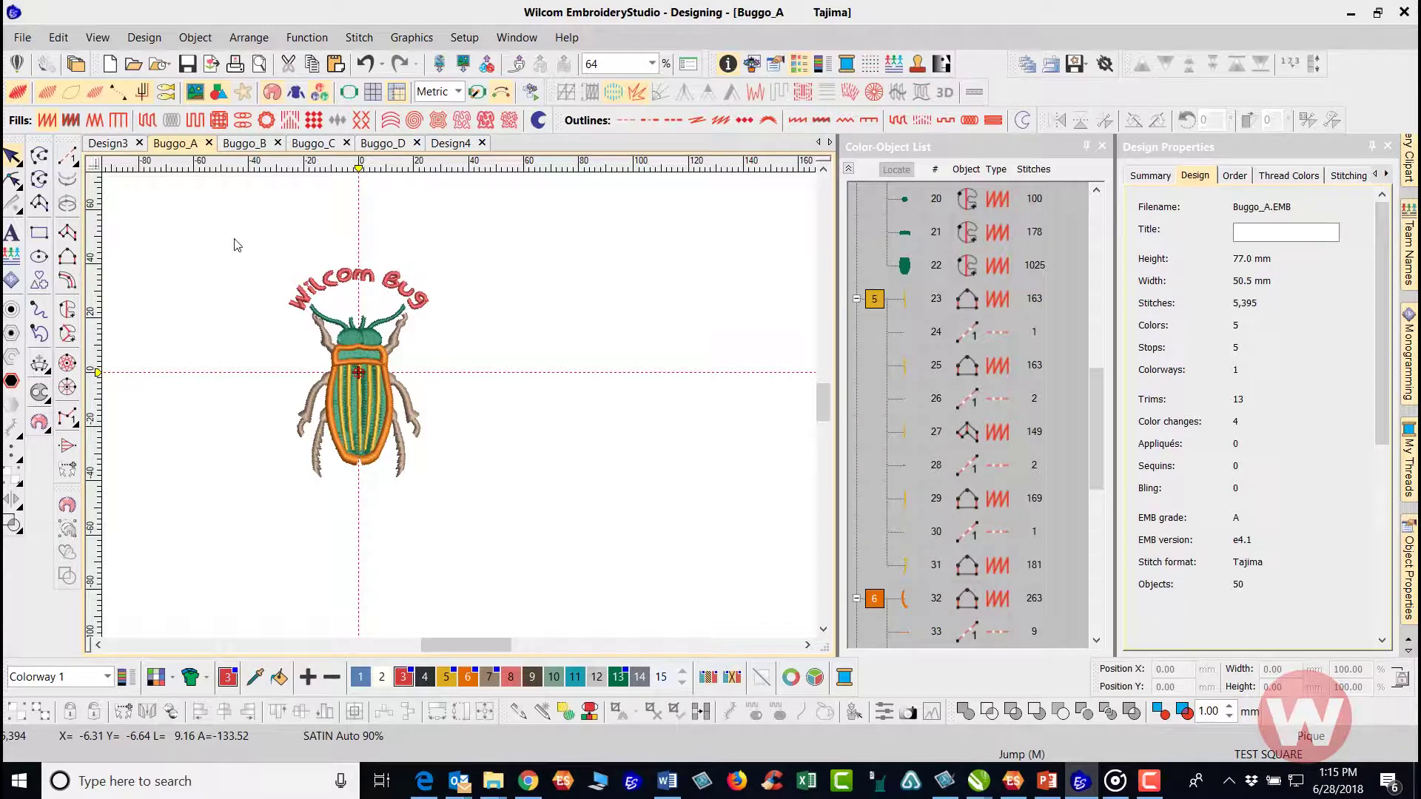
left_click_drag(237, 244, 492, 511)
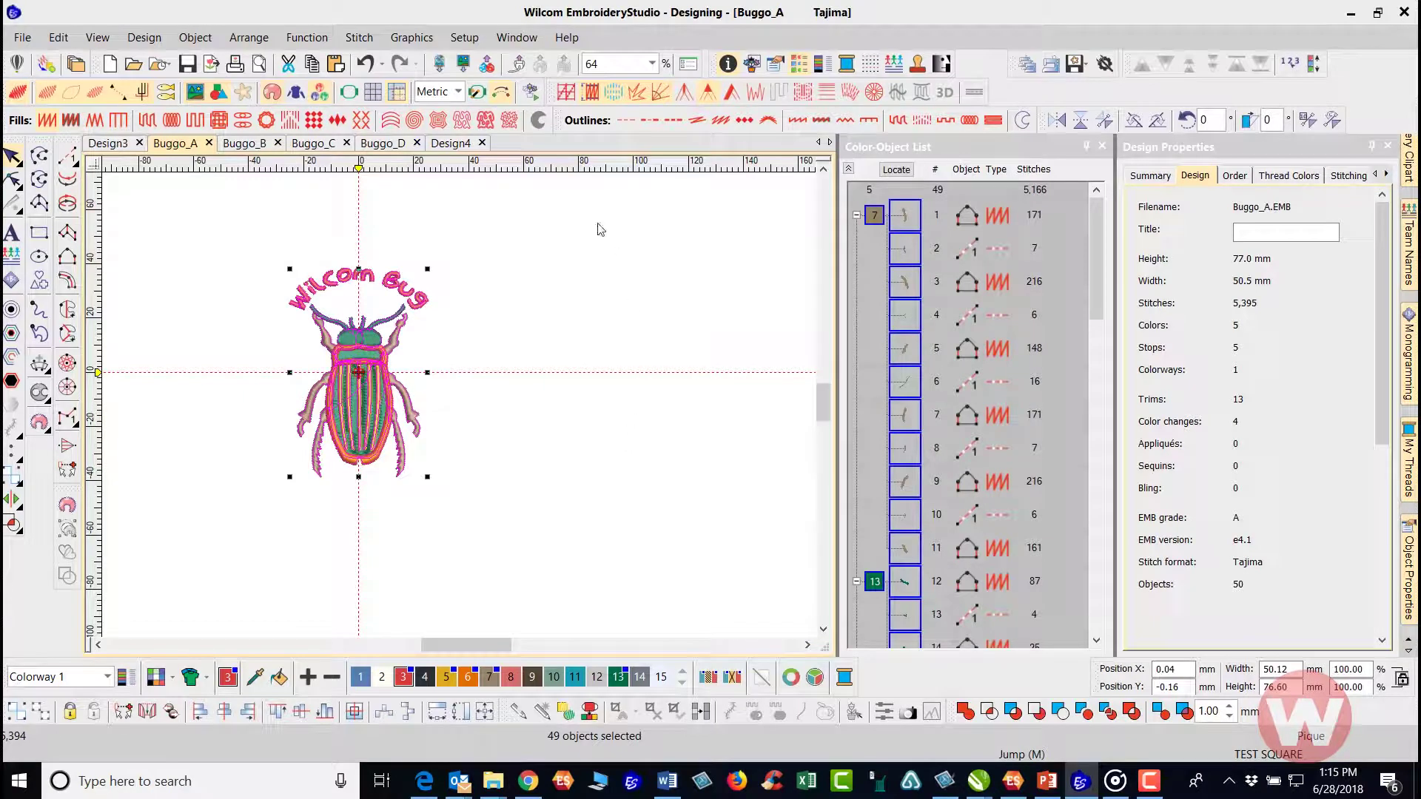
left_click(457, 92)
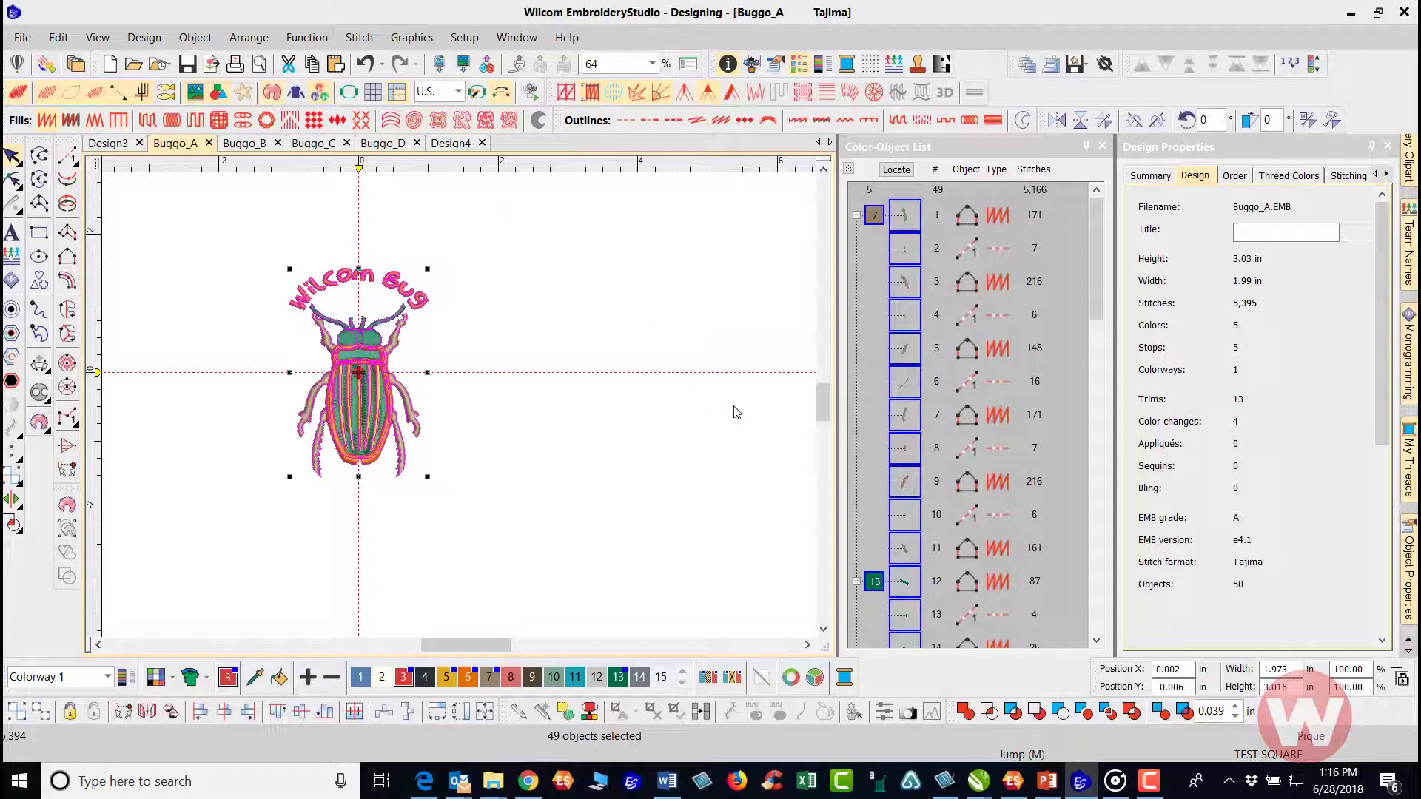
double_click(1296, 692)
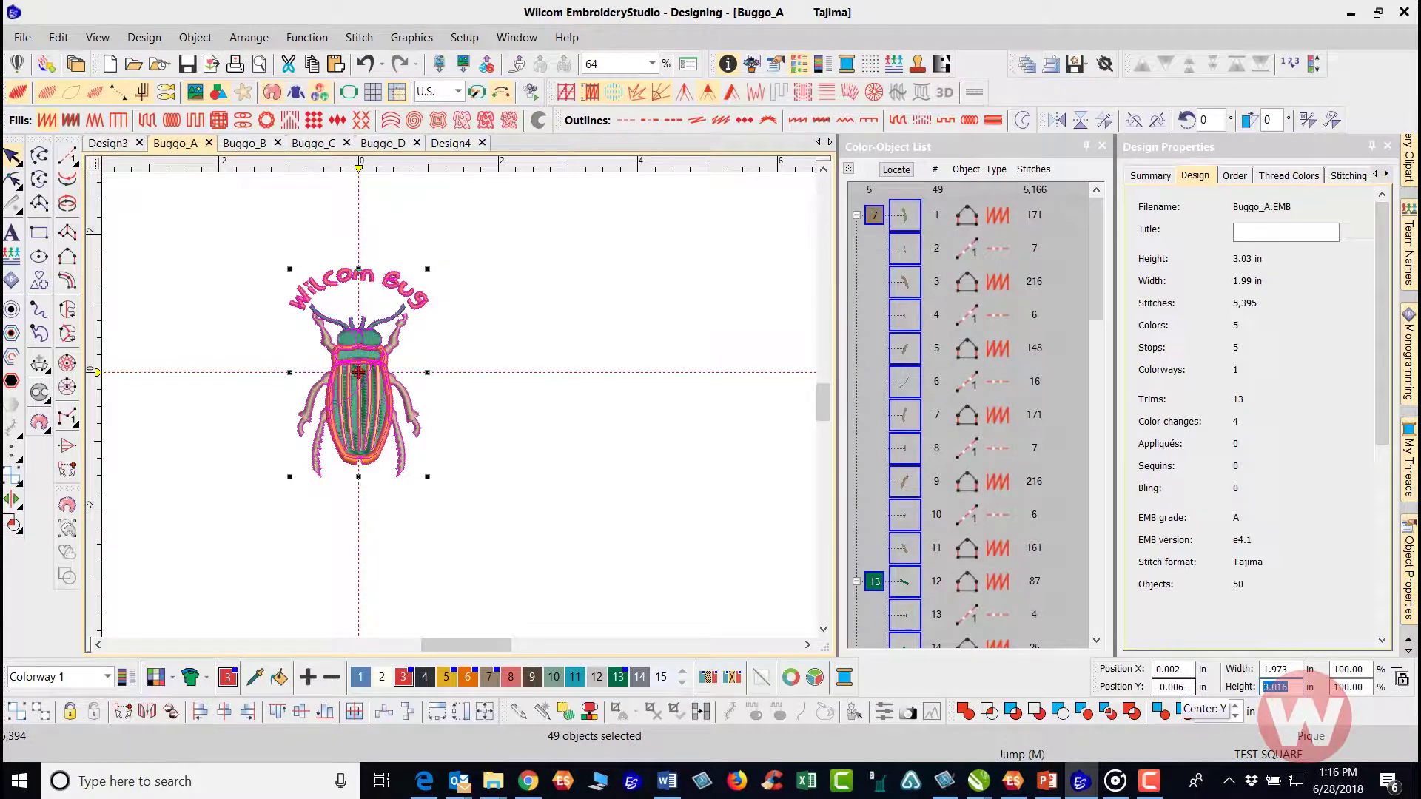
type("8.0")
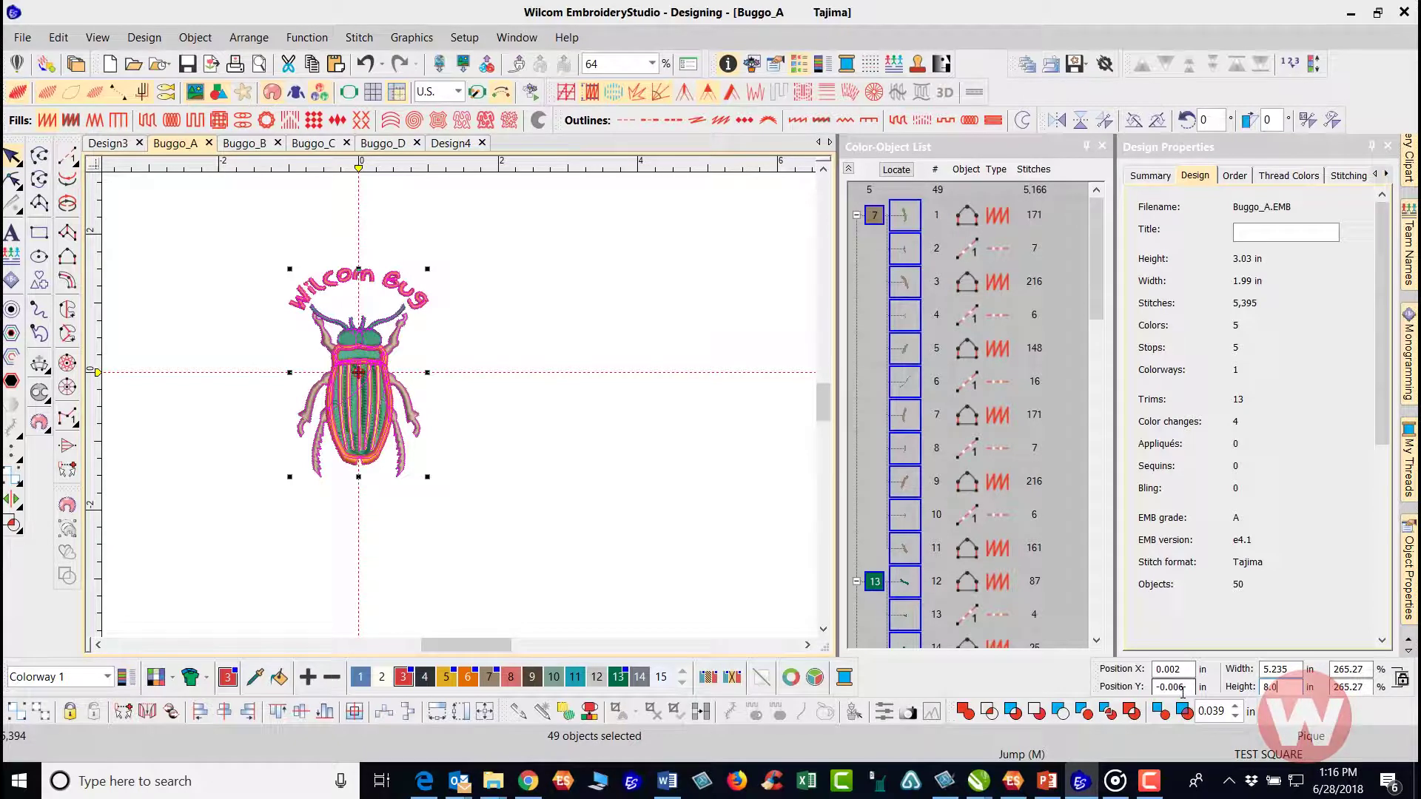
key("Return")
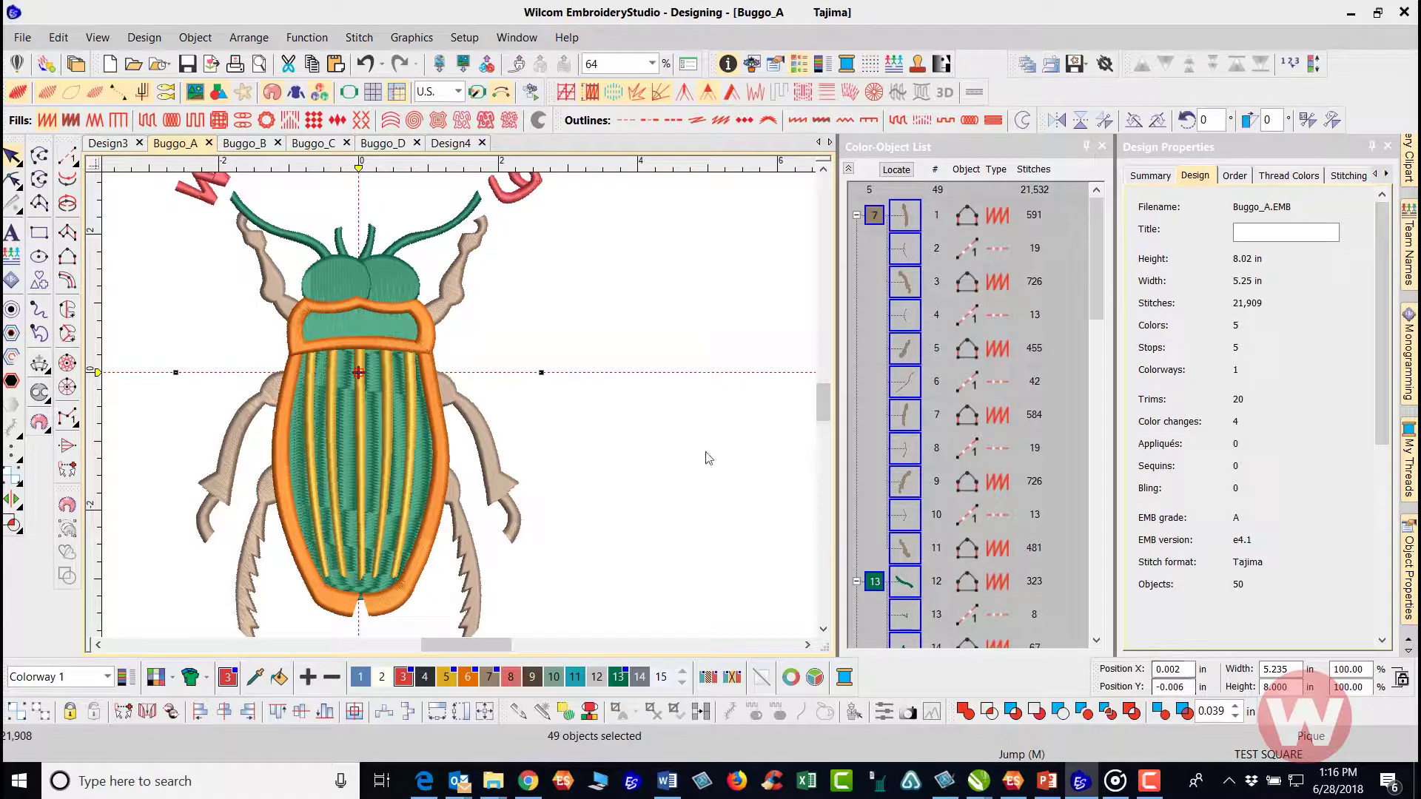
key("0")
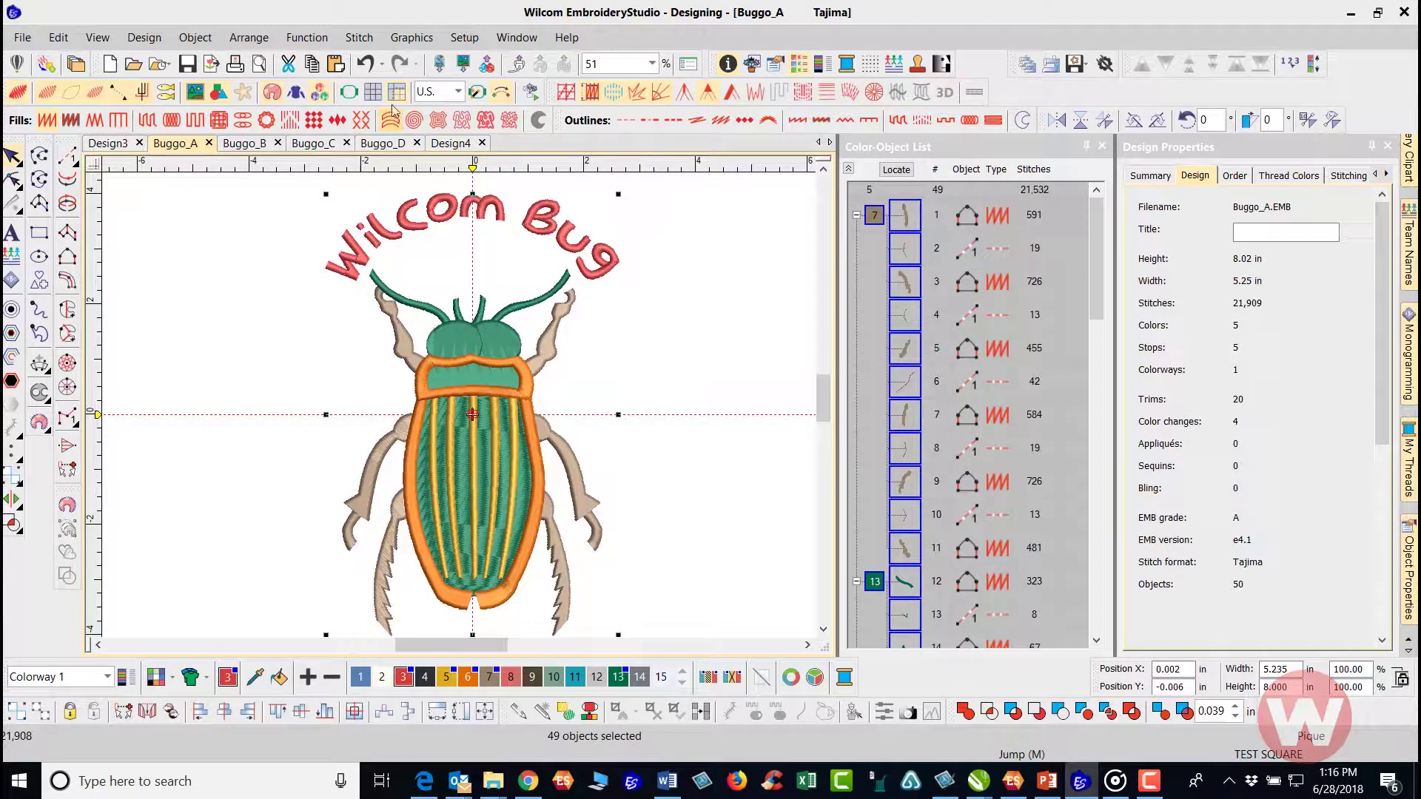
Undo and redo the beetle's enlargement to compare the stitch counts, and hide the stitches to view only the object outlines.
left_click(366, 65)
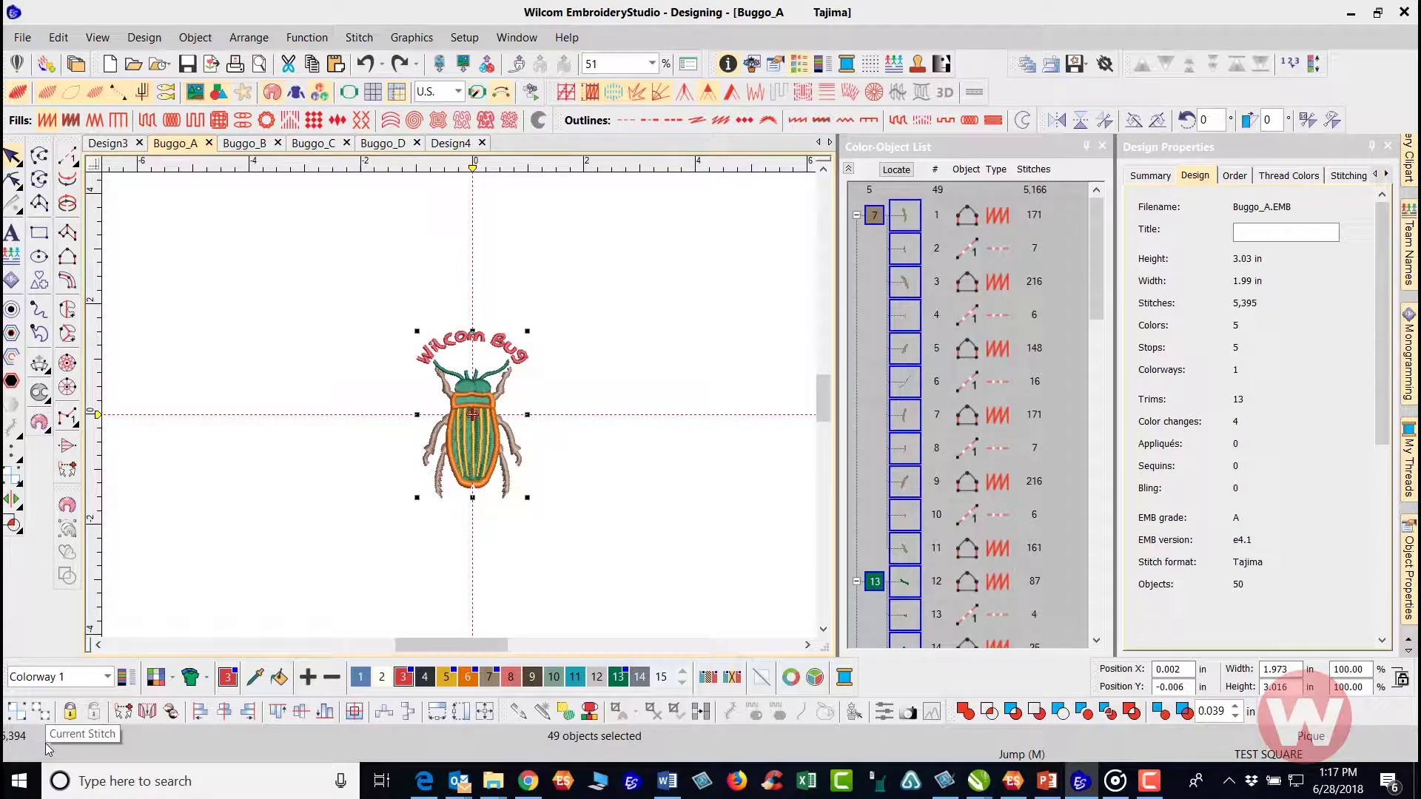
left_click(398, 64)
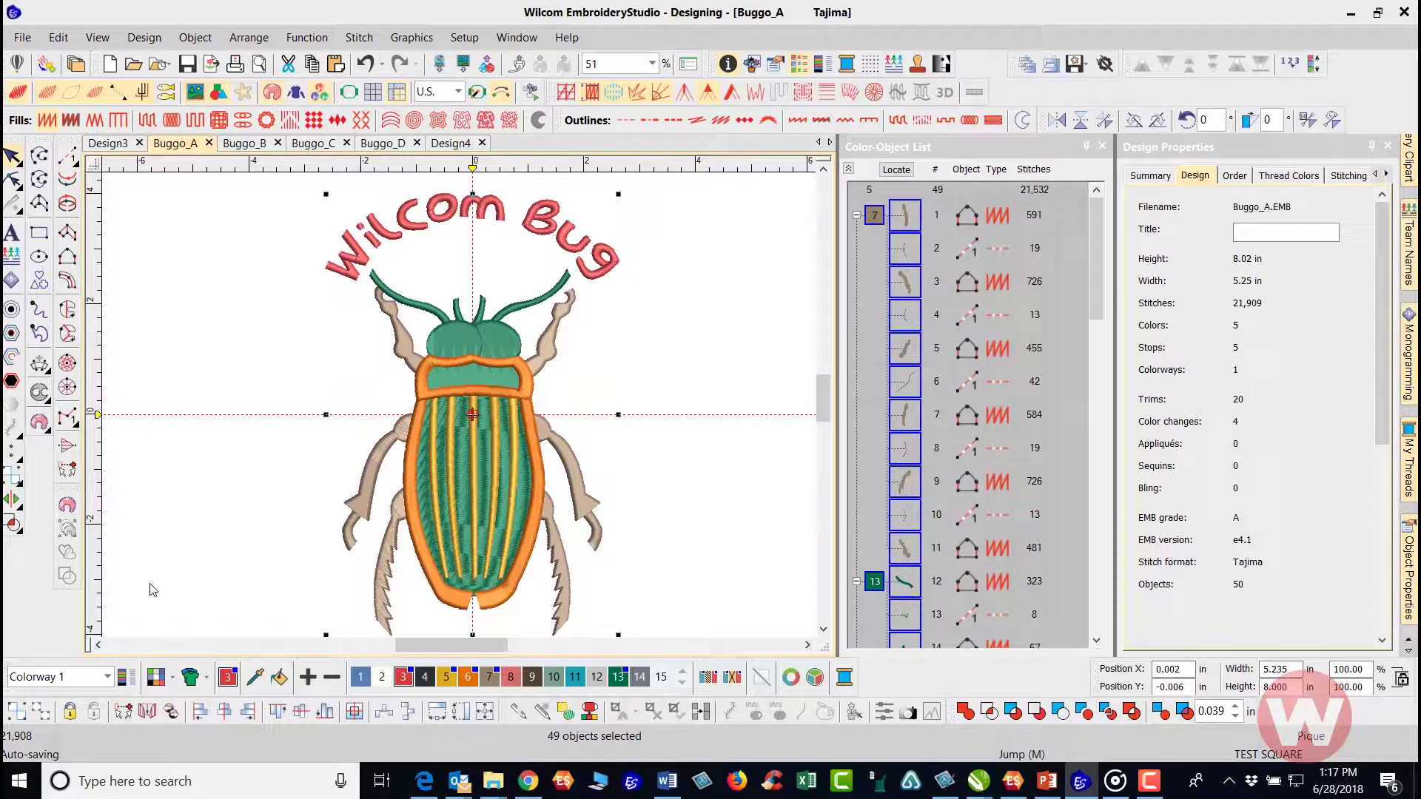
key("s")
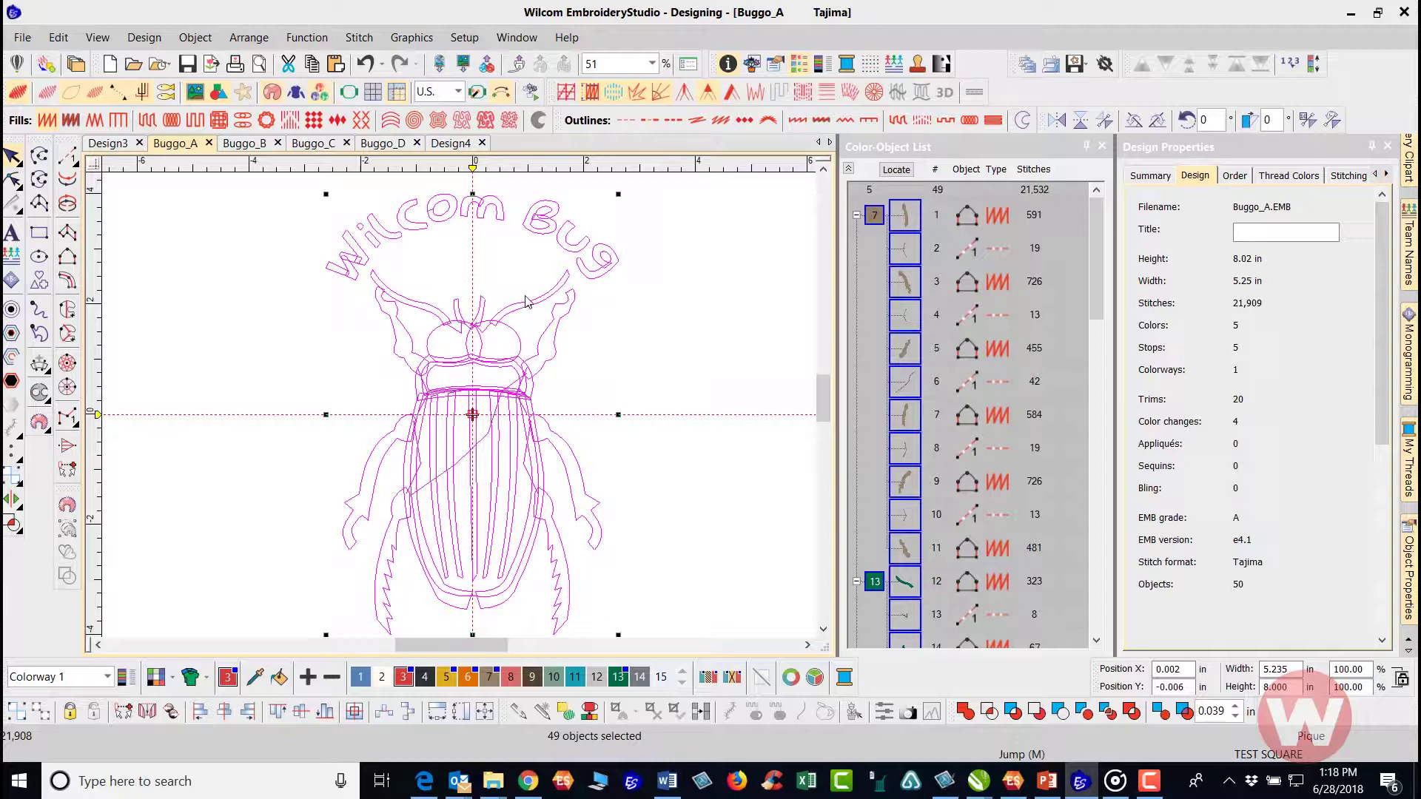
Reshape the letter C of the Wilcom Bug lettering, adding a stitch angle of about 72° across its lower arm.
left_click(672, 271)
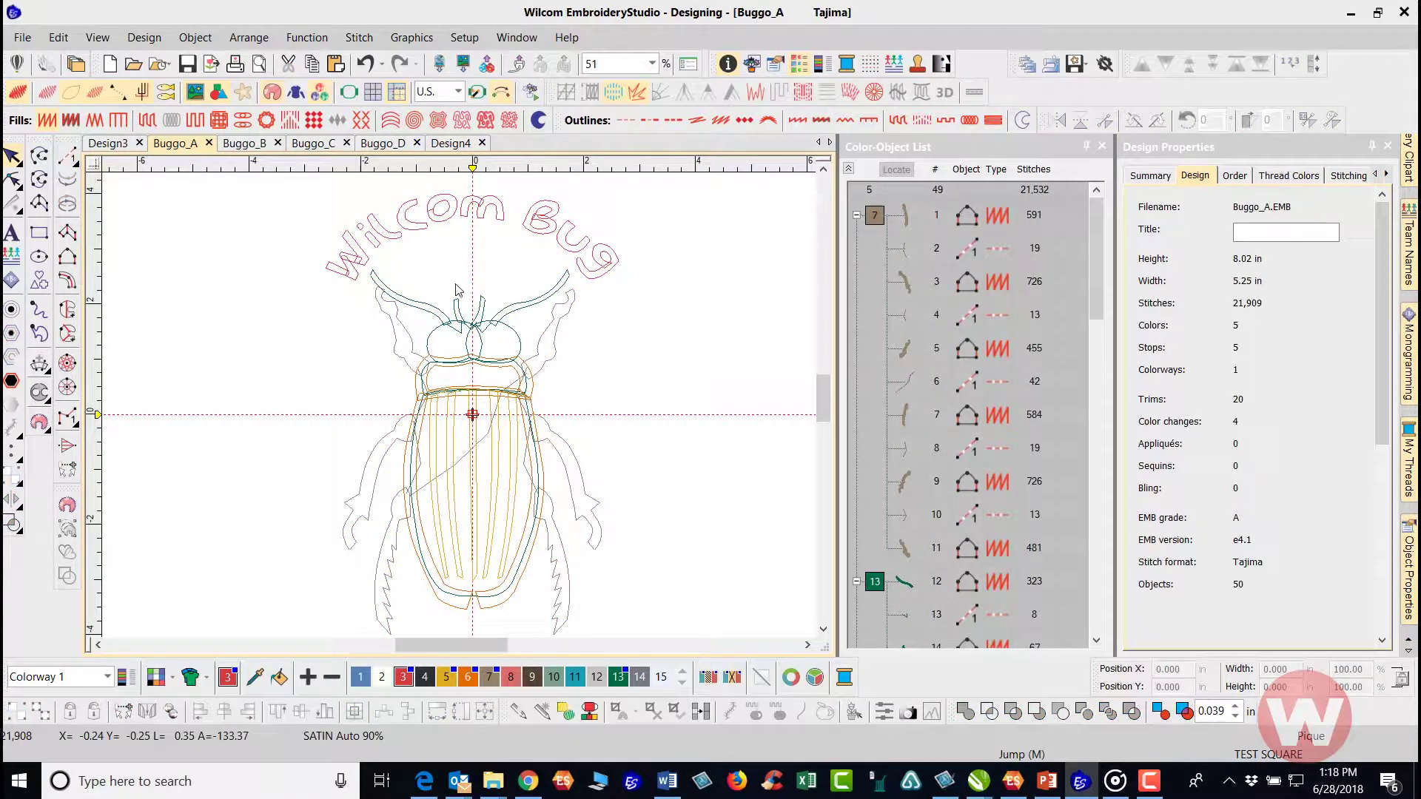
scroll(415, 222, "up", 5)
left_click(442, 400)
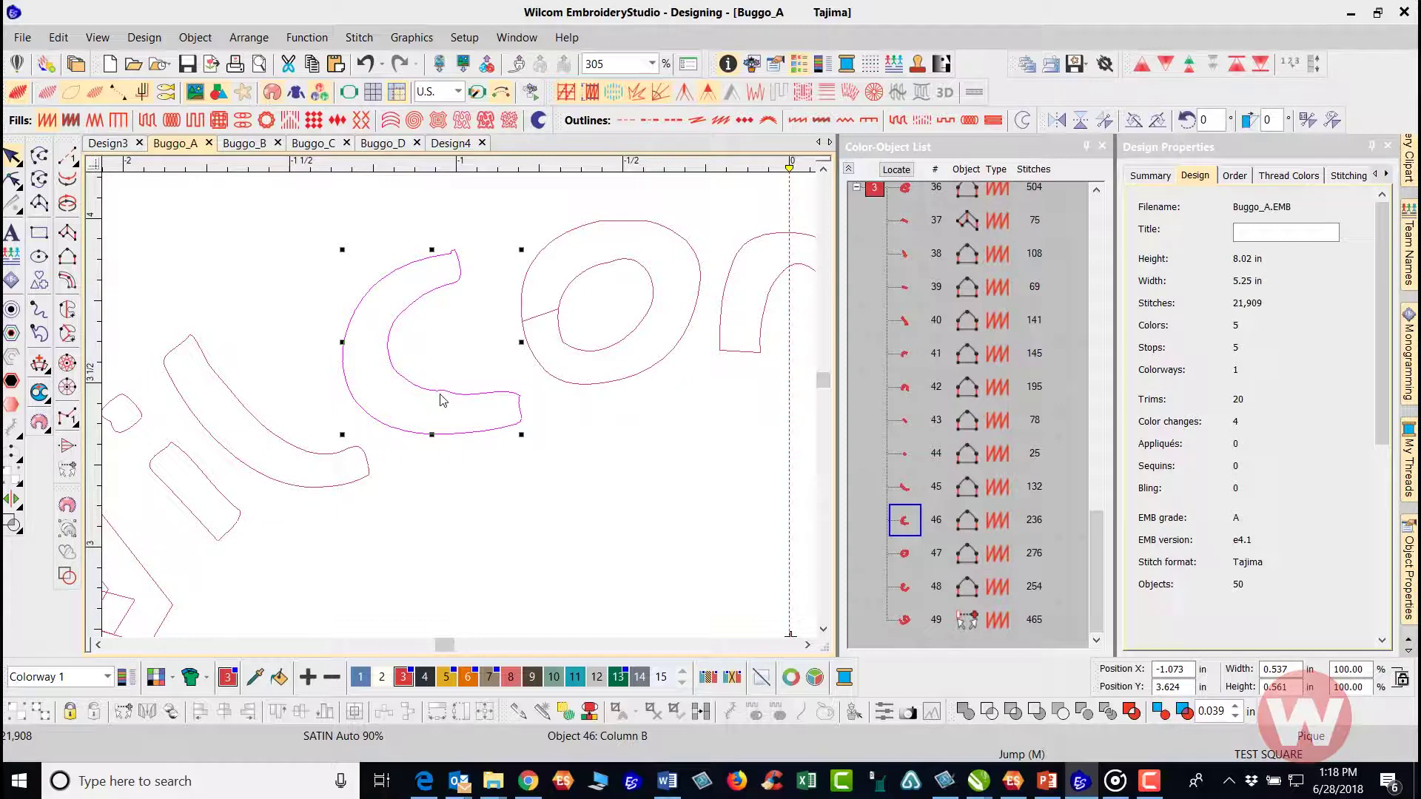
key("h")
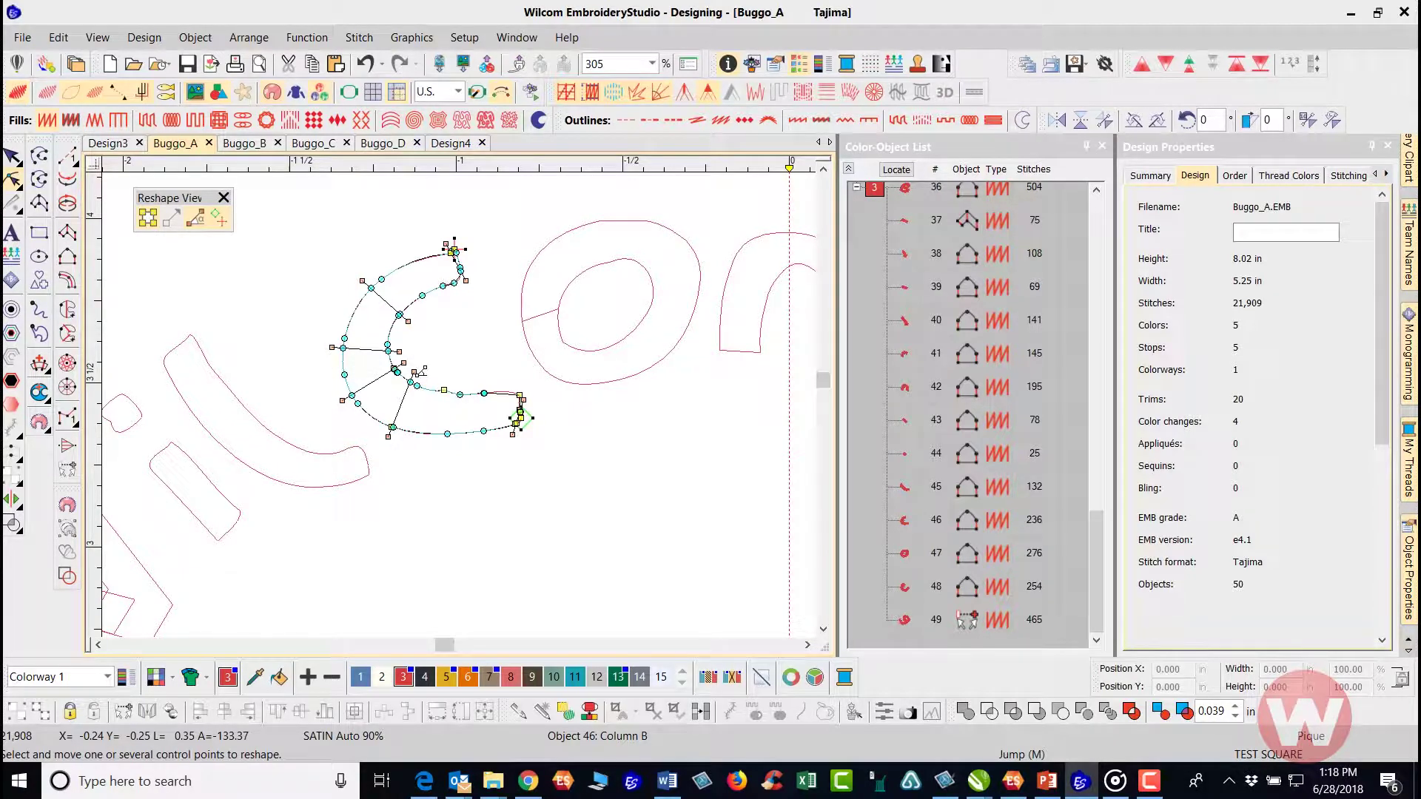
left_click_drag(421, 369, 425, 368)
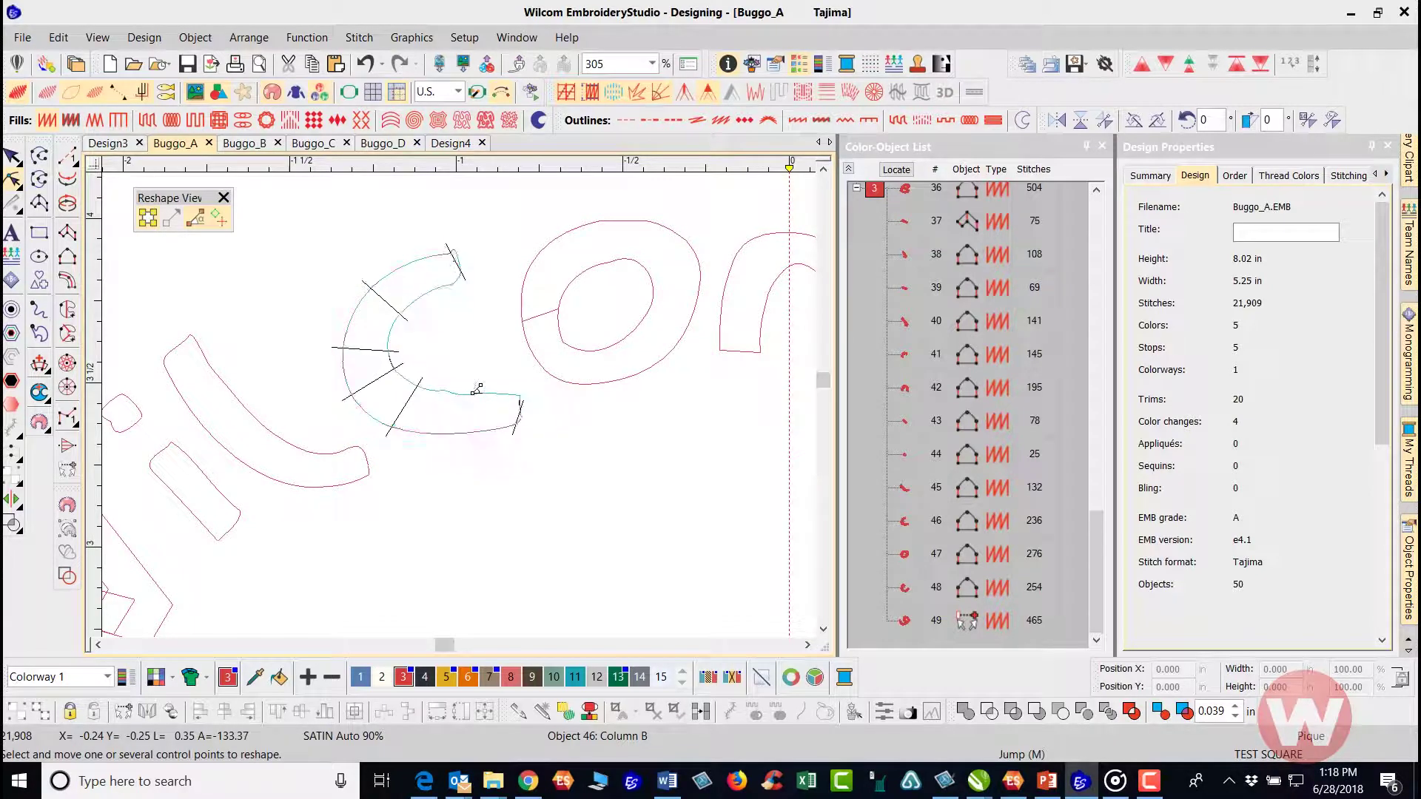
left_click_drag(479, 387, 482, 379)
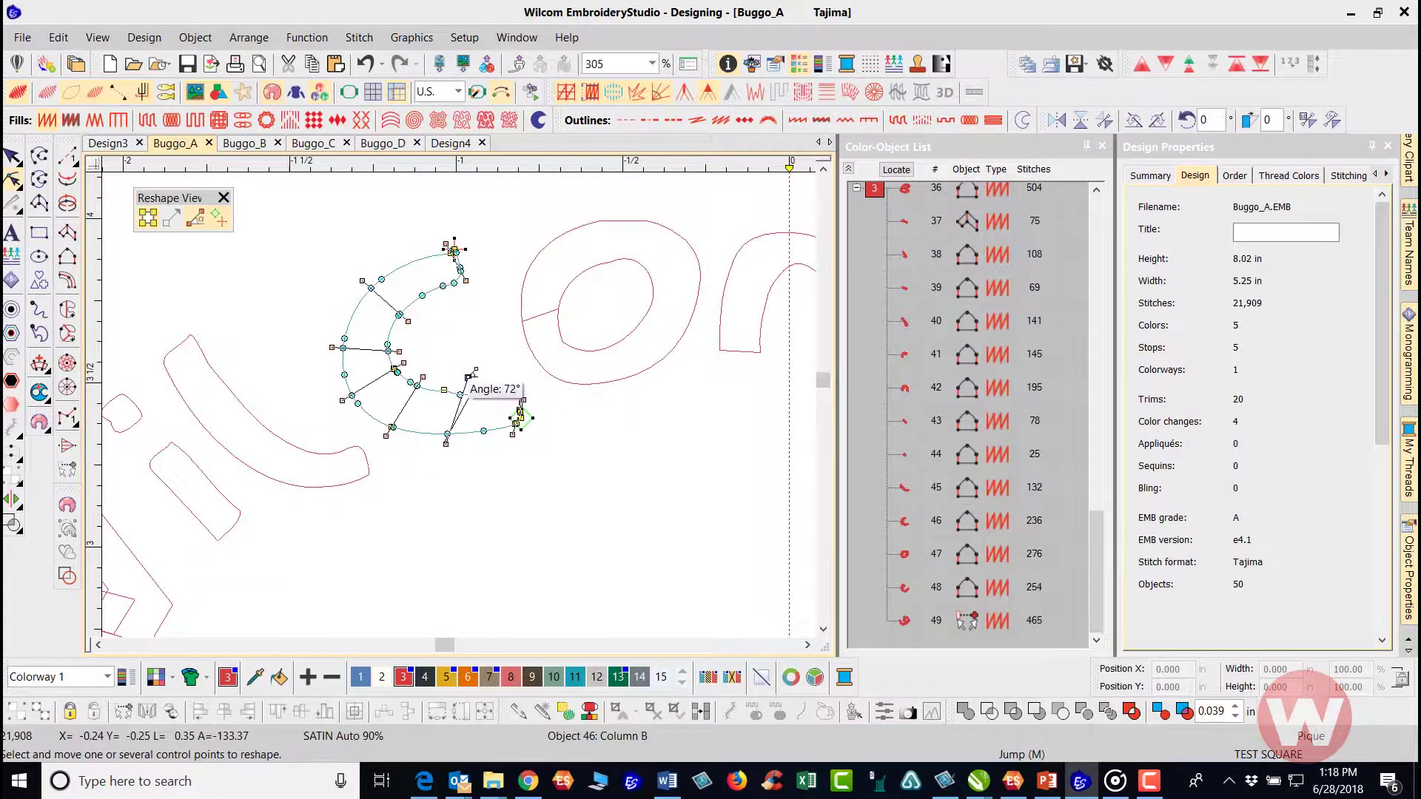
left_click(484, 378)
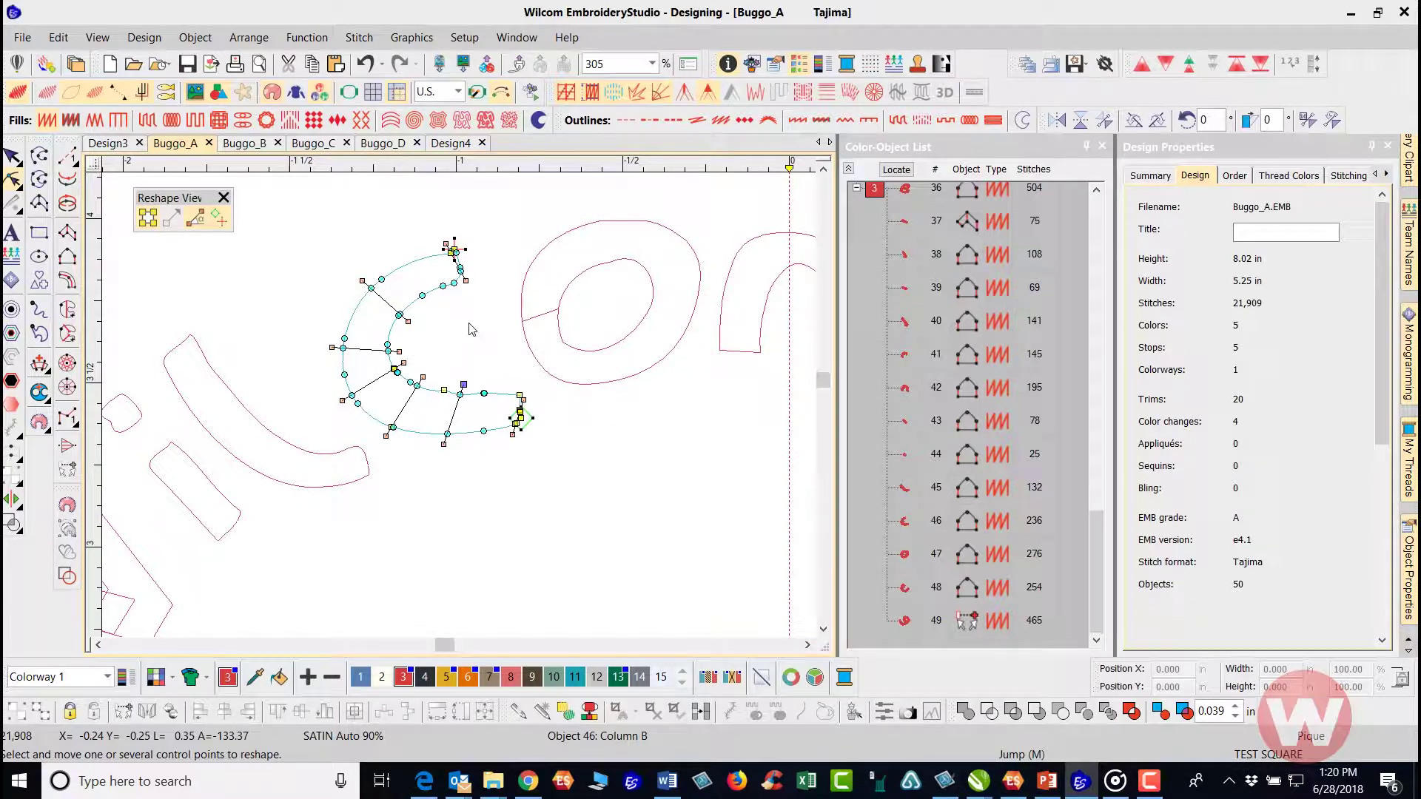
Finish reshaping the letter C, deselect it, and show the whole beetle with its stitches in TrueView.
key("1")
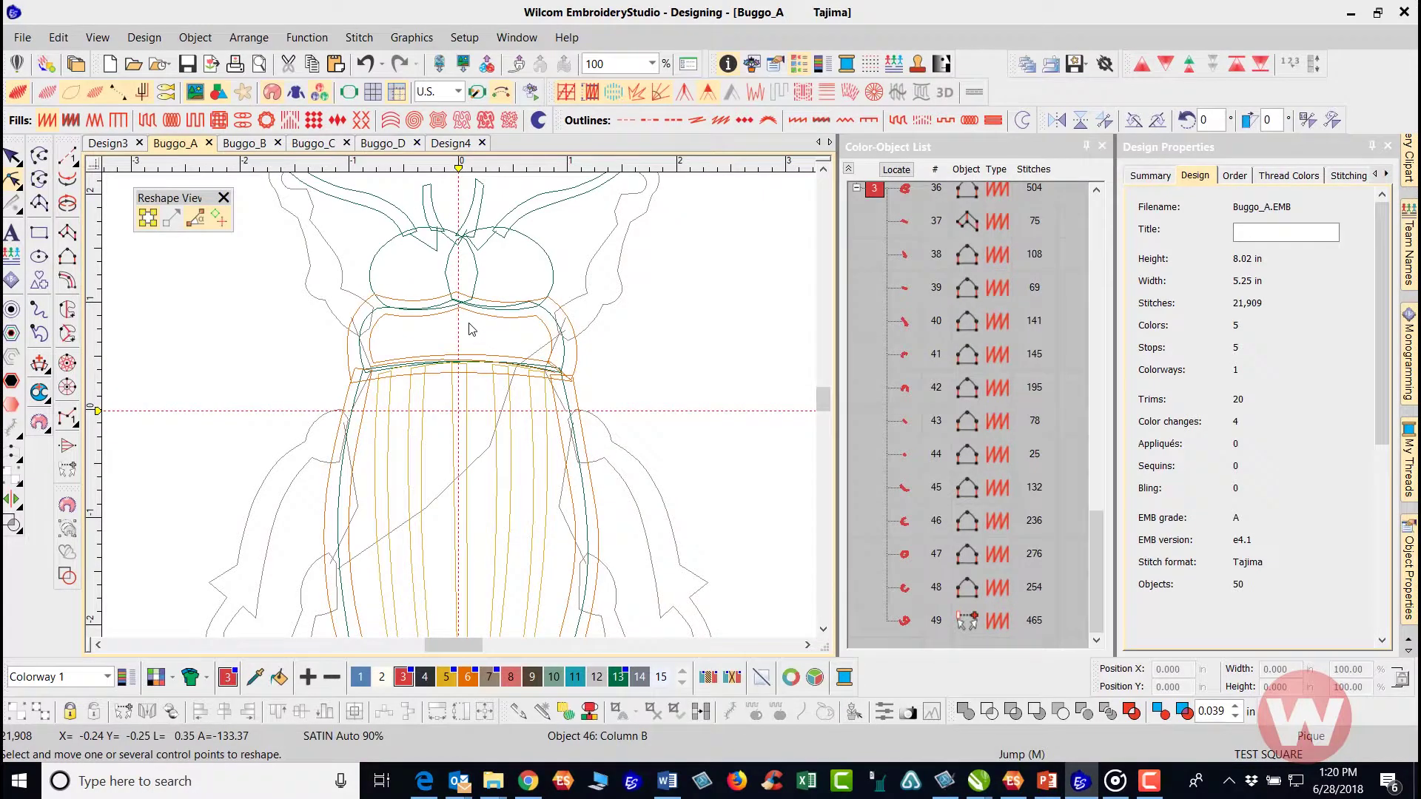
key("0")
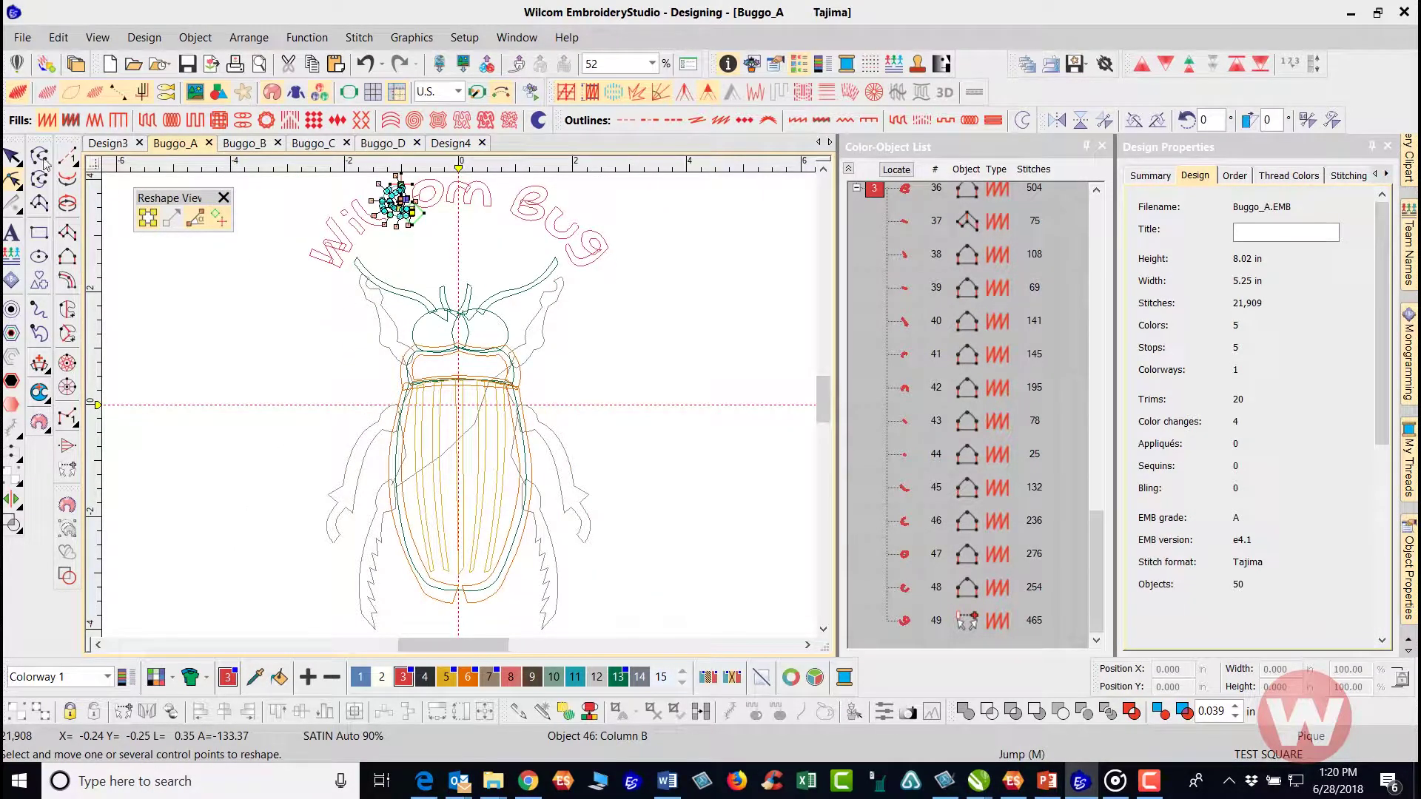
left_click(18, 154)
left_click(199, 270)
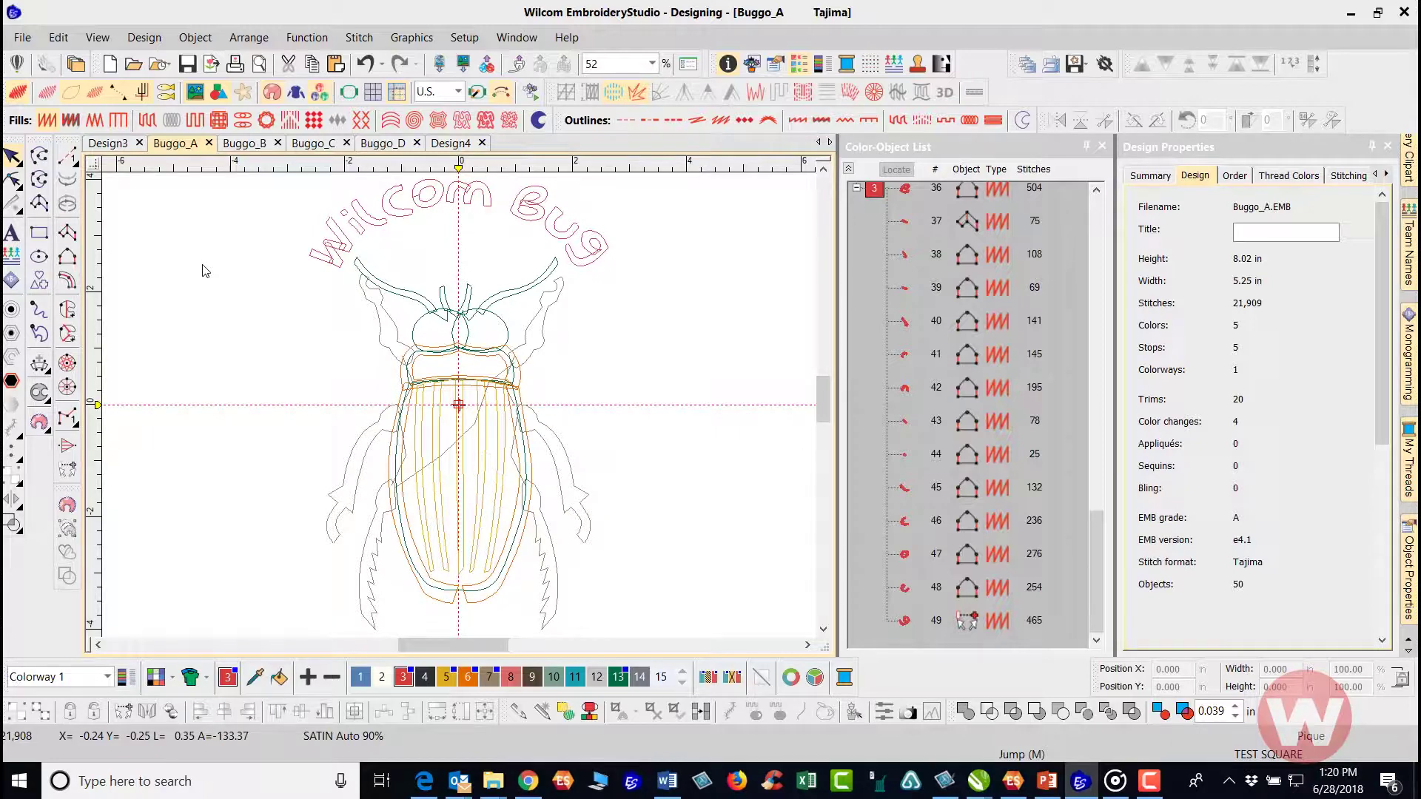
key("t")
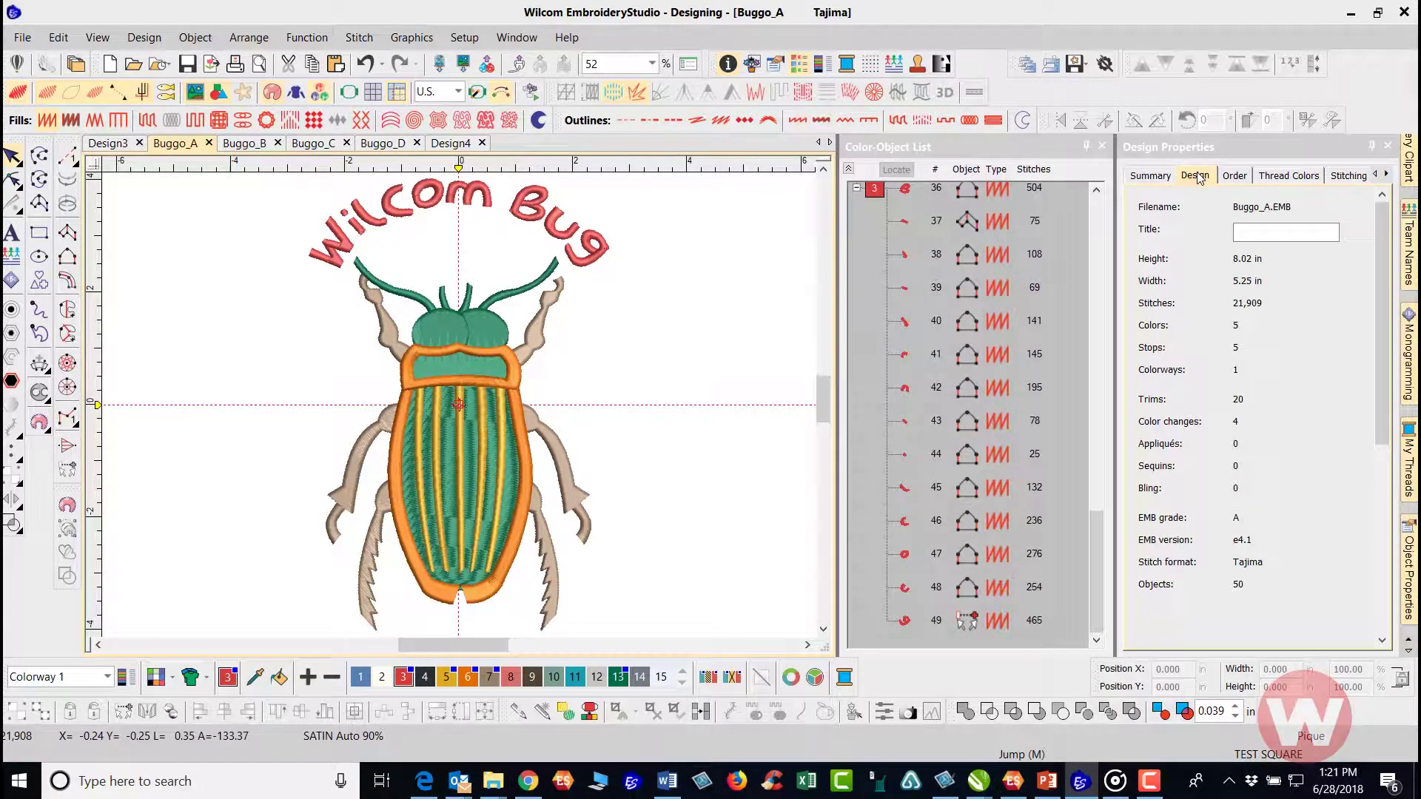
Review the summary and design information of Buggo_A, and examine the machine file export formats without exporting.
left_click(1151, 176)
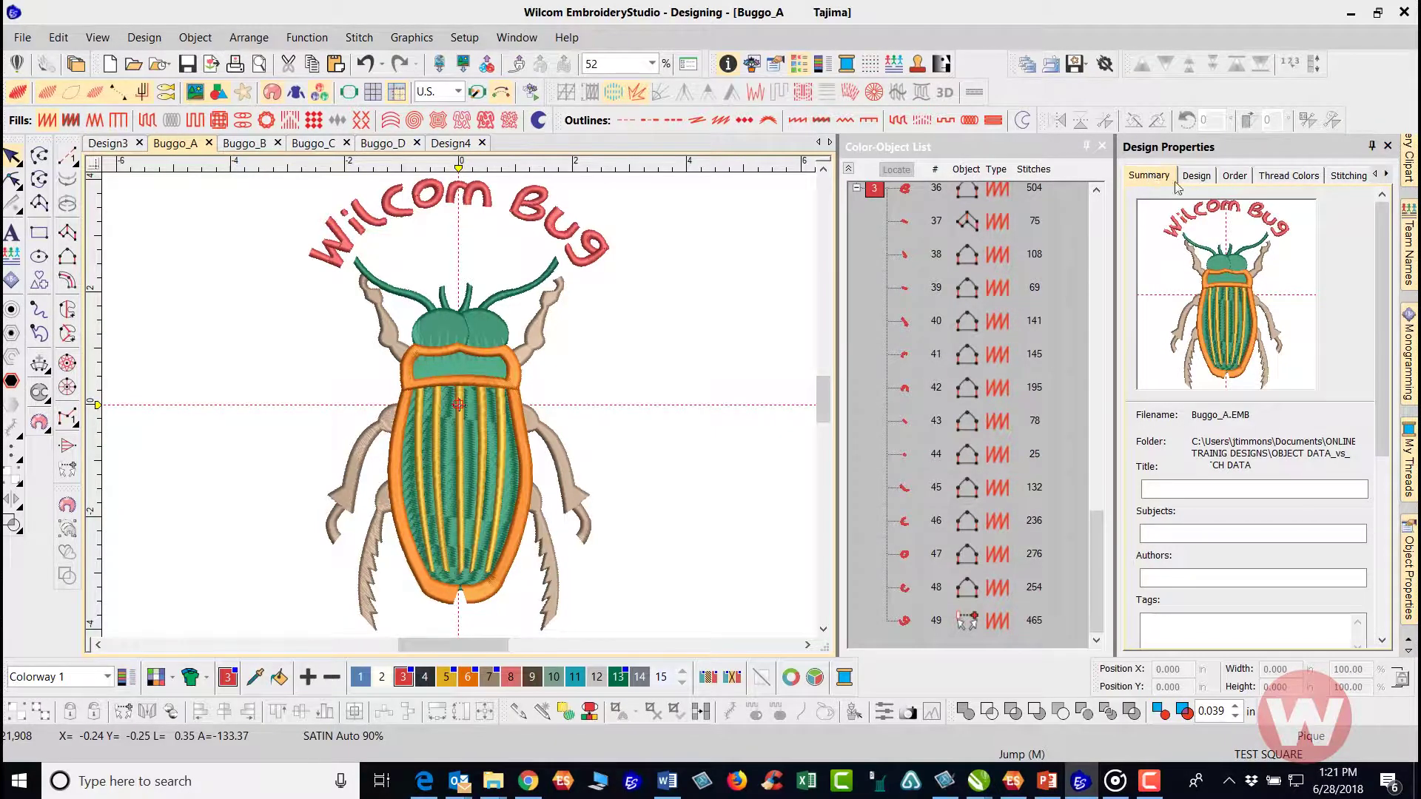
left_click(1197, 179)
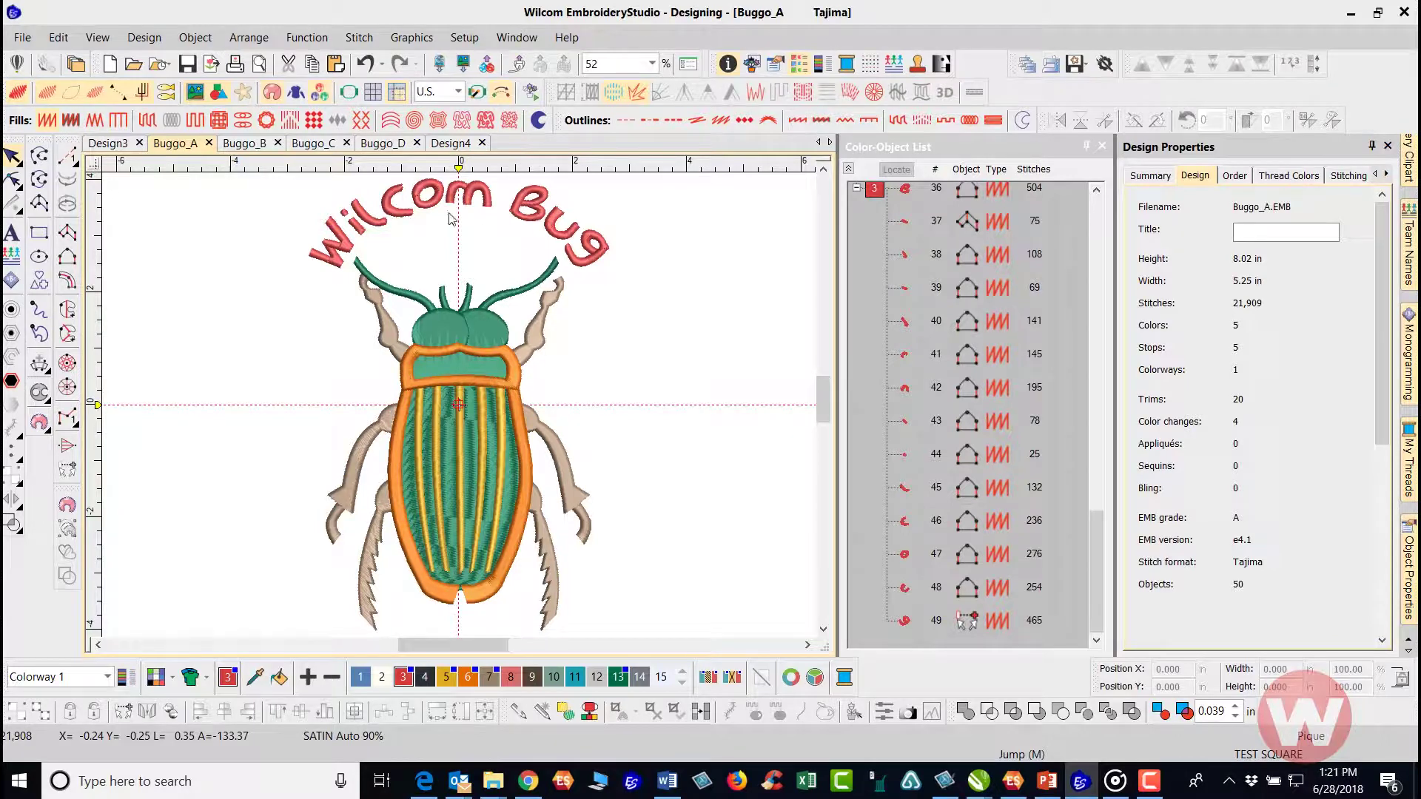
left_click(22, 38)
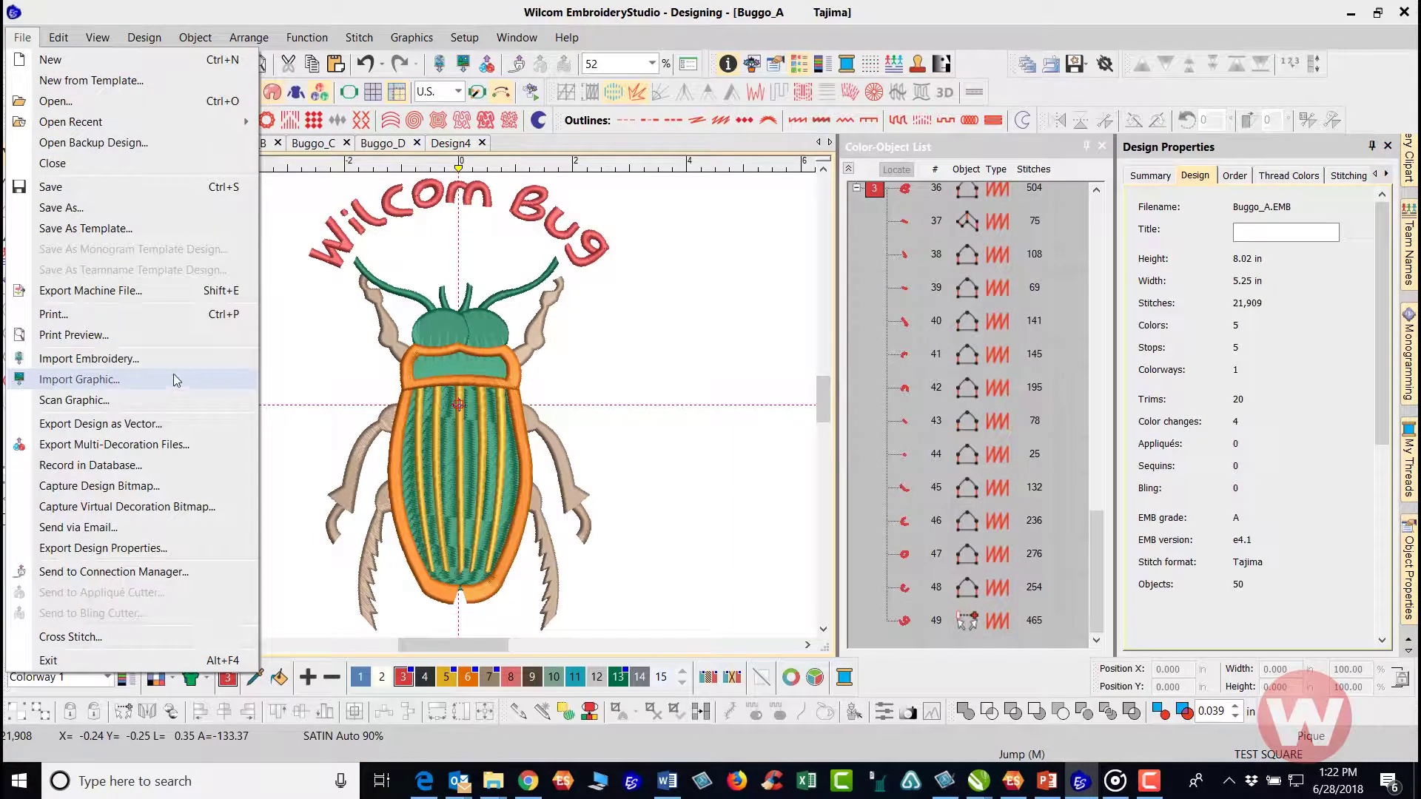
left_click(189, 290)
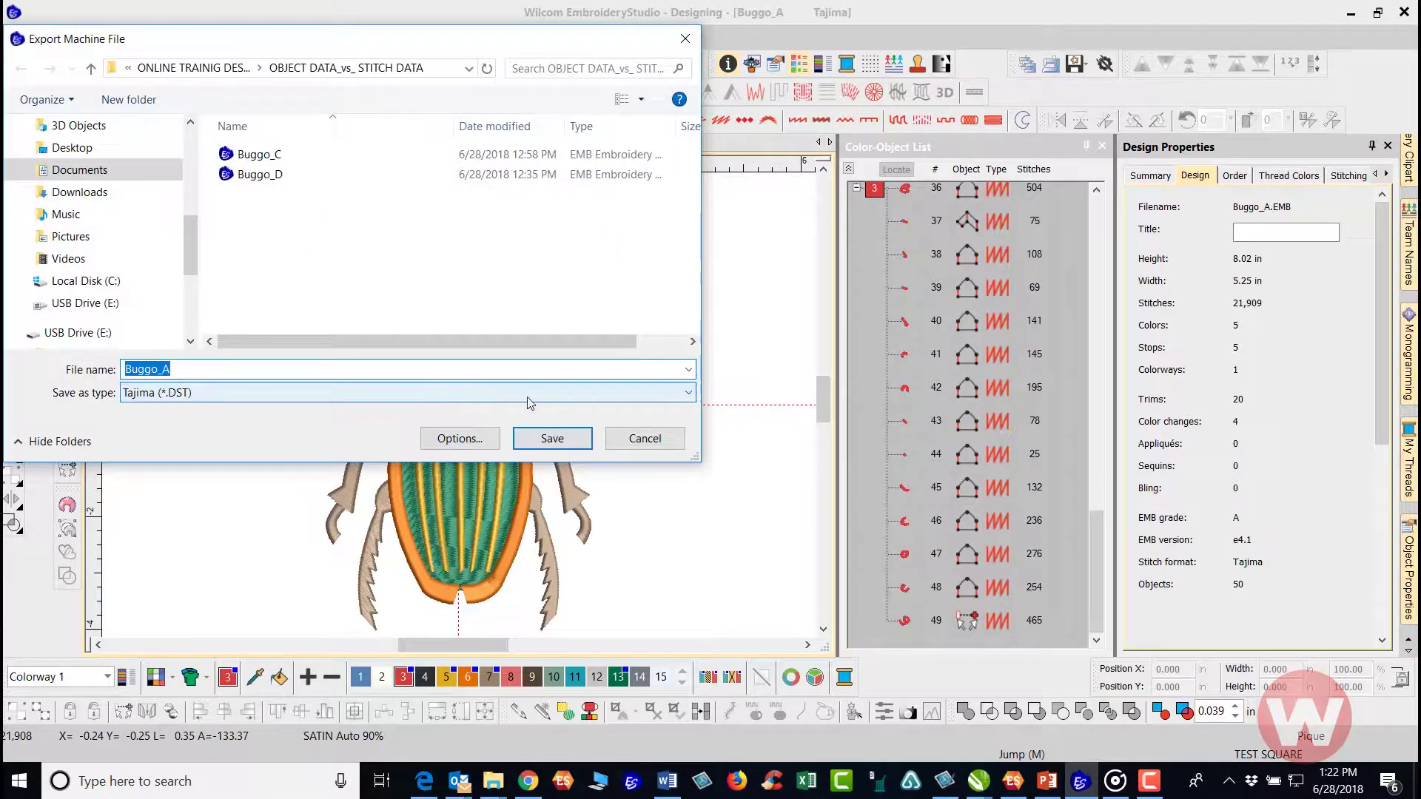
left_click(688, 393)
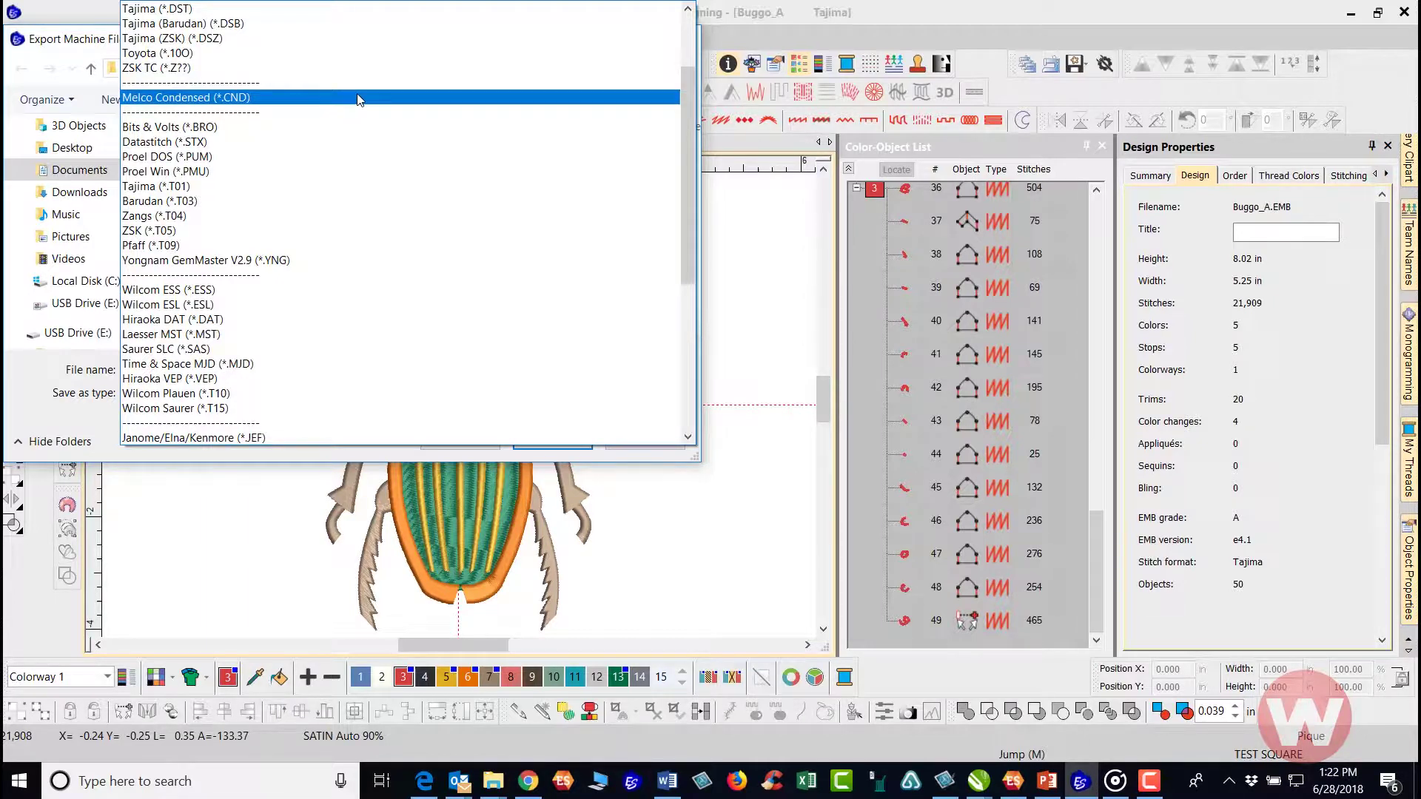
left_click(728, 204)
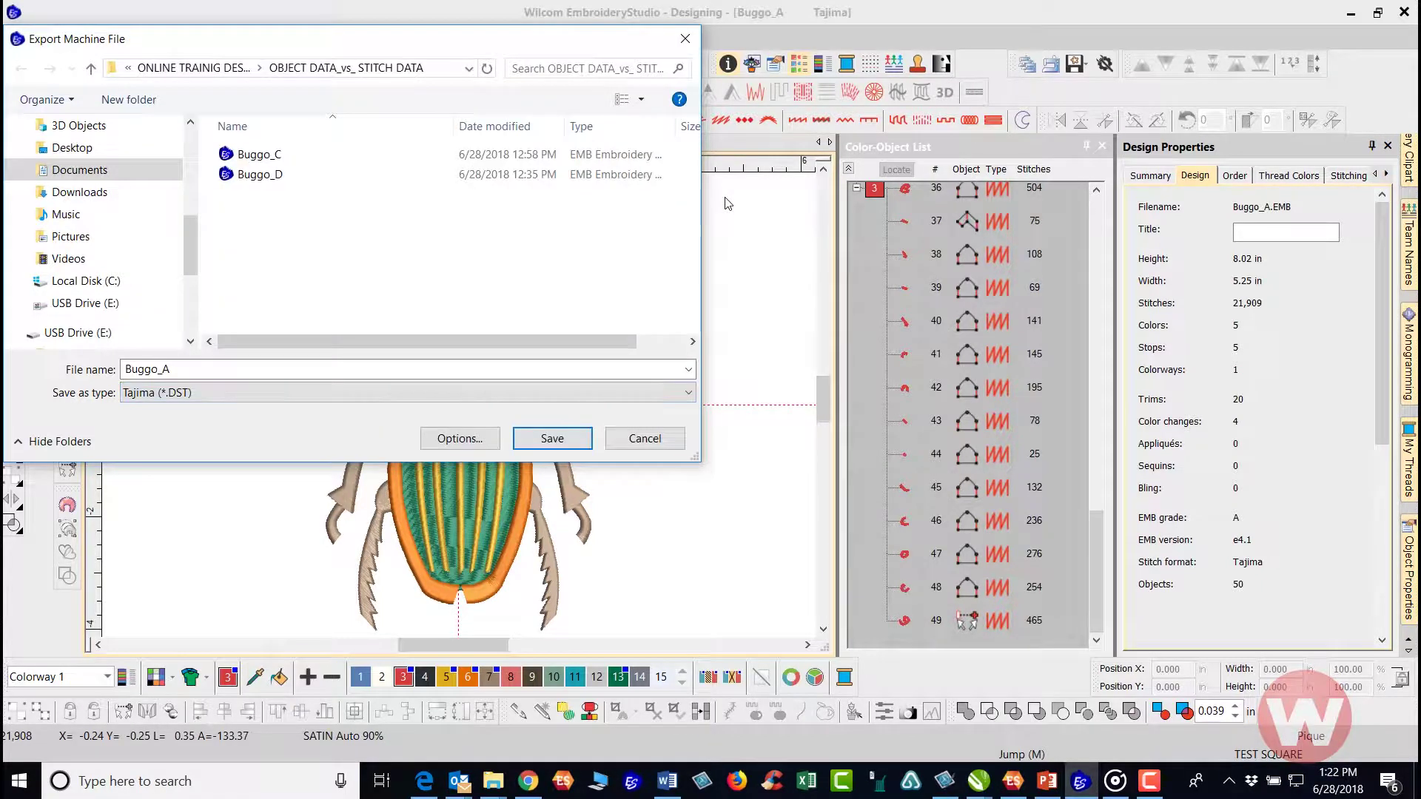
left_click(682, 42)
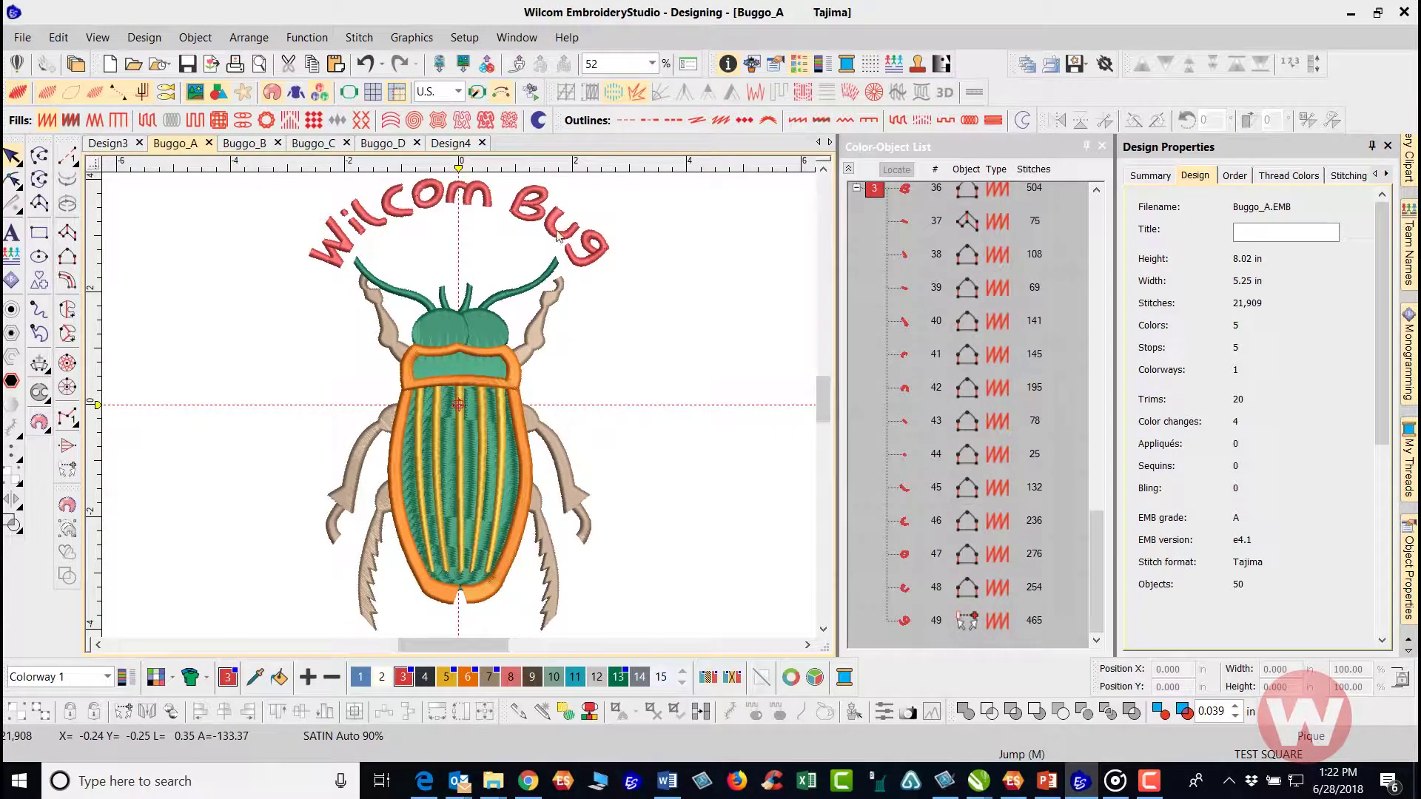
Switch to the Buggo_B design and inspect the connecting run stitches around its lettering, locating them in the object list.
left_click(253, 152)
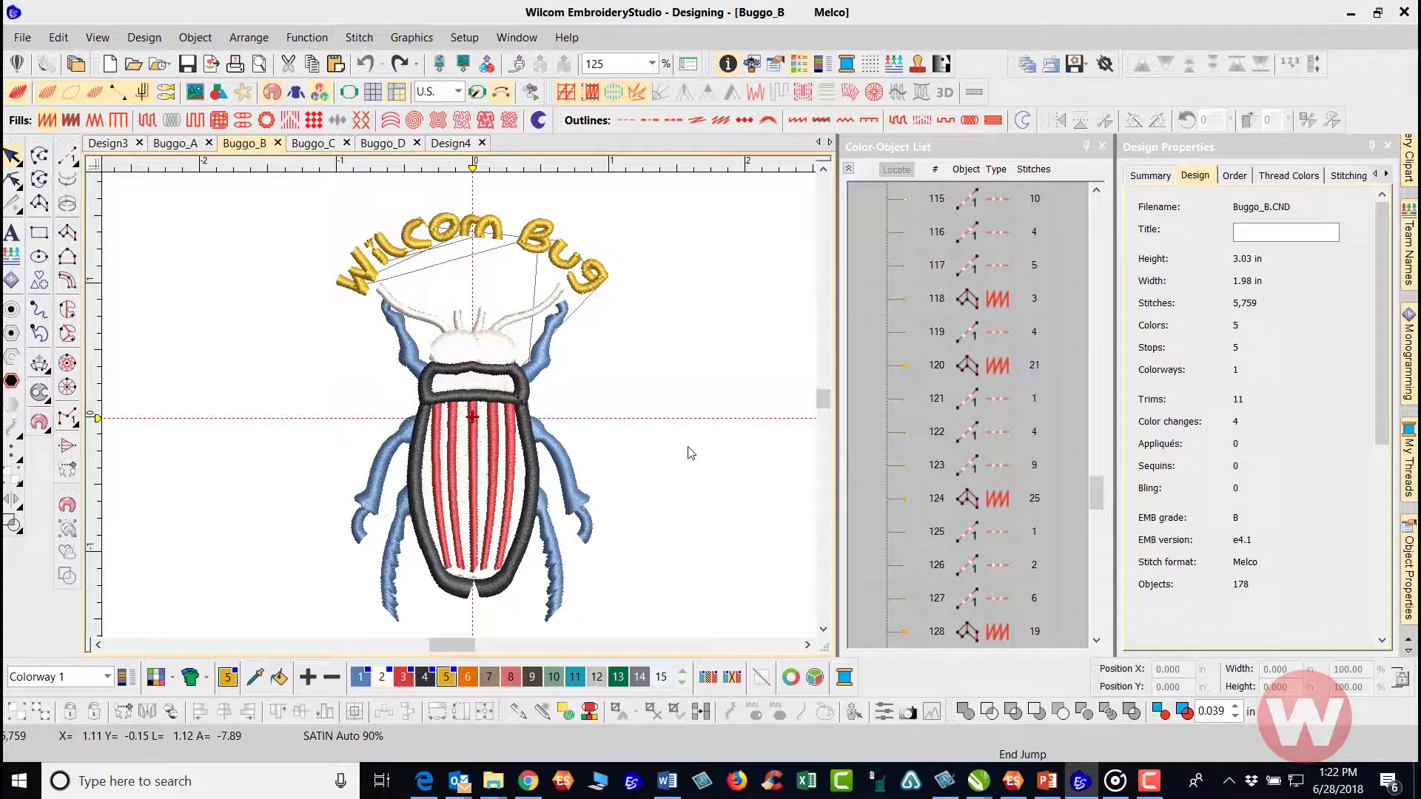
left_click(441, 271)
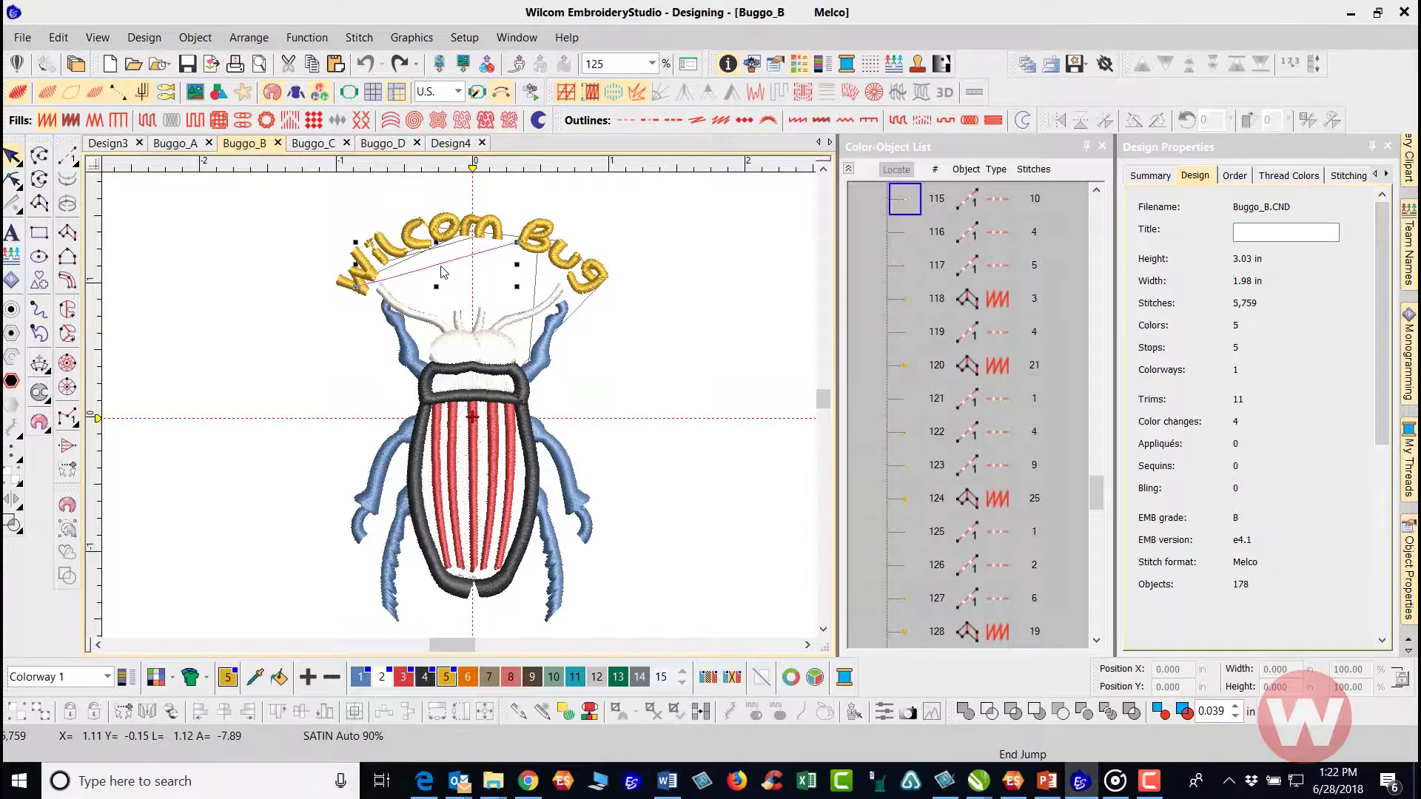
left_click(538, 276)
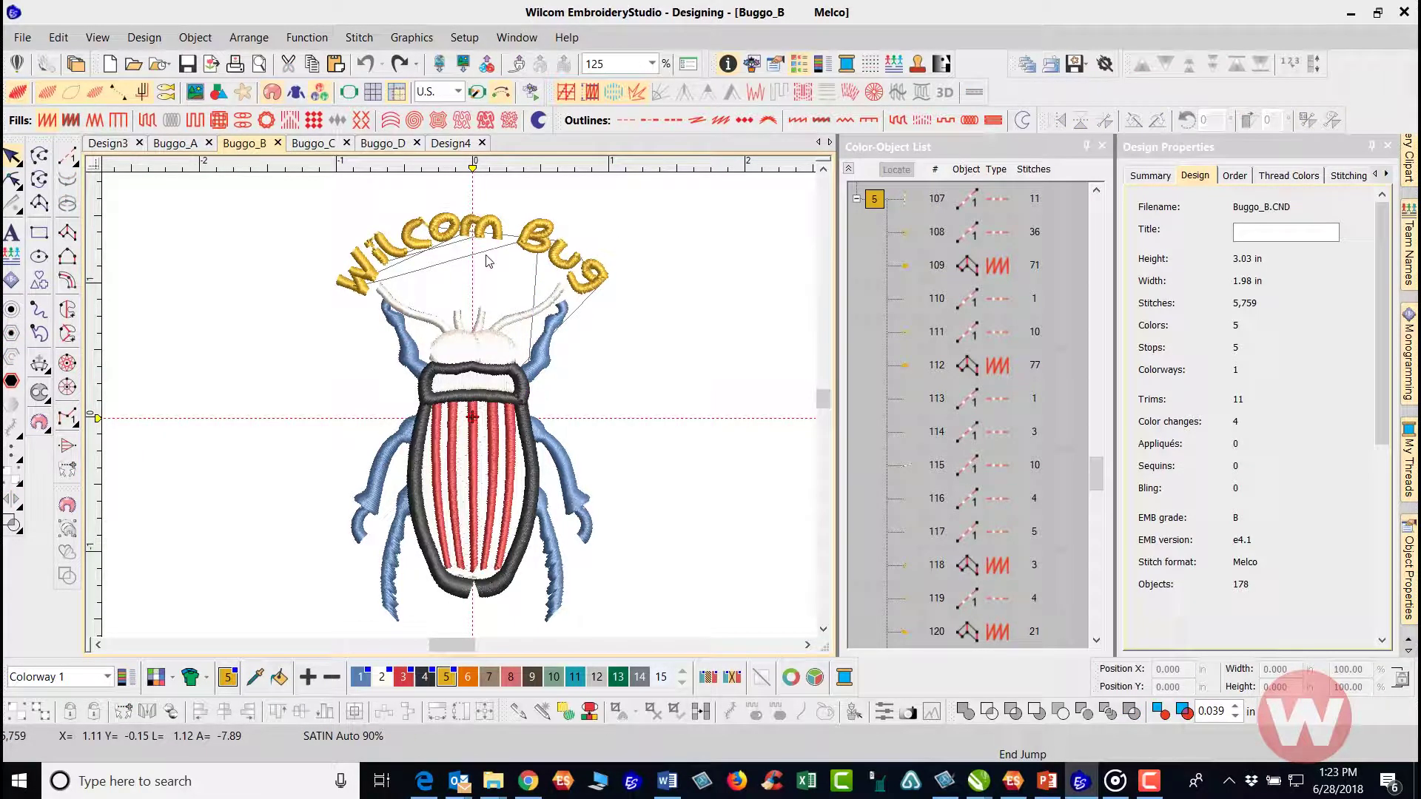
left_click(450, 270)
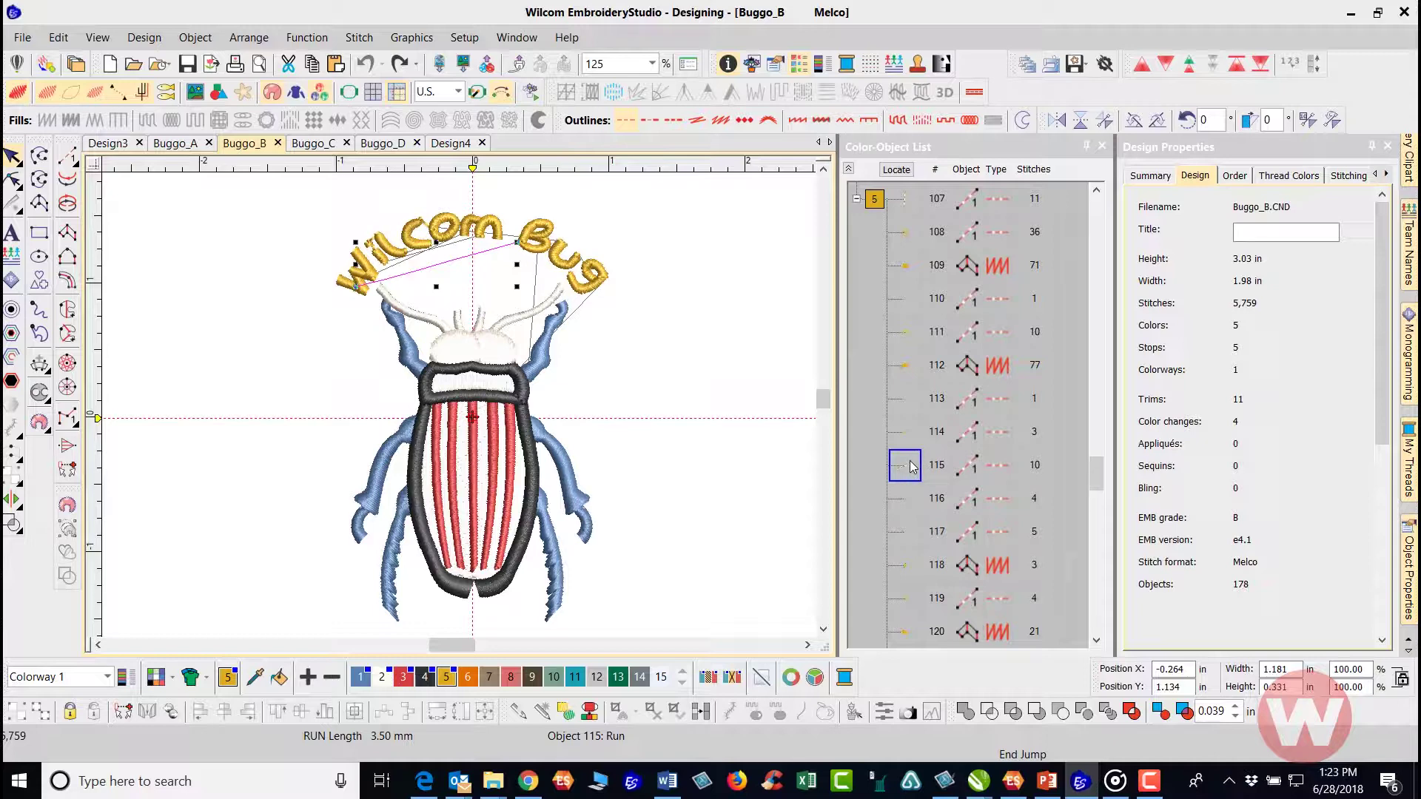
left_click(676, 250)
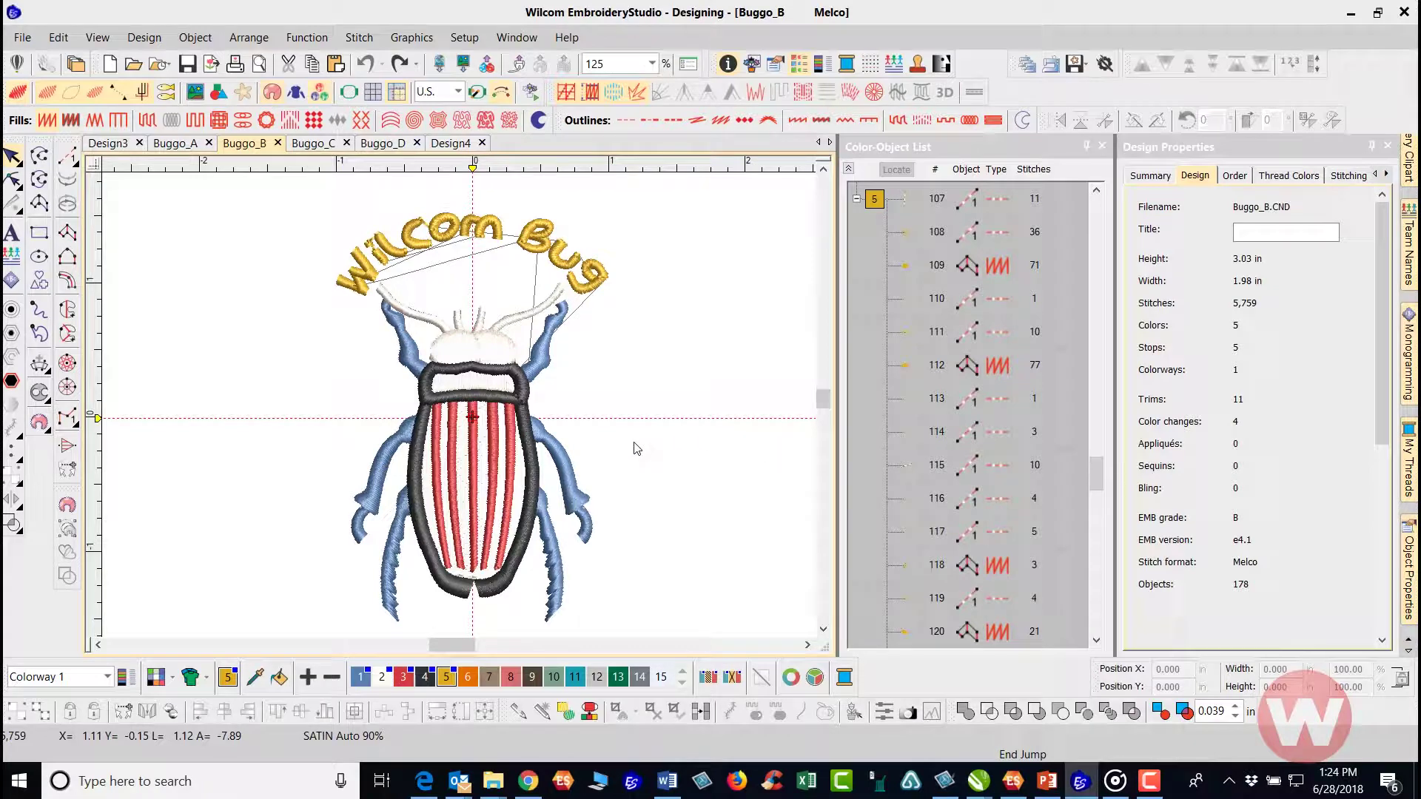
Delete the connecting runs from the W to the B, from the B down to the body, and from the i to the m.
left_click(455, 266)
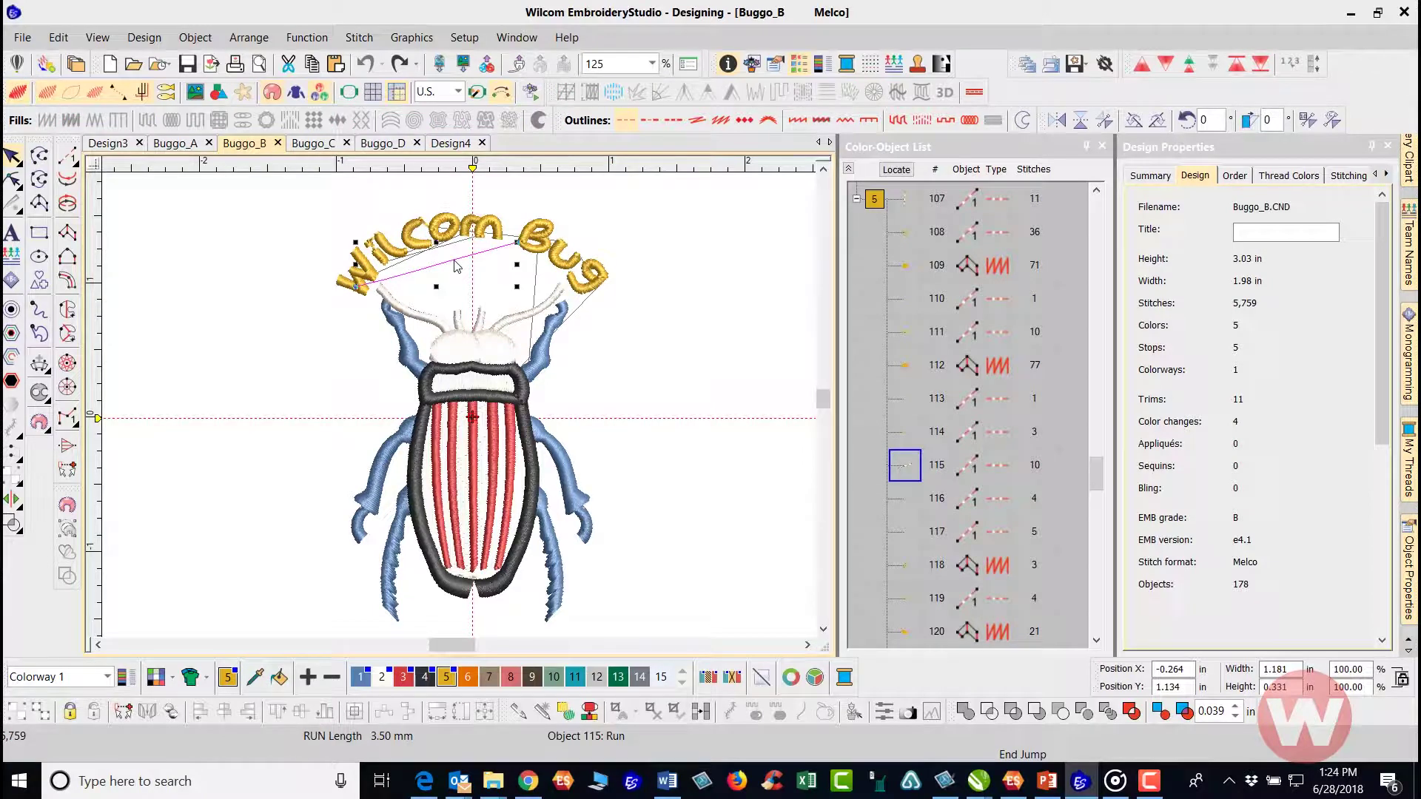
key("Delete")
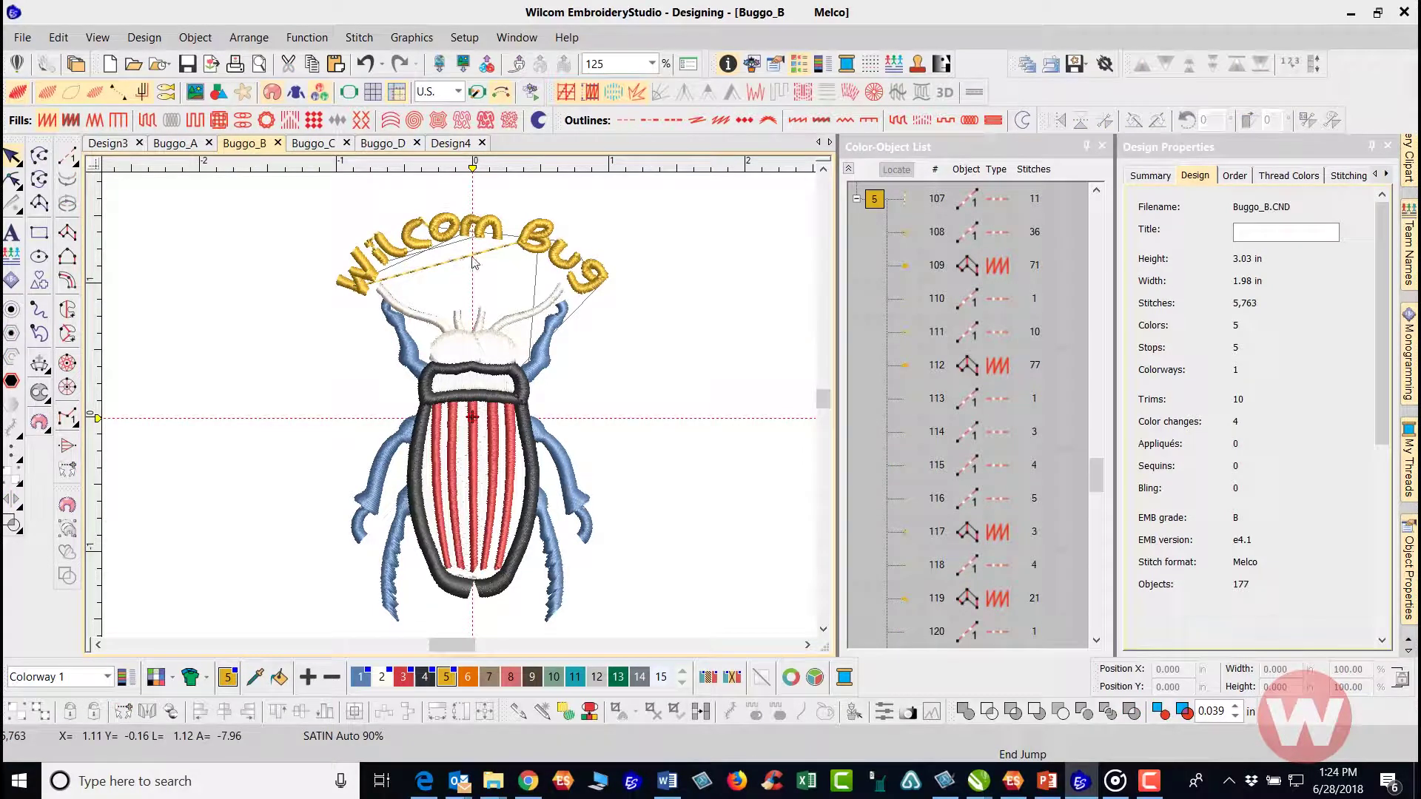
left_click(536, 277)
key("Delete")
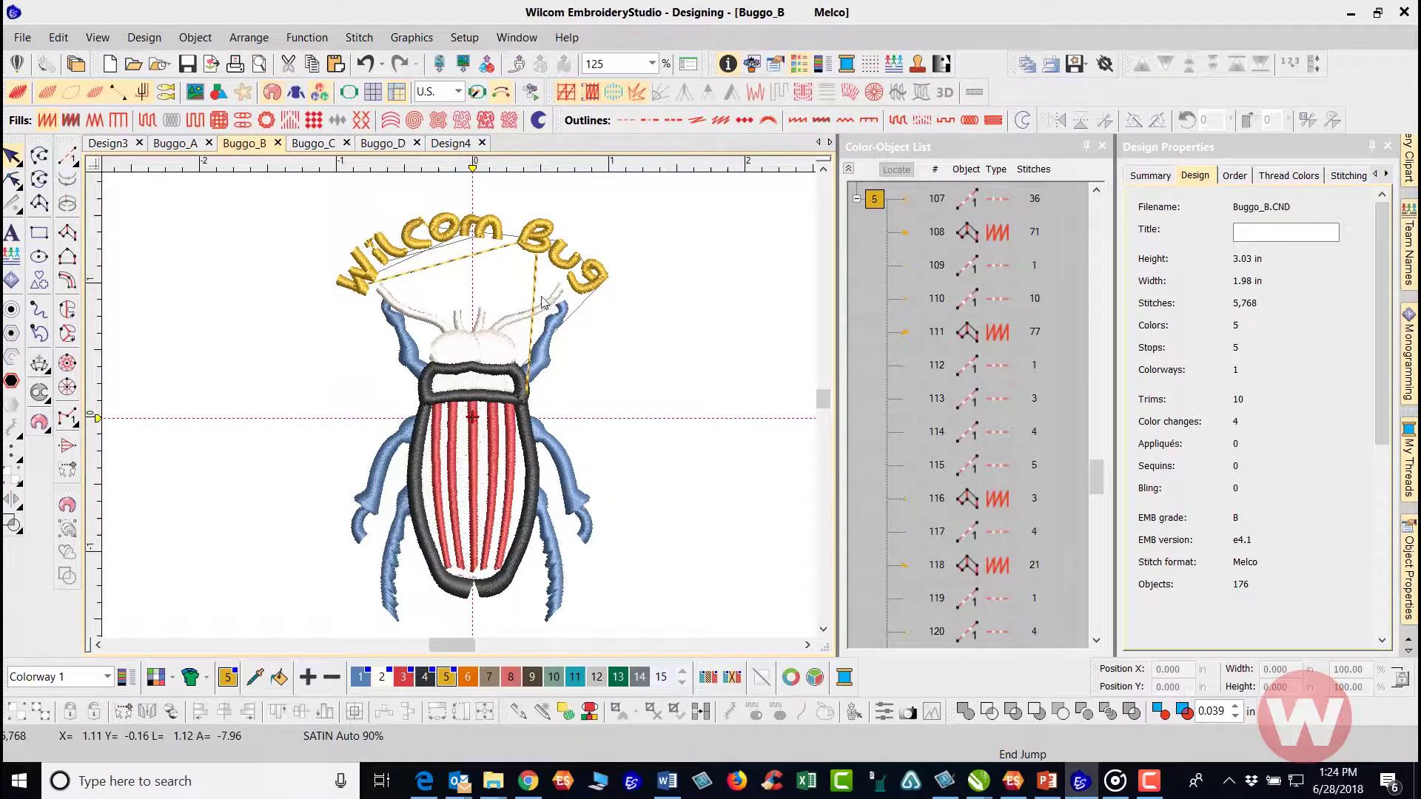
left_click(459, 250)
key("Delete")
Delete the connecting run between the m and the B, and the remaining long run starting at the W.
scroll(459, 250, "up", 2)
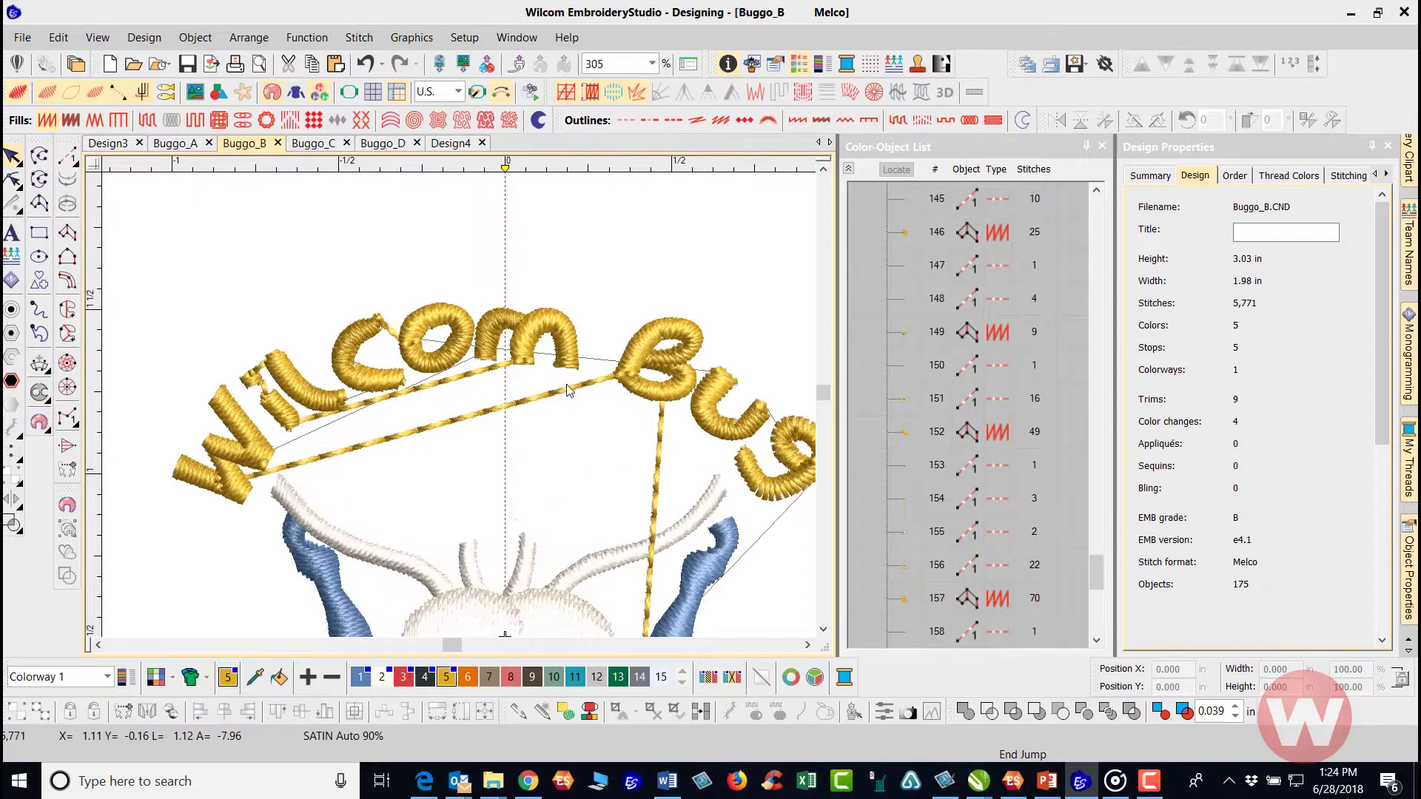
left_click(592, 363)
key("Delete")
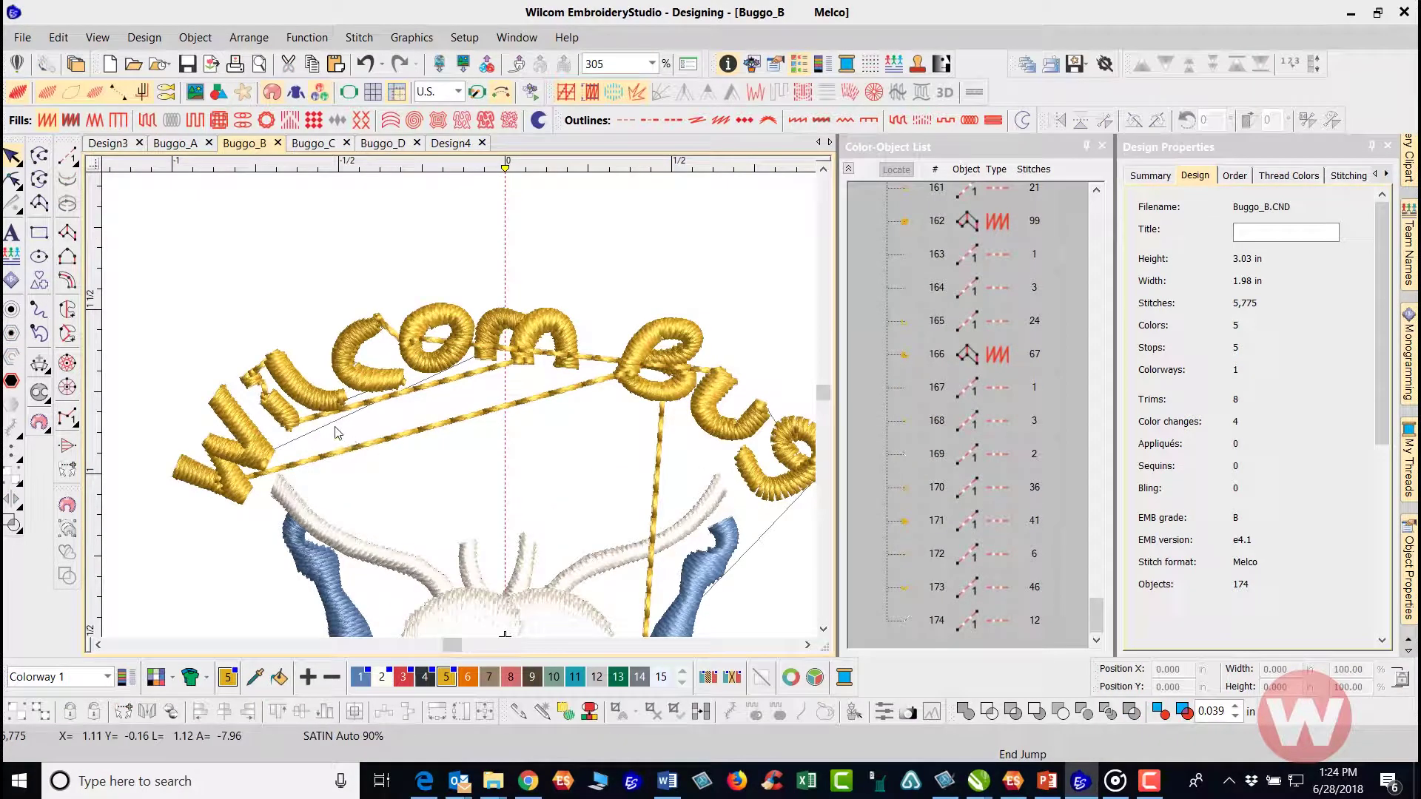
left_click(331, 432)
key("Delete")
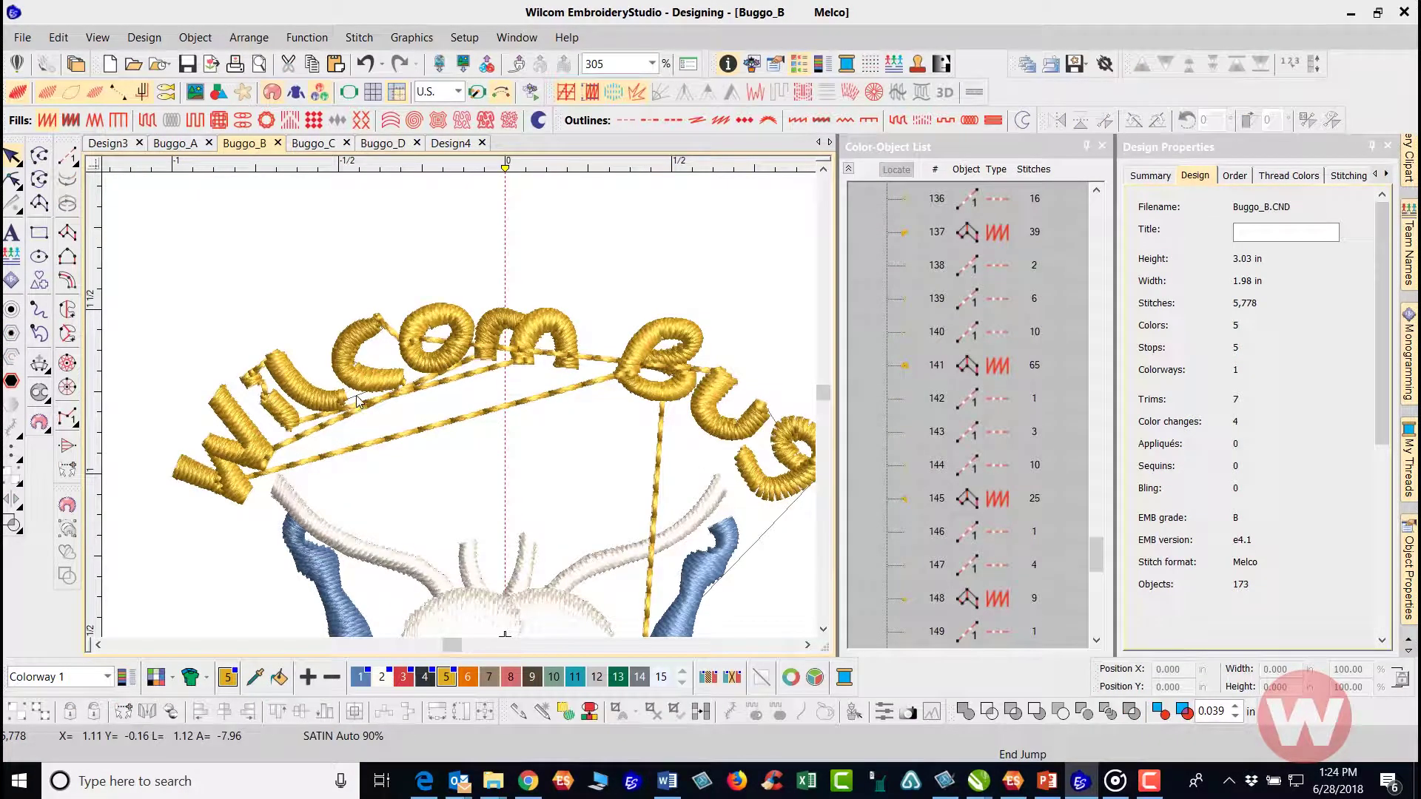
Try to delete the connector between the l and the c of Wilcom, and undo the deletion.
left_click(358, 400)
key("Delete")
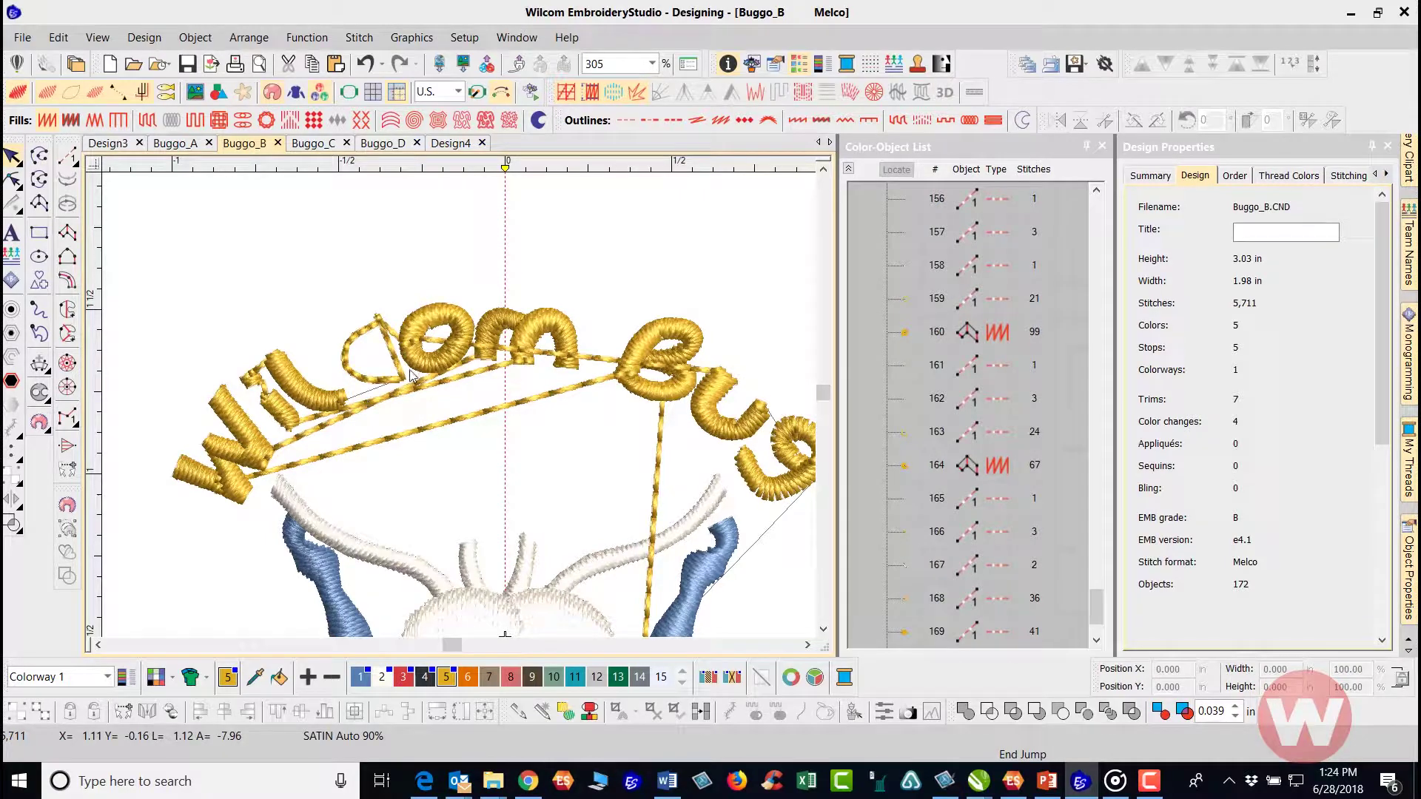
key("ctrl+z")
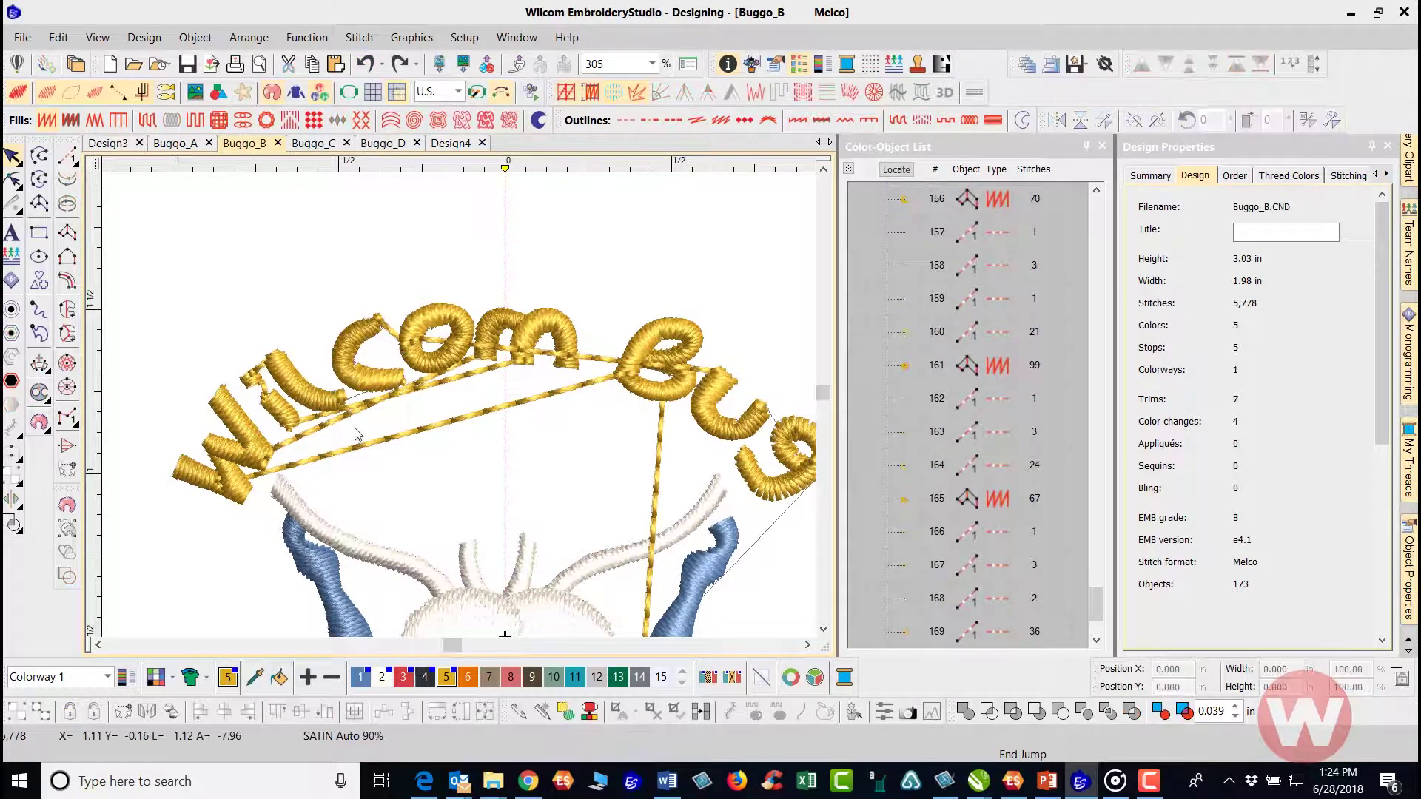
Show only the object outlines and delete the connecting runs between the l and c and between the c and o of Wilcom.
key("z")
scroll(455, 394, "up", 3)
key("s")
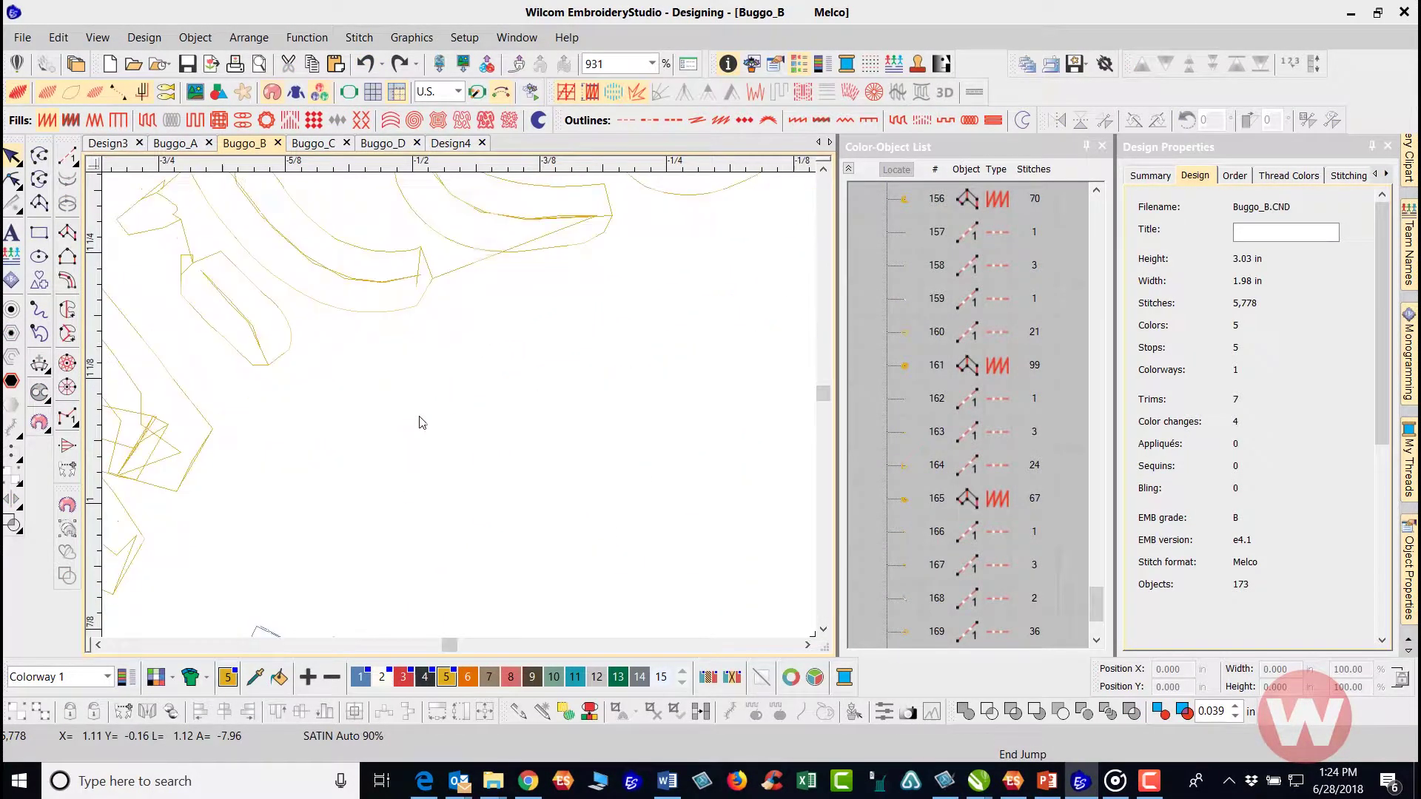
scroll(485, 402, "down", 1)
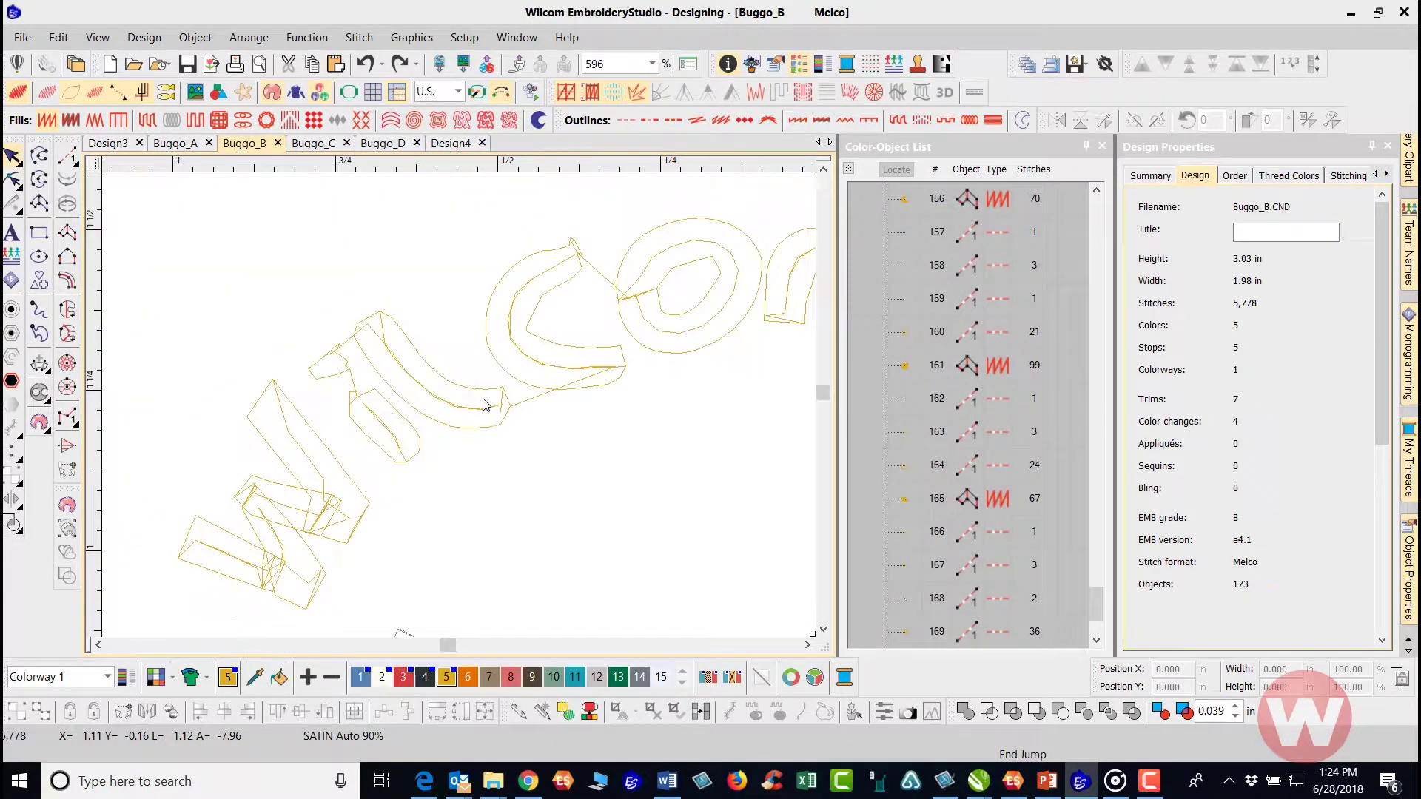
left_click(537, 410)
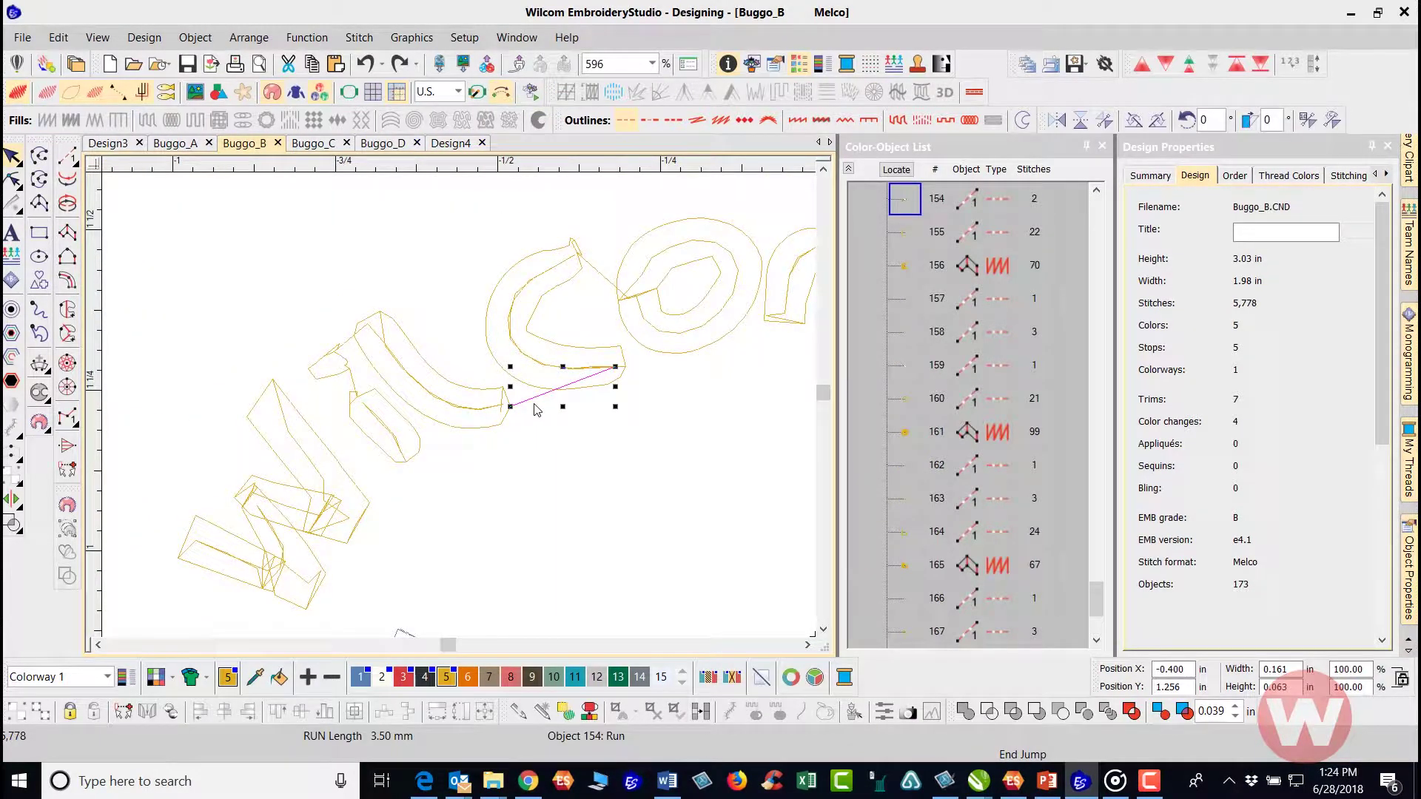
key("Delete")
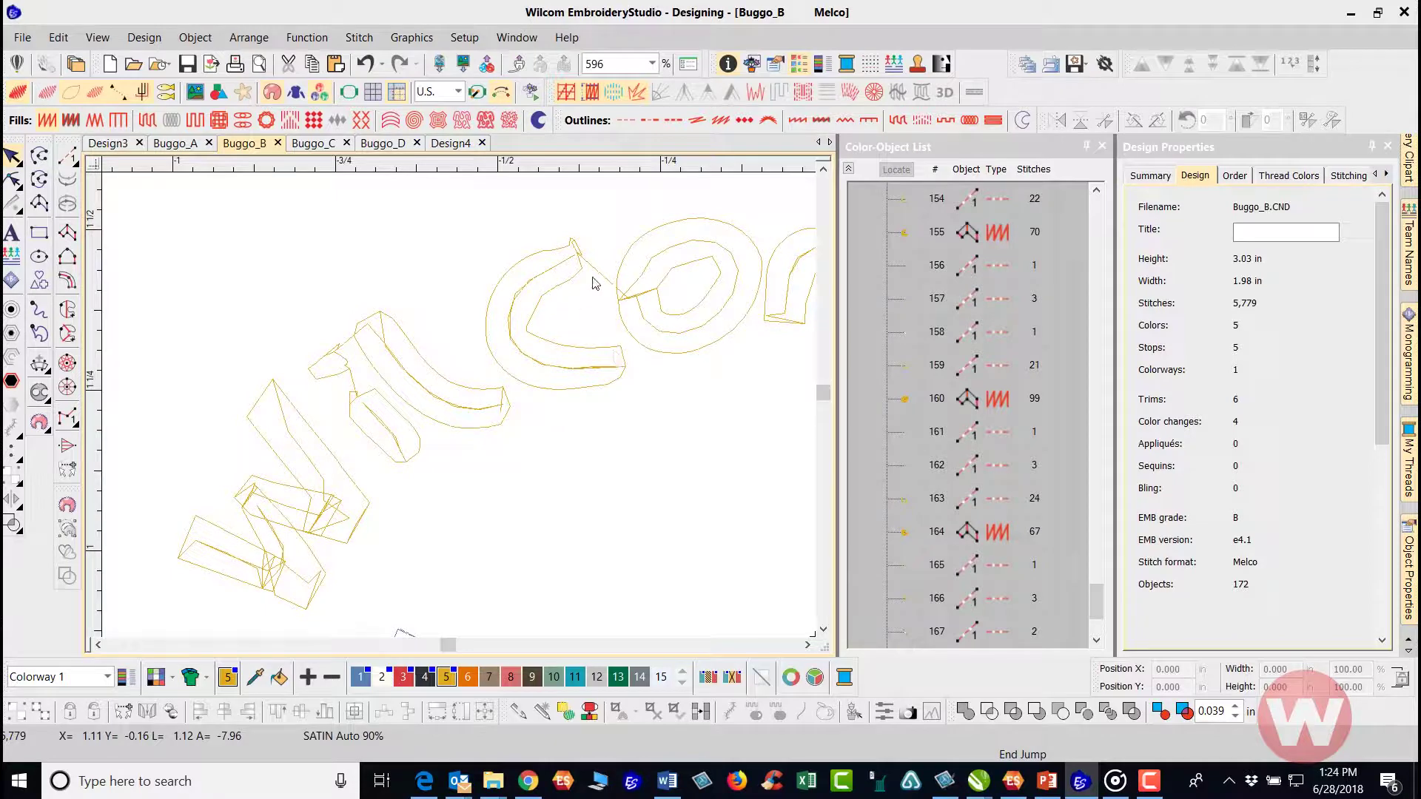
left_click(599, 279)
key("Delete")
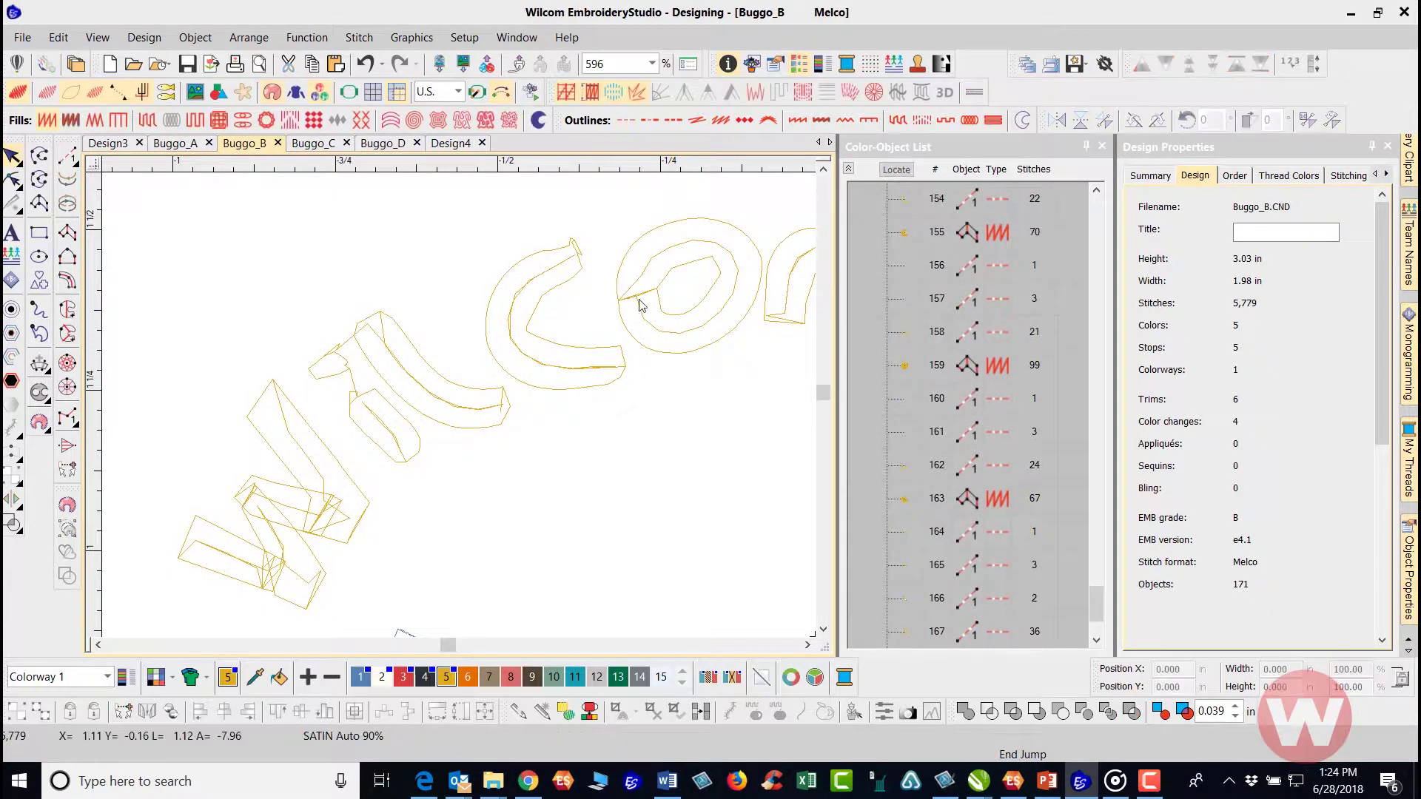
Delete the connecting run between the u and the g of Bug.
key("shift+z")
scroll(546, 412, "down", 1)
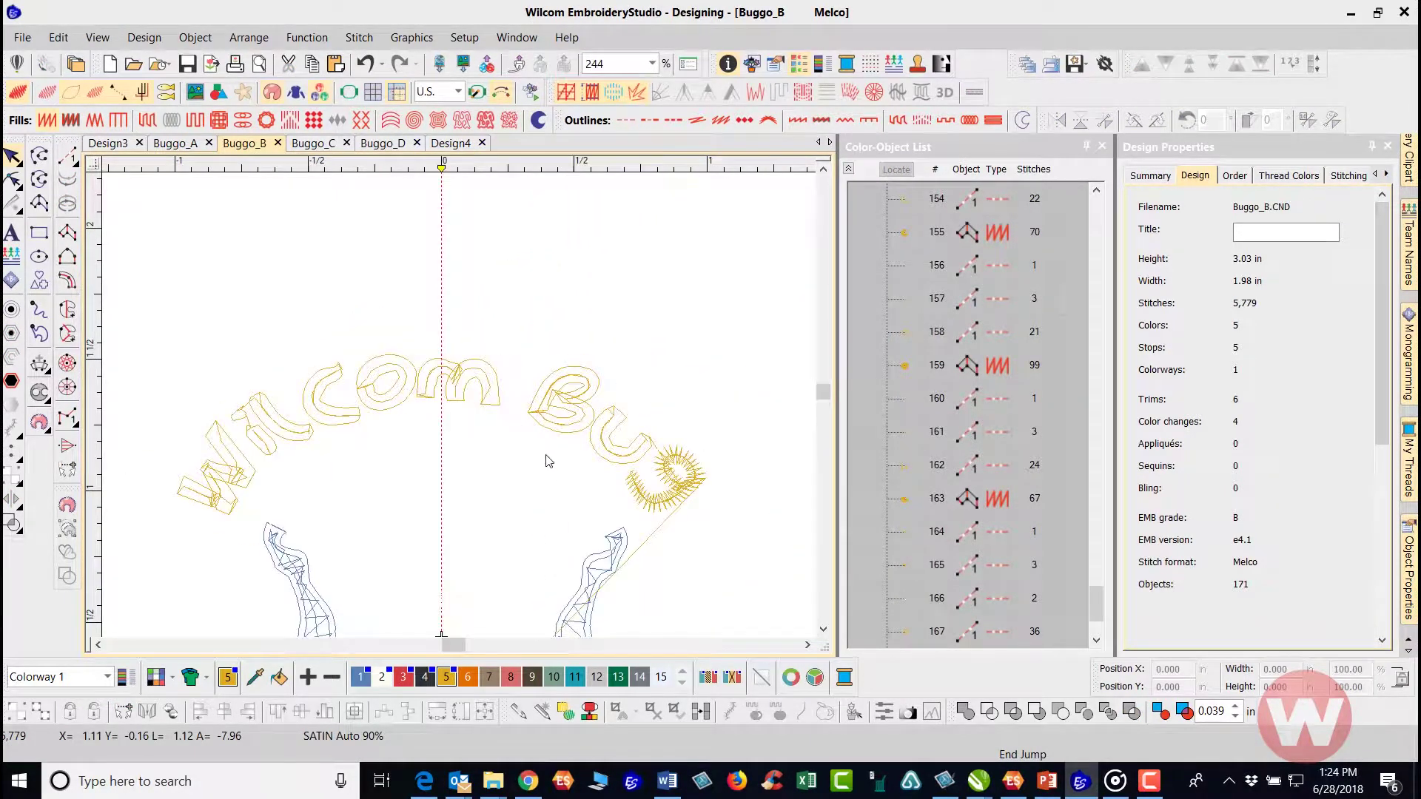
scroll(660, 457, "up", 6)
left_click(442, 370)
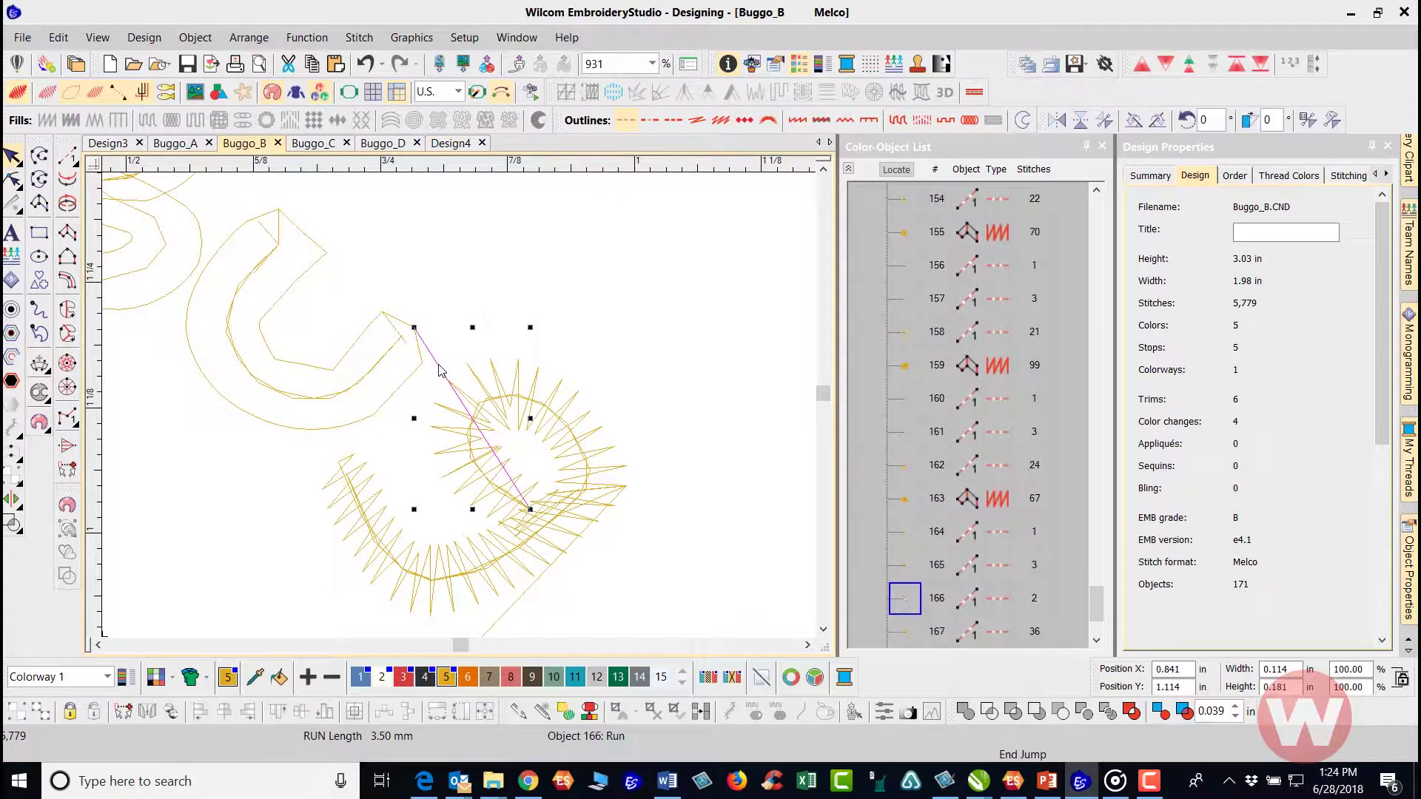
key("Delete")
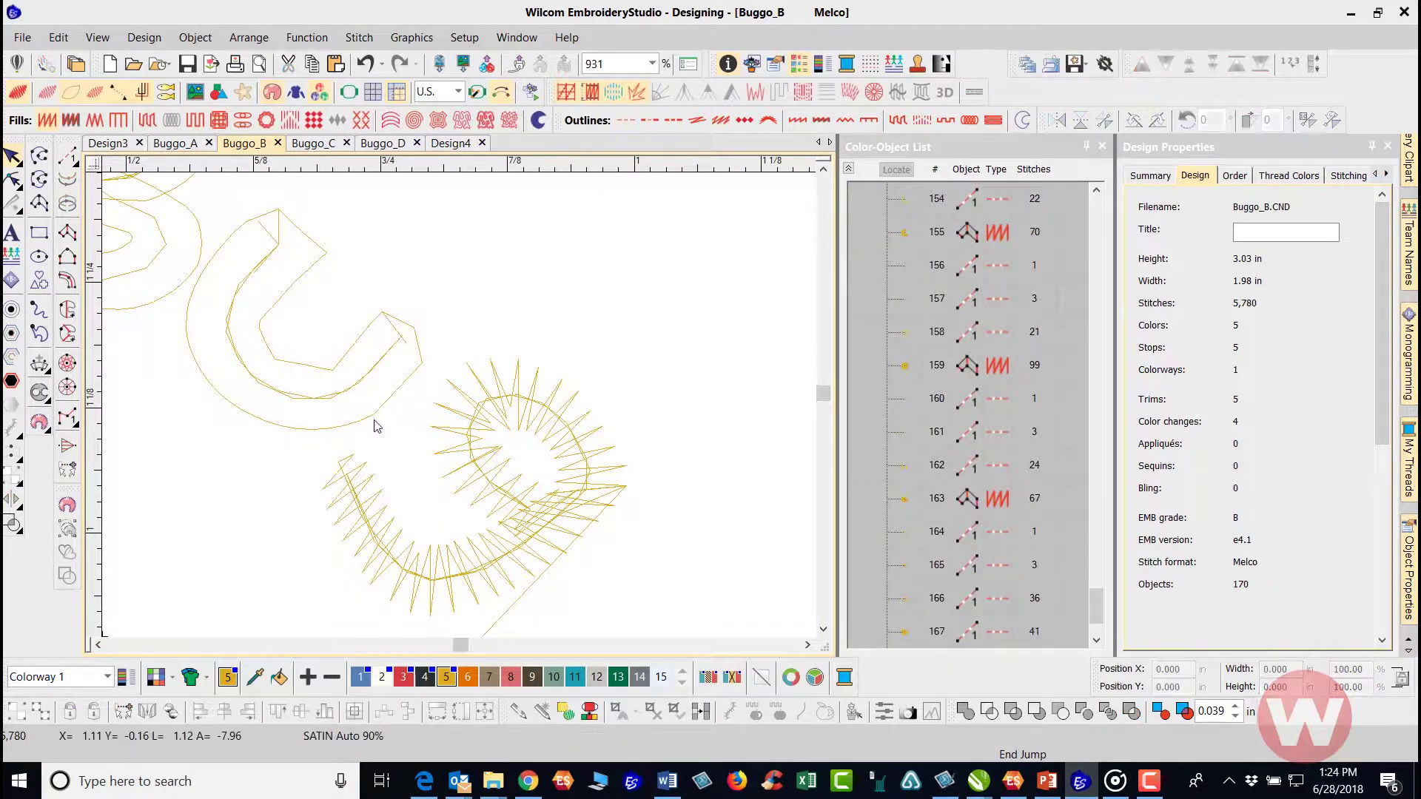
Return to the realistic stitch view and delete the long run from the g down to the design's centre.
key("t")
scroll(459, 402, "down", 4)
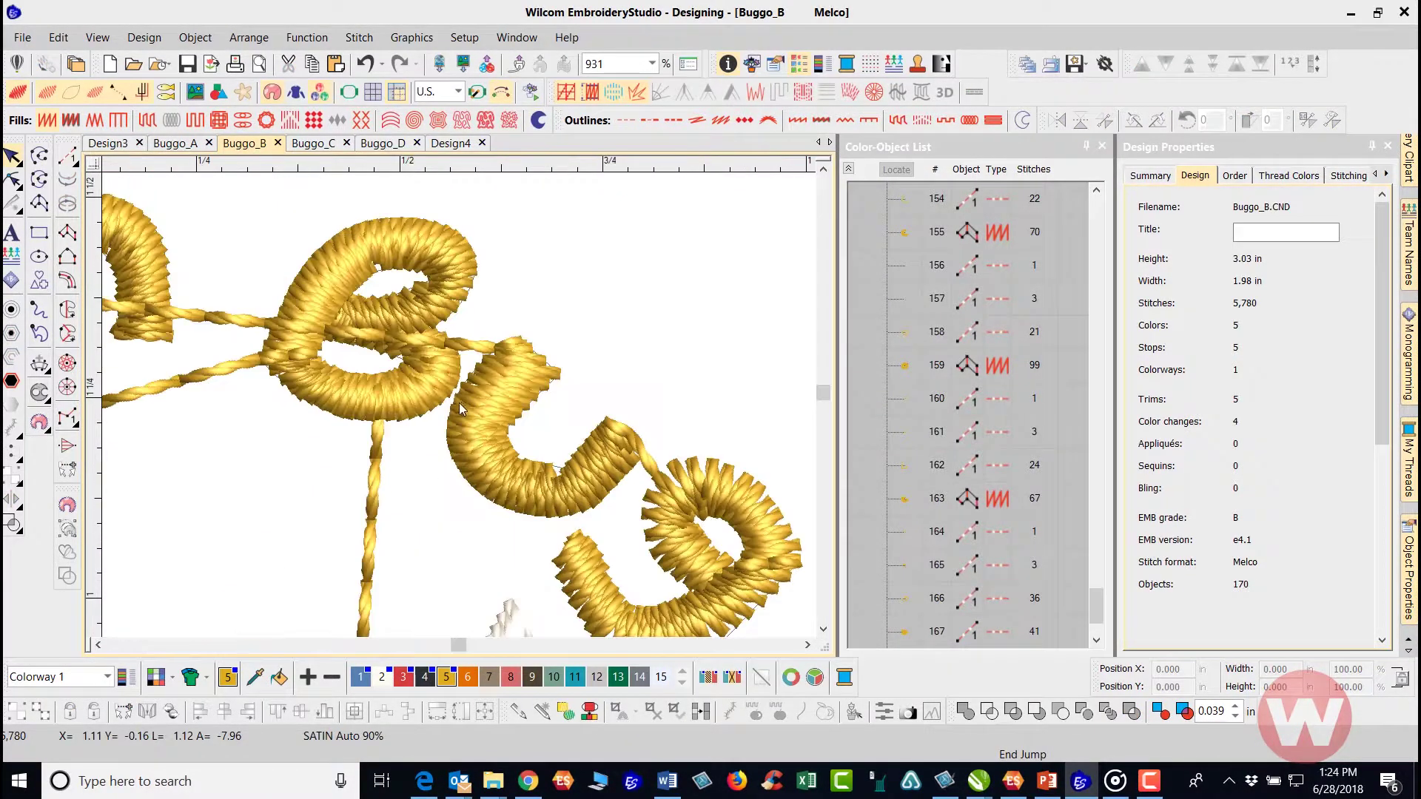
scroll(457, 402, "down", 3)
scroll(459, 410, "down", 2)
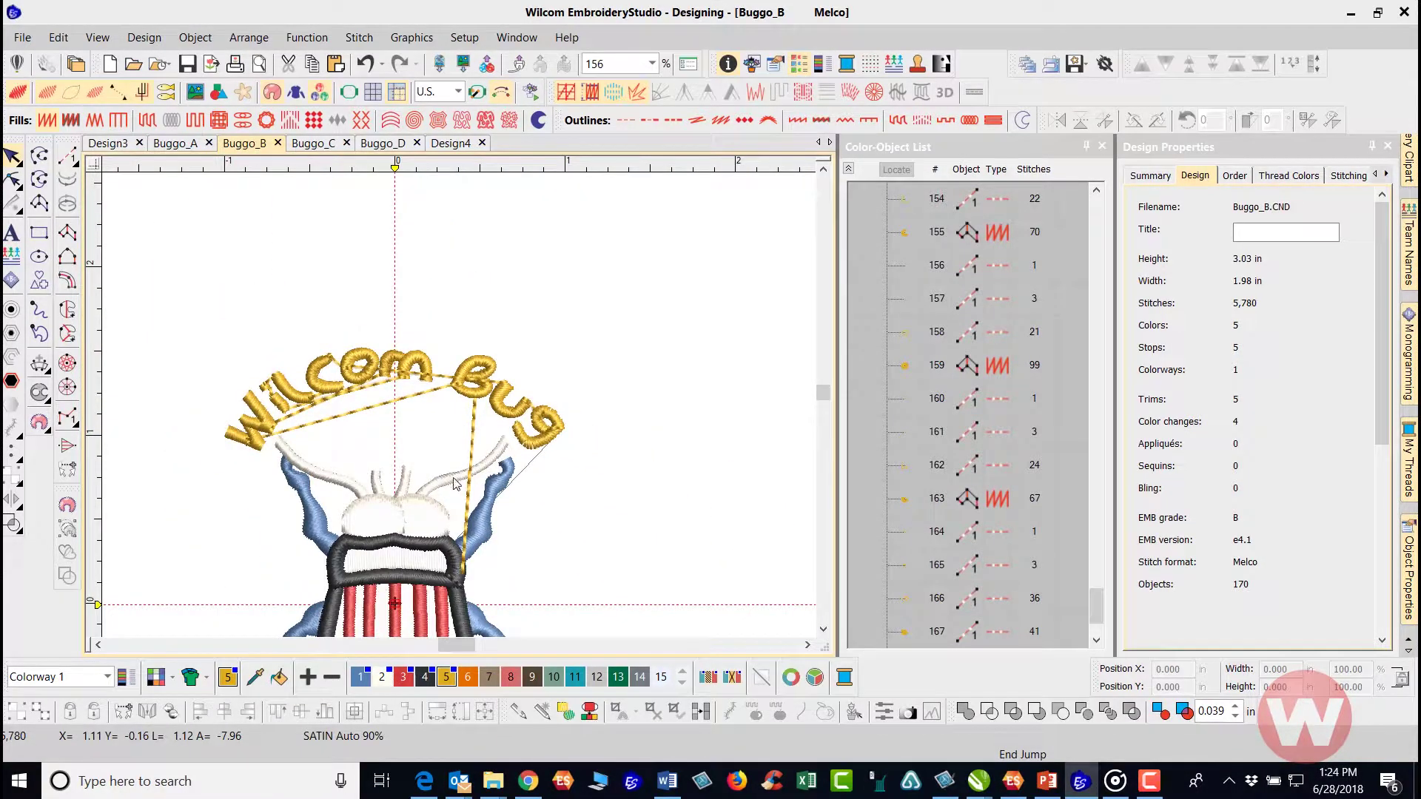
scroll(461, 410, "up", 2)
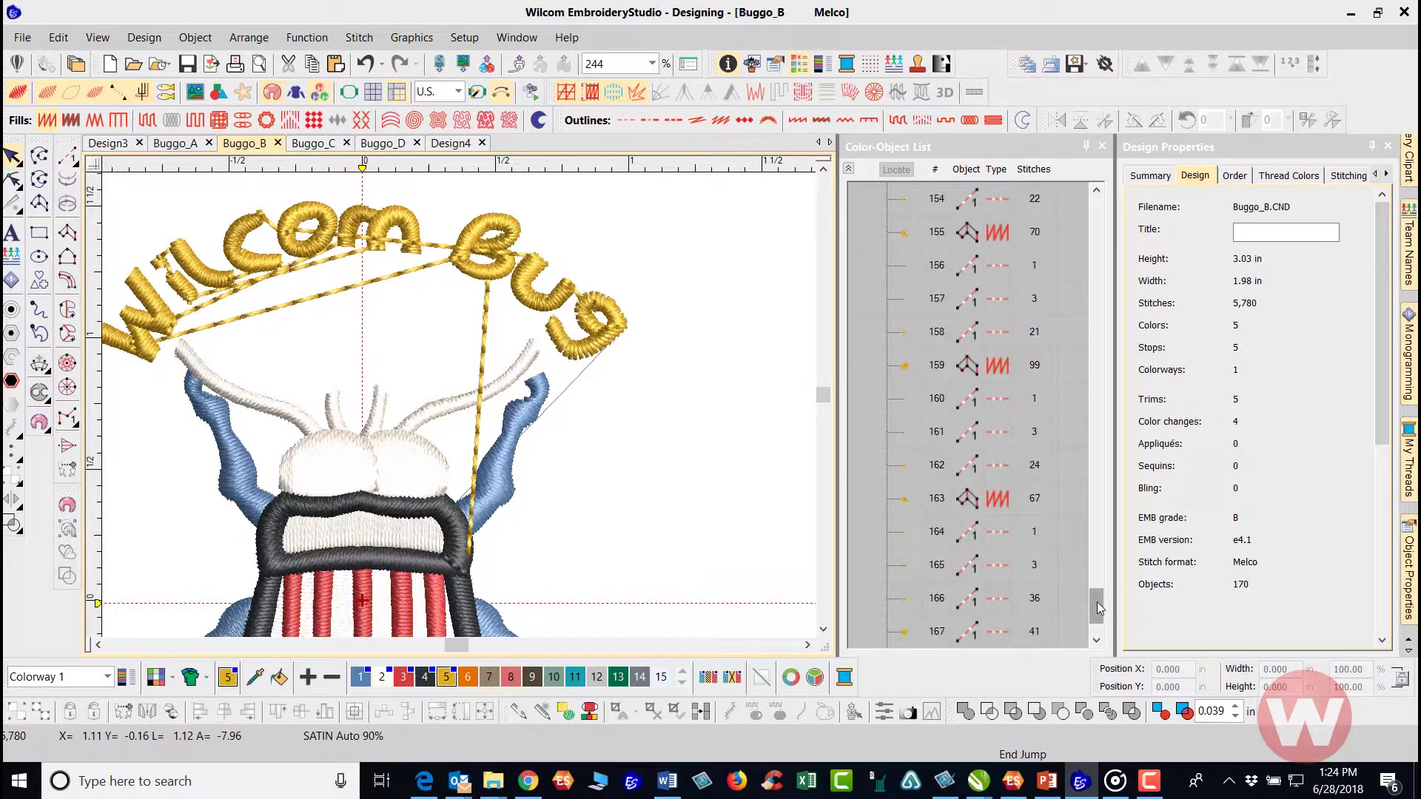
left_click_drag(1096, 602, 1075, 138)
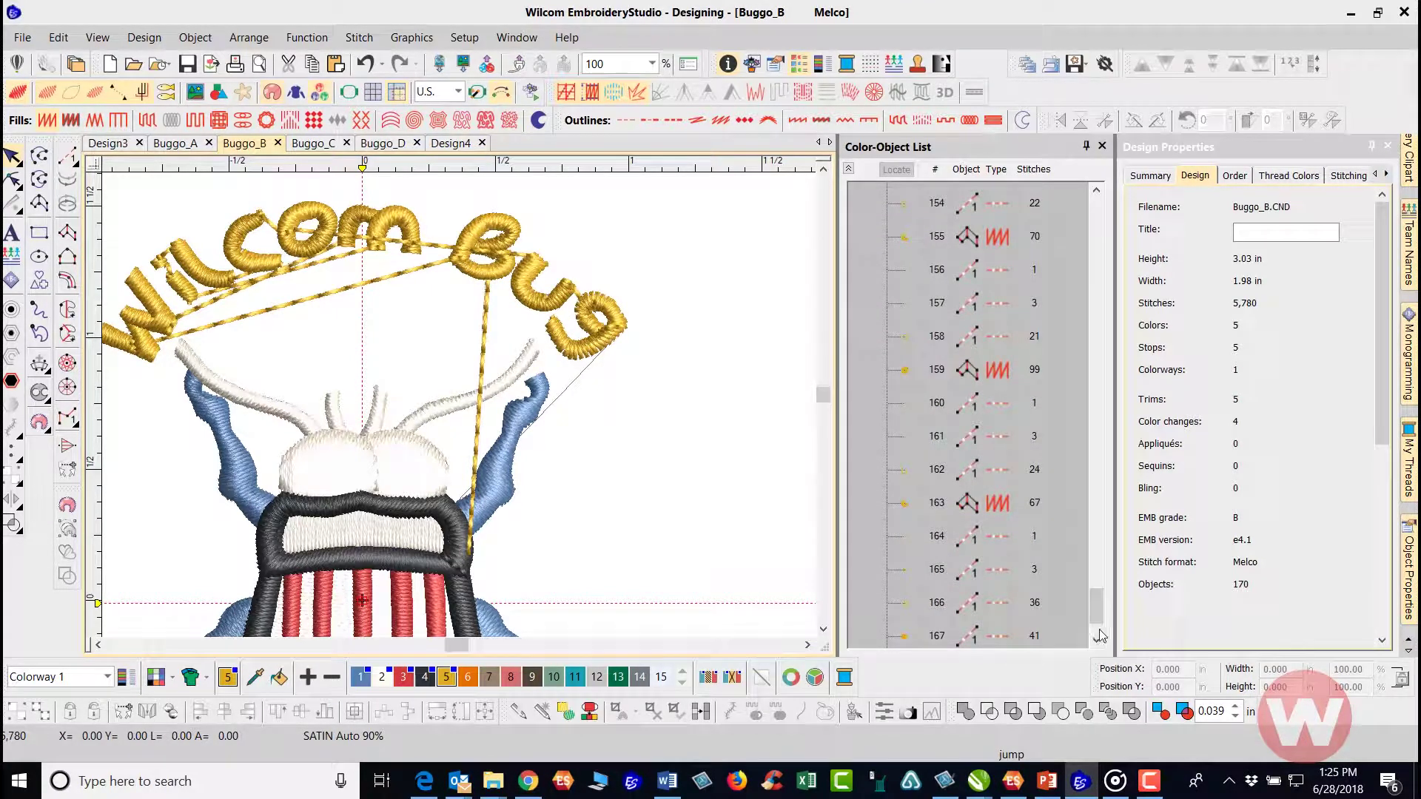
left_click(583, 380)
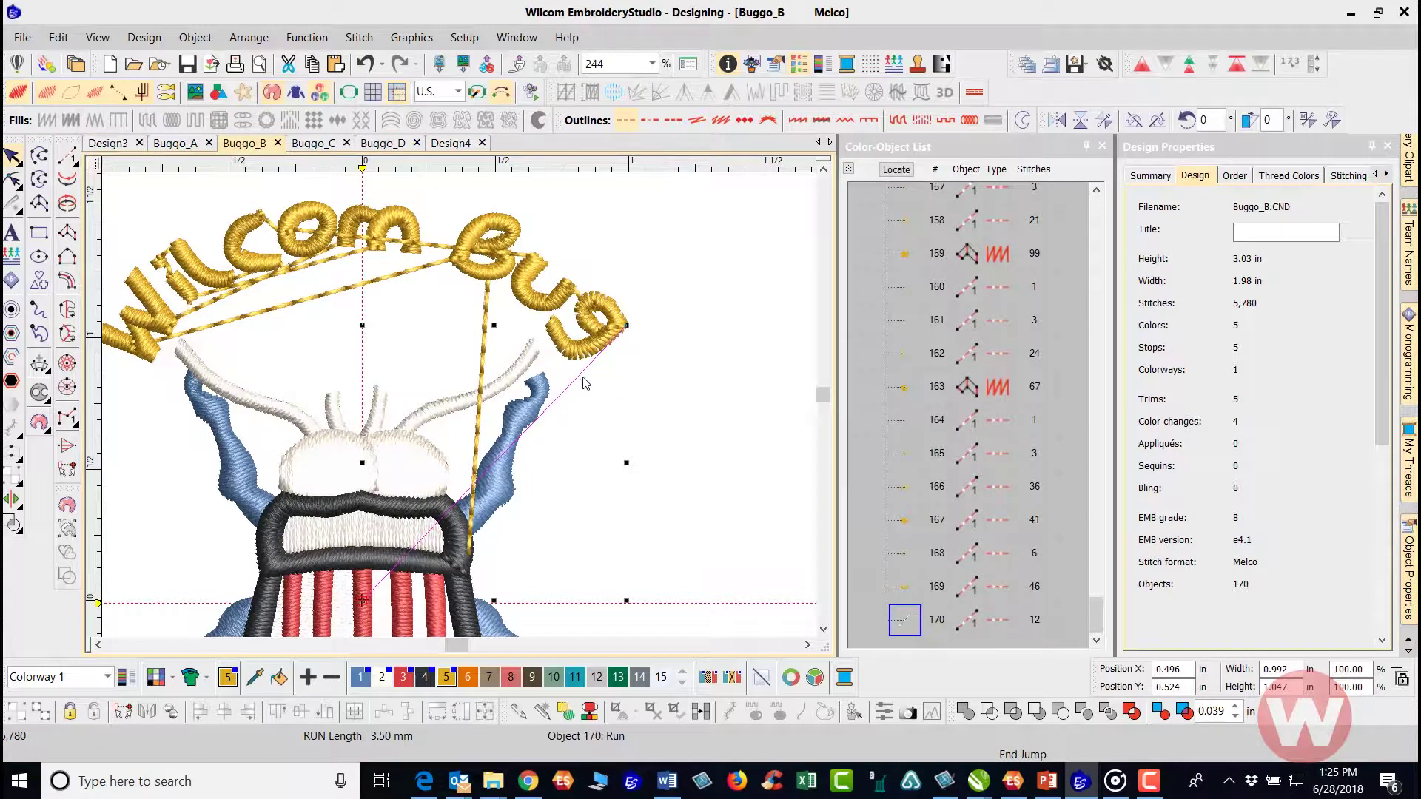
key("Delete")
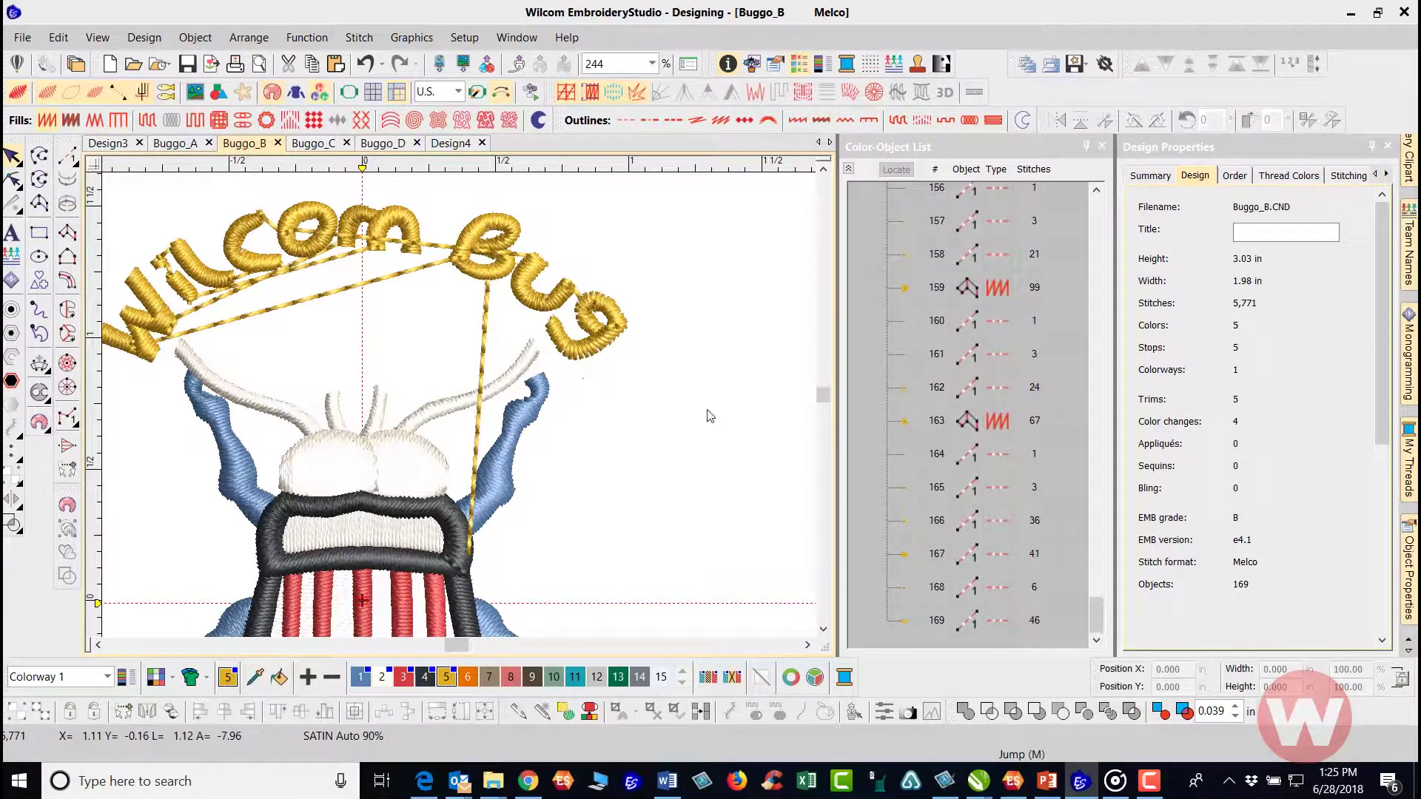
Examine the connectors remaining under the Wilcom lettering in outline and realistic stitch views, and the last entries of the object list.
left_click(159, 302)
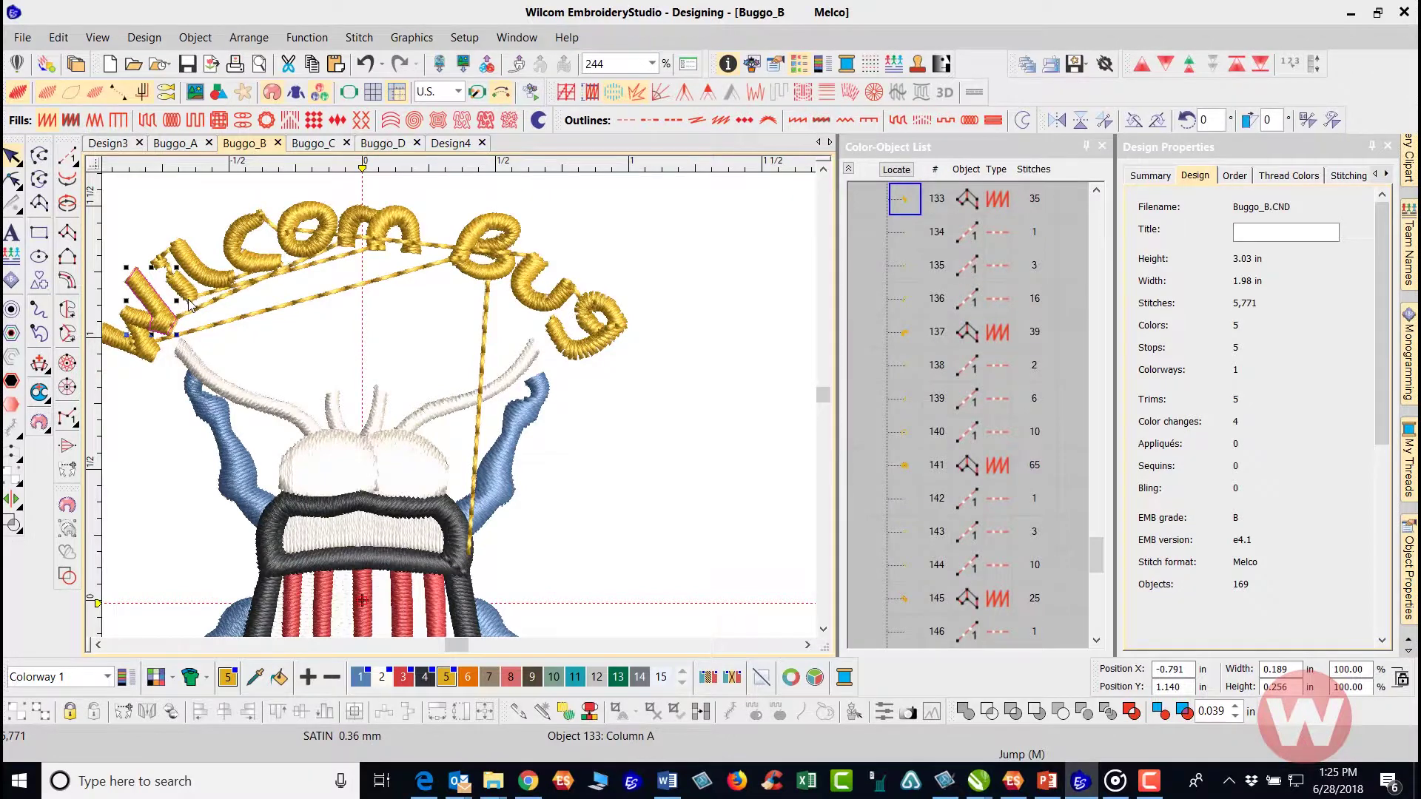
scroll(190, 302, "up", 4)
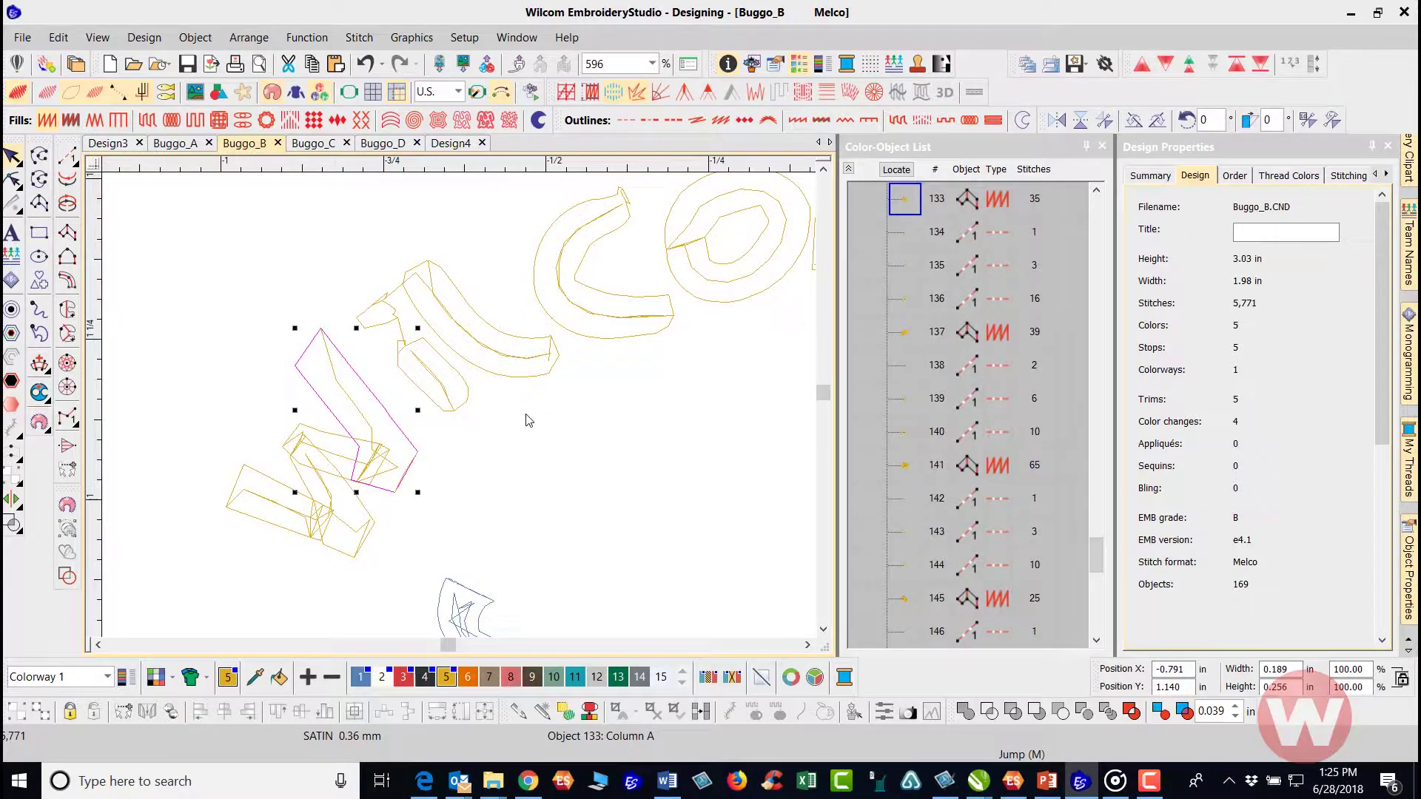
key("t")
scroll(570, 431, "down", 2)
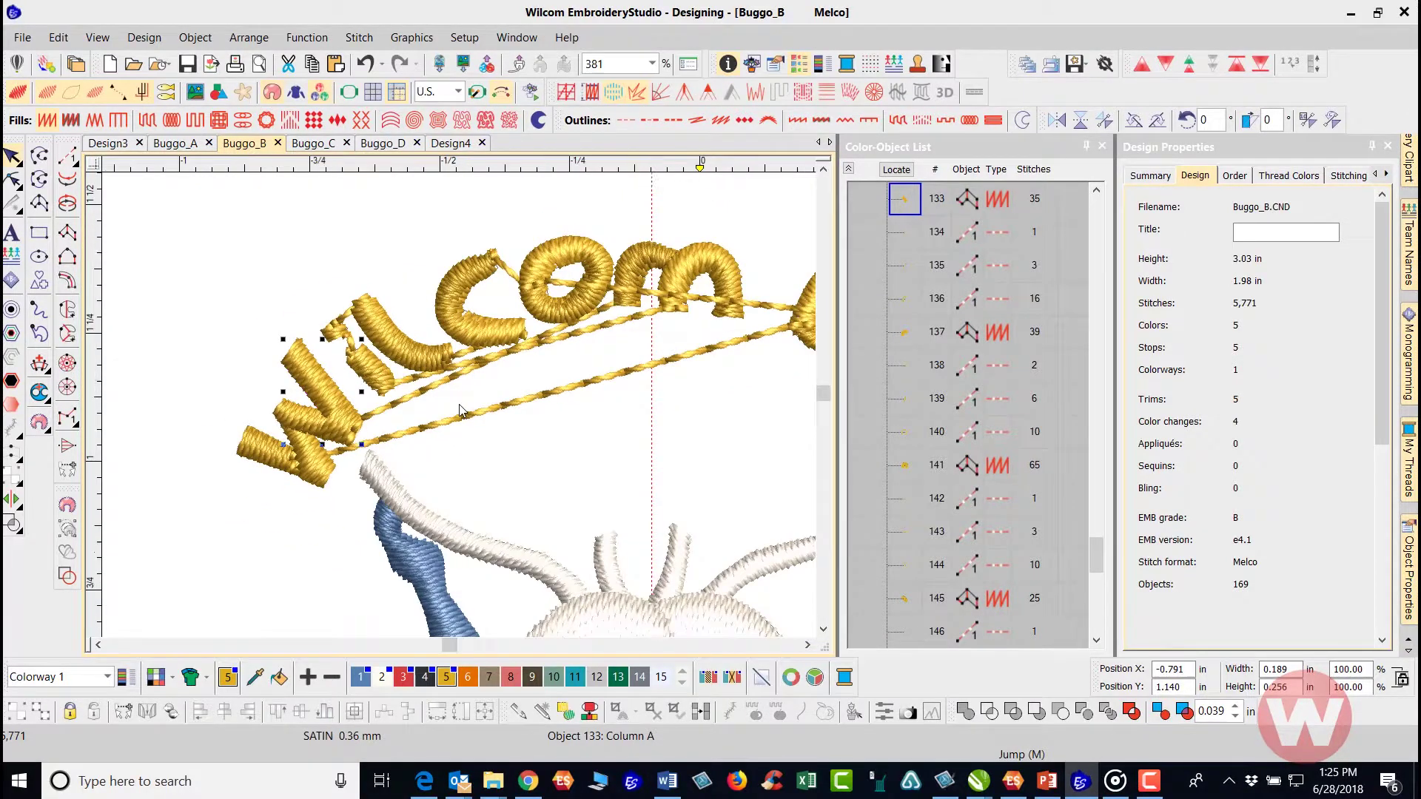
scroll(459, 410, "up", 1)
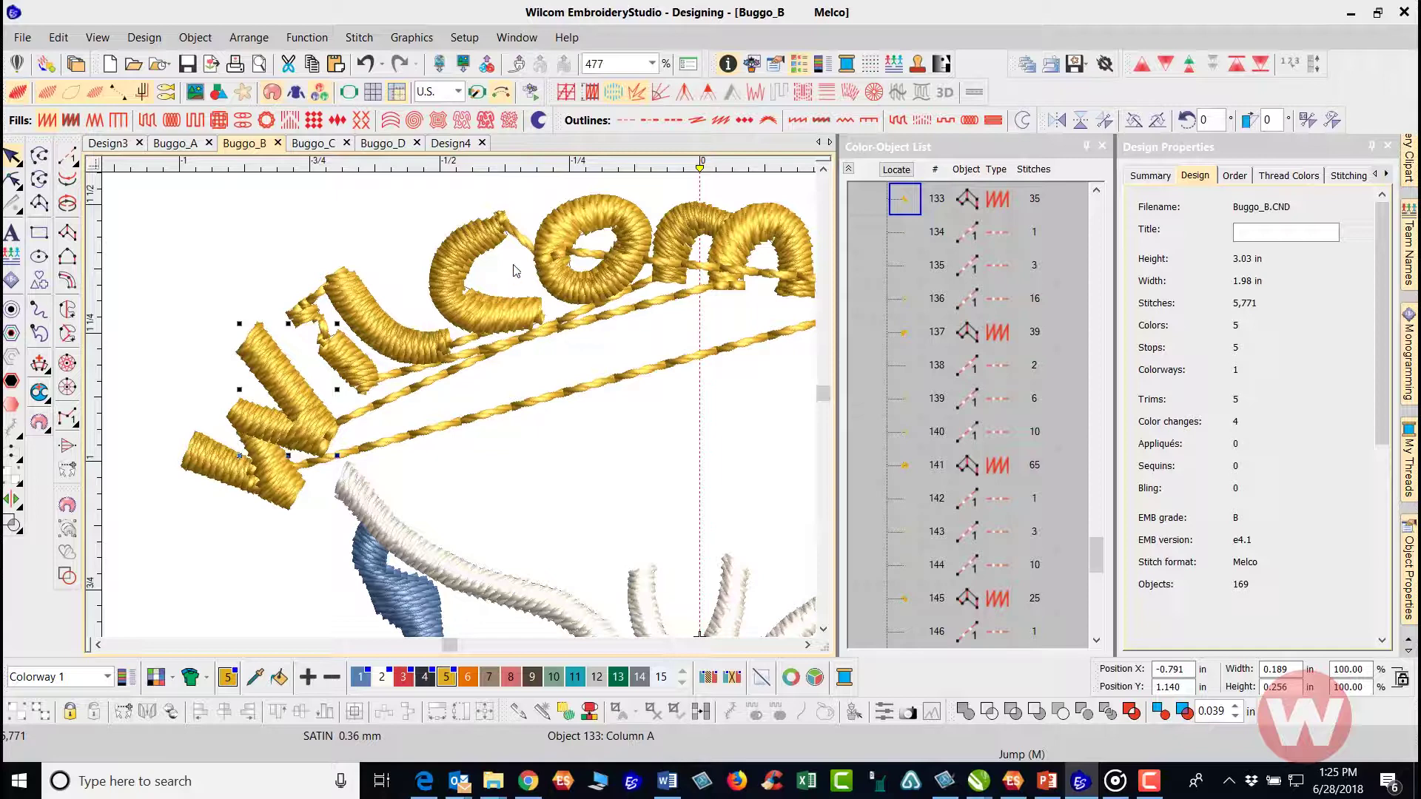
left_click(377, 235)
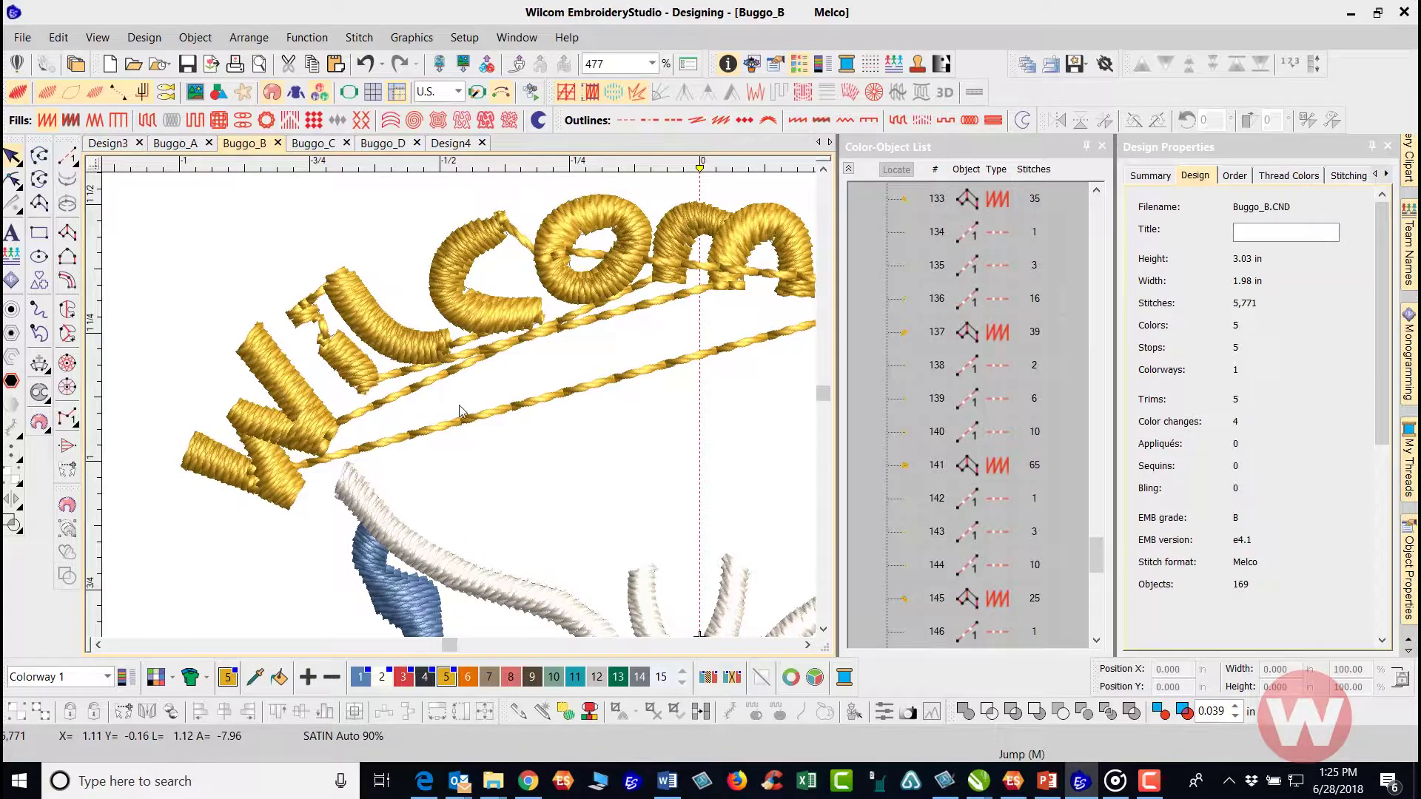
scroll(459, 406, "down", 1)
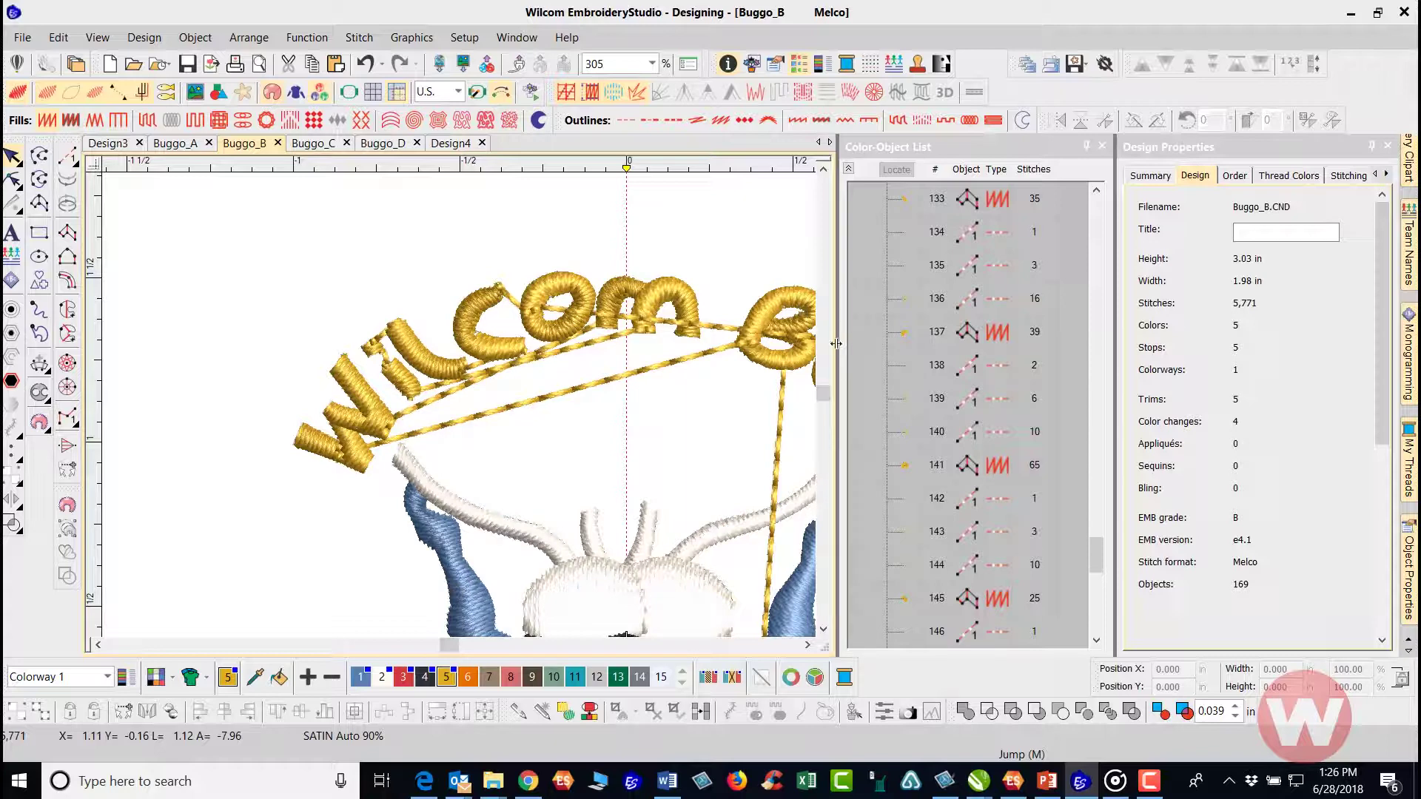
scroll(642, 319, "down", 2)
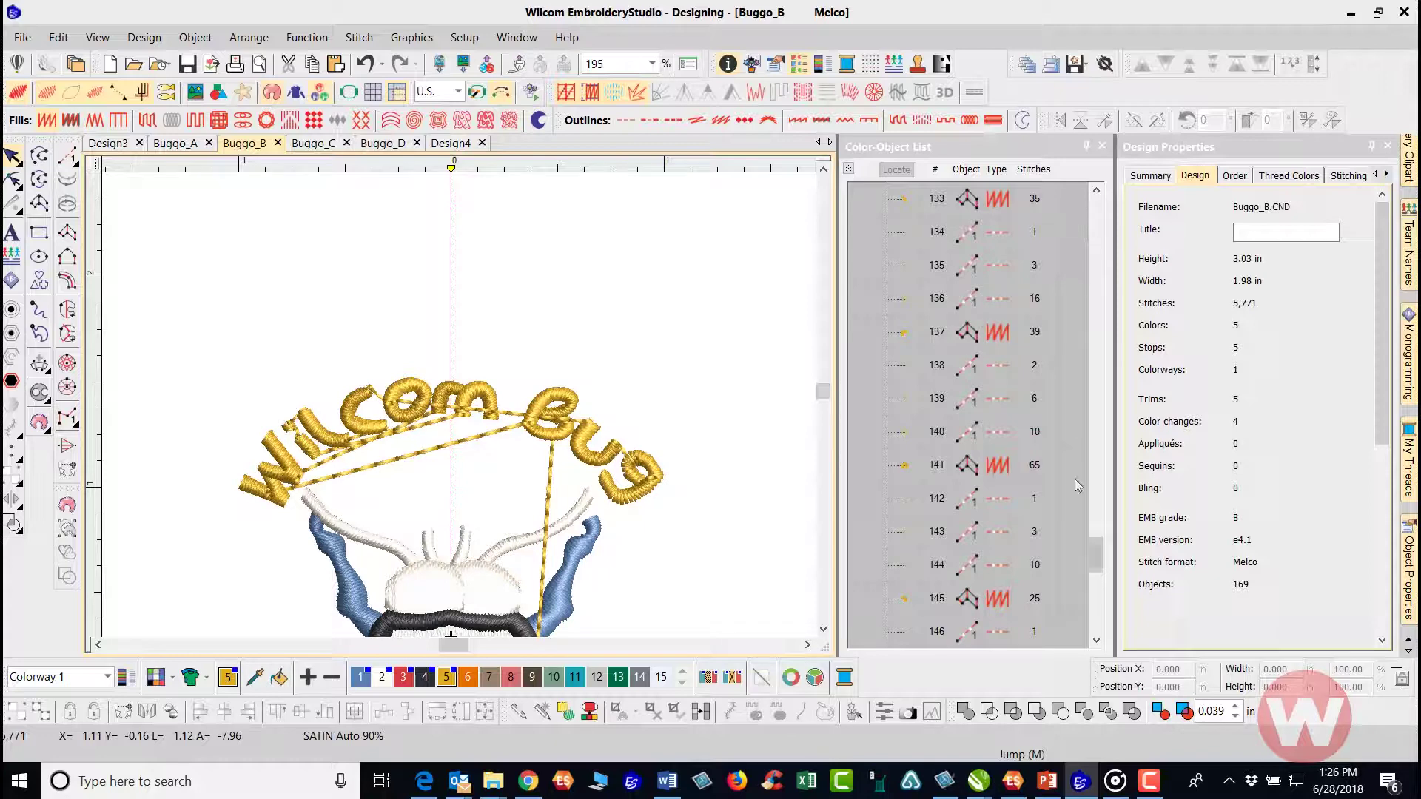
left_click_drag(1091, 557, 1042, 628)
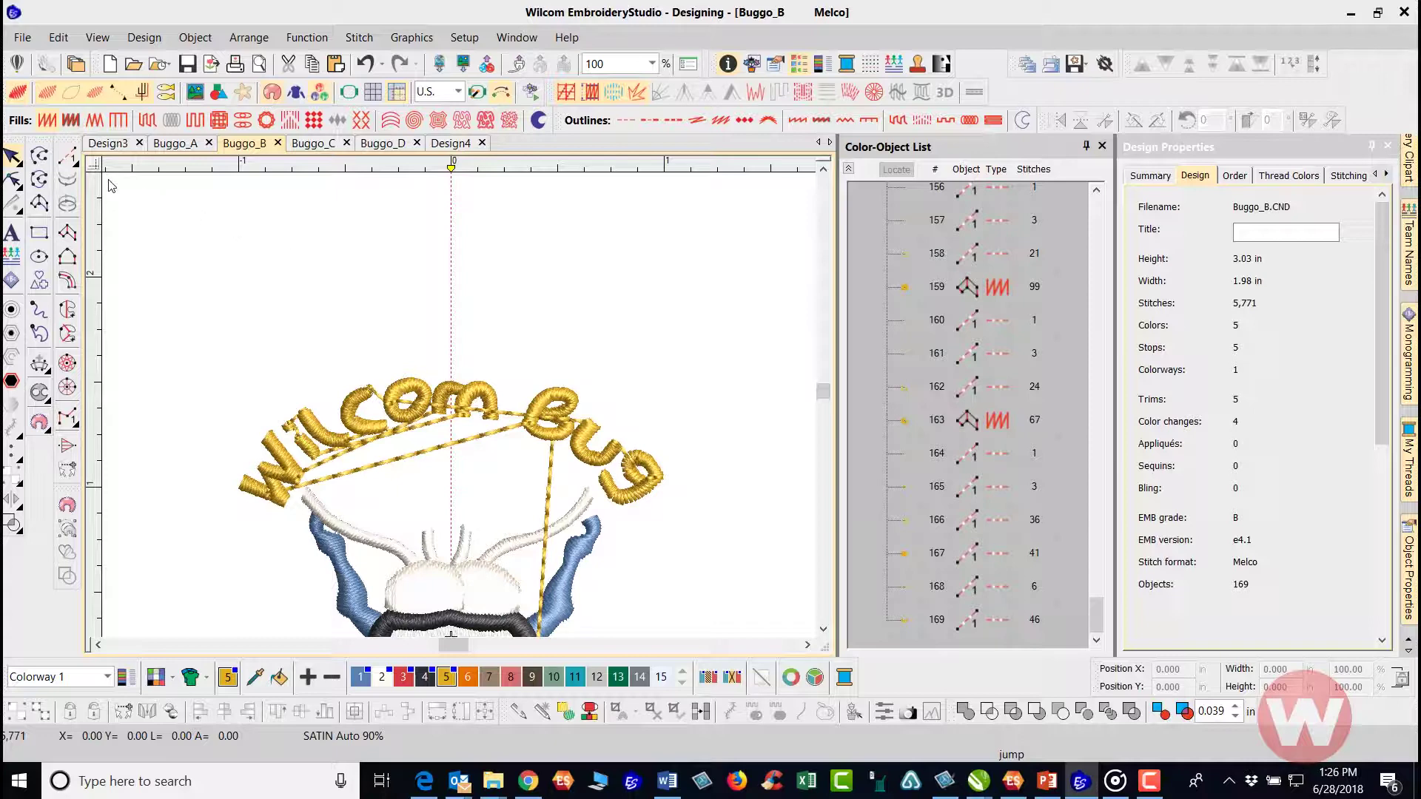
Select all the Wilcom Bug lettering objects with a polygon lasso drawn around the arched text.
mouse_move(13, 157)
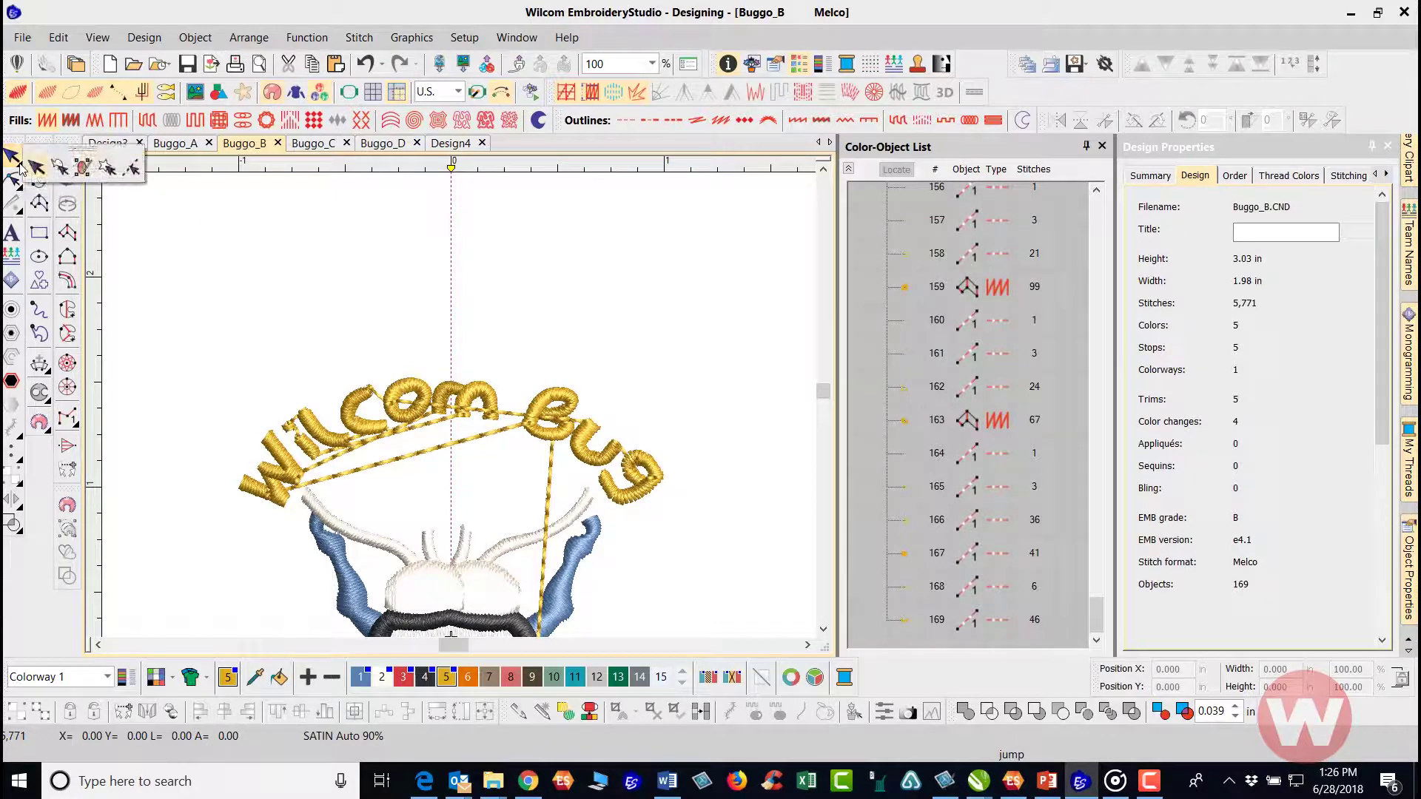
left_click(107, 169)
left_click(282, 379)
left_click(223, 437)
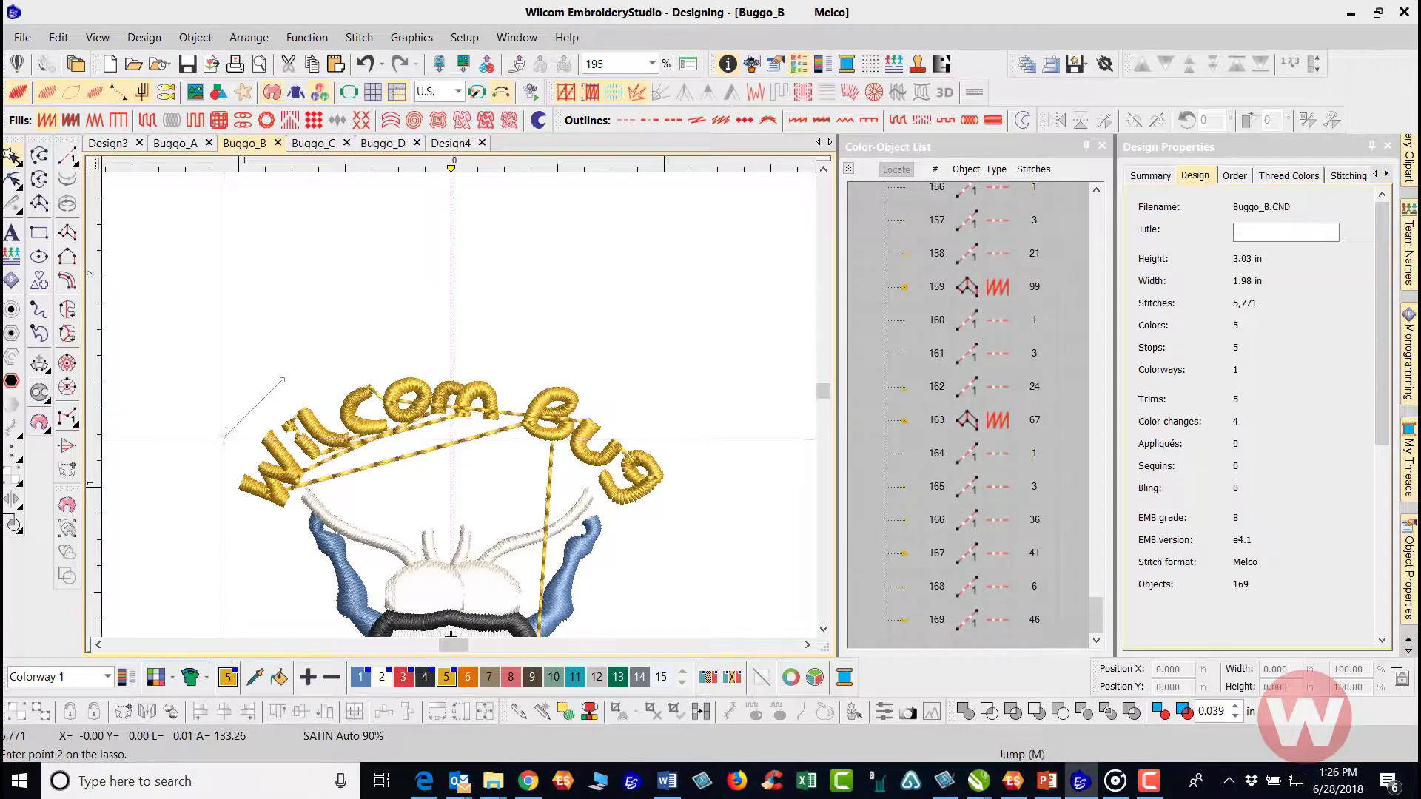
left_click(235, 513)
left_click(293, 514)
left_click(388, 455)
left_click(476, 437)
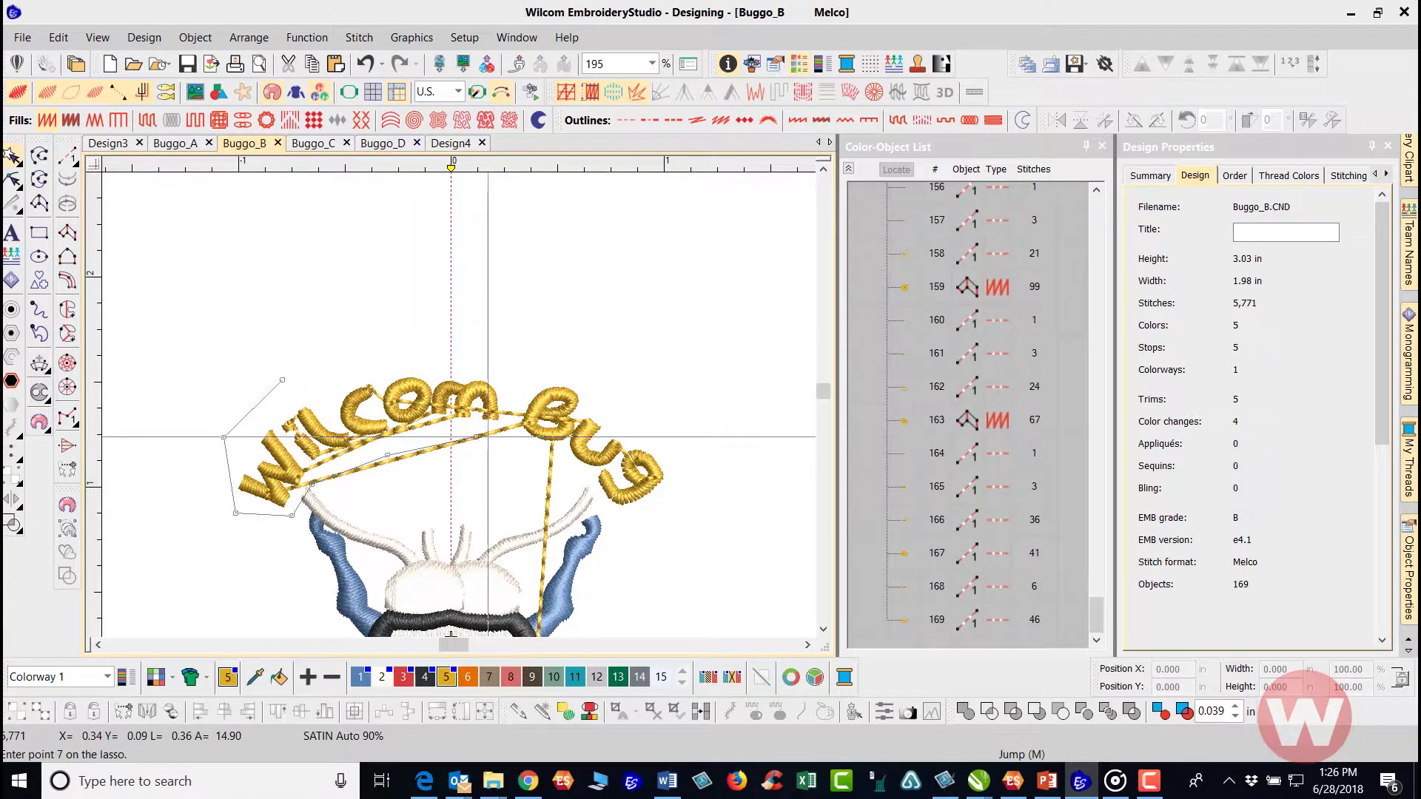
left_click(552, 463)
left_click(592, 490)
left_click(630, 525)
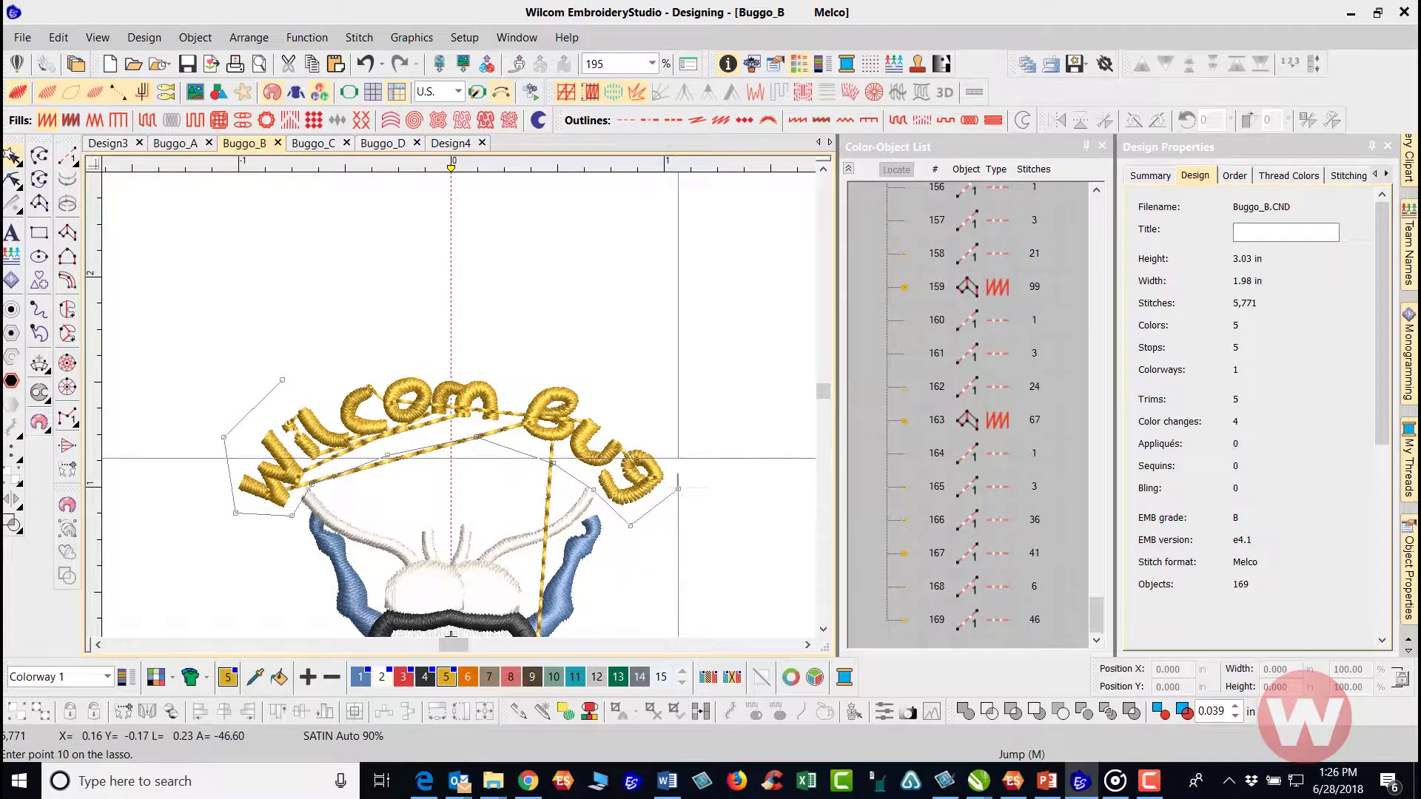
left_click(661, 403)
left_click(558, 364)
left_click(497, 350)
left_click(382, 367)
left_click(316, 373)
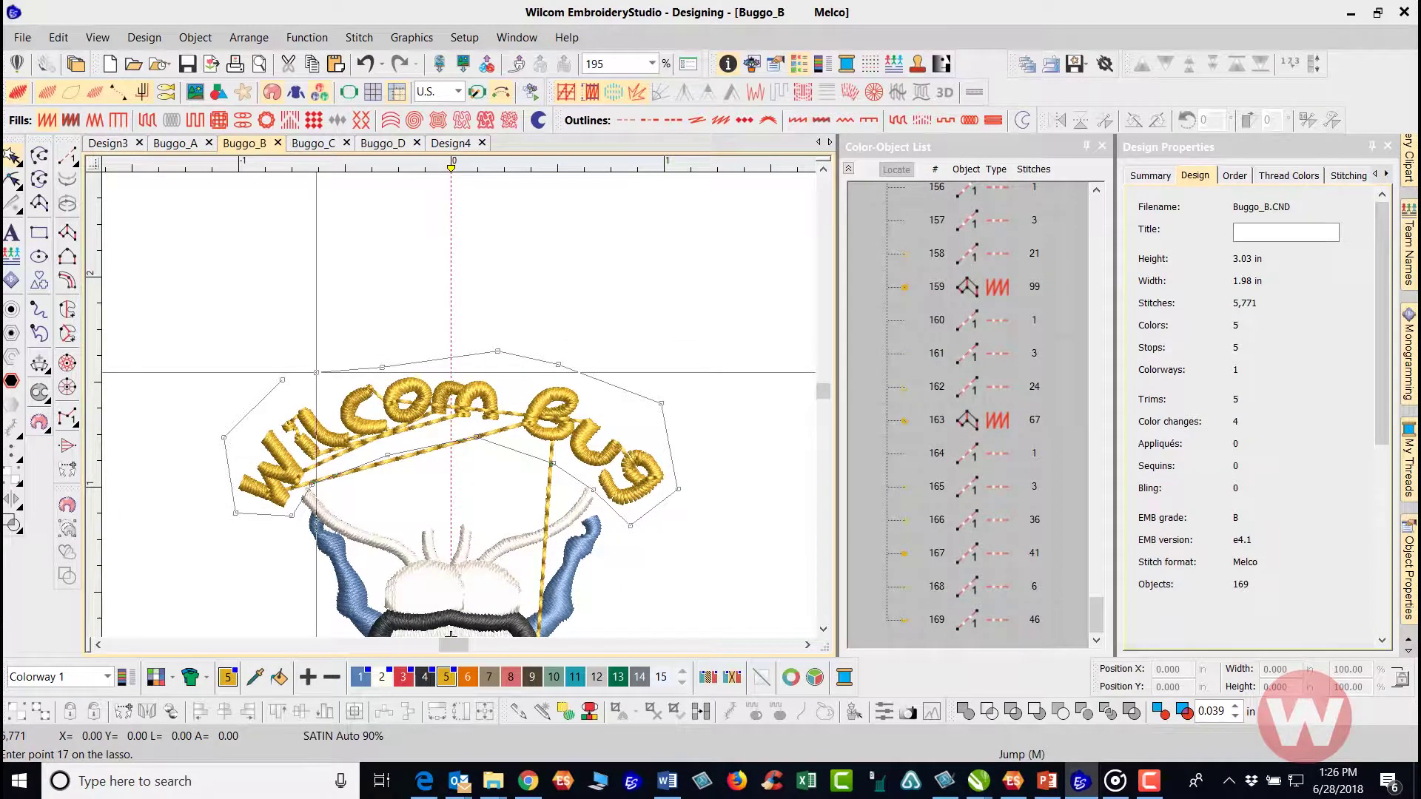
key("Return")
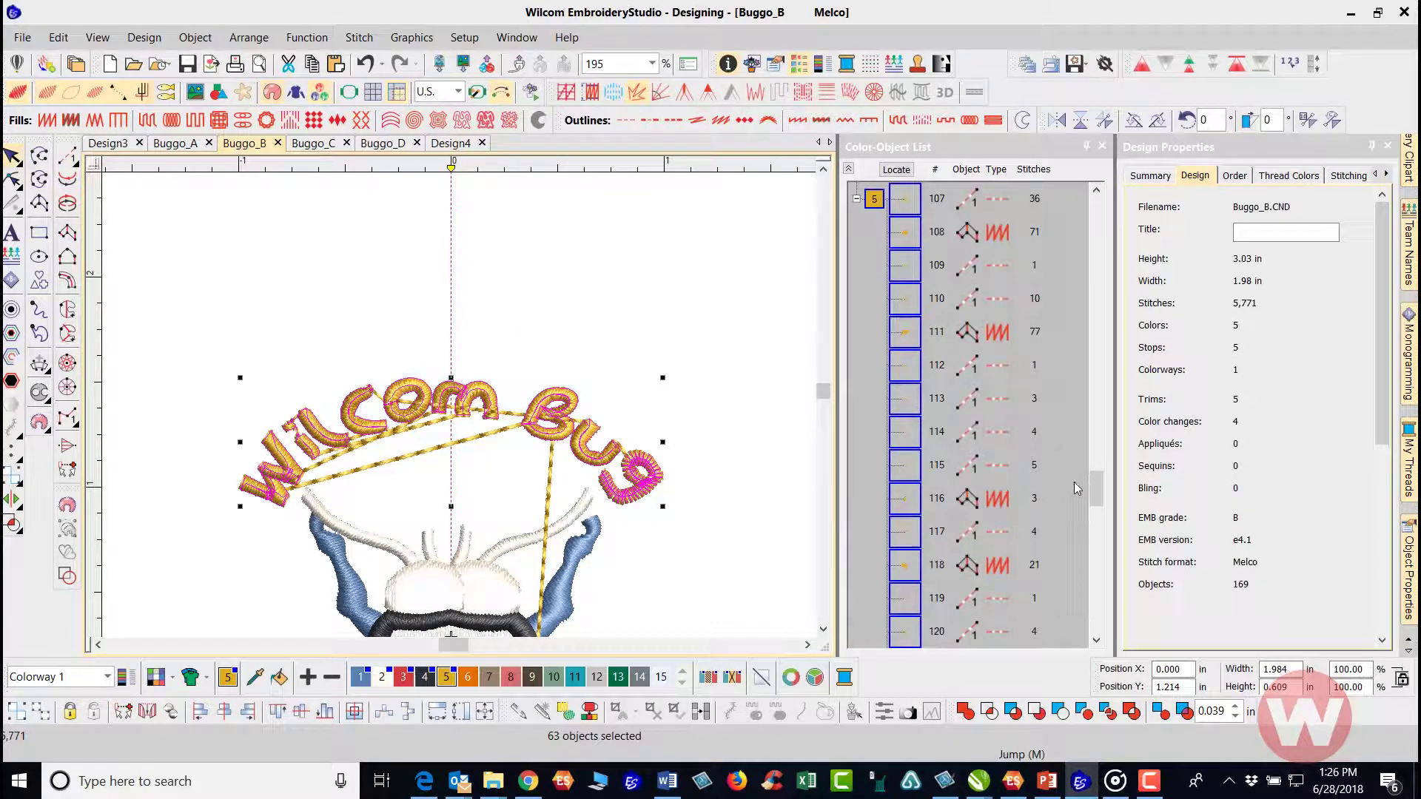
Check the selected lettering in the object list and view its connector settings in Object Properties.
mouse_move(1100, 496)
left_mouse_down()
mouse_move(1081, 628)
mouse_move(1106, 397)
mouse_move(1128, 410)
mouse_move(1119, 489)
left_mouse_up()
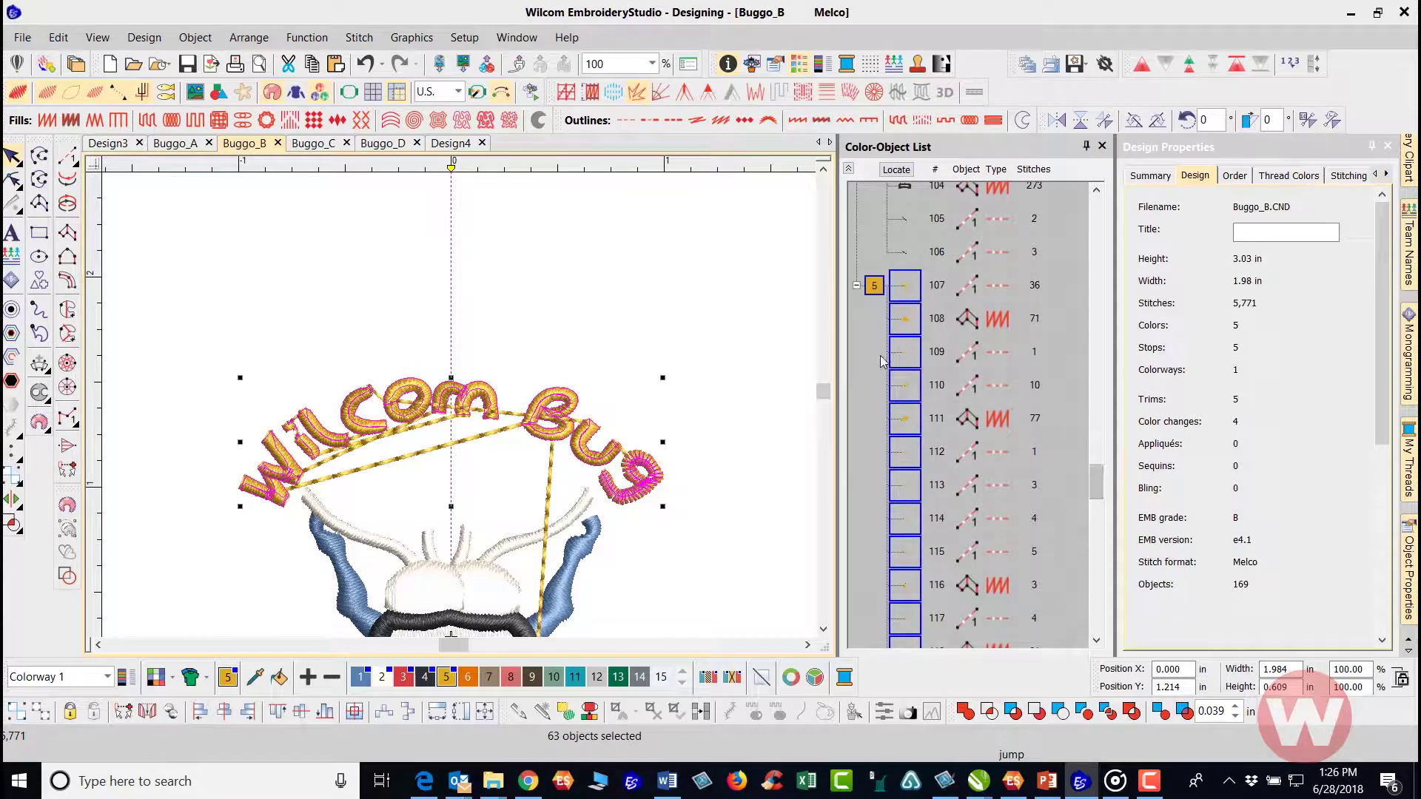
left_click(864, 341)
left_click(874, 288)
left_click(774, 66)
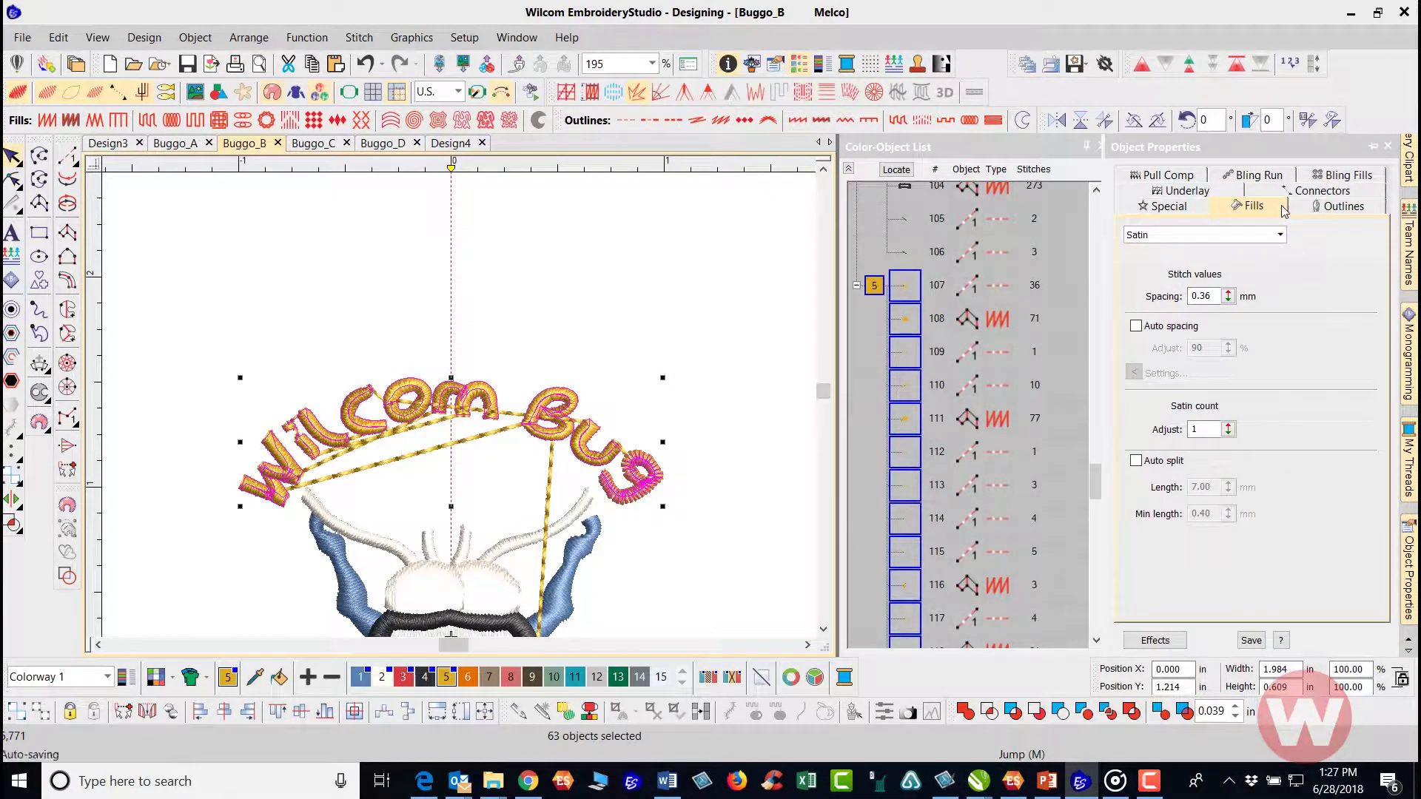
left_click(1324, 194)
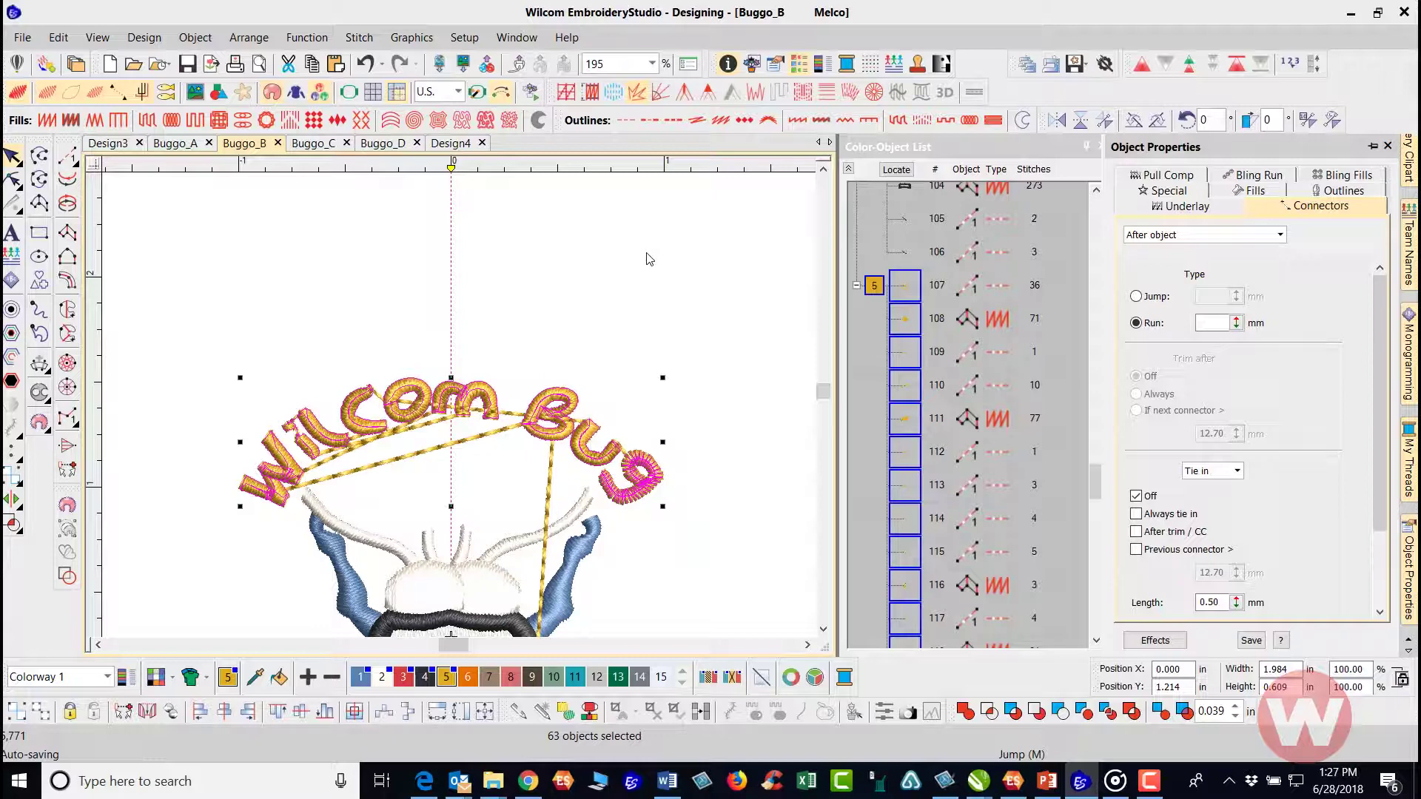
Switch to Buggo_A, select all its objects, and dock their Object Properties beside the design with the connector settings showing.
left_click(175, 145)
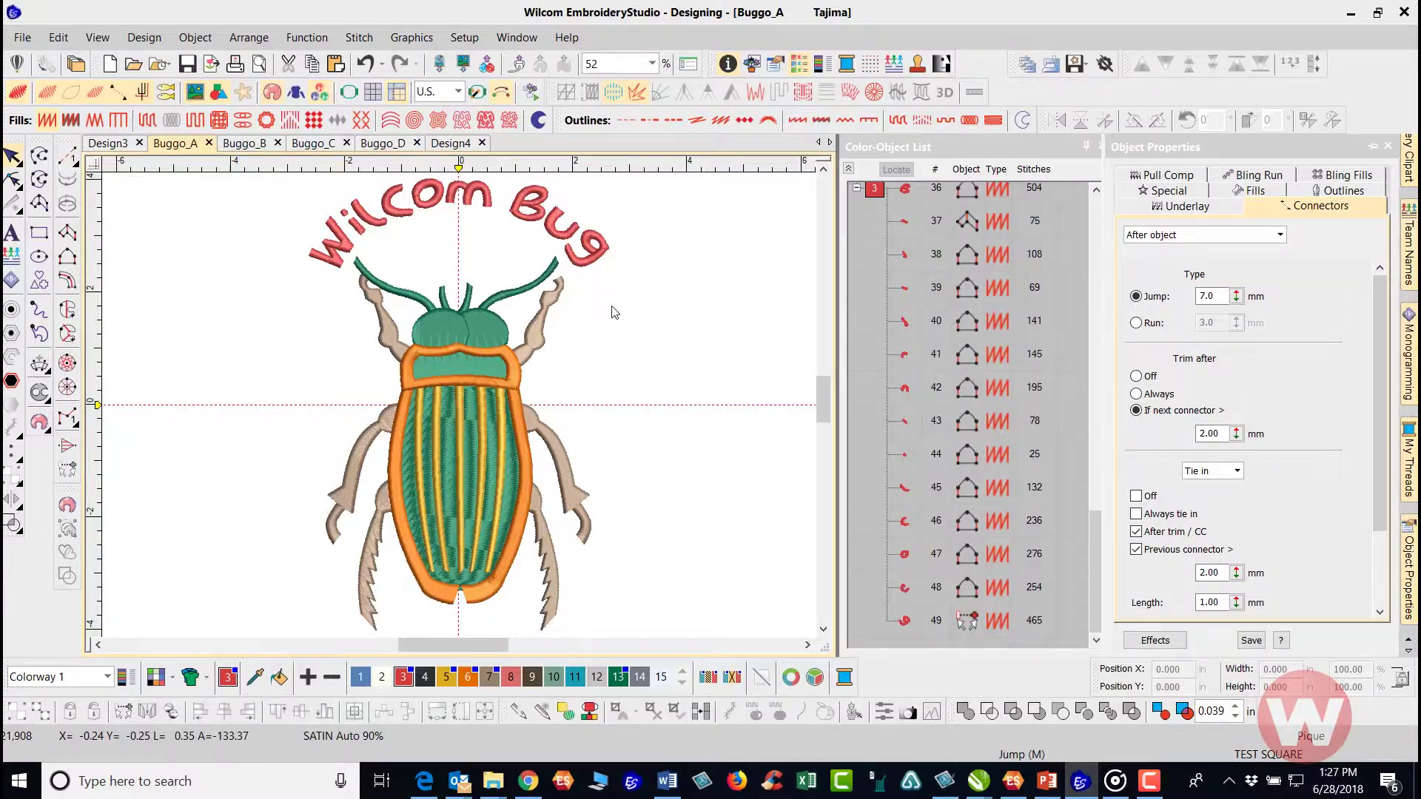
key("ctrl+a")
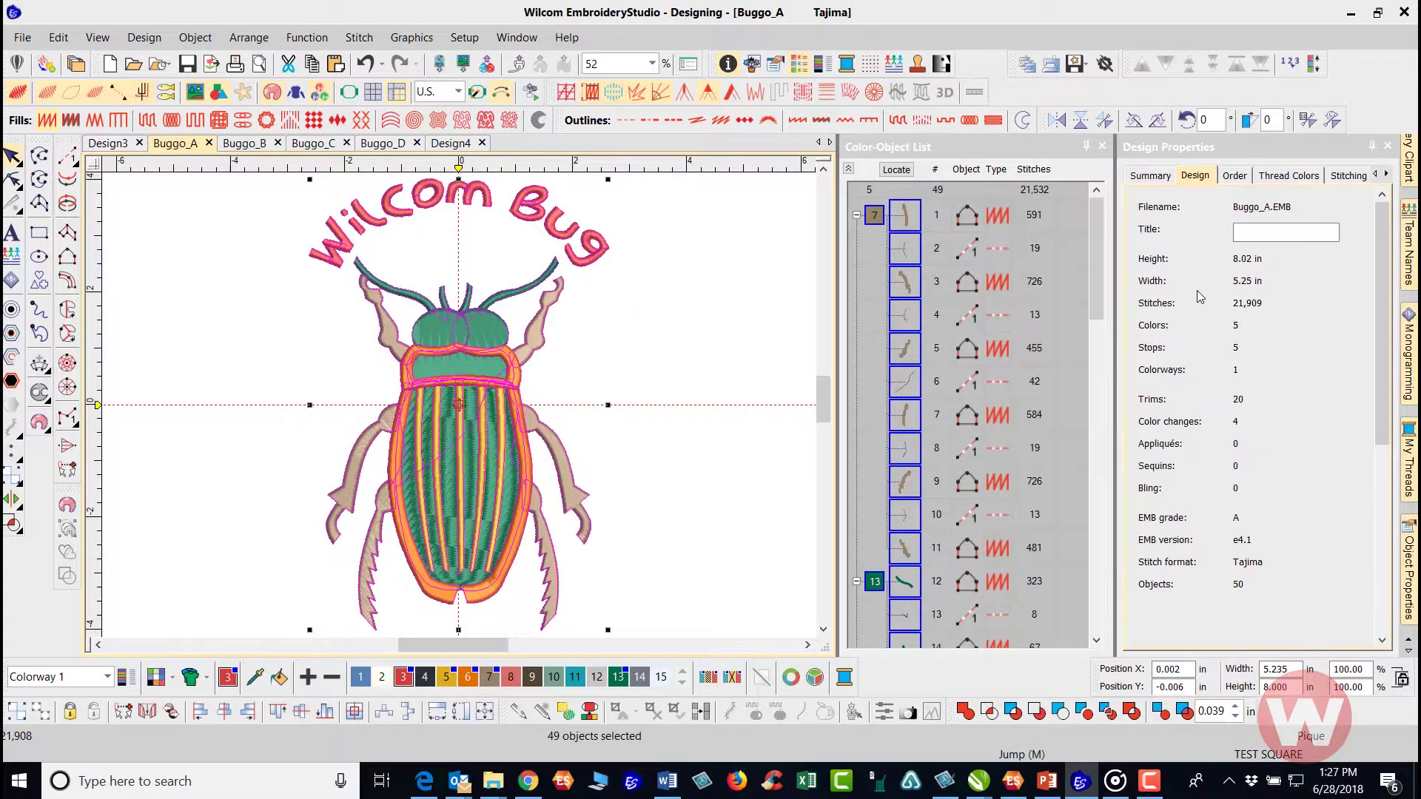
left_click(776, 65)
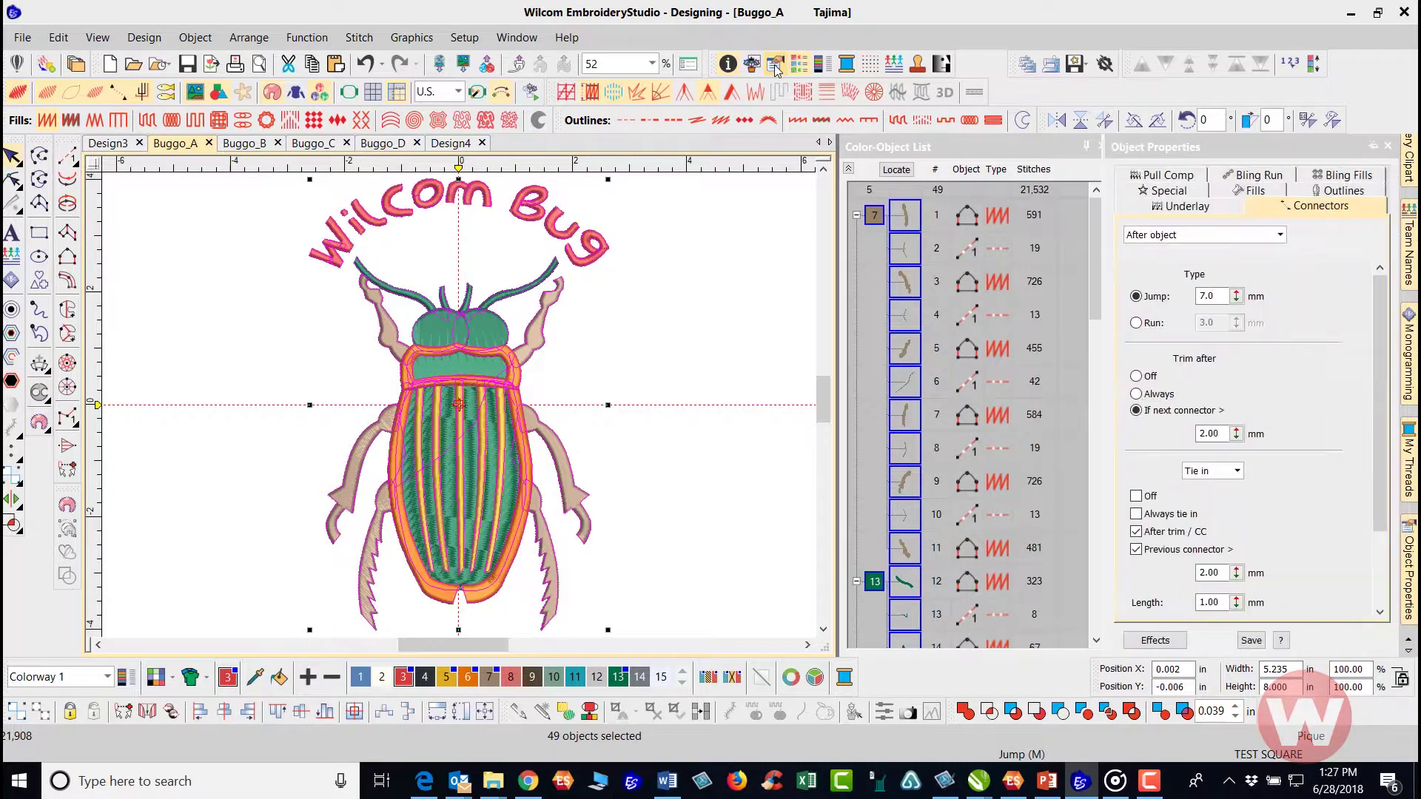
left_click(1372, 148)
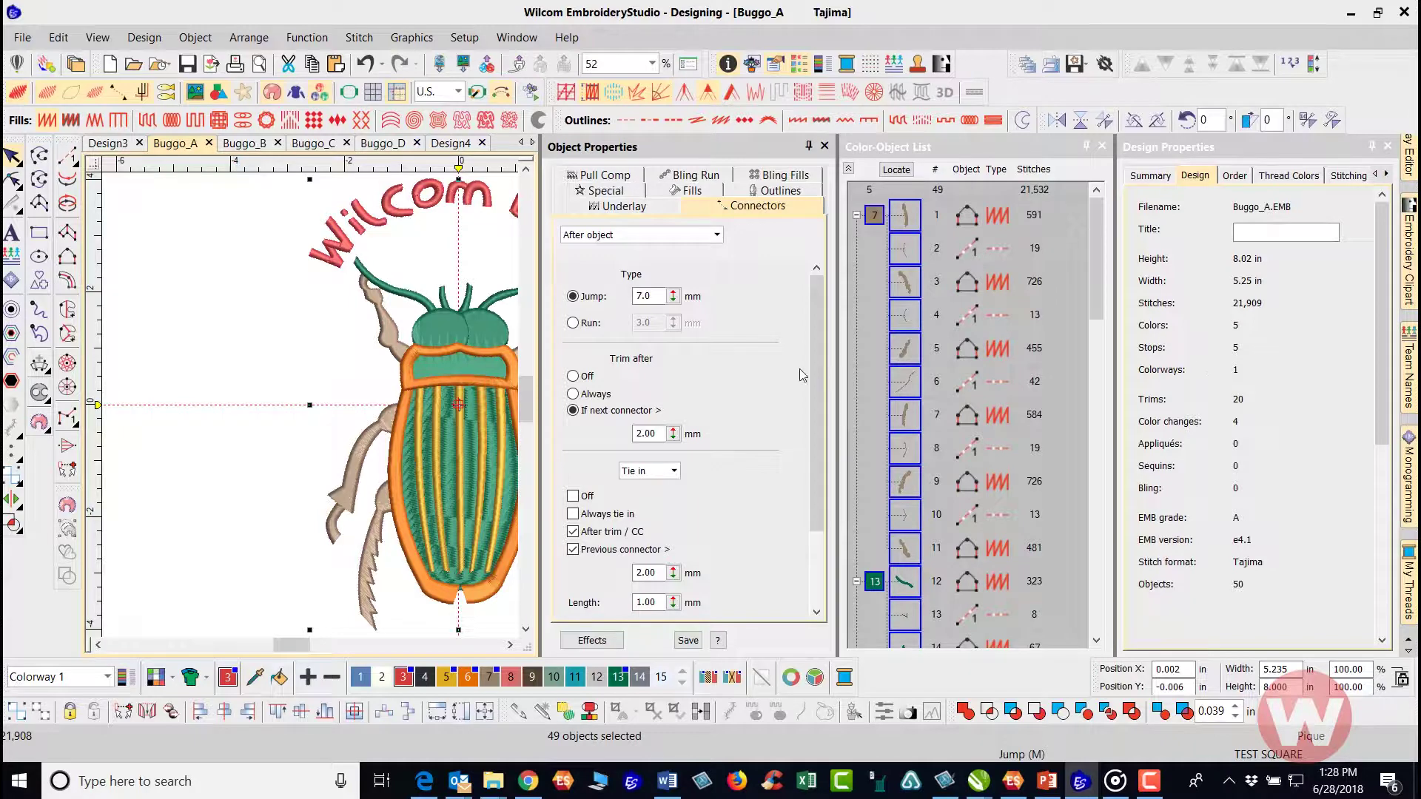
left_click(511, 645)
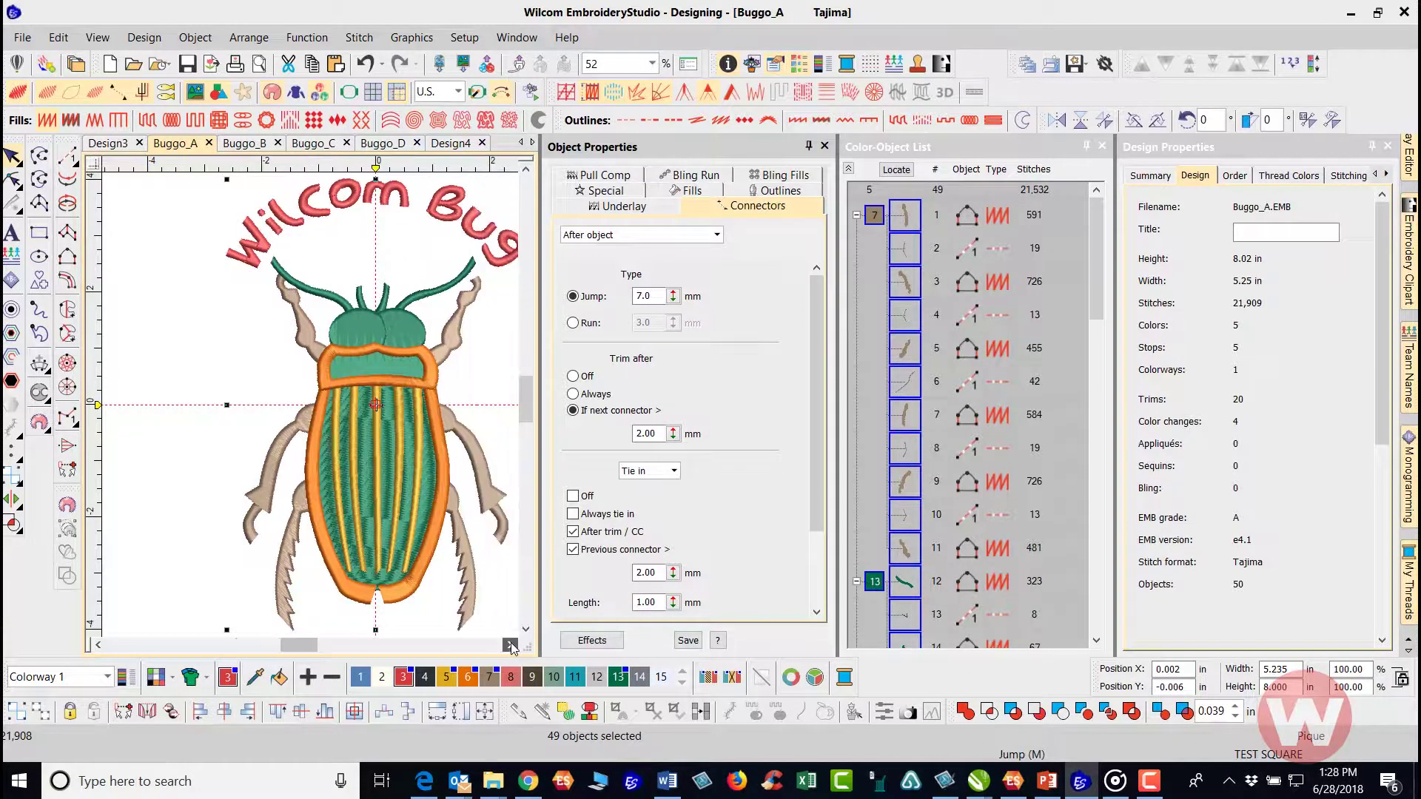
left_click(510, 646)
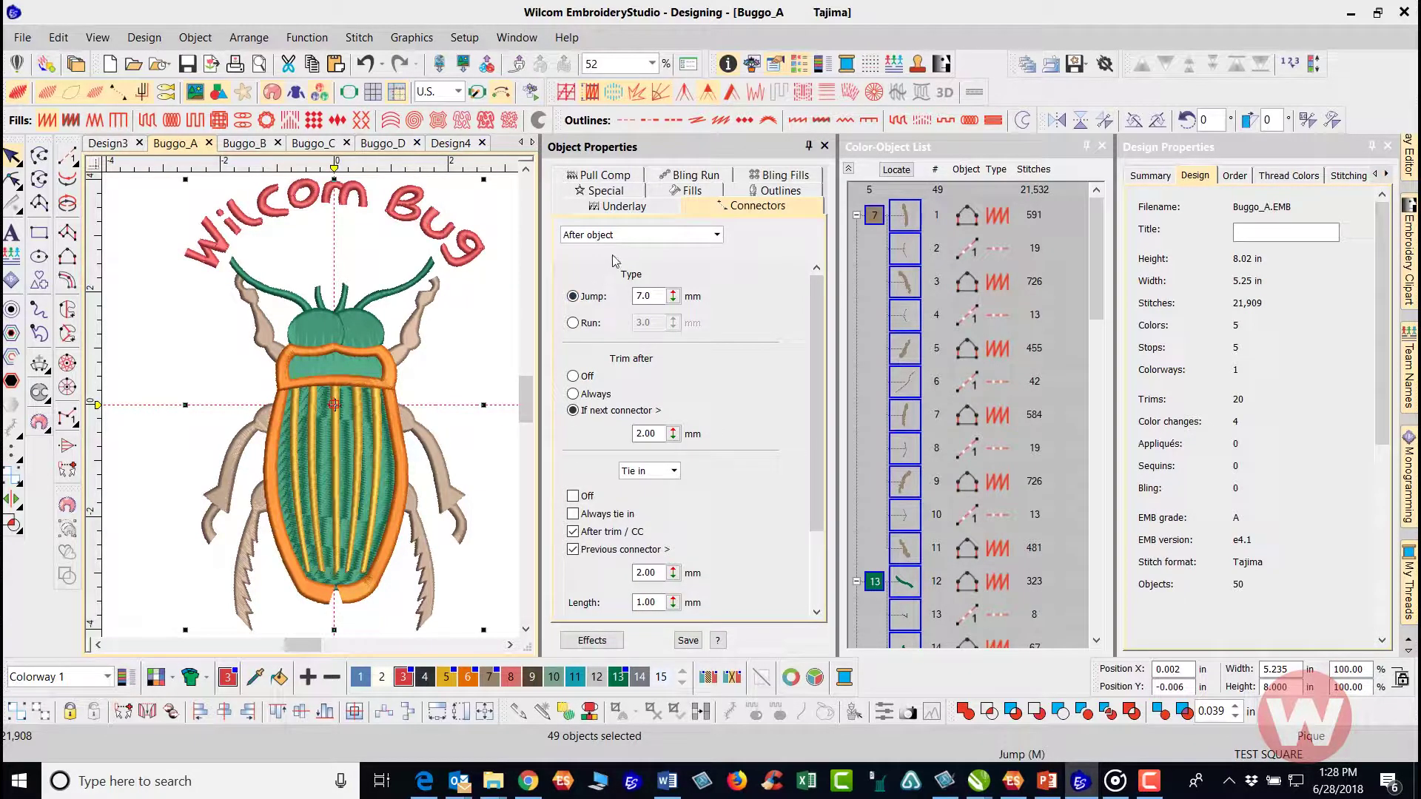
Review the jump connector length and the tie-off options for Buggo_A's objects.
left_click(637, 298)
left_click(675, 472)
left_click(652, 499)
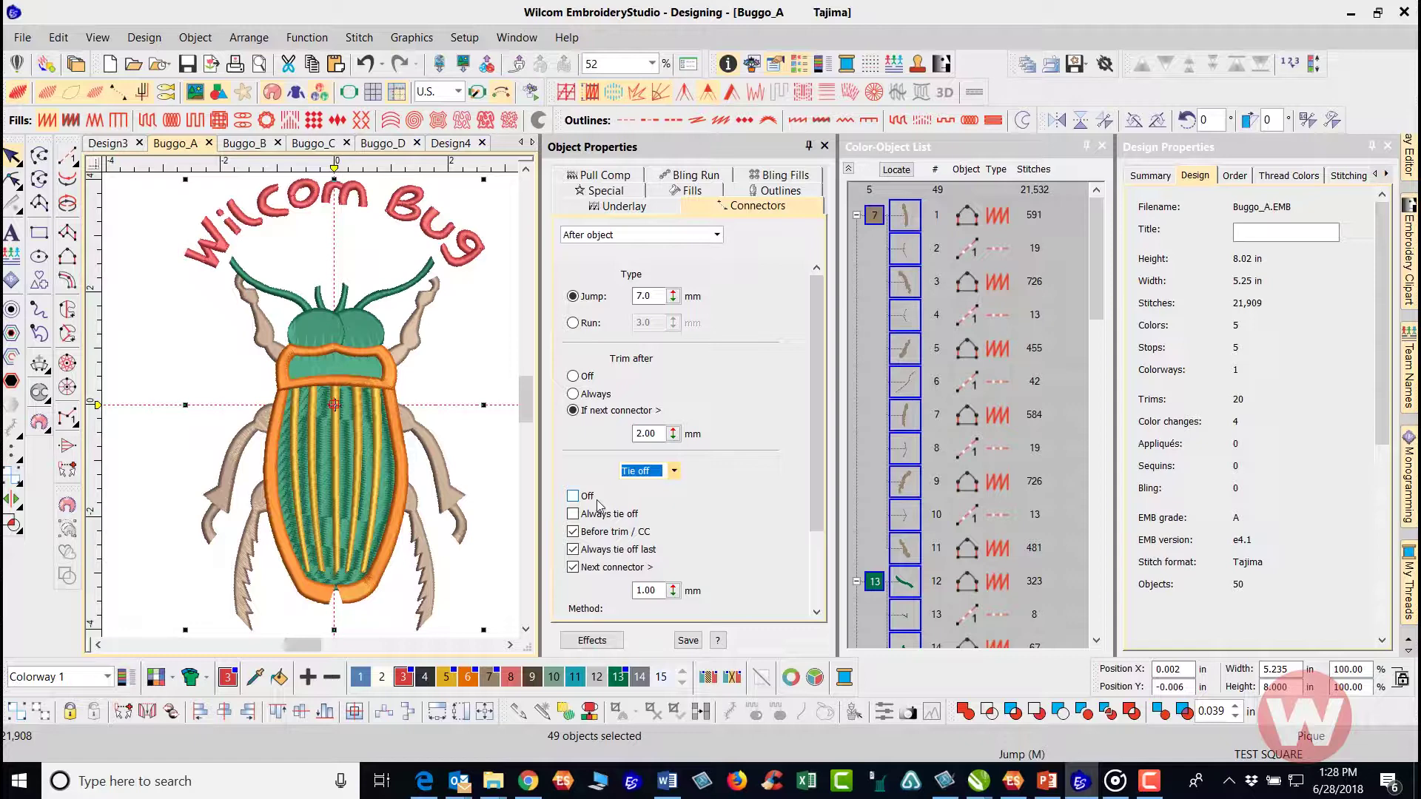
left_click(674, 472)
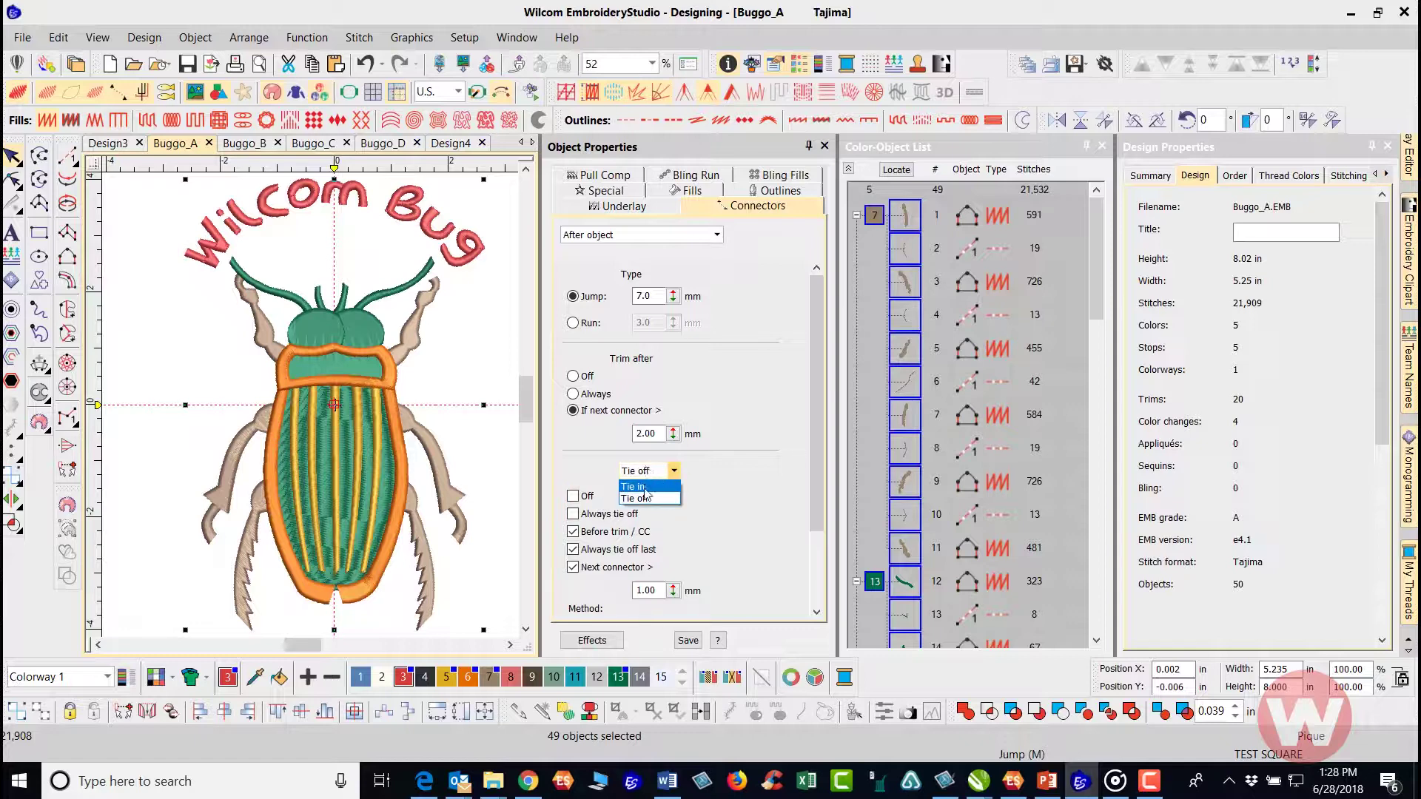
left_click(646, 497)
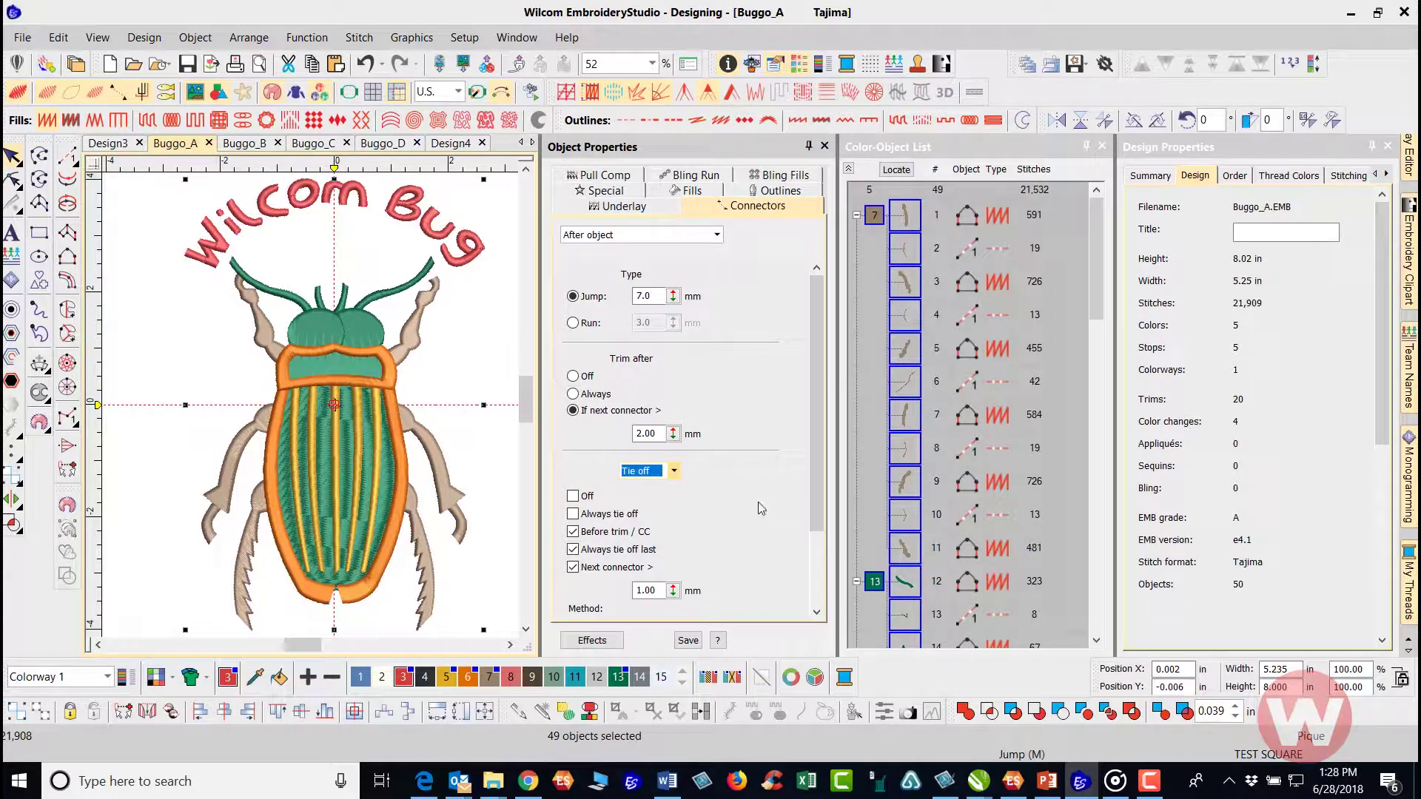
Return to the Buggo_B design, fit it in view, and show the selected lettering's connector type settings.
left_click_drag(810, 493, 810, 545)
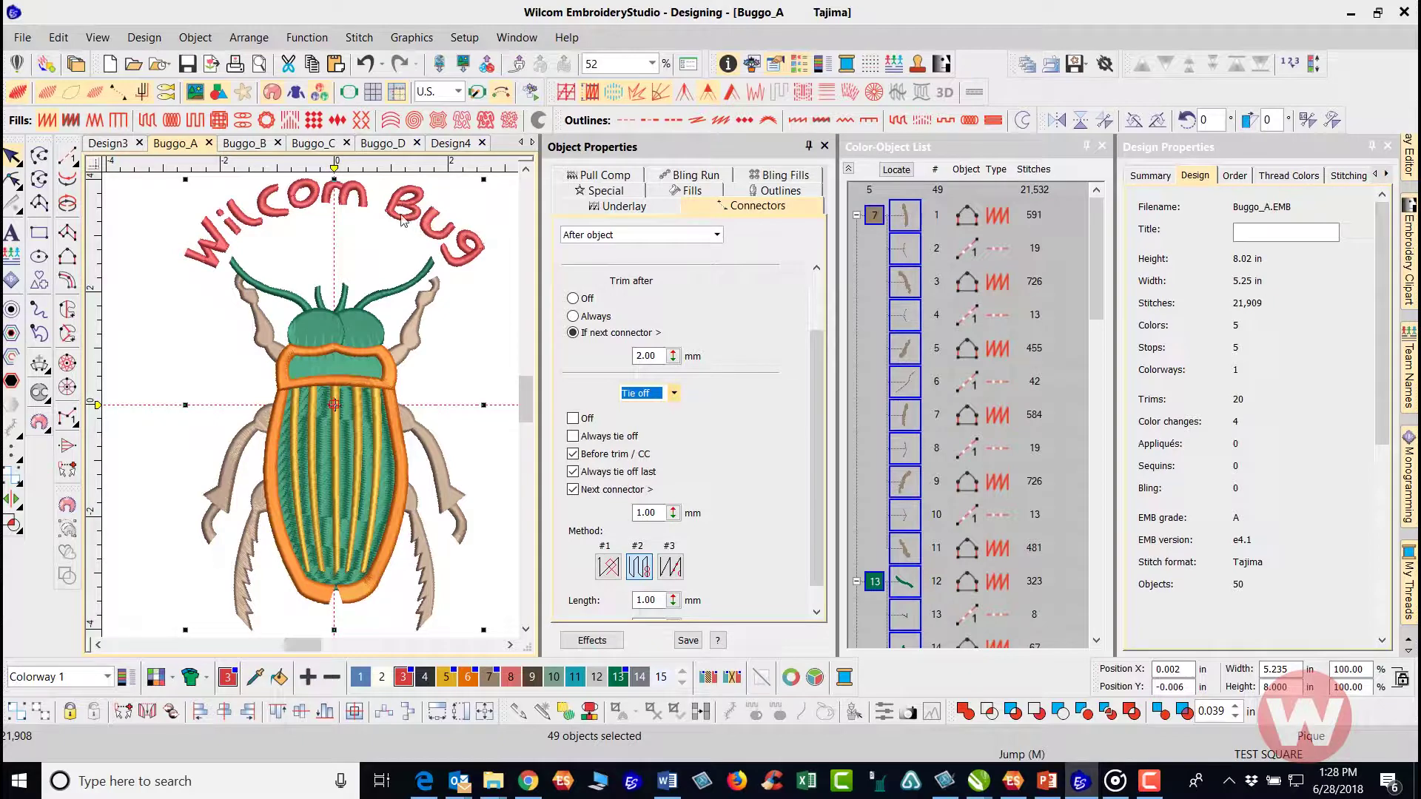
left_click(277, 143)
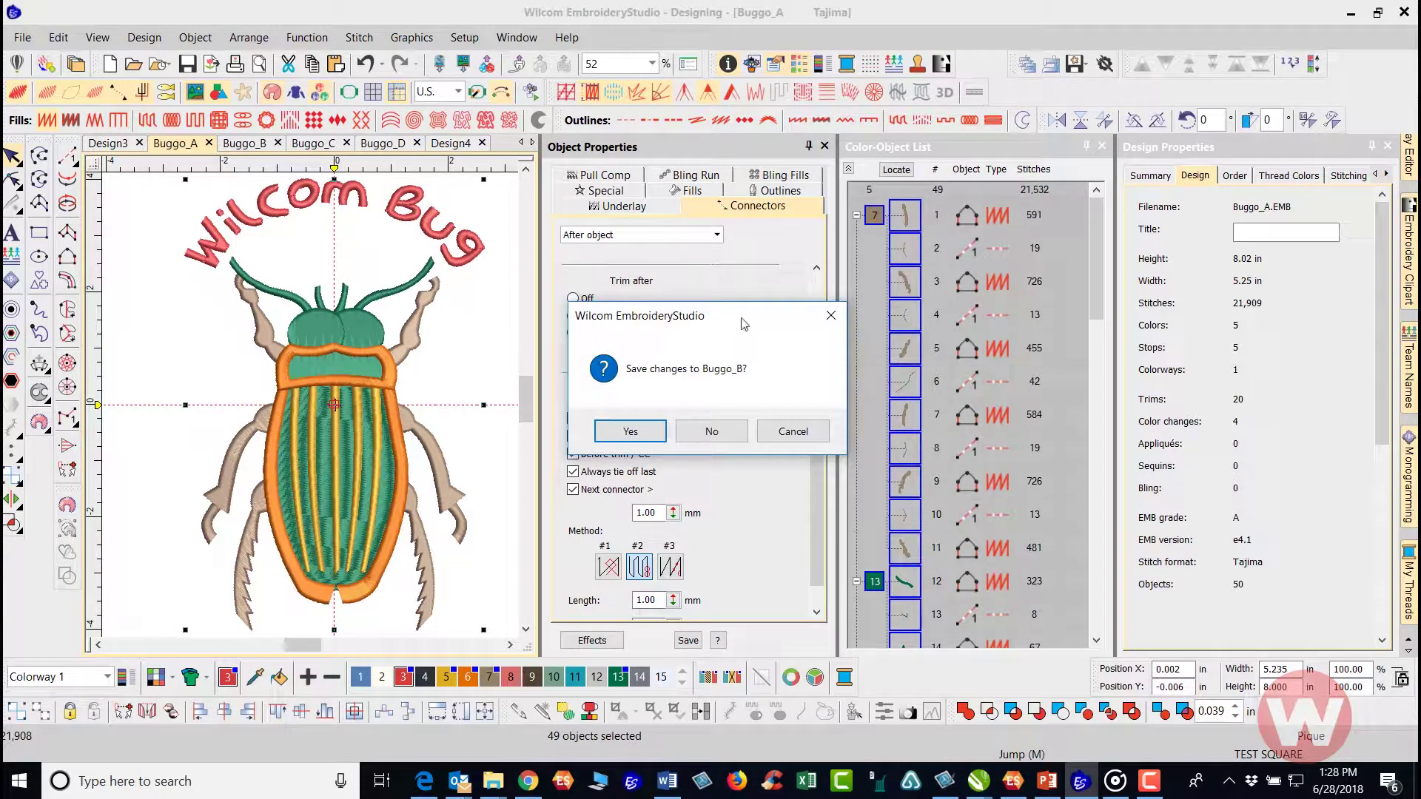
left_click(830, 316)
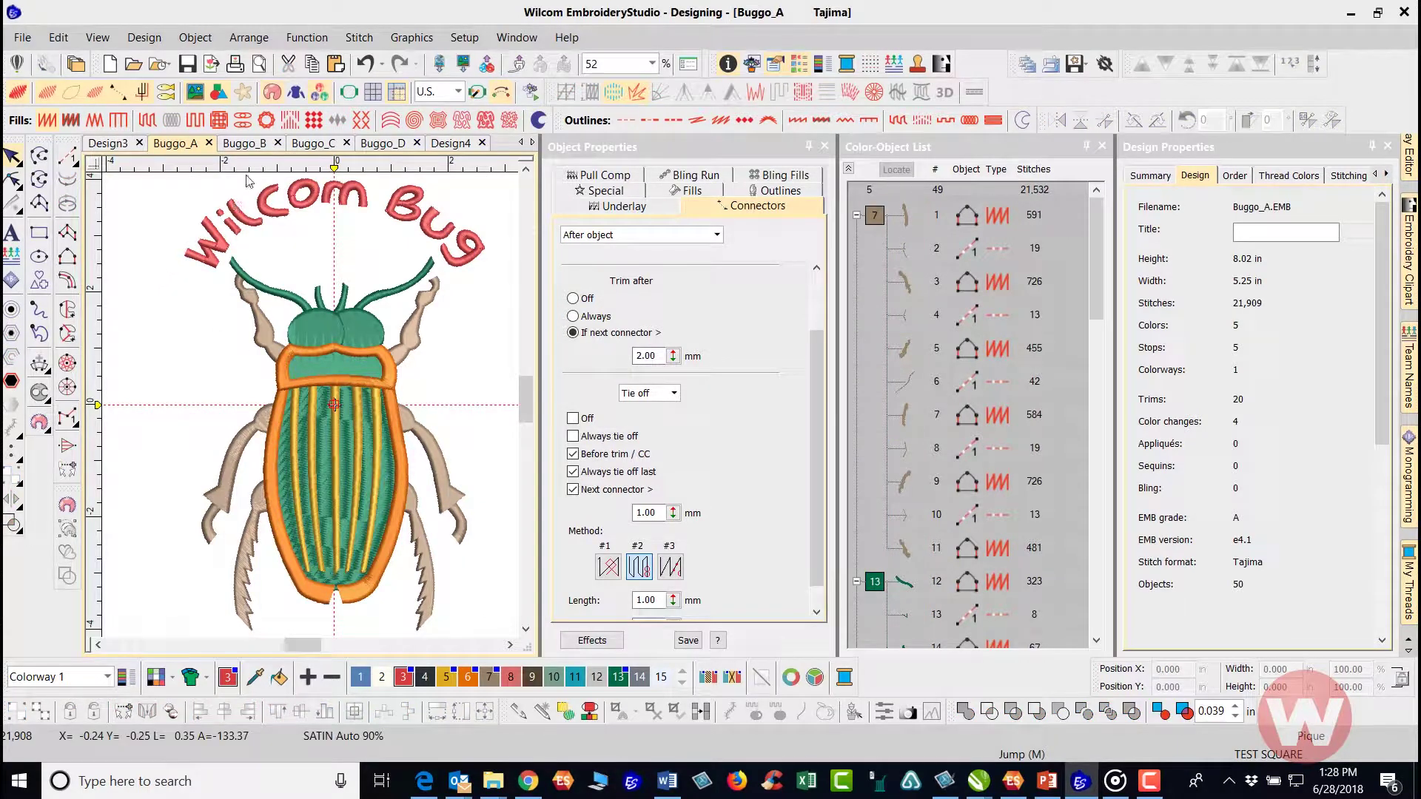
left_click(248, 144)
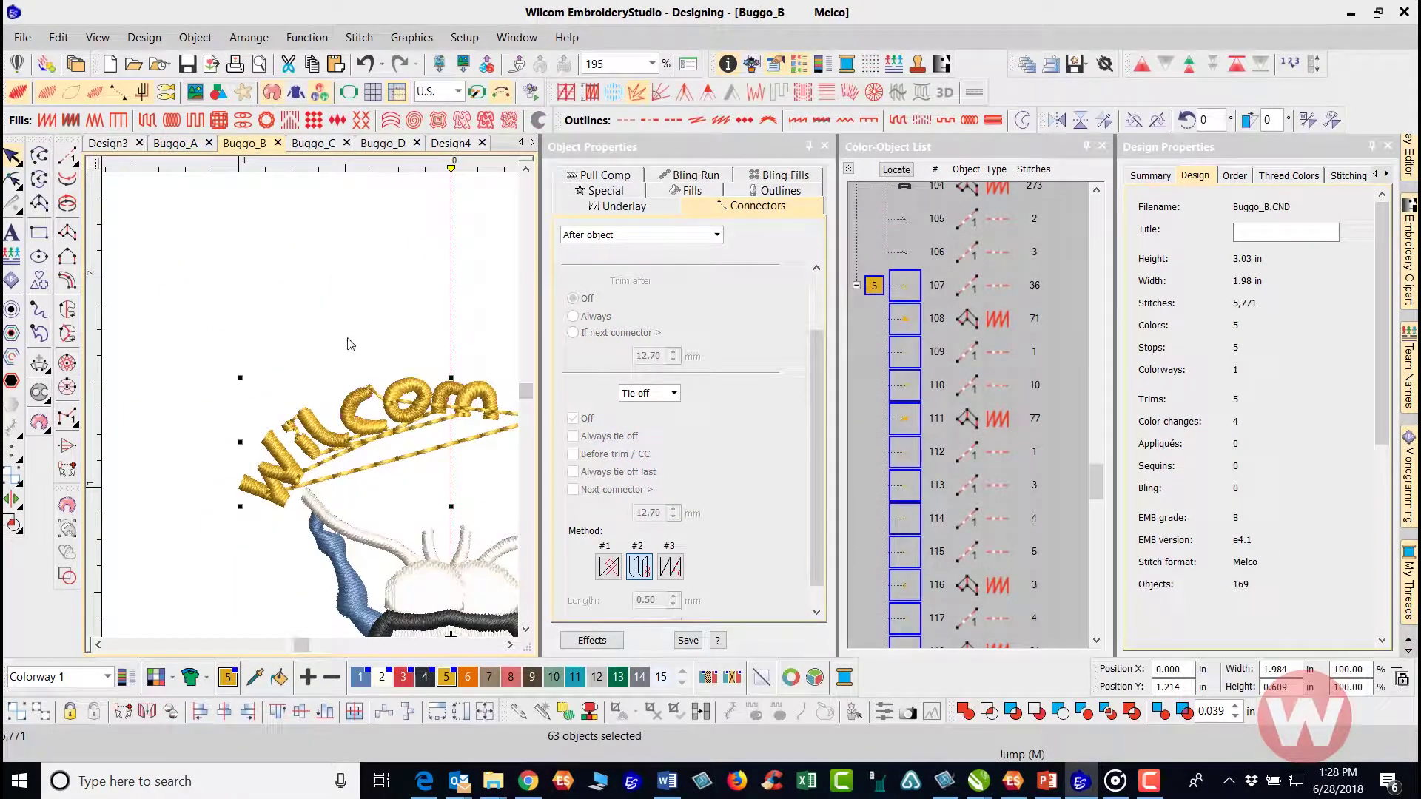
key("0")
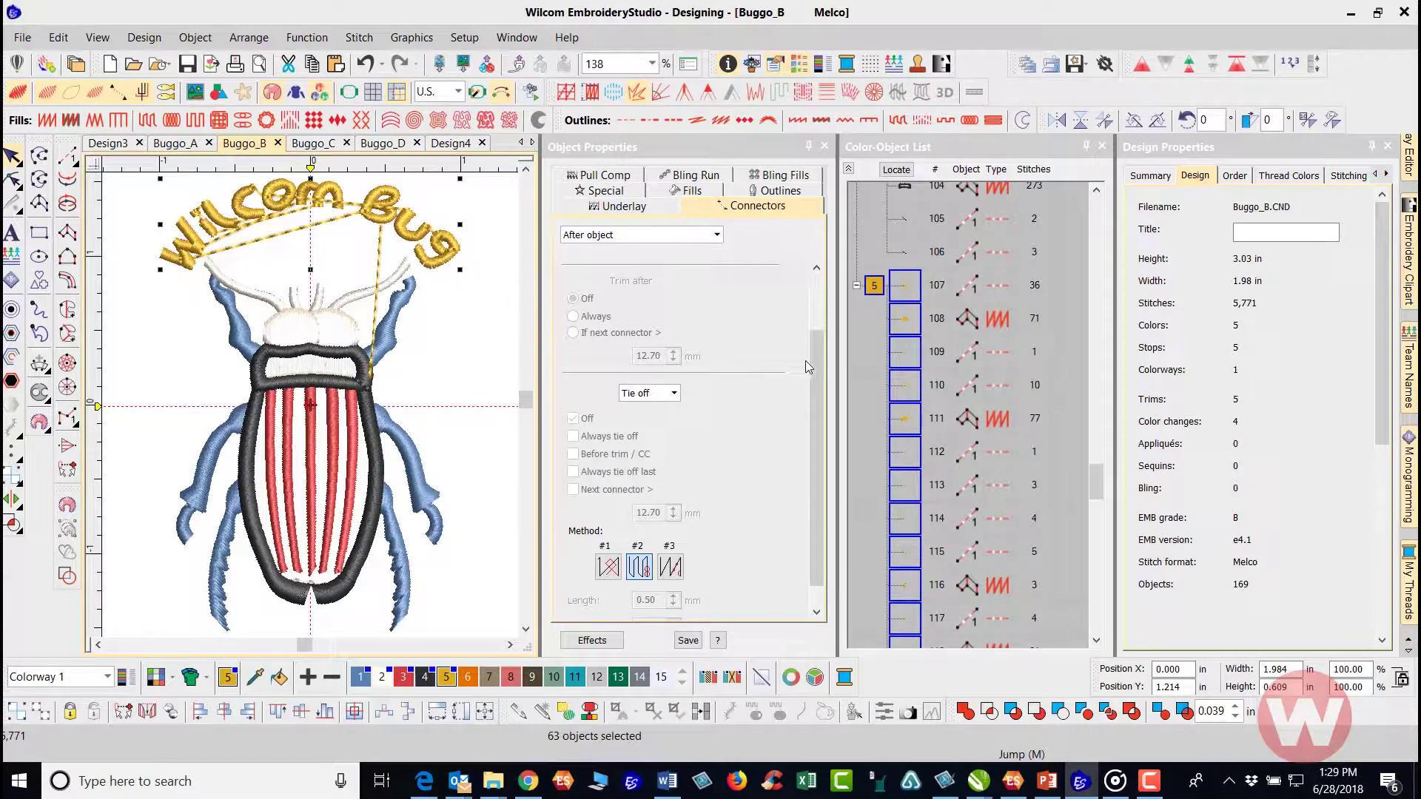
left_click_drag(816, 356, 818, 272)
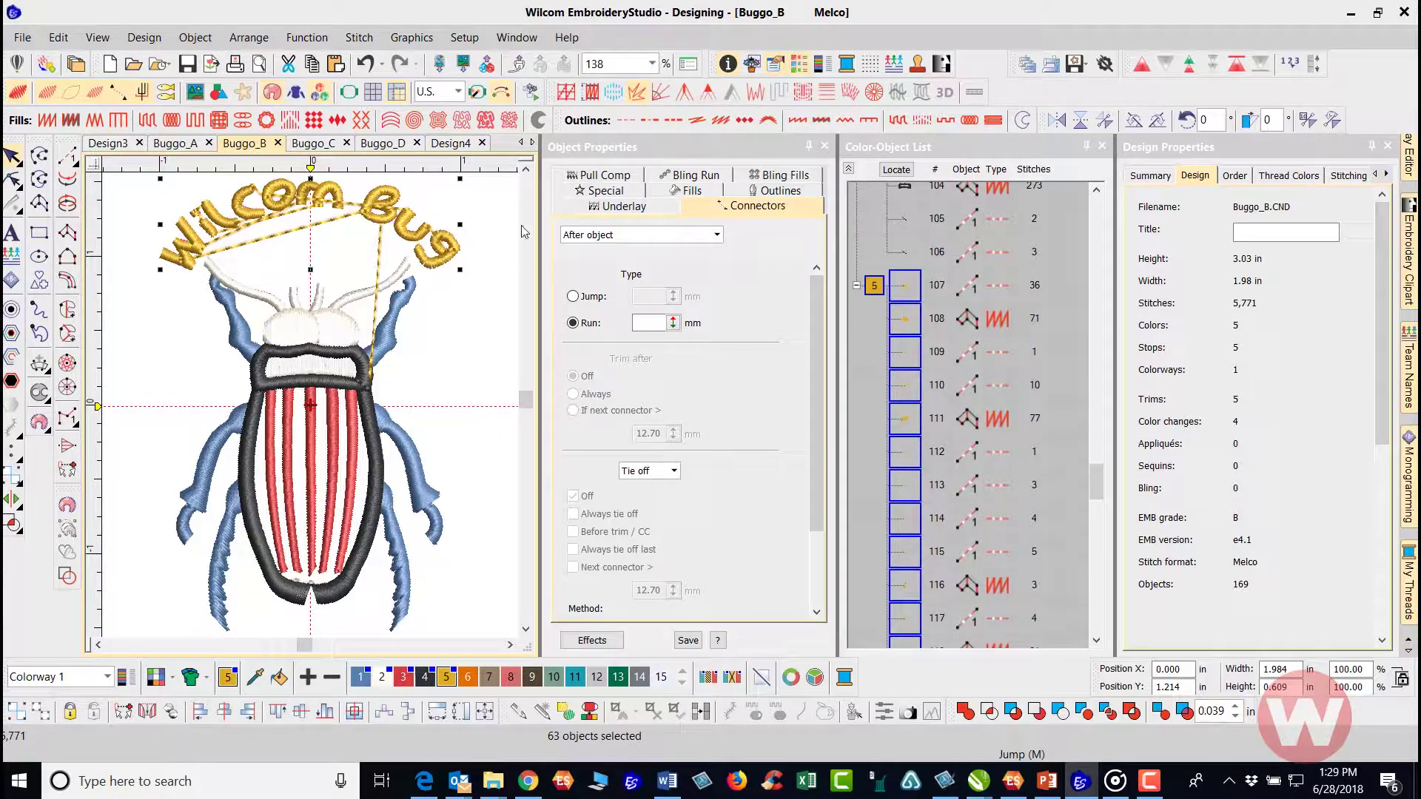
Set the selected lettering's connector type to Jump, switching back to Run once to compare the two.
left_click(574, 297)
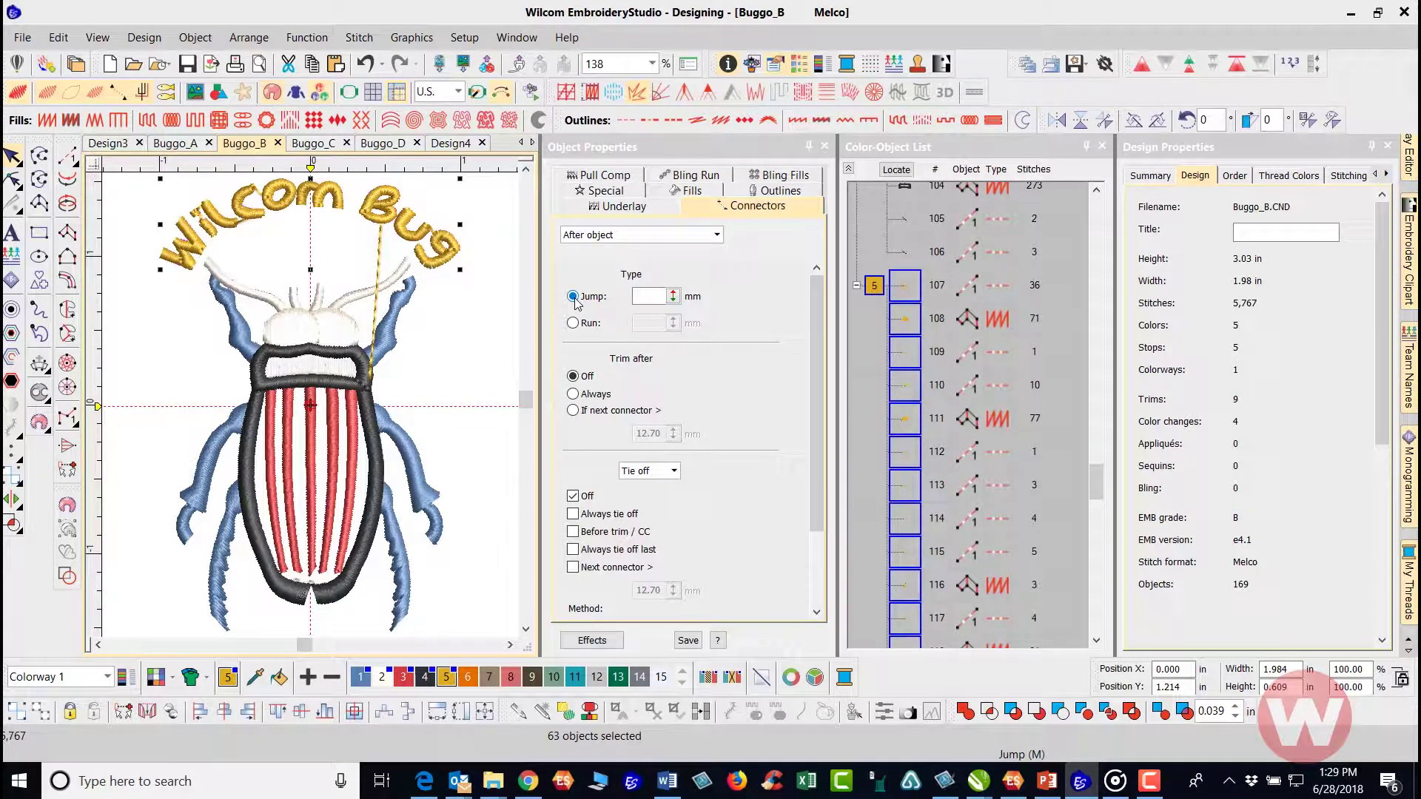
left_click(573, 323)
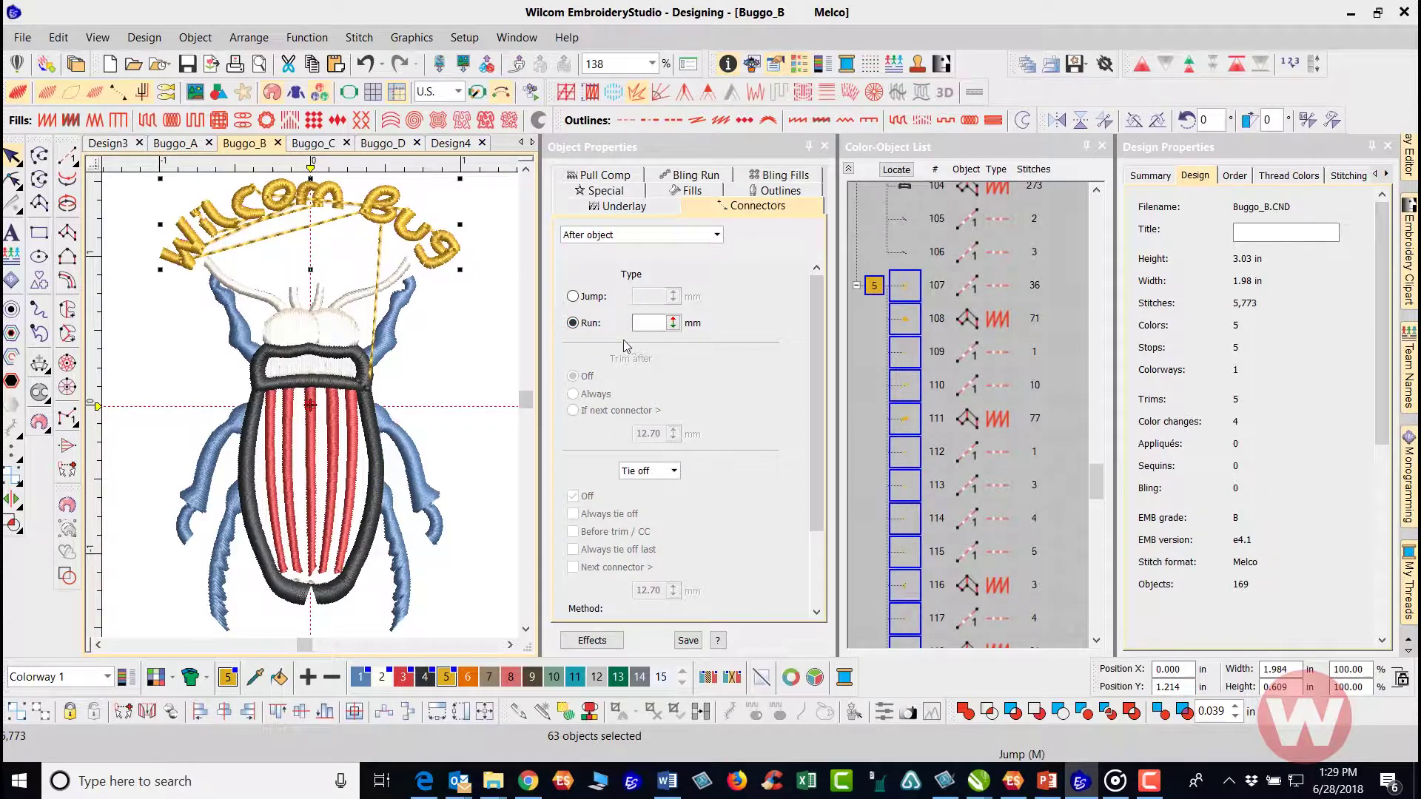
left_click(574, 324)
left_click(573, 297)
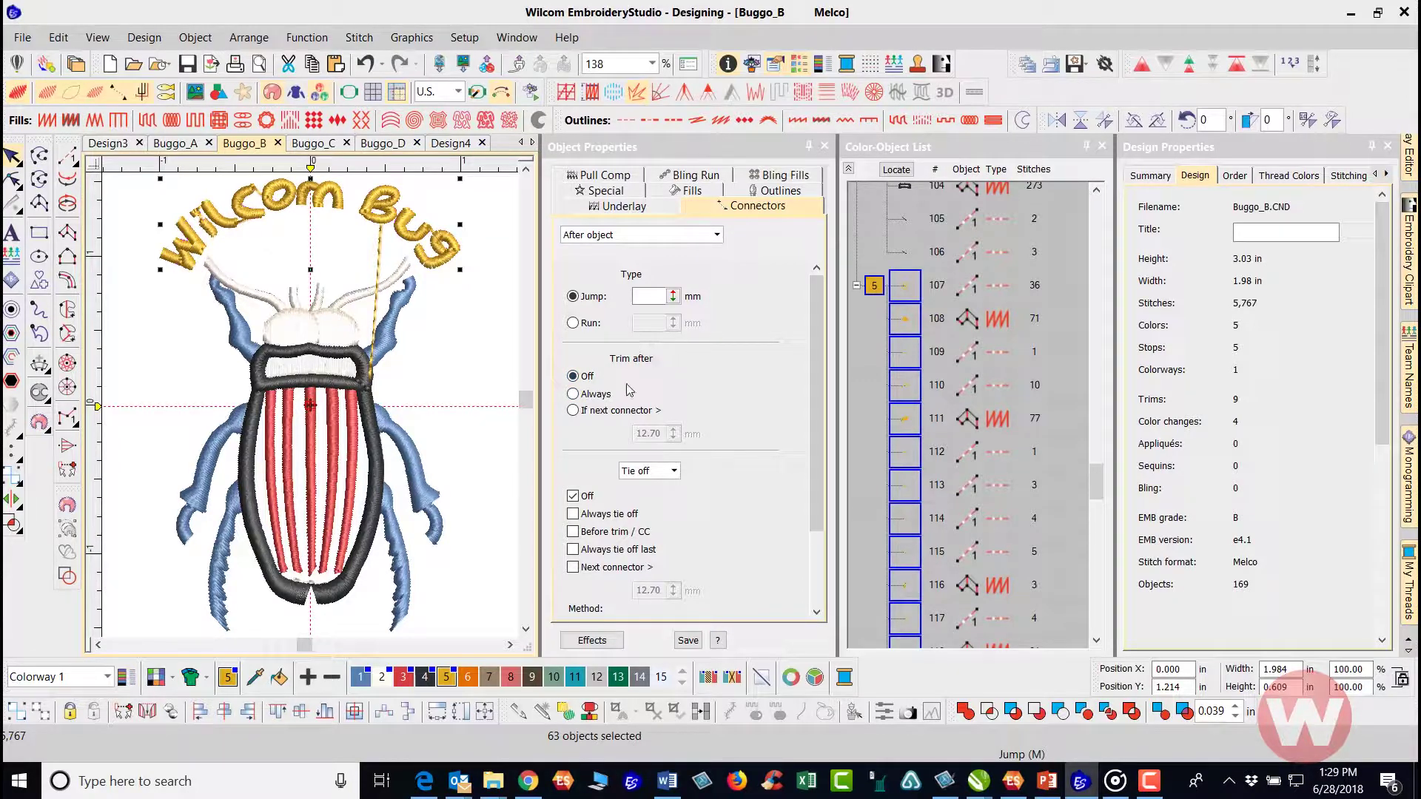
Set the lettering's connectors to trim if the next connector is longer than 2.00 mm.
left_click(573, 411)
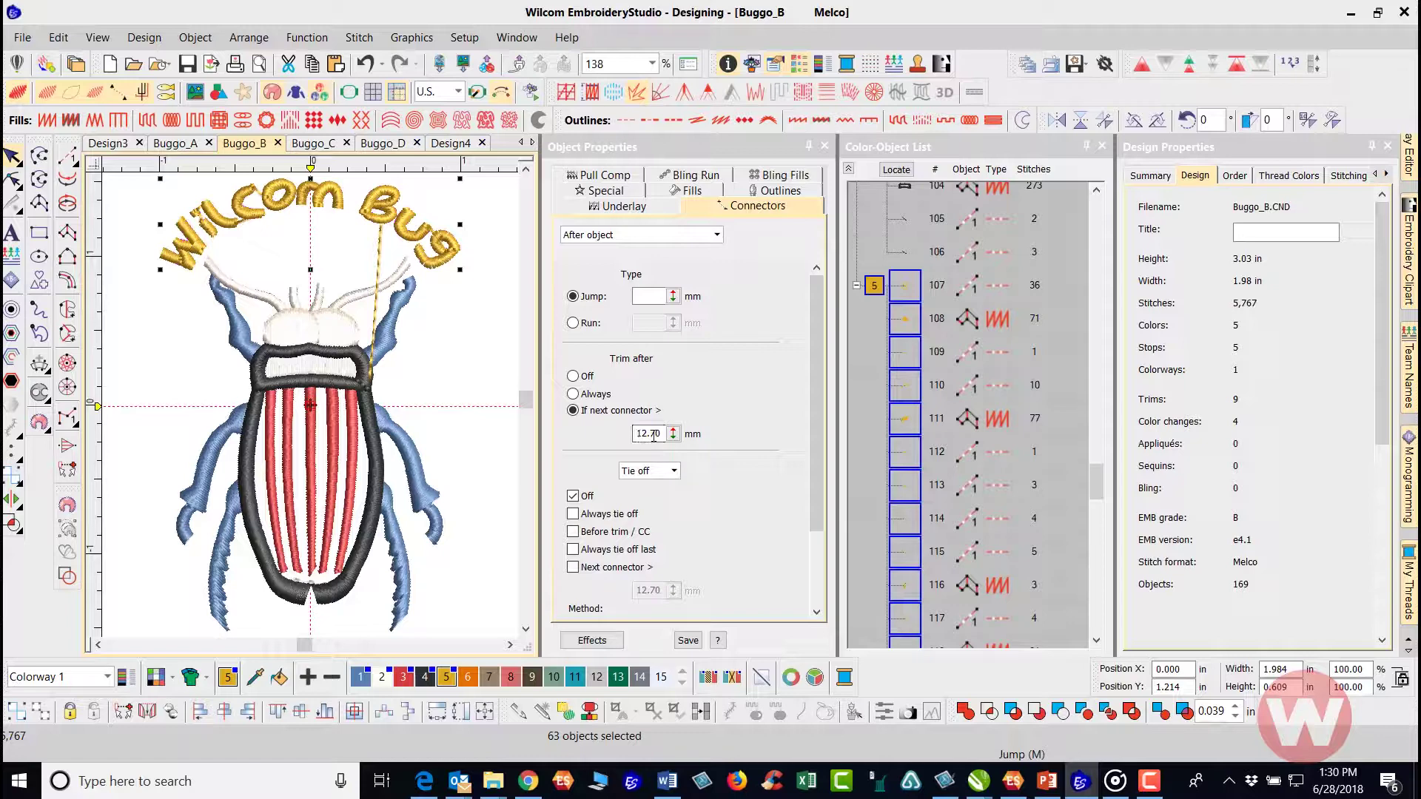
left_click(655, 436)
double_click(648, 433)
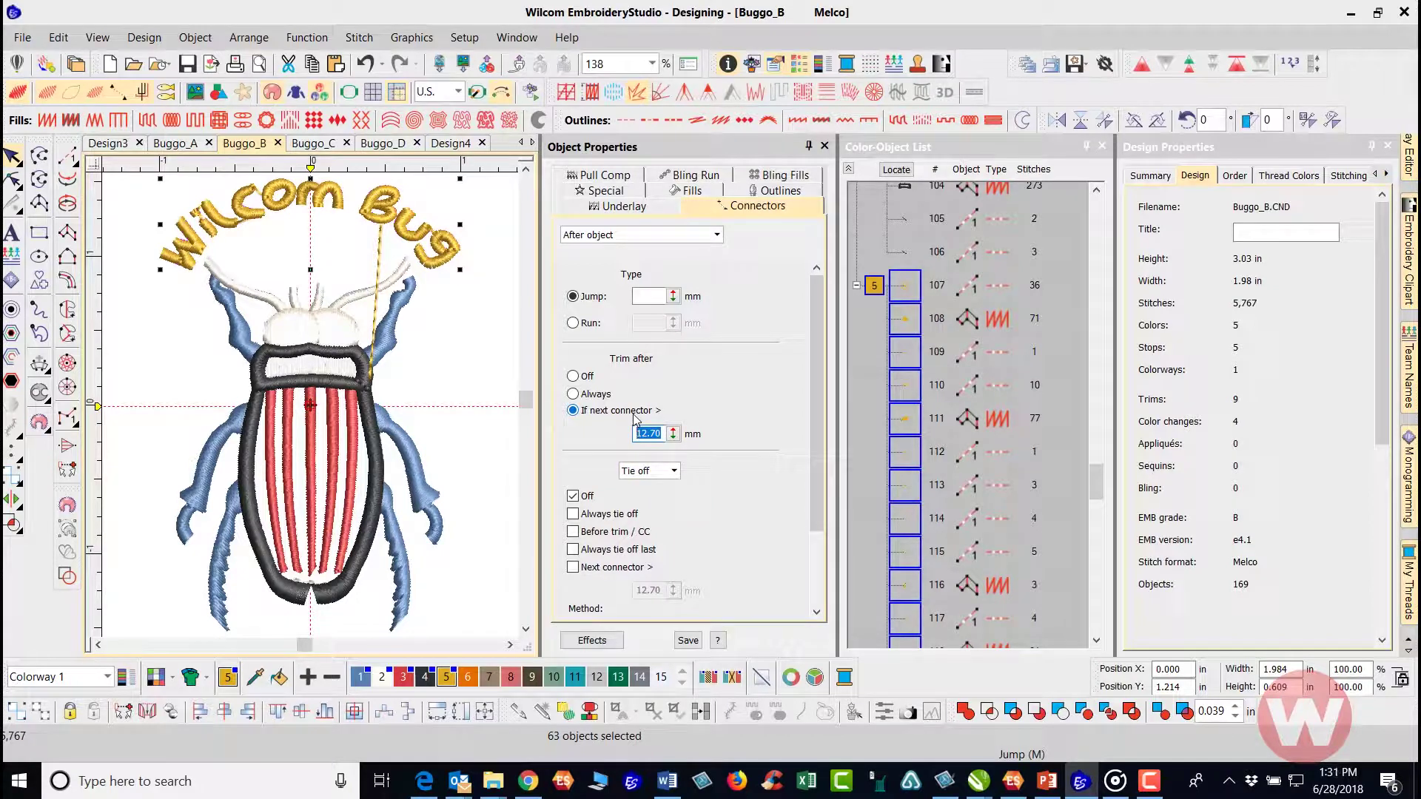
type("2.00")
key("Return")
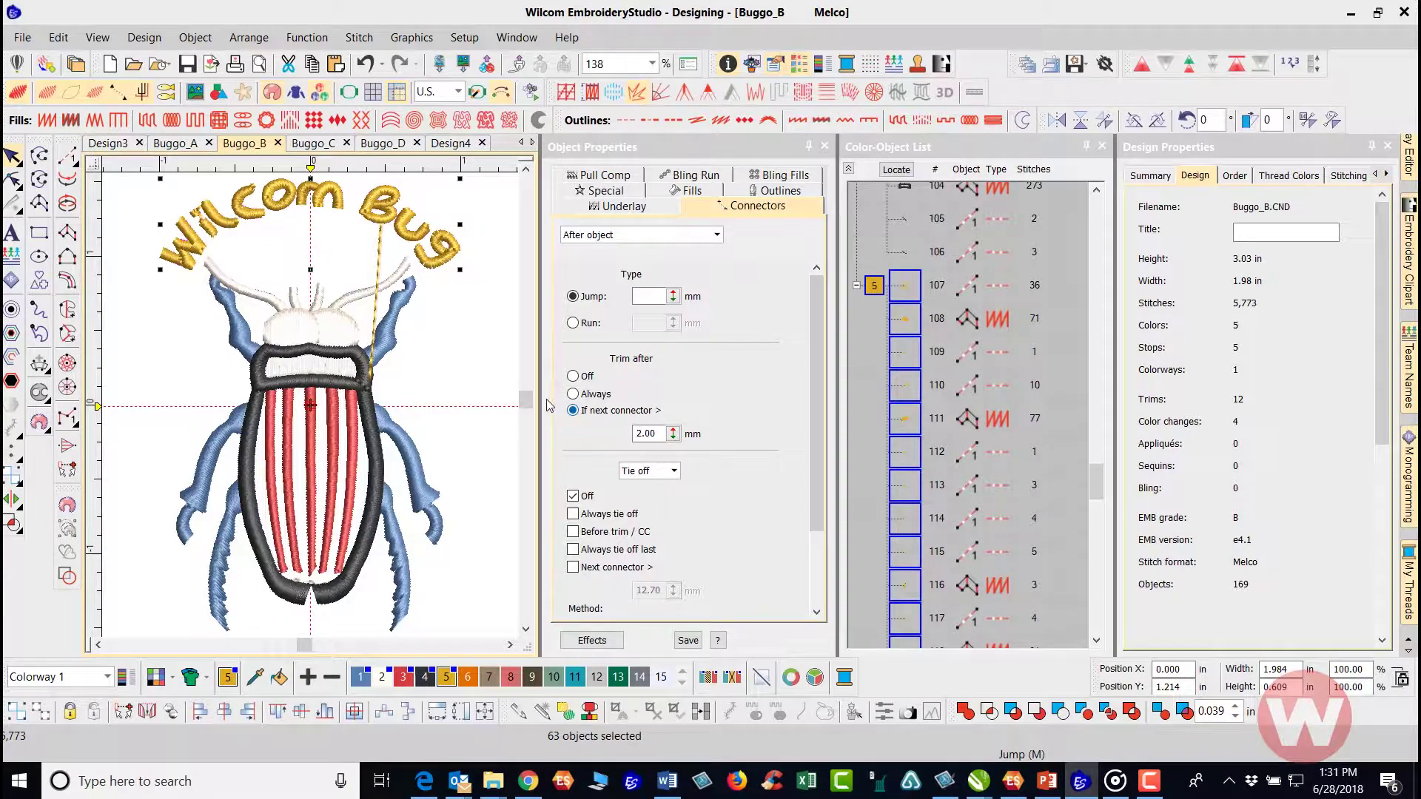
Show the lettering's tie-in settings and examine the stitching at the ends of the letters up close.
left_click(673, 473)
left_click(672, 493)
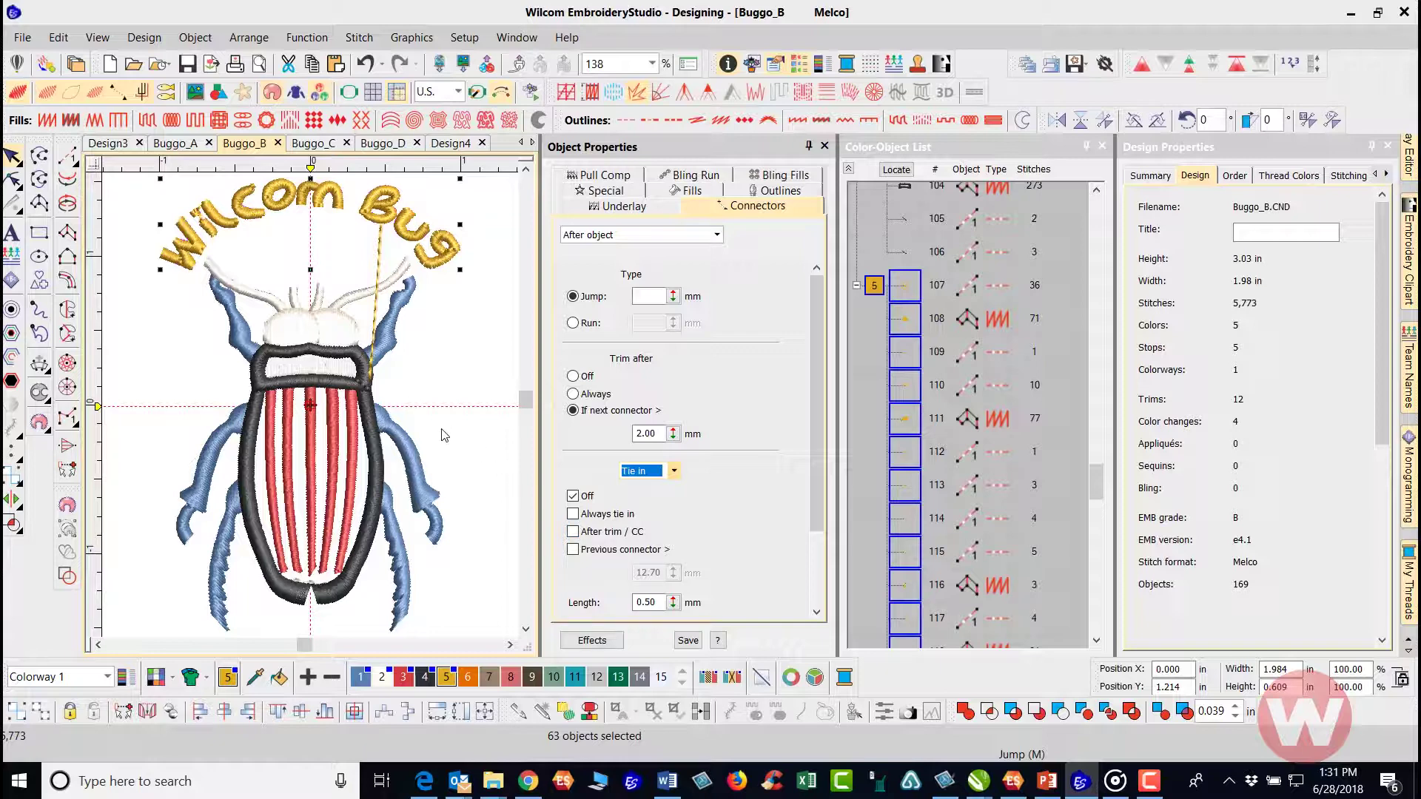
scroll(369, 249, "up", 5)
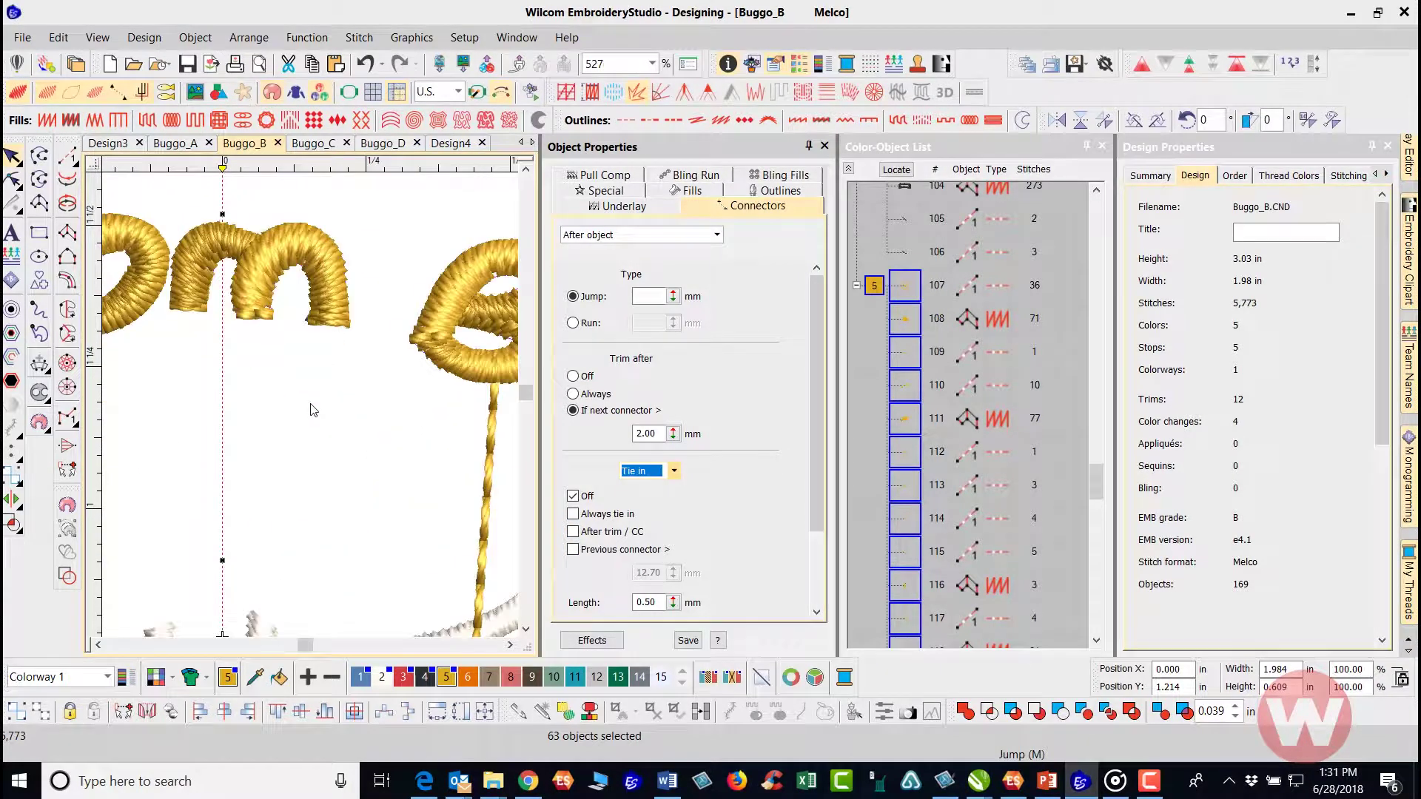
scroll(257, 326, "up", 2)
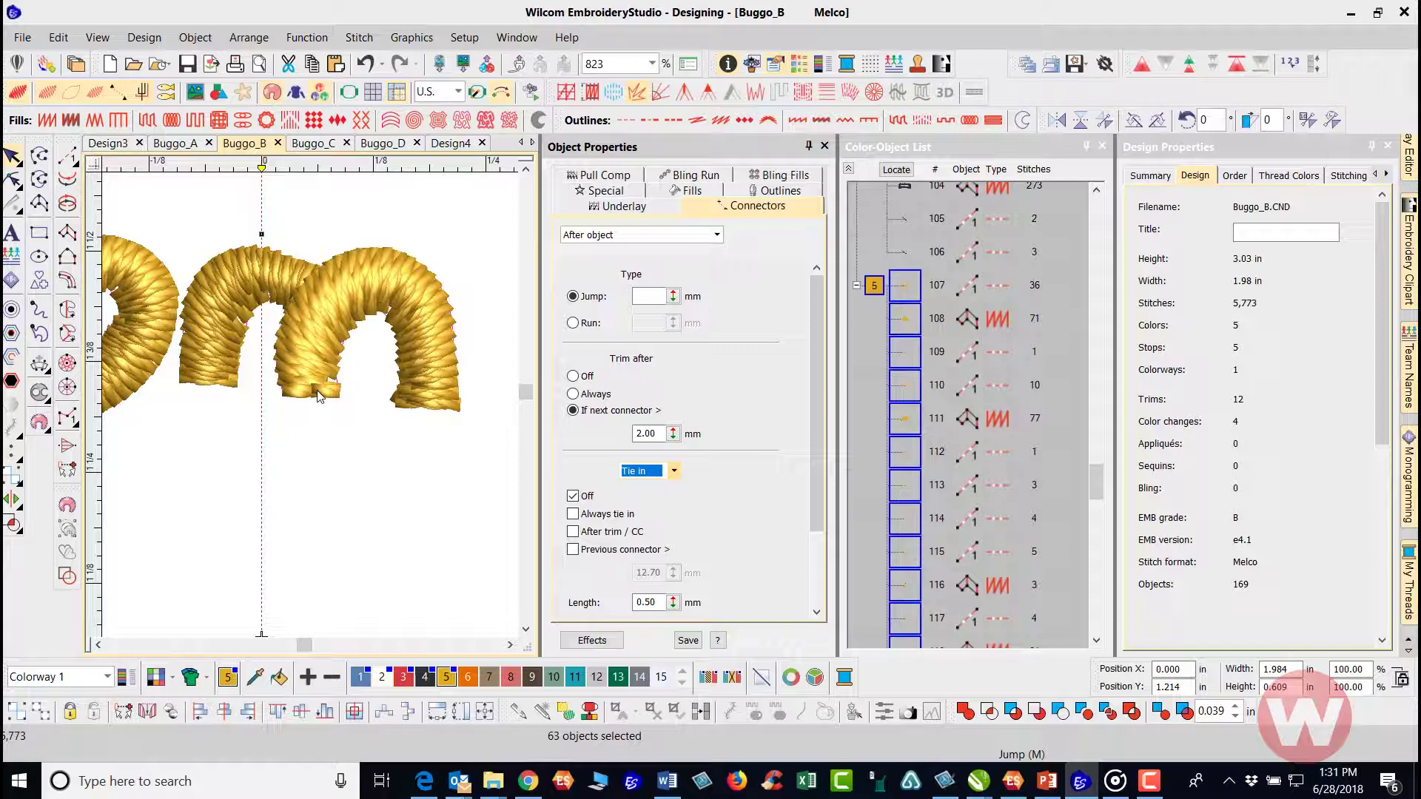
scroll(319, 395, "down", 1)
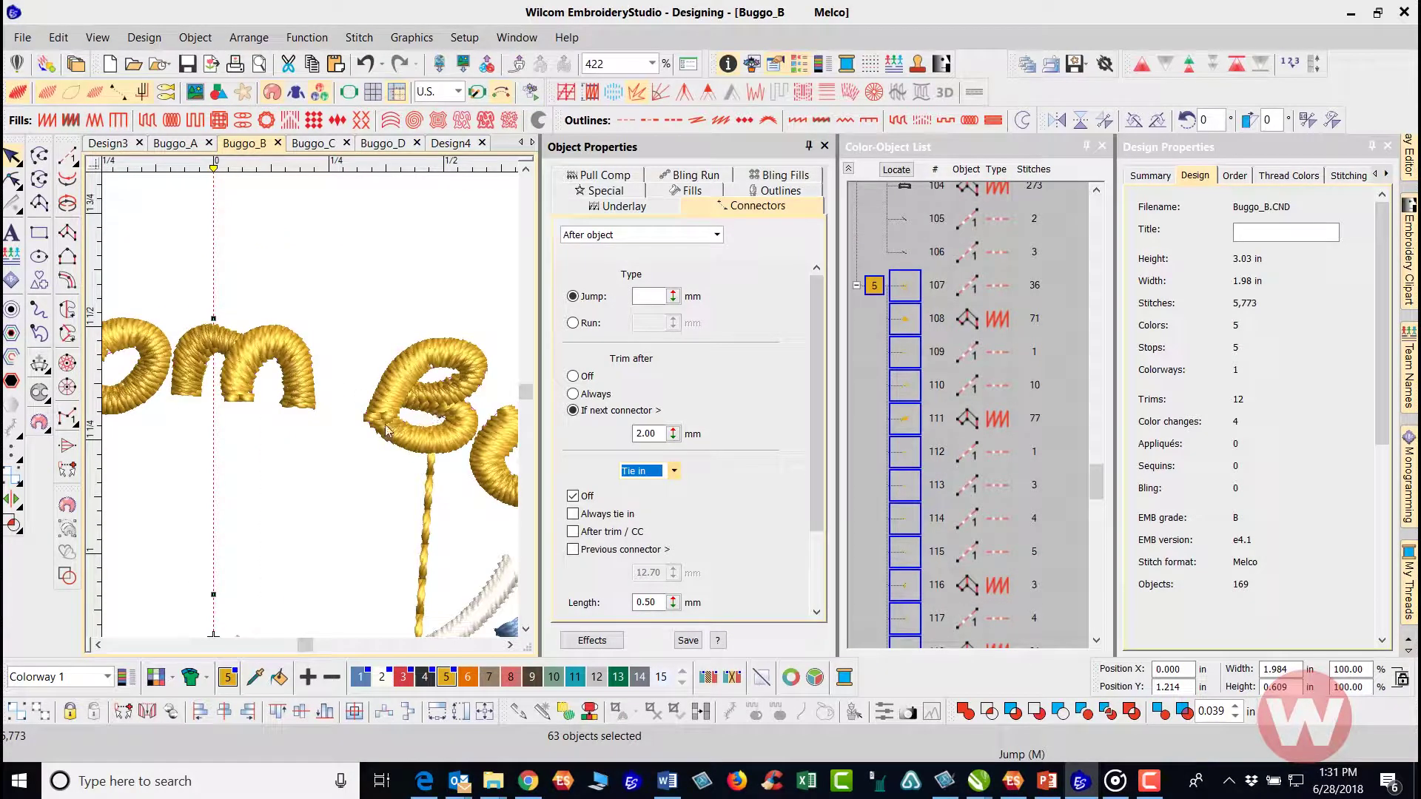
scroll(311, 411, "up", 2)
scroll(310, 406, "up", 1)
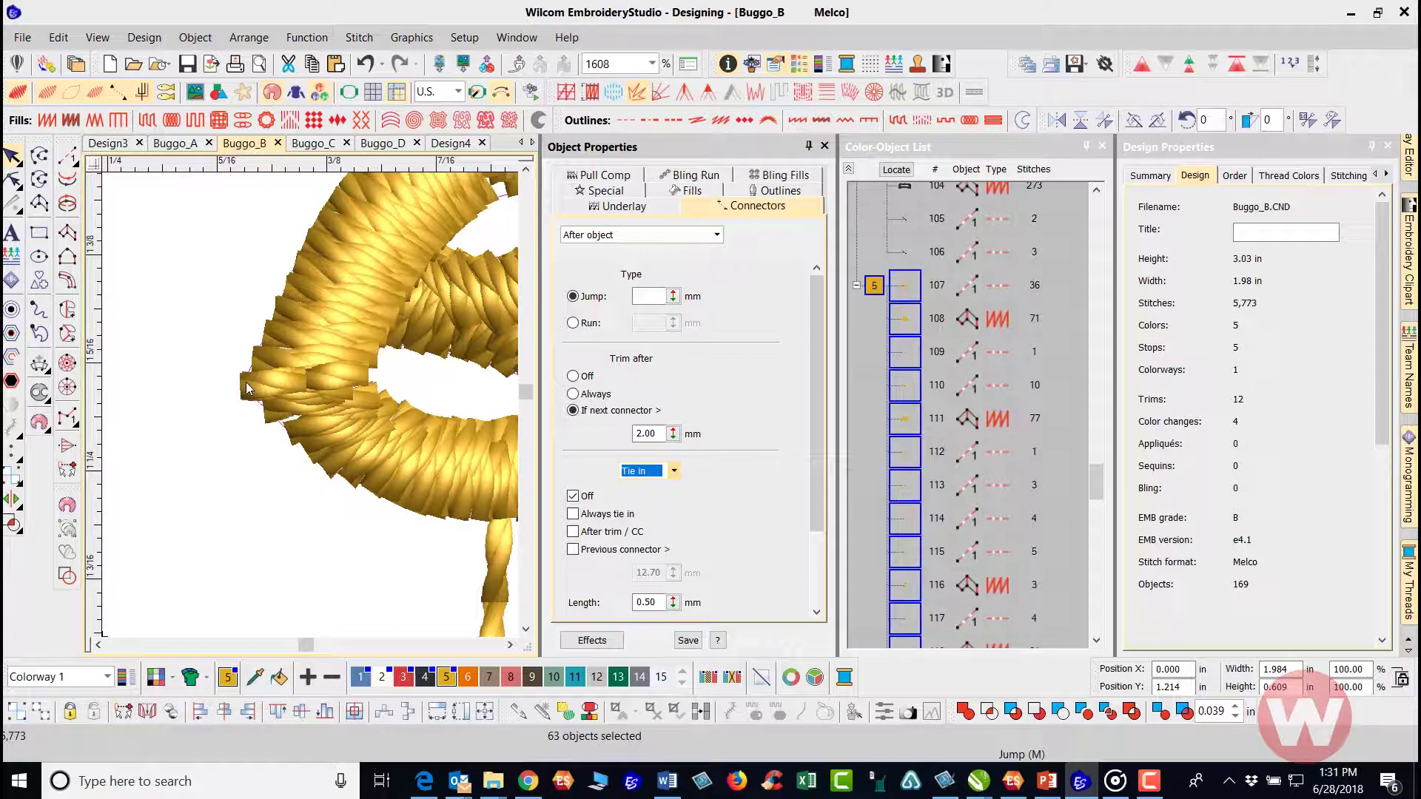
scroll(312, 404, "down", 3)
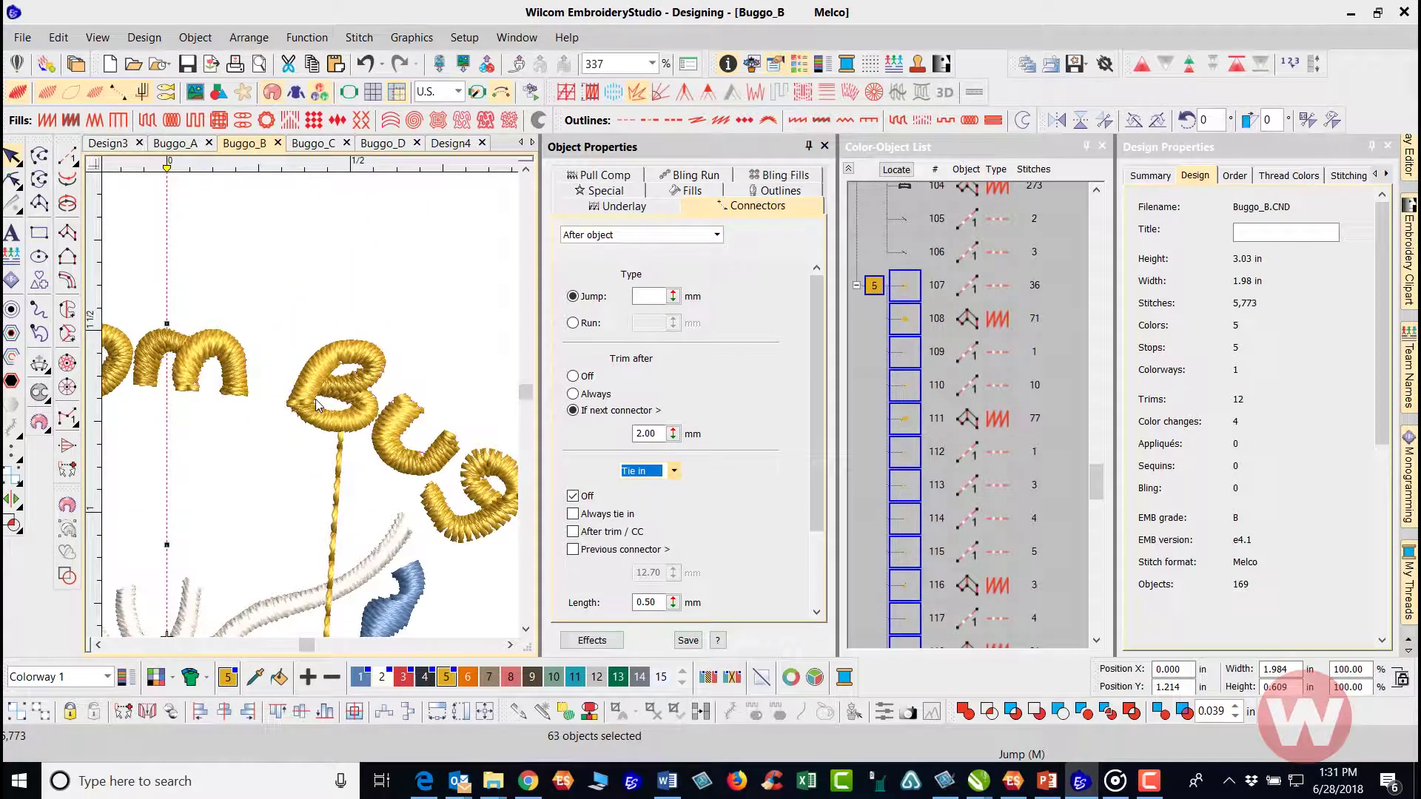
scroll(315, 404, "up", 3)
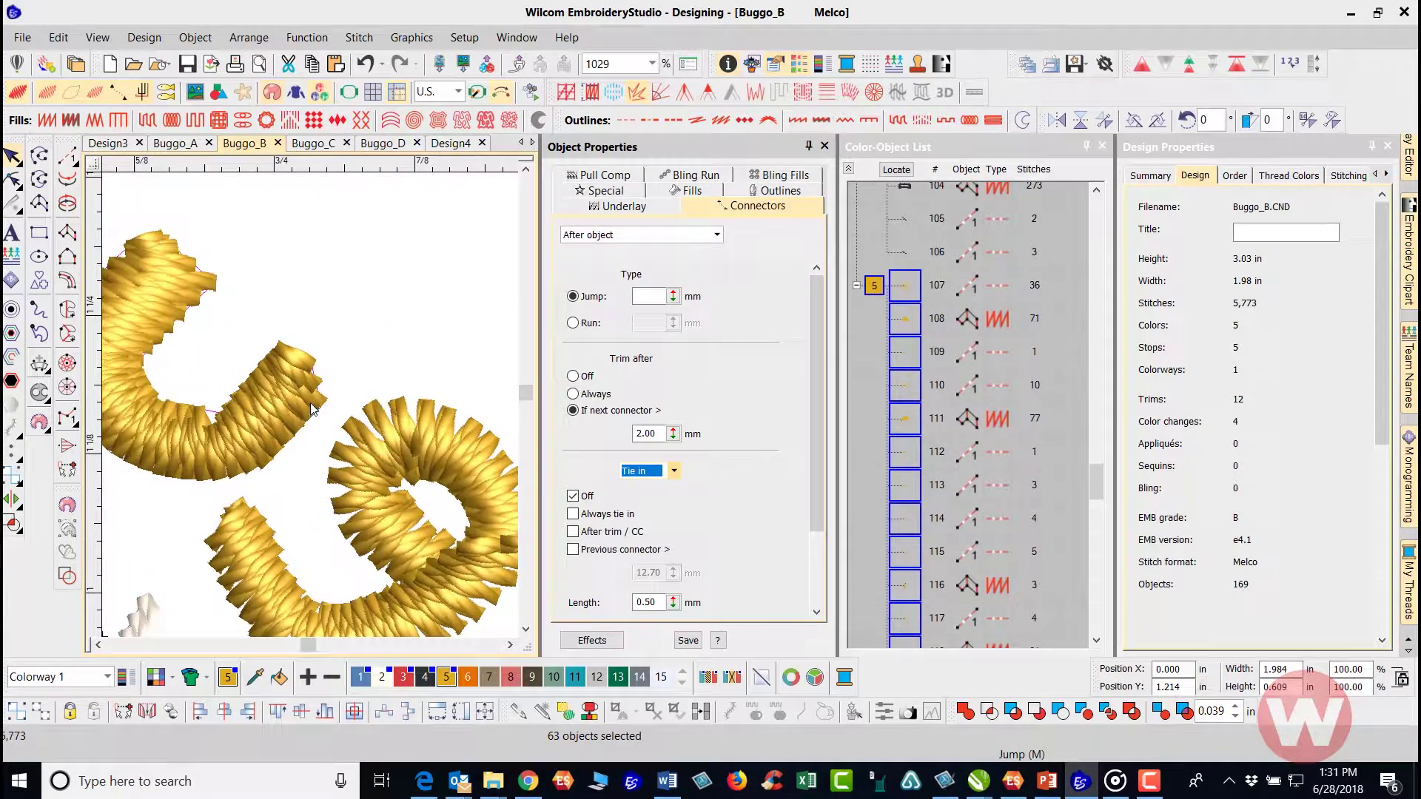
scroll(309, 403, "down", 2)
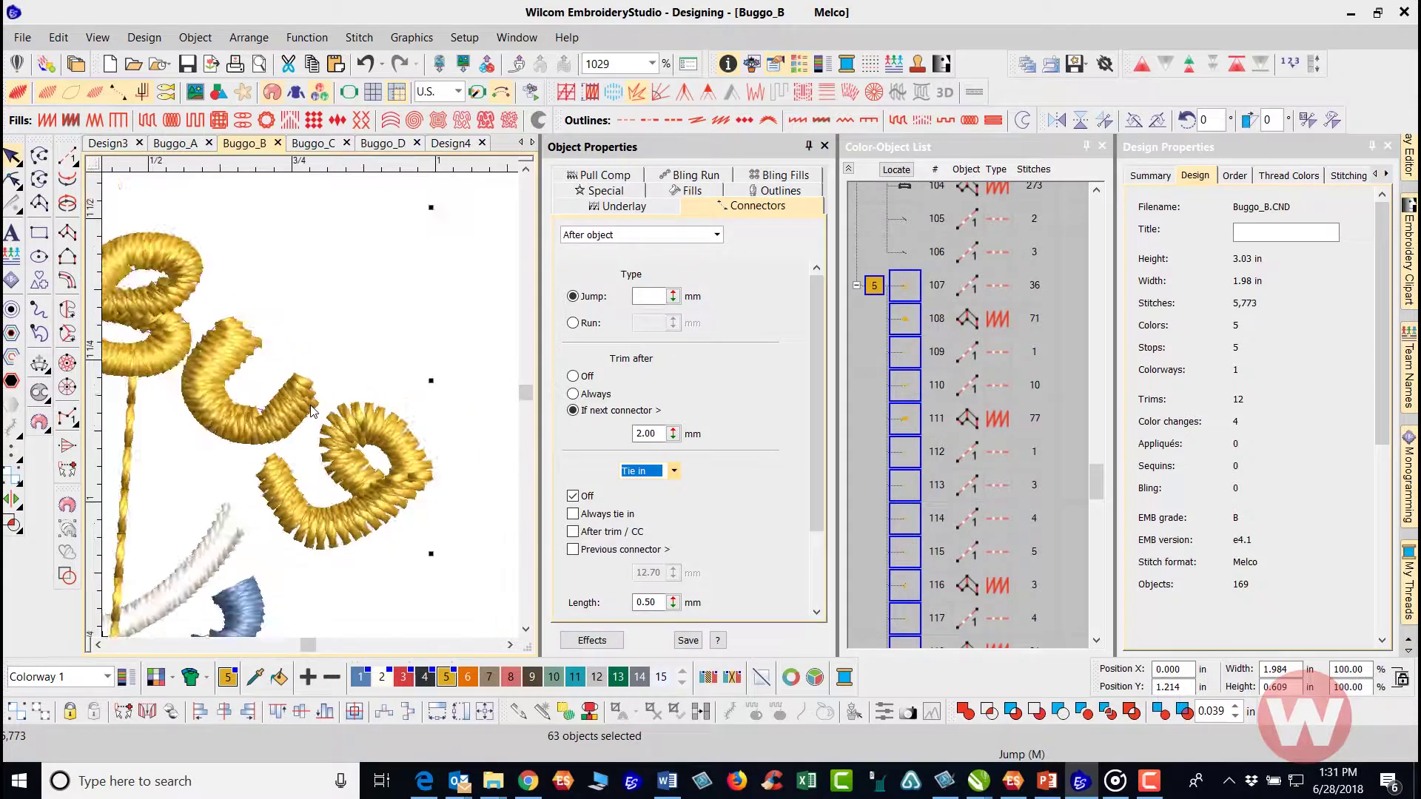
Select the white antenna crossed by the yellow connector and display its reshape control points.
left_click(453, 292)
scroll(309, 406, "up", 2)
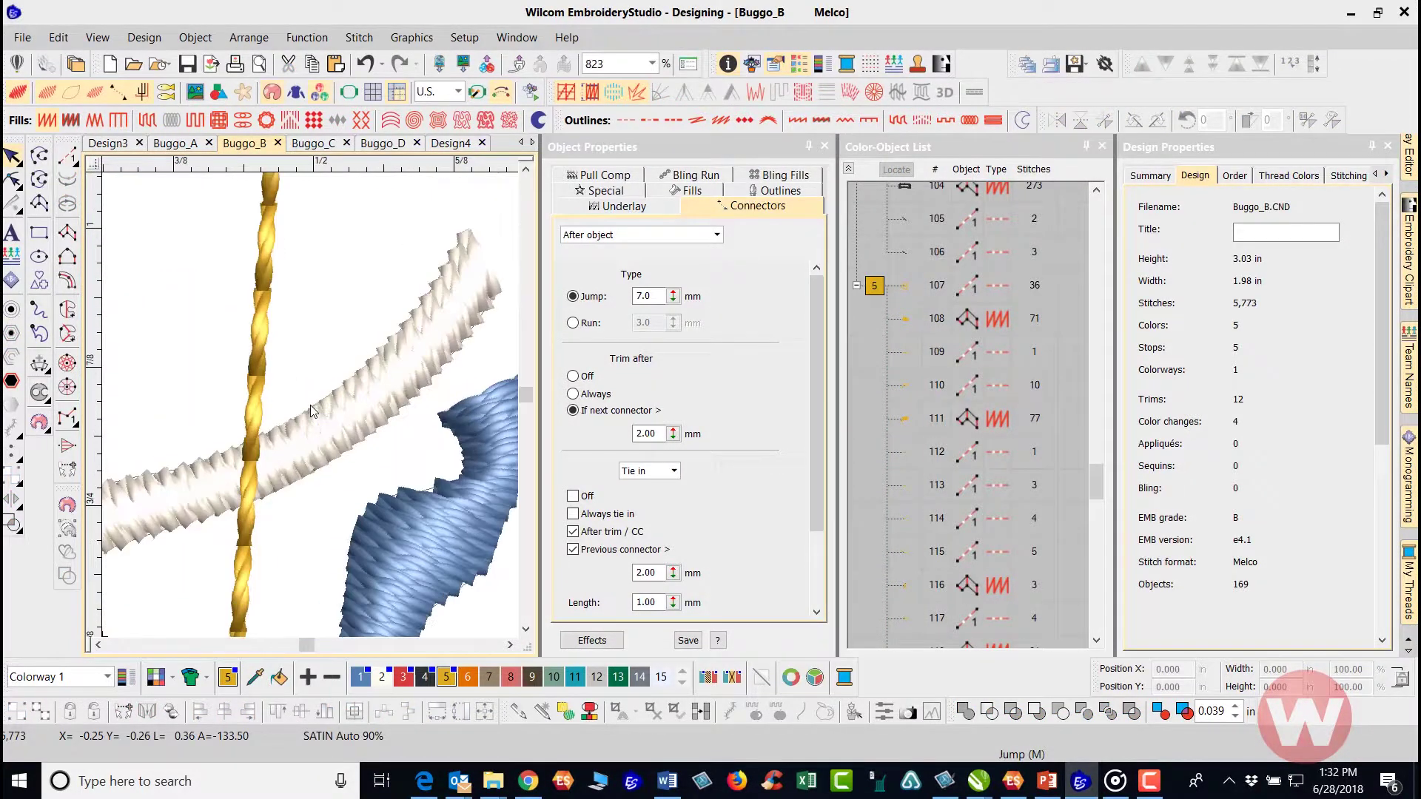
scroll(310, 406, "down", 1)
left_click(317, 407)
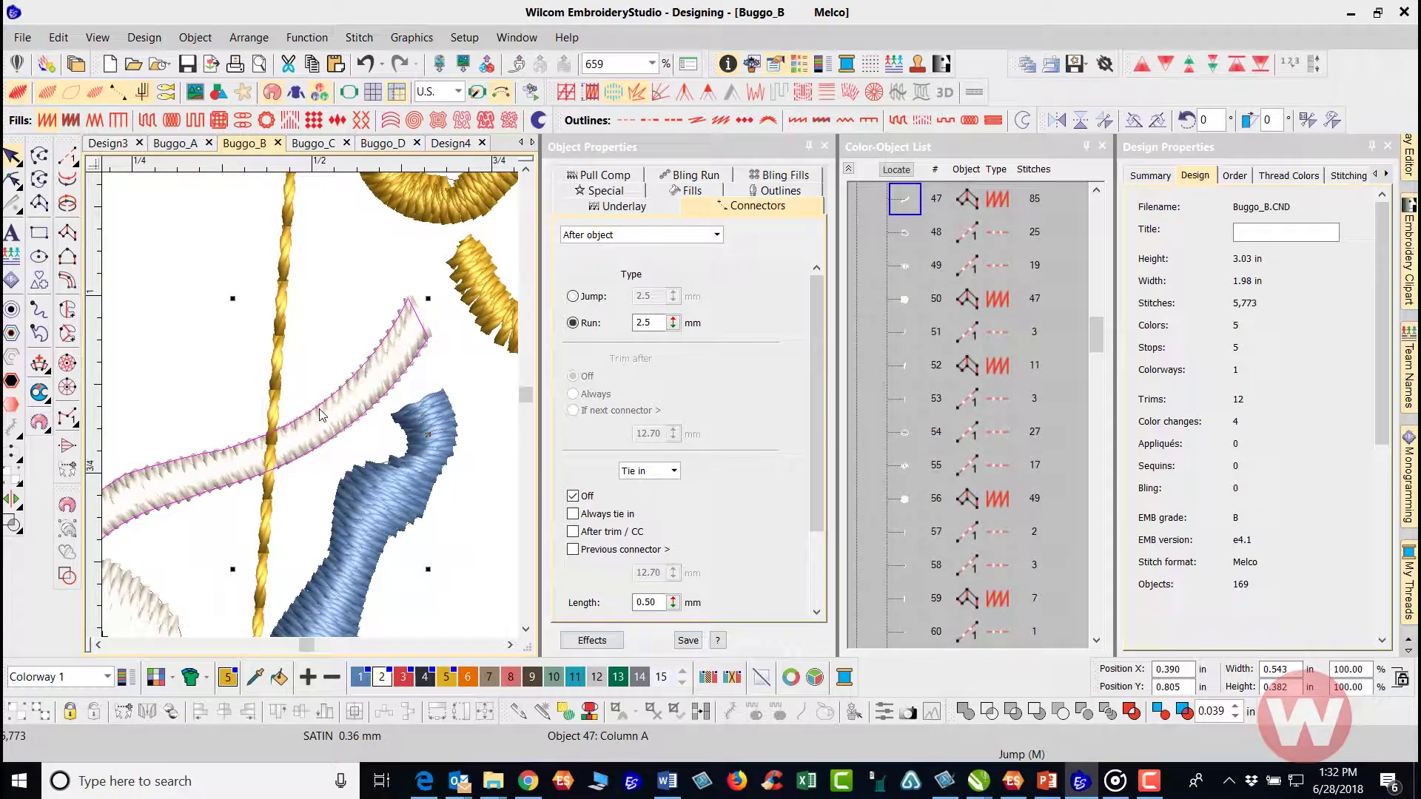
key("h")
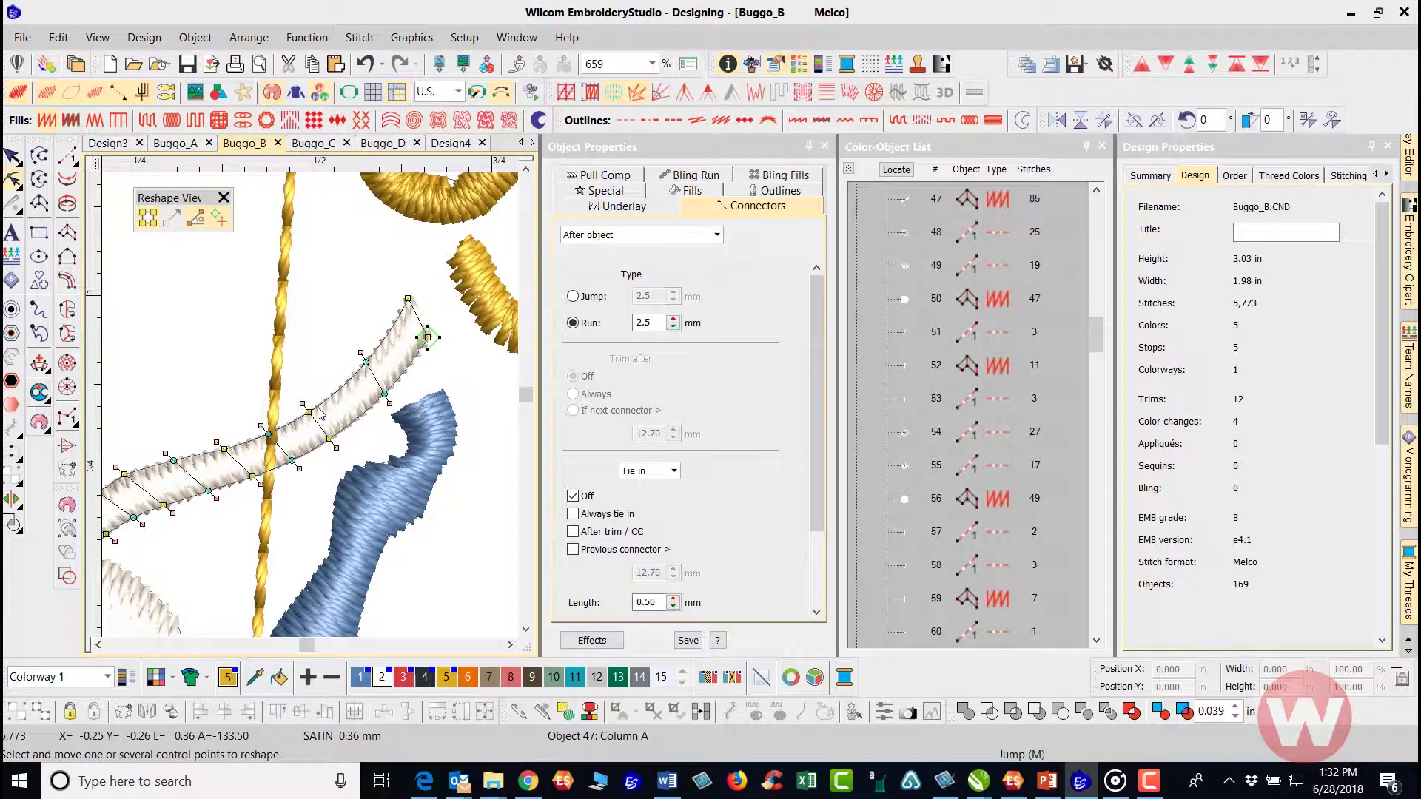
scroll(280, 487, "down", 2)
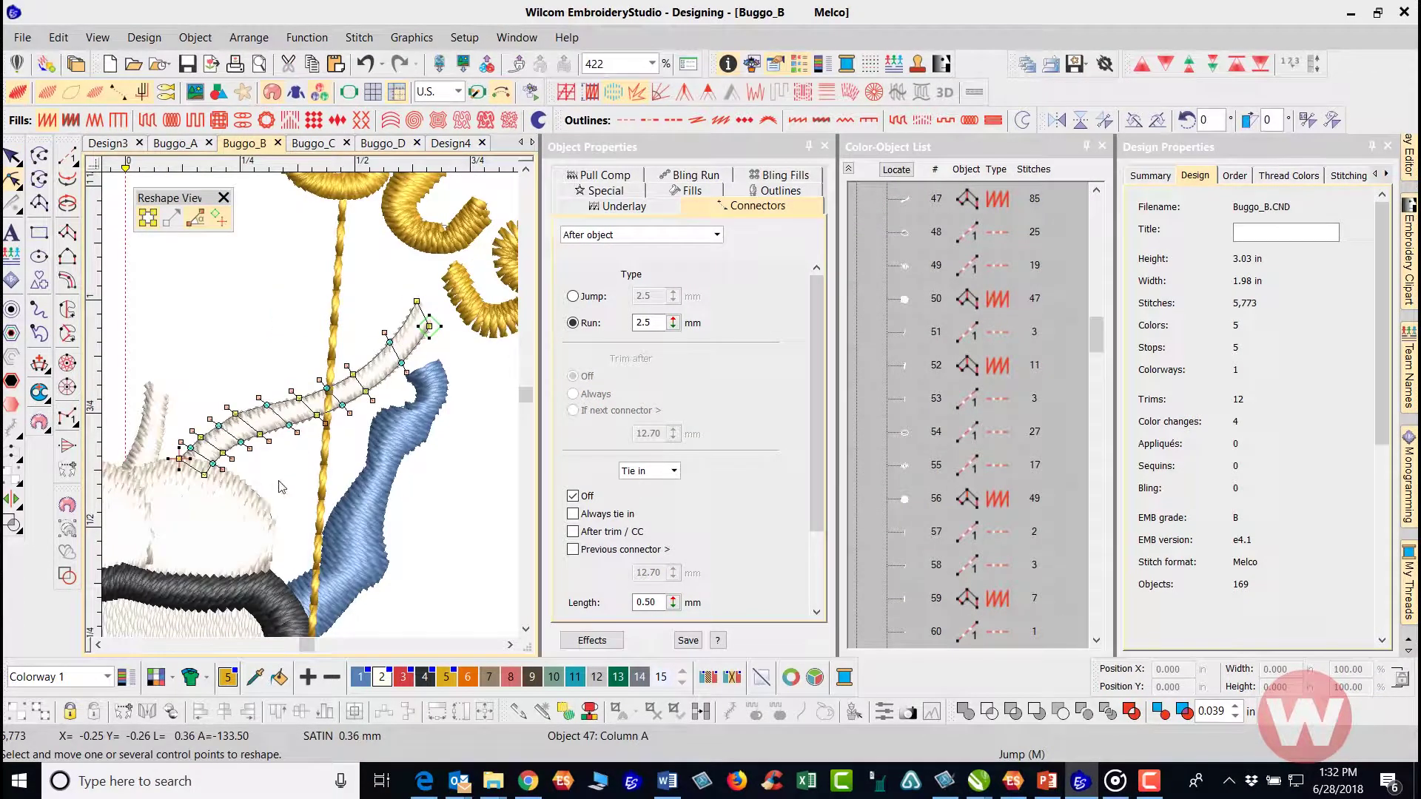
Select the upper blue leg beside the yellow connector, inspect its reshape points, and return to the Select tool.
left_click(392, 477)
scroll(296, 628, "up", 2)
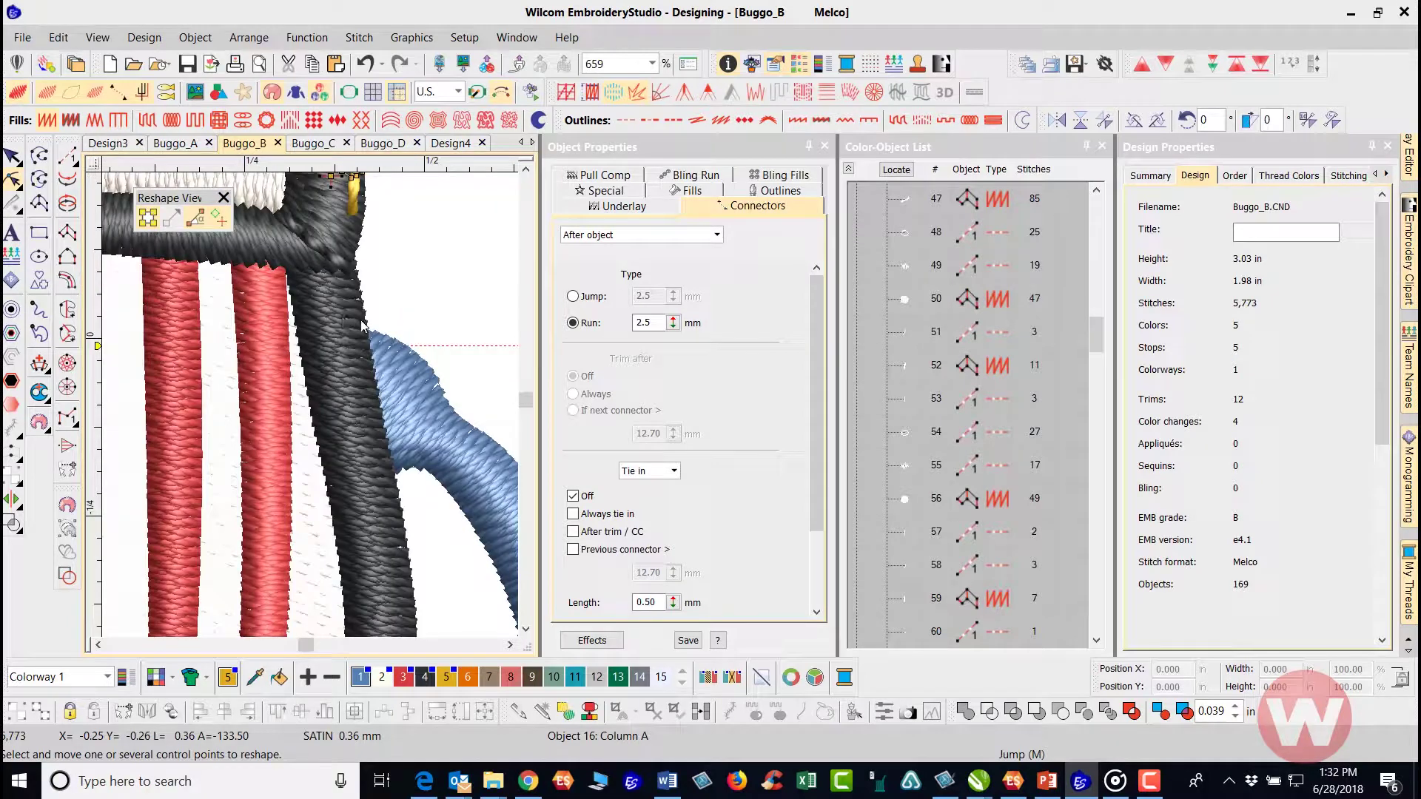
scroll(313, 405, "down", 2)
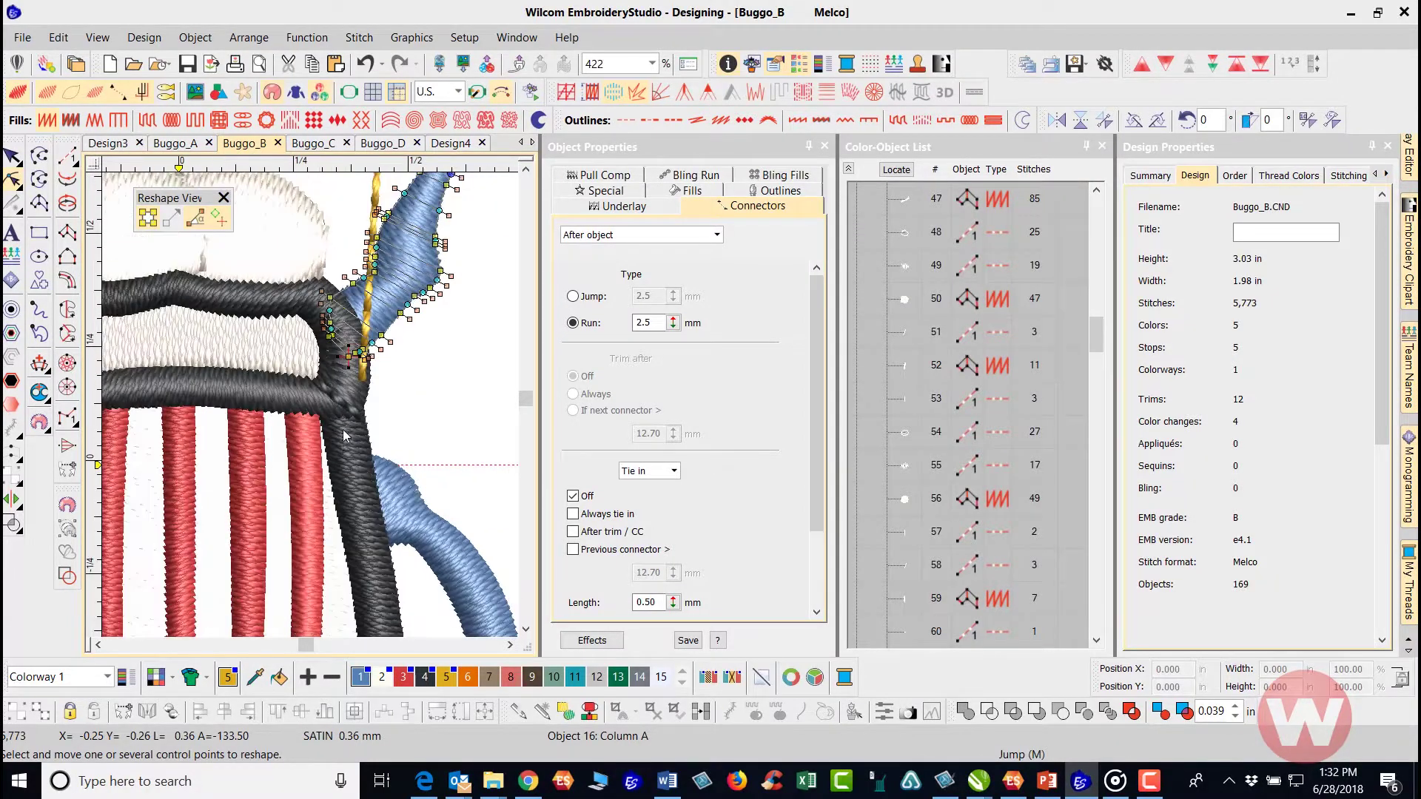
scroll(342, 425, "up", 2)
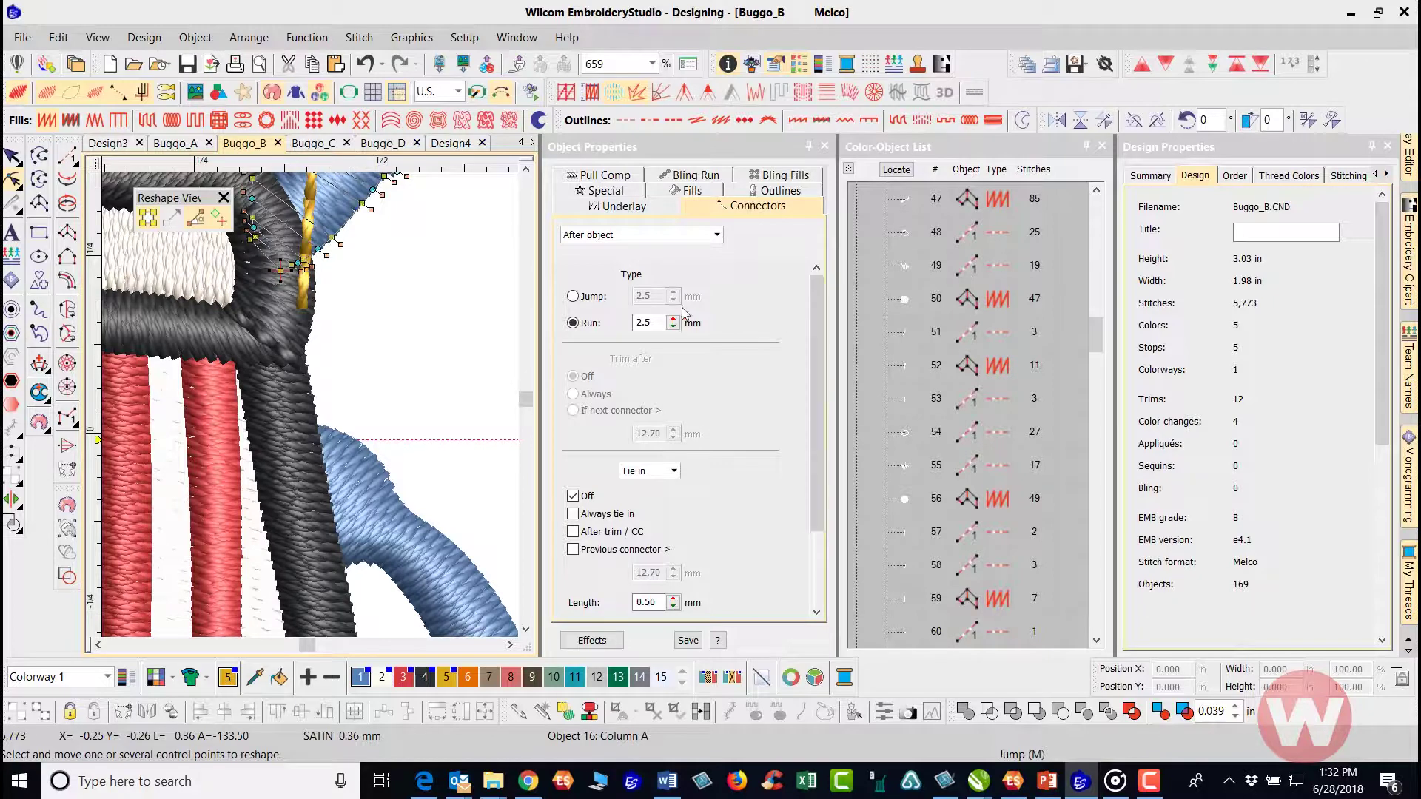
left_click(11, 156)
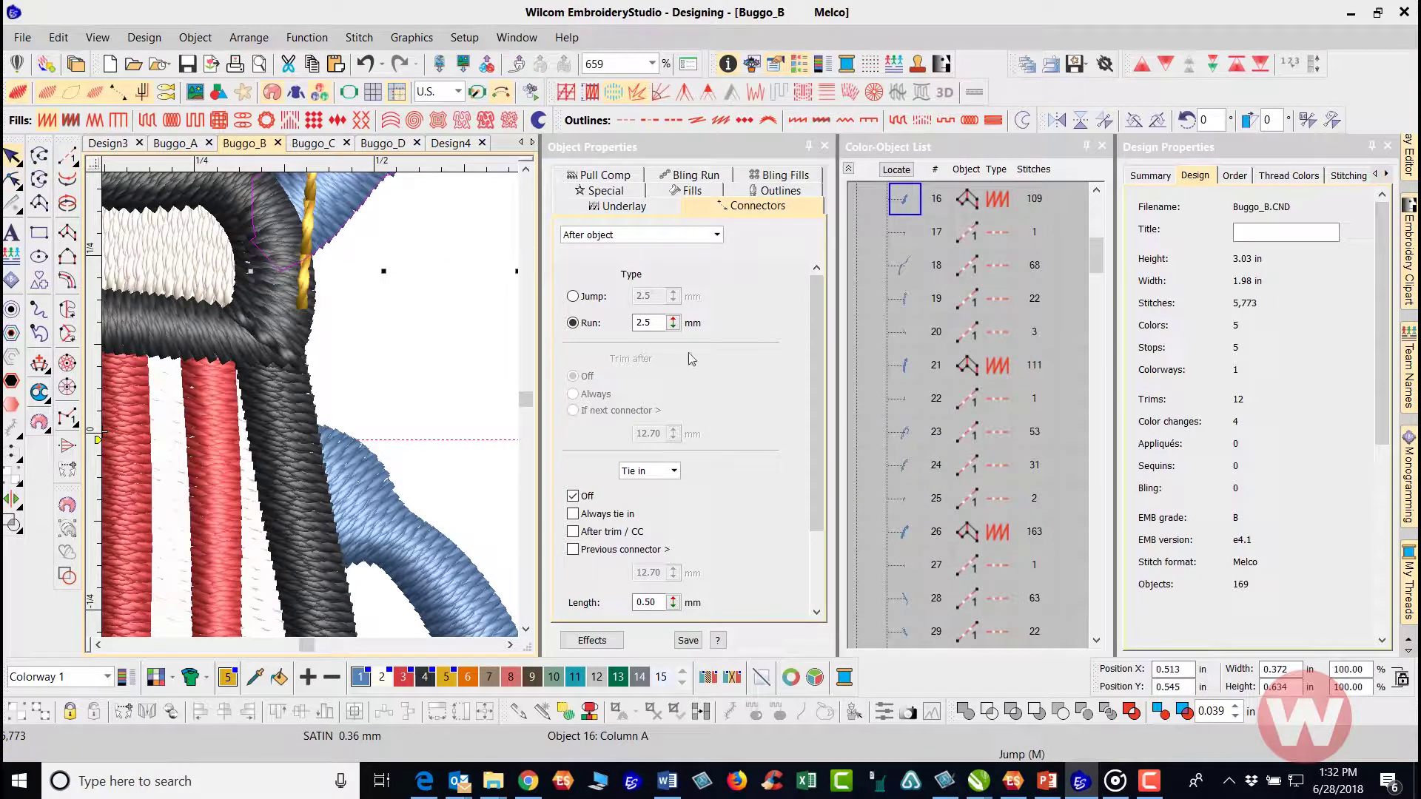
Enable the blue leg's tie-ins after trim / CC and for previous connectors over 2 mm, with a tie-in length of 1.00 mm.
scroll(814, 406, "down", 2)
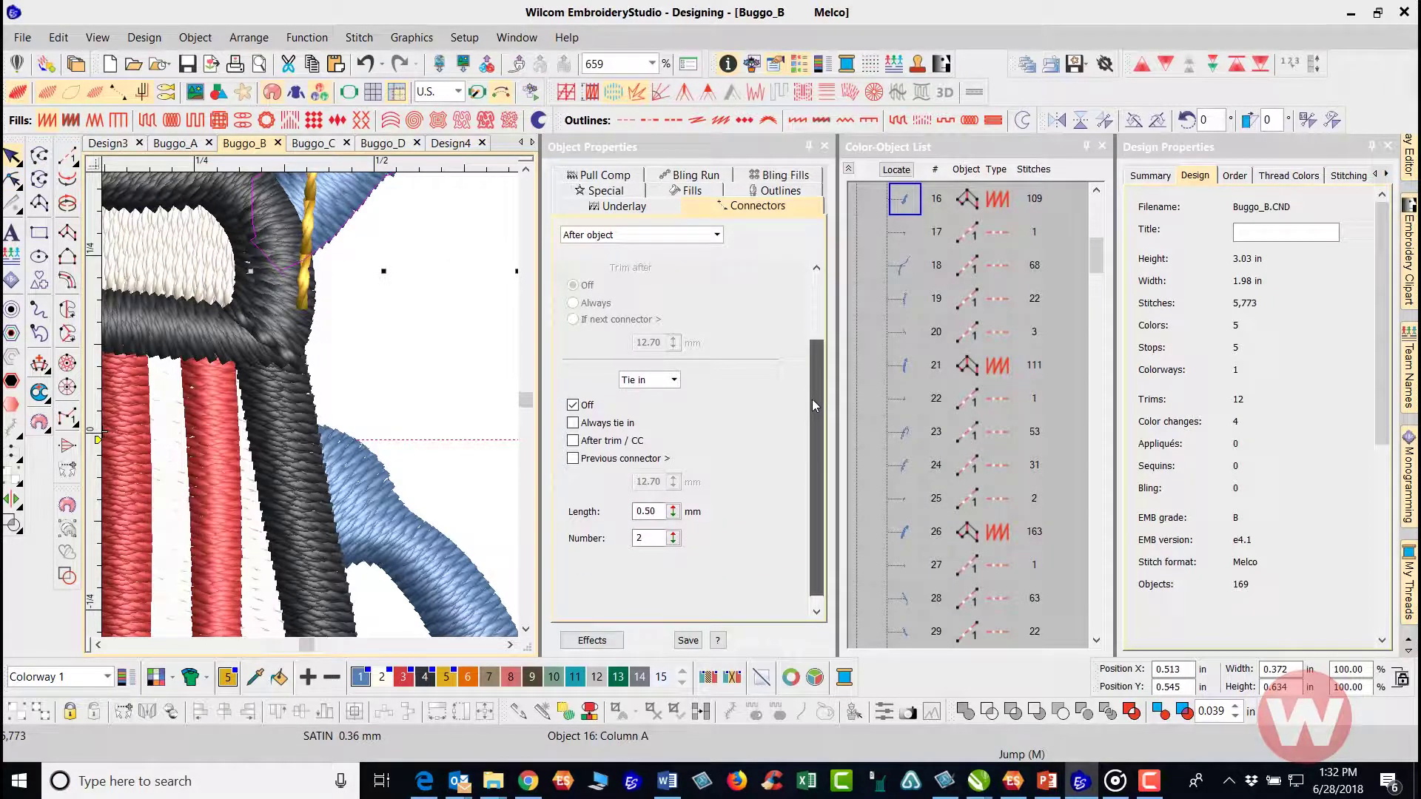
left_click_drag(813, 399, 811, 367)
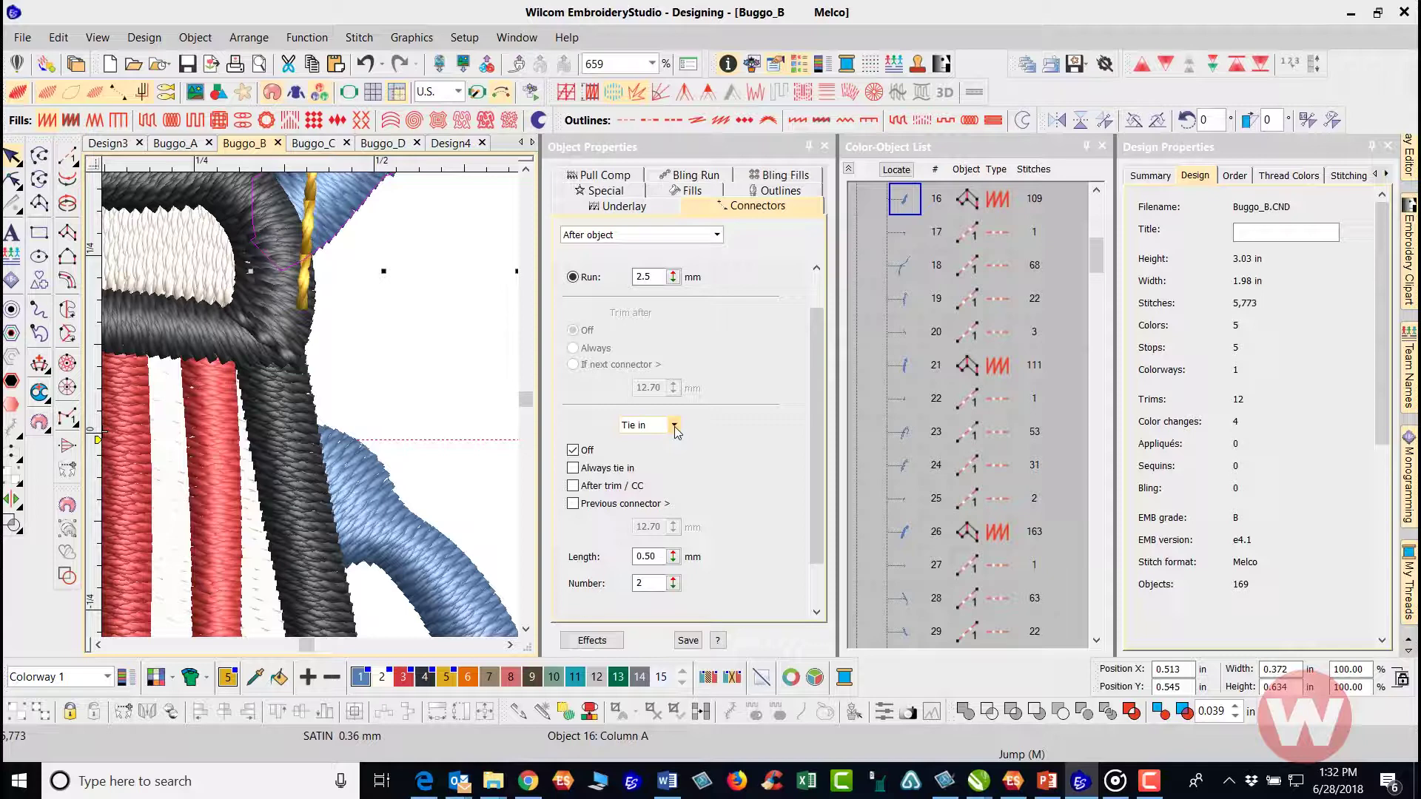
left_click(574, 488)
left_click(573, 506)
left_click_drag(663, 528, 620, 521)
type("2")
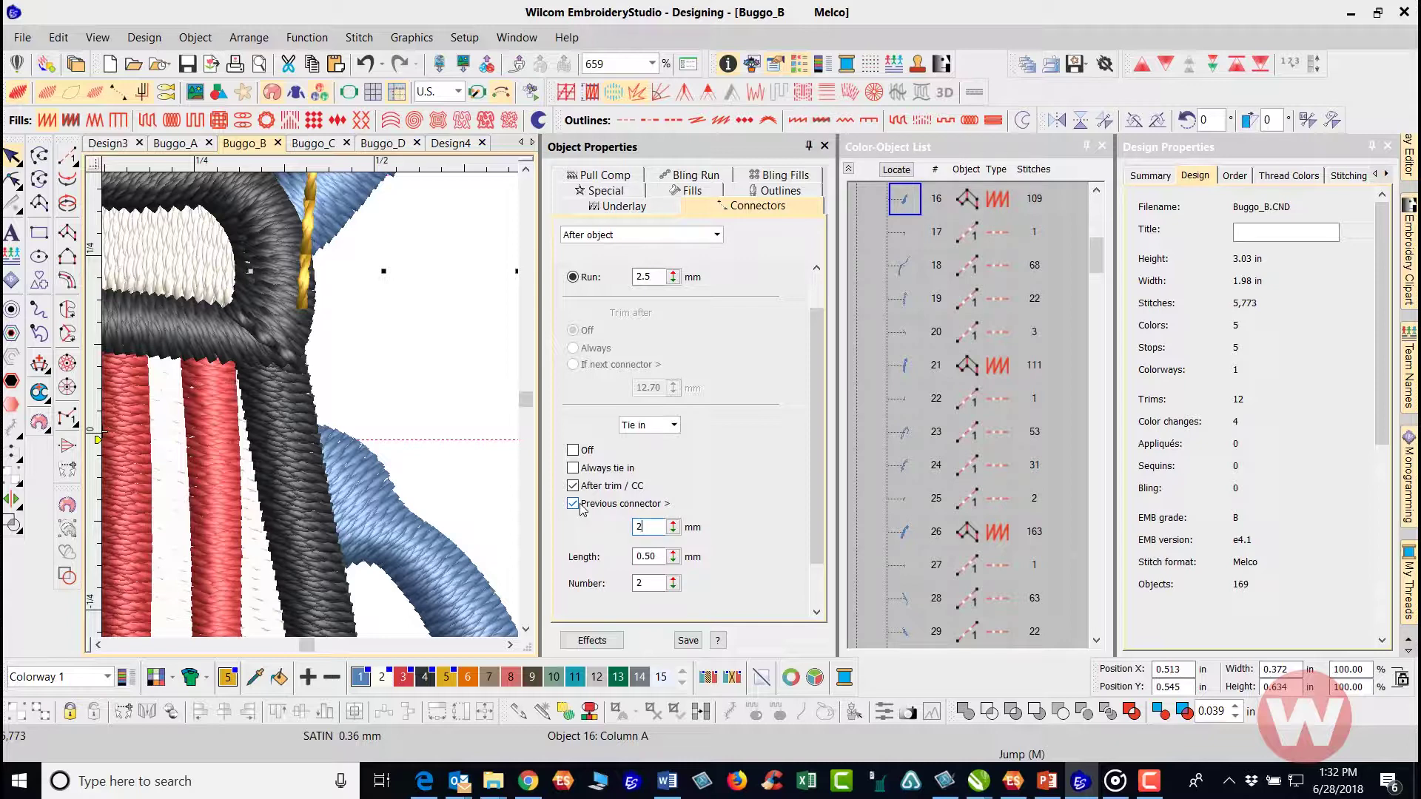
key("Return")
double_click(649, 556)
type("1.00")
key("Return")
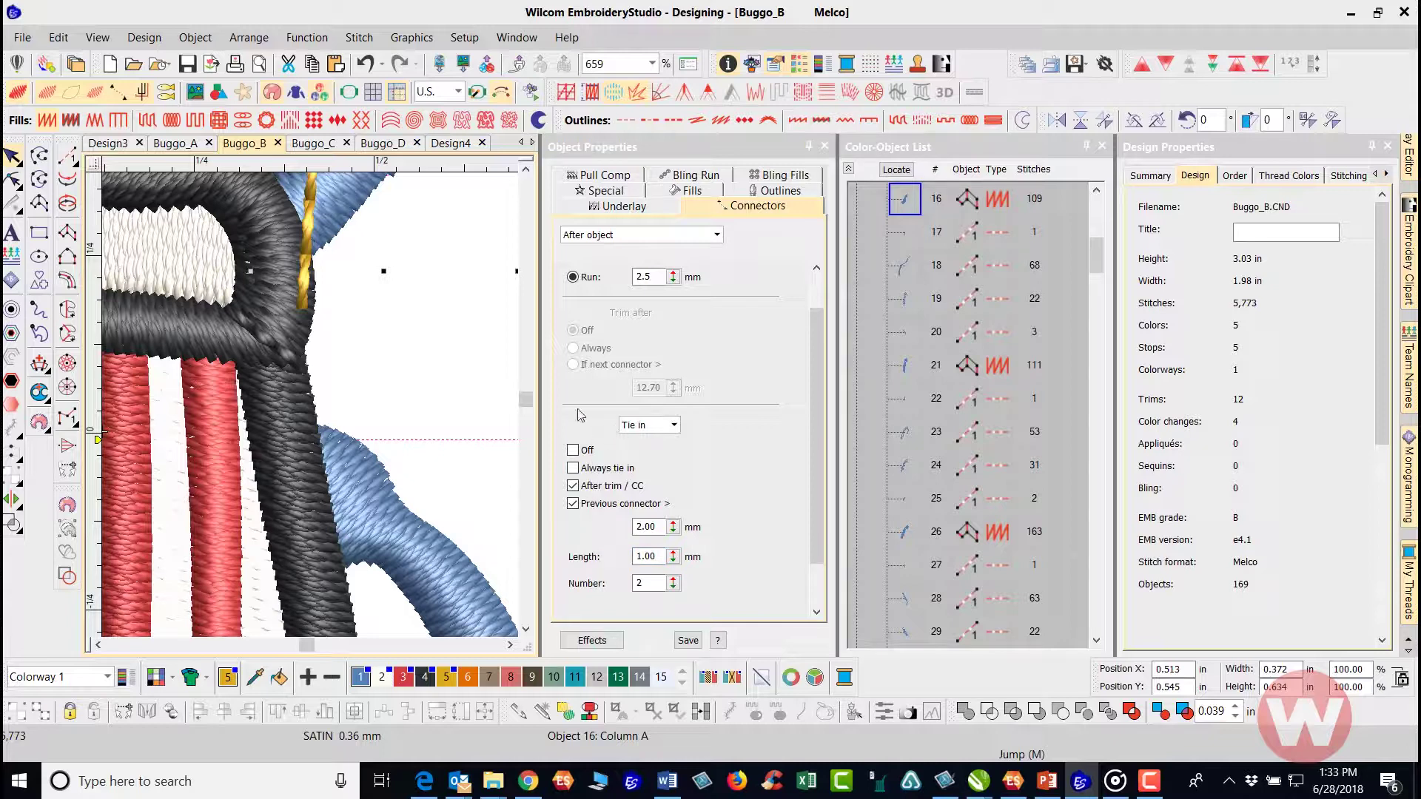
Clear the leg selection and select all objects in the Buggo_B design.
scroll(312, 411, "down", 2)
scroll(311, 412, "down", 4)
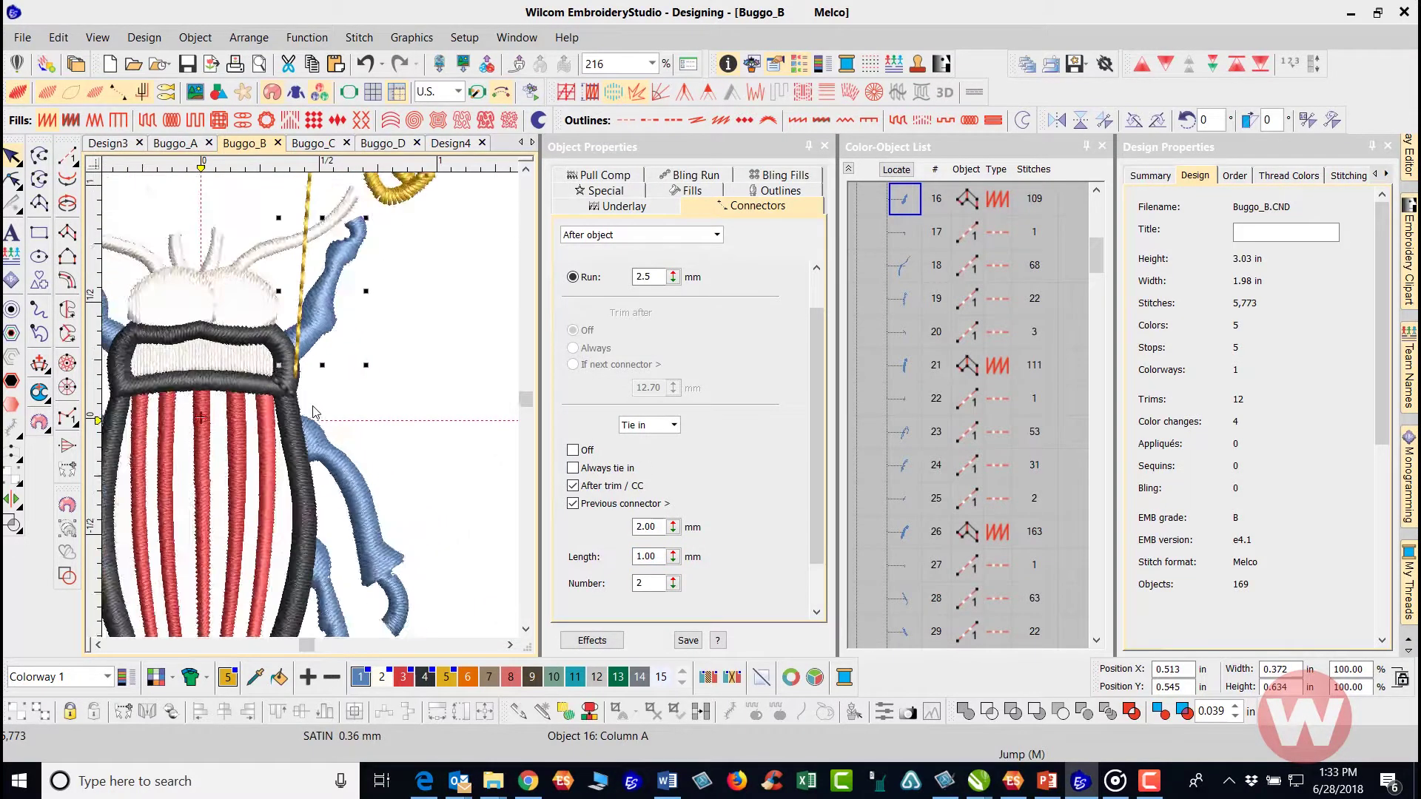
left_click(317, 403)
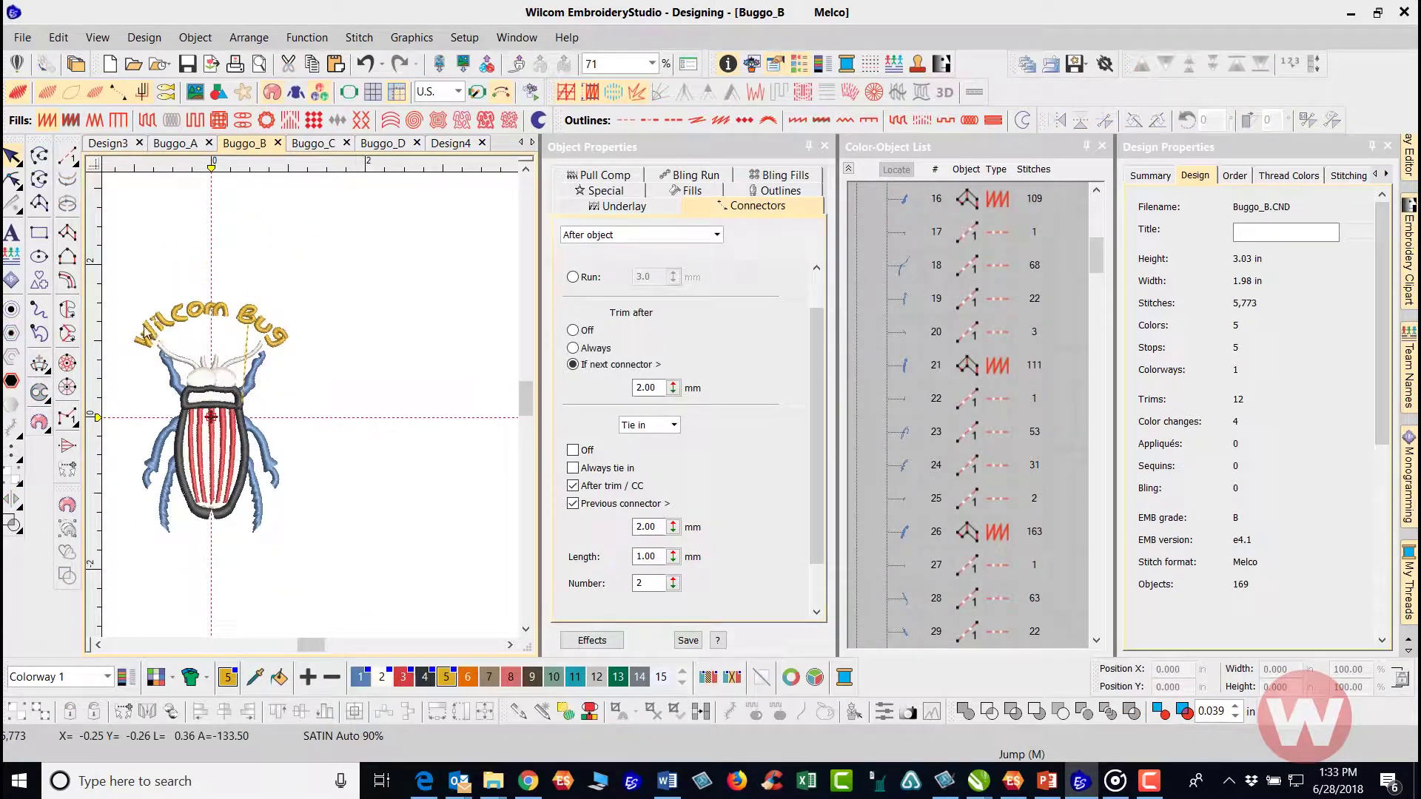
key("ctrl+a")
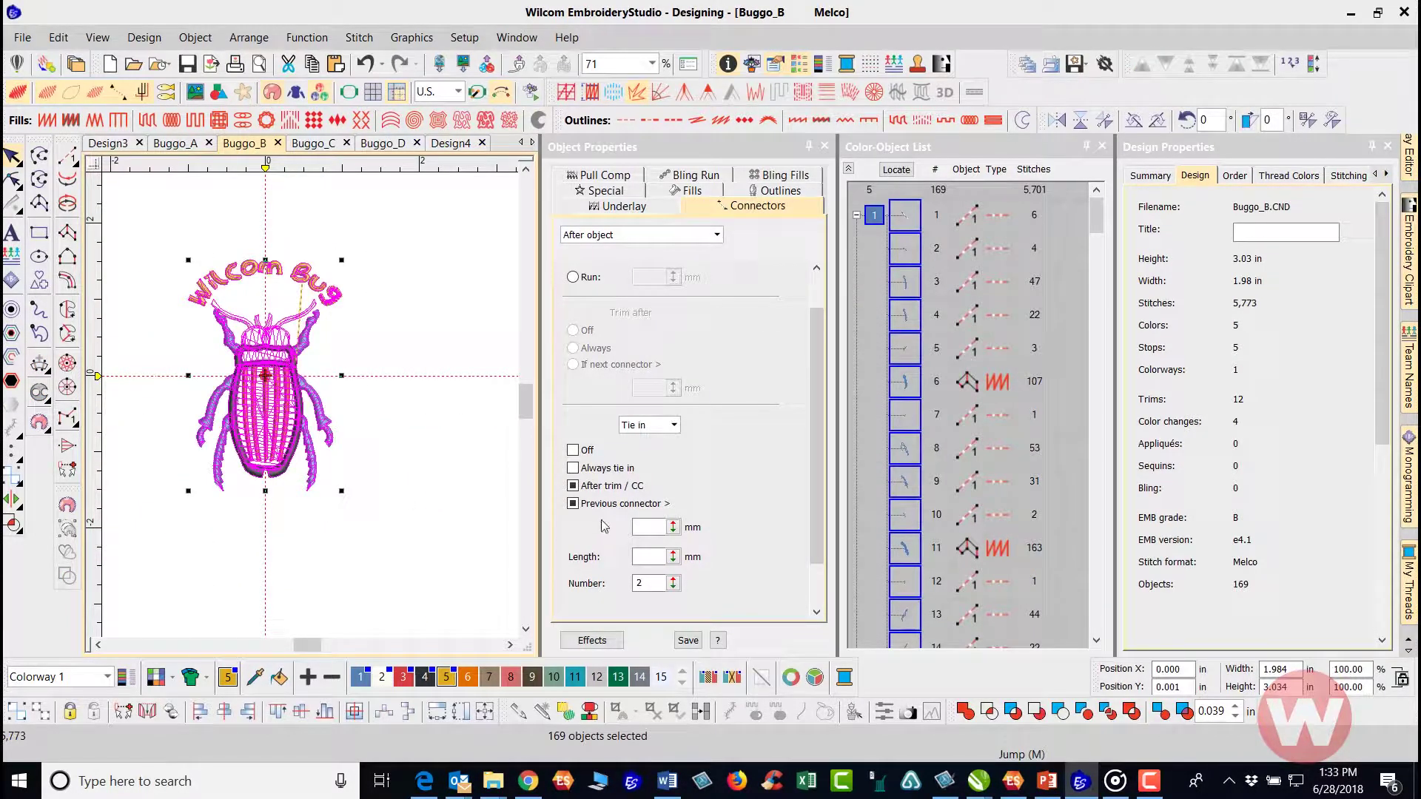
Try to apply the tie-in distance for previous connectors to all selected objects, and clear the selection.
left_click(649, 527)
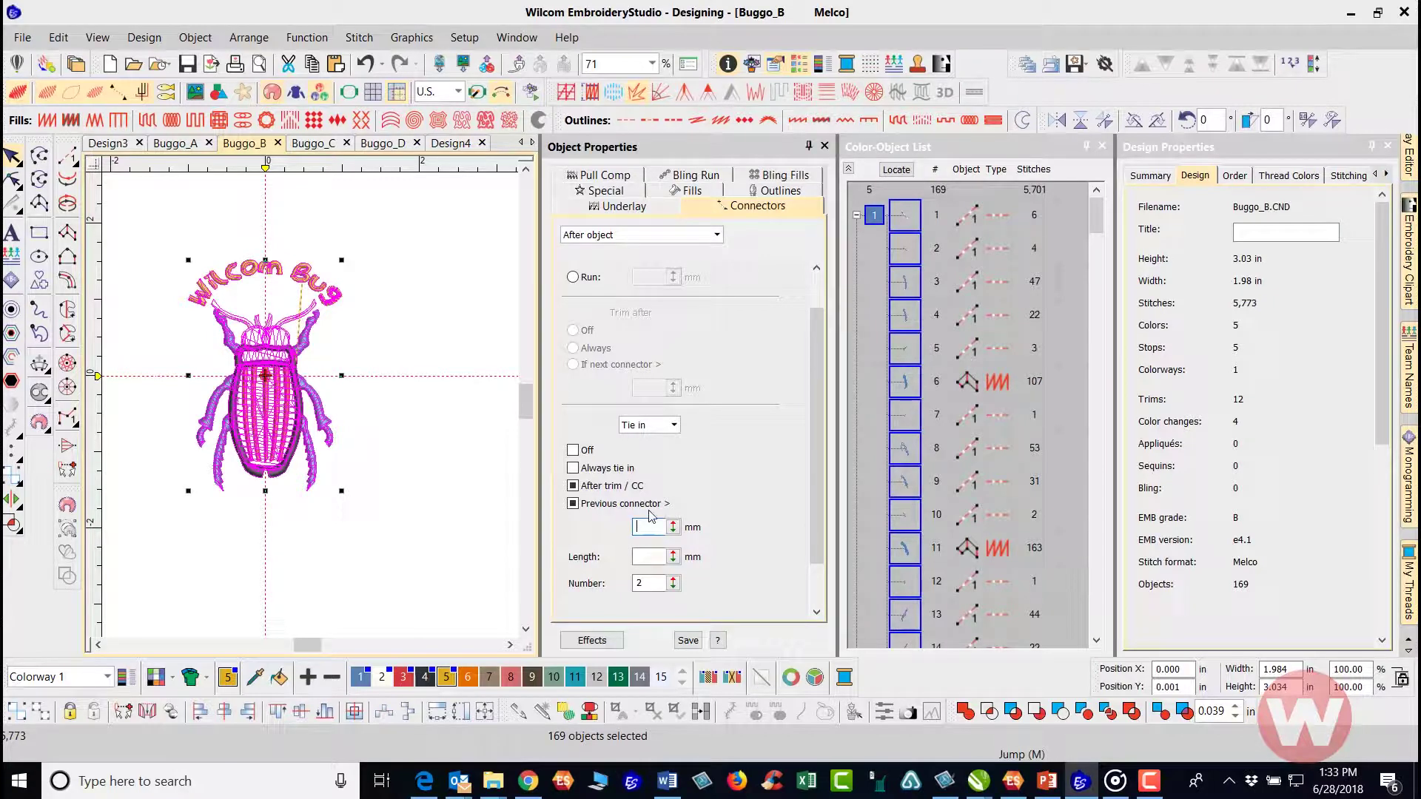
key("Return")
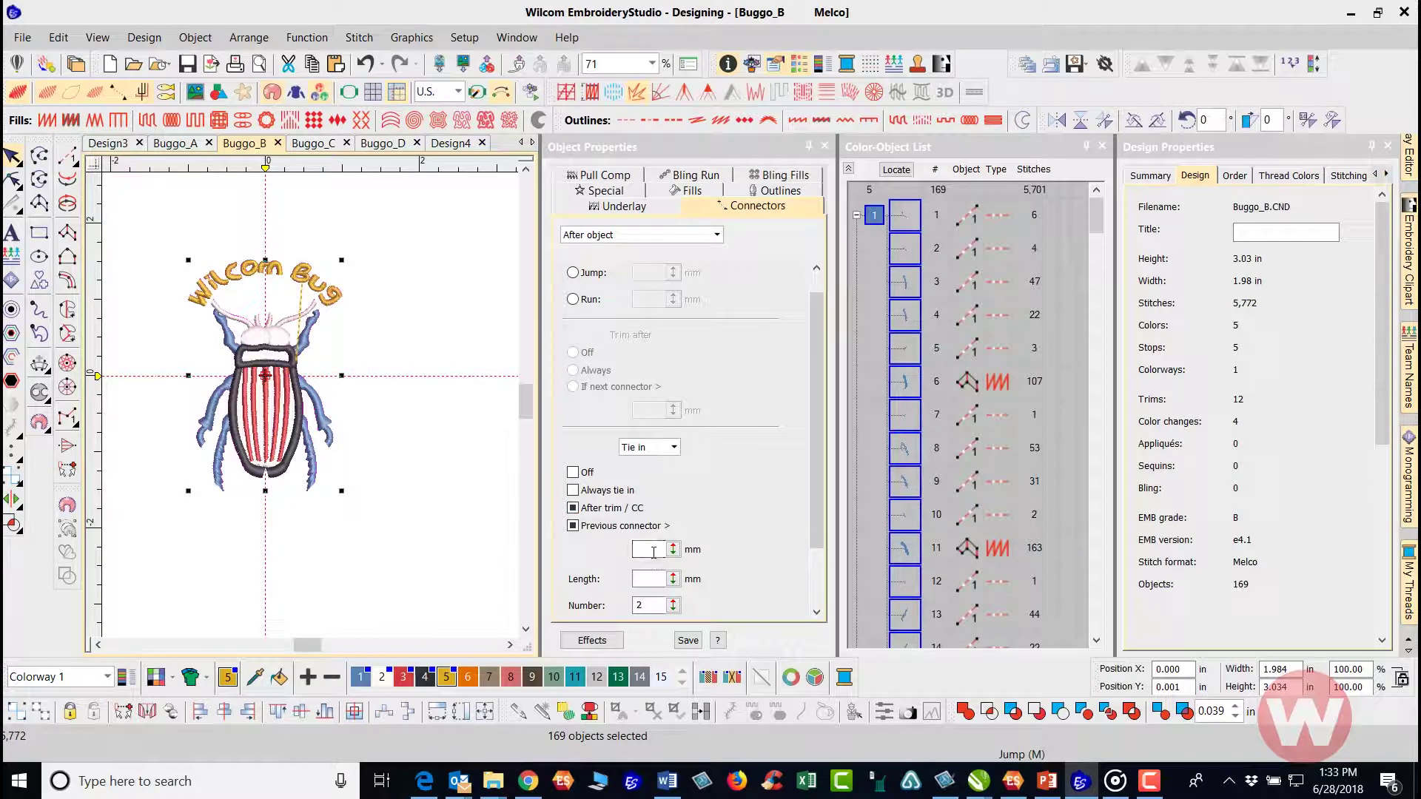
left_click(650, 551)
key("Return")
left_click(465, 436)
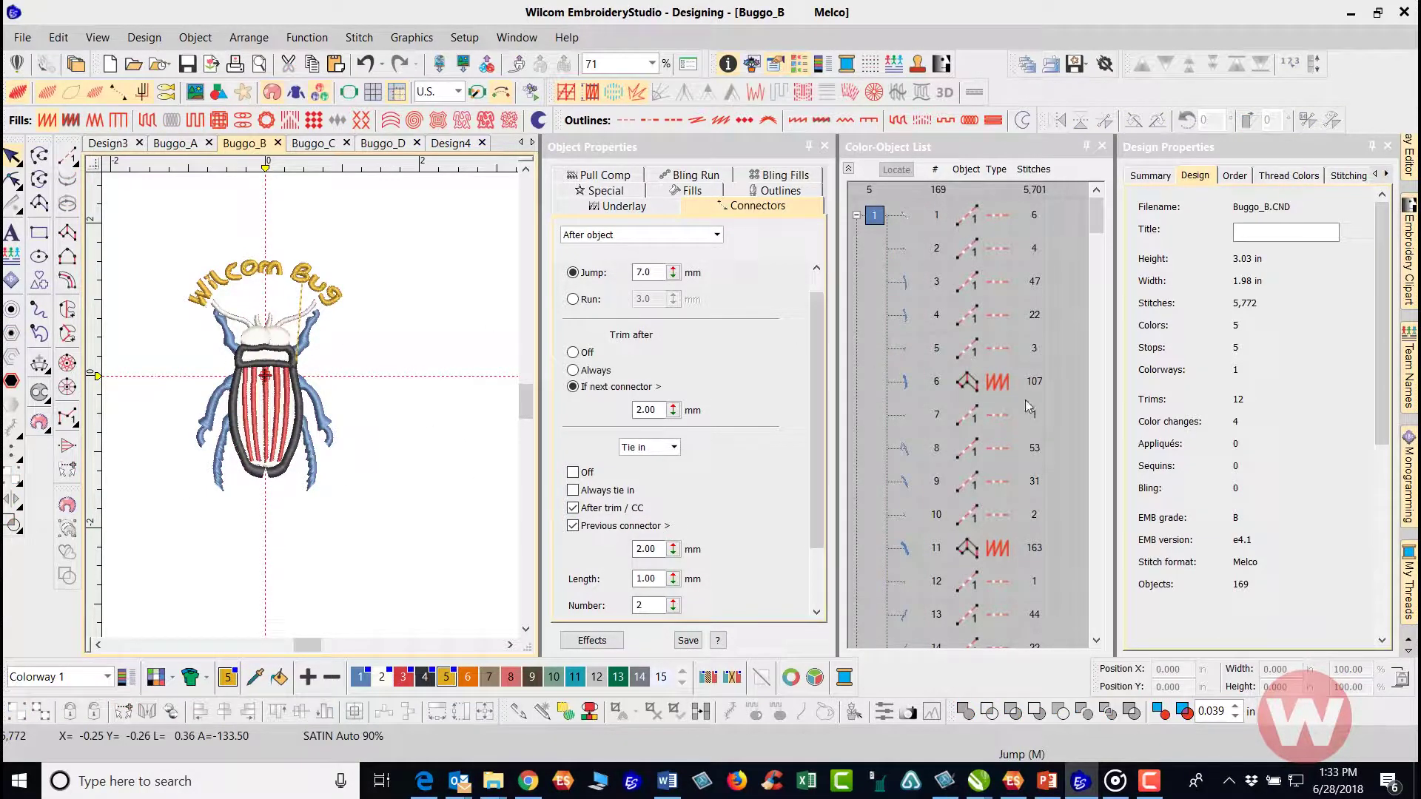
Select all color 5 lettering objects and enable tie-ins after trim / CC and for previous connectors over 2.00 mm, with length 1.00 mm.
left_click_drag(1097, 222, 1077, 498)
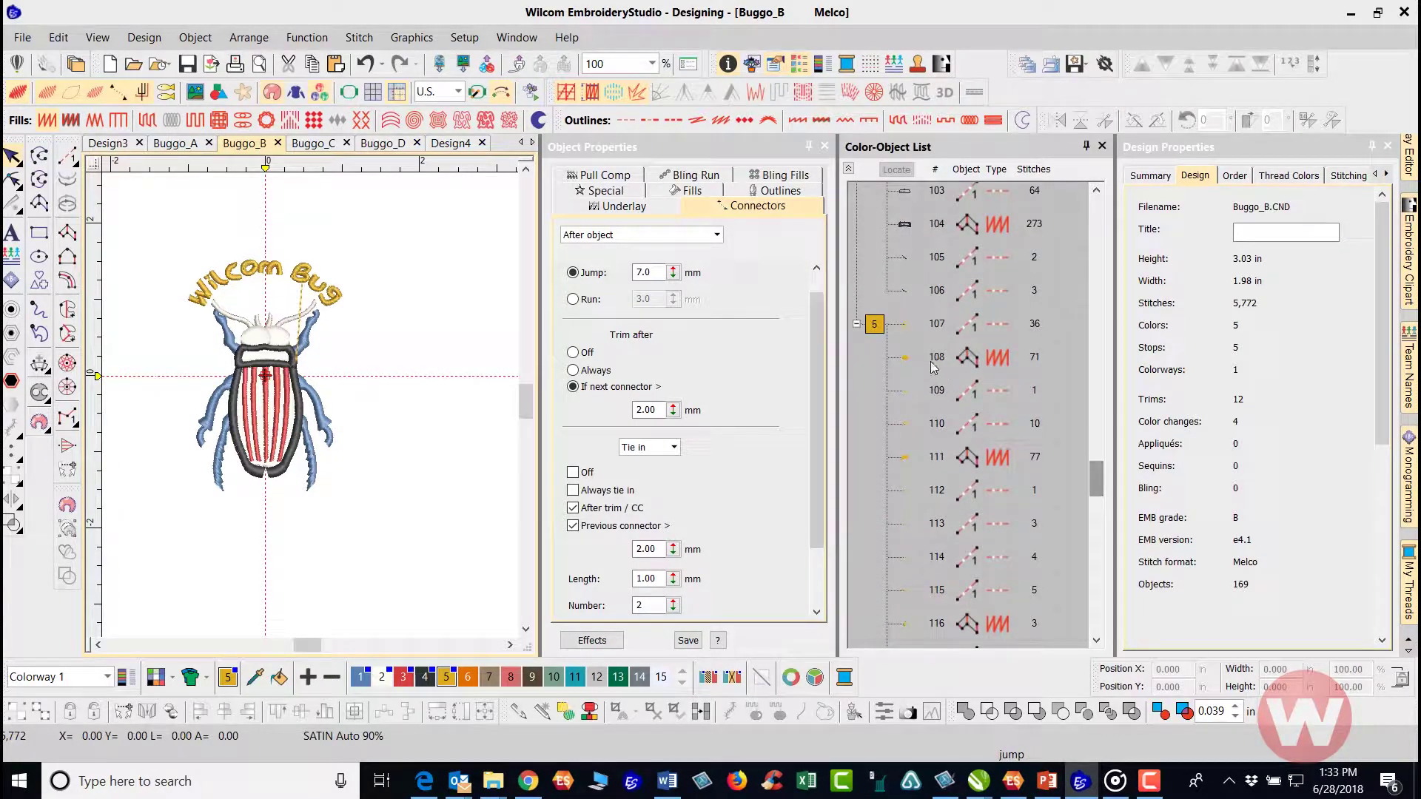
left_click(873, 324)
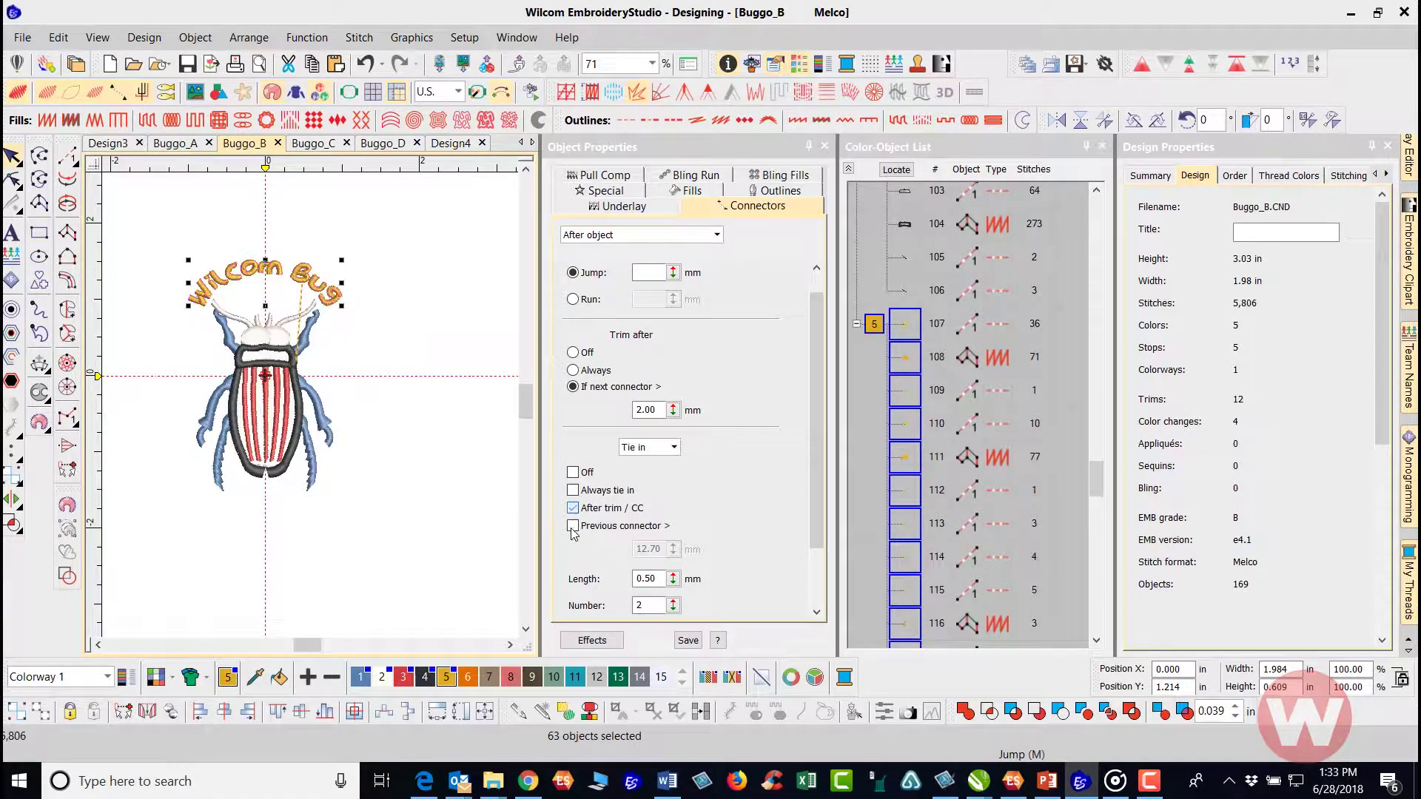
left_click(572, 508)
left_click(573, 525)
double_click(662, 550)
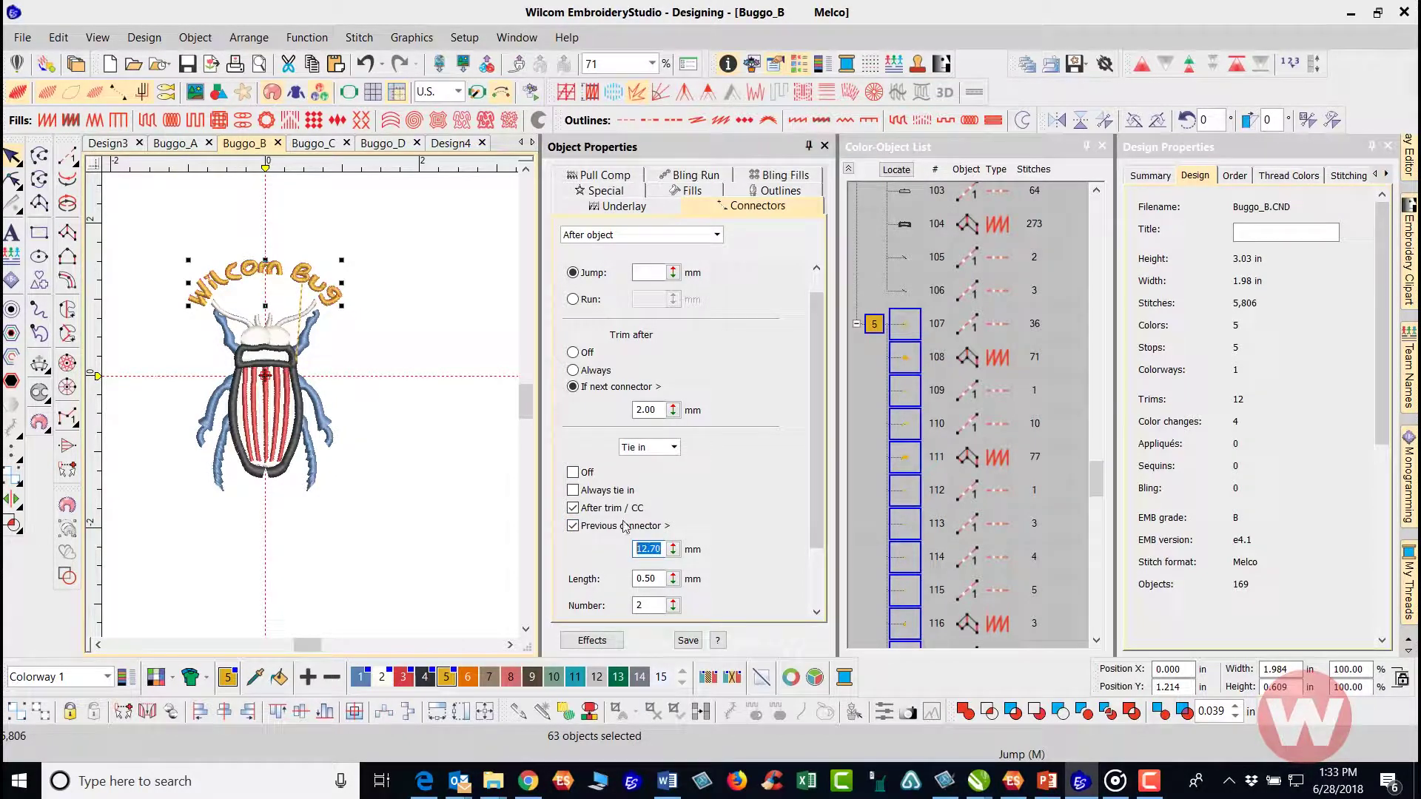
type("2.00")
key("Return")
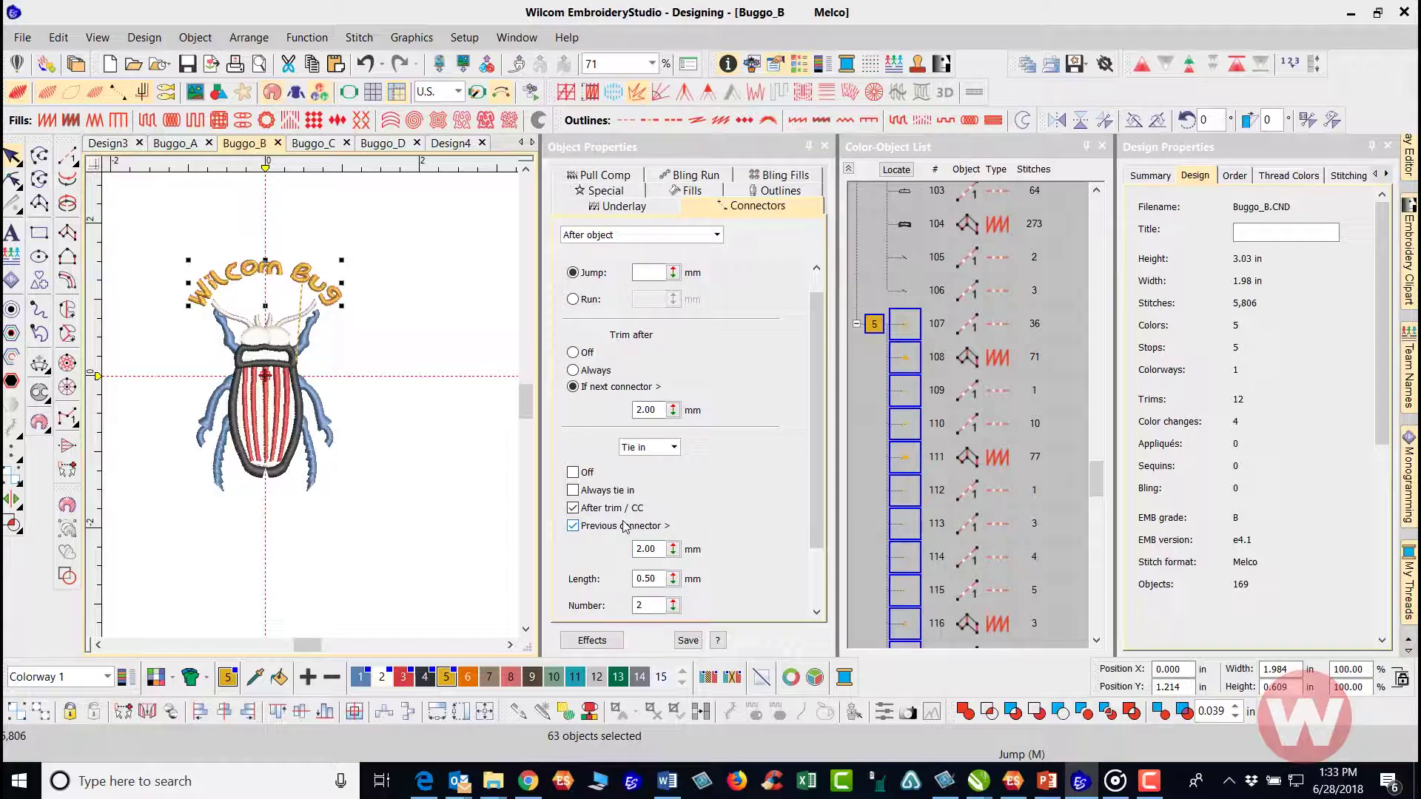
double_click(645, 584)
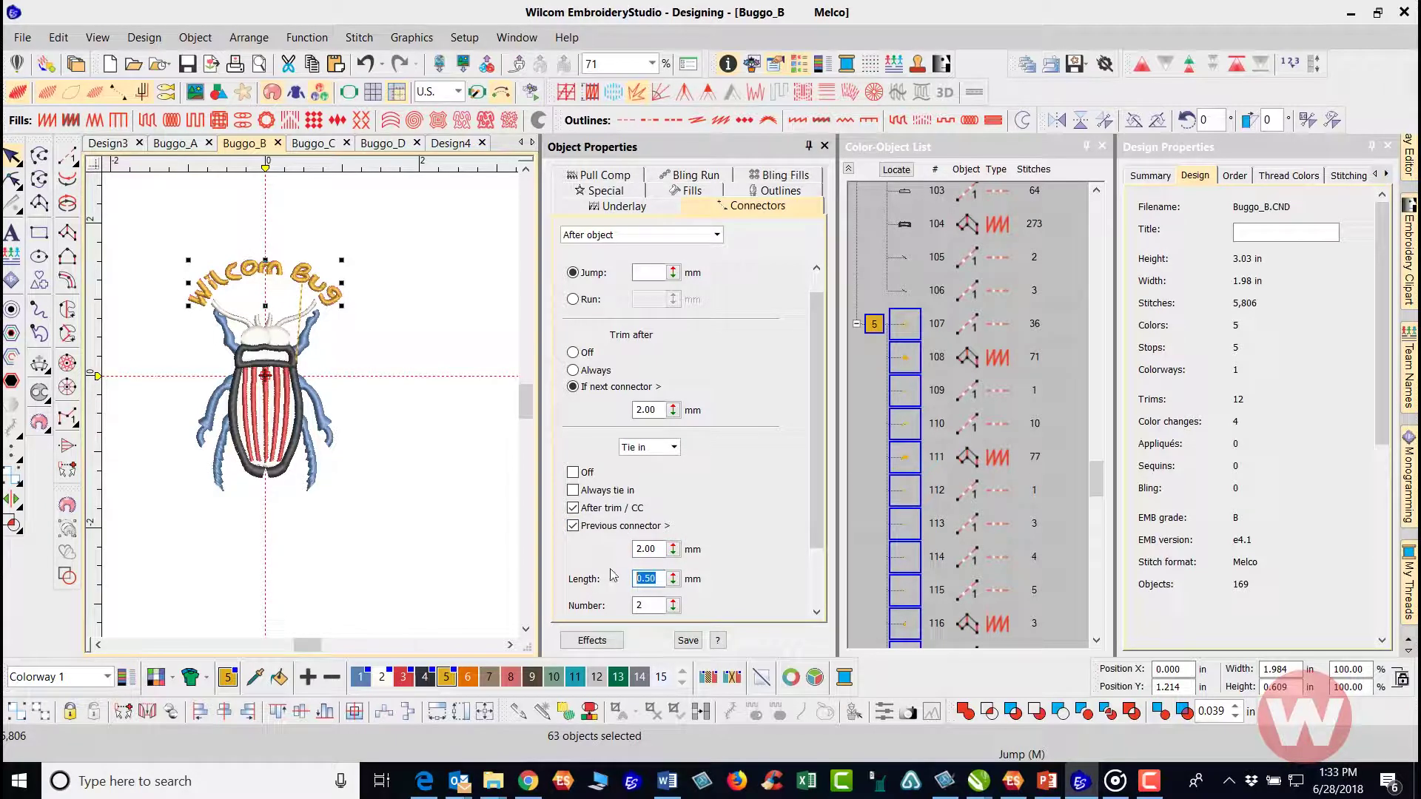
type("1.00")
key("Return")
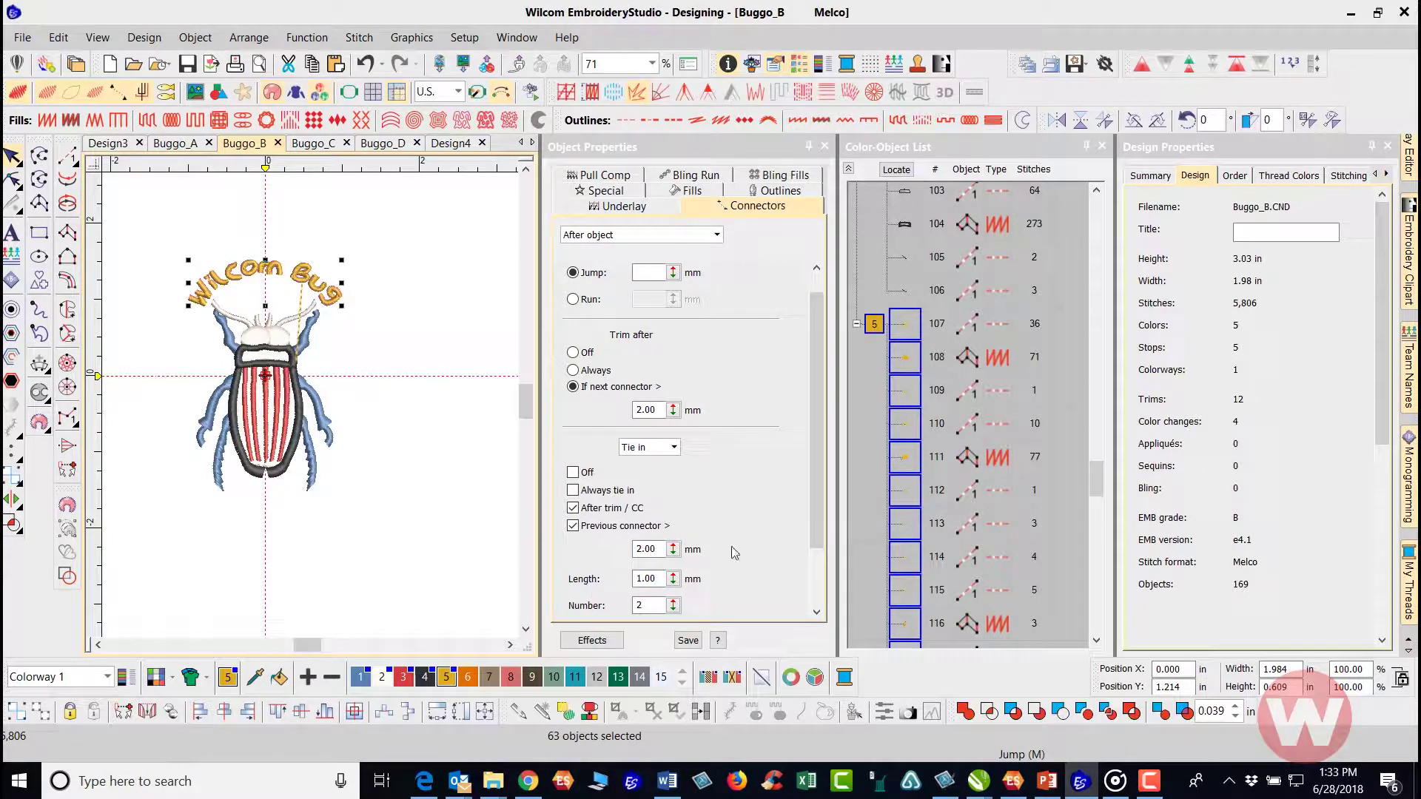
Enable the color 5 lettering's tie-offs before trim / CC and for next connectors over 2.00 mm.
mouse_move(817, 467)
left_mouse_down()
mouse_move(817, 522)
mouse_move(816, 449)
left_mouse_up()
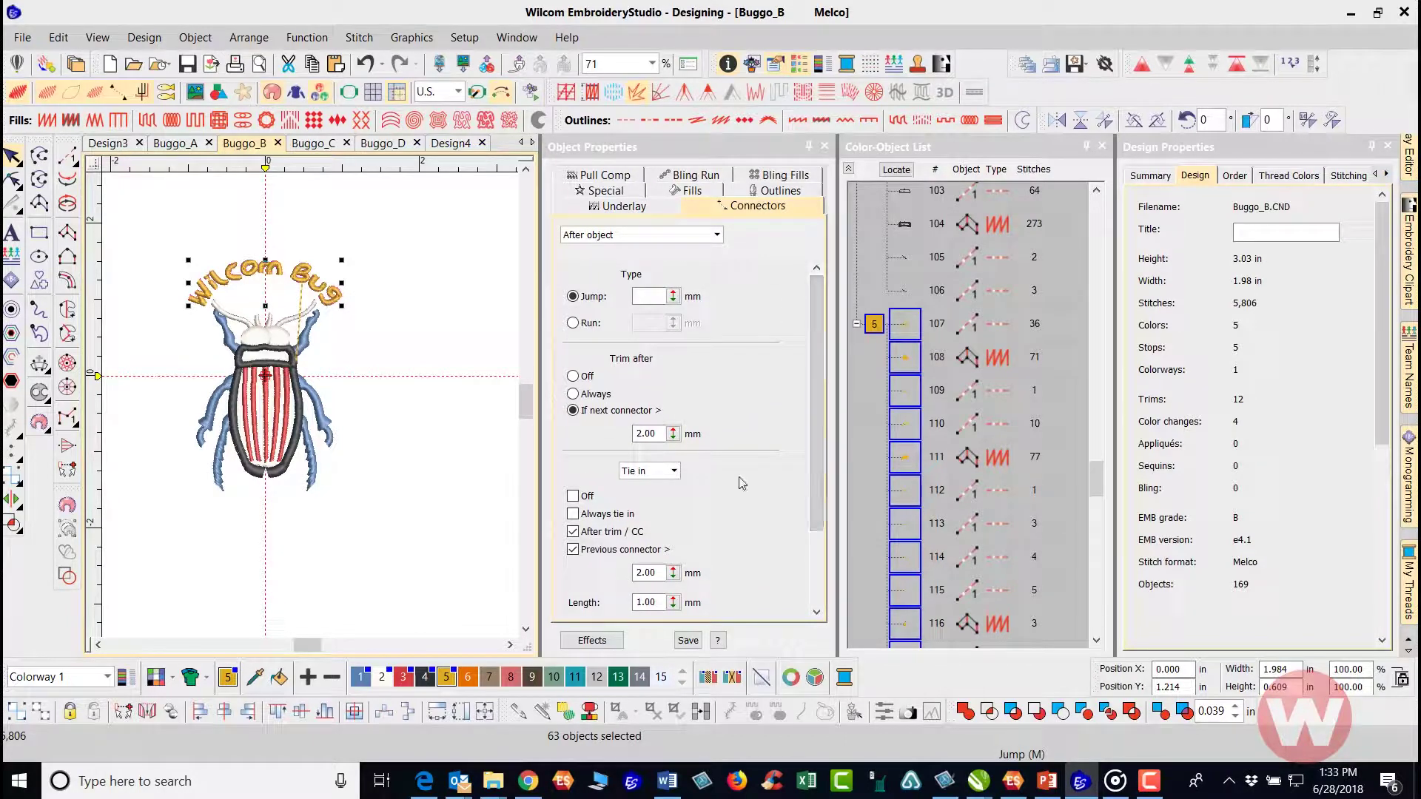
left_click(674, 471)
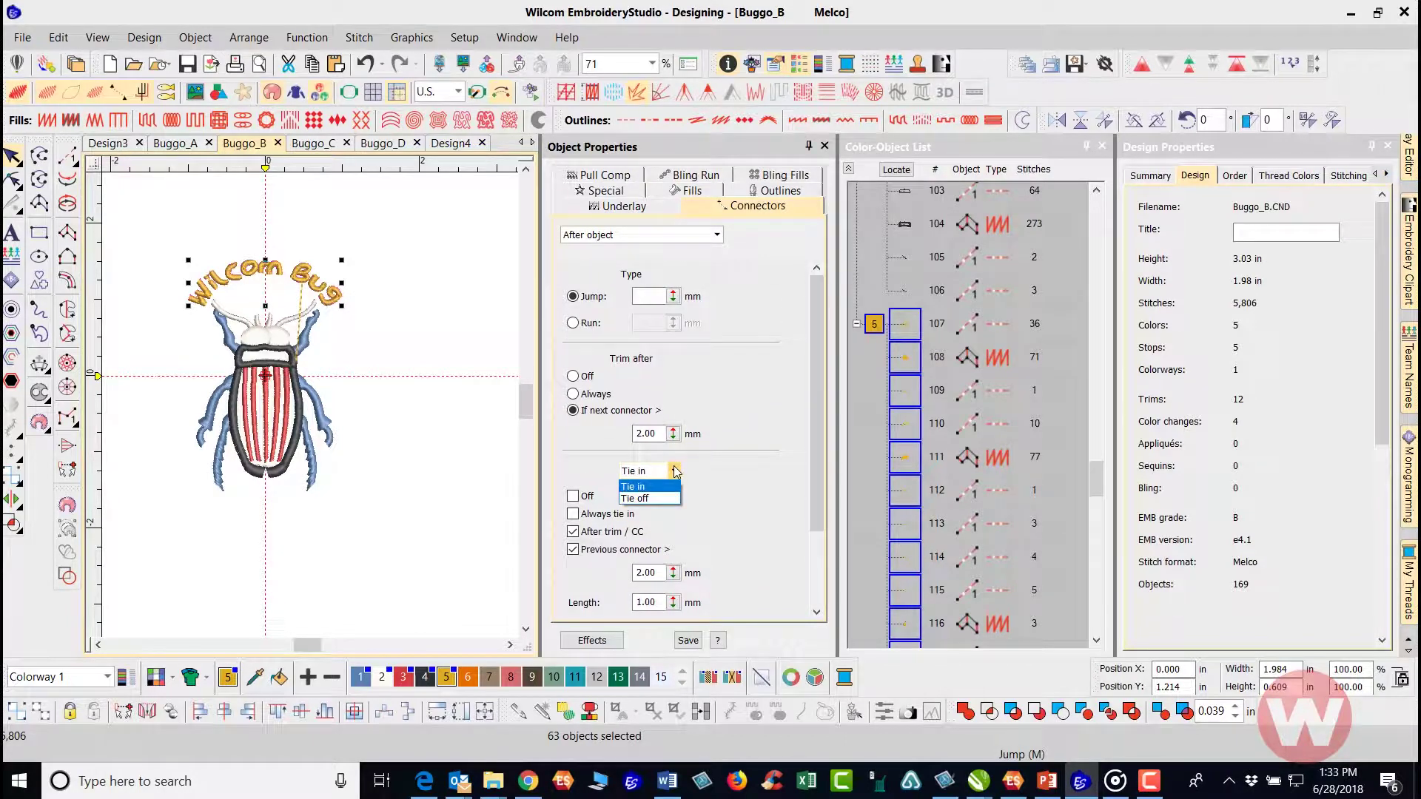
left_click(663, 498)
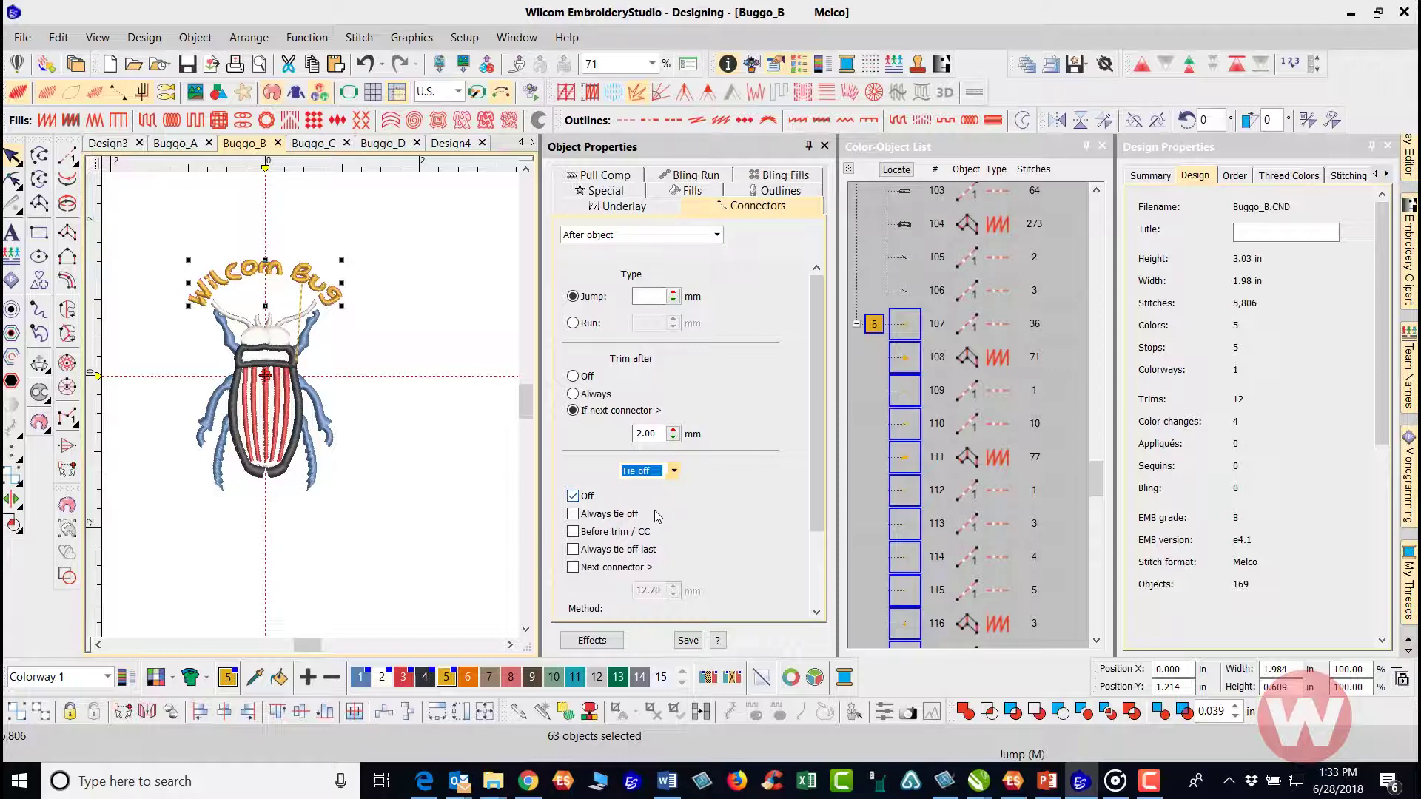
left_click(573, 531)
left_click(572, 567)
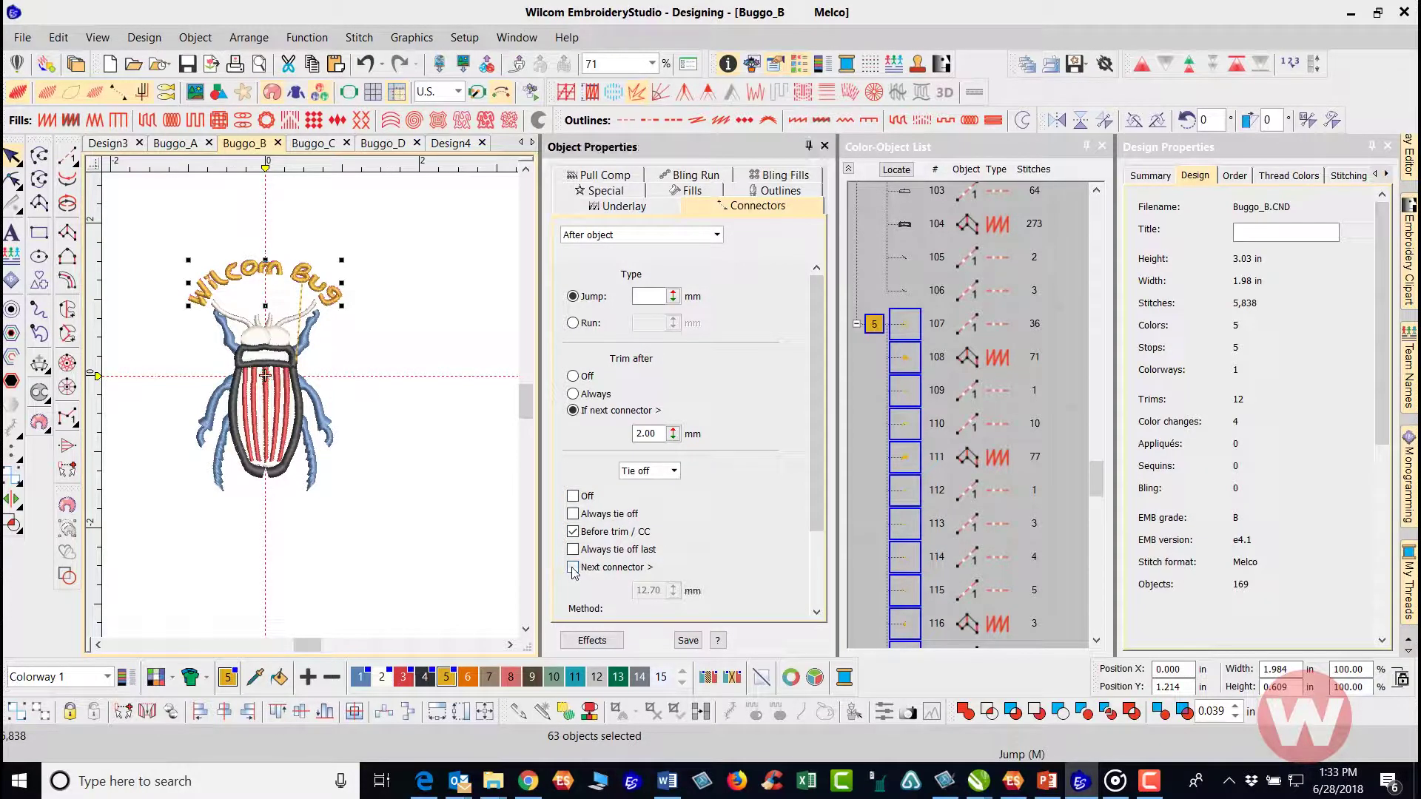
double_click(663, 594)
type("2.00")
key("Return")
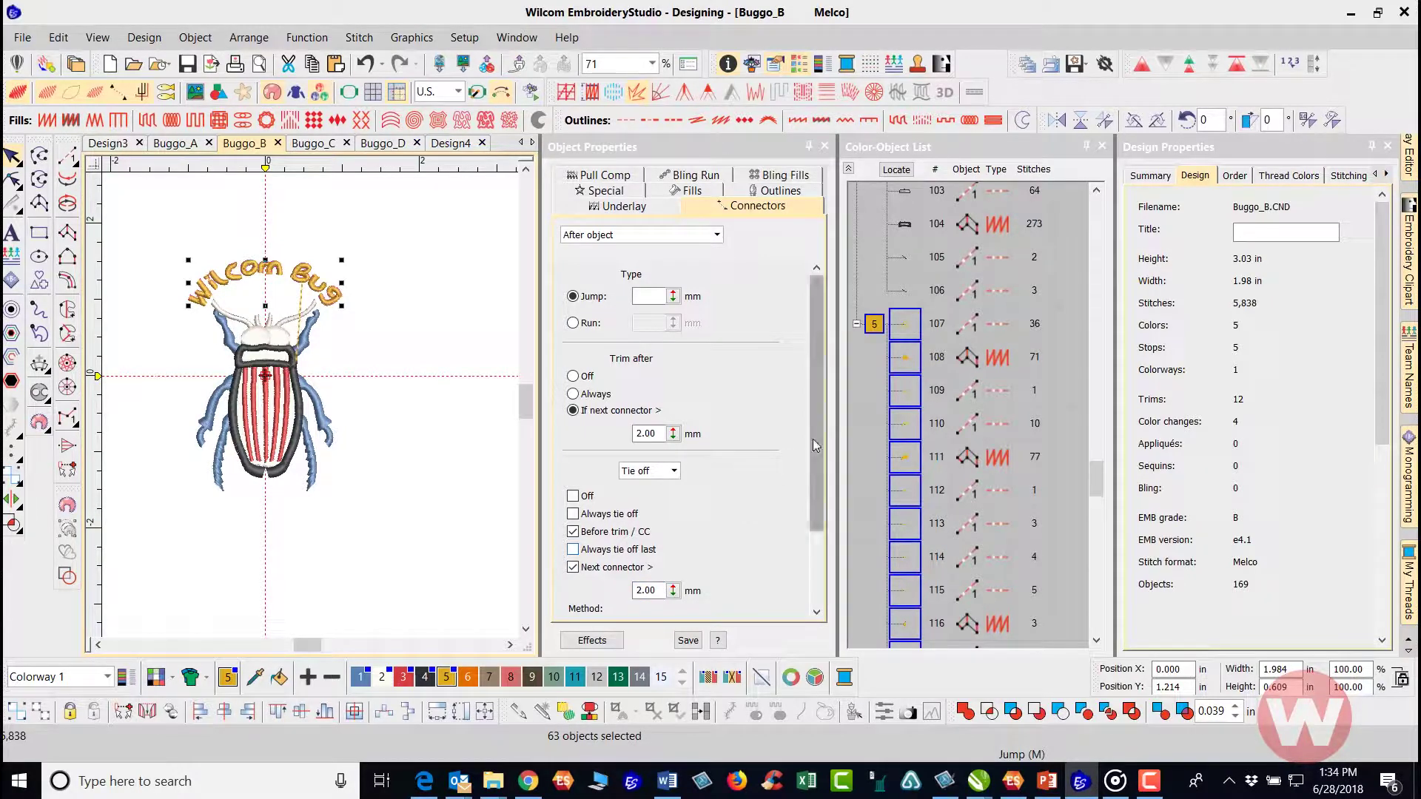
Set the lettering's tie-off length to 1.00 mm, clear the selection and check the yellow connector below the B.
scroll(806, 511, "down", 2)
scroll(807, 510, "down", 1)
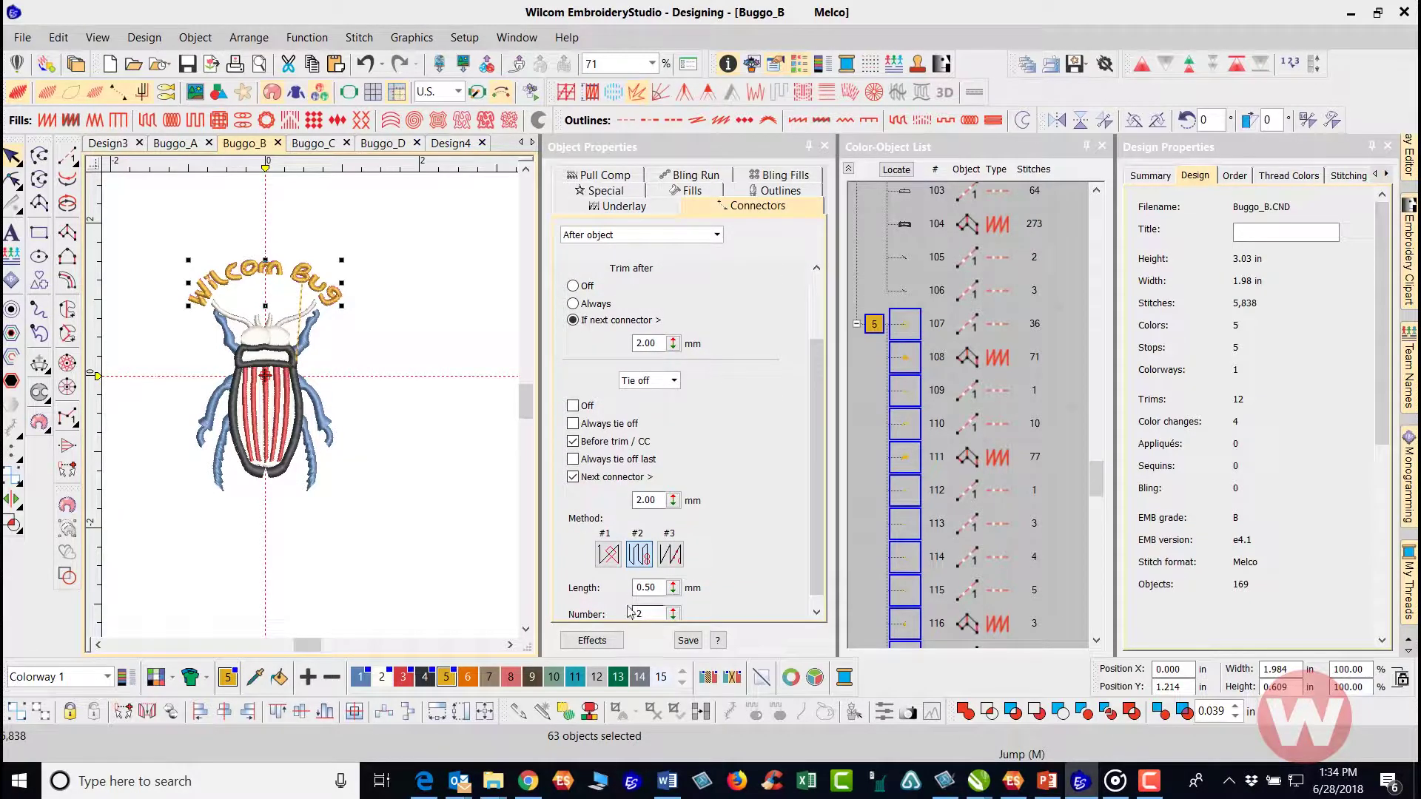
double_click(660, 590)
type("1")
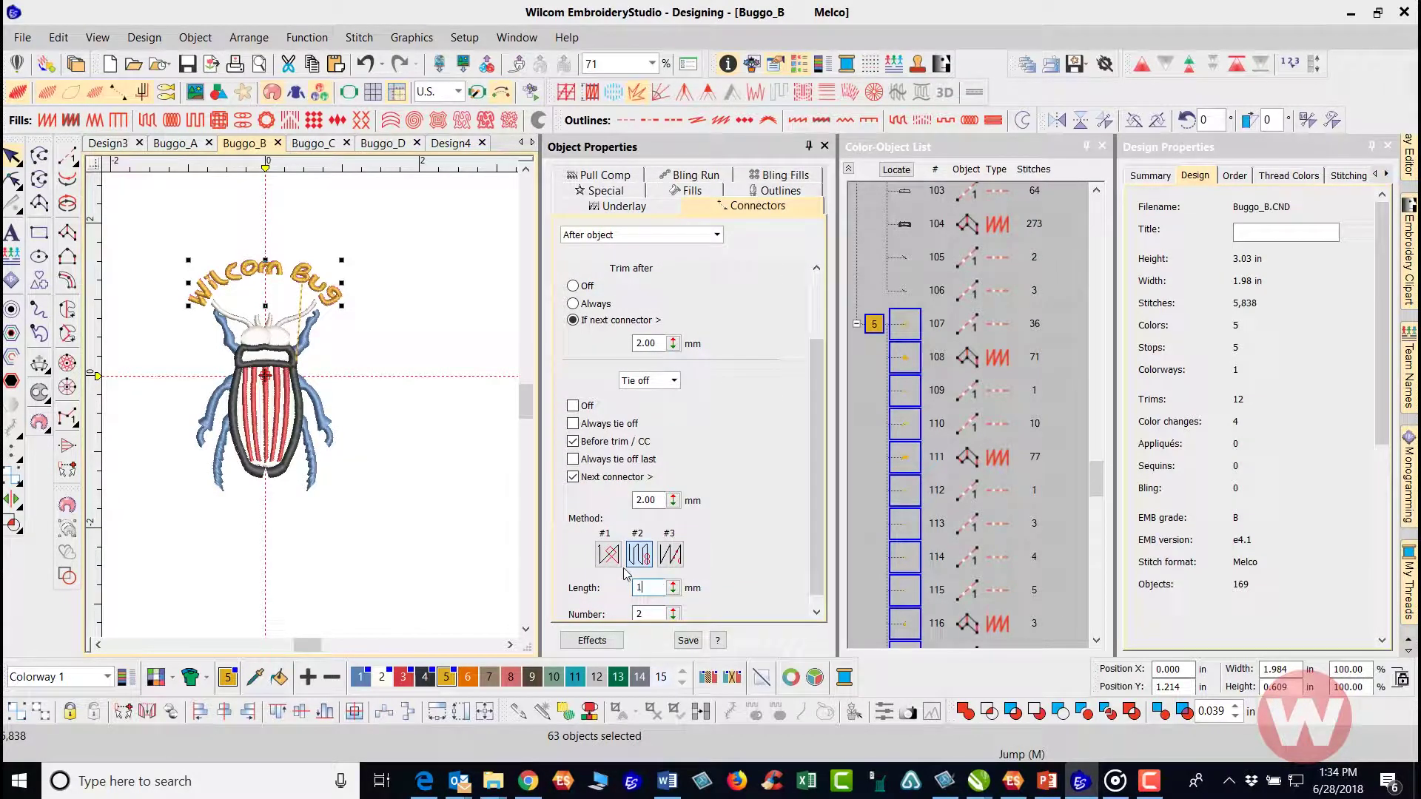
type(".0")
key("Return")
scroll(818, 473, "down", 1)
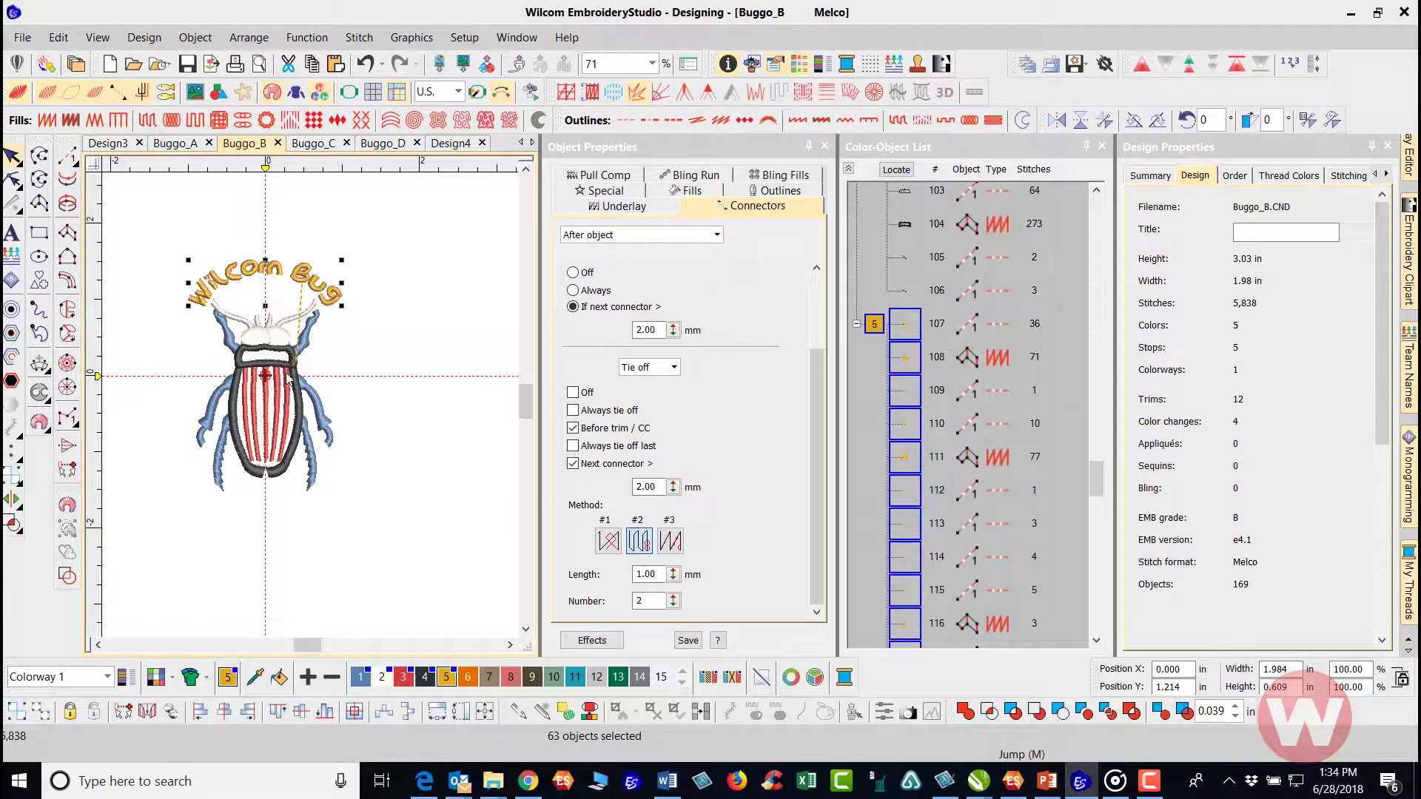
left_click(334, 354)
scroll(316, 413, "up", 2)
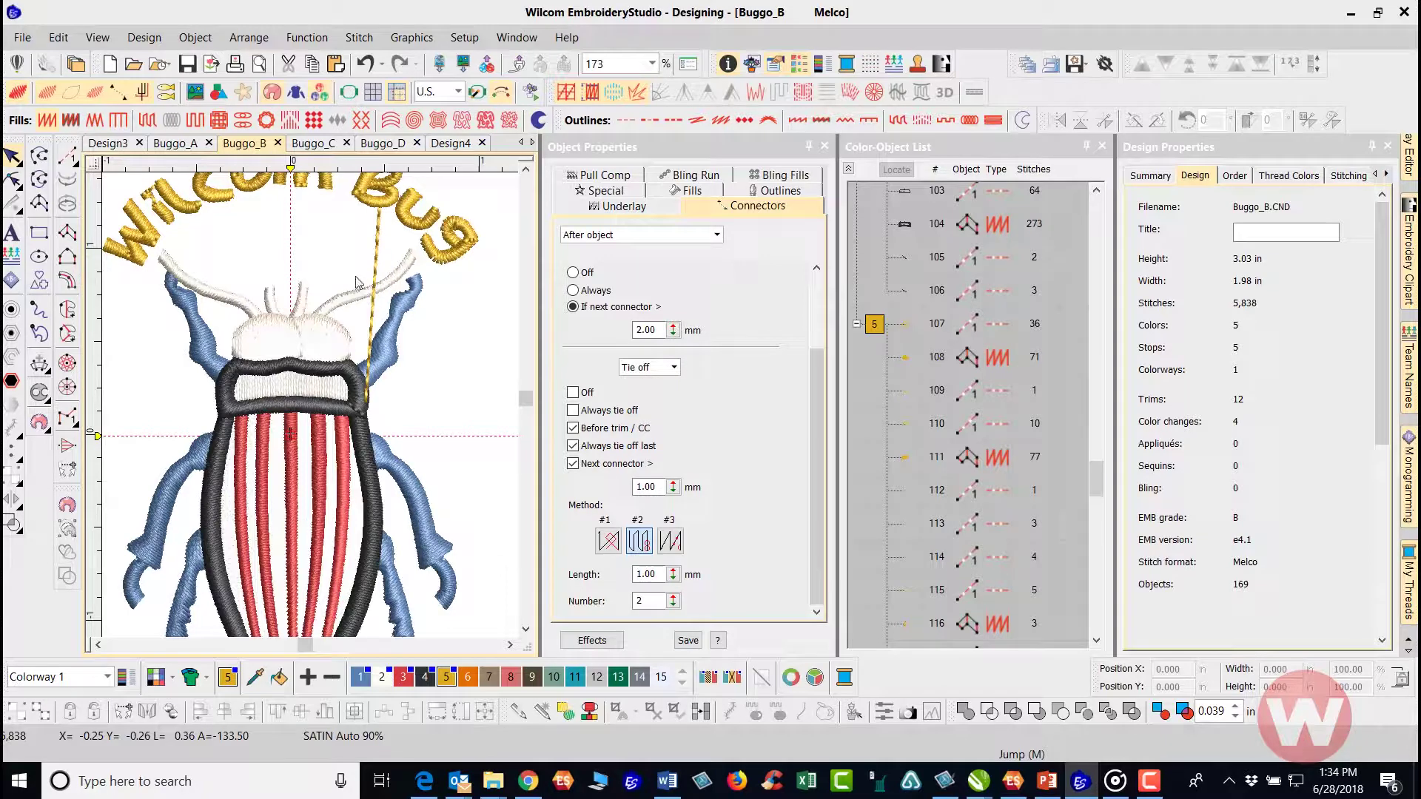
scroll(354, 274, "down", 1)
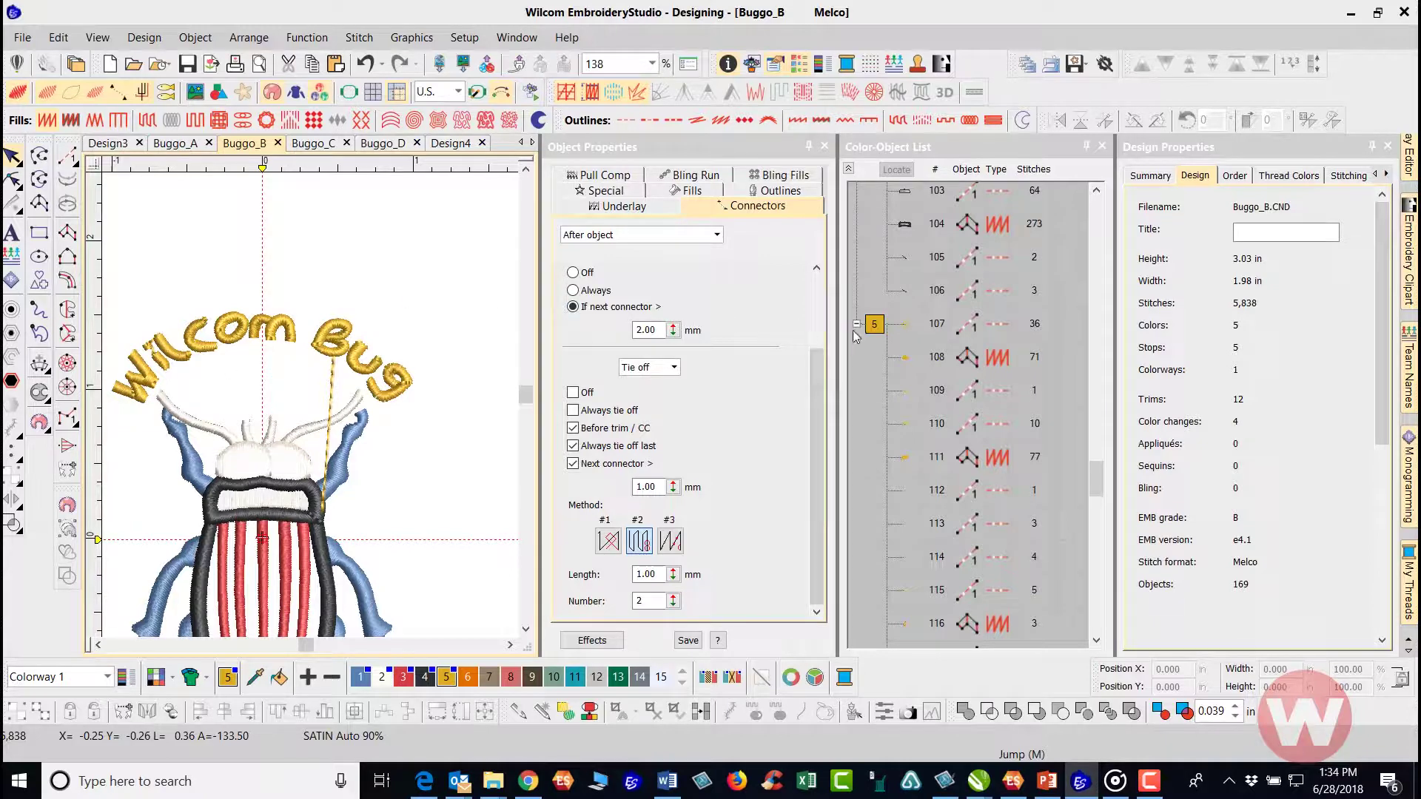
Cut all the color 5 lettering objects and paste them back into the design.
left_click(874, 326)
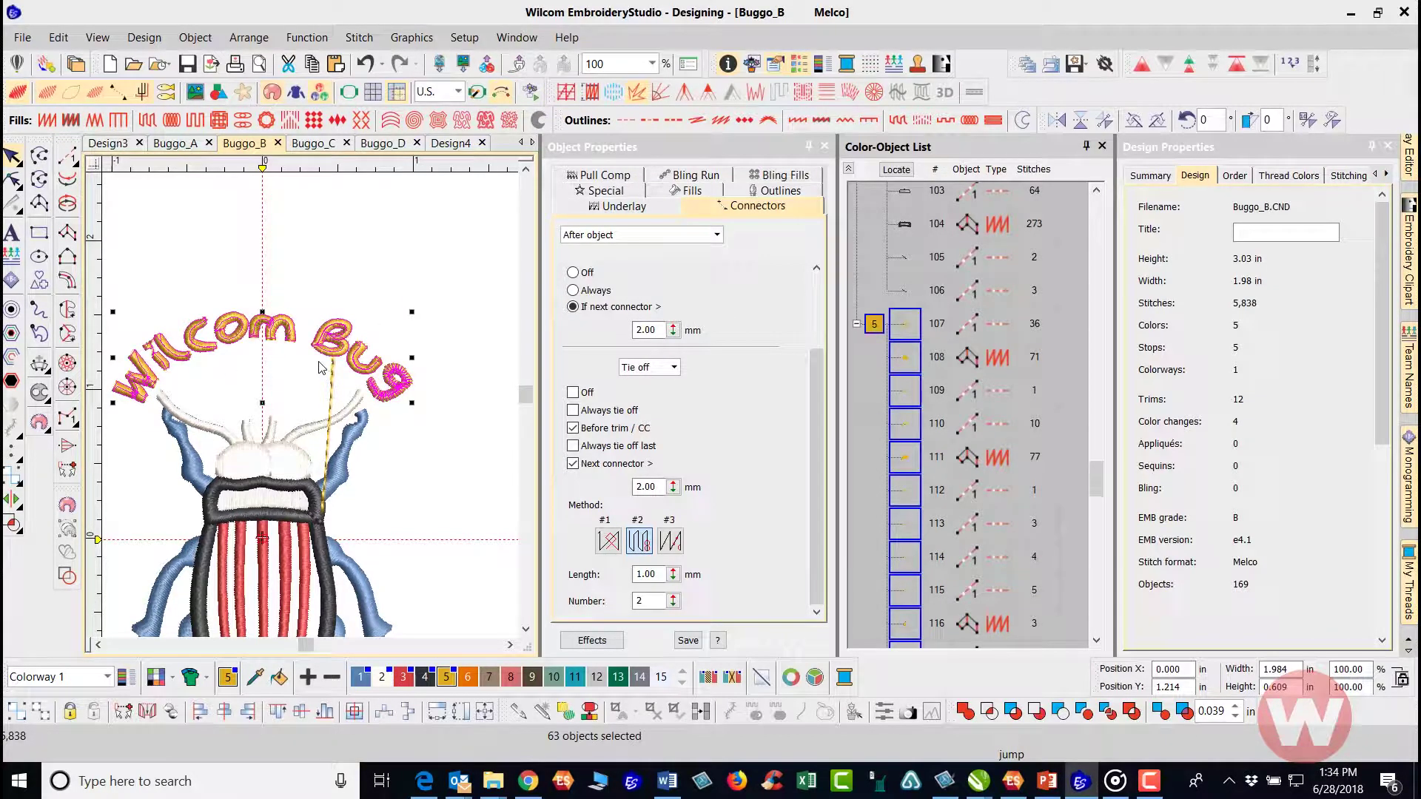
left_click(58, 37)
left_click(81, 103)
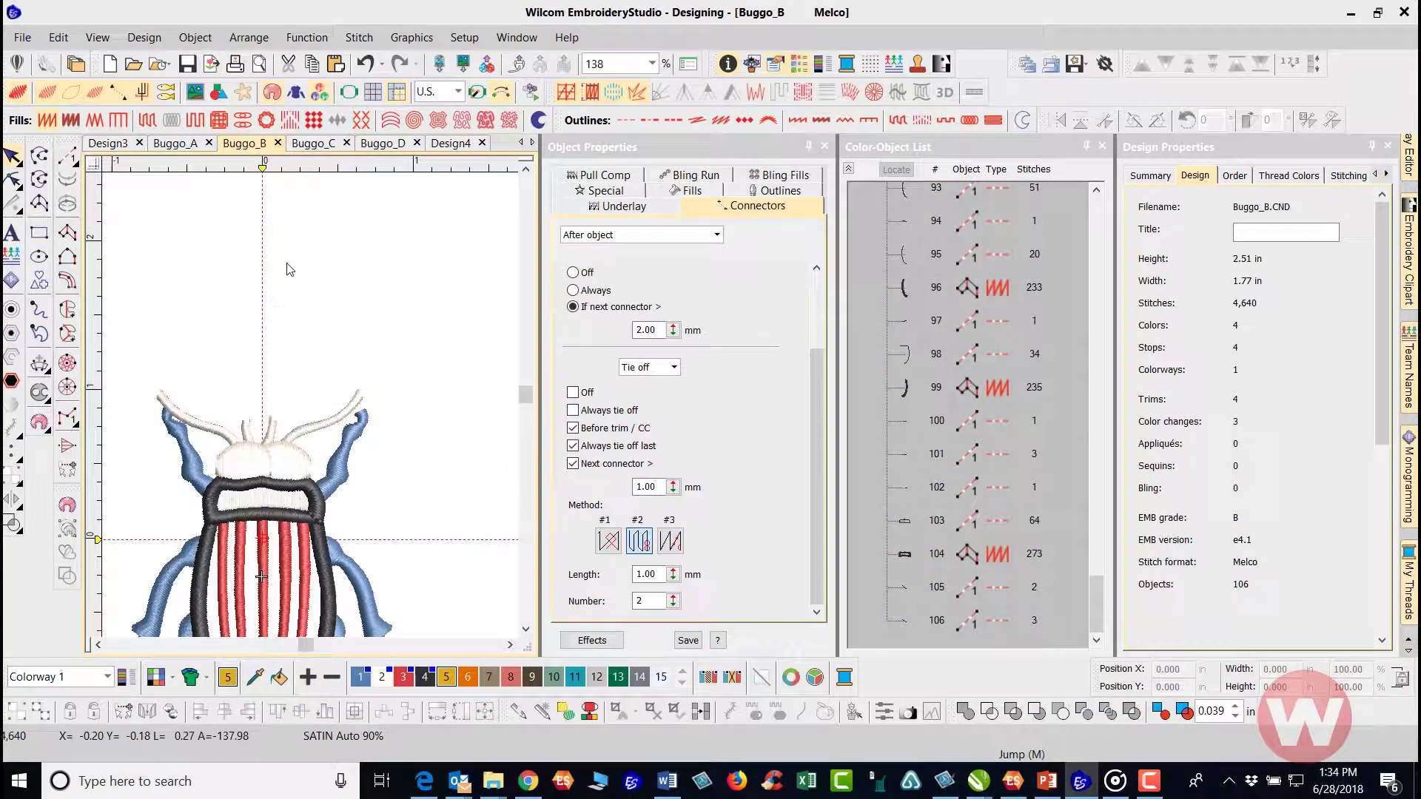
left_click(59, 37)
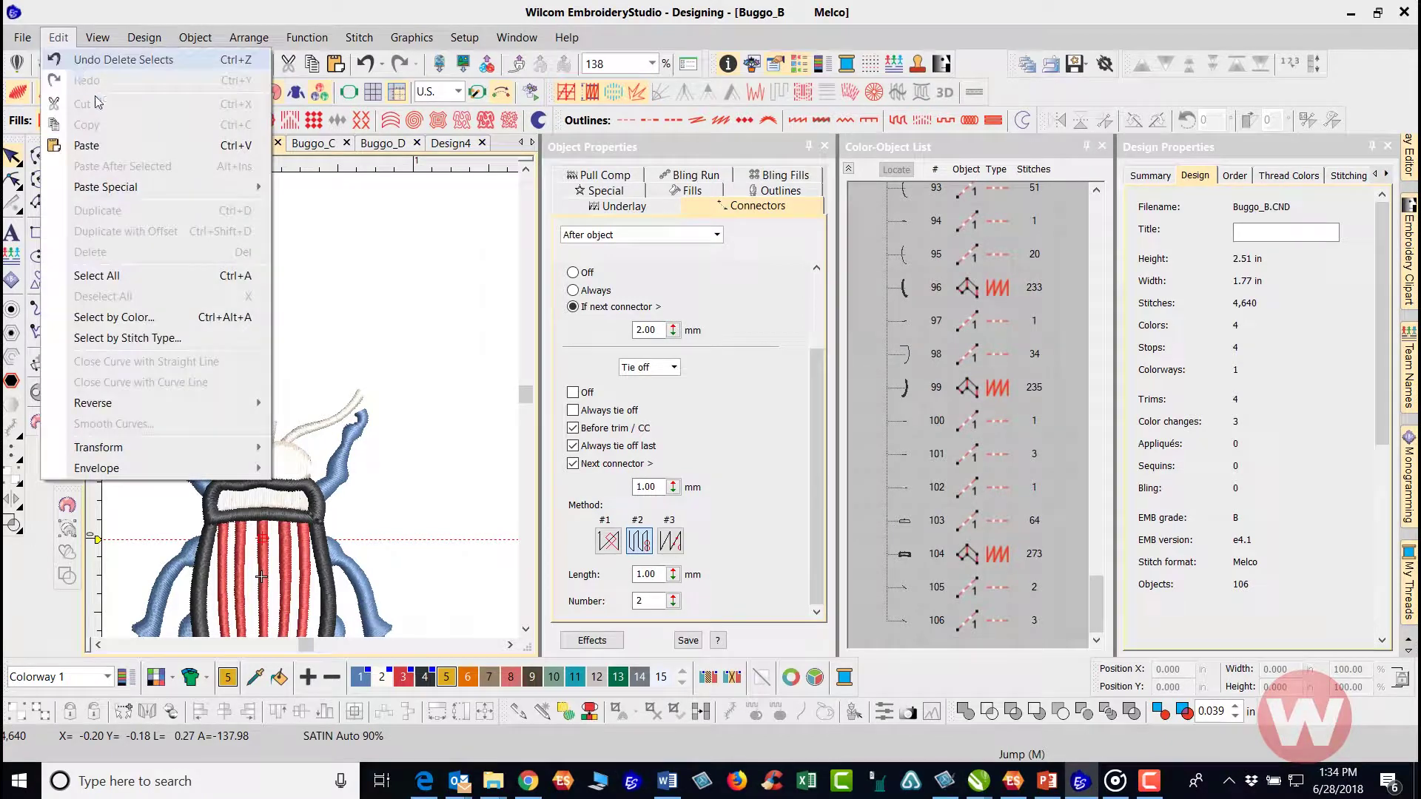
left_click(117, 147)
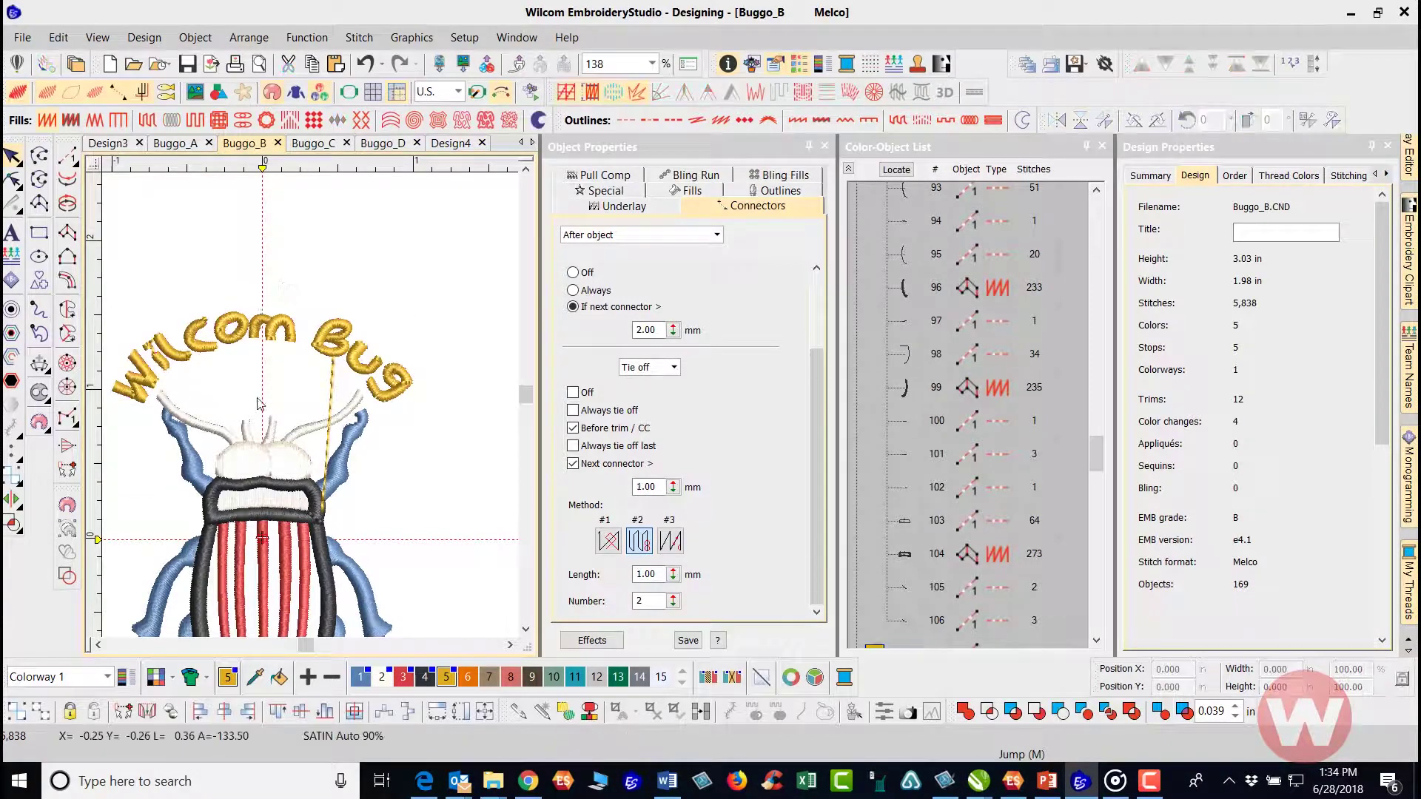
Examine objects 104, 103 and 102 of the black collar near the start of the yellow connector.
scroll(257, 398, "down", 1)
scroll(306, 401, "up", 1)
scroll(317, 409, "up", 1)
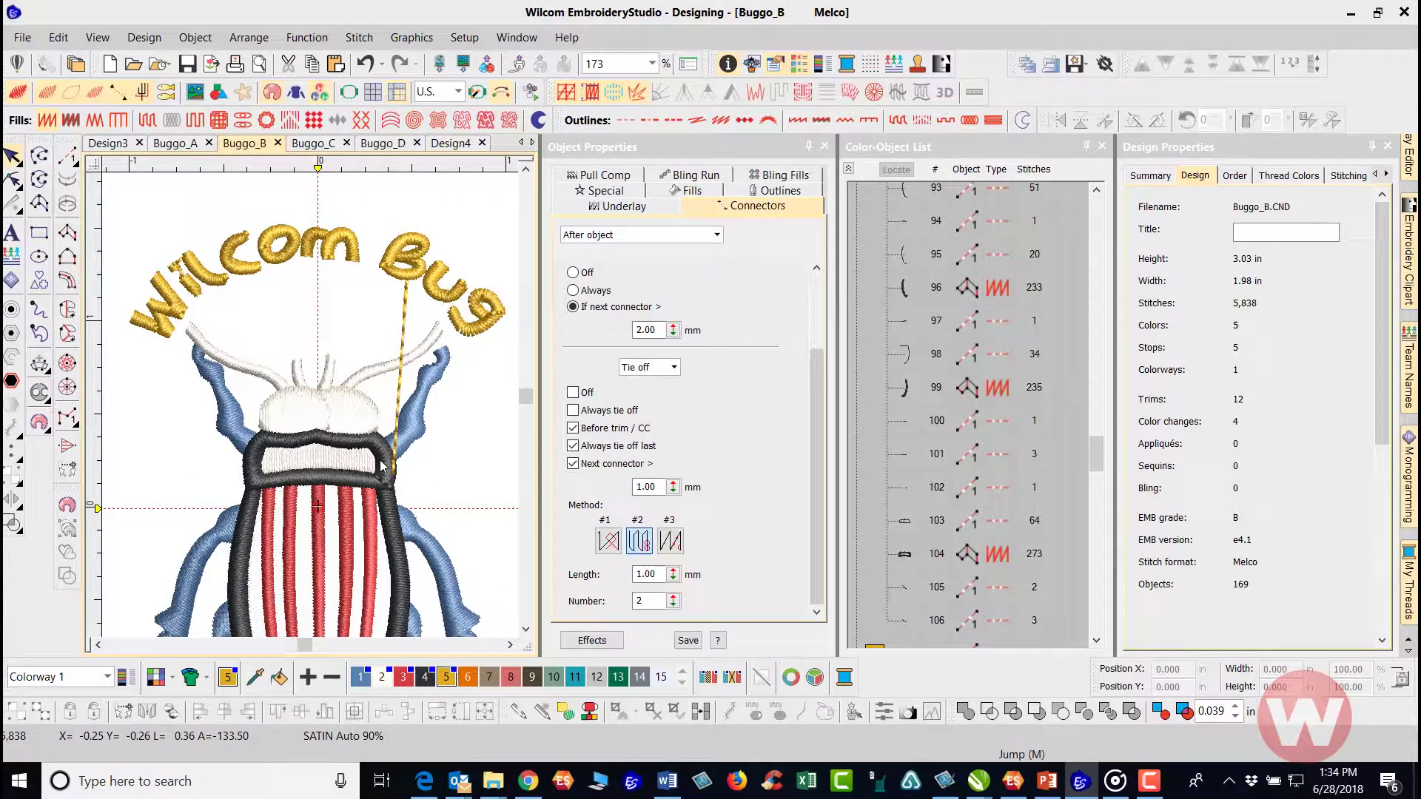
left_click(904, 553)
left_click(906, 524)
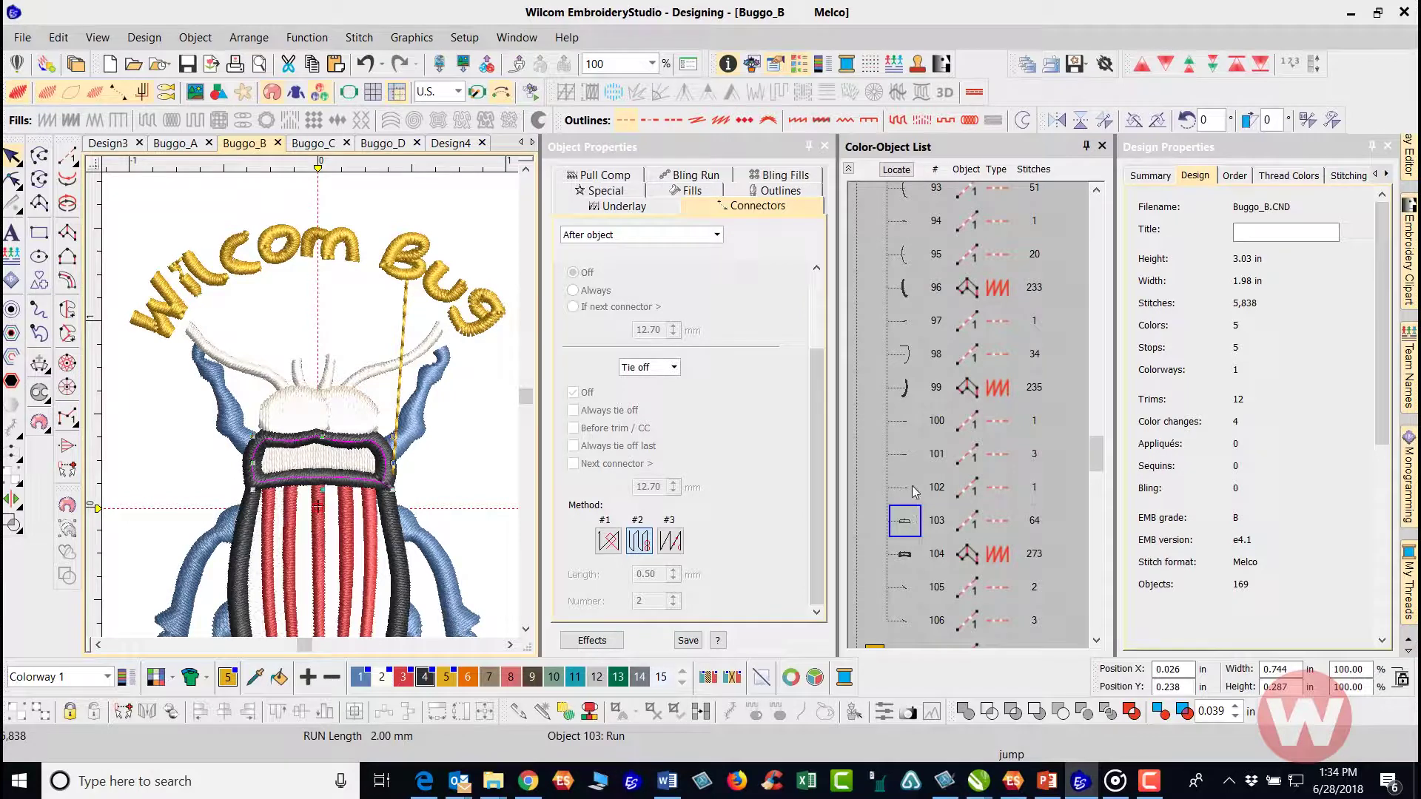
left_click(915, 491)
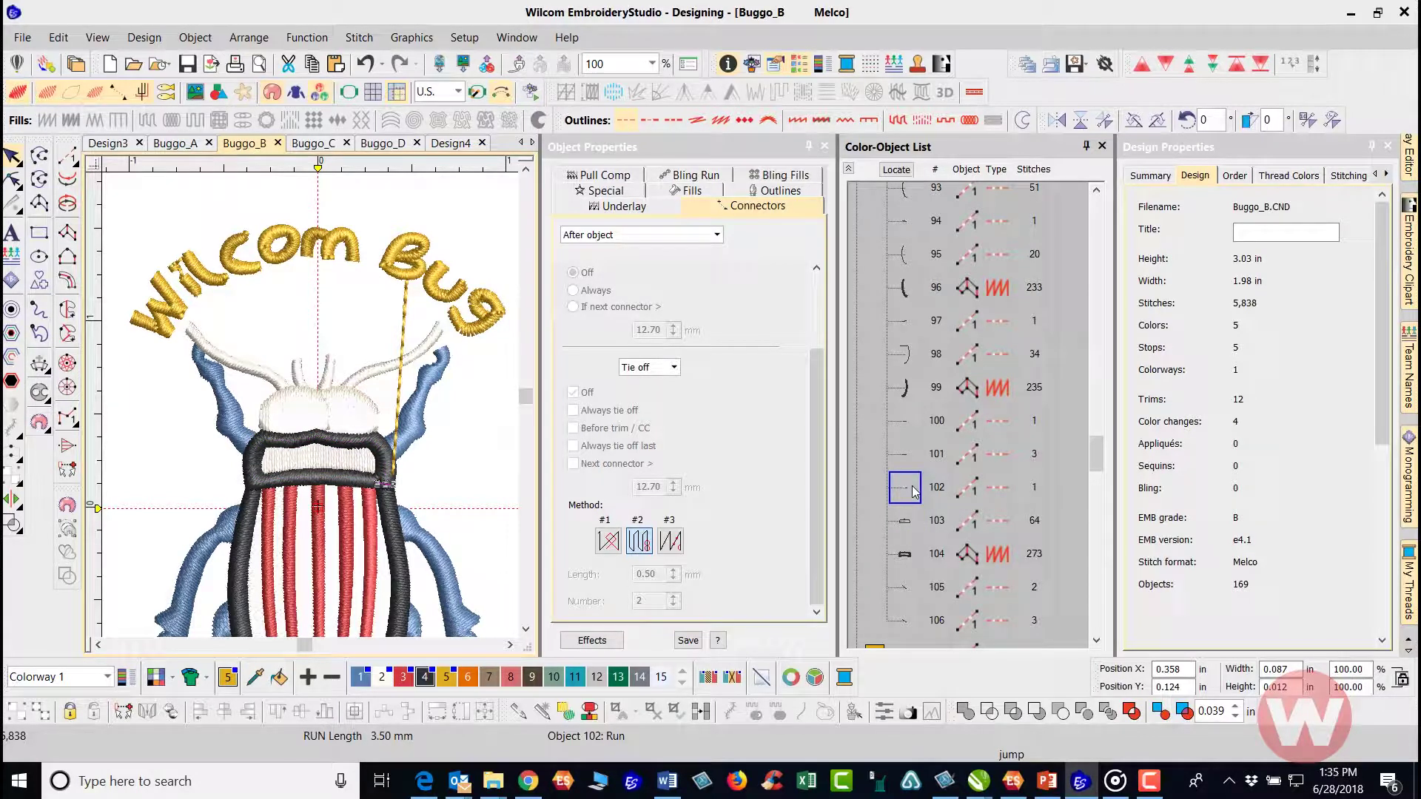
Turn off TrueView and delete the run object 107 tracing the inside of the letter B.
scroll(317, 412, "up", 3)
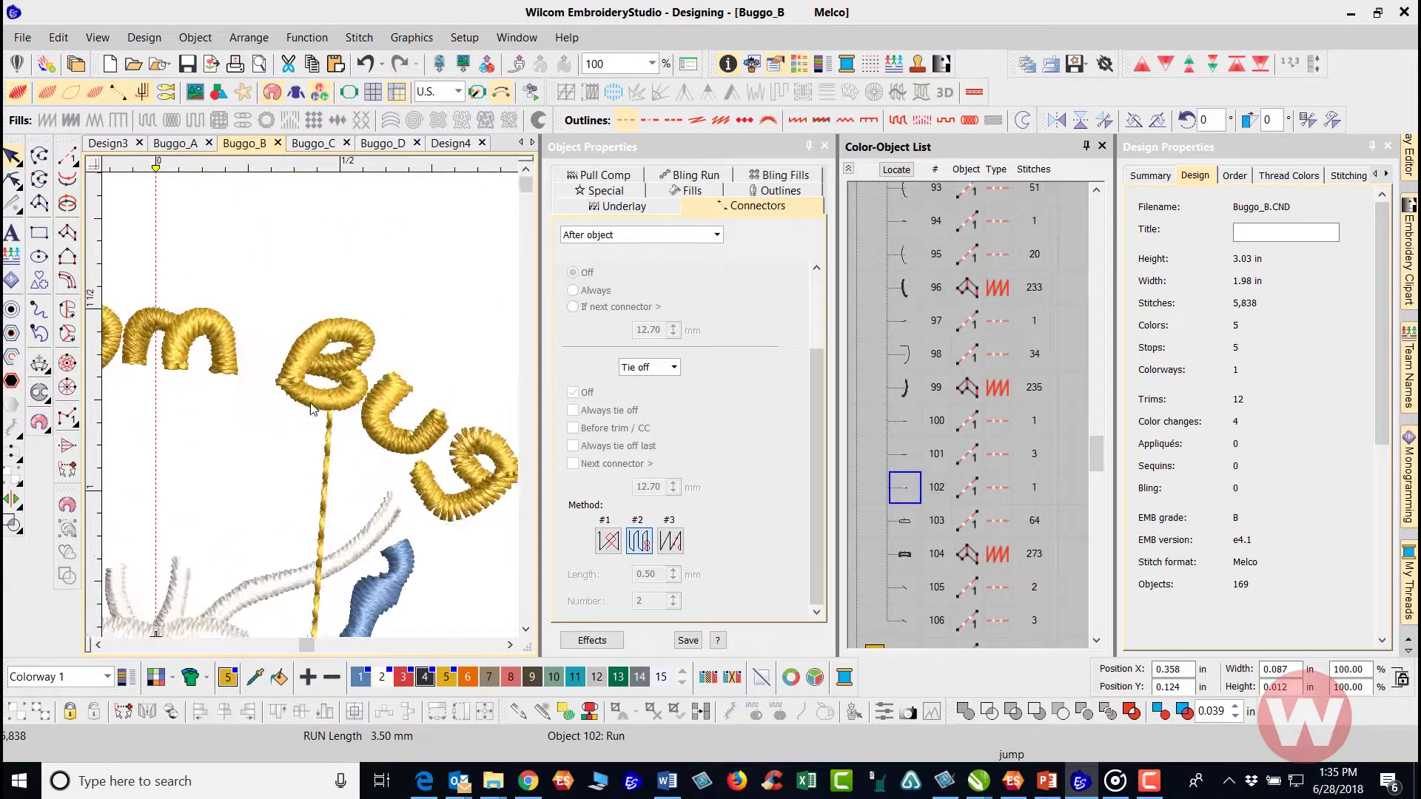
key("t")
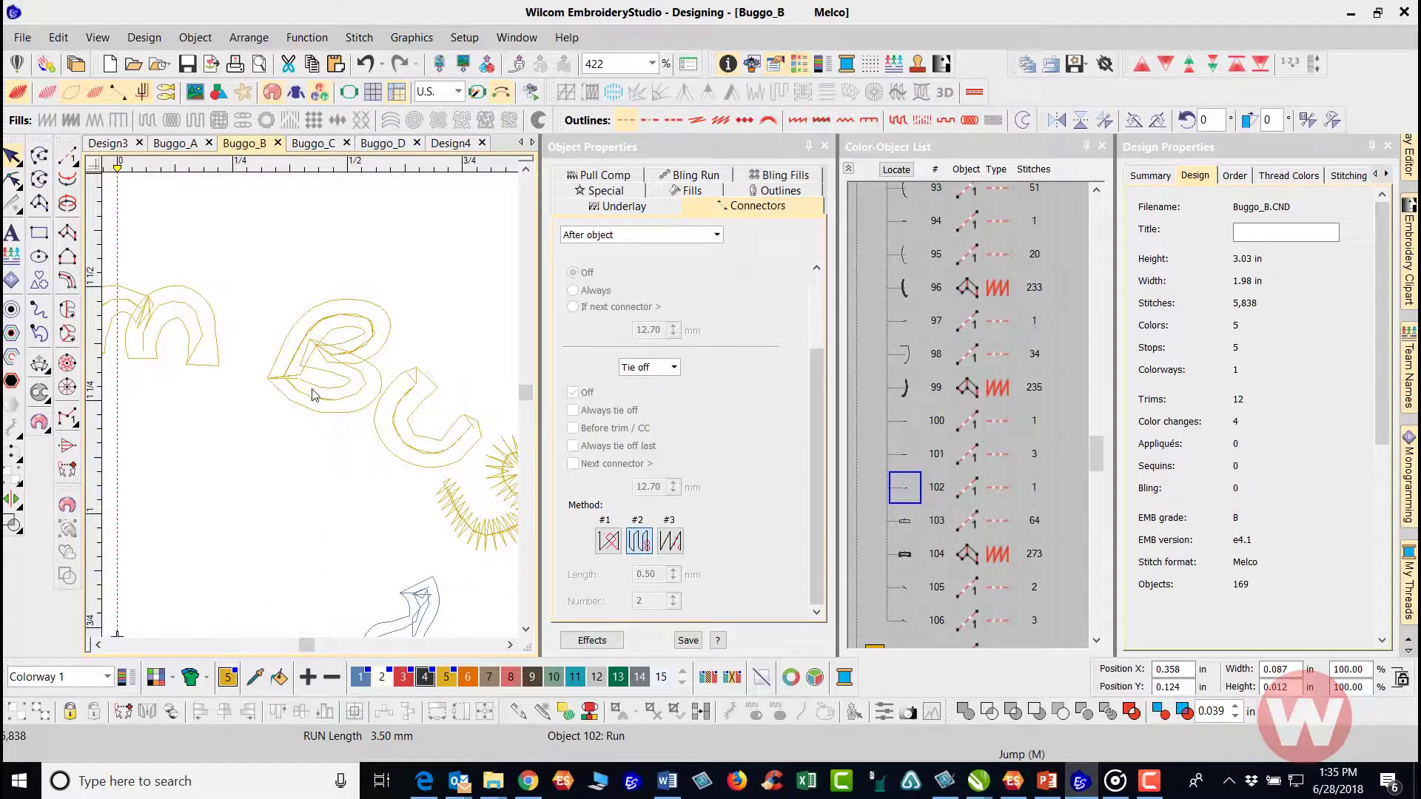
scroll(317, 411, "down", 1)
scroll(317, 412, "down", 2)
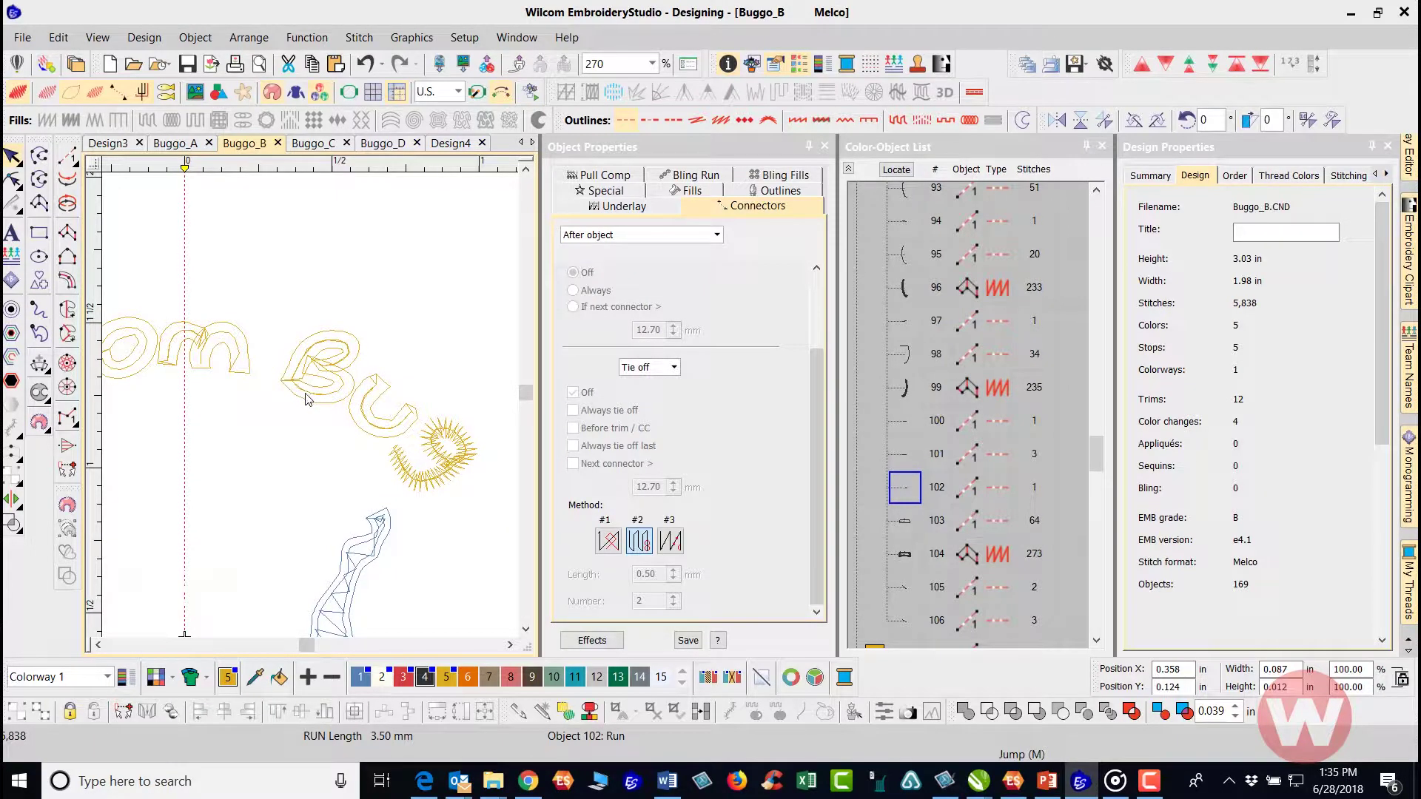
scroll(308, 399, "up", 2)
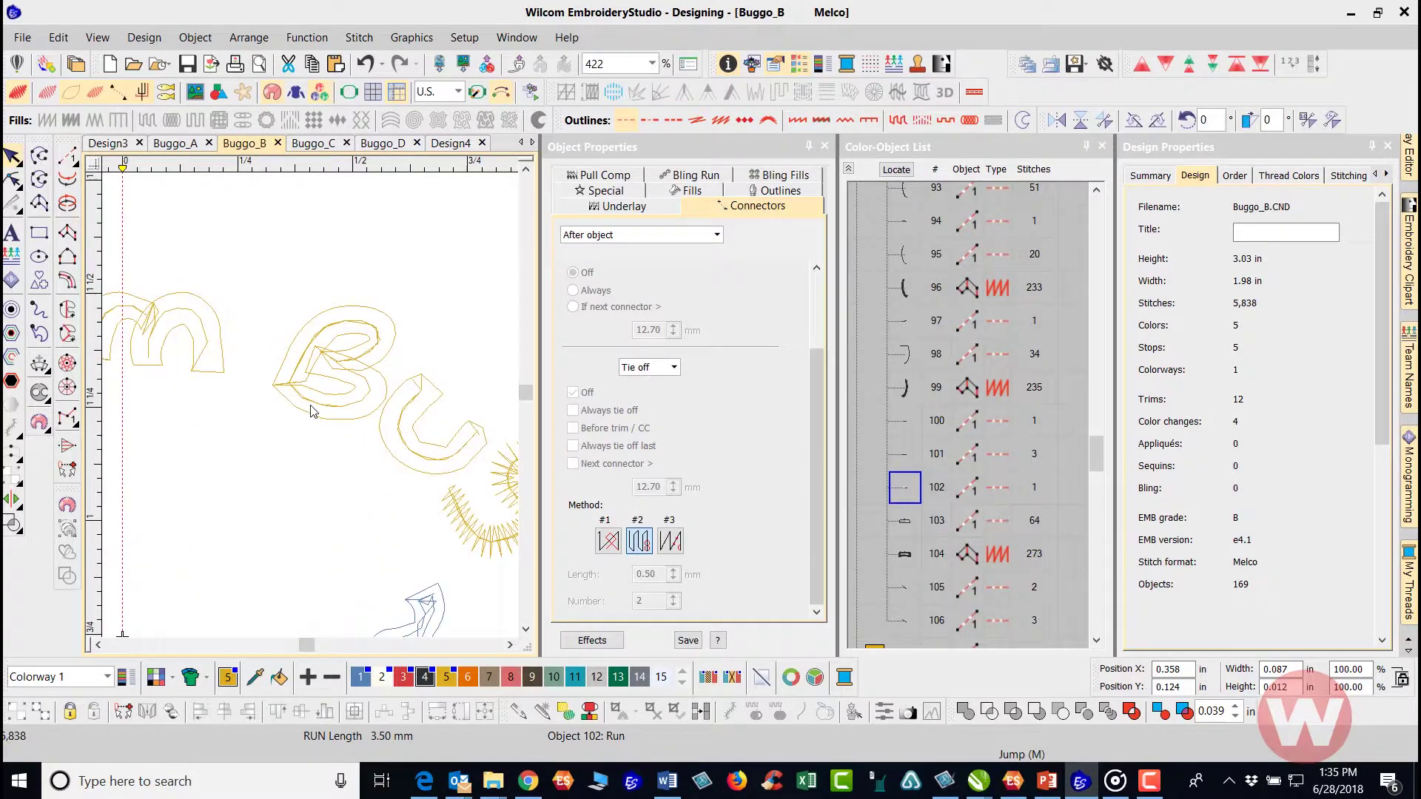
left_click(346, 419)
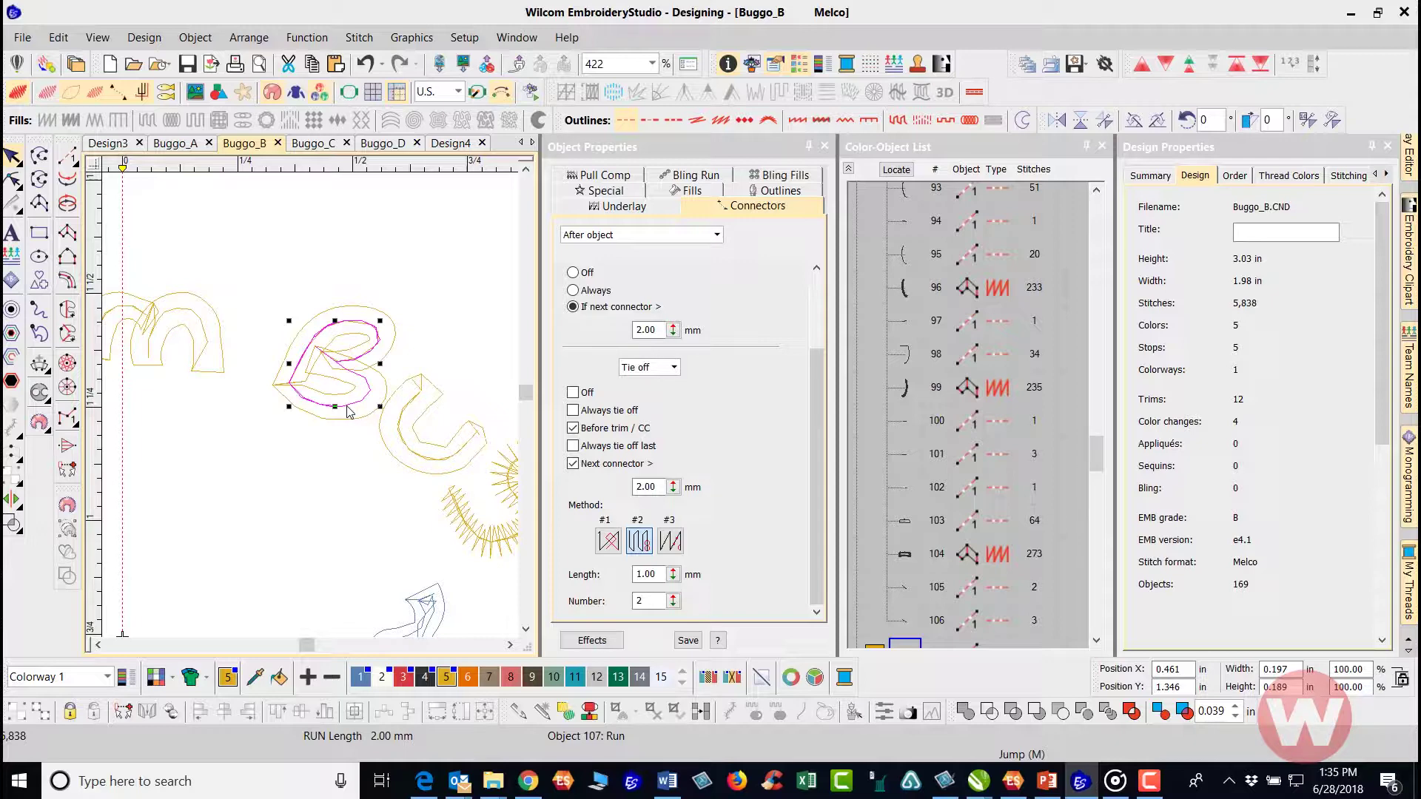
key("Delete")
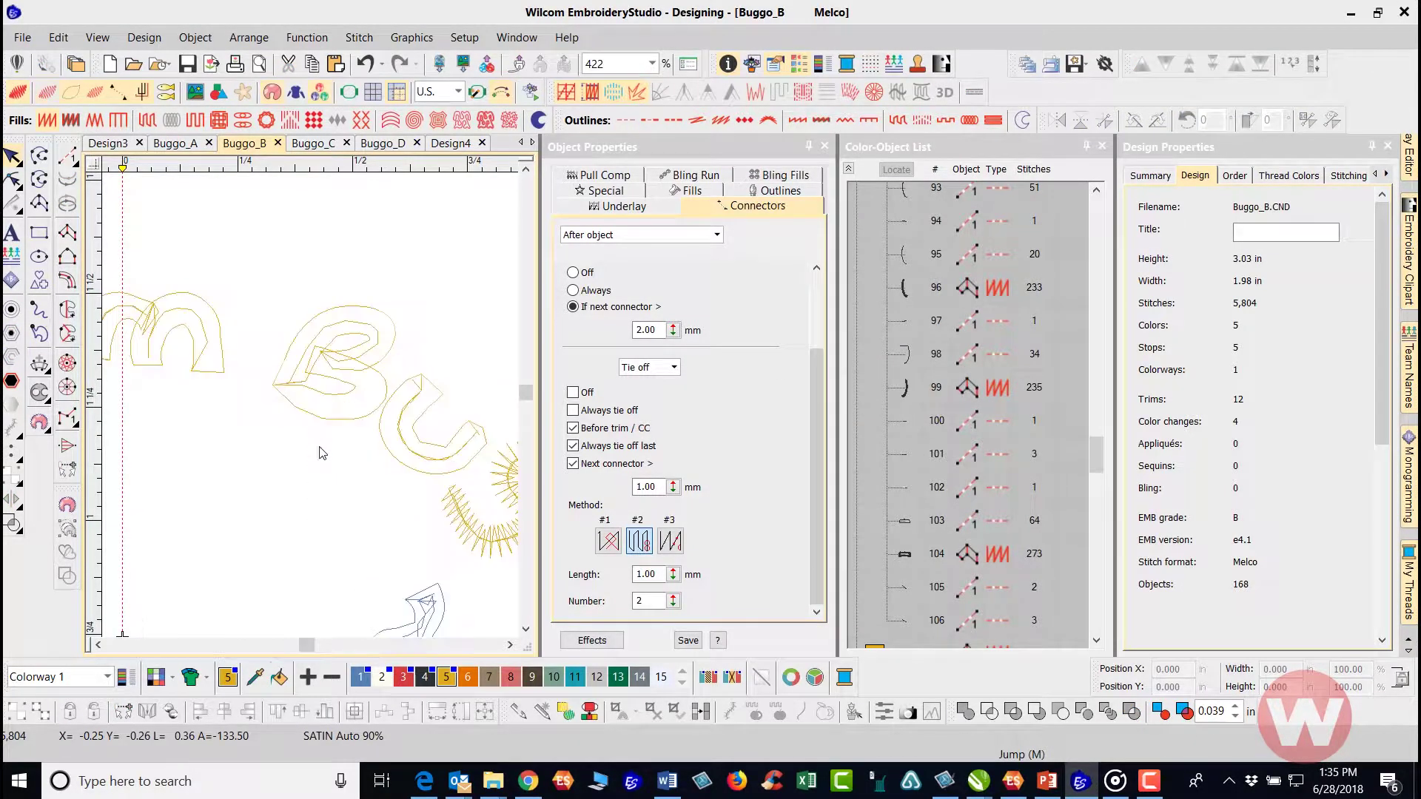
Delete run object 109 along the upper loop of the B and return to the TrueView display.
left_click(317, 345)
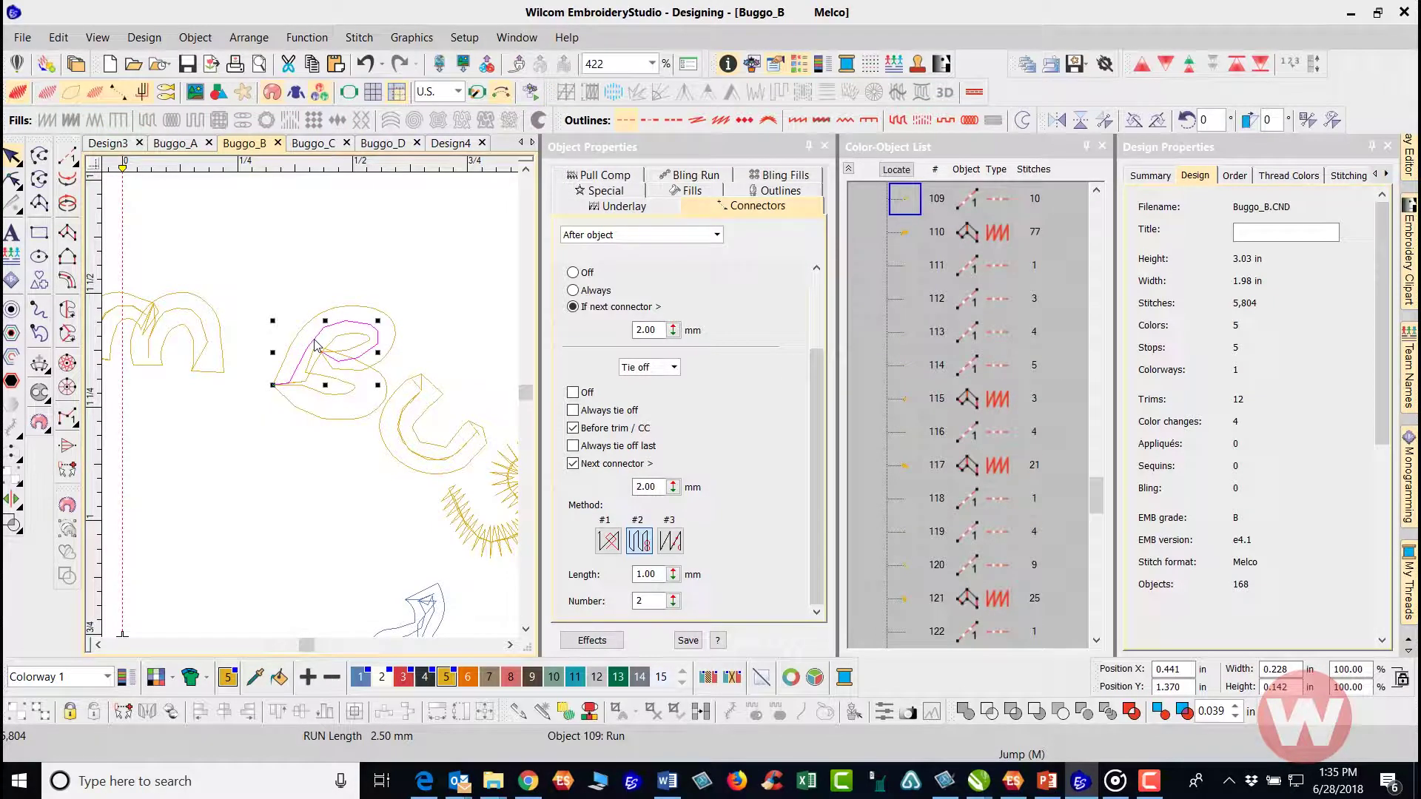
key("Delete")
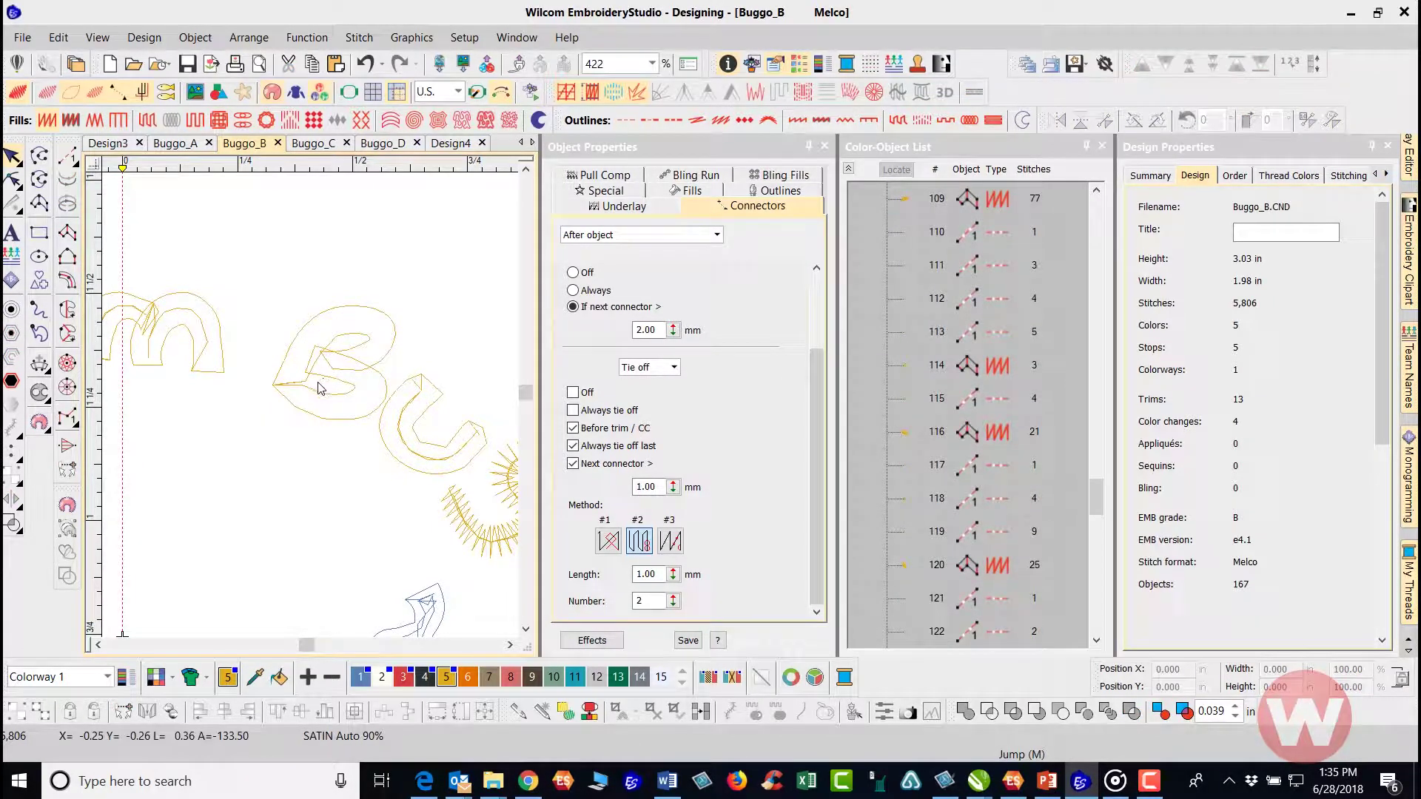
scroll(316, 395, "down", 5)
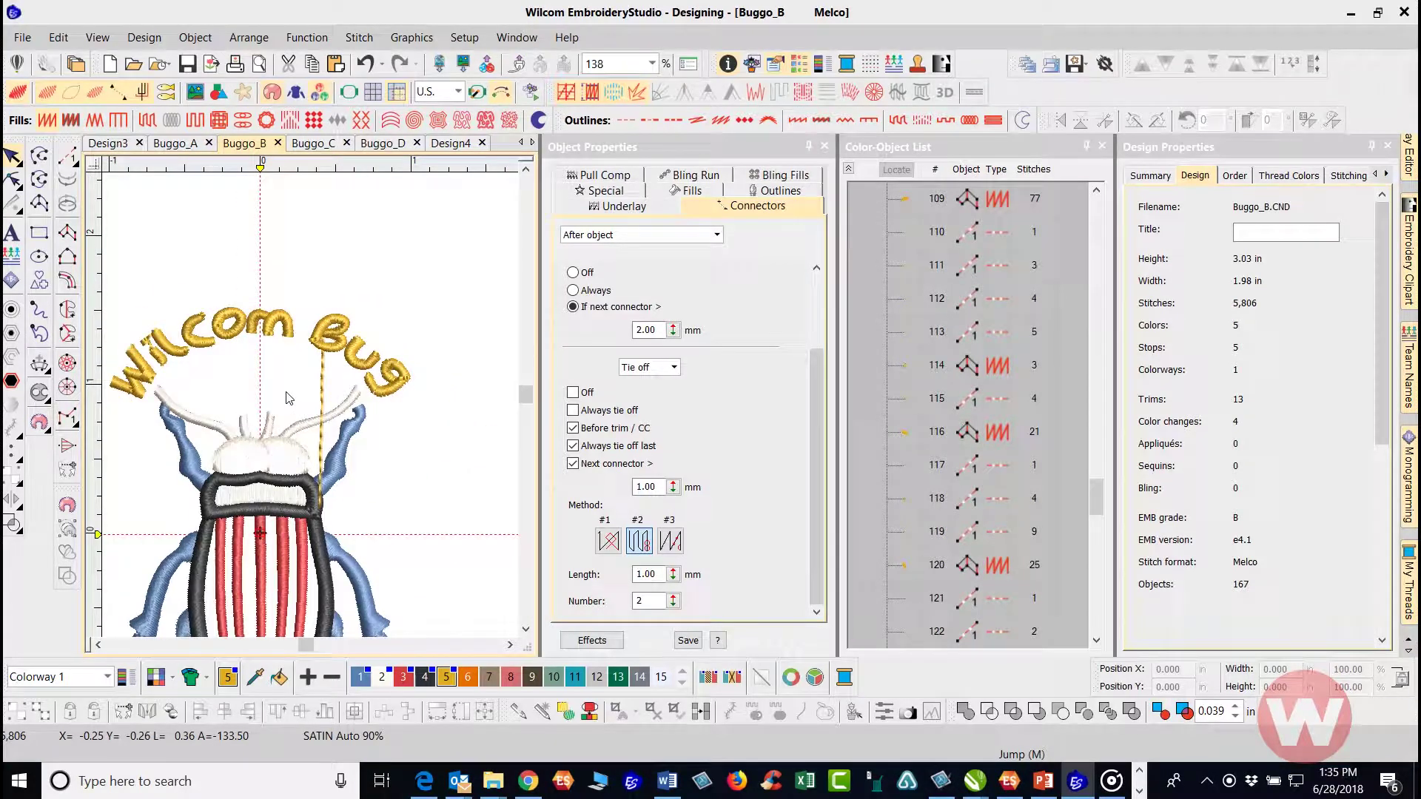
Delete the three run objects inside the letter m of Wilcom: the right arch, left arch and middle runs.
scroll(311, 363, "up", 3)
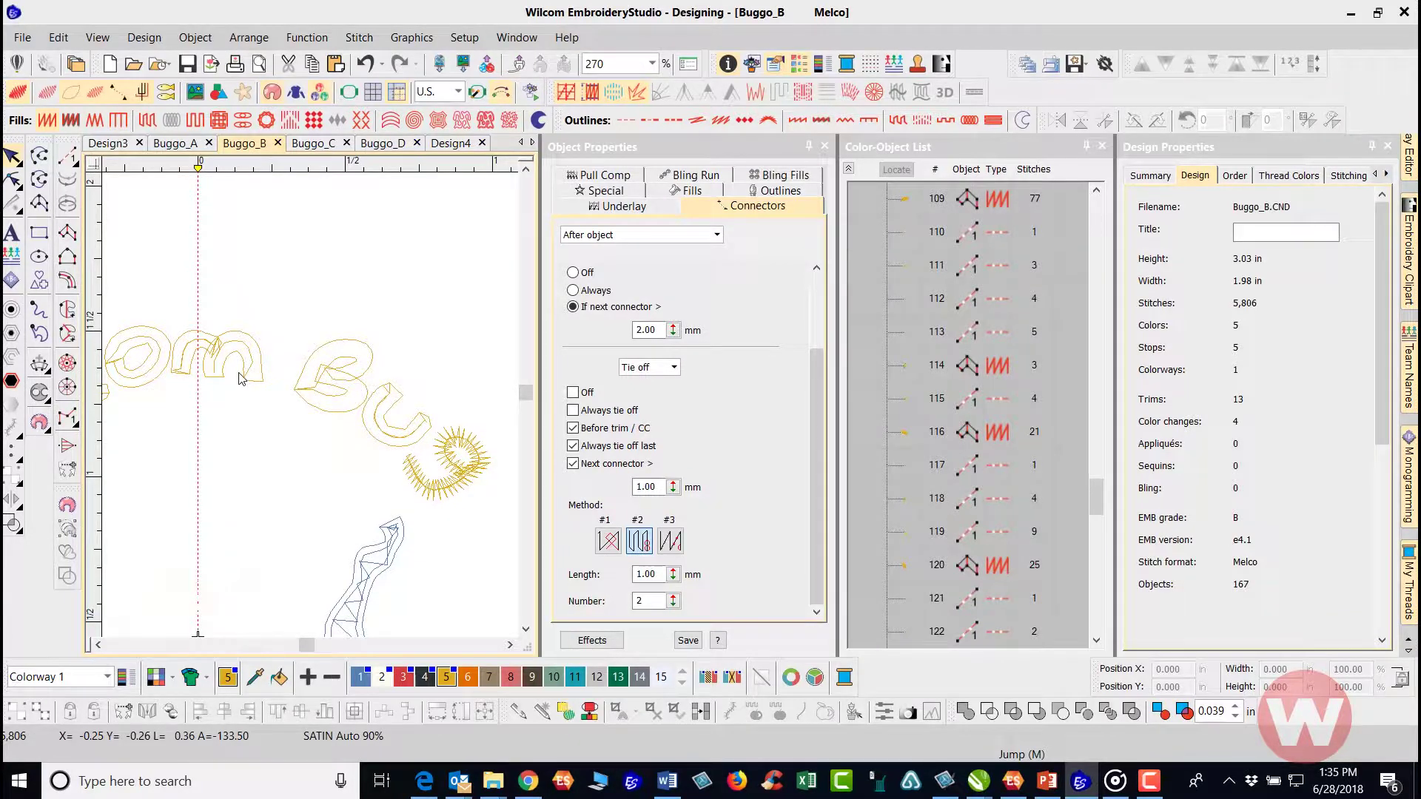
scroll(238, 378, "up", 2)
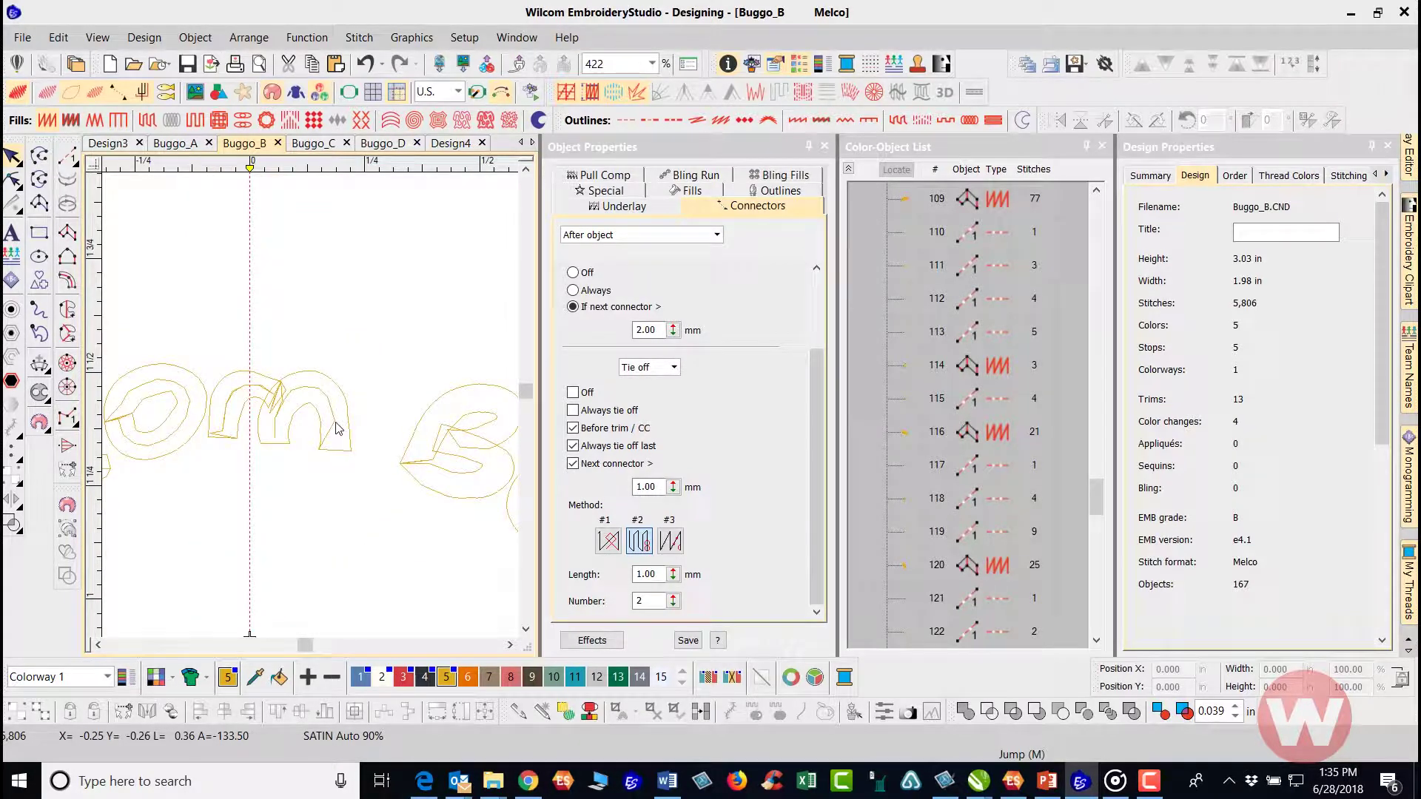
left_click(335, 427)
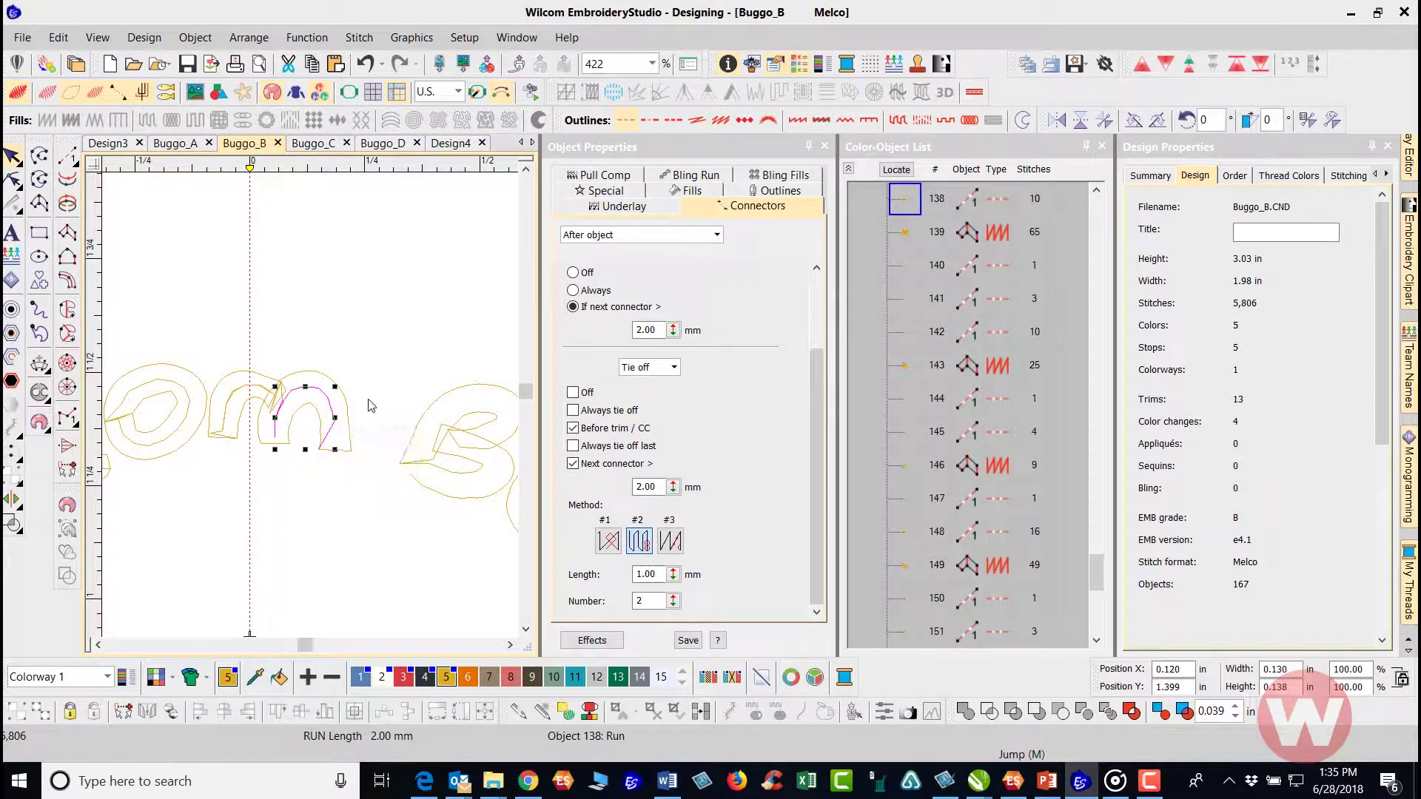
key("Delete")
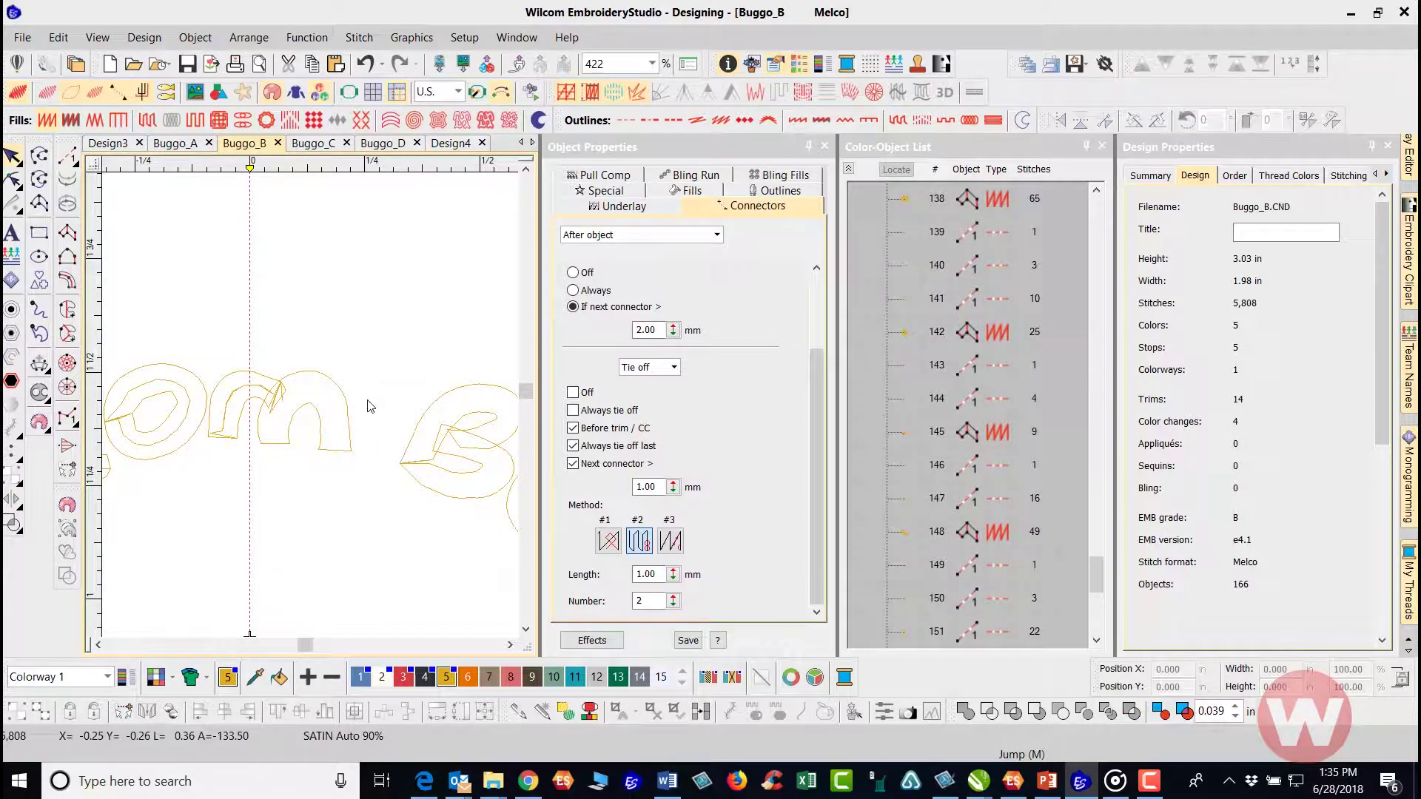
left_click(259, 392)
key("Delete")
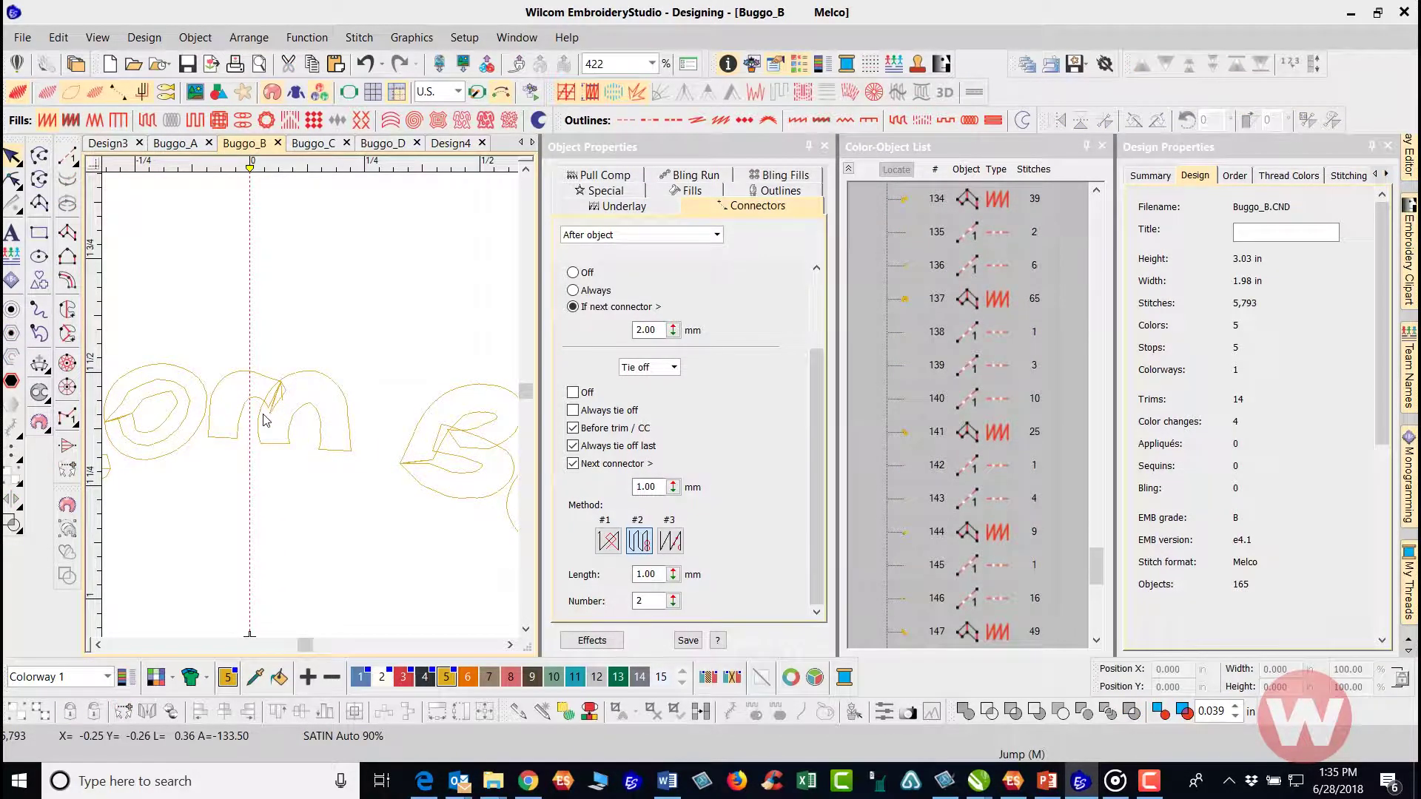
left_click(279, 401)
key("Delete")
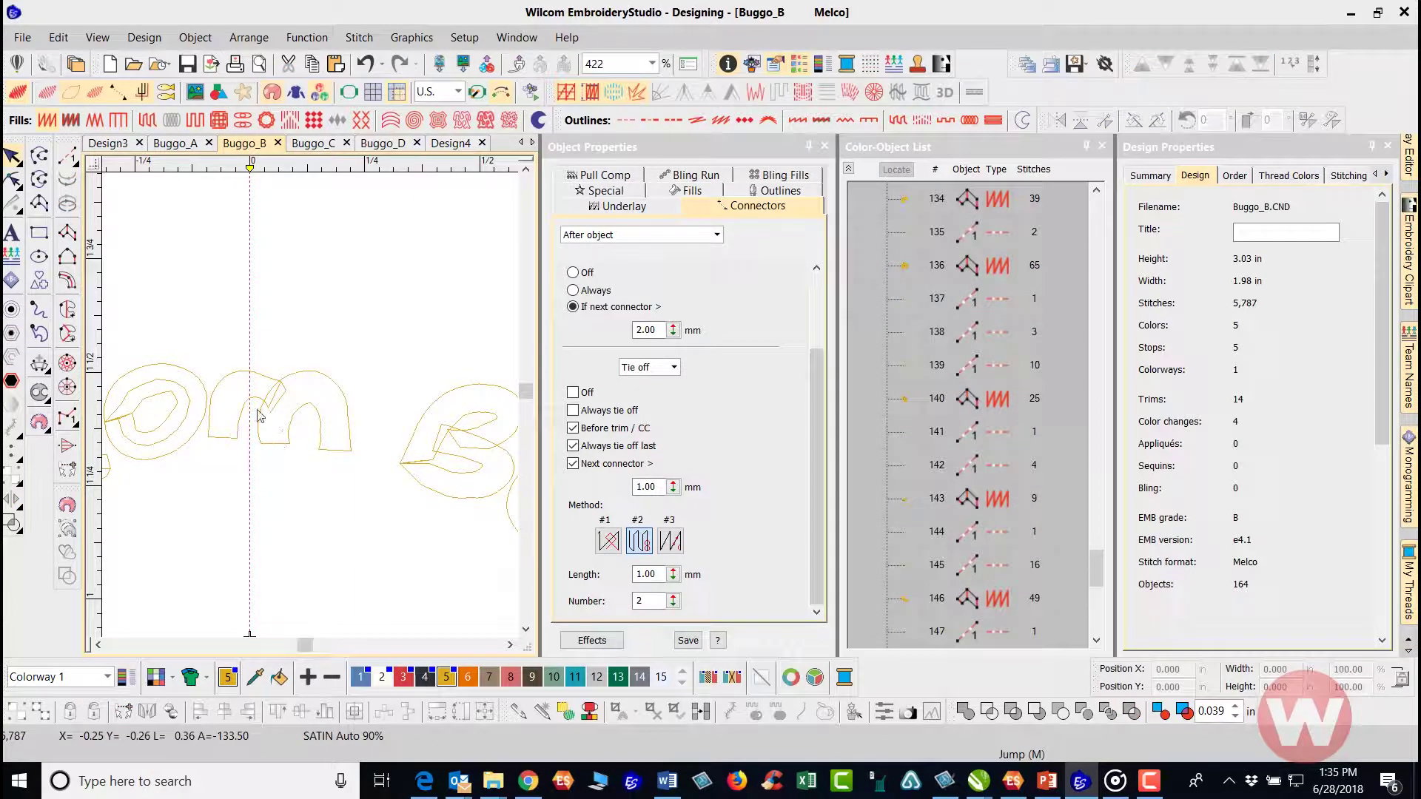
Delete run object 153 tracing the inside of the letter o in Wilcom.
left_click(191, 422)
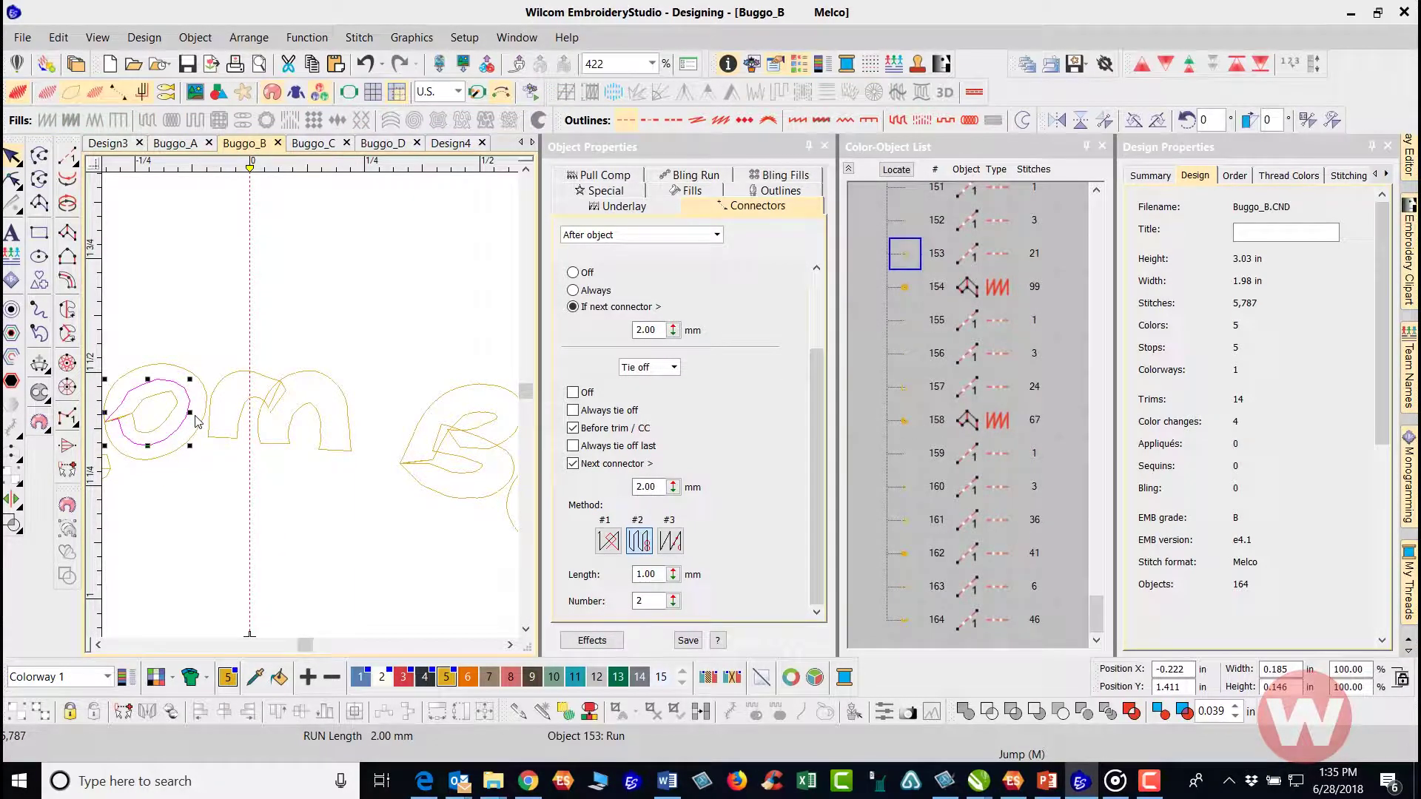
key("Delete")
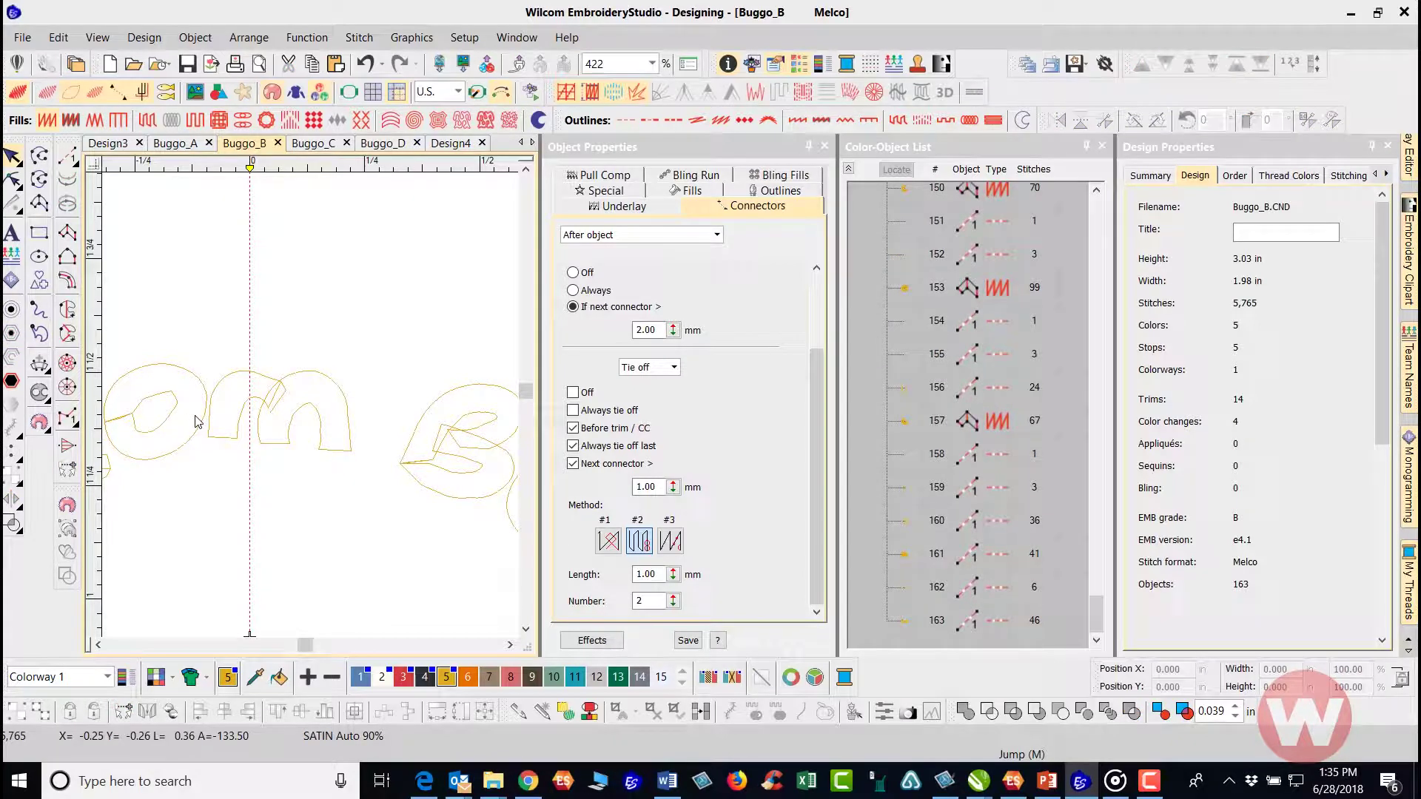
scroll(311, 411, "down", 2)
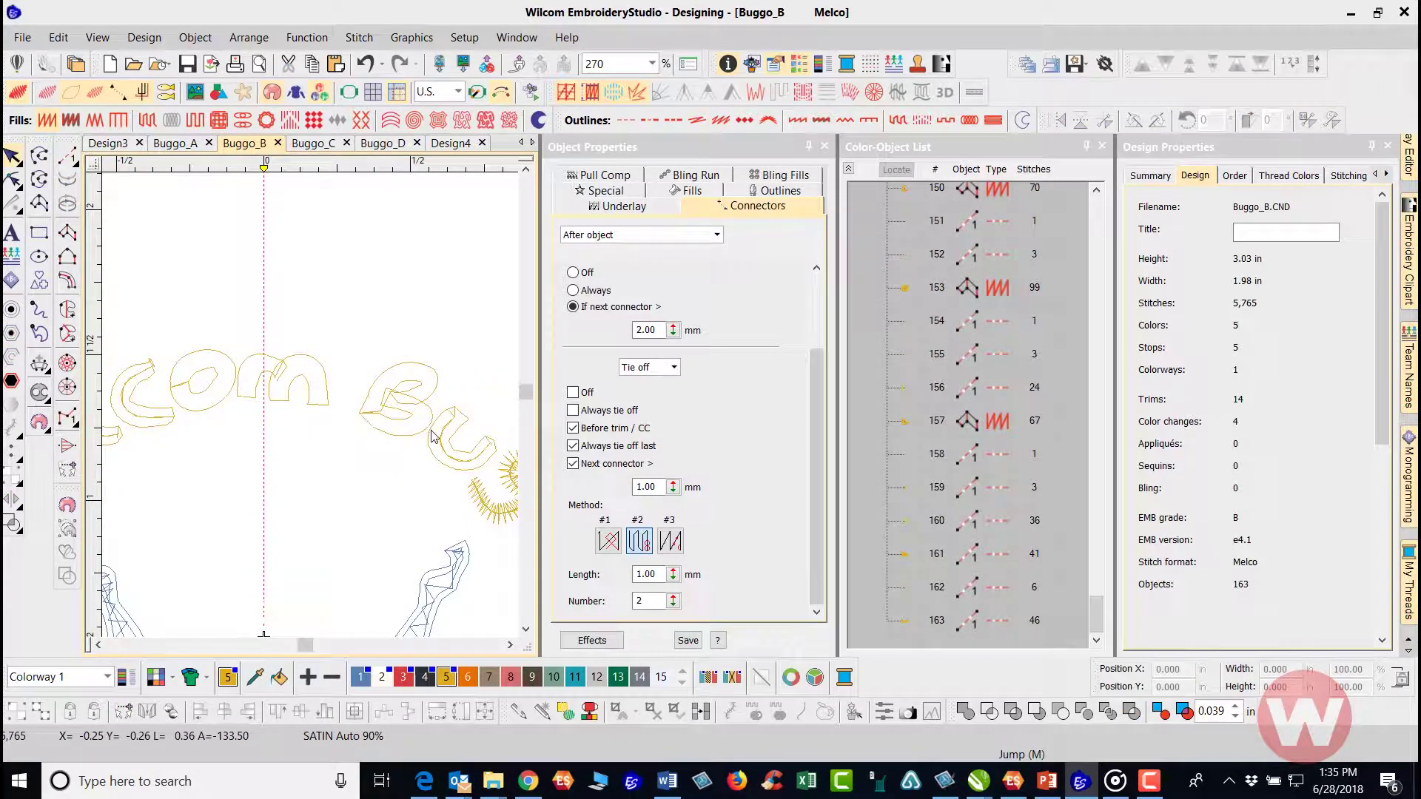
Move the underlay run out of the letter u and the zigzag run off the beetle's right front leg.
scroll(453, 509, "up", 2)
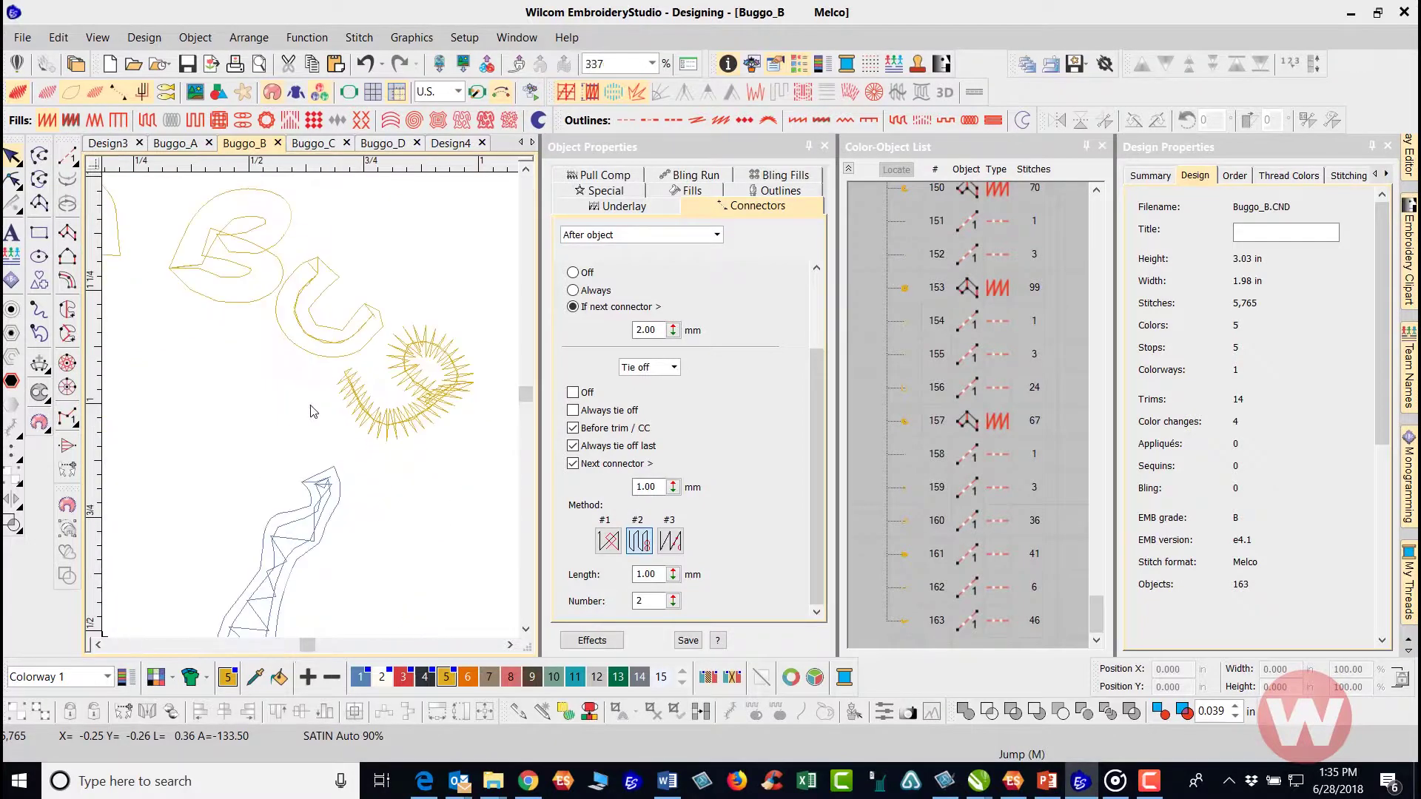
left_click(310, 342)
scroll(234, 420, "down", 1)
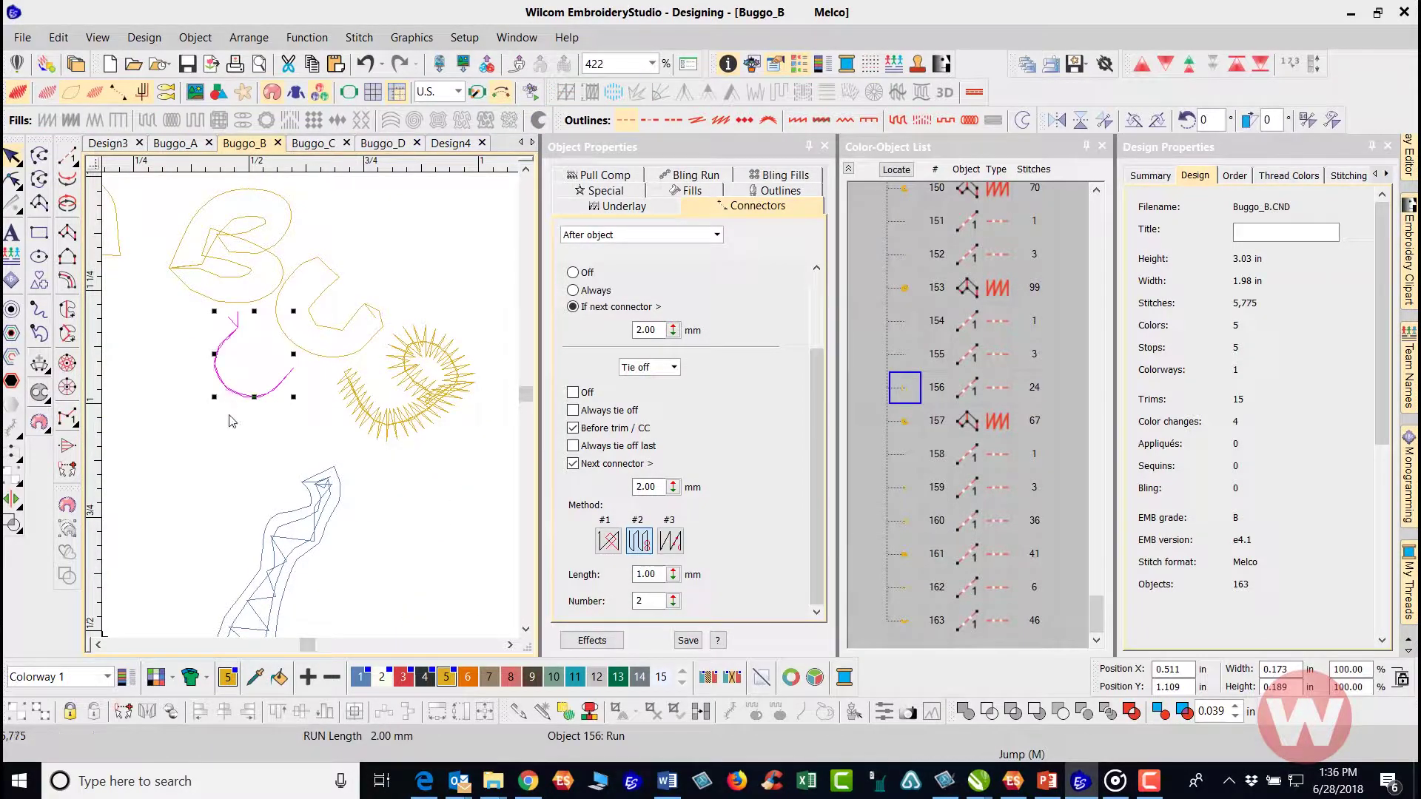
left_click(453, 550)
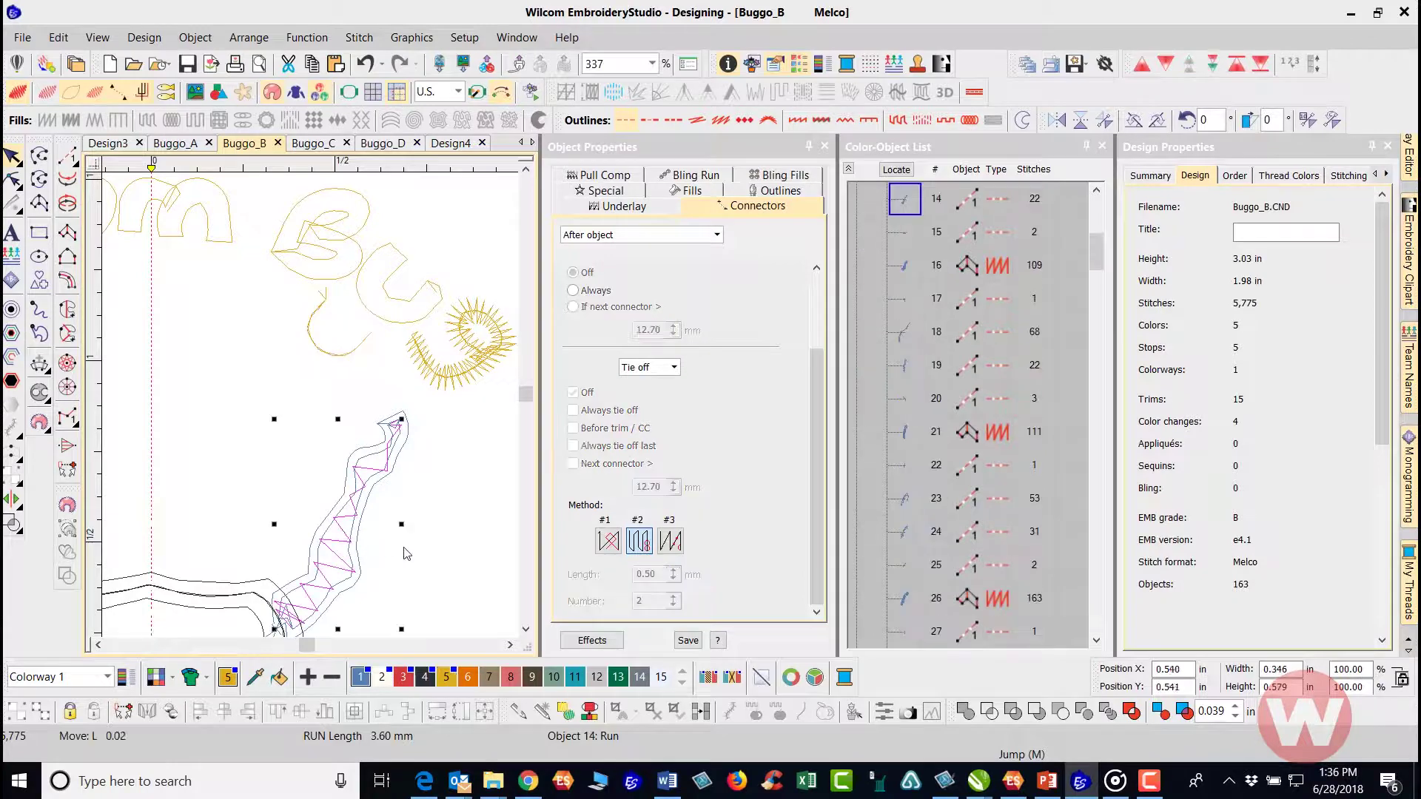
scroll(314, 412, "down", 2)
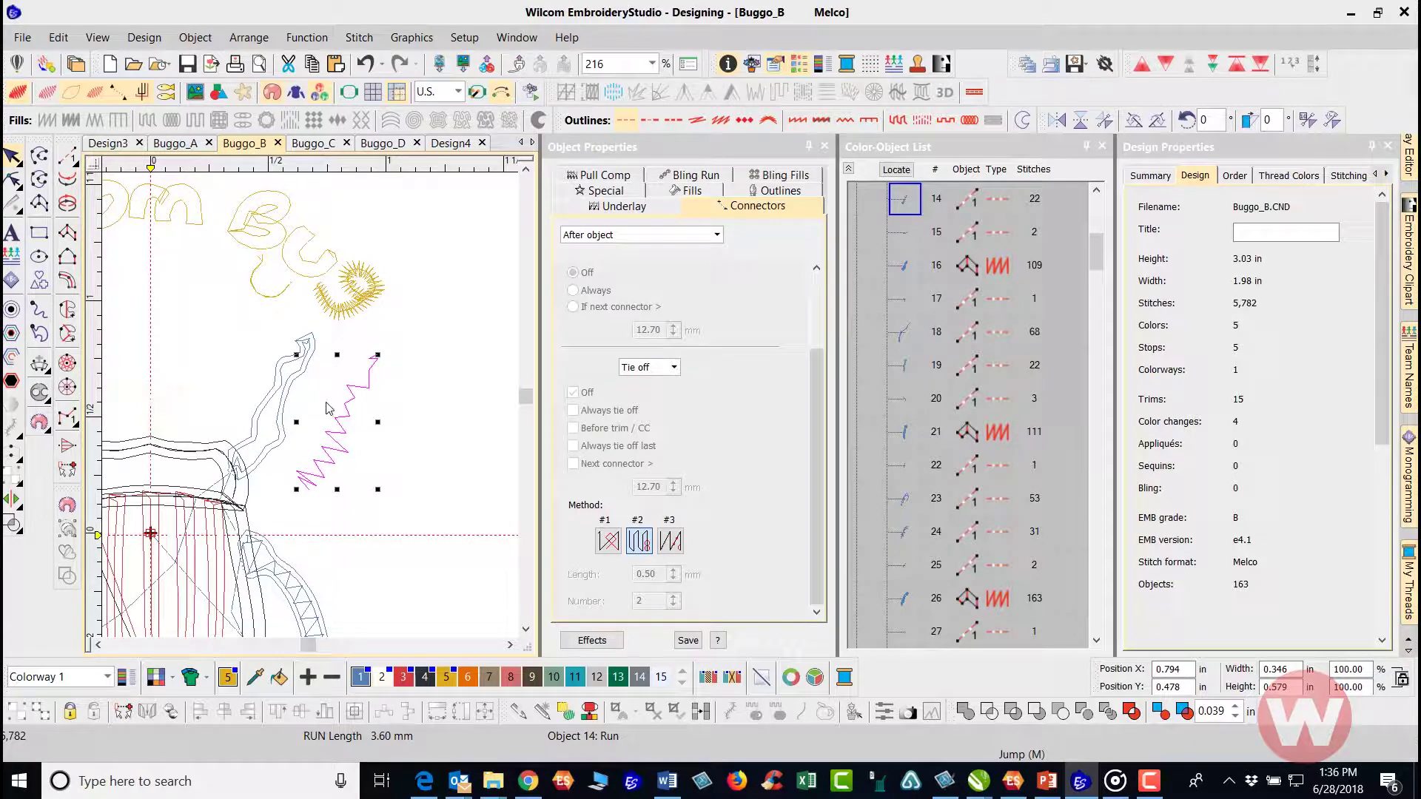
Delete the right front leg's inner outline run, the short run at its tip and the displaced zigzag run.
scroll(292, 416, "up", 4)
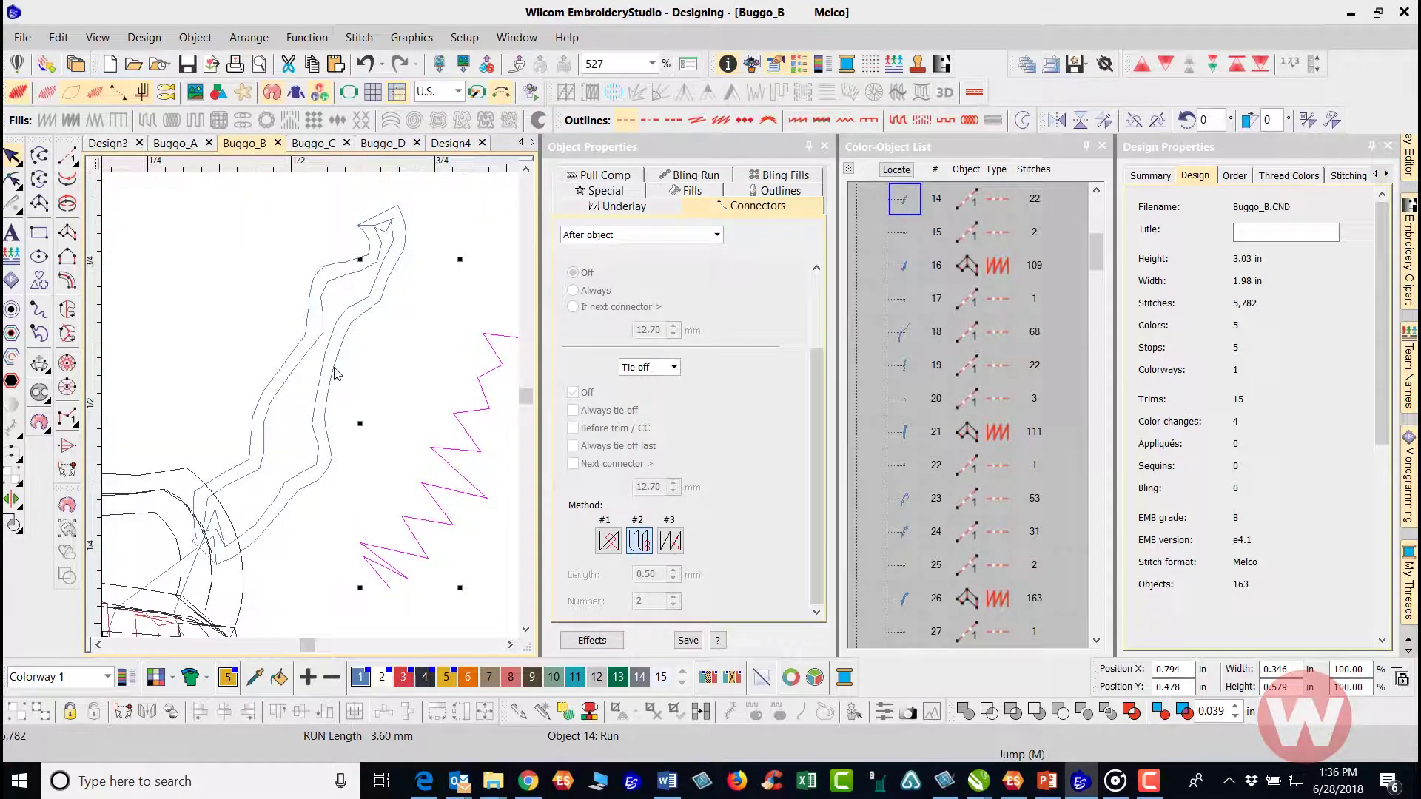
left_click(326, 342)
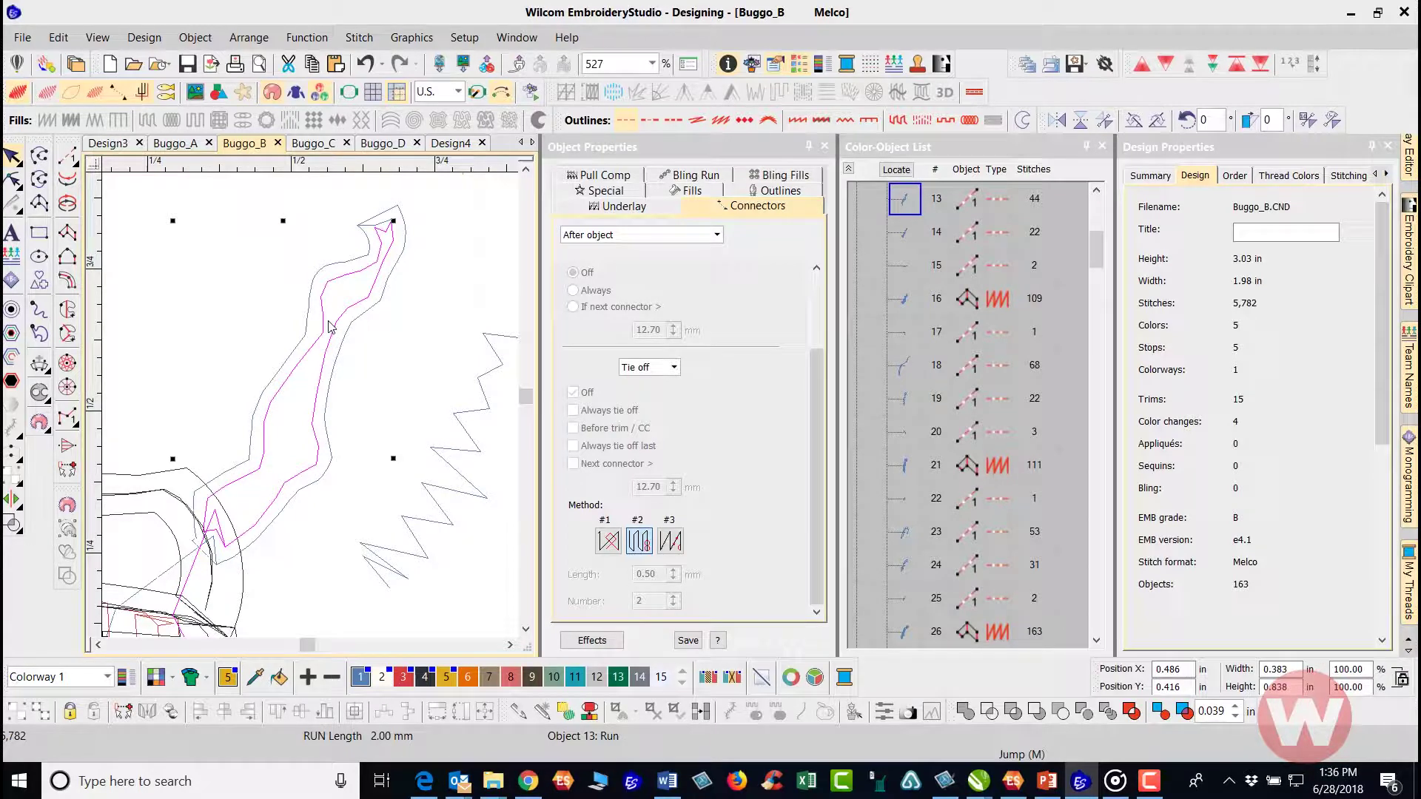
key("Delete")
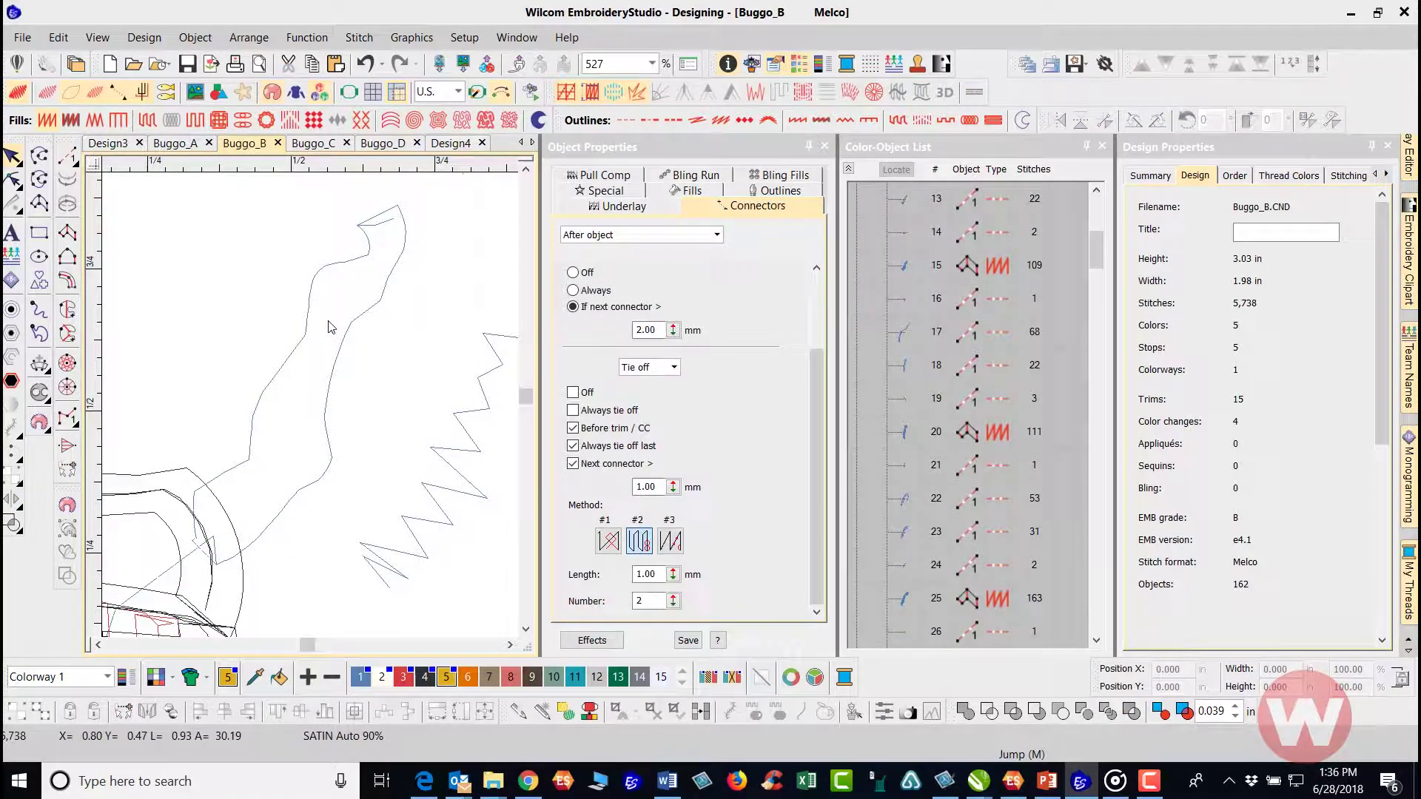
left_click(377, 223)
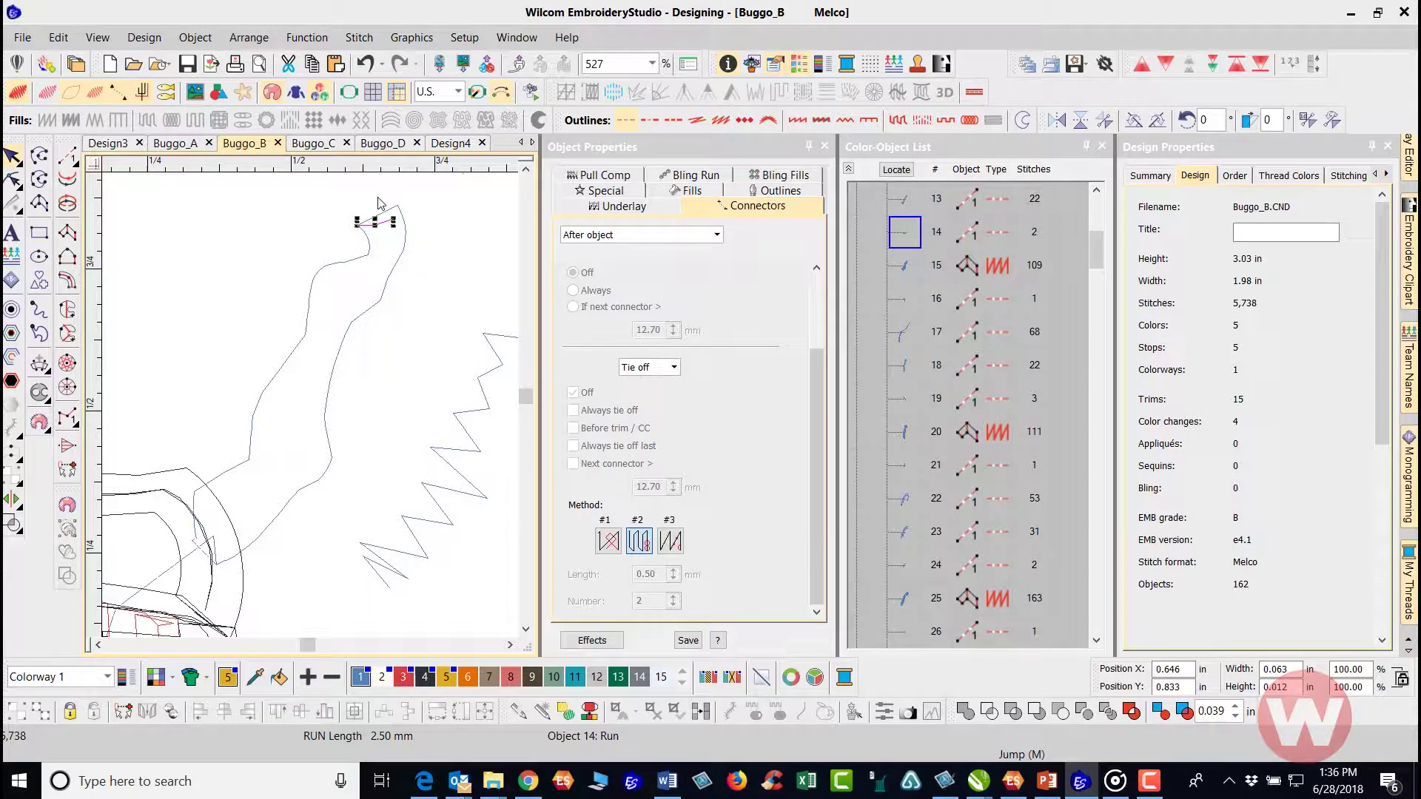
key("Delete")
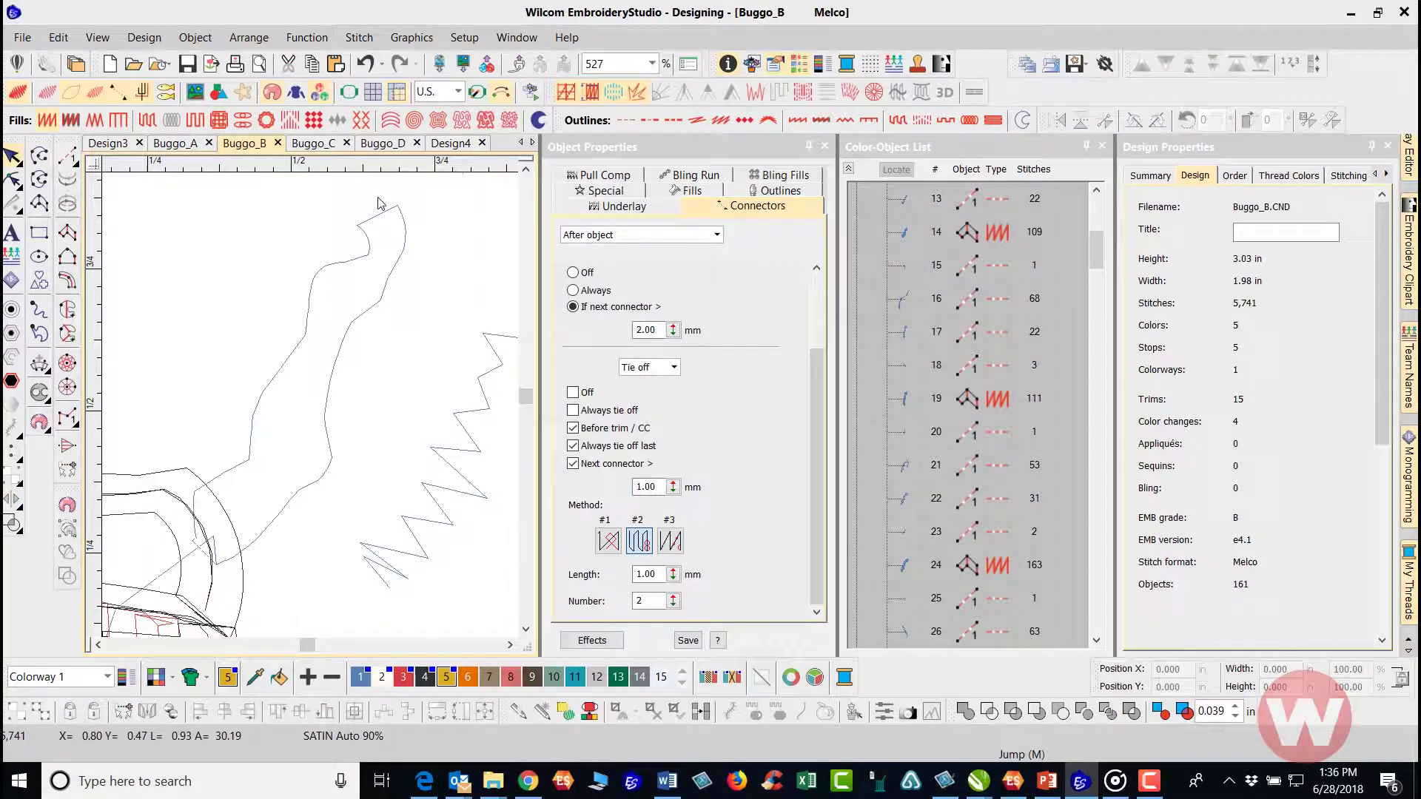
left_click(460, 426)
key("Delete")
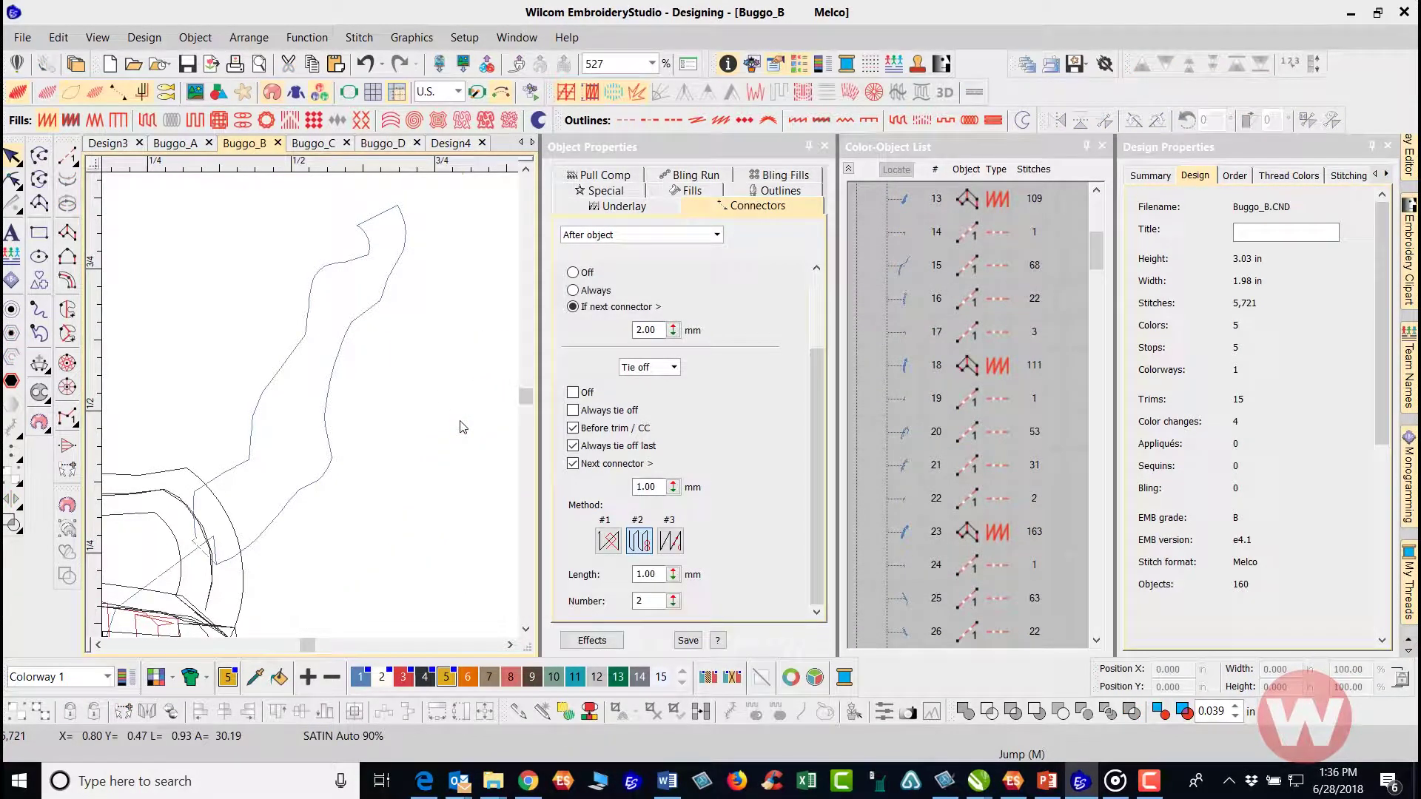
Select all color 2 objects of the beetle's body and antennae and recolor them with color 10.
scroll(307, 412, "down", 3)
scroll(284, 418, "down", 2)
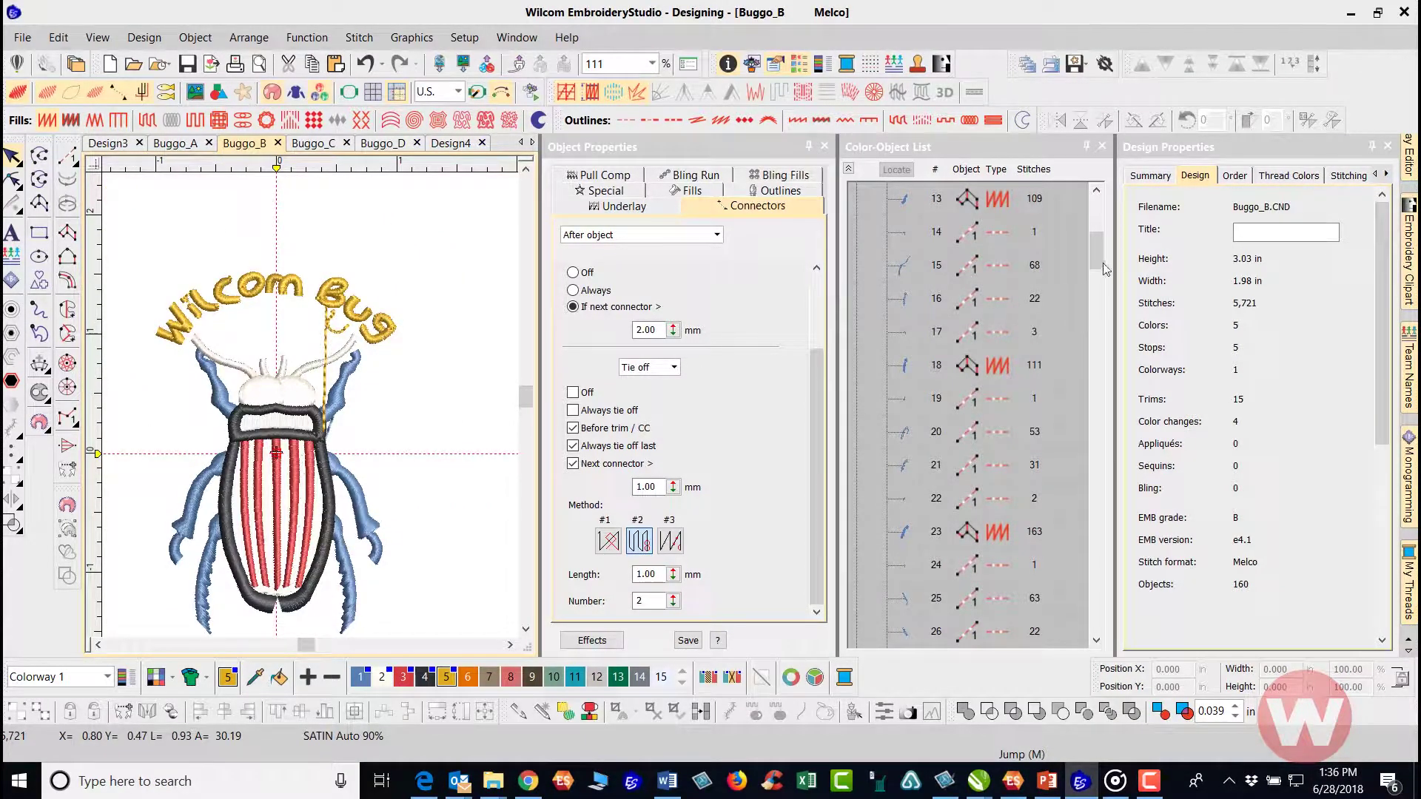
left_click_drag(1104, 252, 1099, 294)
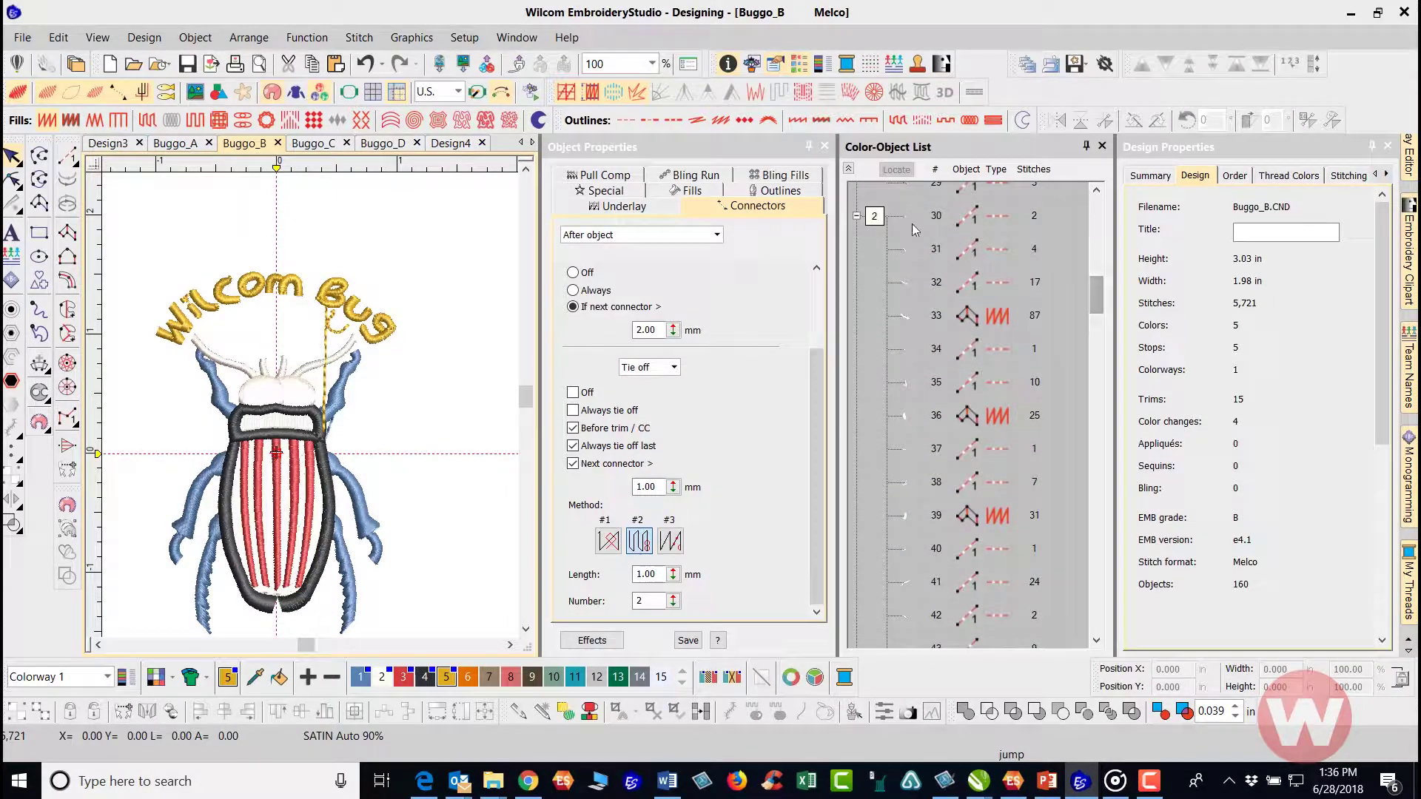
left_click(879, 224)
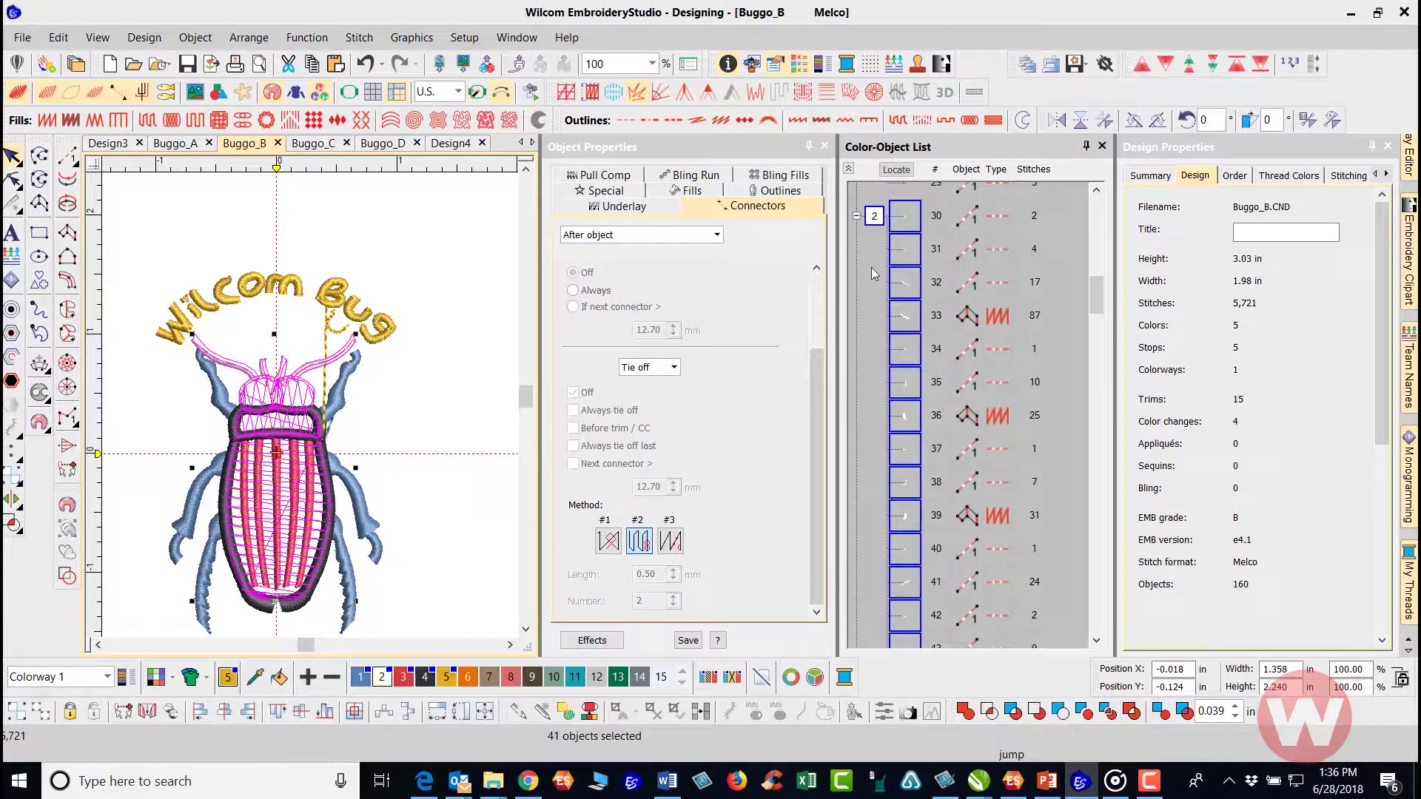
left_click(555, 680)
left_click(461, 415)
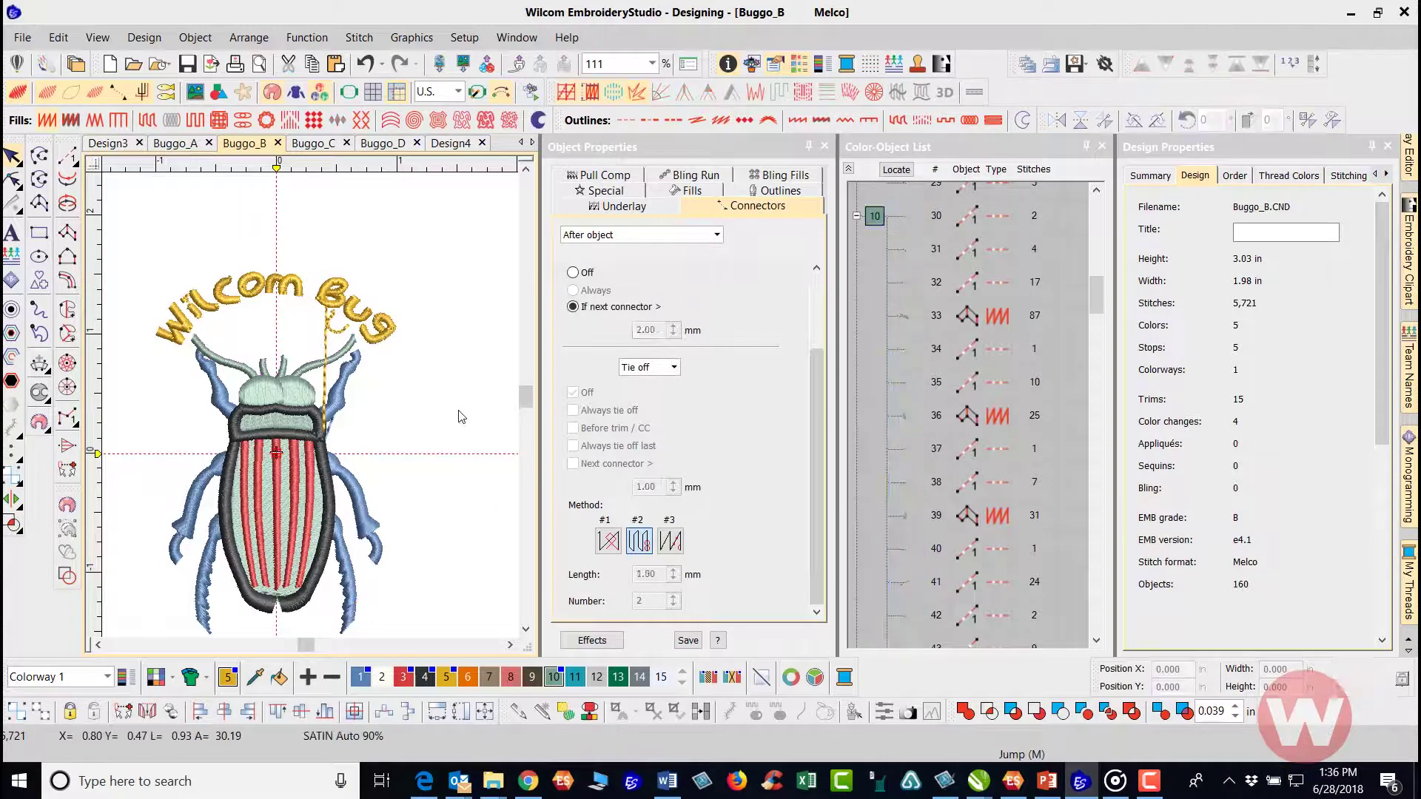
Recolor the body and antennae objects with the dark green color 13.
left_click(870, 218)
left_click(618, 676)
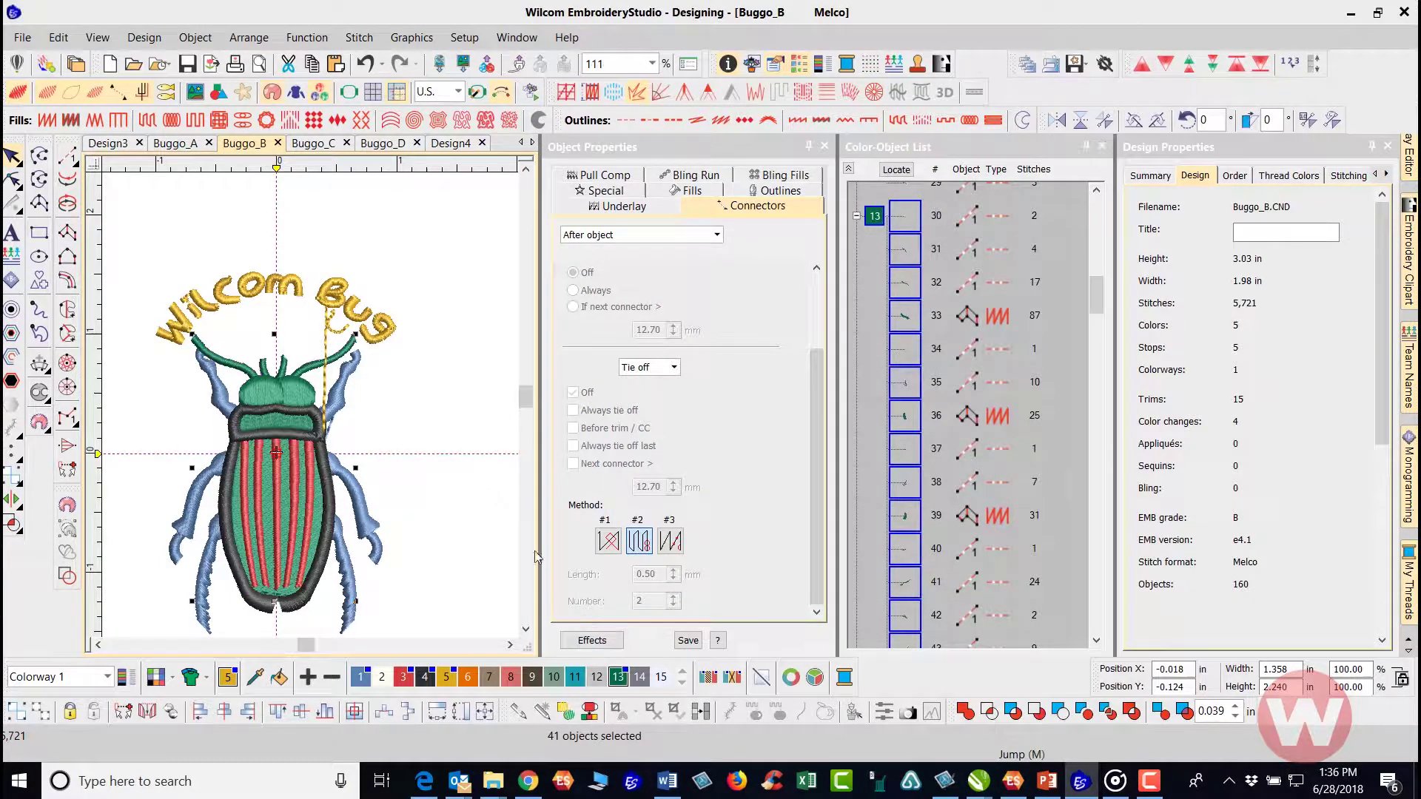
left_click(467, 482)
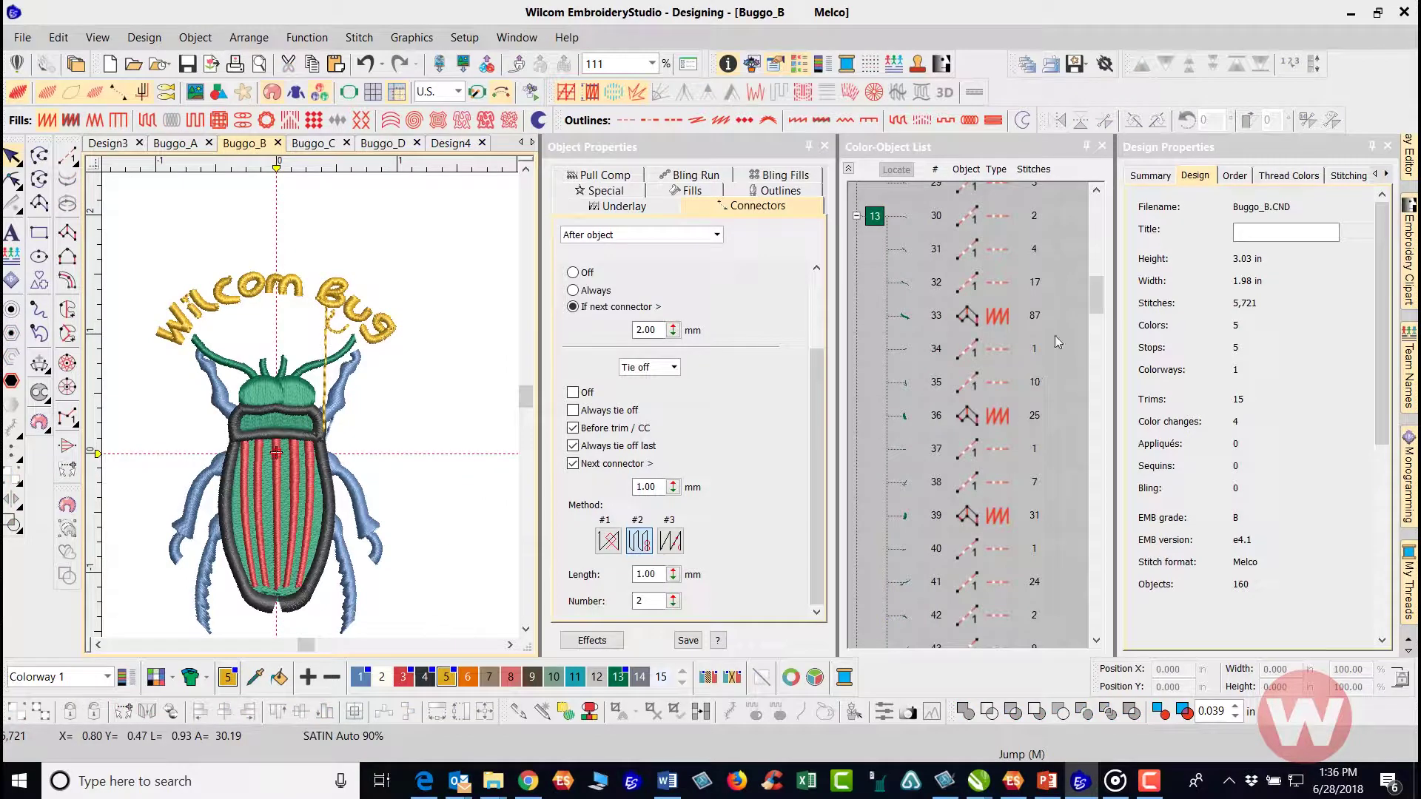
Select all color 1 leg objects and recolor them with the brown color 7.
left_click_drag(1093, 304, 1099, 202)
left_click(874, 215)
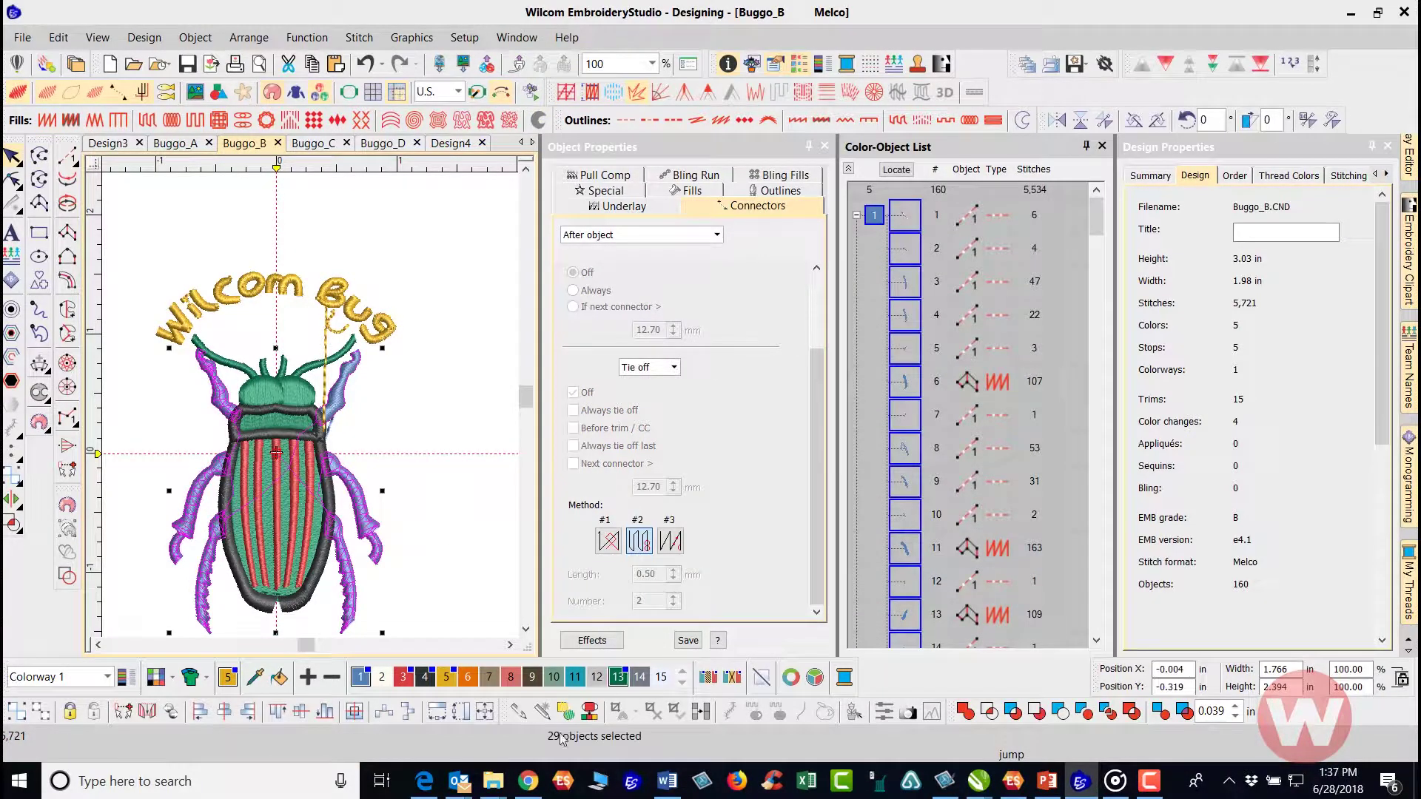
left_click(488, 677)
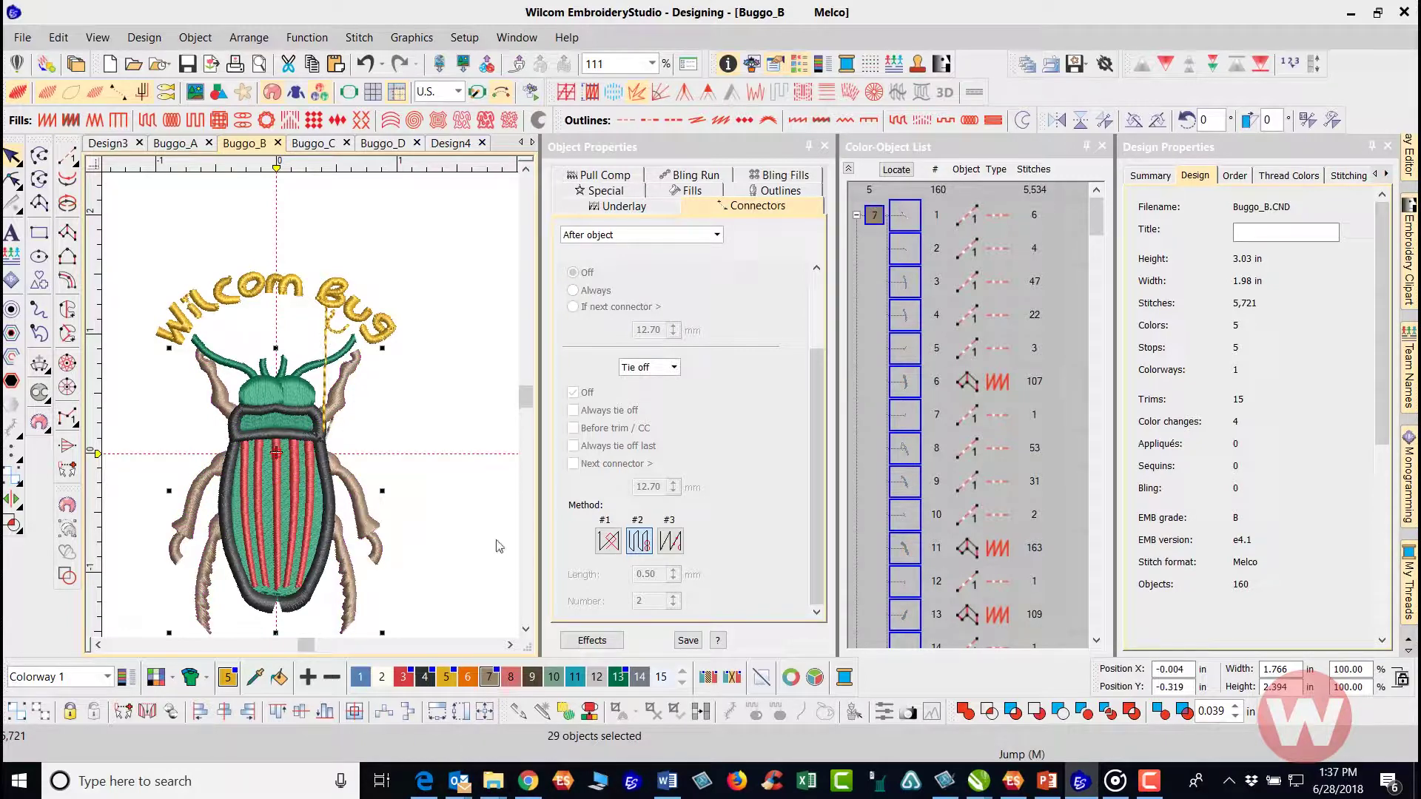
Select all color 3 stripe objects and recolor them with the light grey color 12.
left_click_drag(1098, 211, 1078, 402)
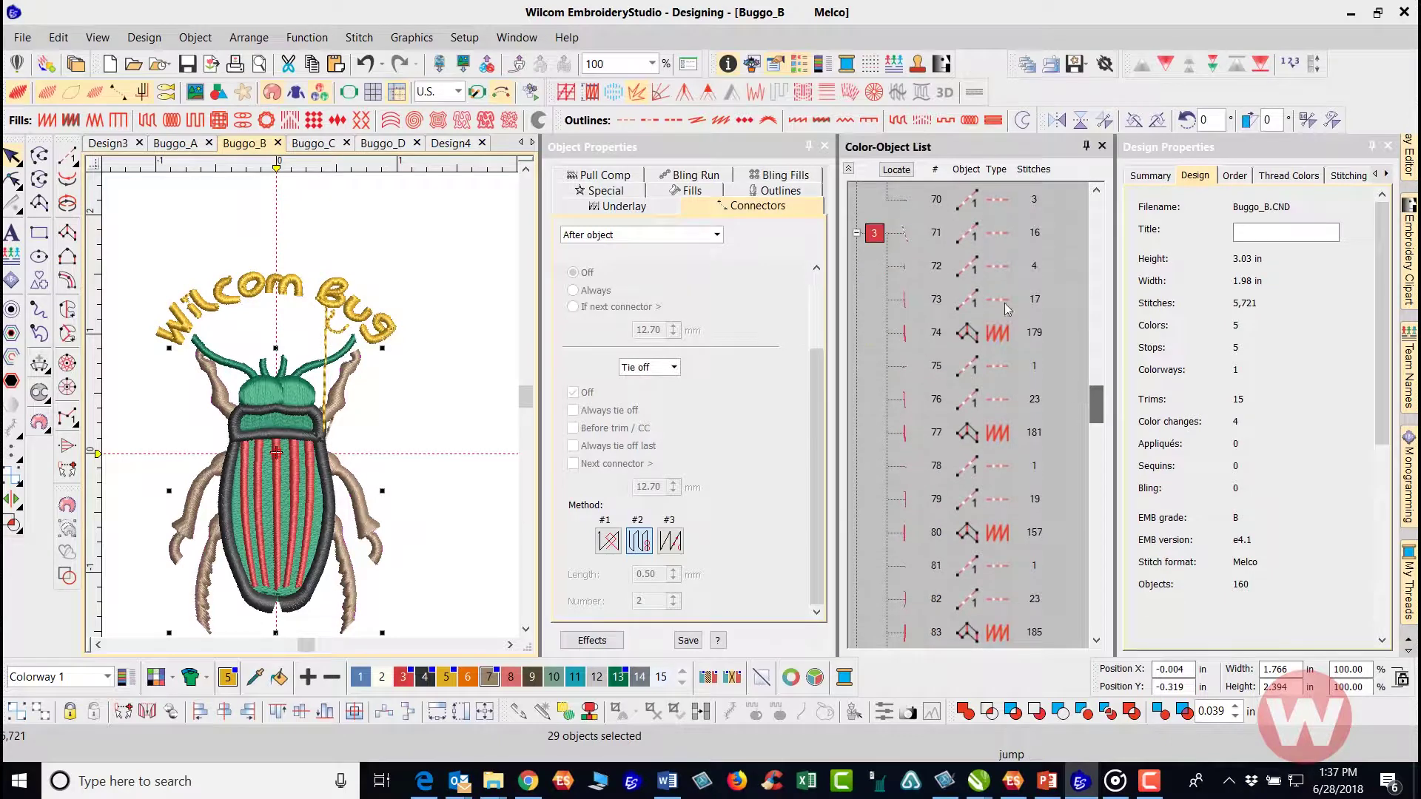
left_click(876, 232)
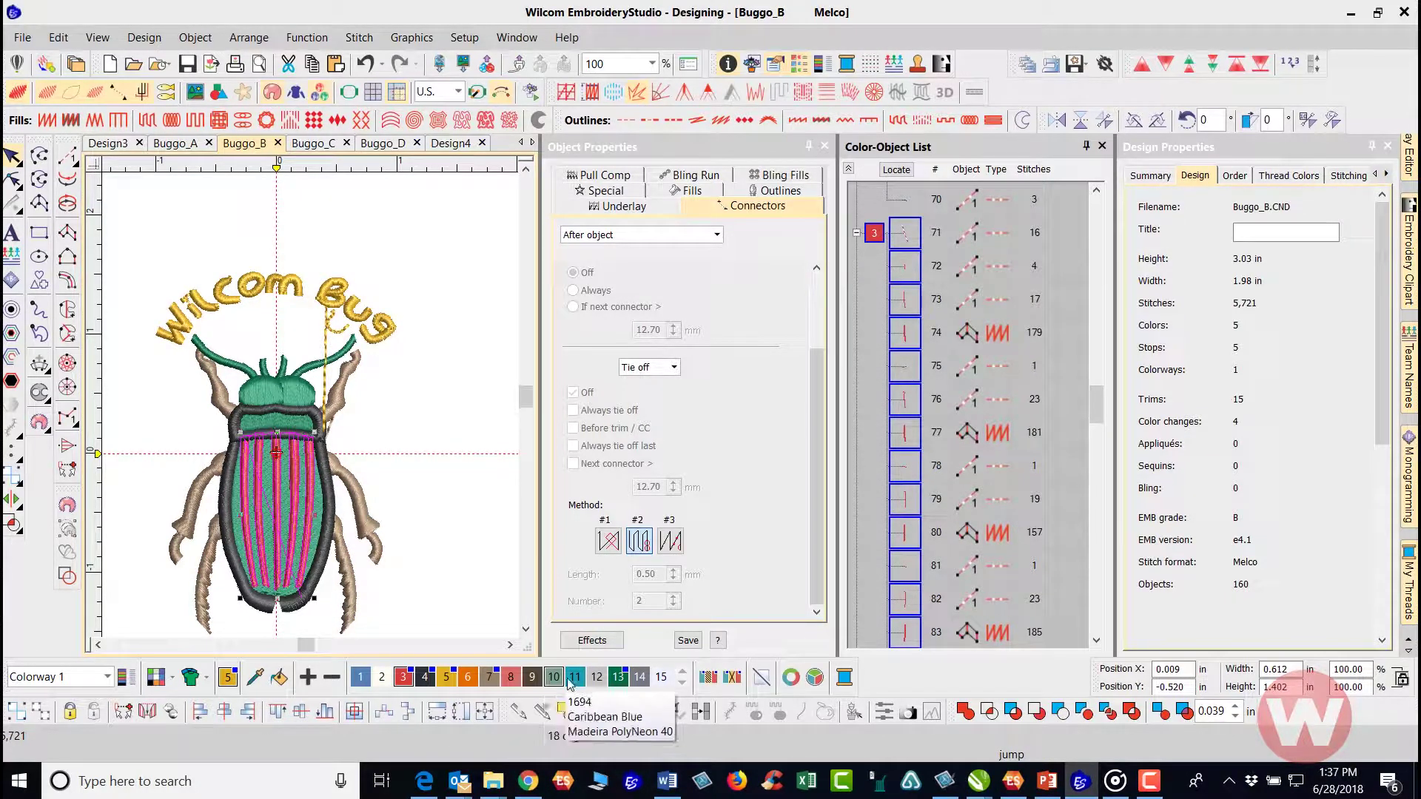
left_click(597, 677)
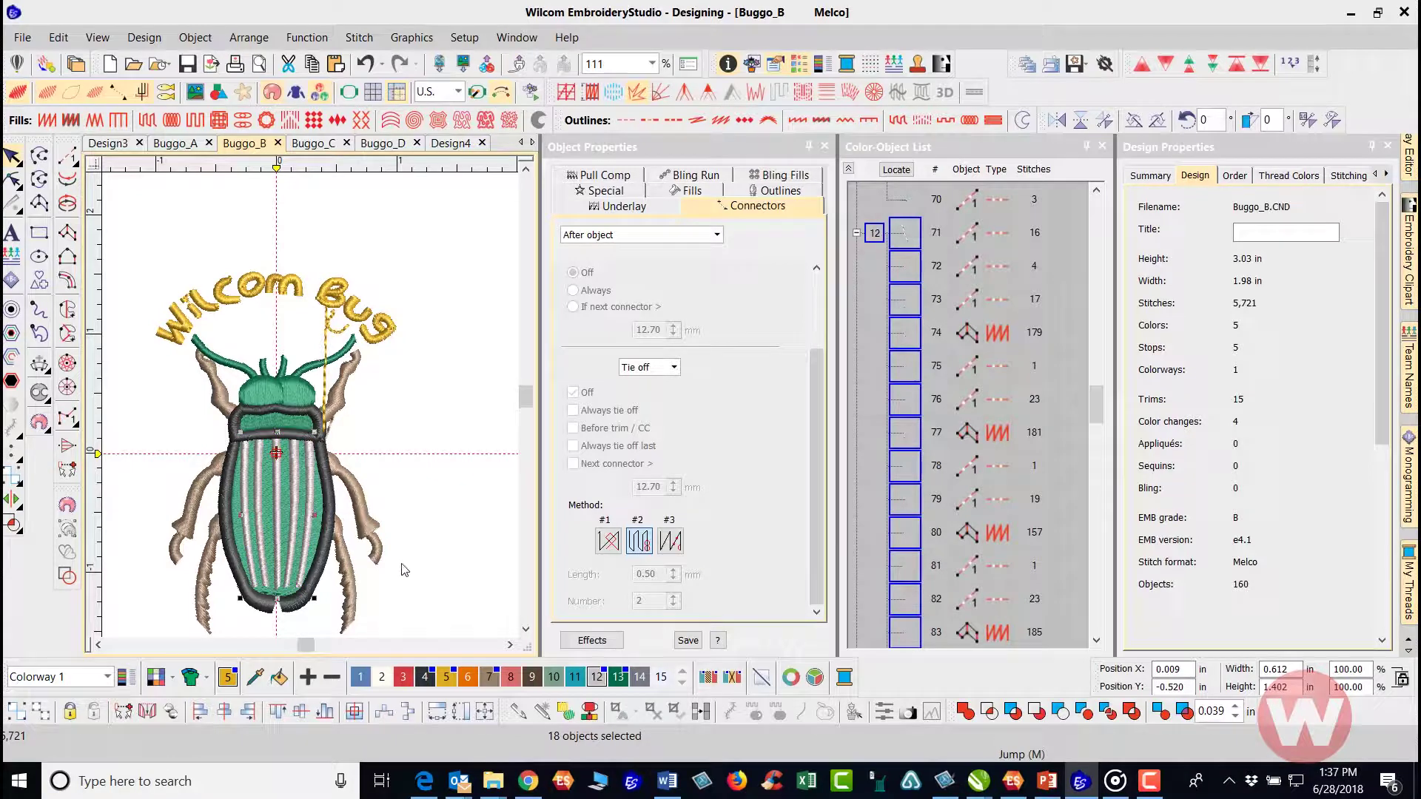
left_click(467, 408)
Examine the yellow connector where it passes the right front leg and meets the black collar.
scroll(322, 410, "up", 2)
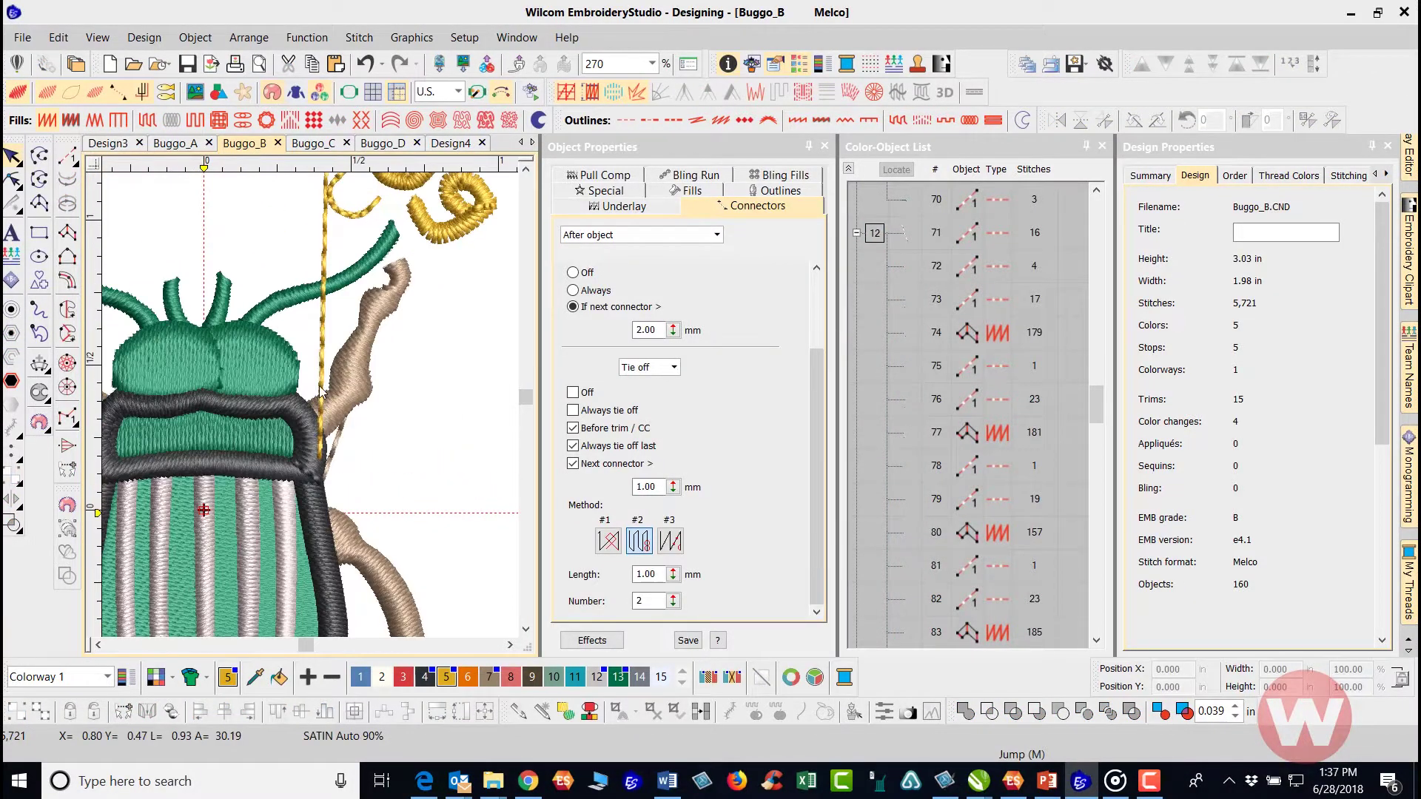
left_click(319, 392)
scroll(313, 416, "down", 1)
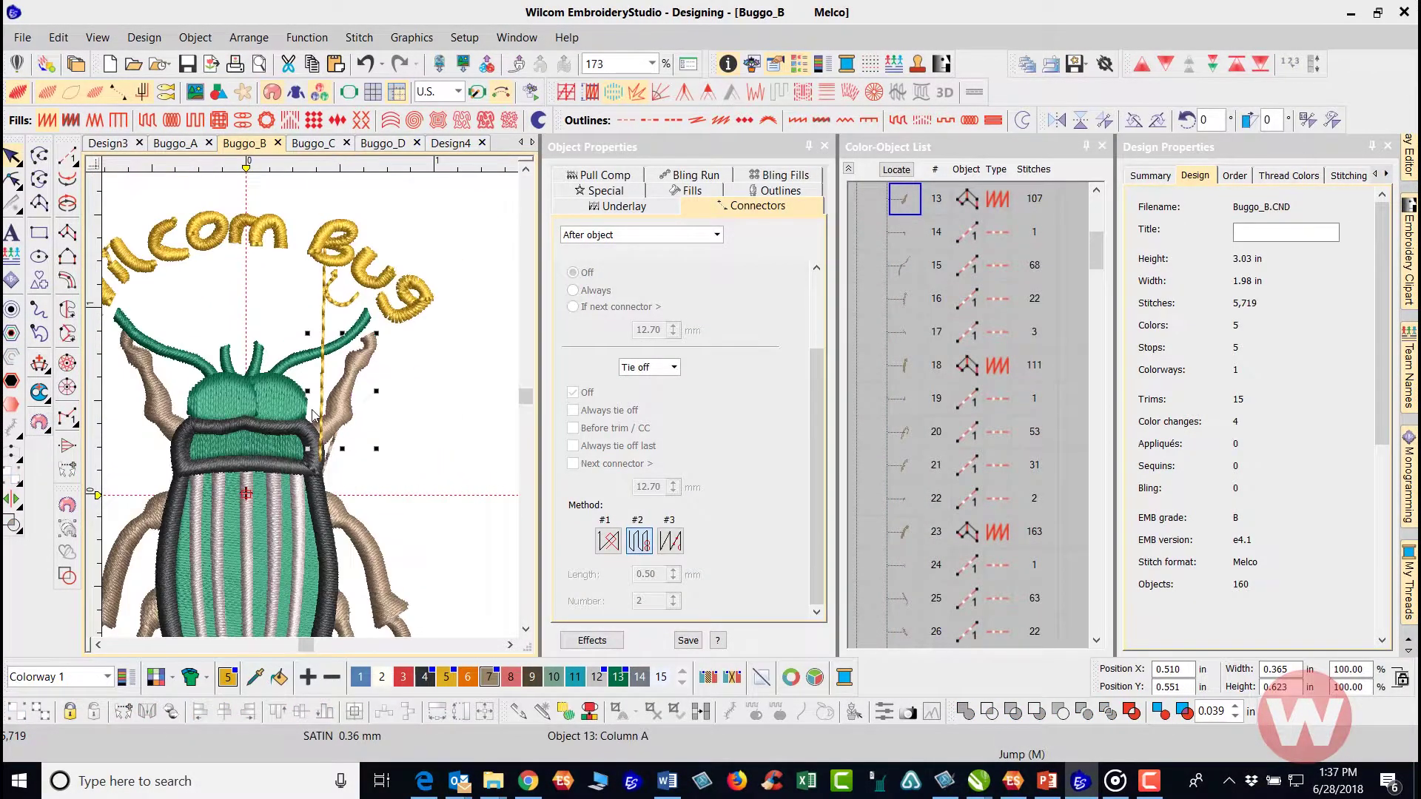
scroll(317, 402, "up", 2)
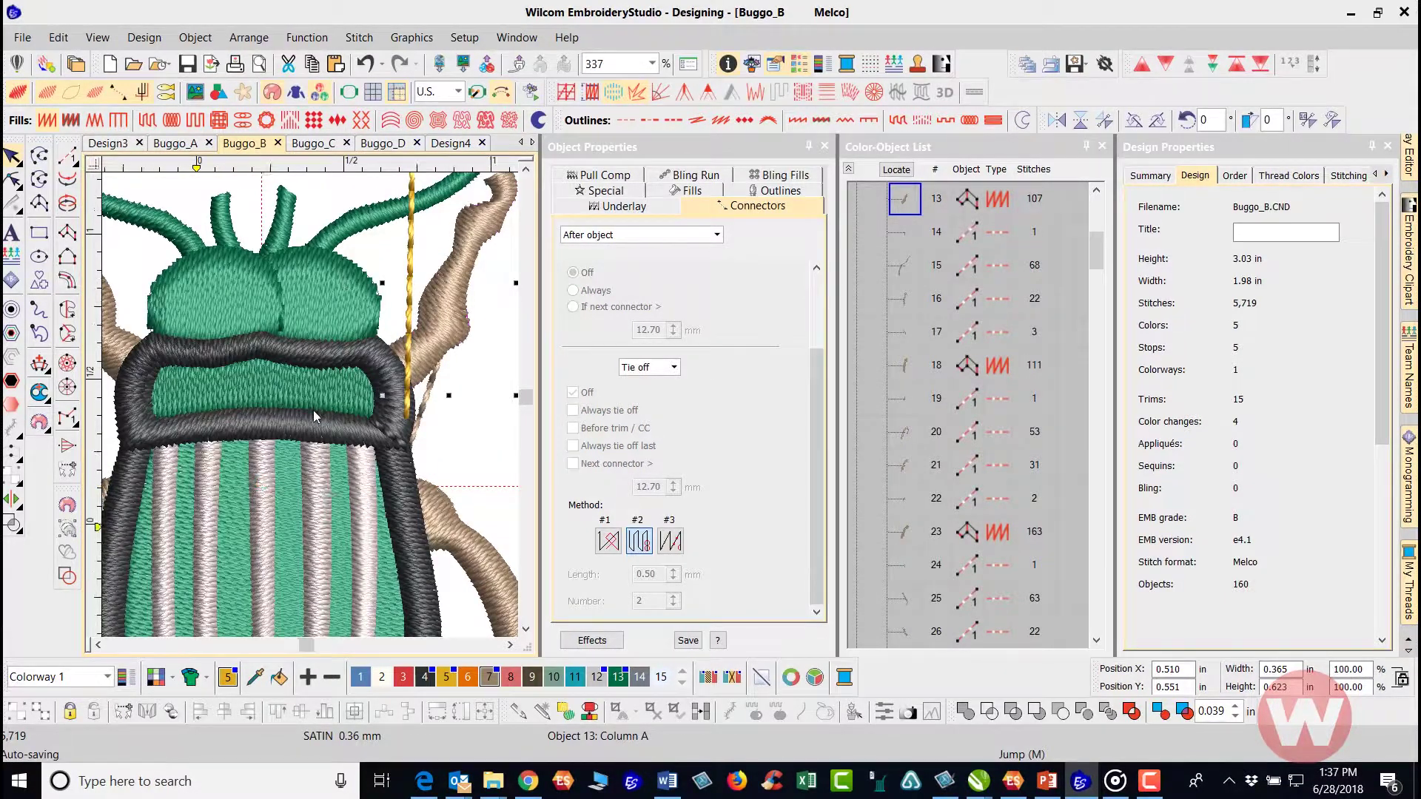
scroll(313, 410, "down", 1)
left_click(441, 346)
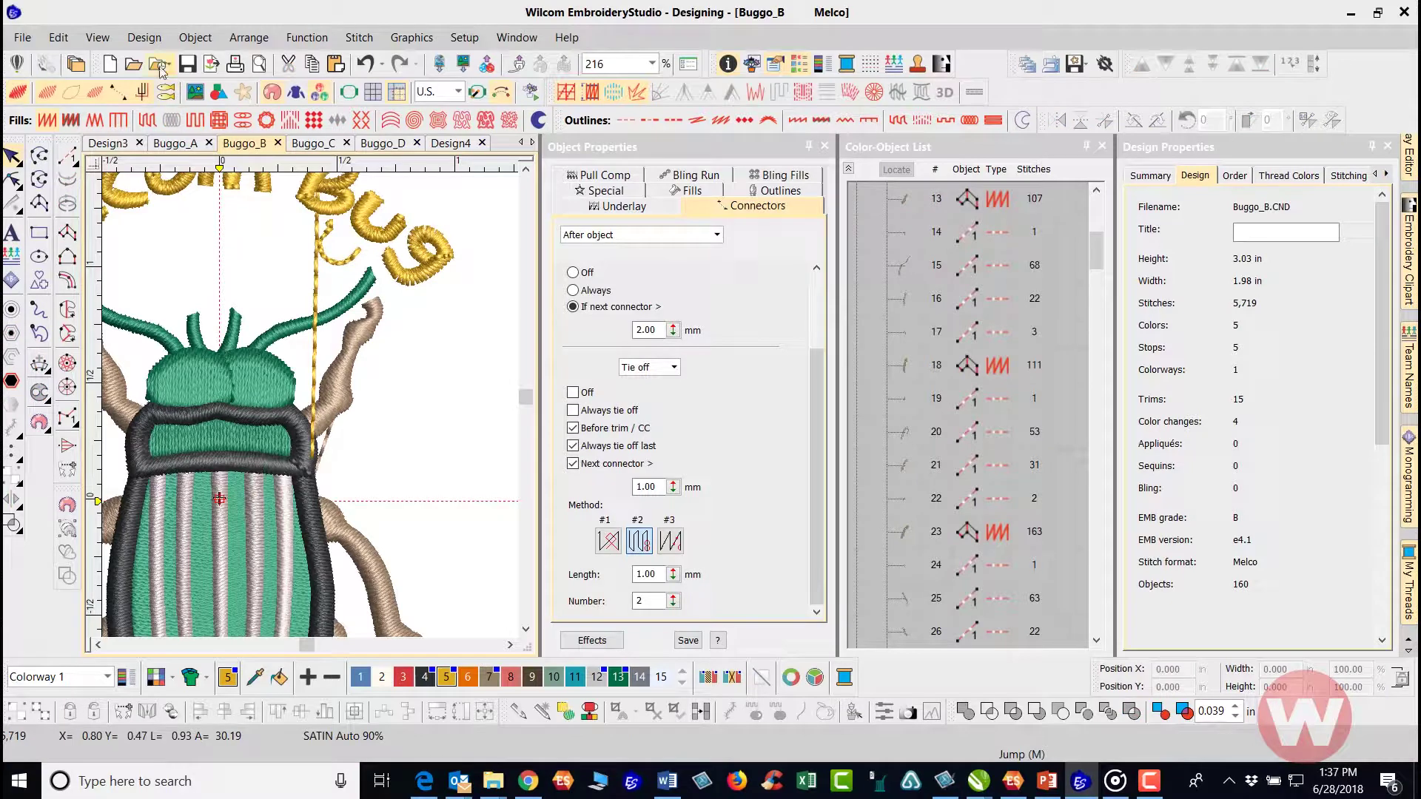
Review the Auto Start & End settings for the centred start and end point and accept them.
left_click(145, 39)
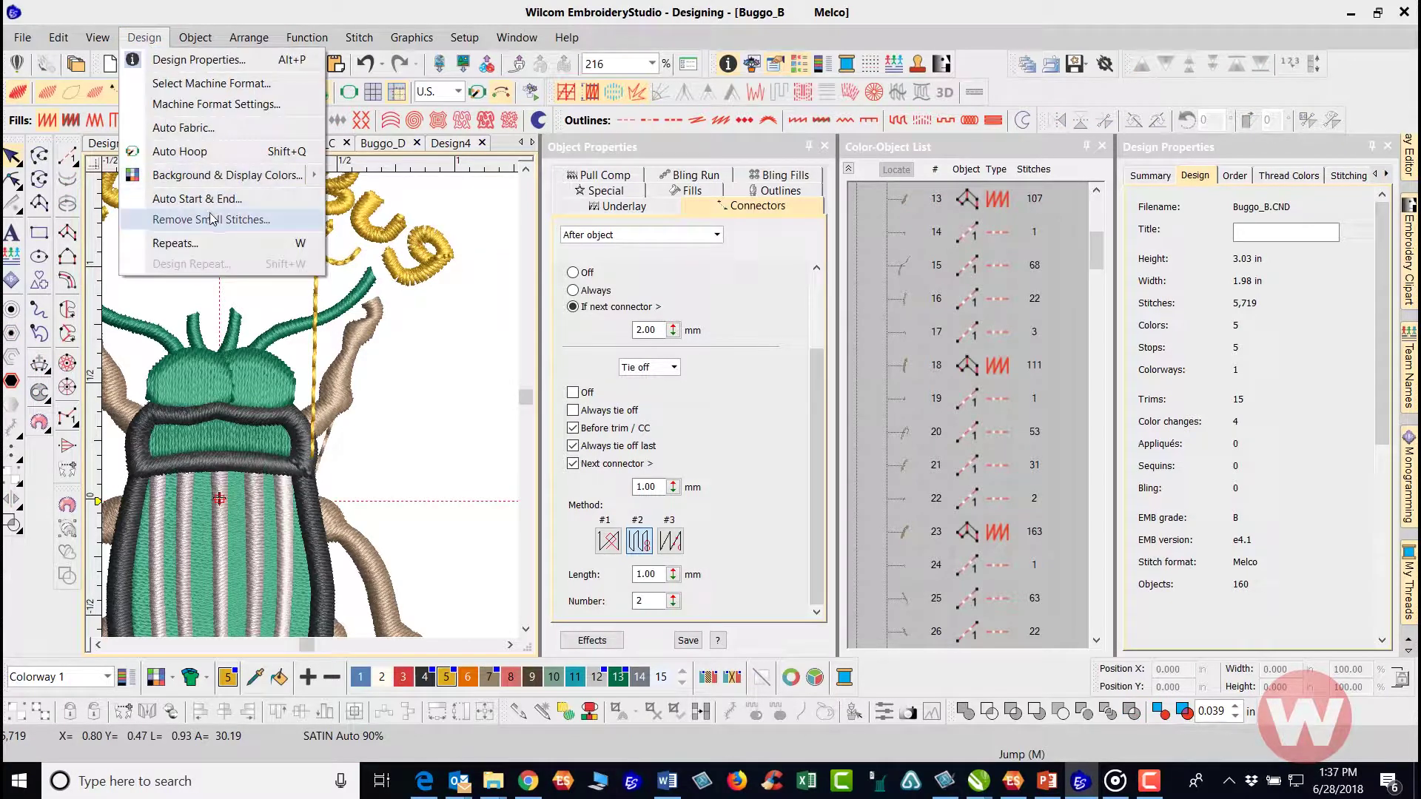
left_click(197, 198)
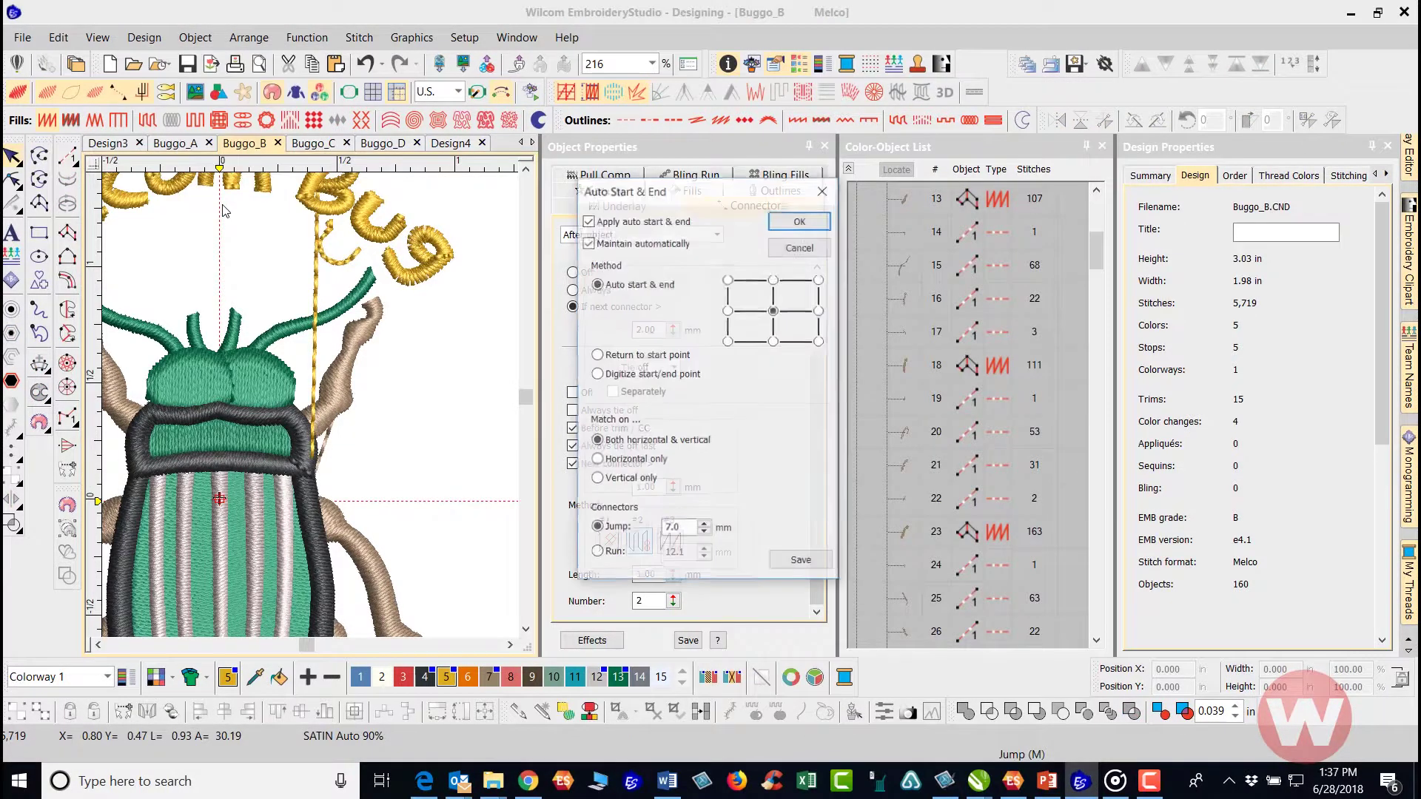
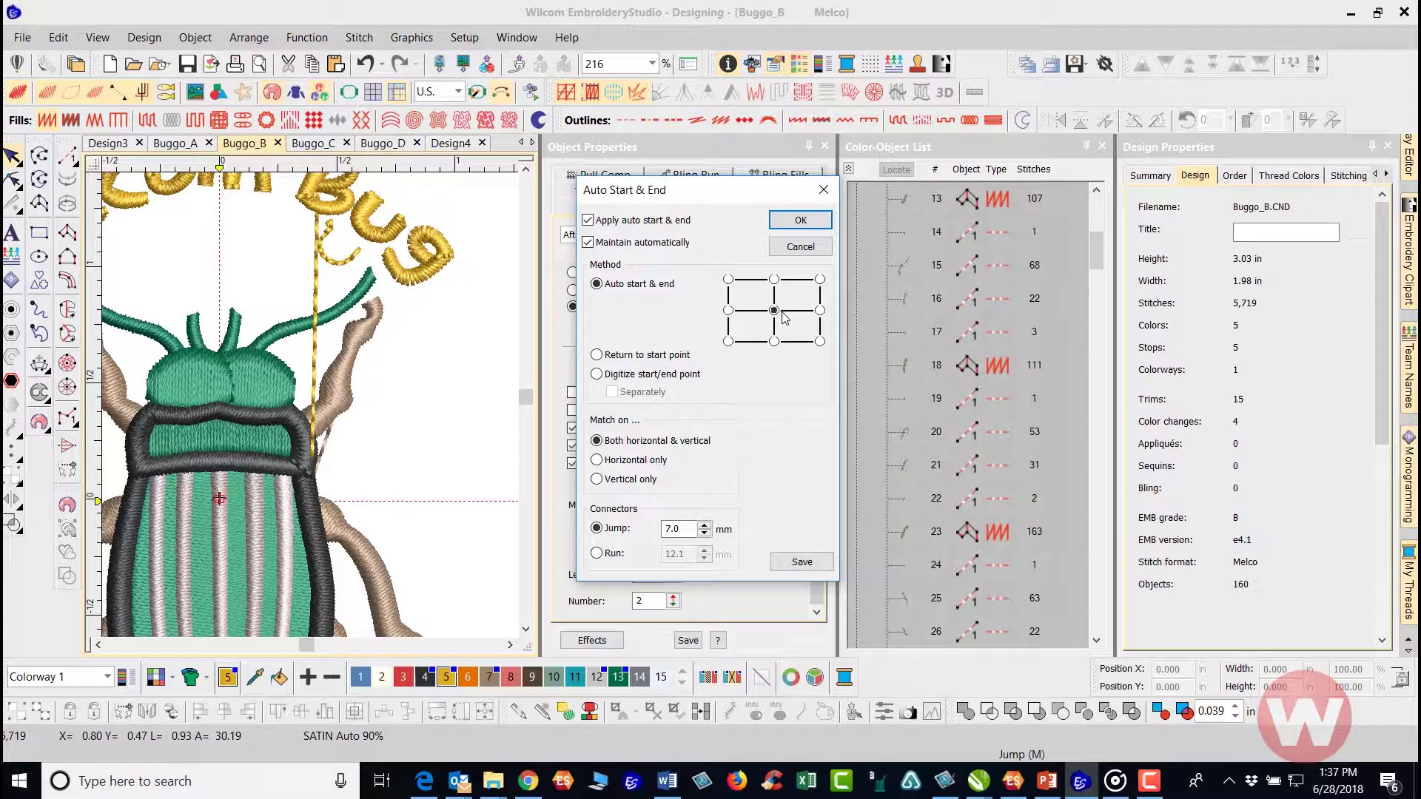
left_click(797, 222)
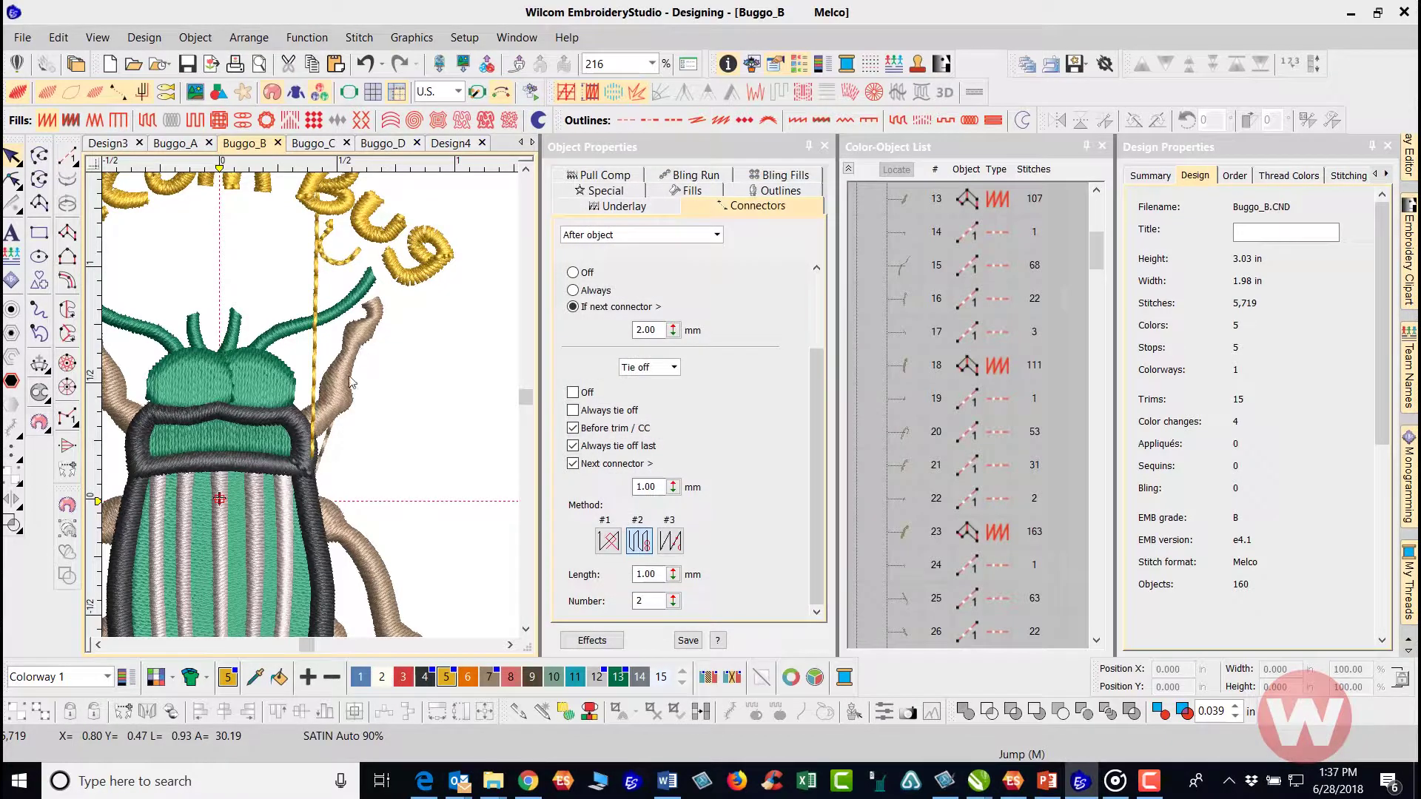
Delete the curved yellow running-stitch underlay object below the letter "u" in the word Bug.
scroll(190, 519, "down", 1)
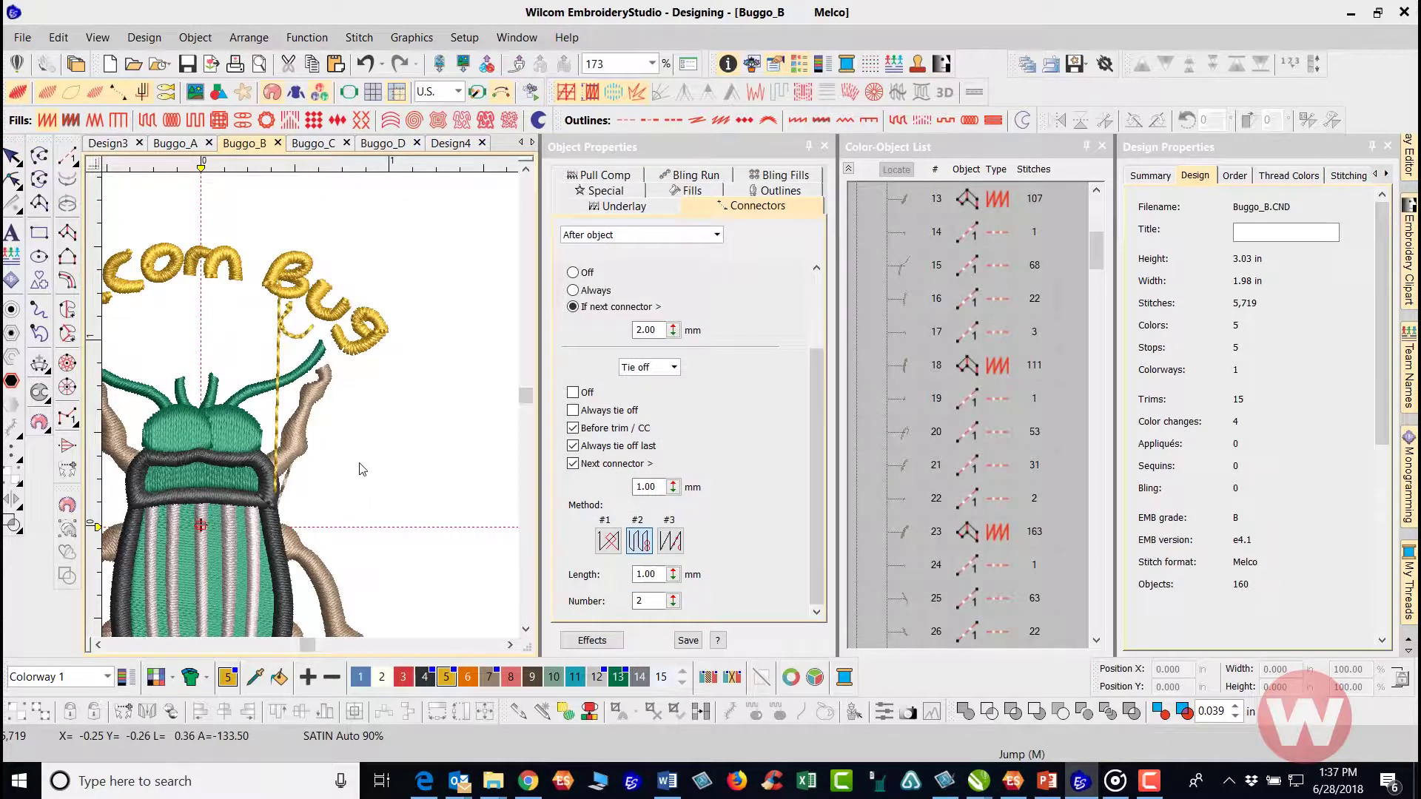
left_click(309, 338)
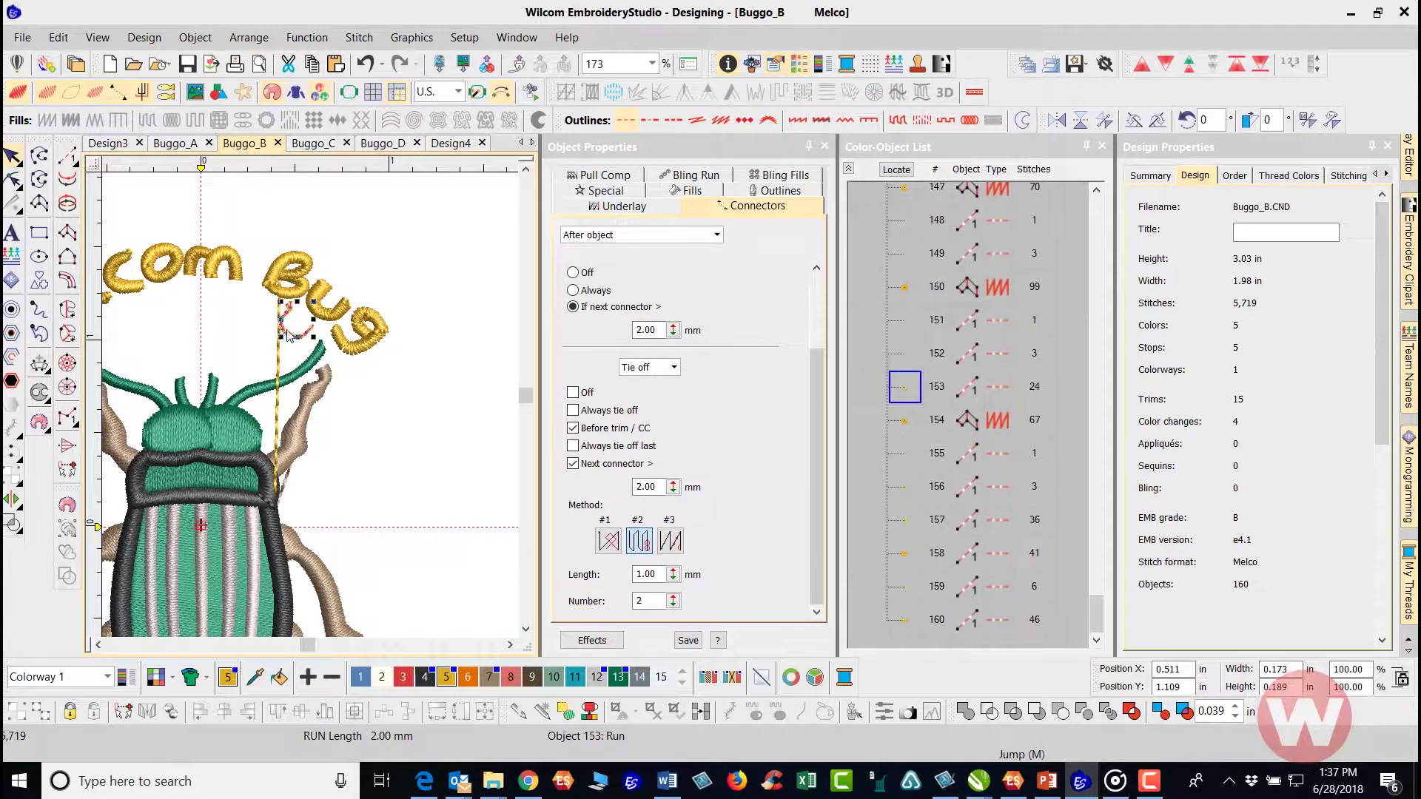
key("Delete")
Delete the black satin collar object that outlines the green band between the beetle's head and body.
scroll(248, 336, "up", 2)
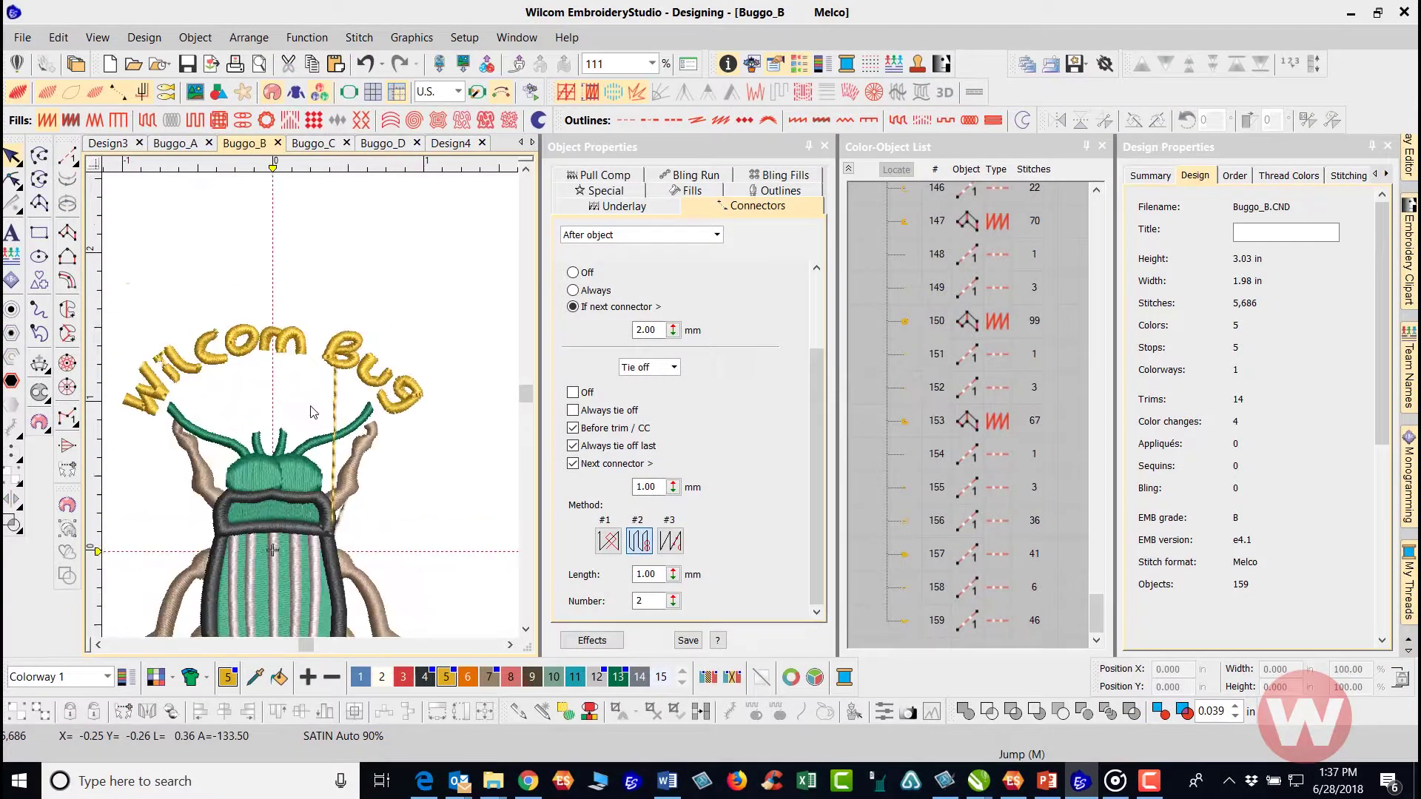
scroll(354, 535, "down", 2)
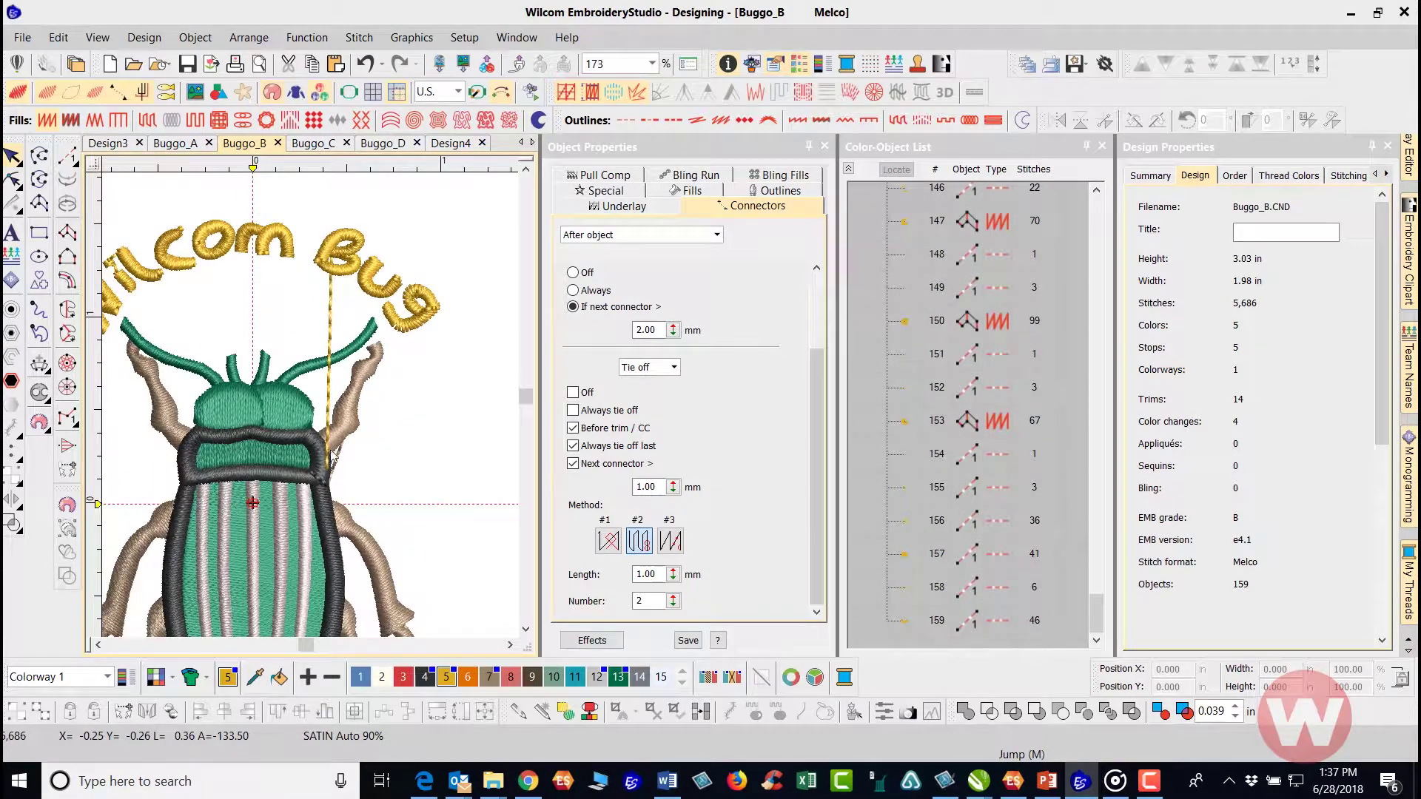
scroll(320, 400, "up", 3)
left_click(320, 399)
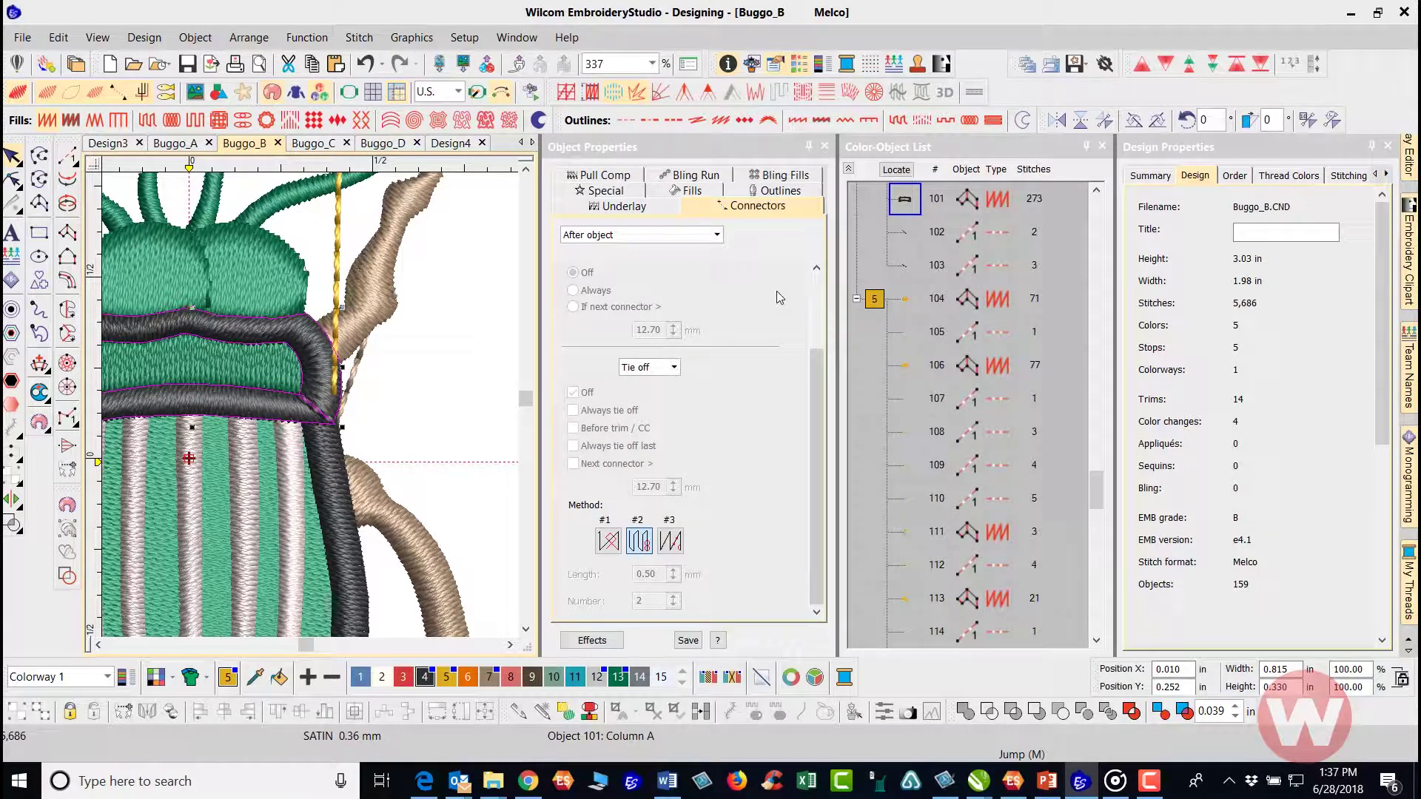
key("Delete")
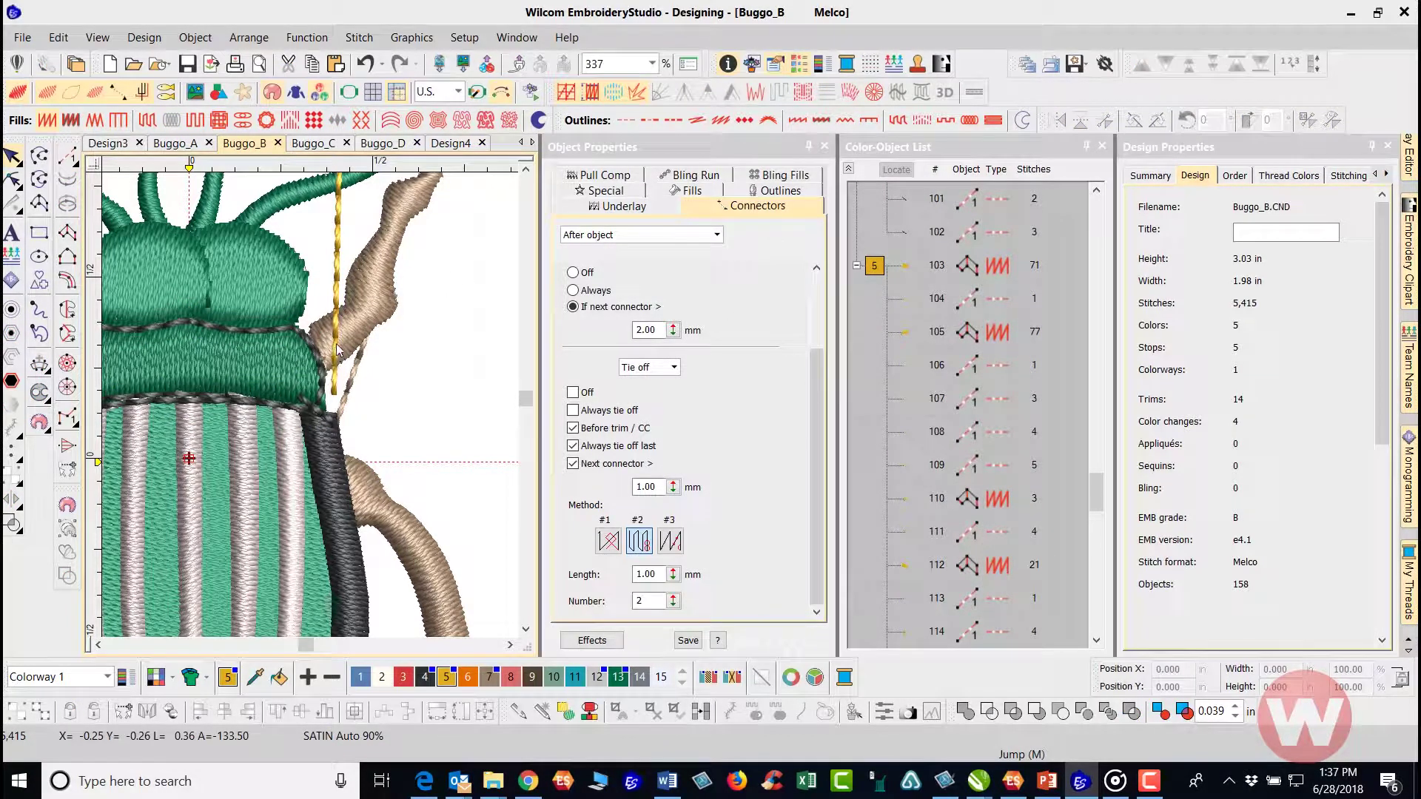
left_click(381, 268)
left_click(451, 247)
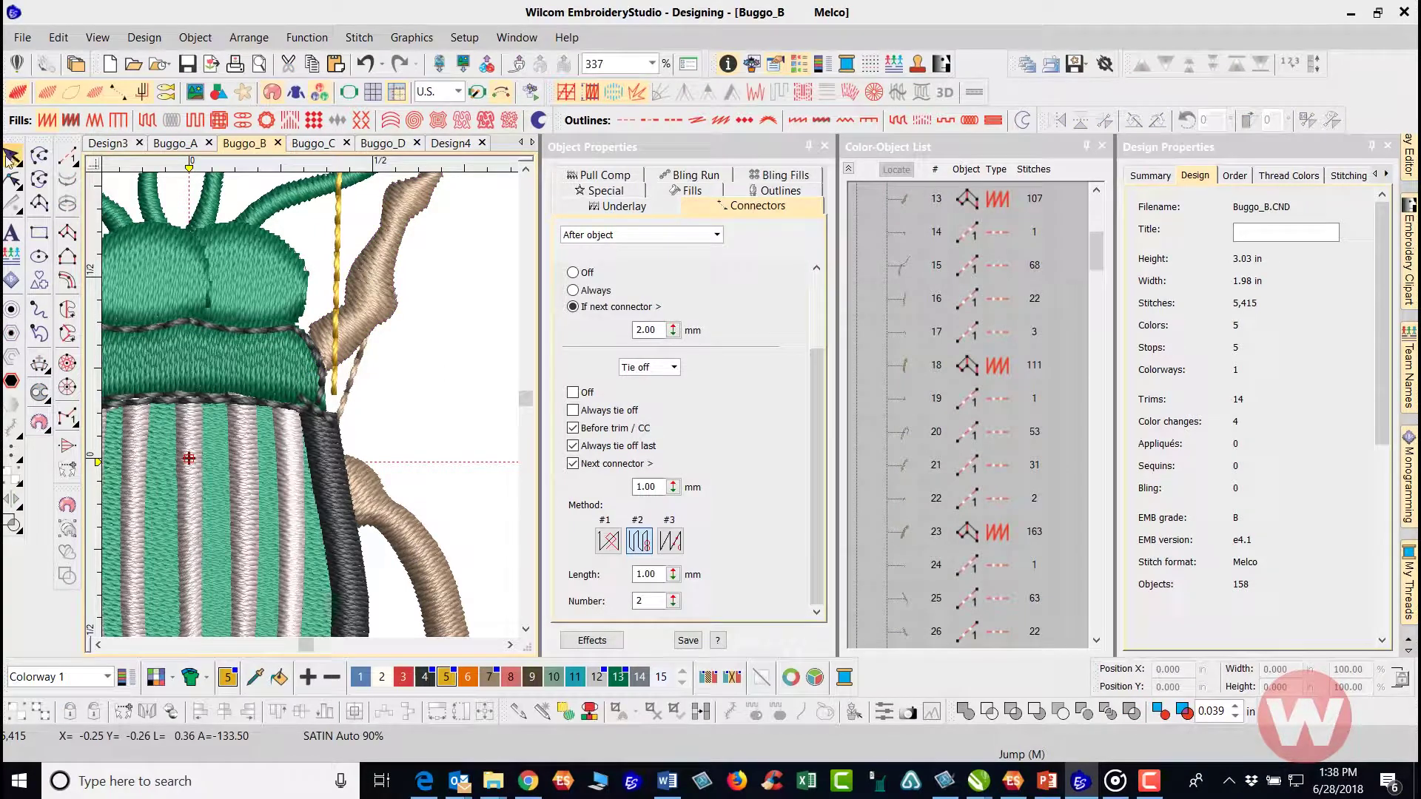
left_click(13, 178)
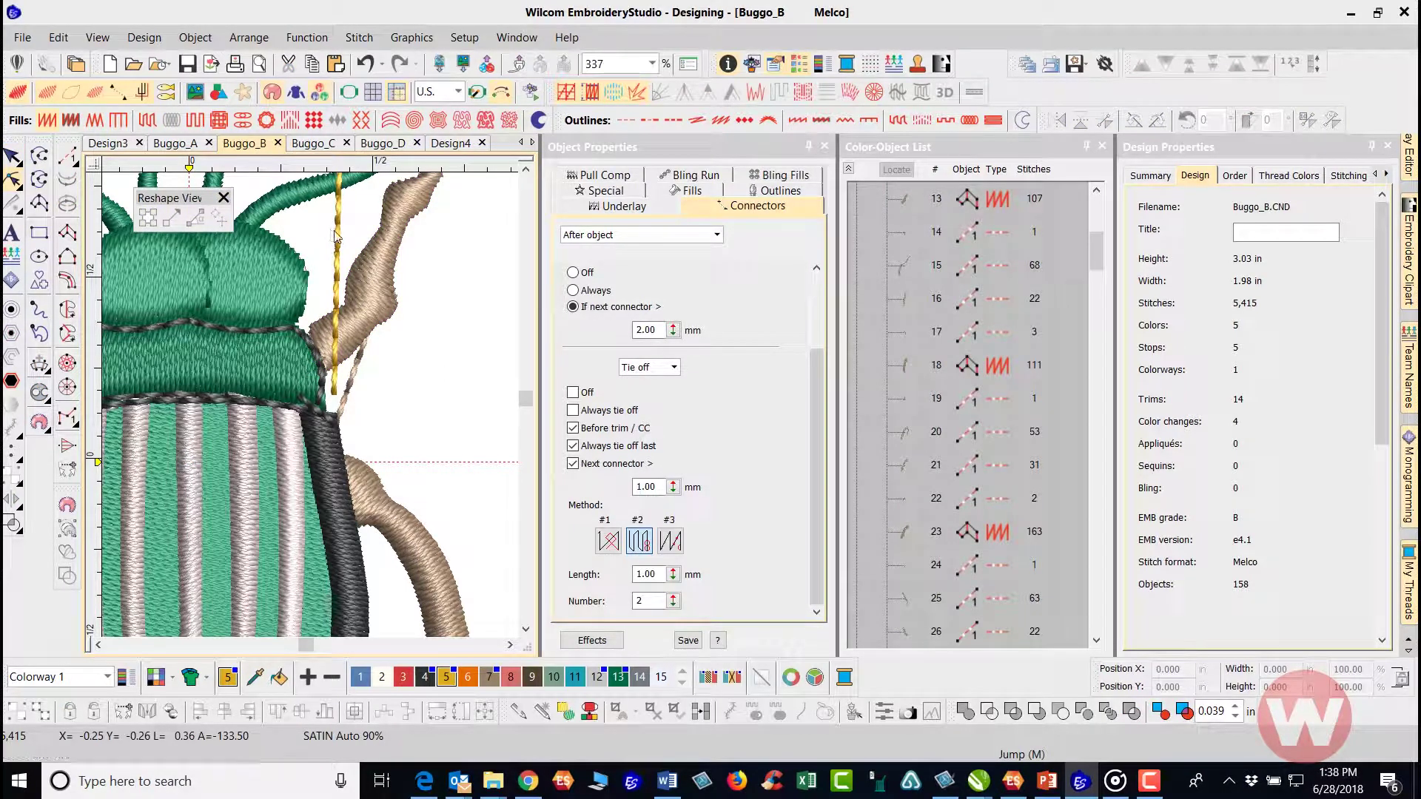
key("Escape")
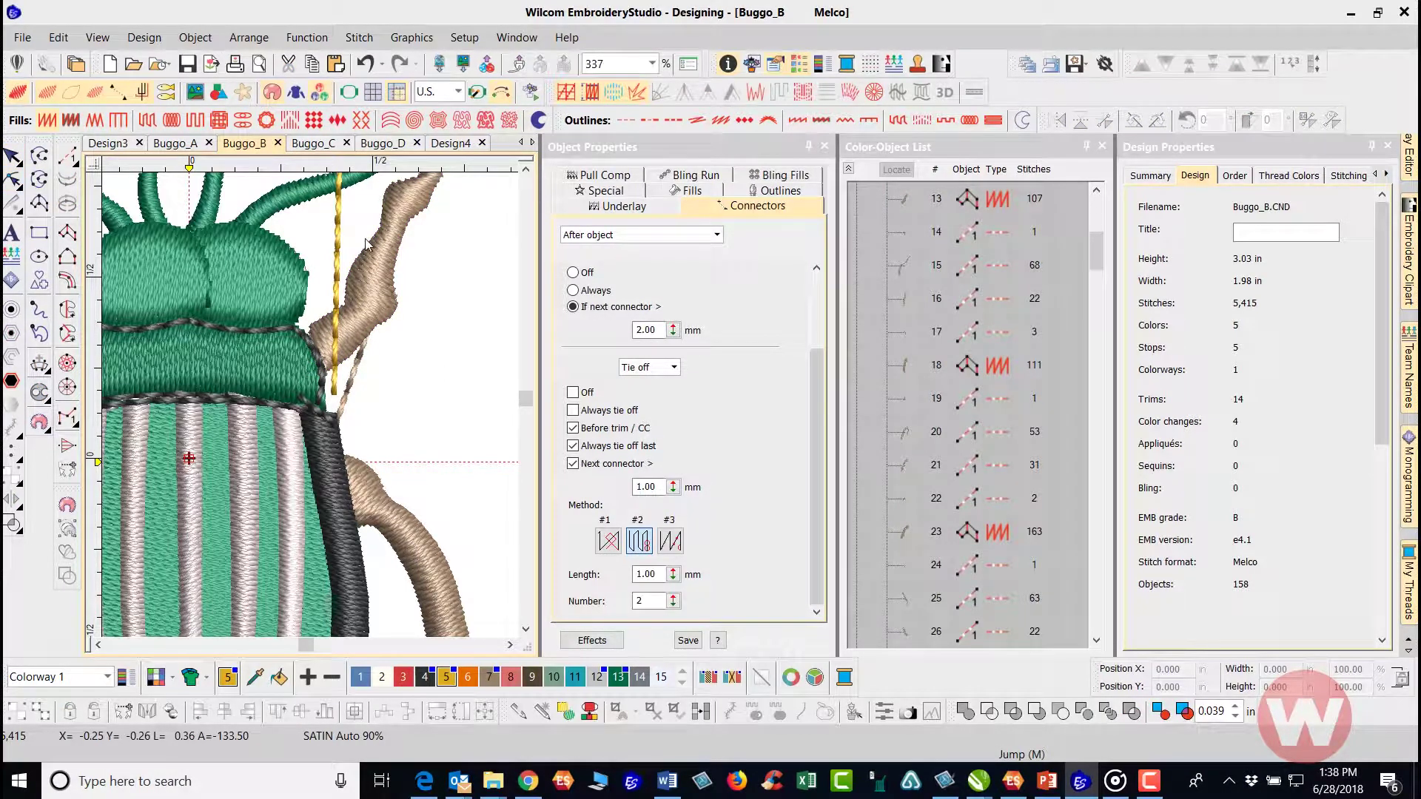
Lasso the "Wilcom Bug" lettering, move it up about 0.8 in away from the beetle, and undo the move.
scroll(337, 265, "down", 2)
scroll(311, 411, "down", 2)
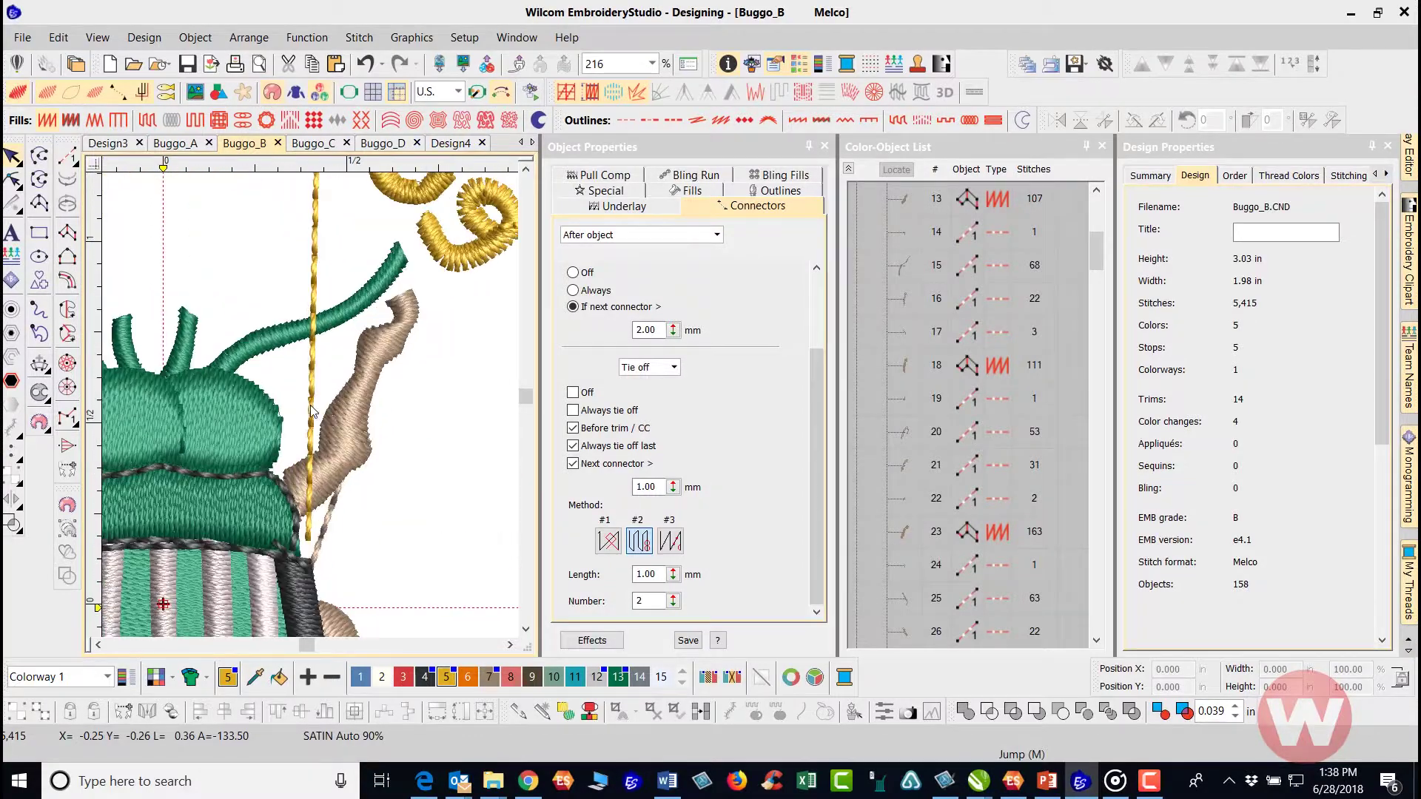
scroll(308, 316, "down", 2)
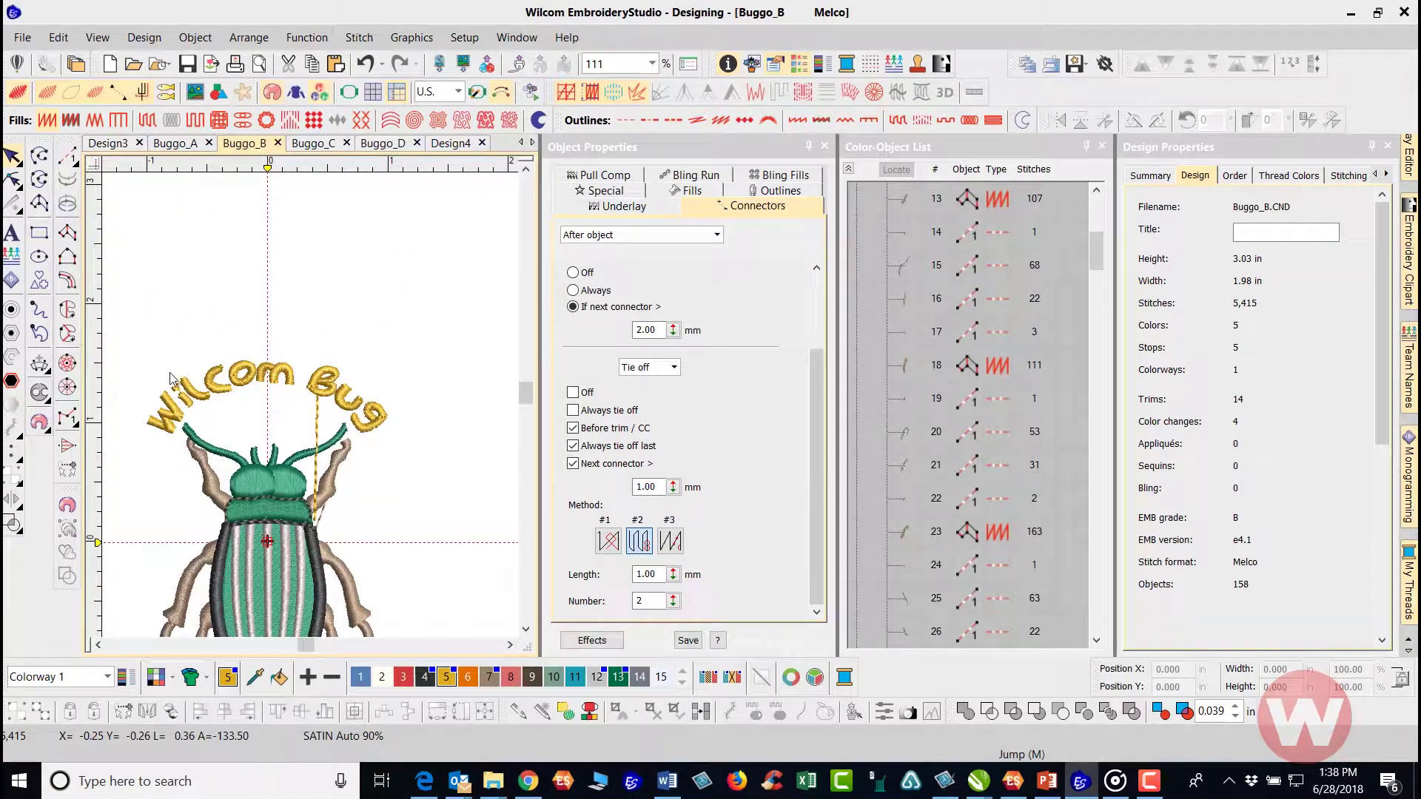
mouse_move(15, 157)
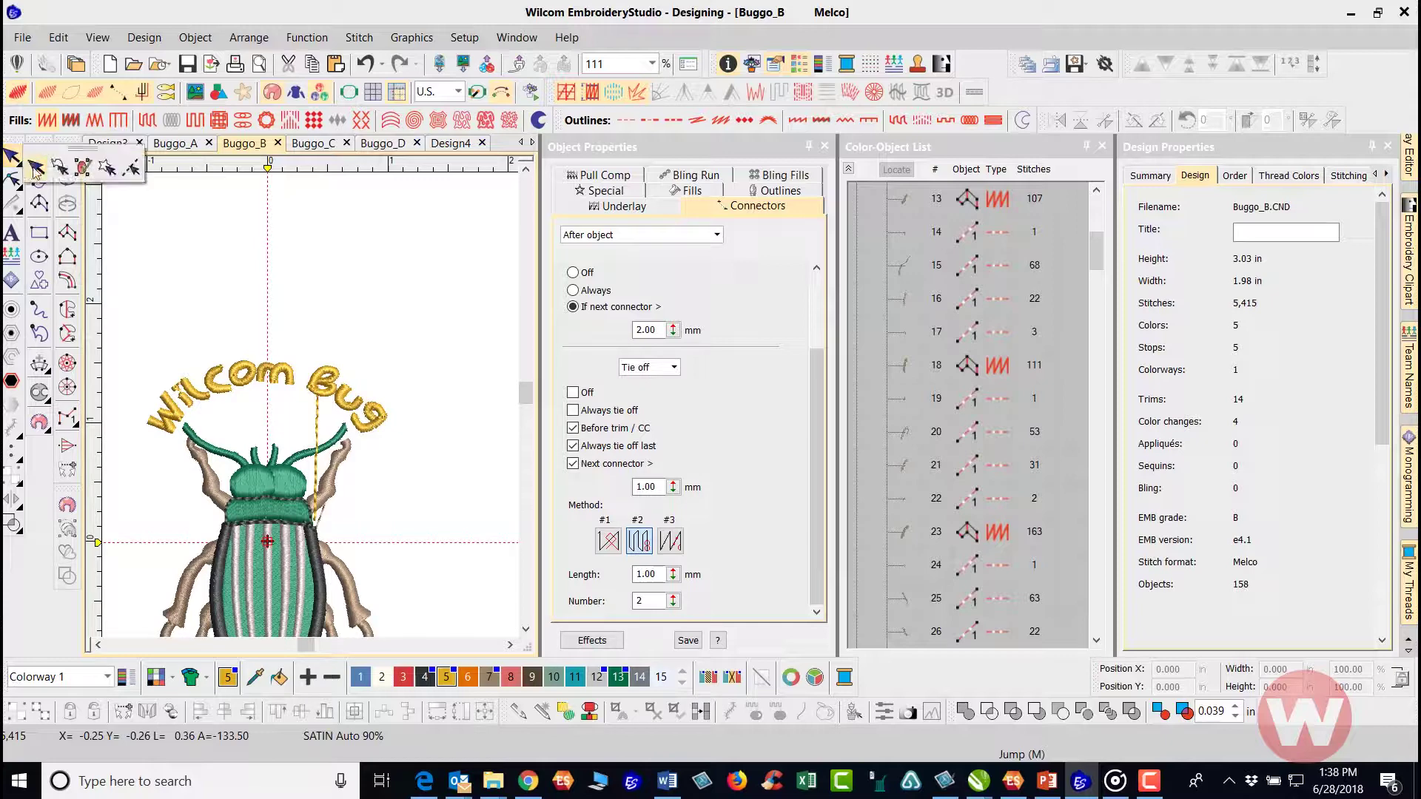
left_click(107, 169)
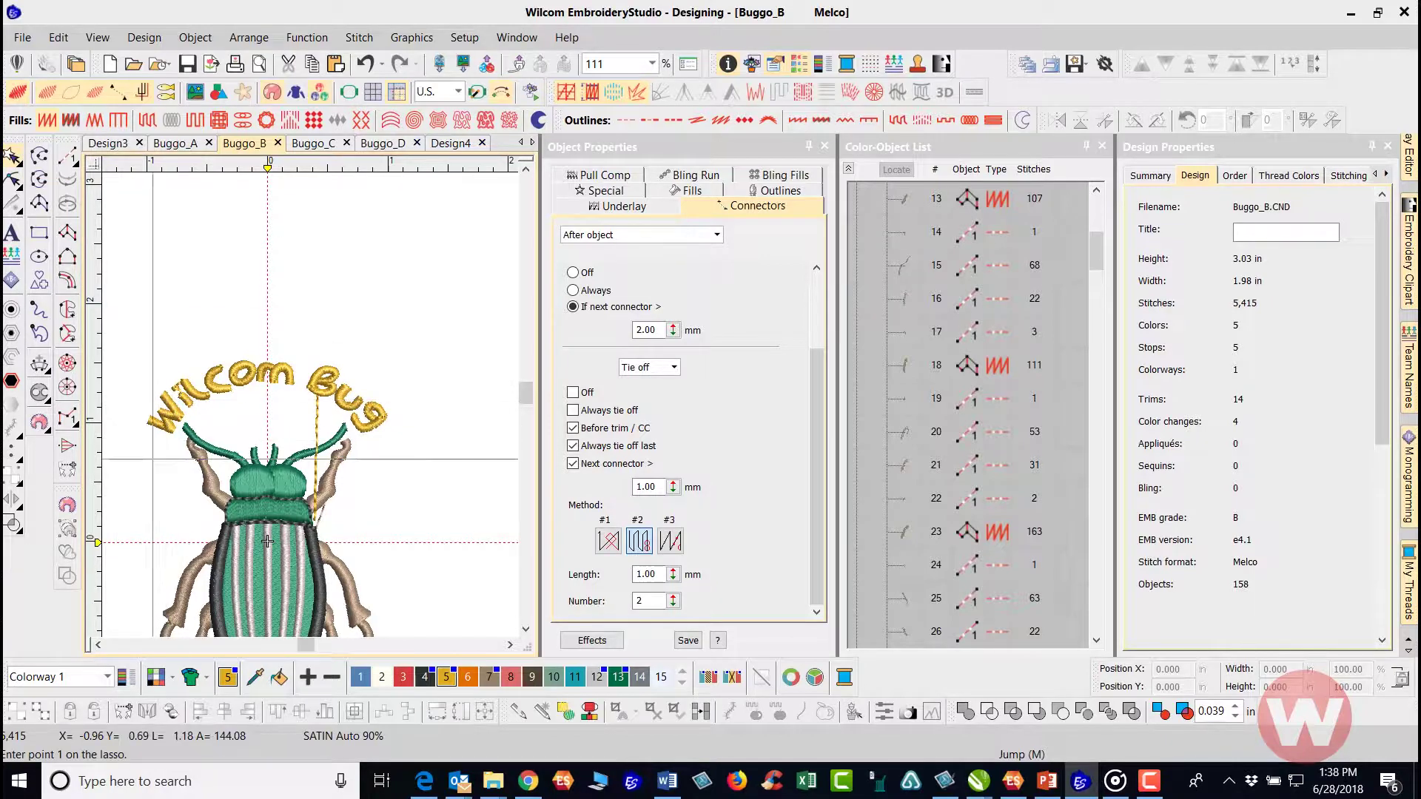
left_click(165, 456)
left_click(190, 420)
left_click(257, 400)
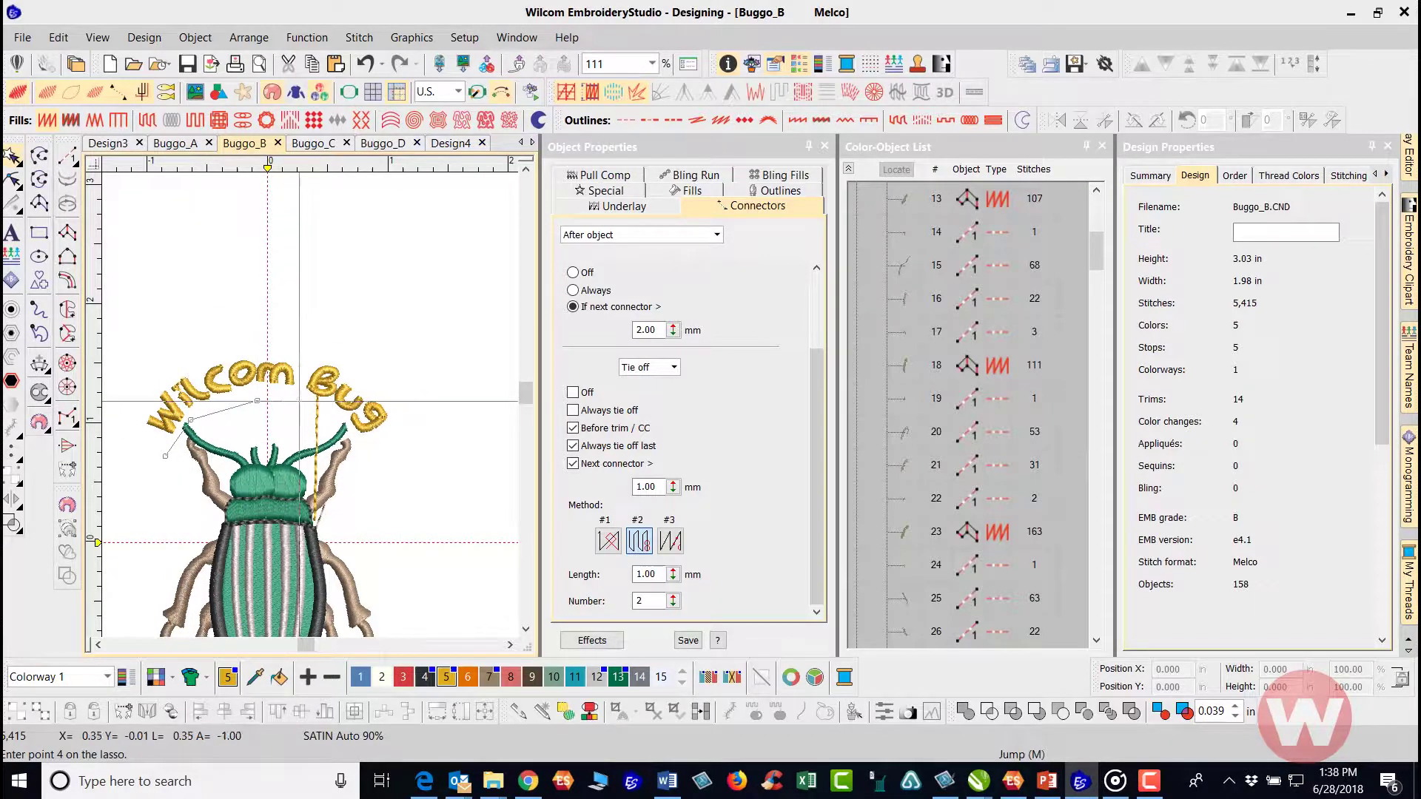
left_click(316, 400)
left_click(350, 440)
left_click(384, 448)
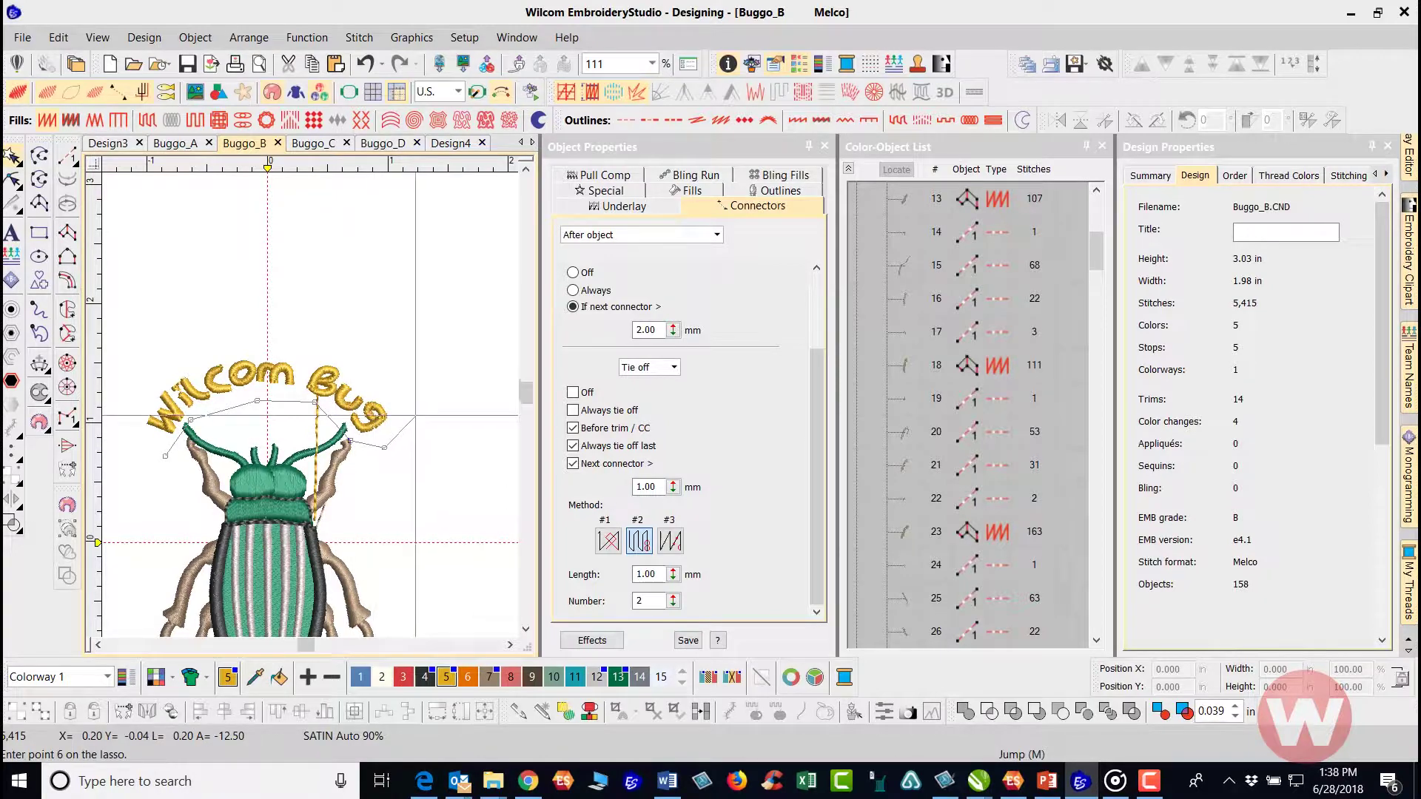
left_click(417, 412)
left_click(366, 360)
left_click(239, 344)
left_click(165, 359)
left_click(123, 431)
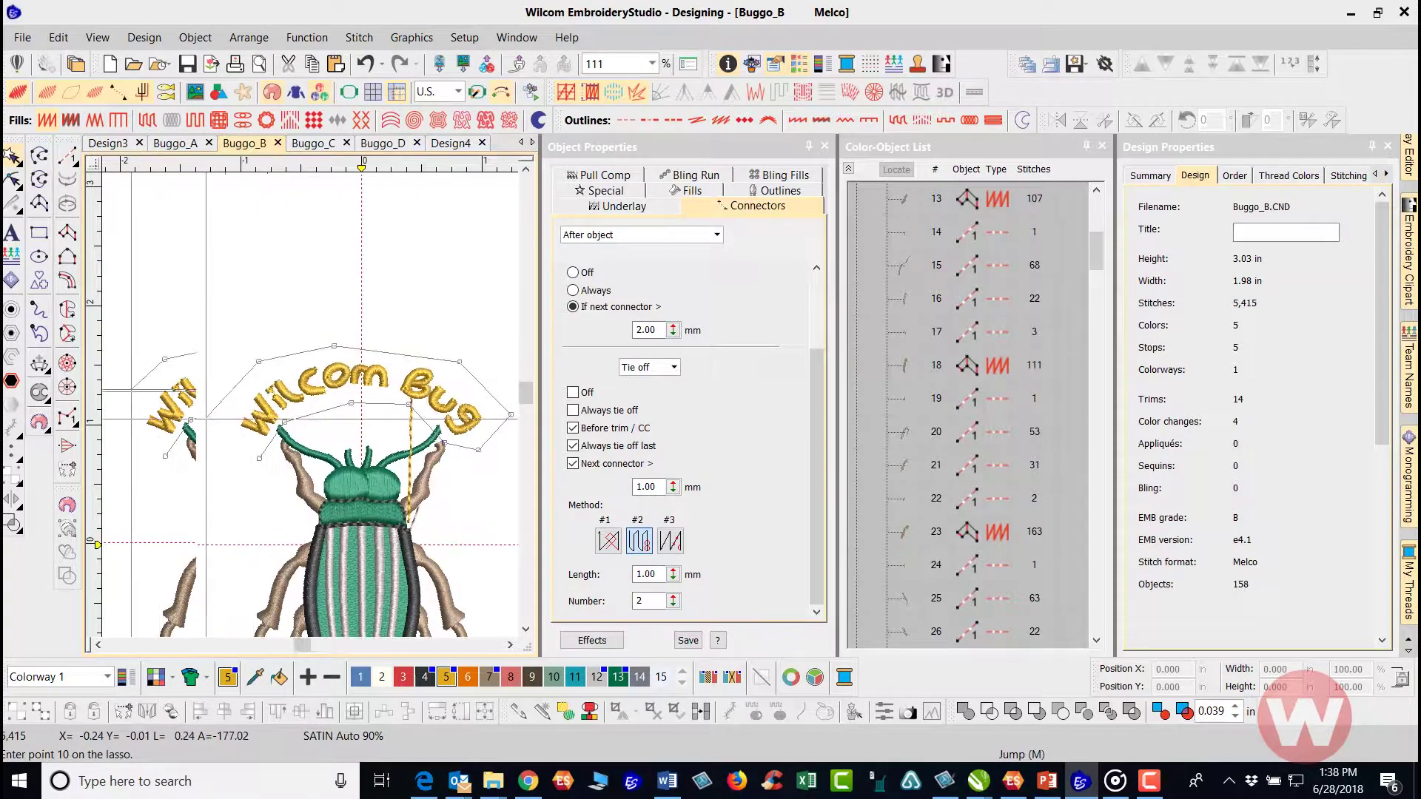
key("Return")
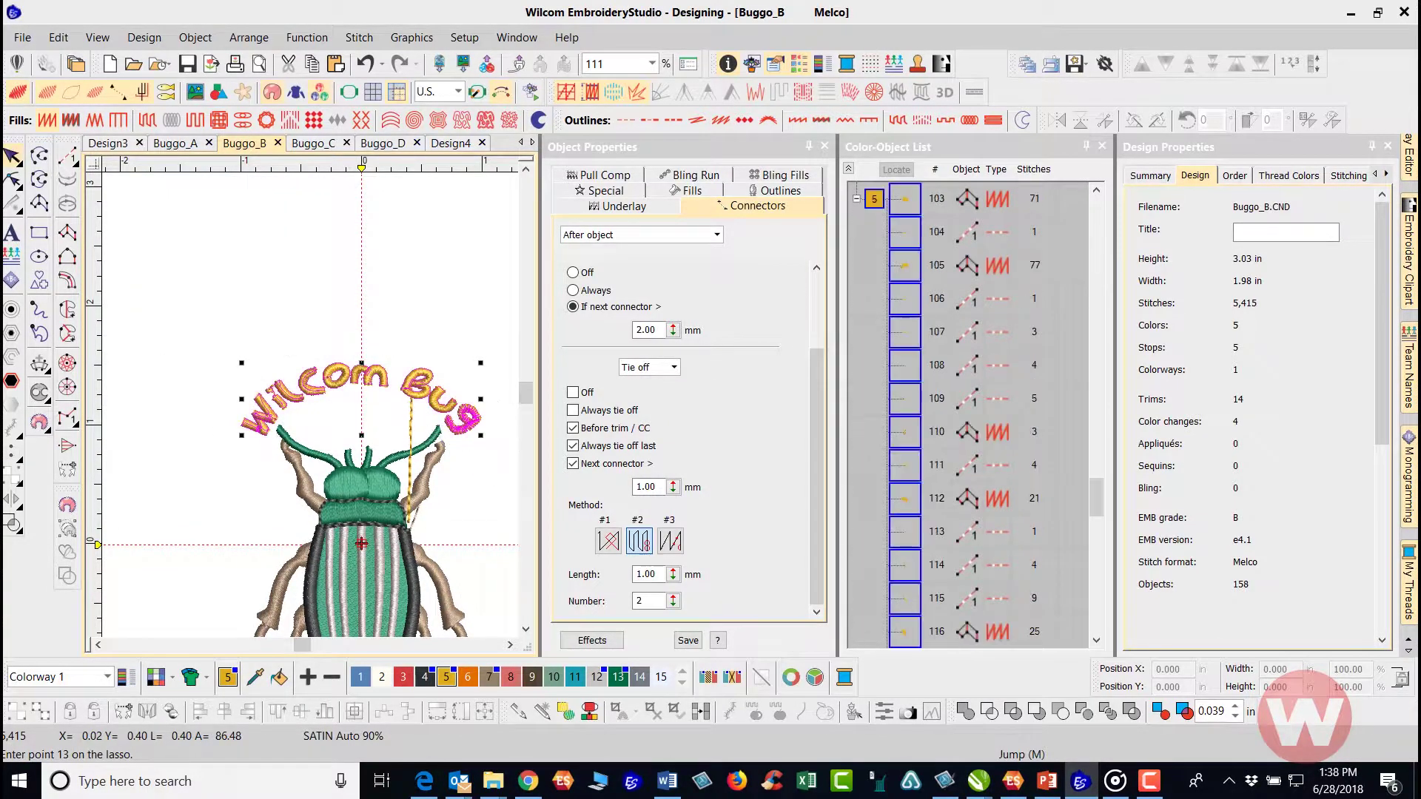
left_click_drag(349, 386, 355, 287)
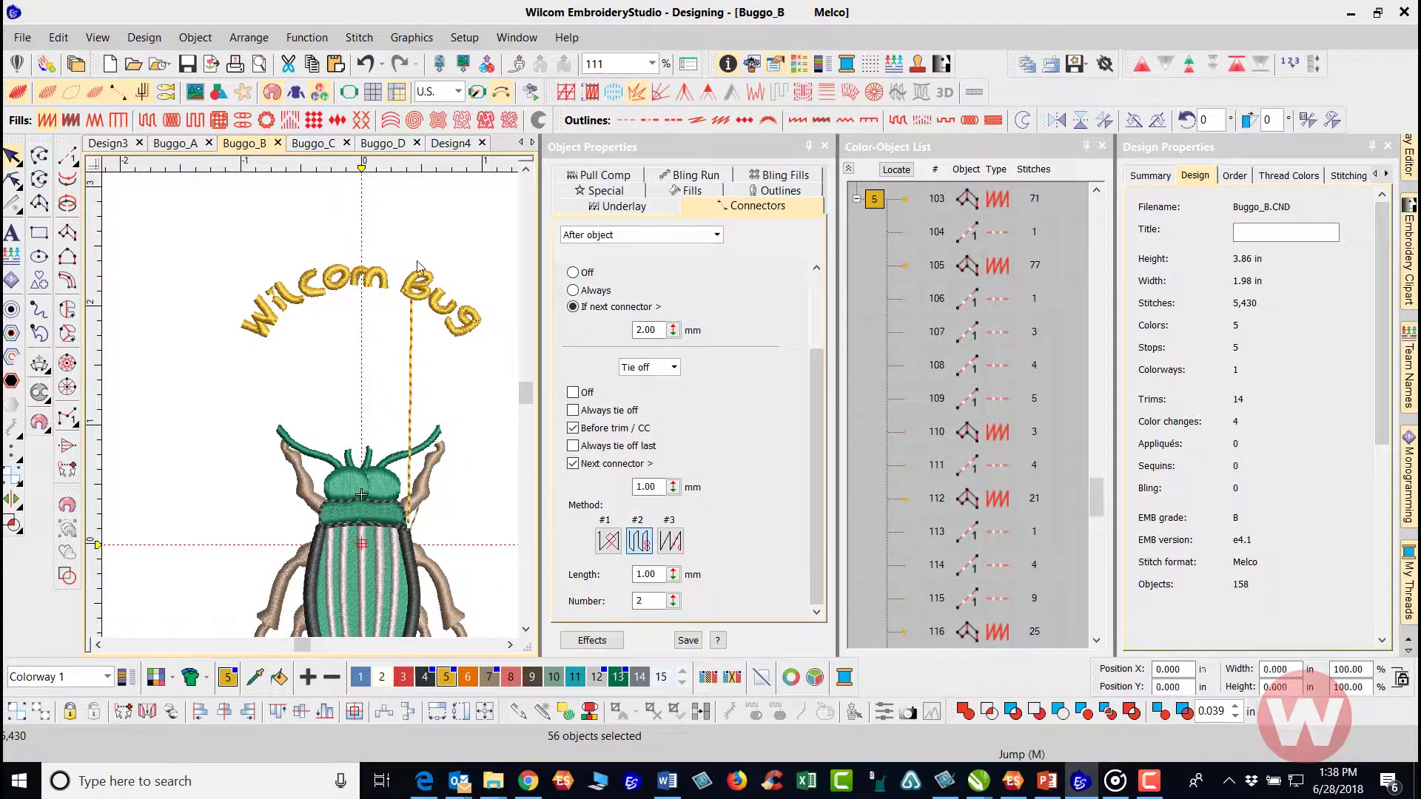
left_click(418, 398)
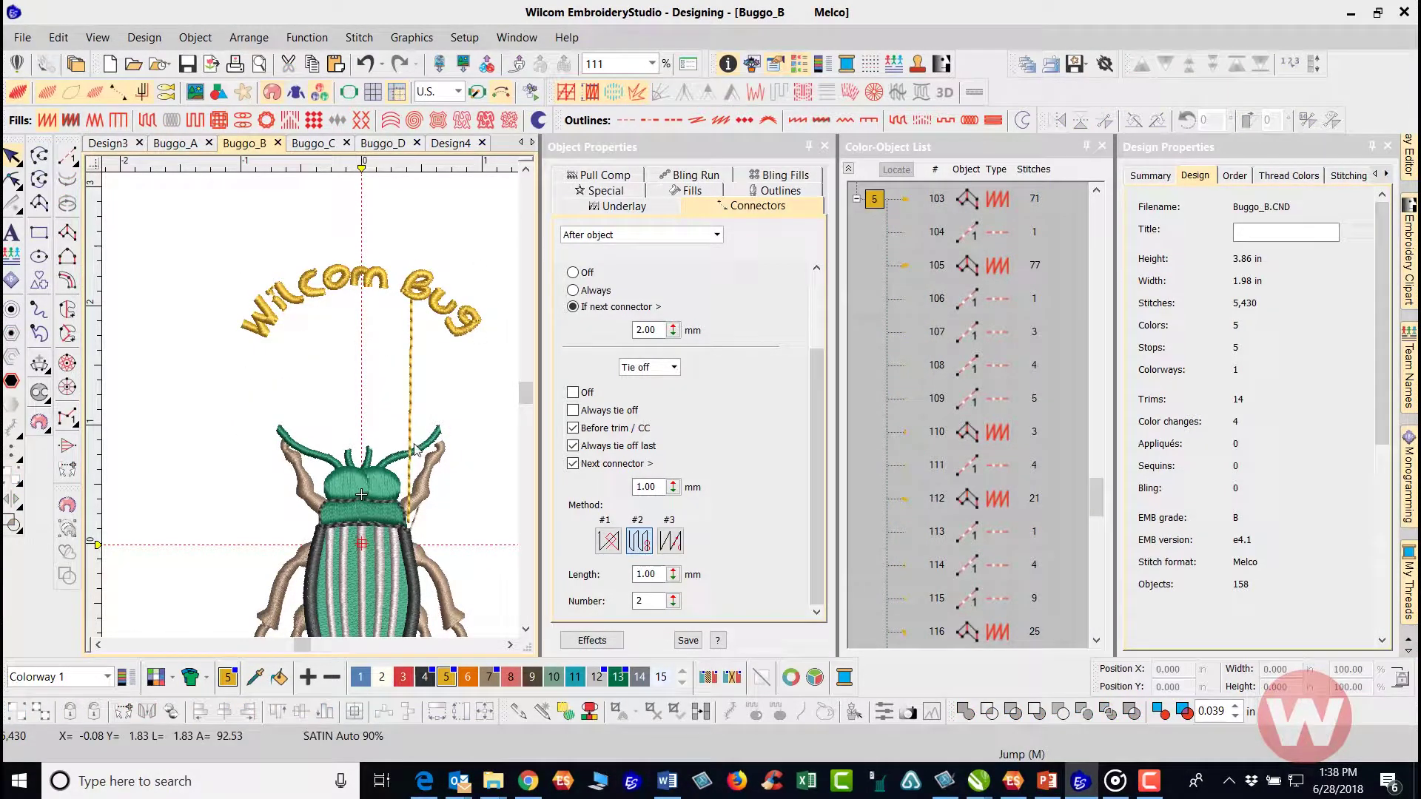
left_click(363, 63)
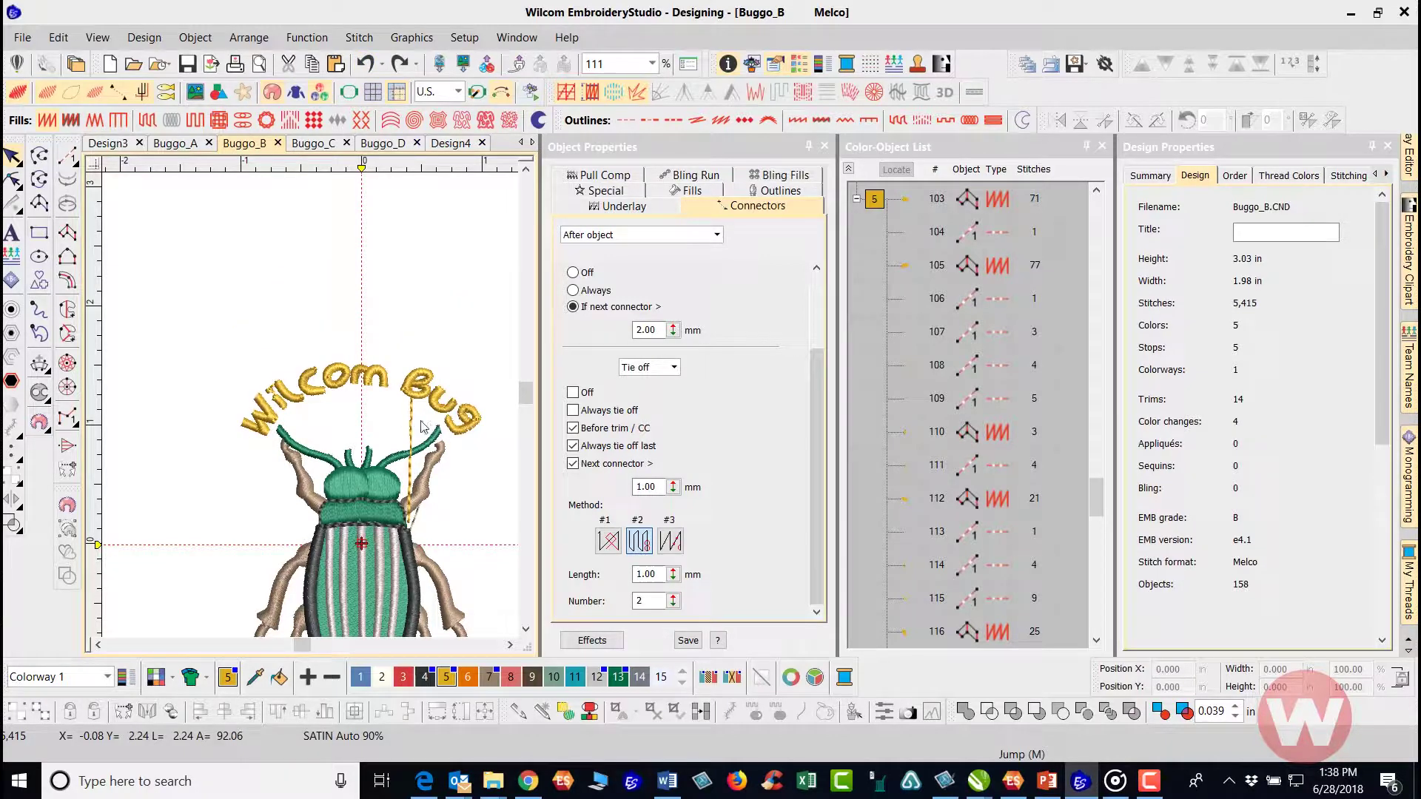
Delete the small black run objects 102 and 101 that come just before the yellow lettering in the stitching sequence.
key("c")
scroll(309, 409, "down", 1)
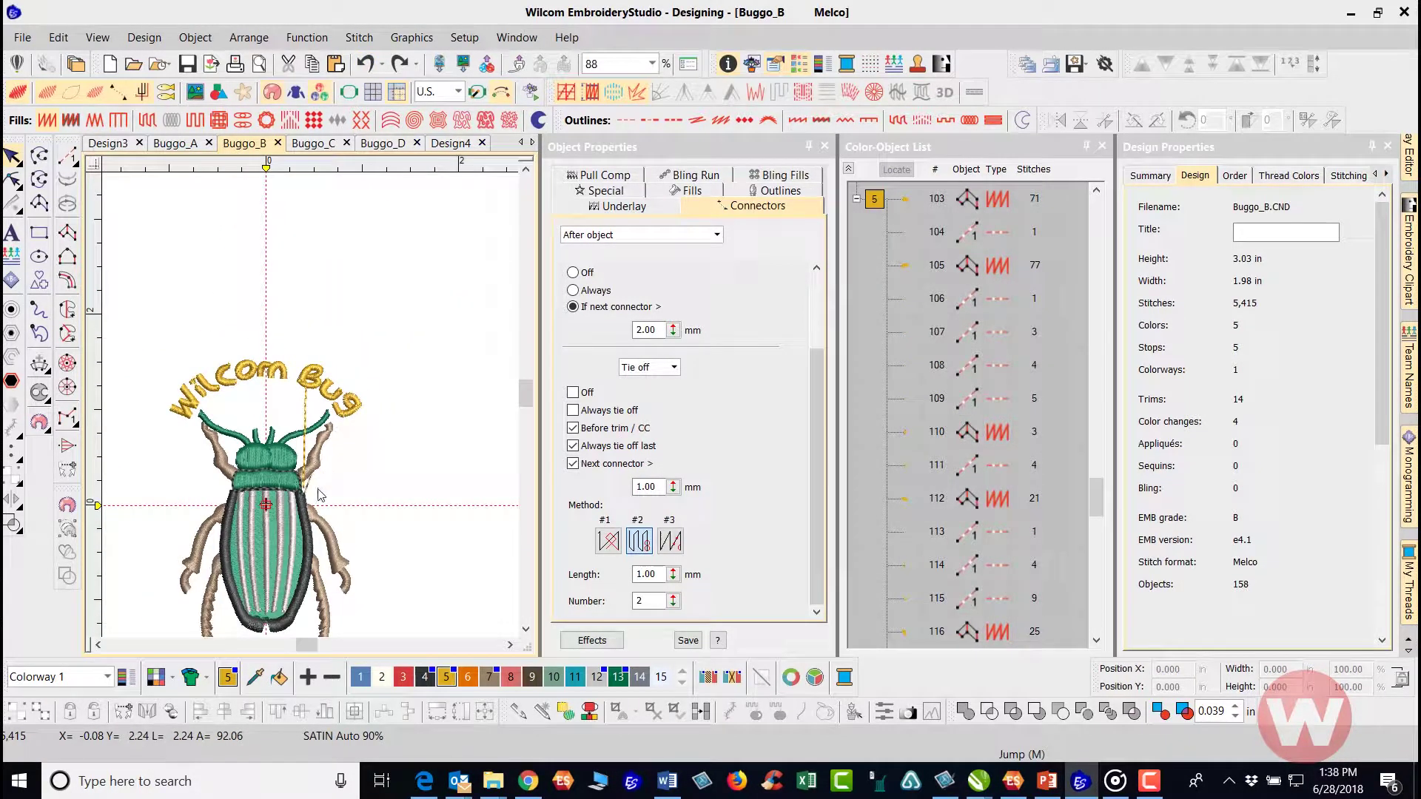
left_click(1098, 195)
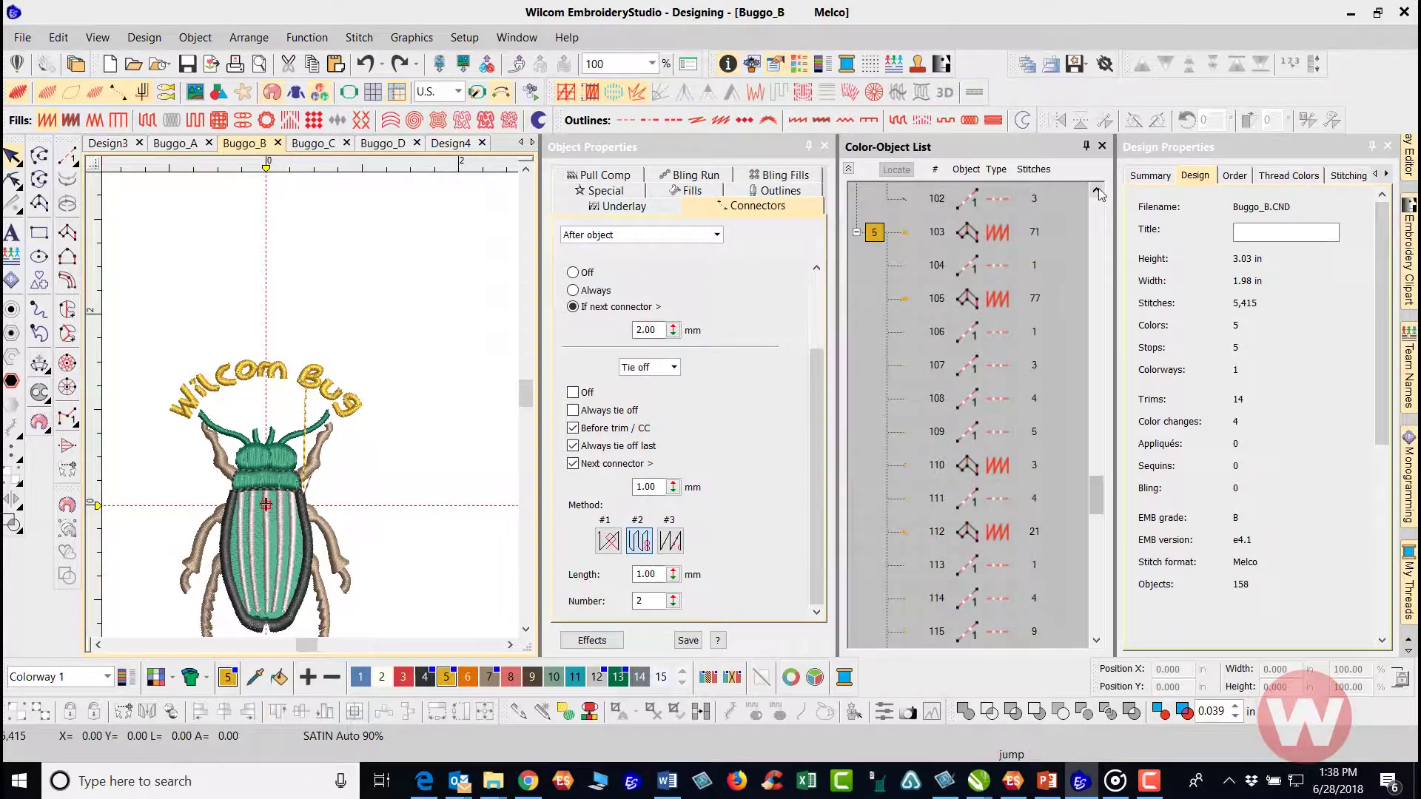
scroll(1029, 269, "up", 2)
left_click(910, 267)
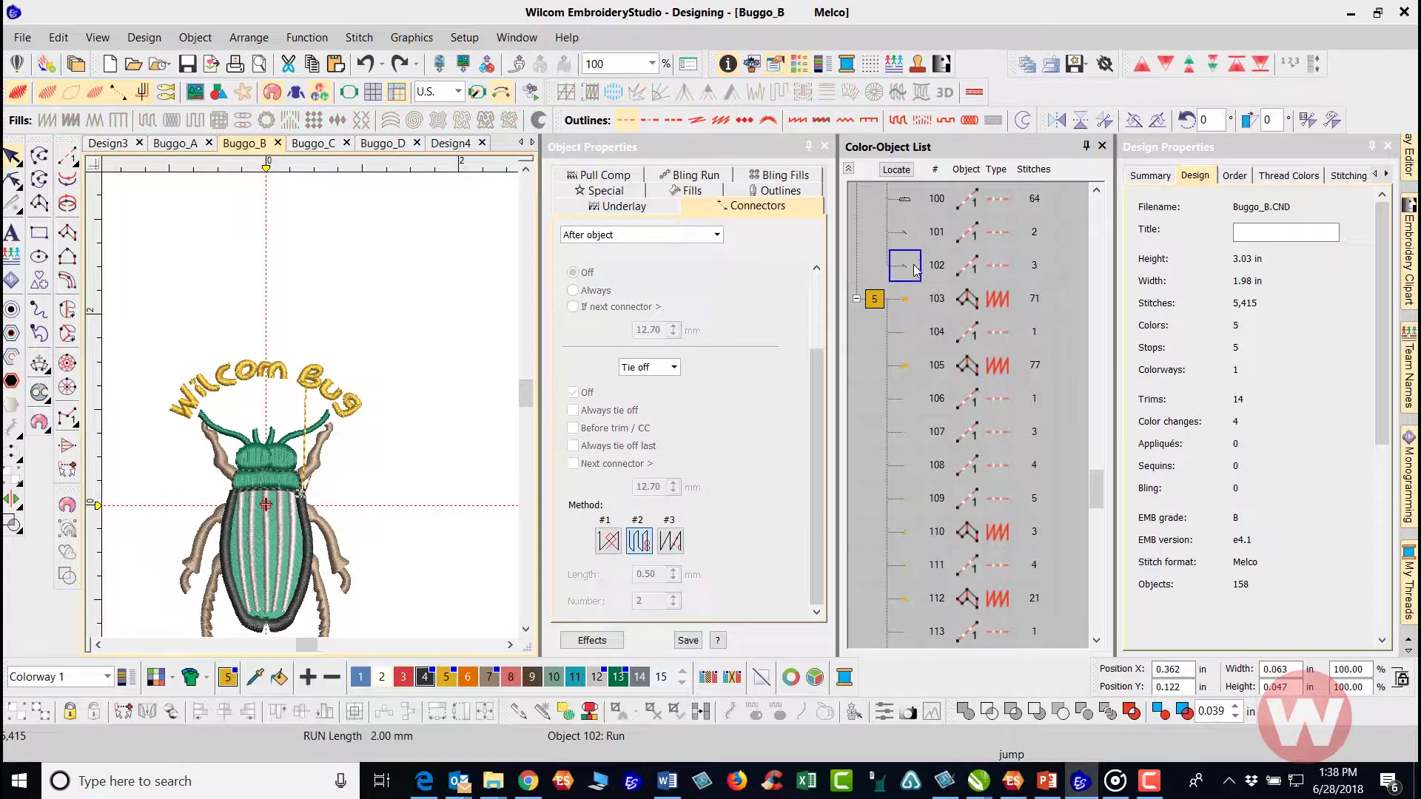
key("Delete")
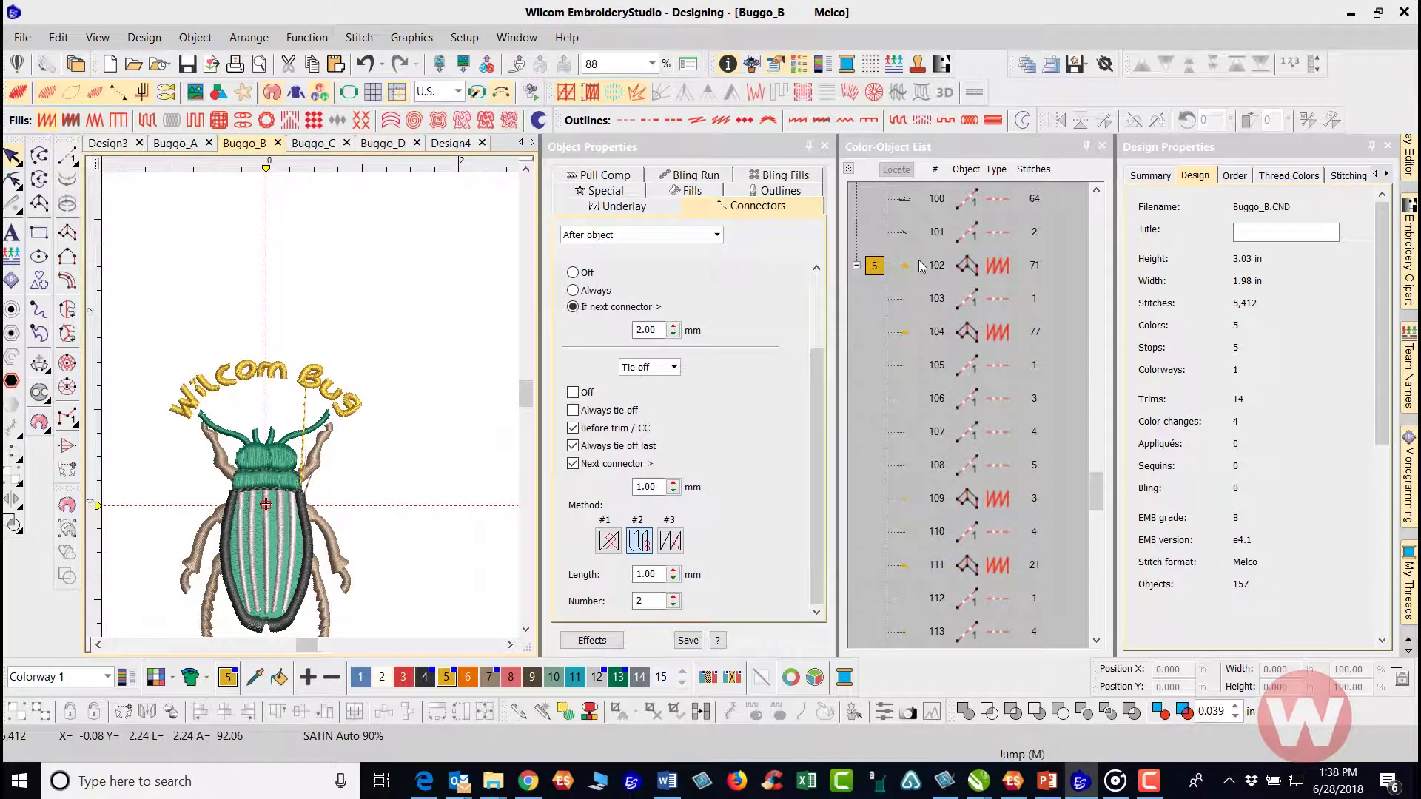
left_click(915, 233)
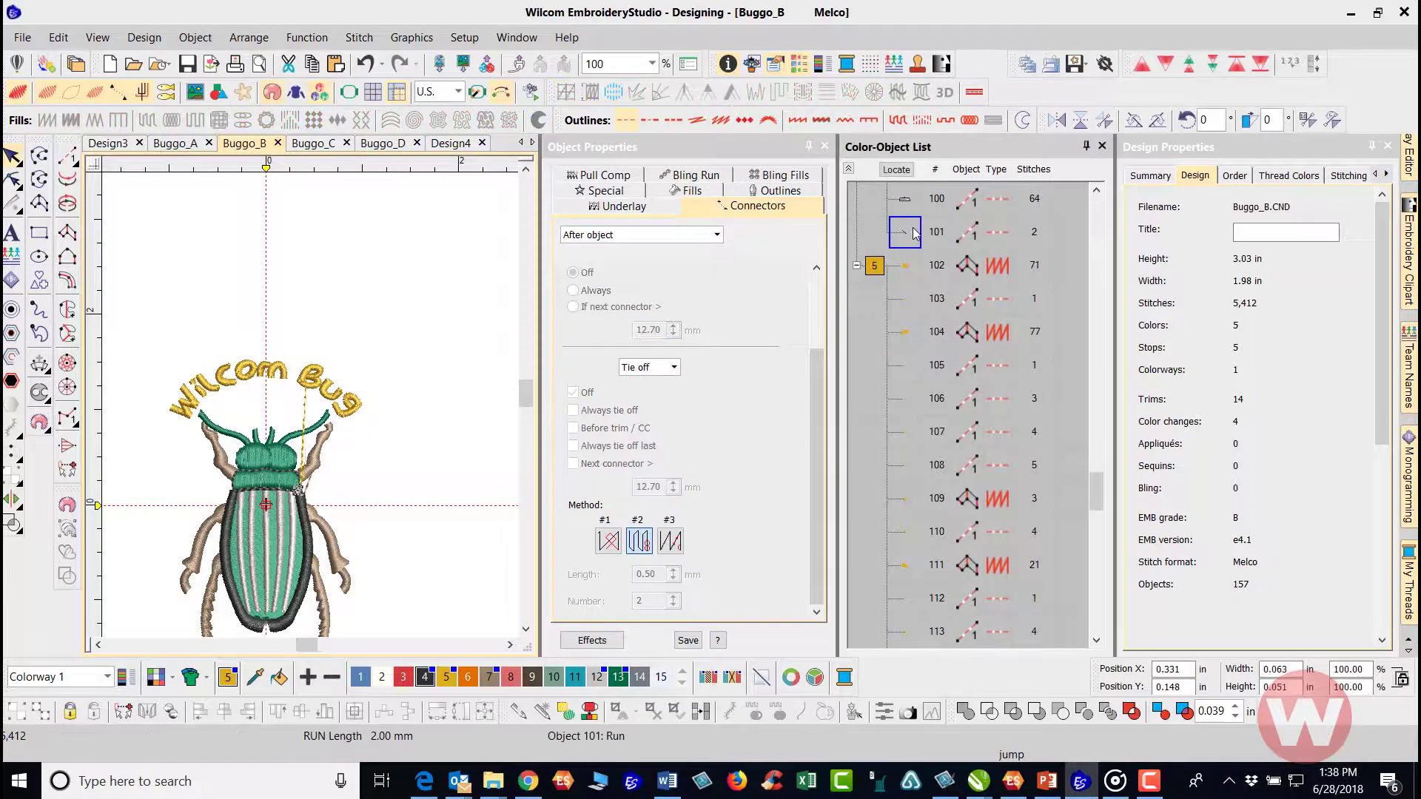
key("Delete")
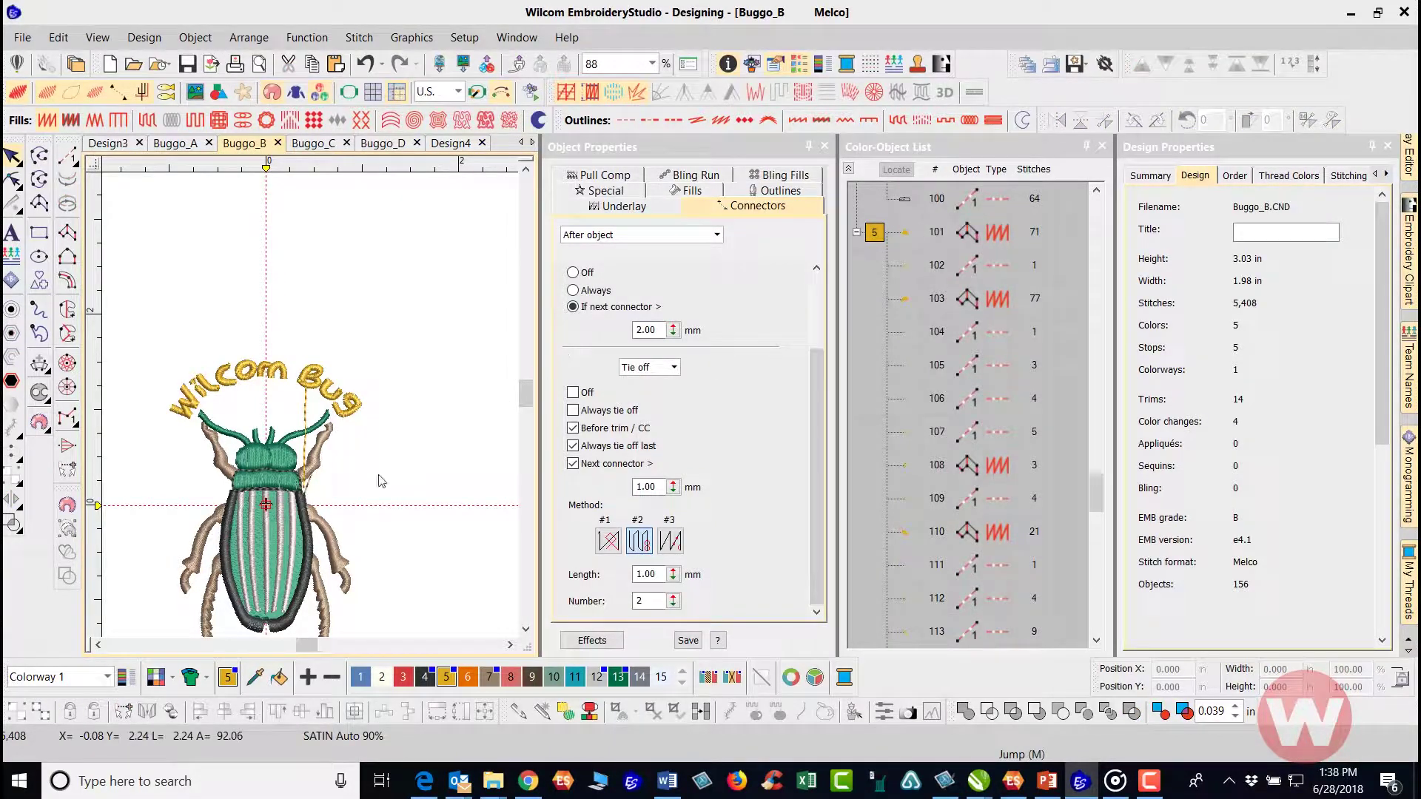
Delete the black collar underlay run, object 100, and undo the deletion.
left_click(925, 202)
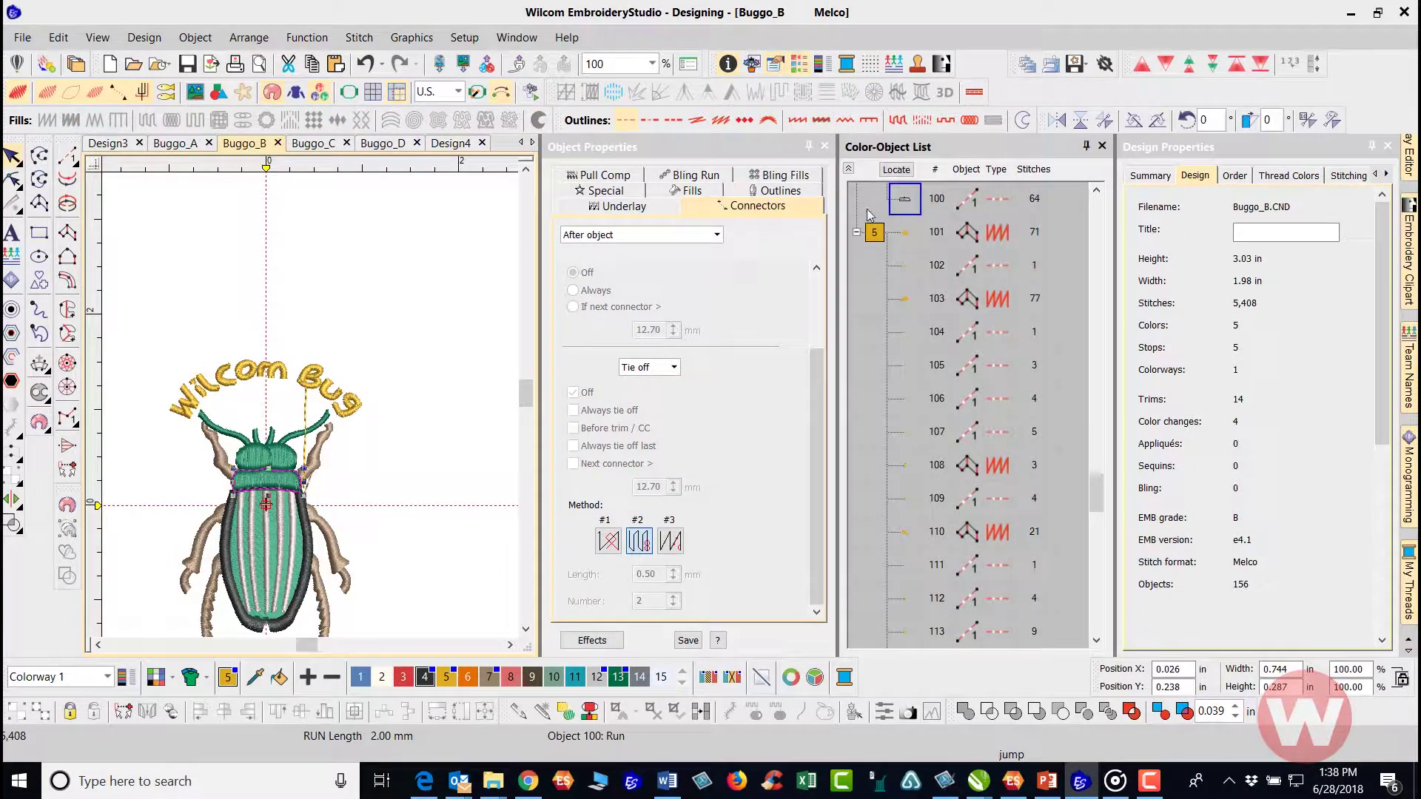
key("Delete")
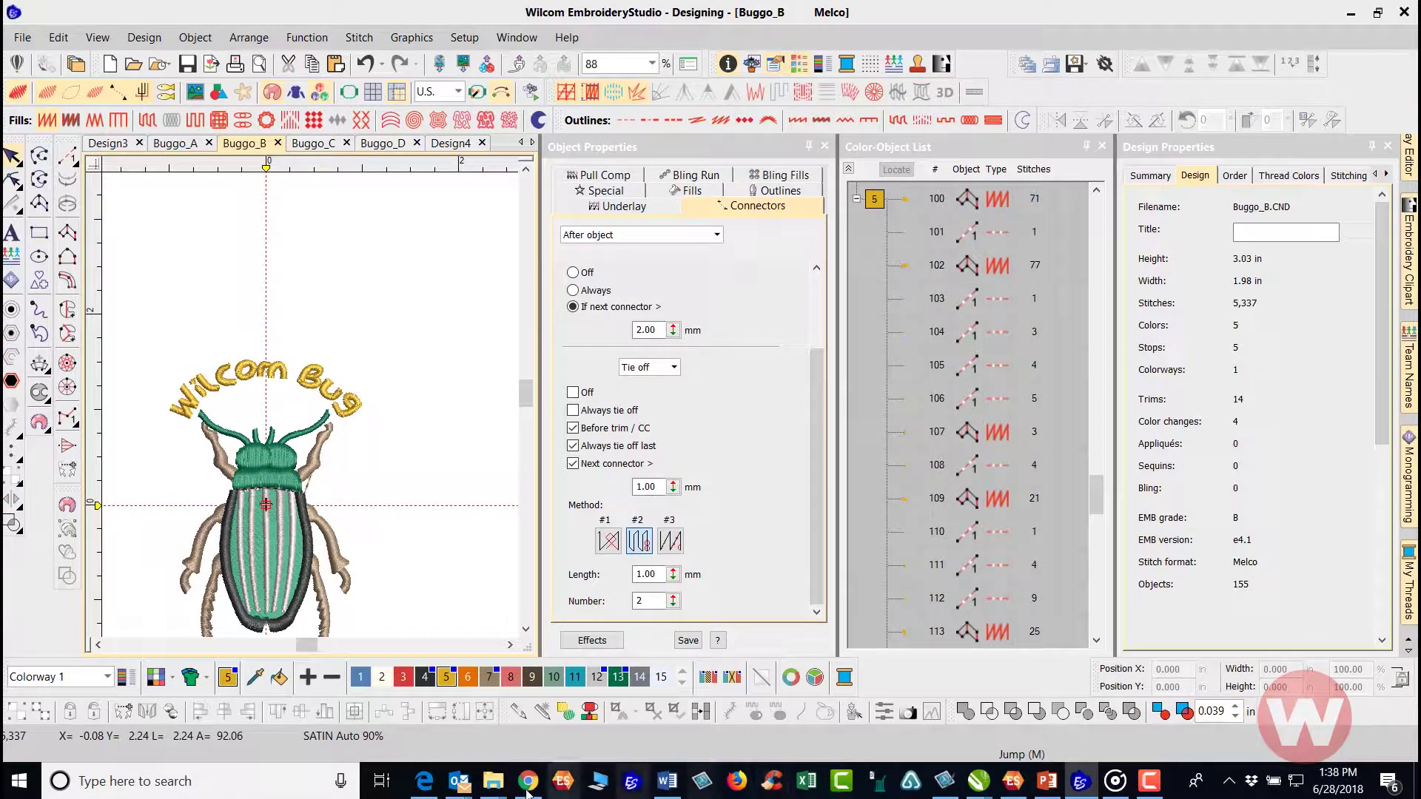
left_click(365, 64)
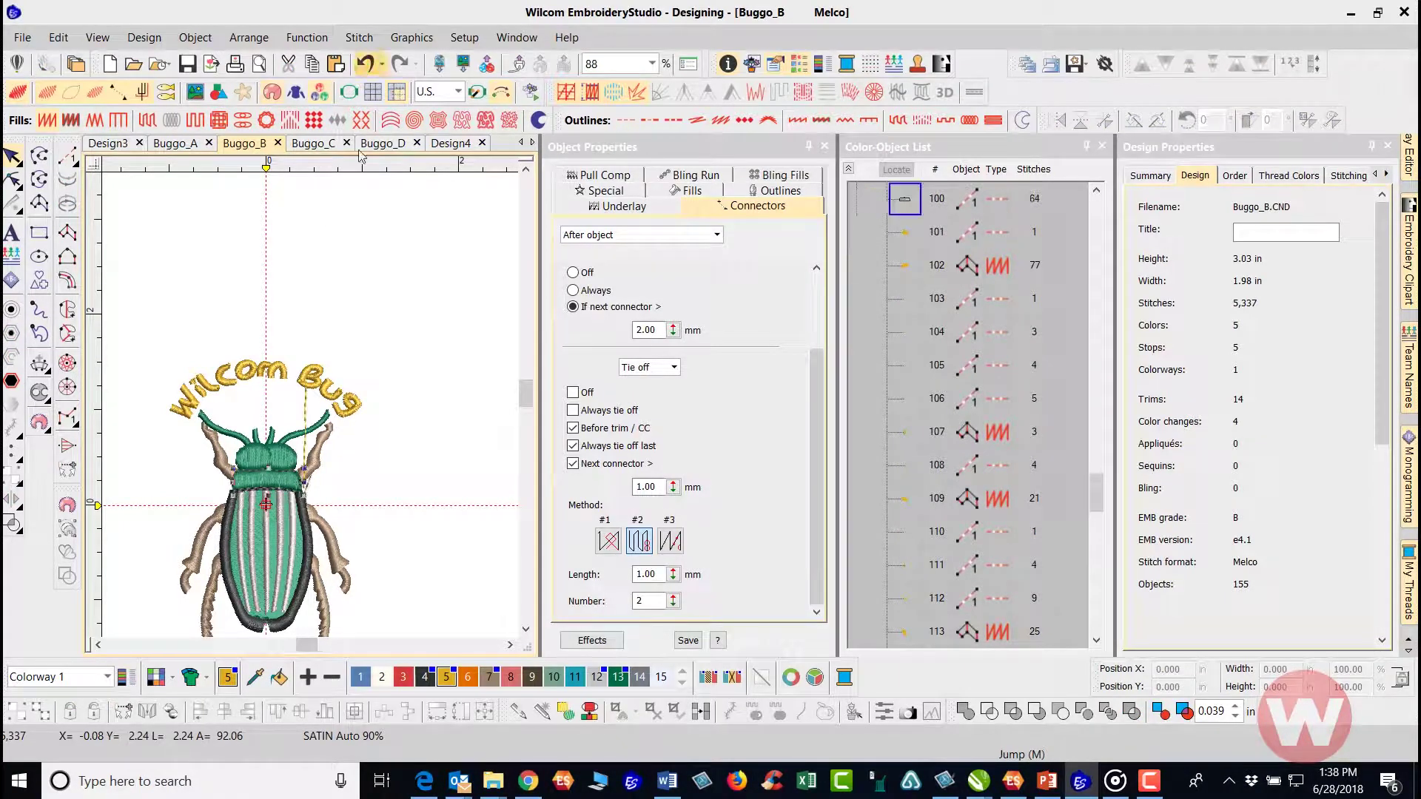
Delete the small black run objects 99 and 98 that come just before the collar underlay in the stitching sequence.
scroll(314, 432, "up", 1)
scroll(315, 433, "up", 4)
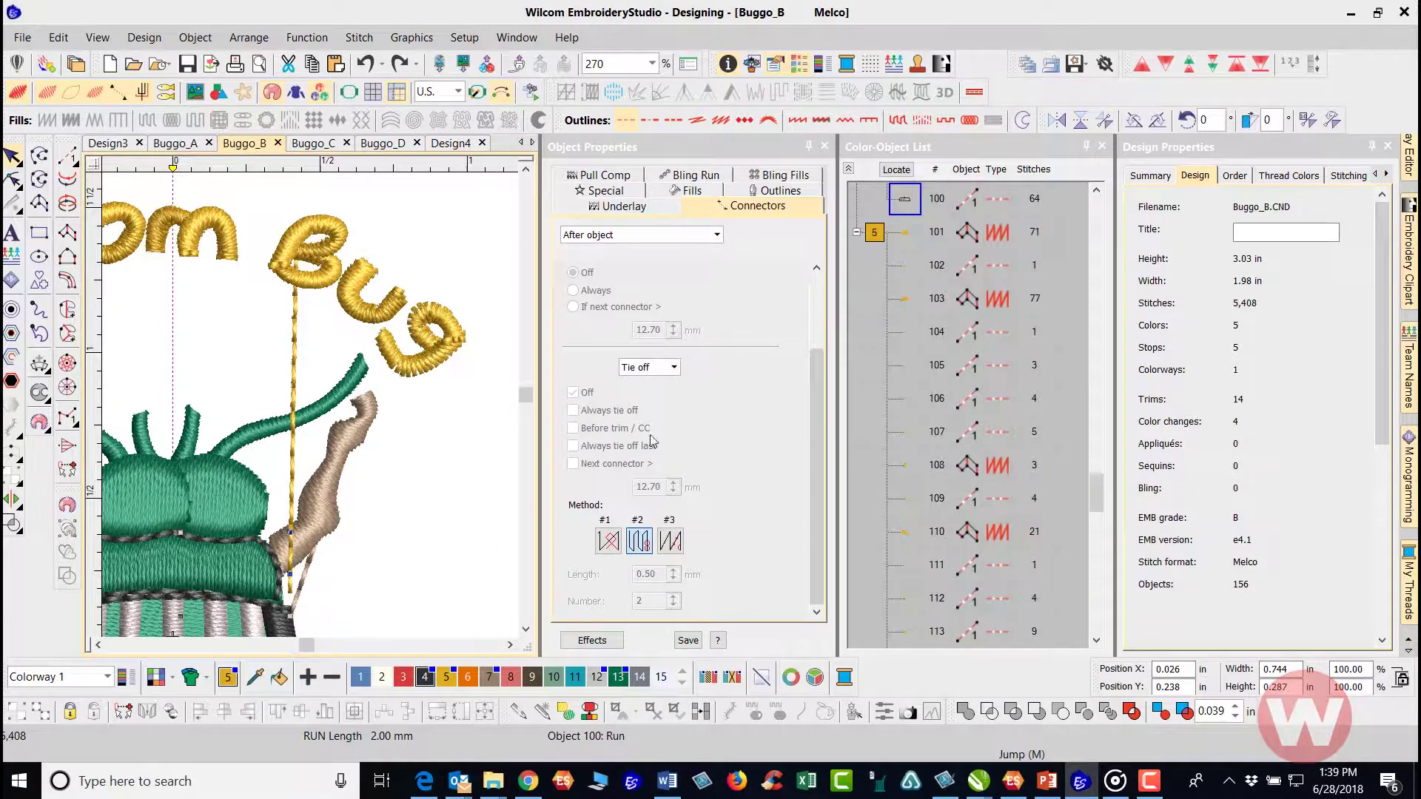
left_click(1097, 191)
left_click(1096, 191)
left_click(909, 235)
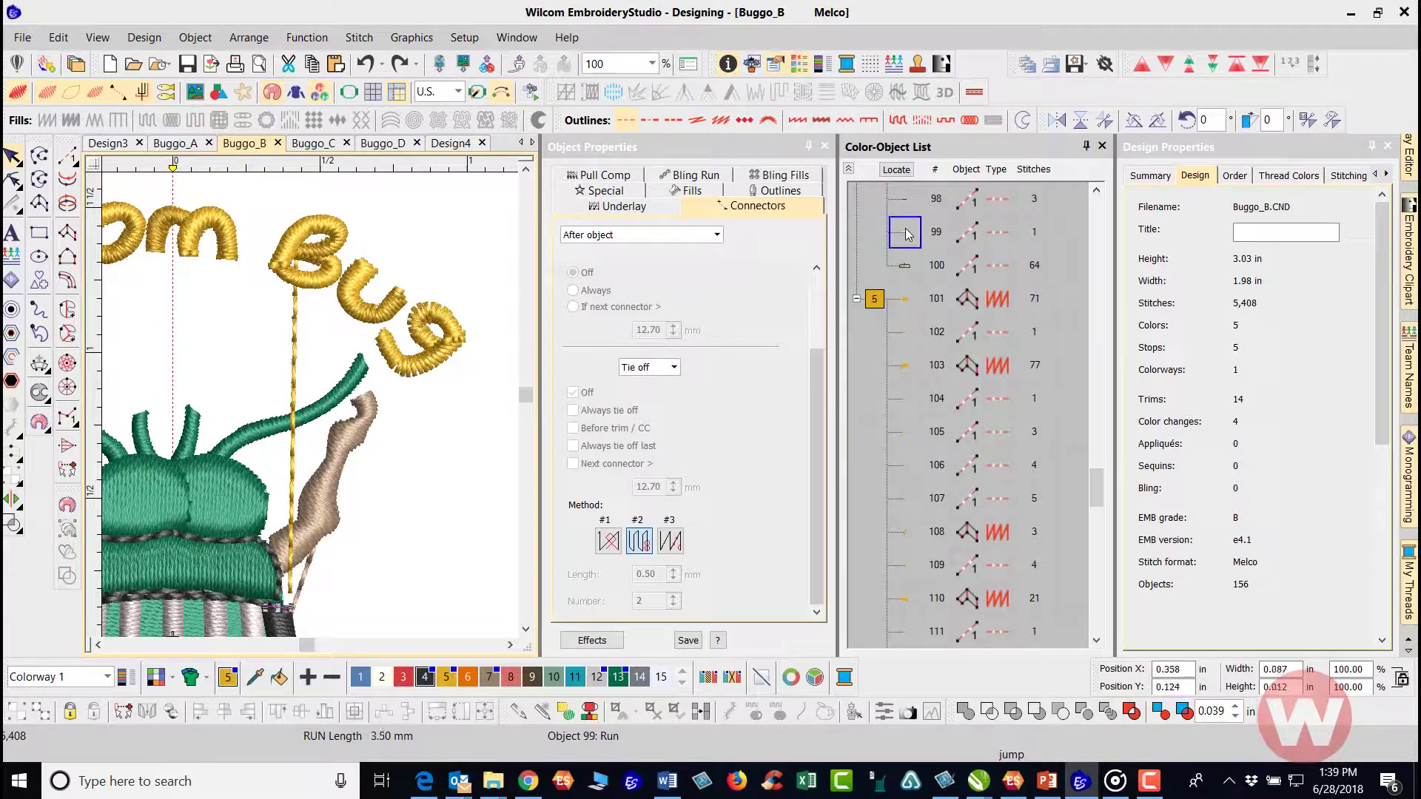
key("Delete")
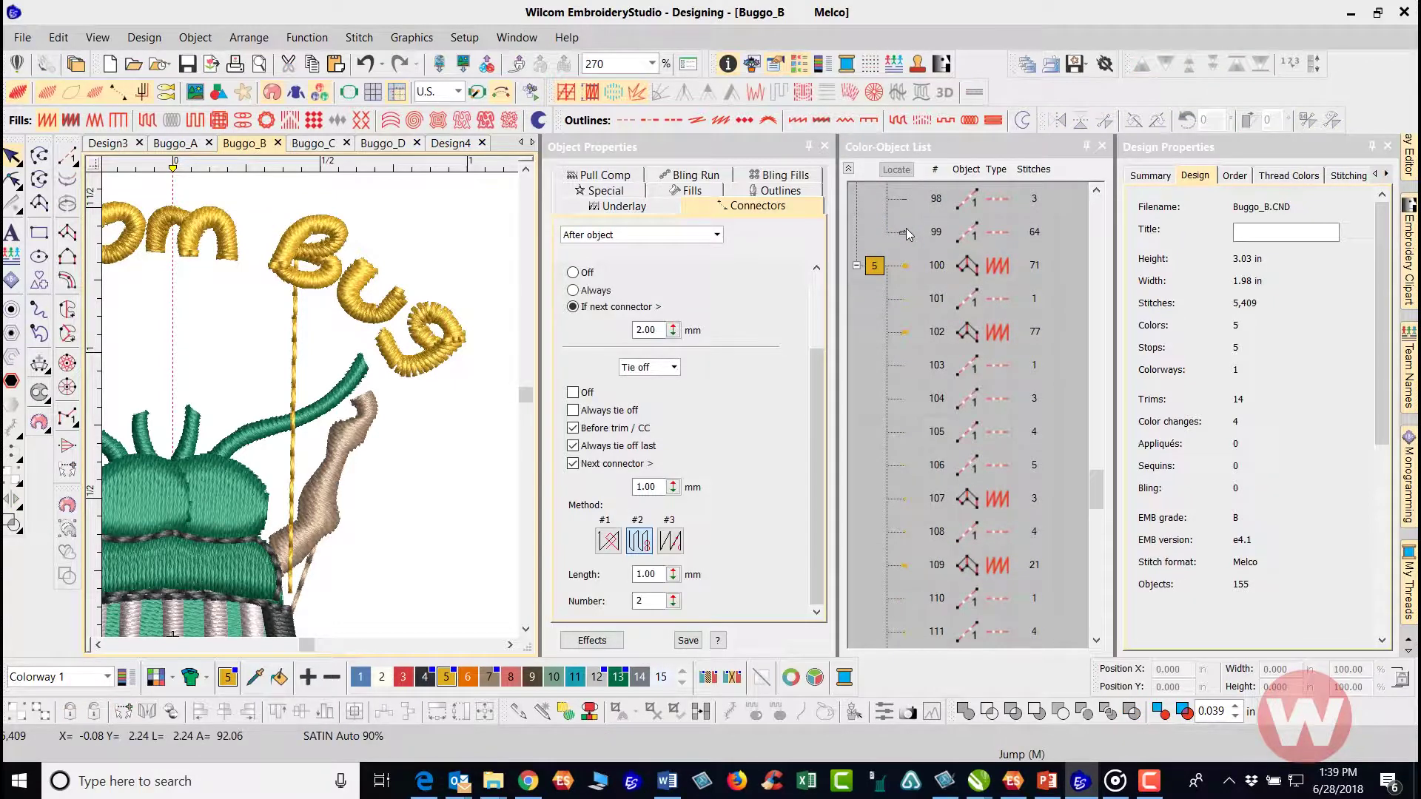
left_click(906, 205)
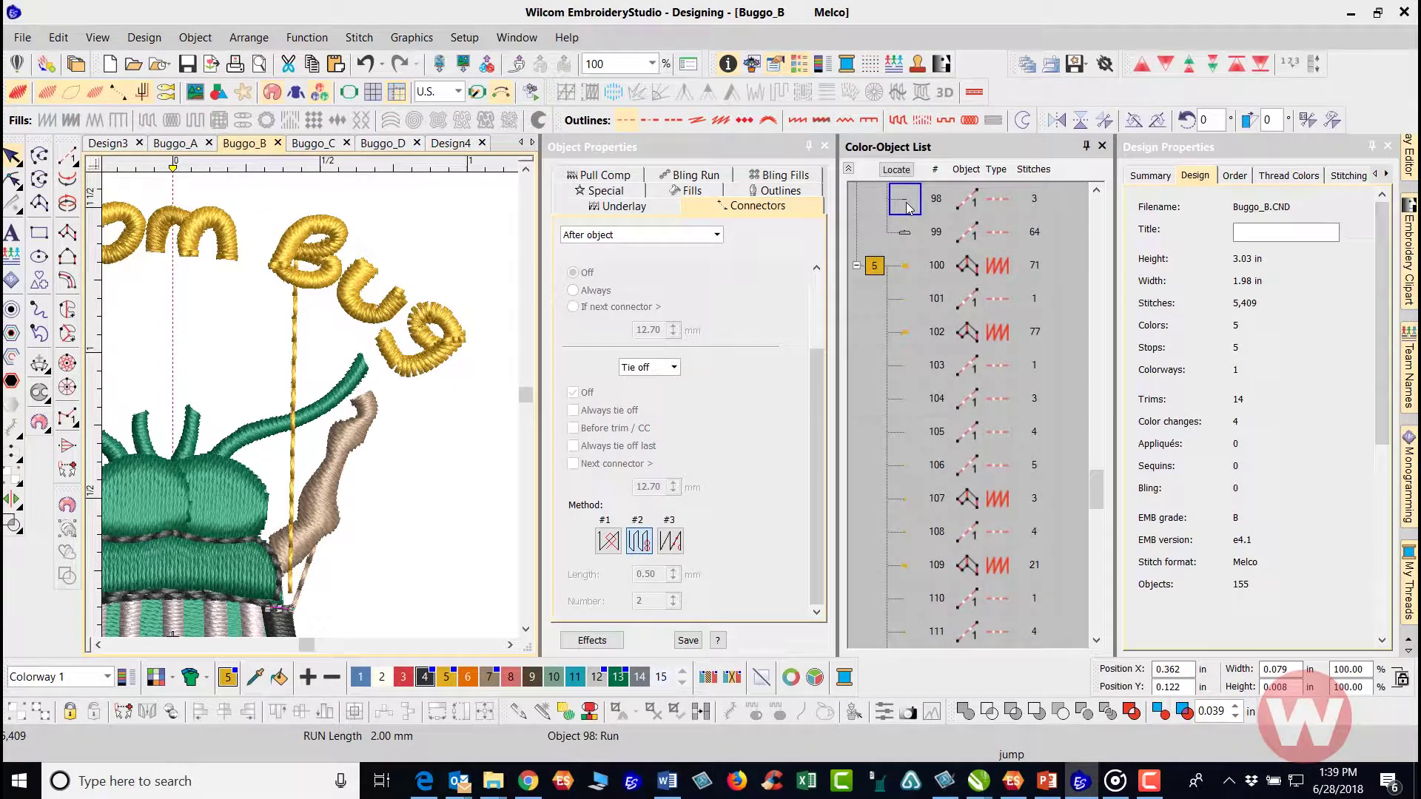
key("Delete")
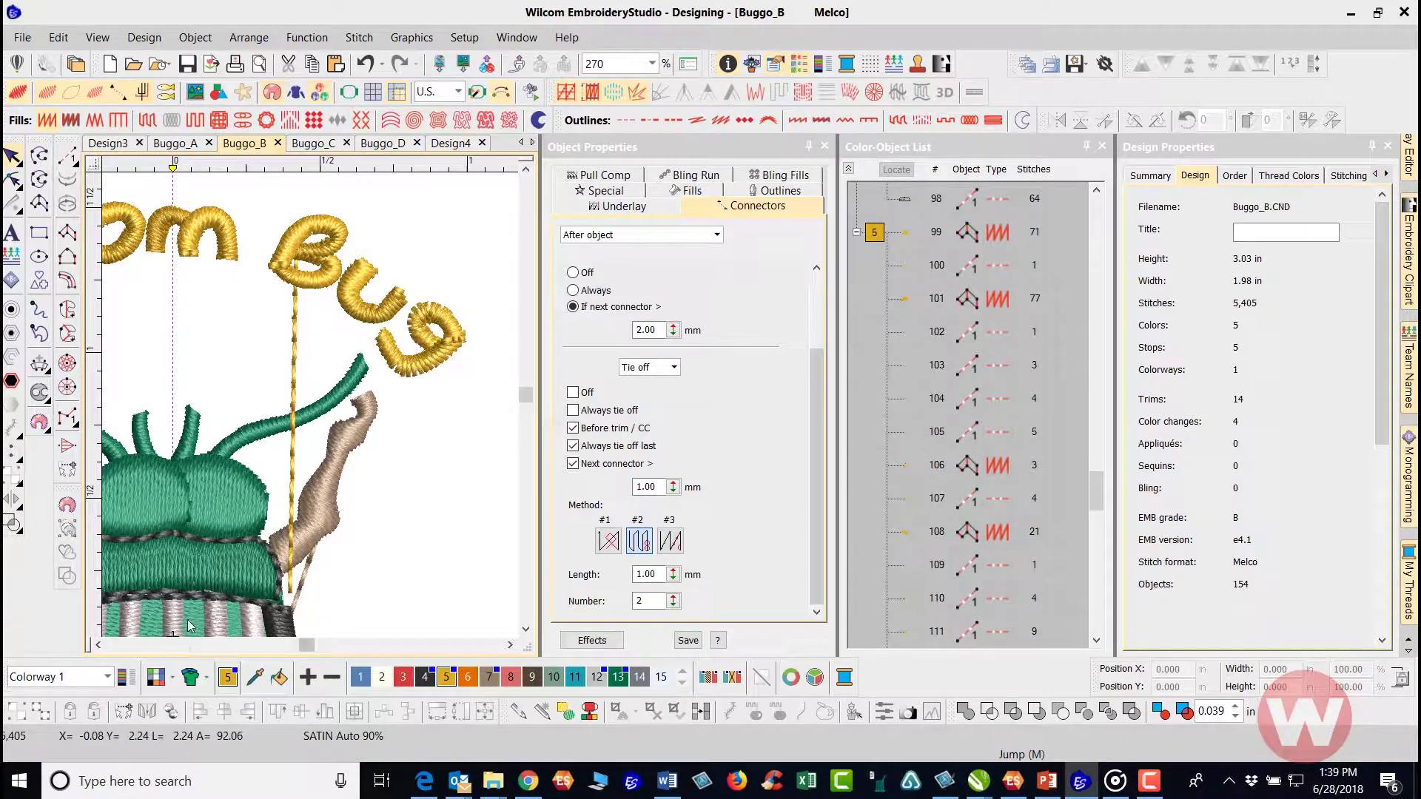
Delete the black collar underlay run and the small black run, object 97, that precedes the yellow lettering.
left_click(272, 556)
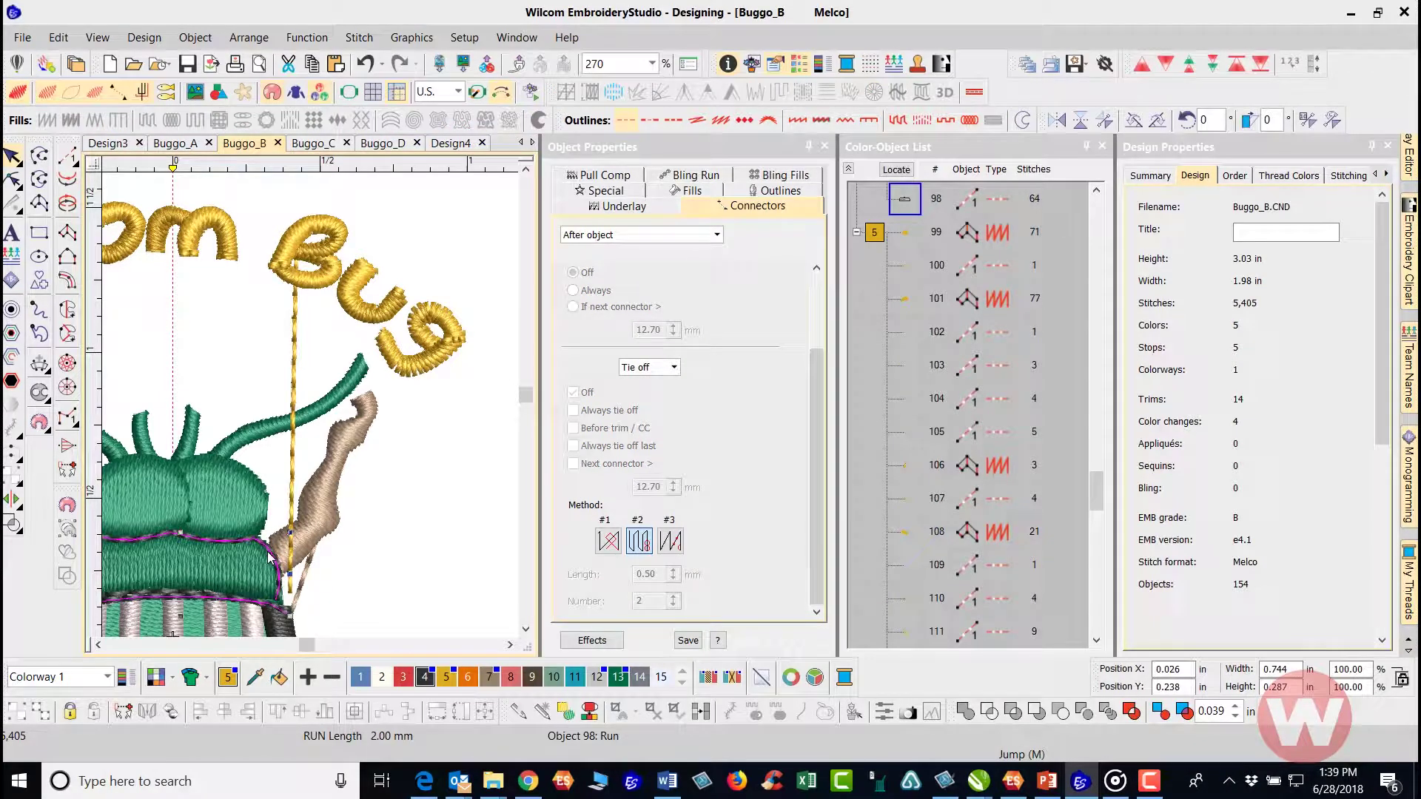
key("Delete")
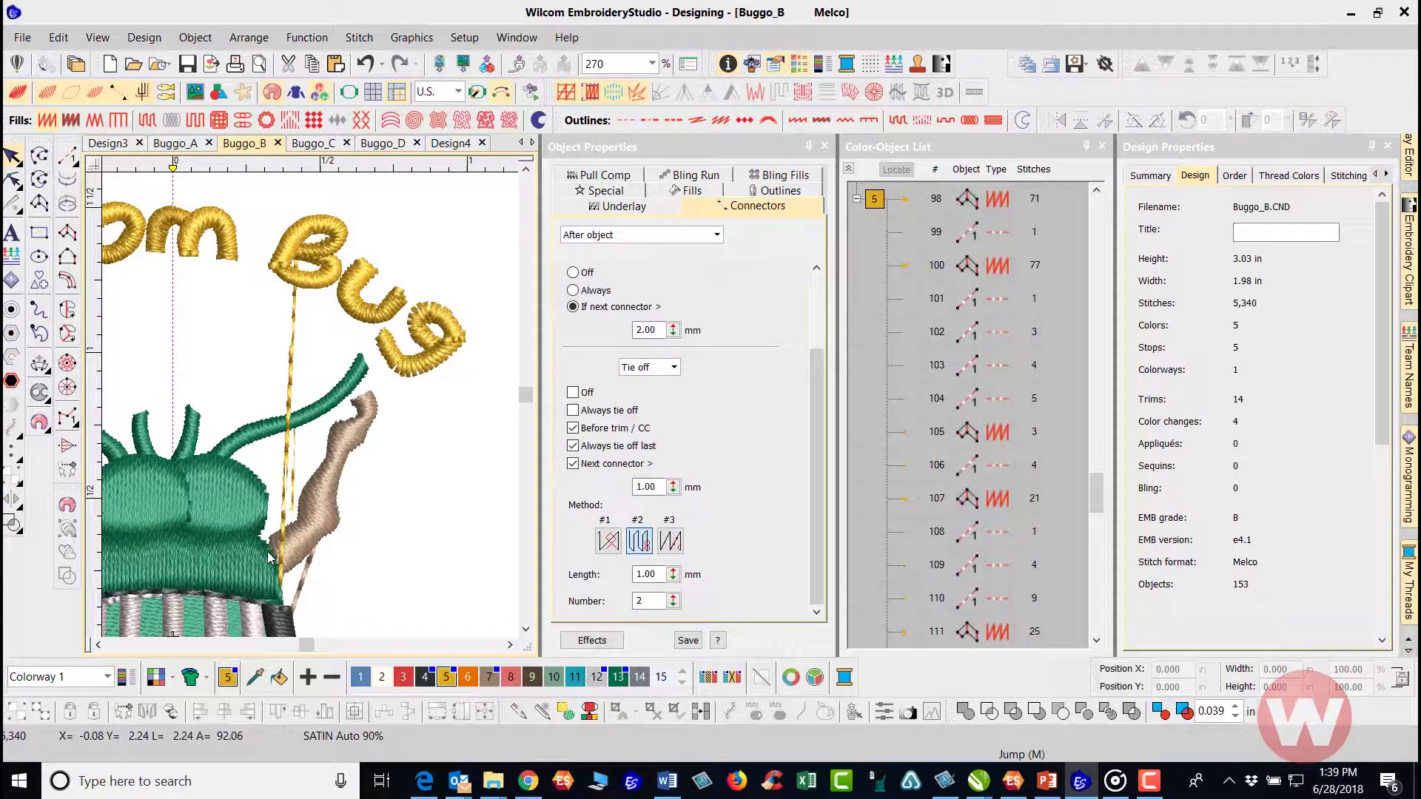
left_click(1096, 190)
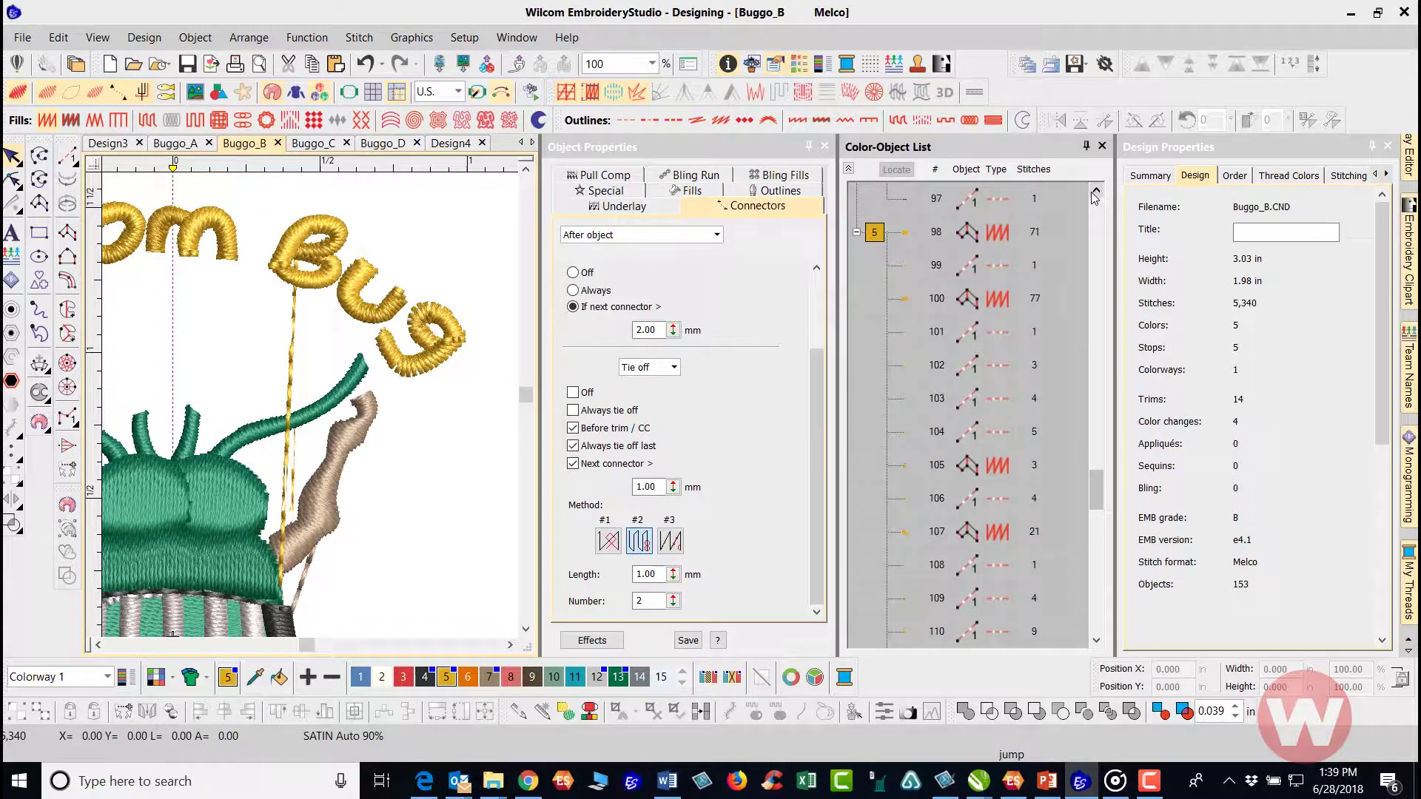
left_click(906, 198)
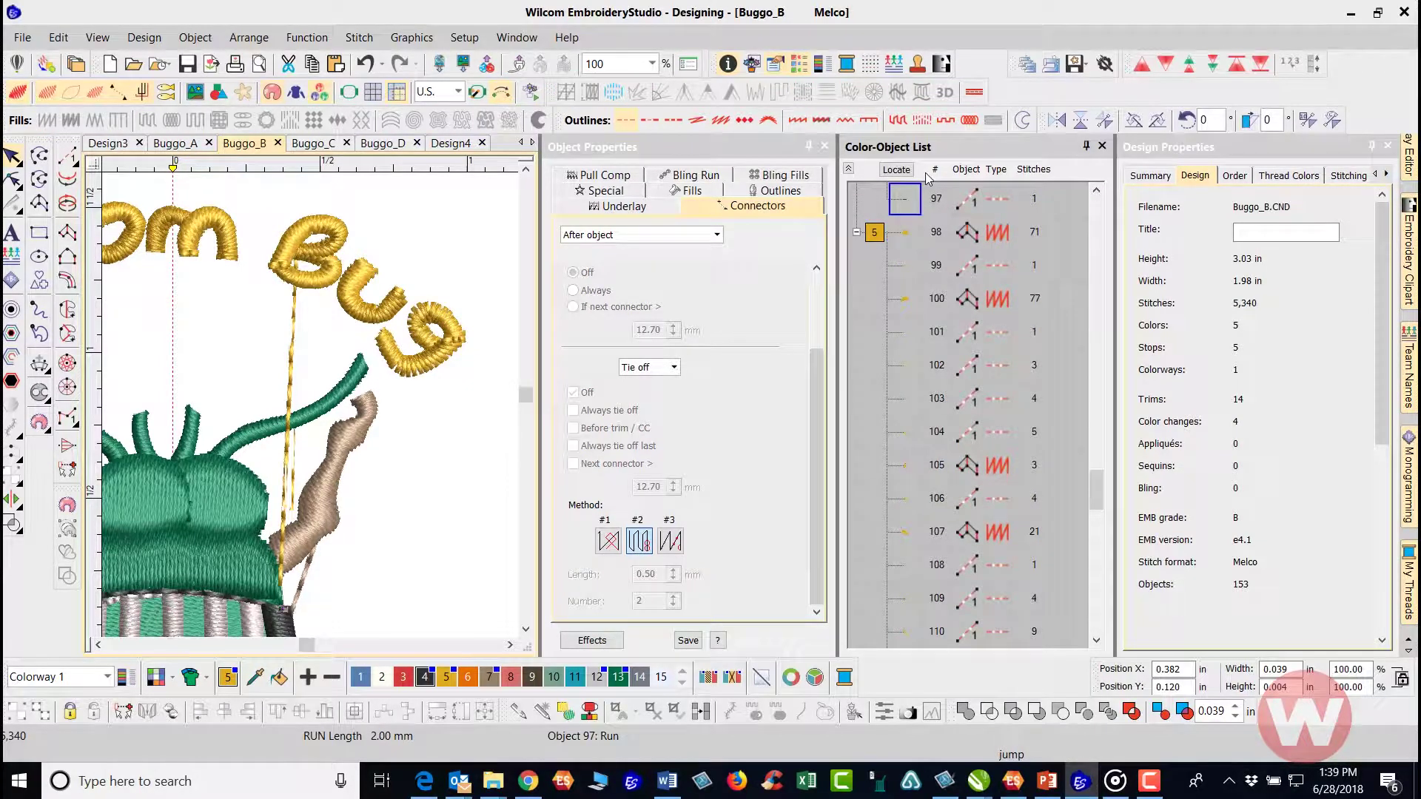
key("Delete")
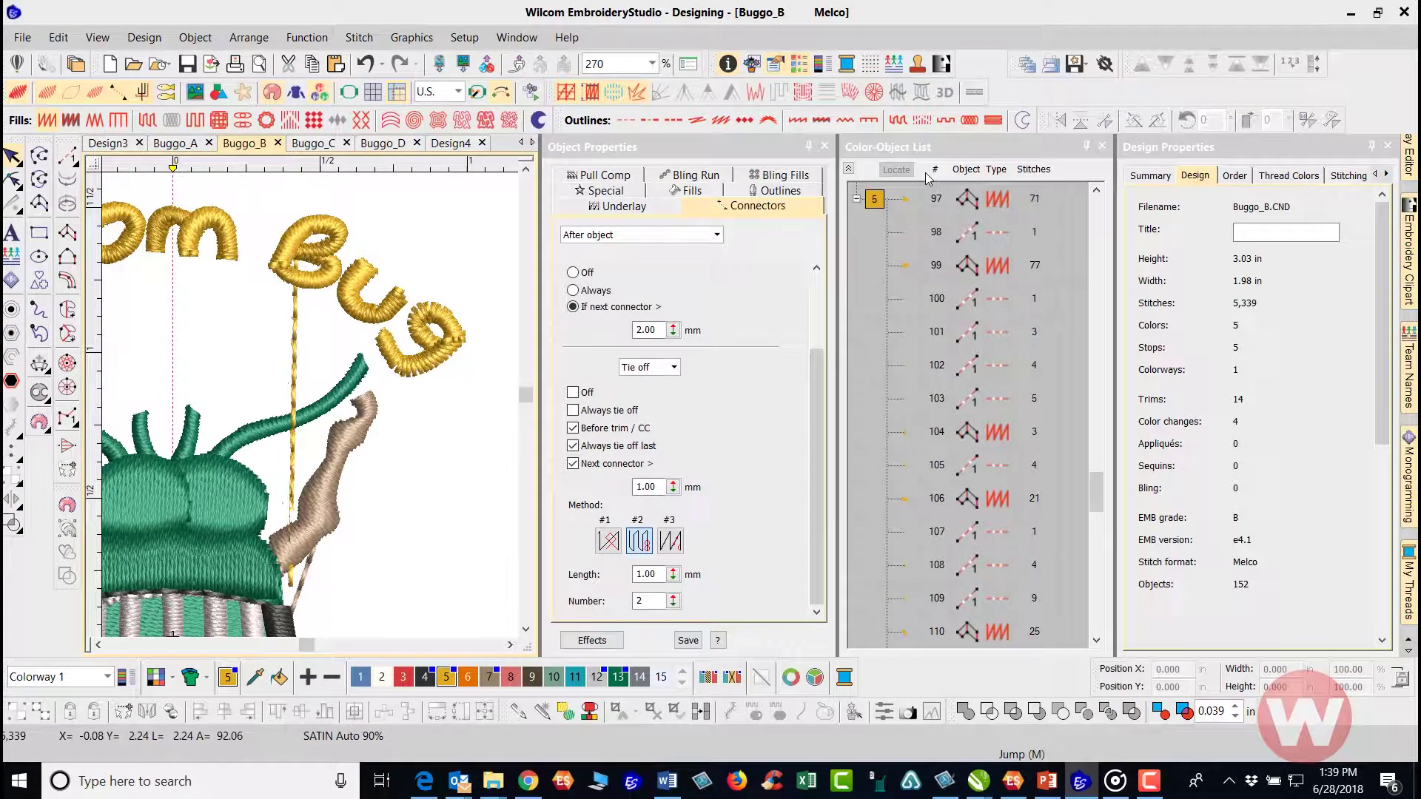
Examine the yellow lettering connector and the black satin object 96 that precedes it in the stitching sequence.
left_click(1097, 190)
left_click(1096, 190)
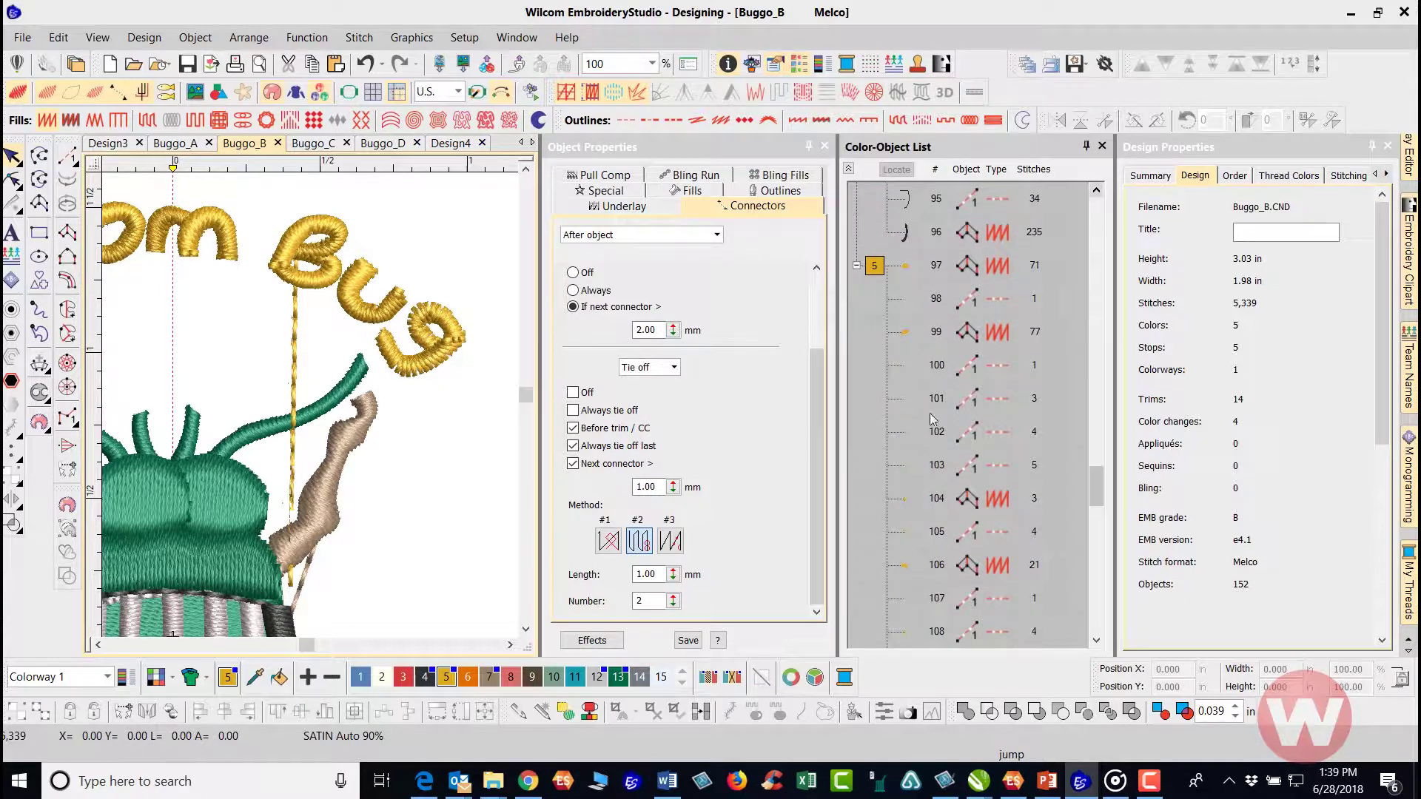
left_click(294, 364)
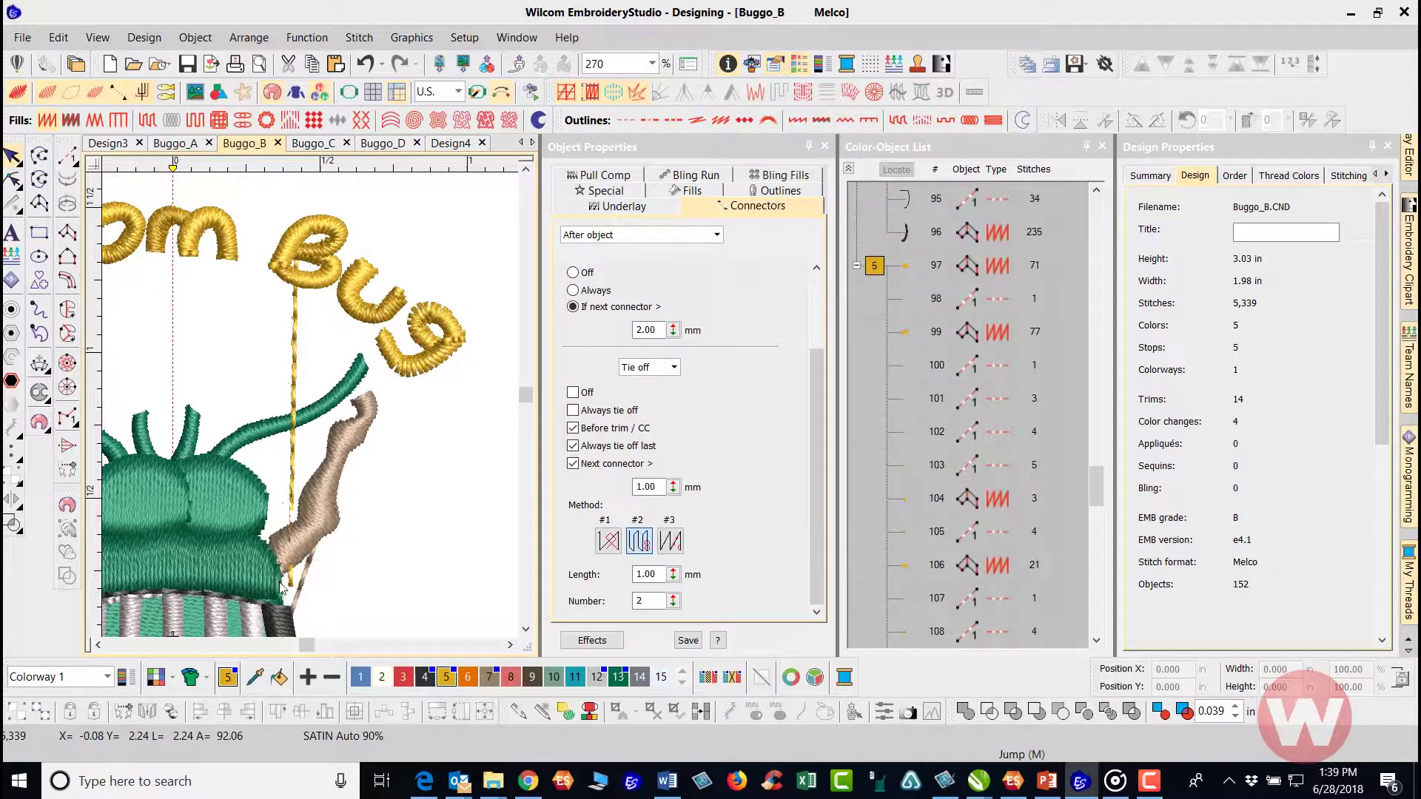
left_click(904, 232)
left_click(464, 498)
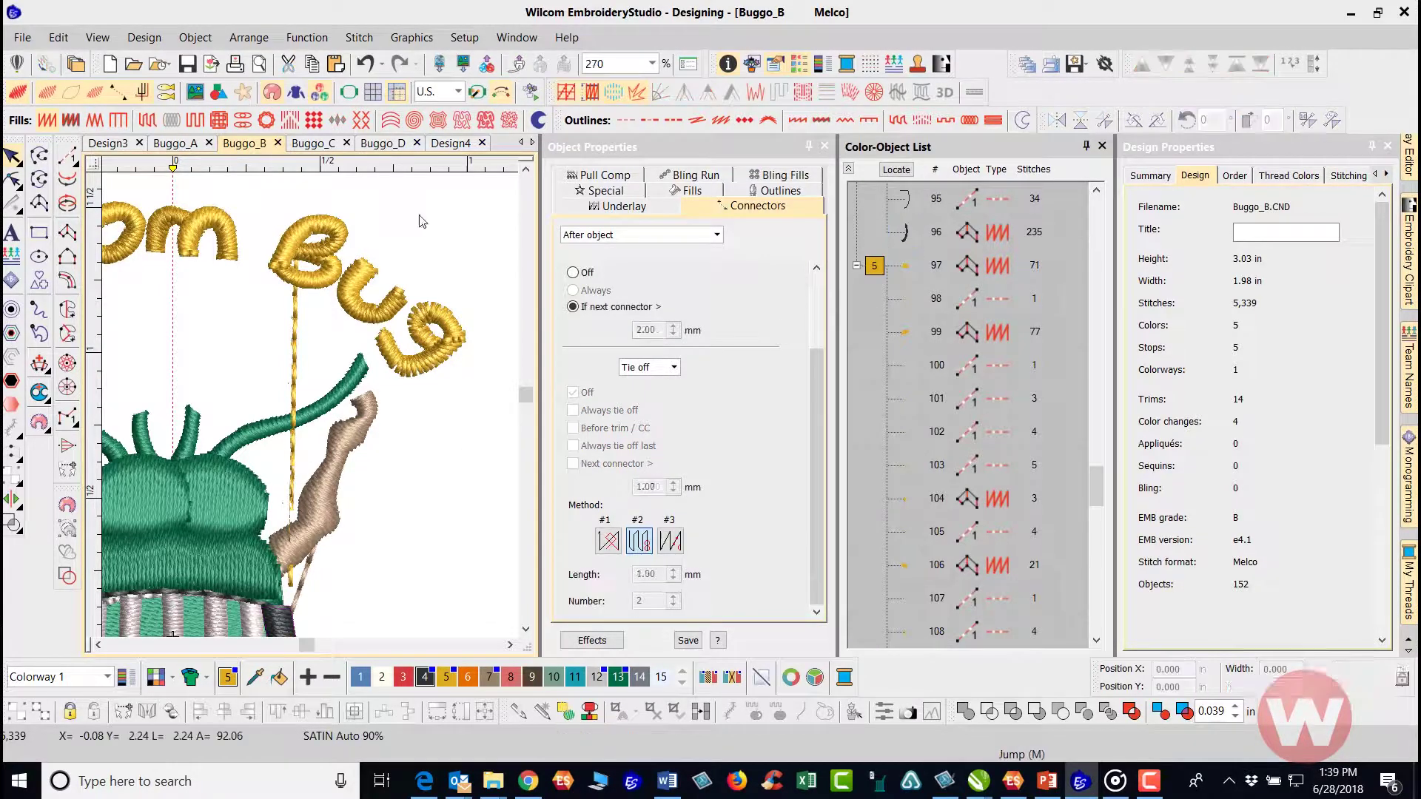
Undo the recent deletions, back through the black satin collar and the displaced yellow run below the letter B.
left_click(365, 64)
left_click(365, 63)
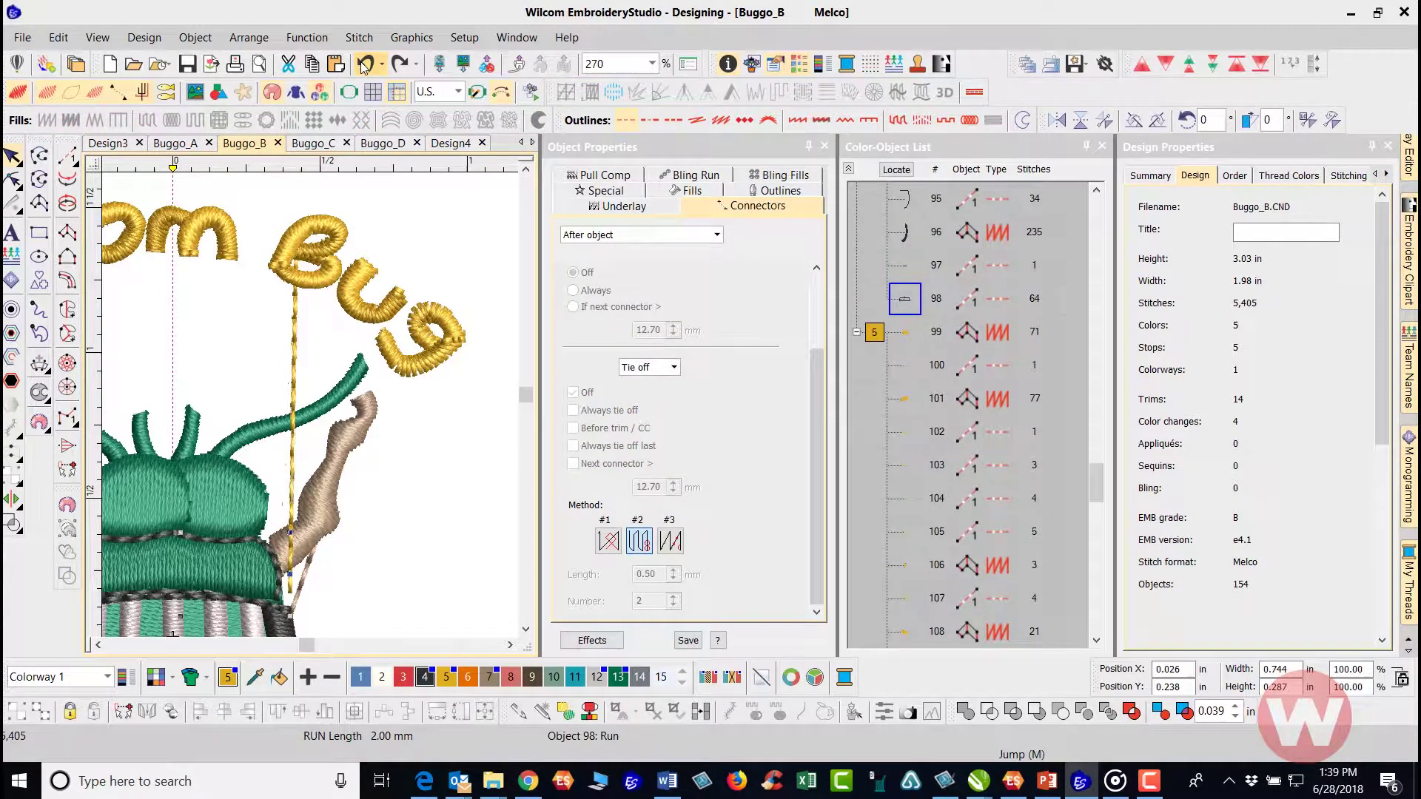
left_click(364, 63)
left_click(365, 64)
left_click(365, 63)
left_click(365, 63)
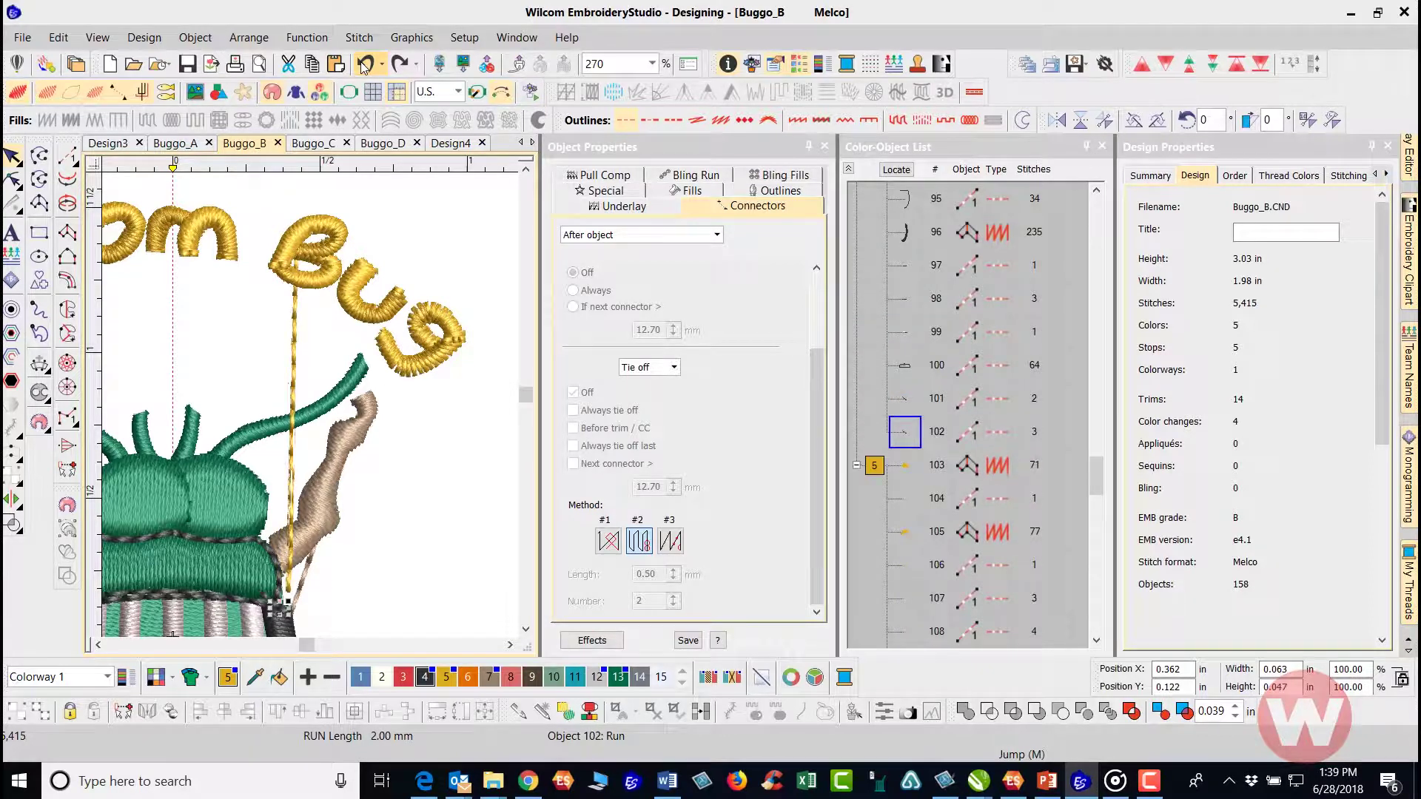
left_click(365, 64)
left_click(365, 64)
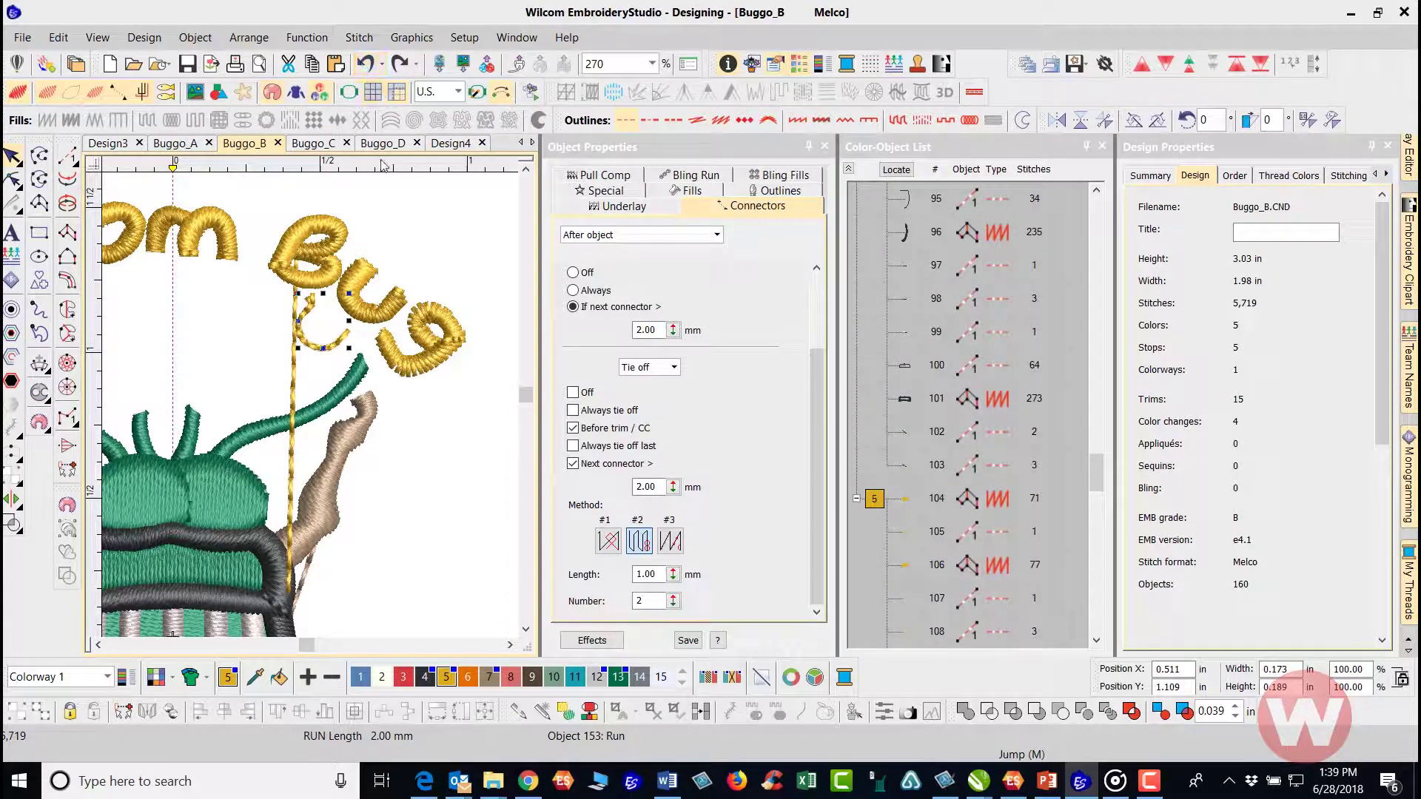
Delete the displaced yellow underlay run, object 153, below the letter B.
left_click(329, 351)
left_click(305, 315)
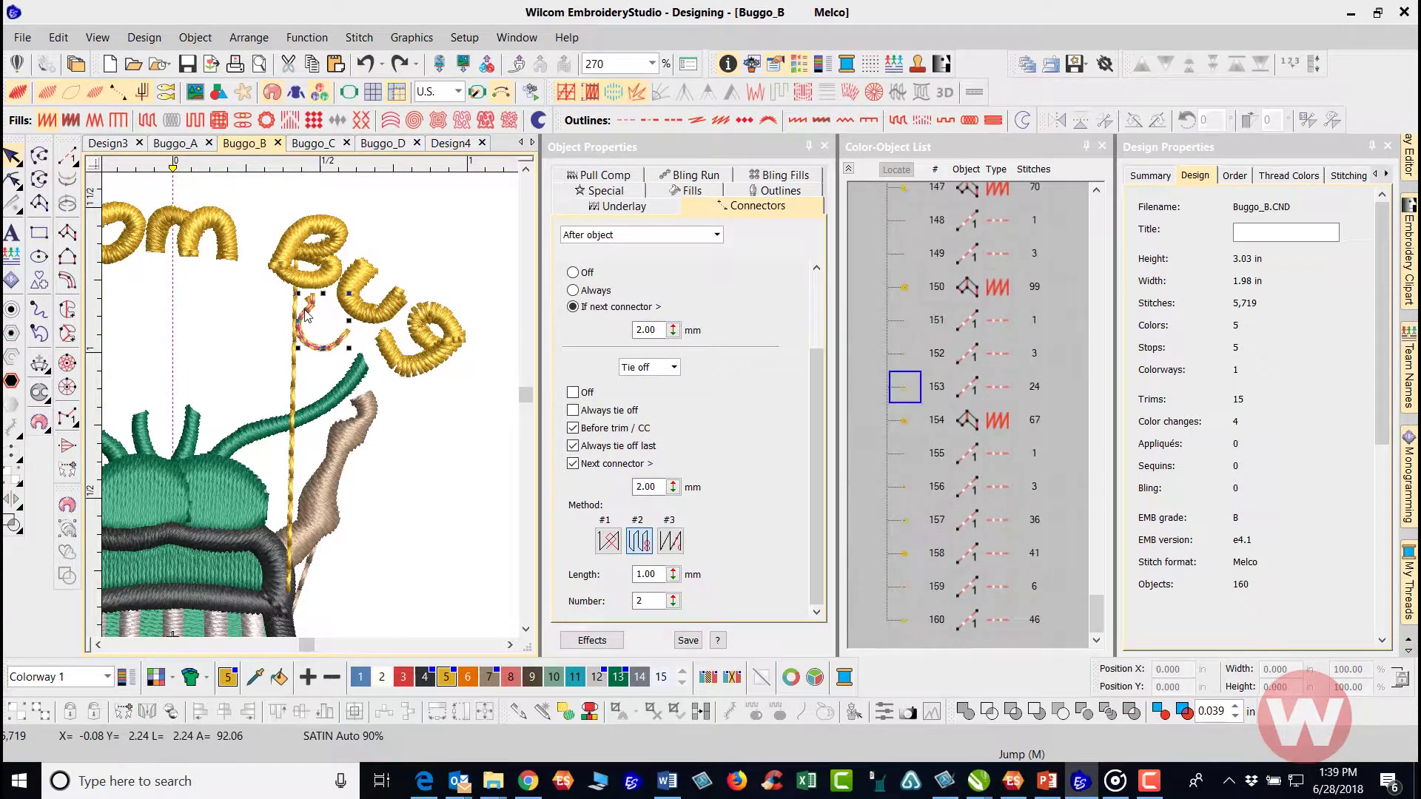
key("Delete")
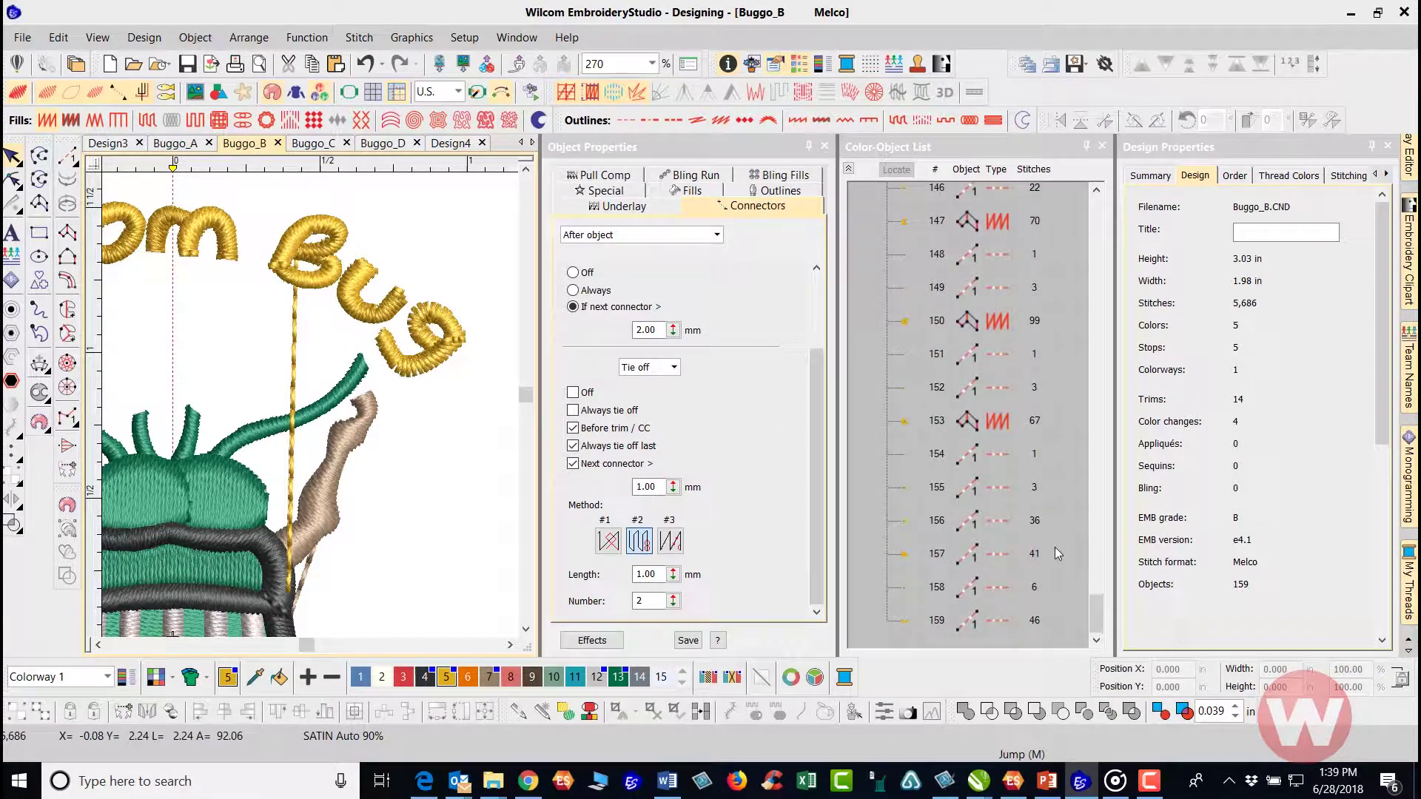
Select the black satin collar, object 101, and set its after-object connector type to Jump.
left_click(1101, 606)
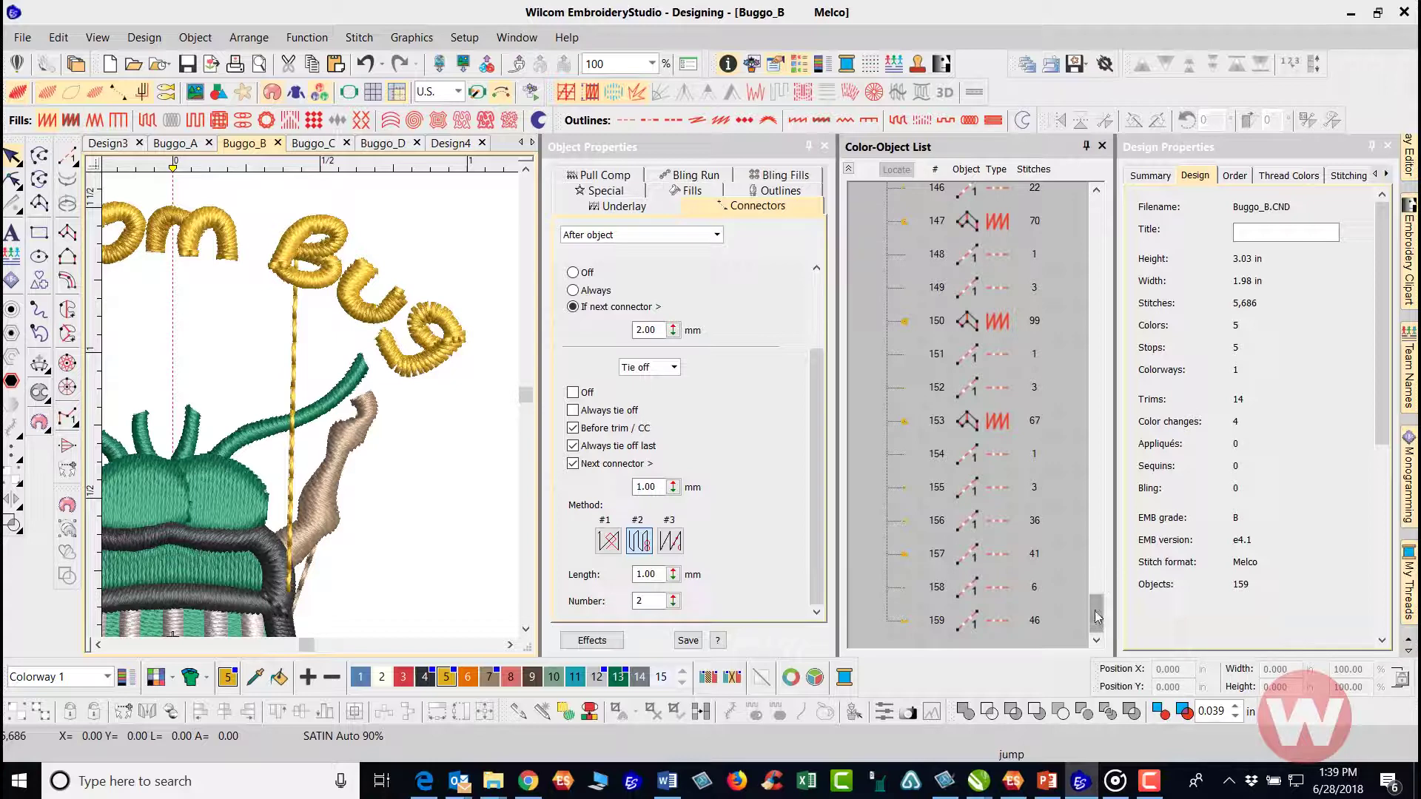
left_click_drag(1096, 617, 1101, 560)
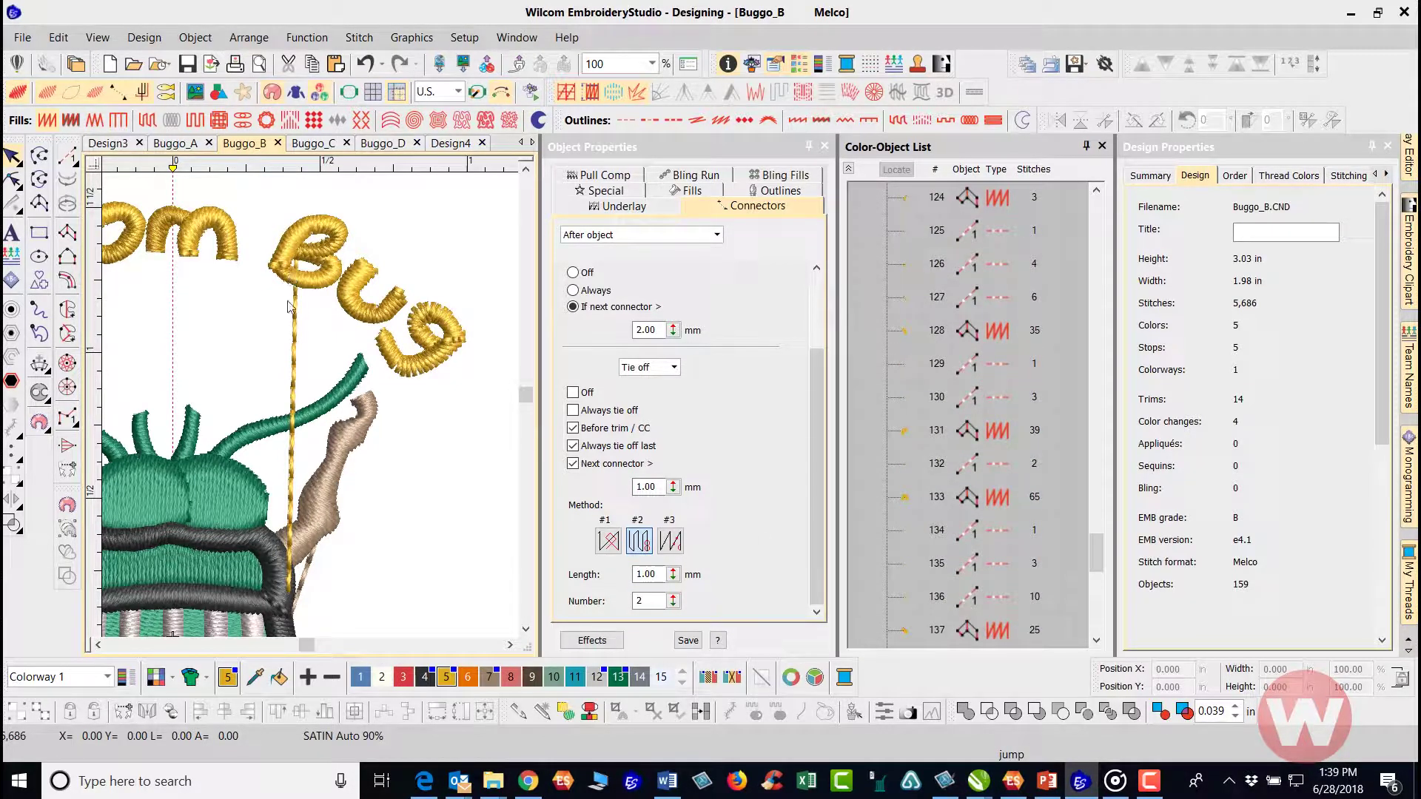
left_click(266, 583)
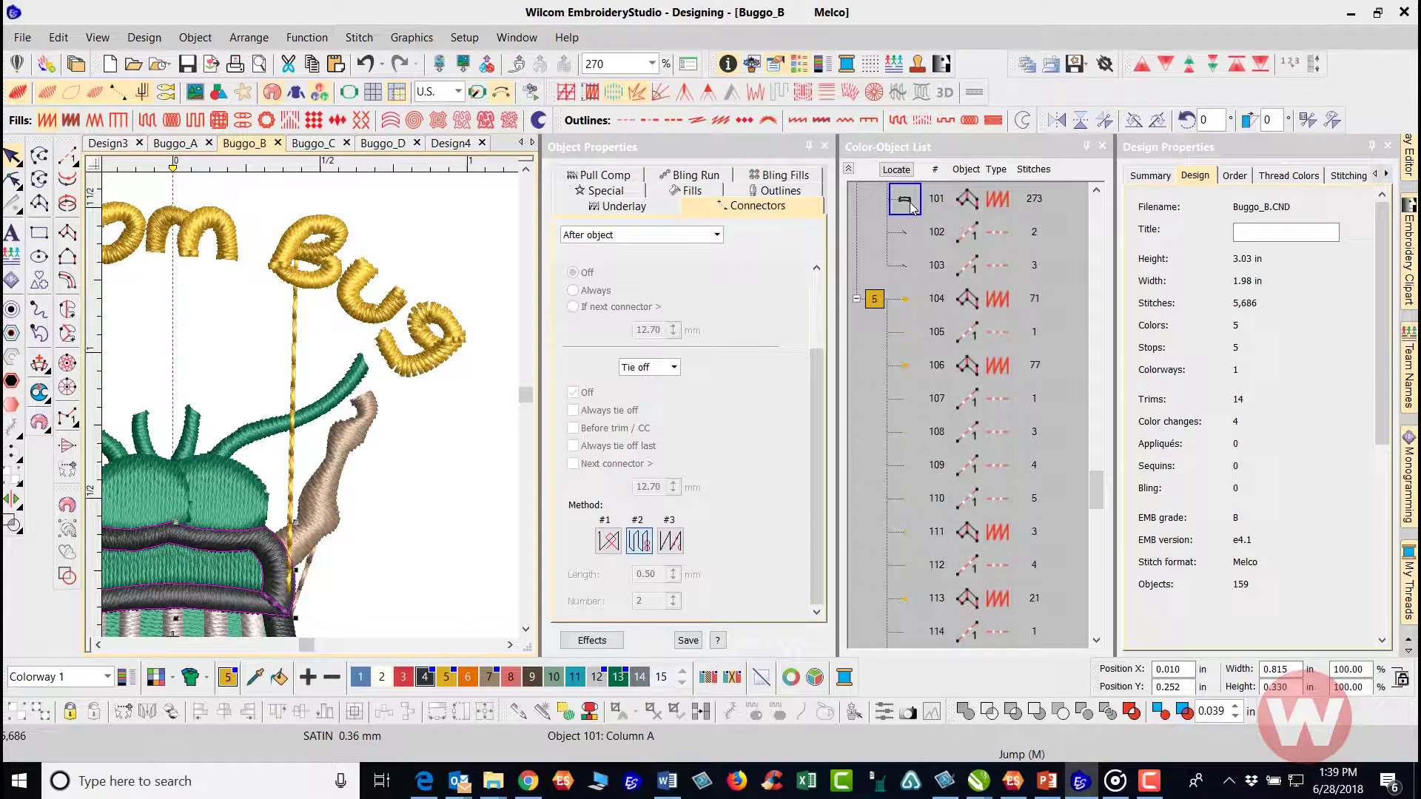
left_click(789, 213)
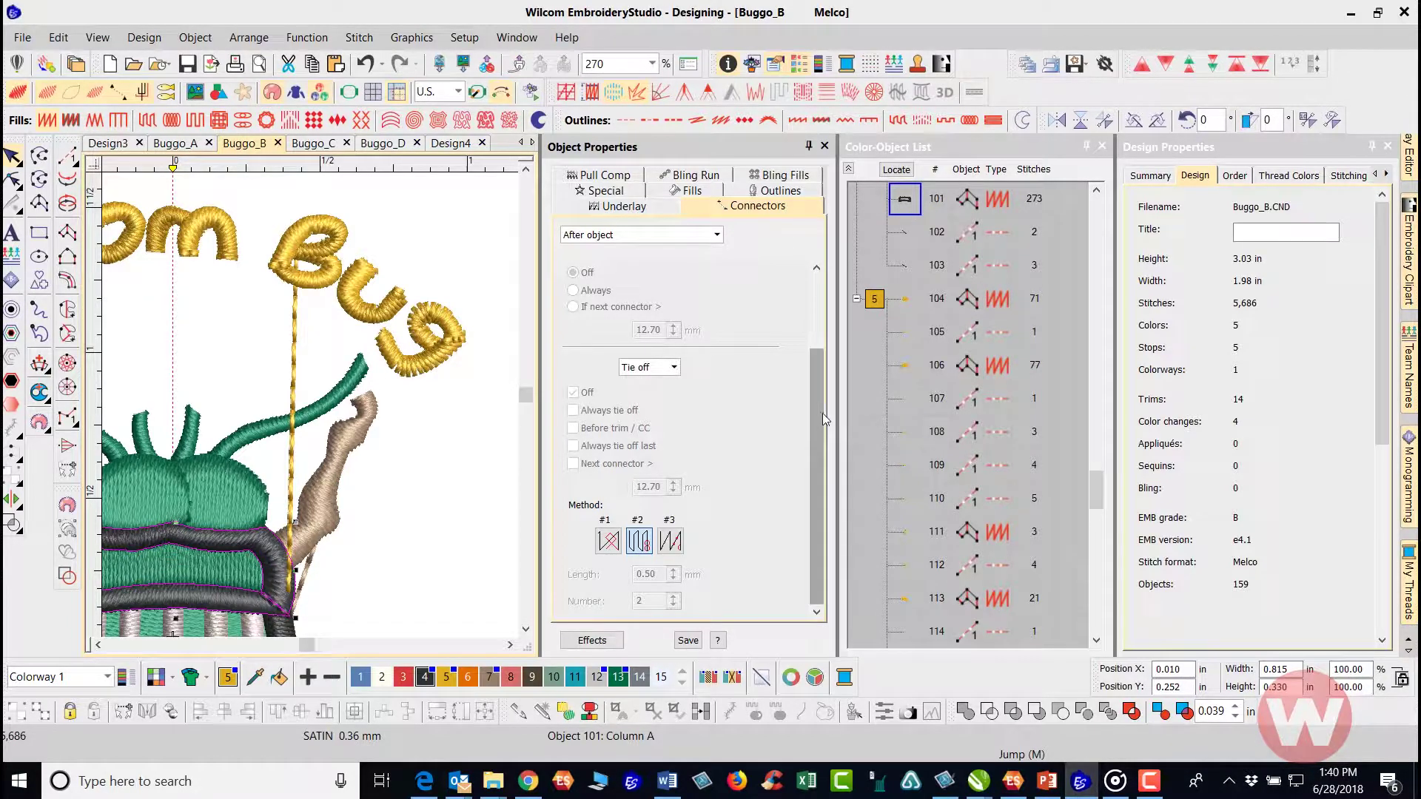
left_click_drag(821, 418, 822, 308)
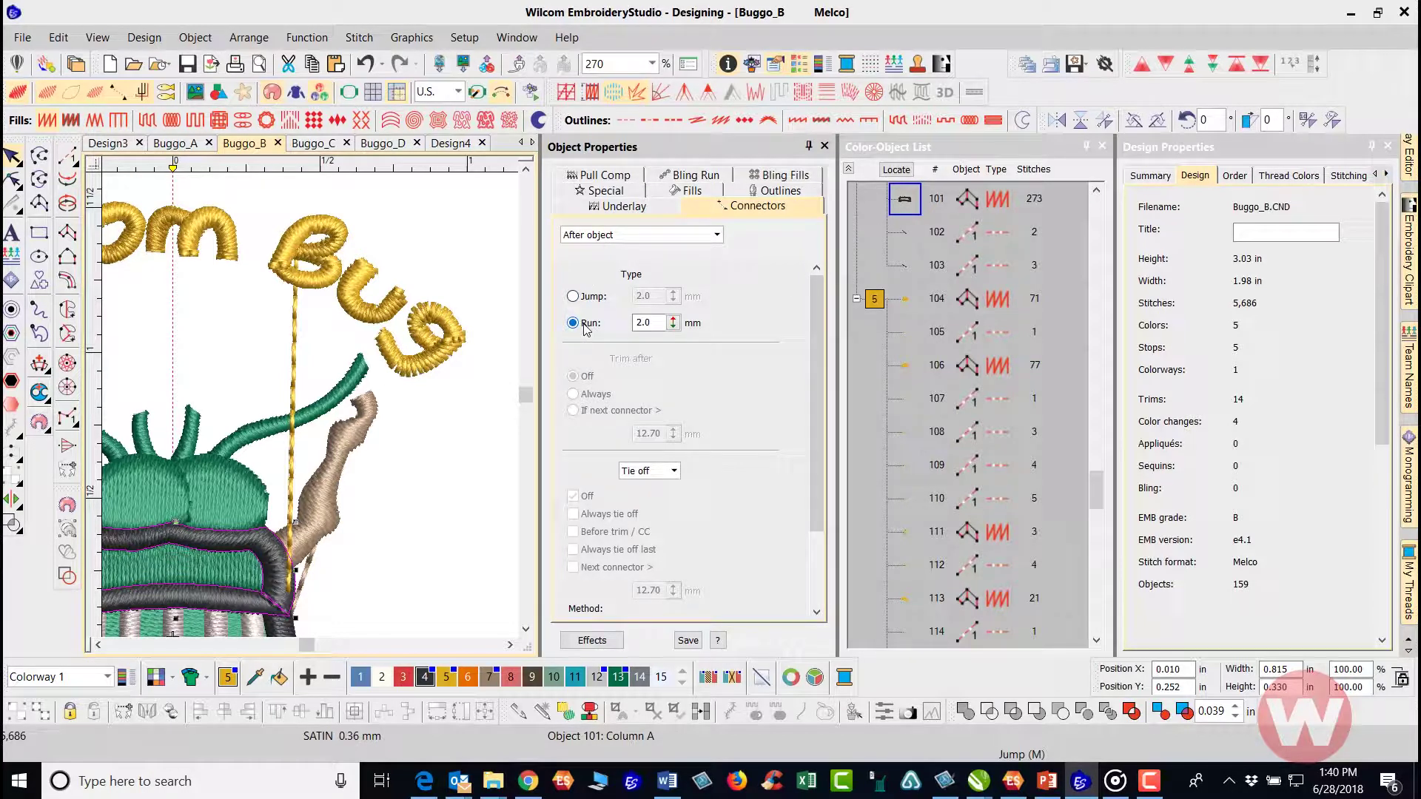
left_click(573, 297)
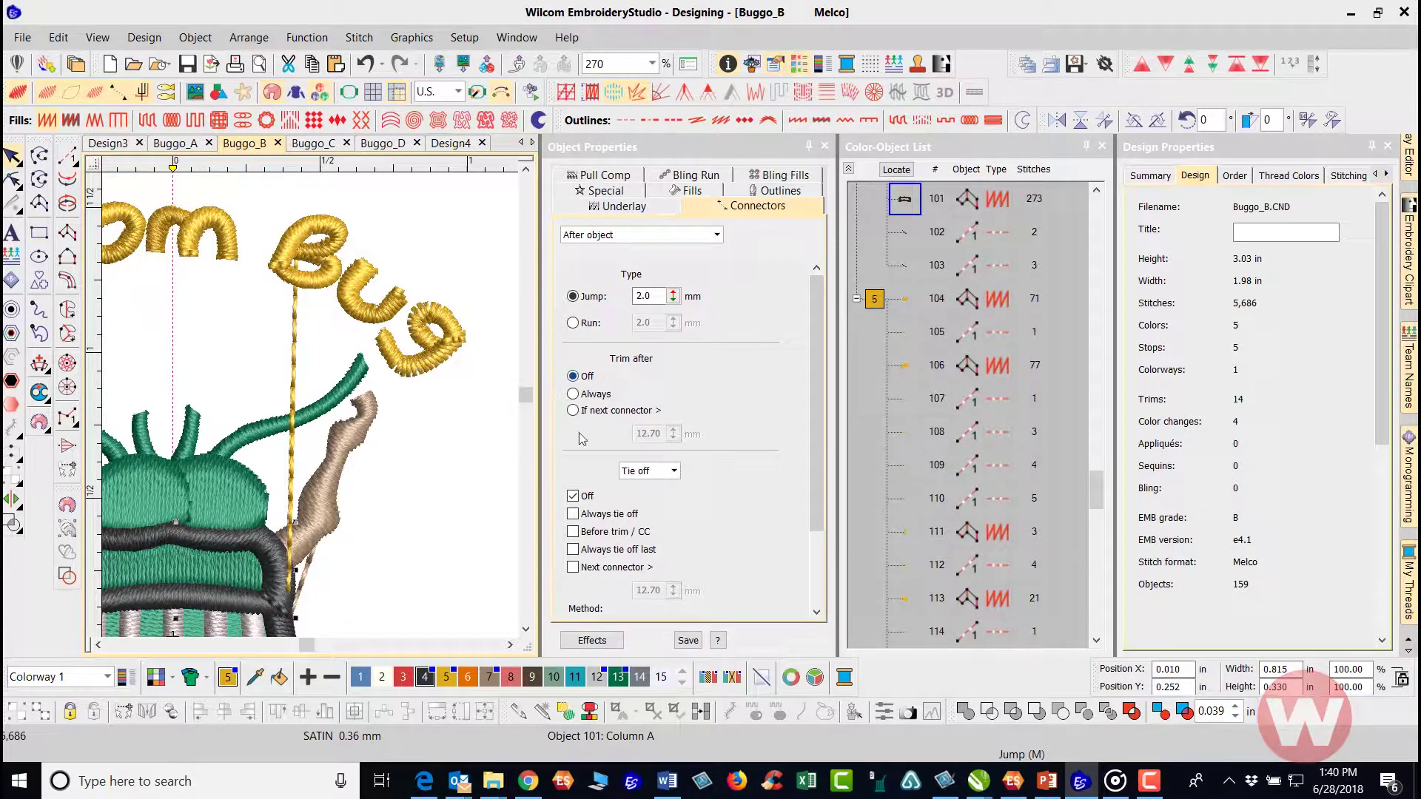
Set the selected black satin object, number 101, to trim after it if the next connector exceeds 2.00 mm.
left_click(574, 411)
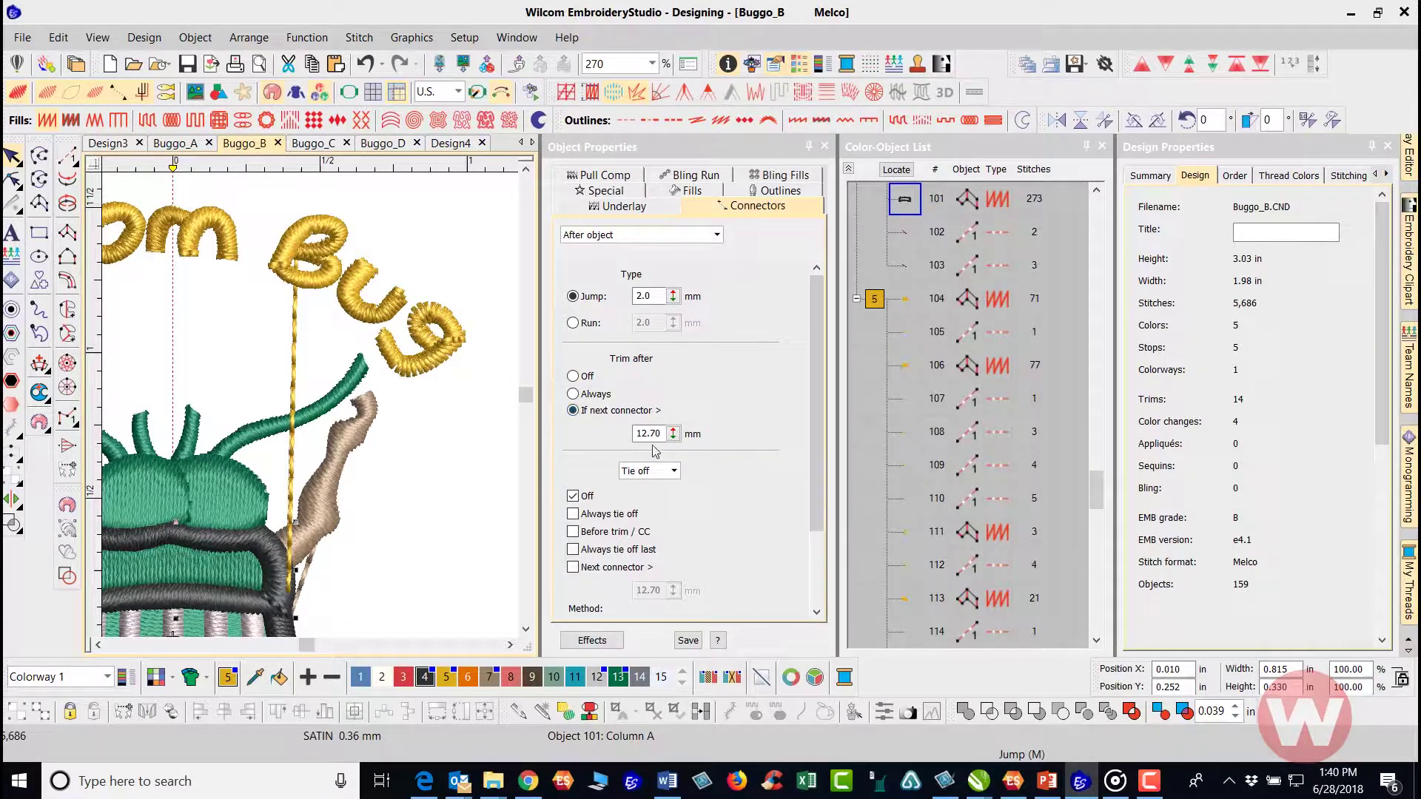
type("2.")
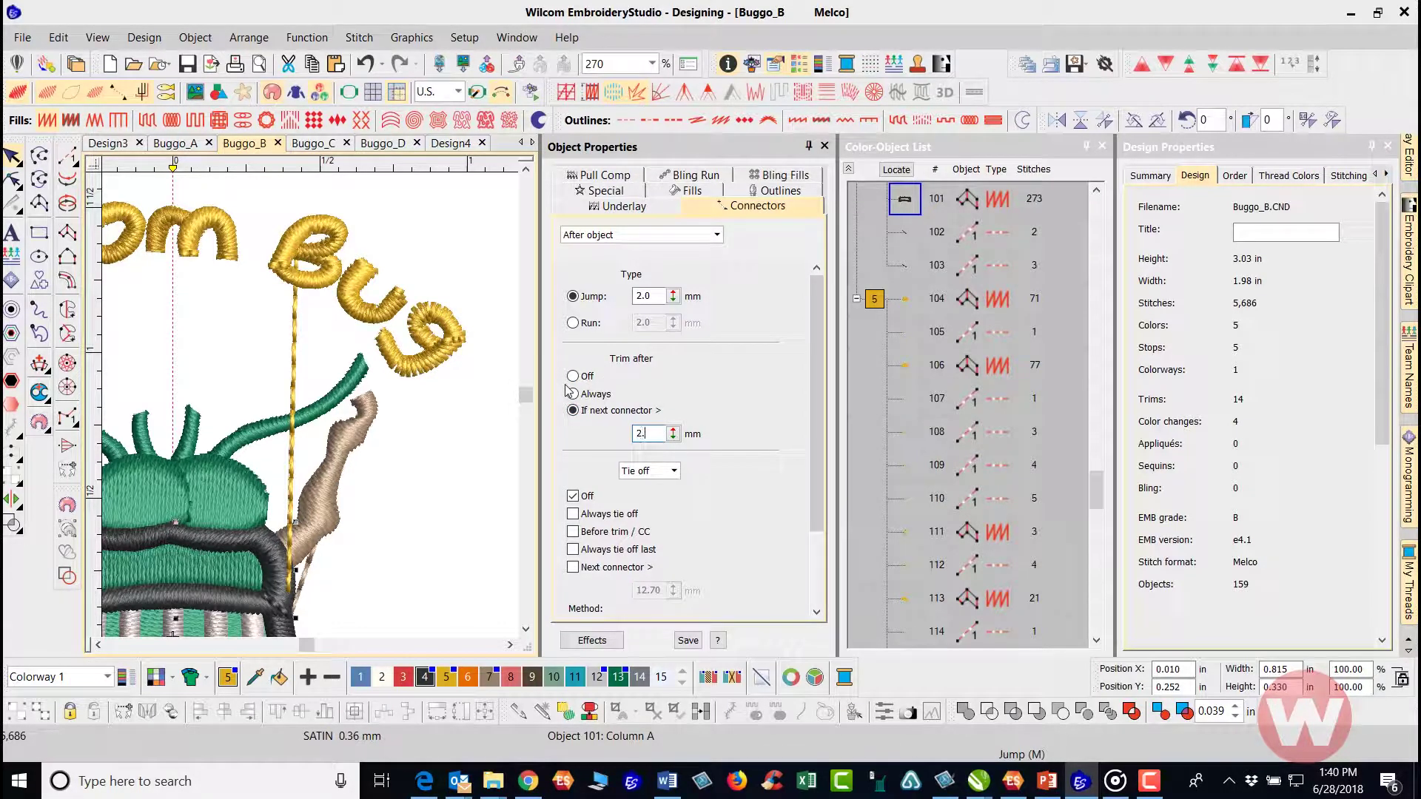
key("Return")
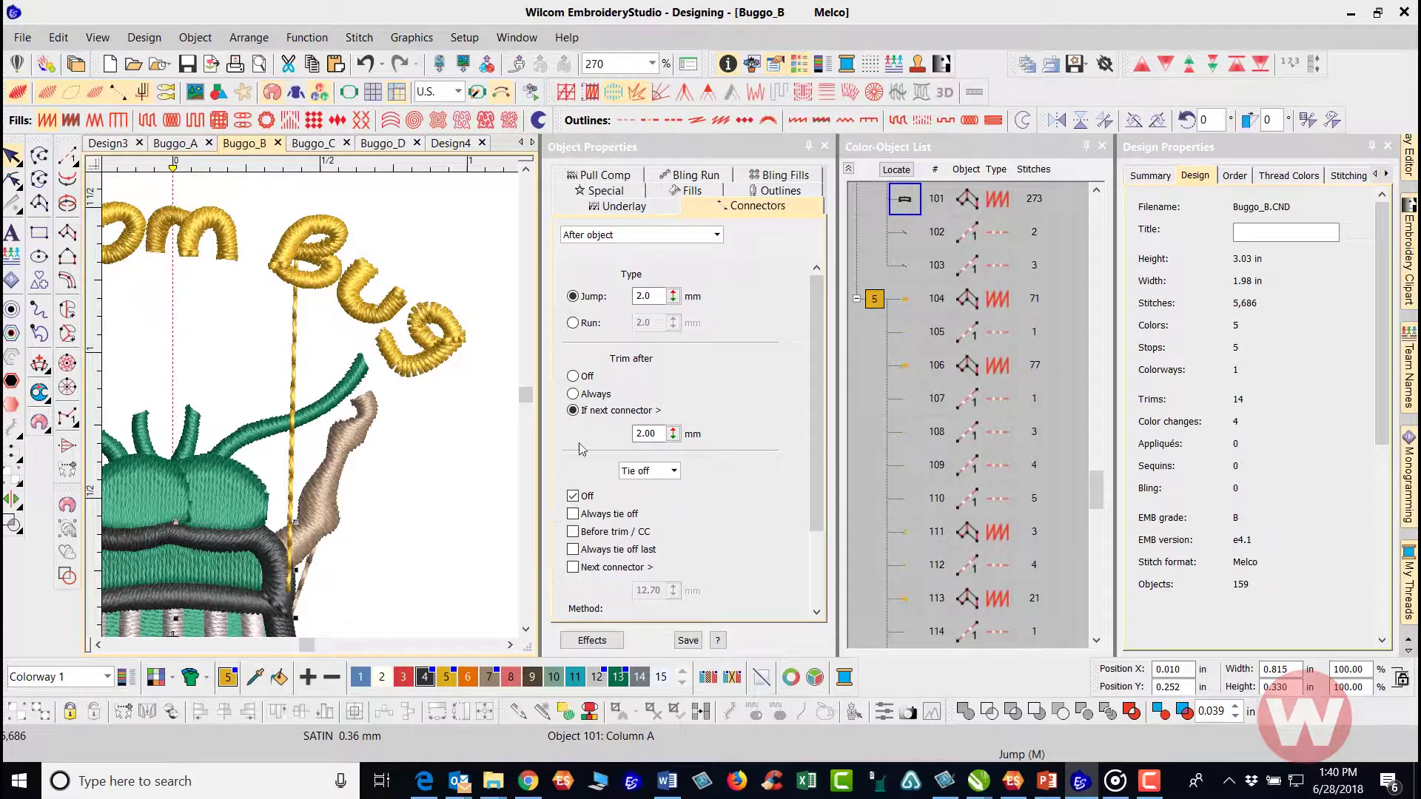
left_click(908, 232)
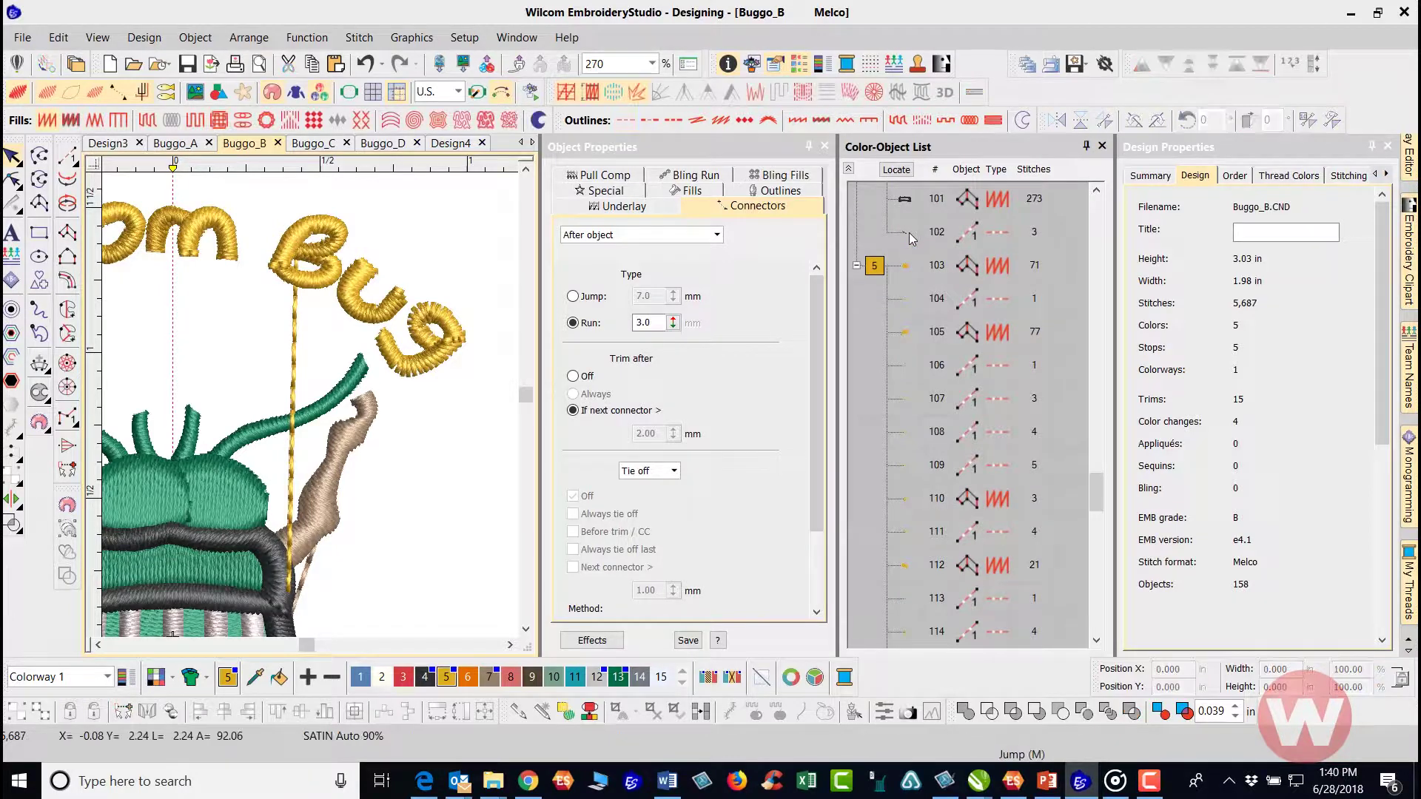
key("Delete")
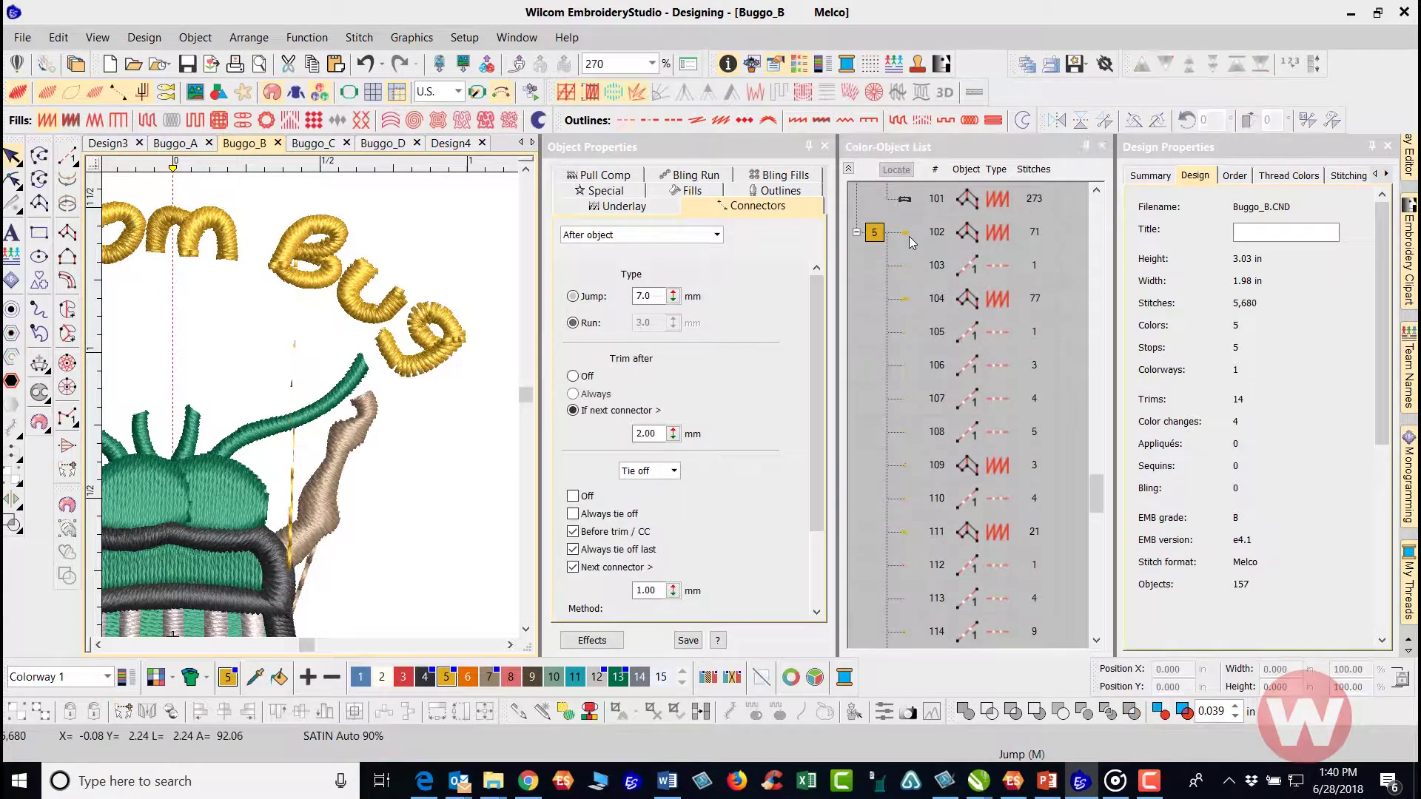
key("0")
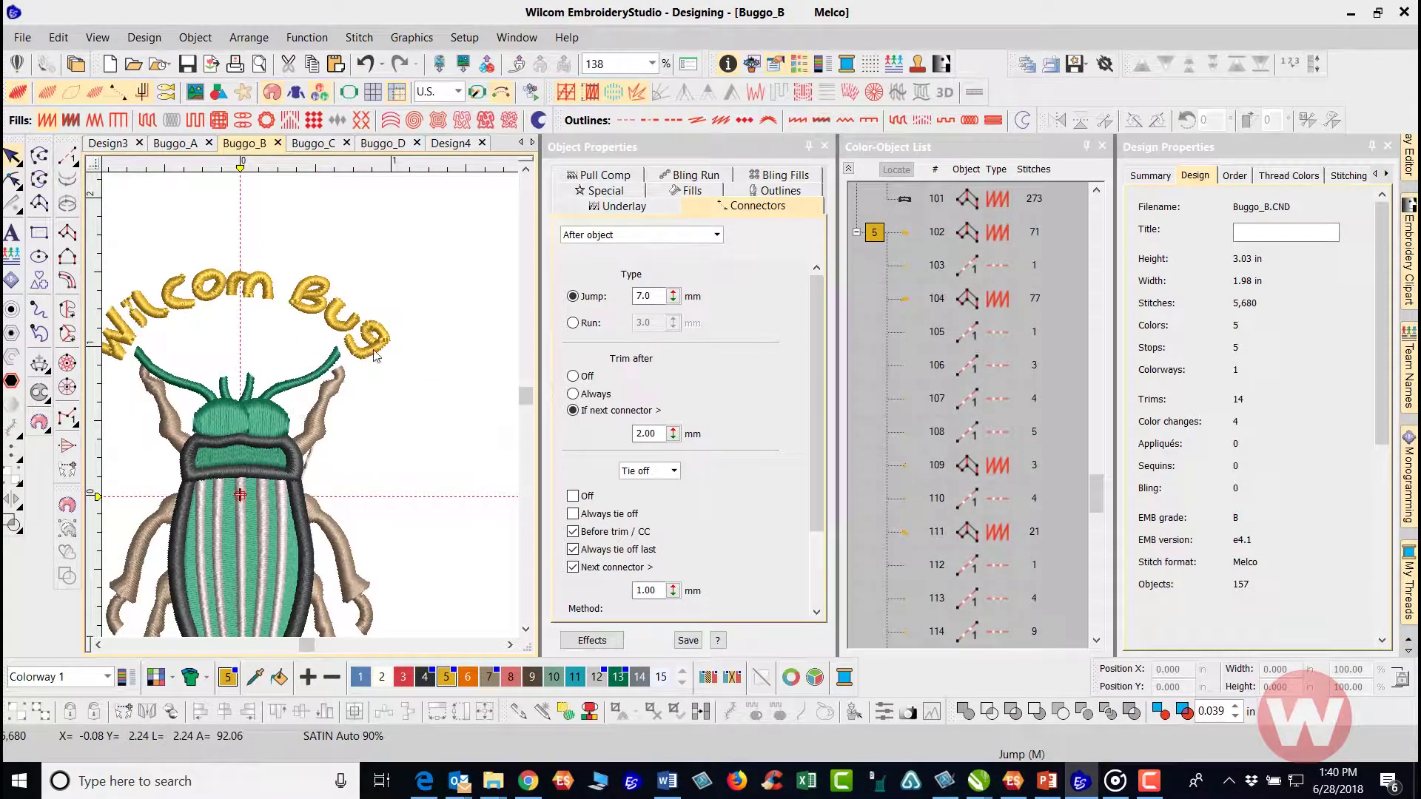
left_click(367, 64)
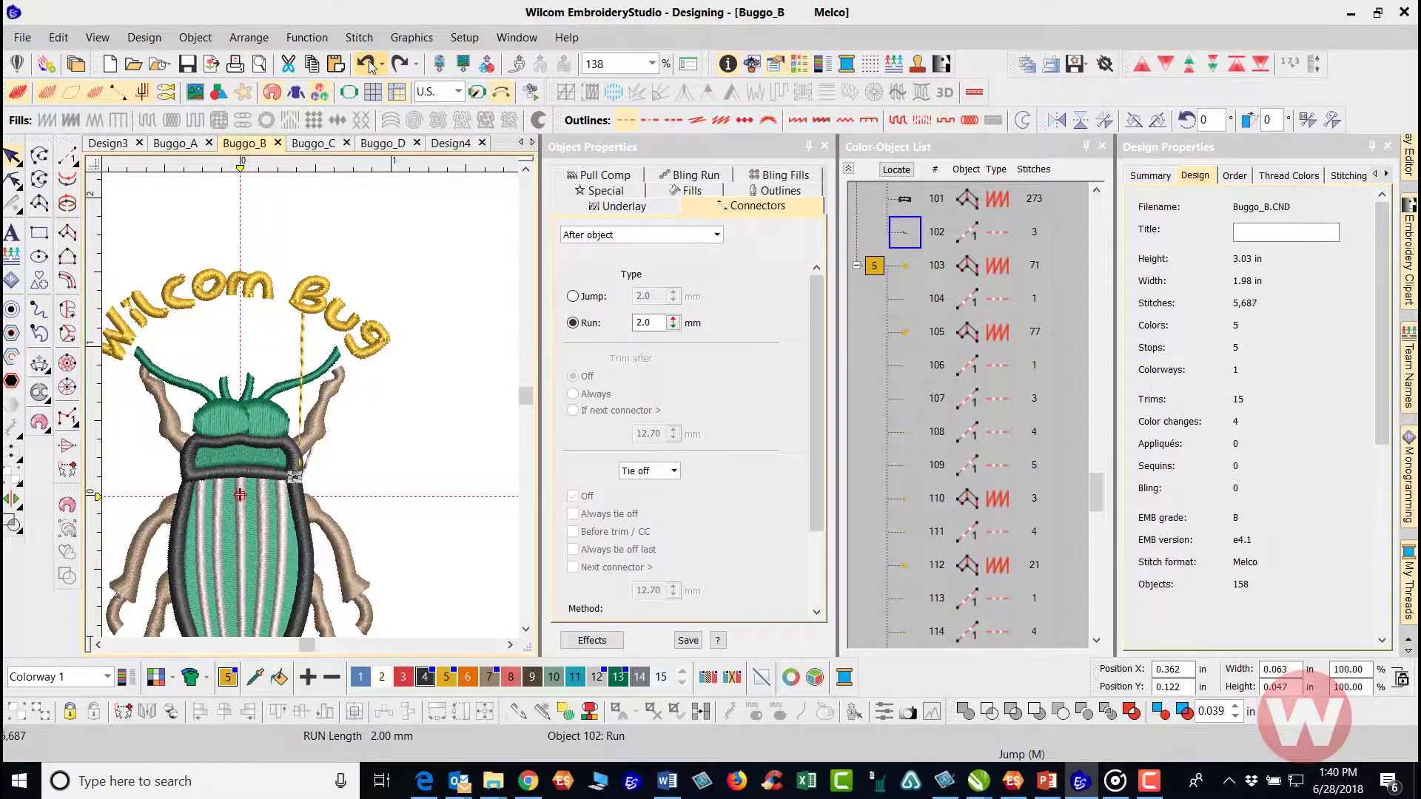
left_click(368, 63)
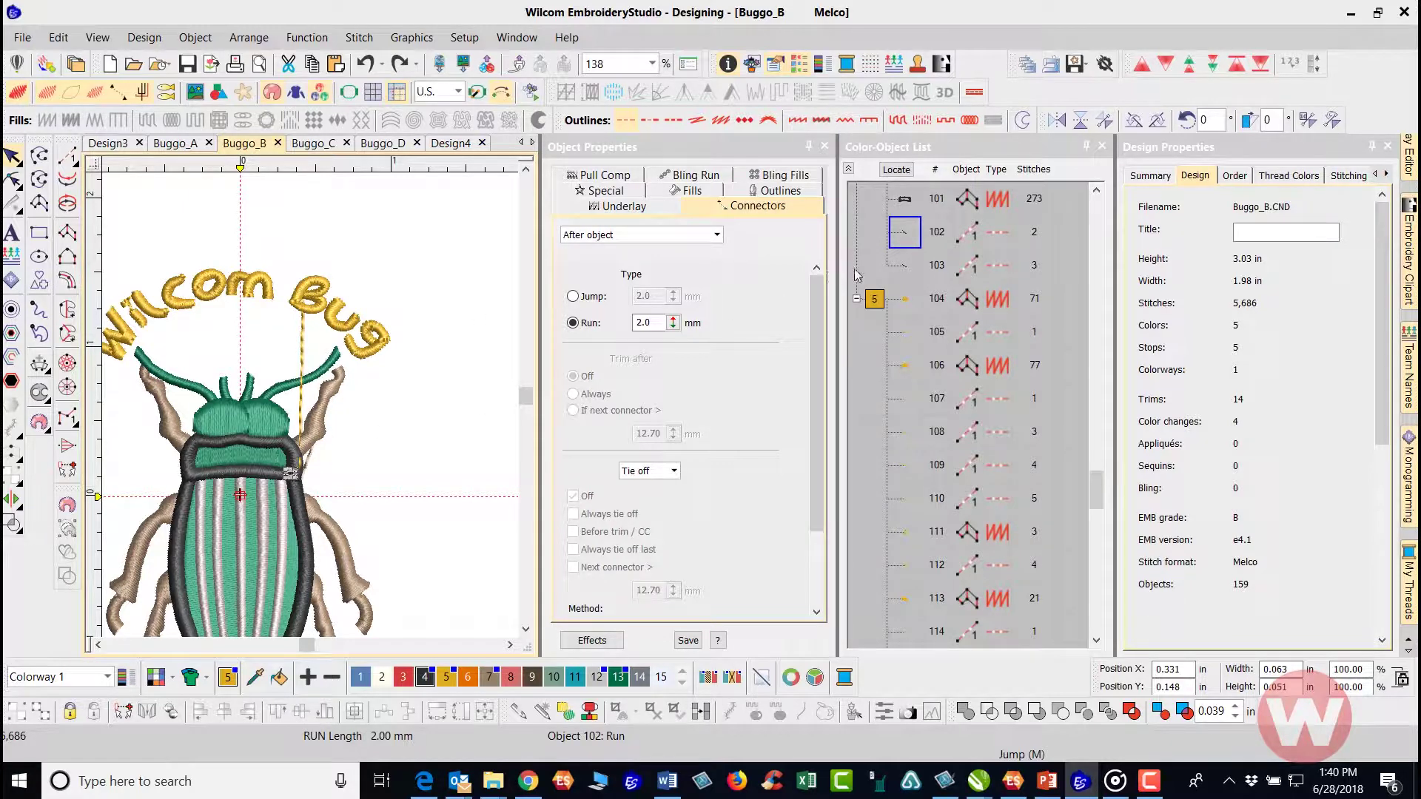
Delete the two short black run objects, 103 and 102, that precede the gold lettering.
left_click(909, 269)
key("Delete")
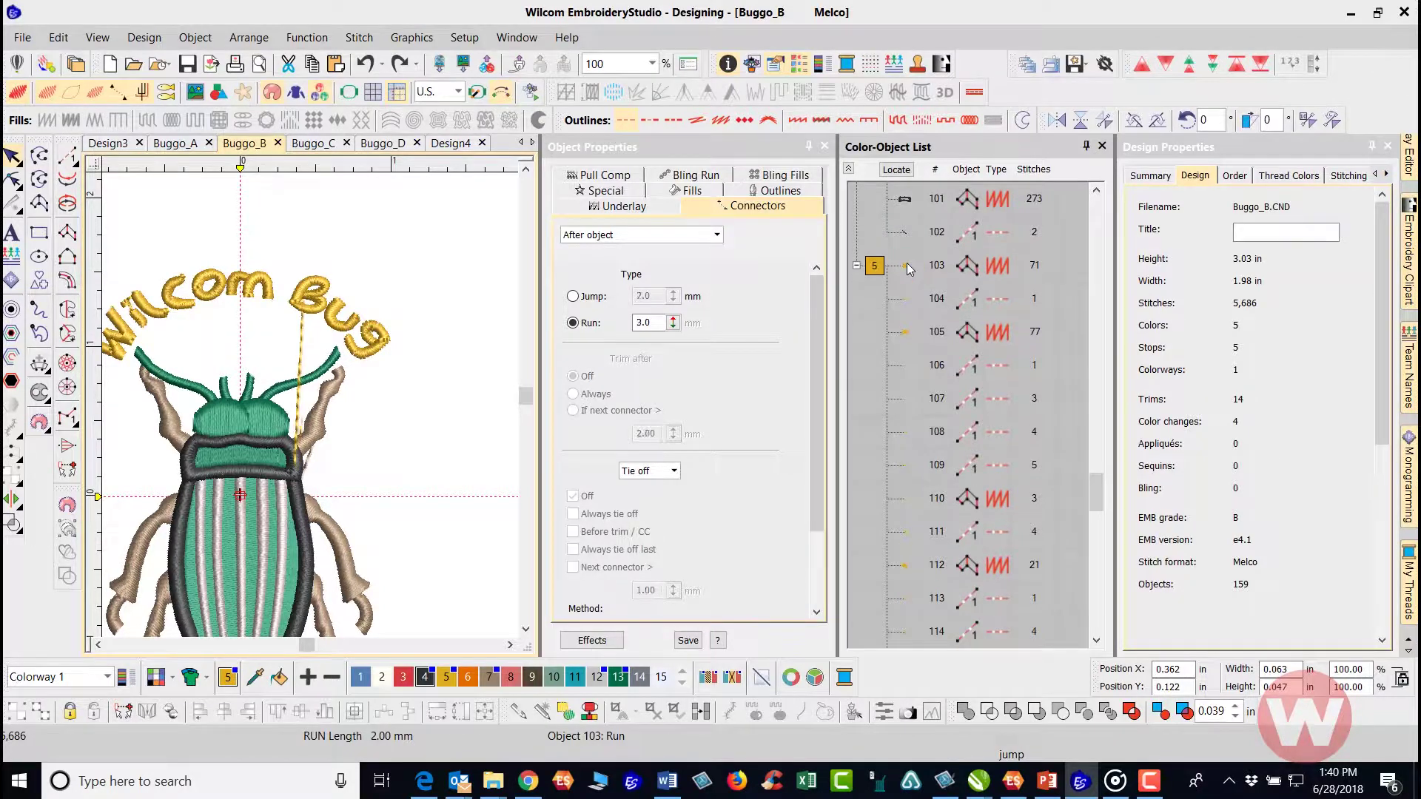
left_click(909, 232)
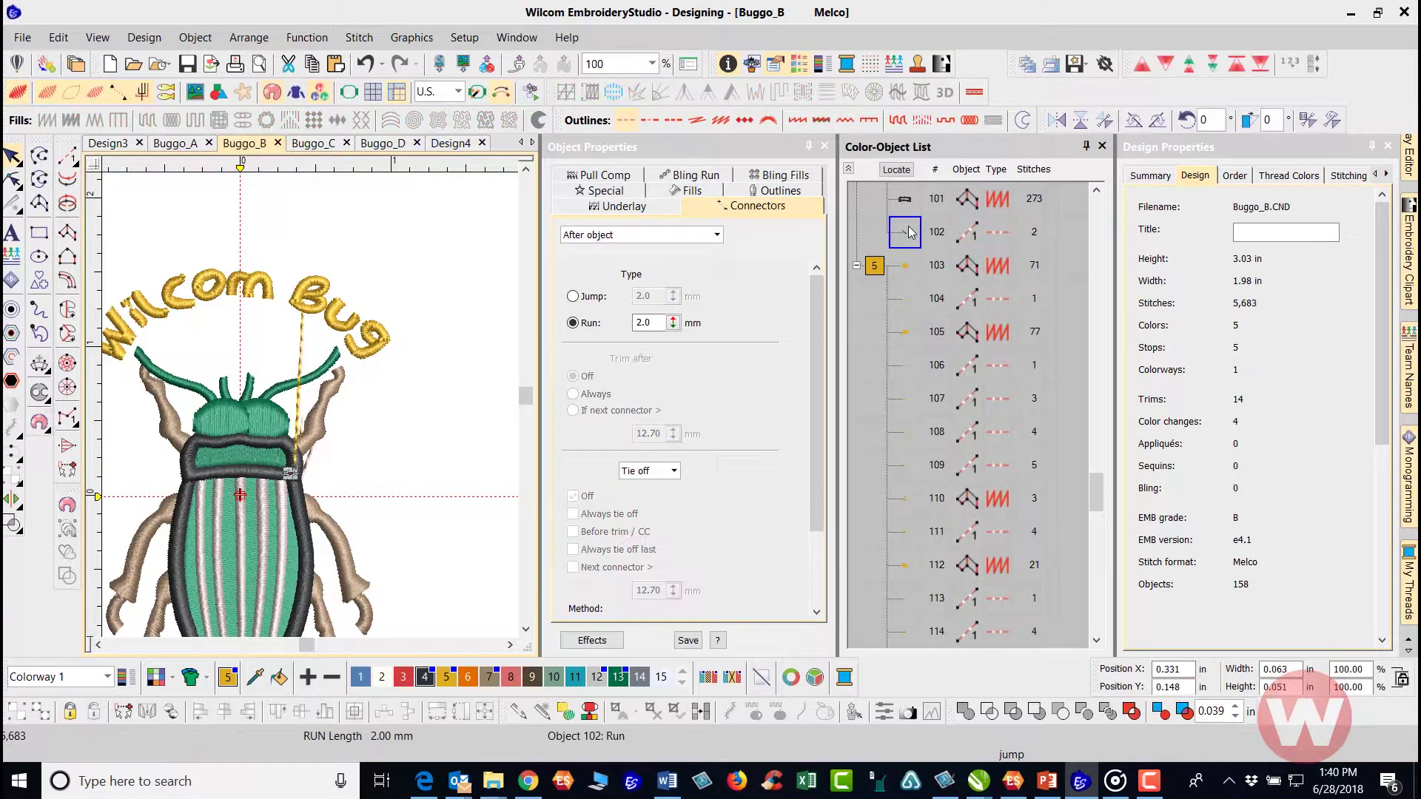
key("Delete")
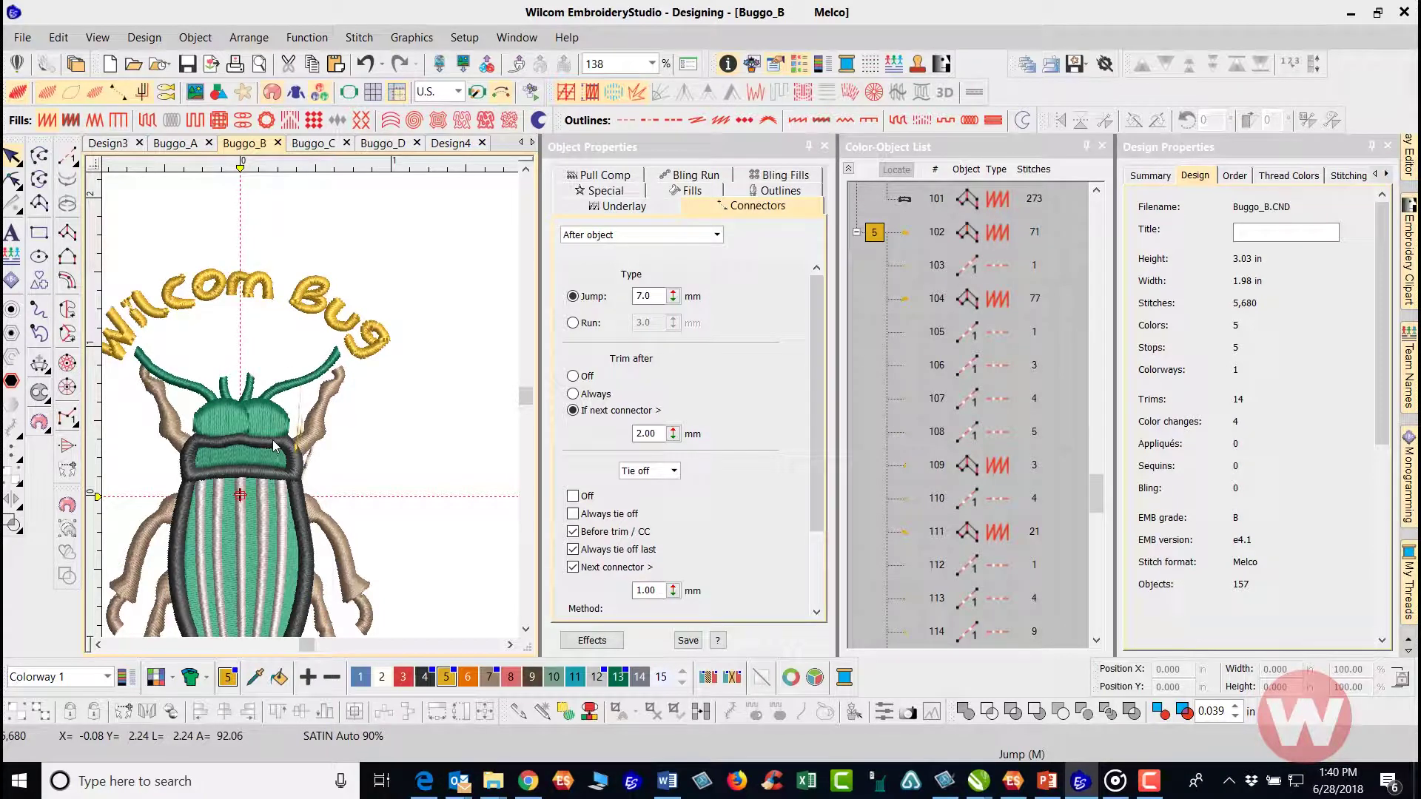
In the wireframe stitch view, delete the two underlay run objects, 9 and 8, beneath the beetle's right middle leg, and restore the realistic view.
scroll(272, 440, "up", 2)
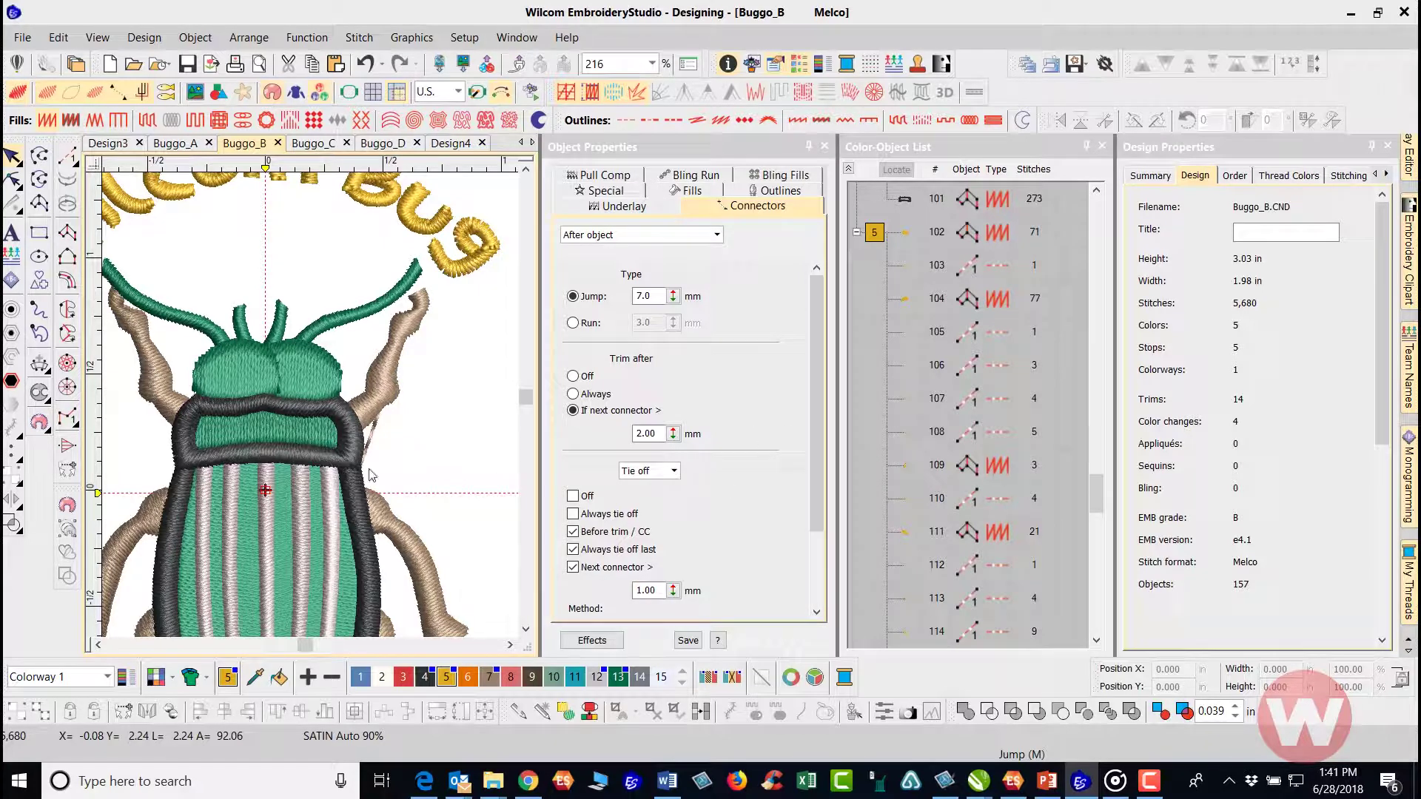
scroll(354, 424, "up", 2)
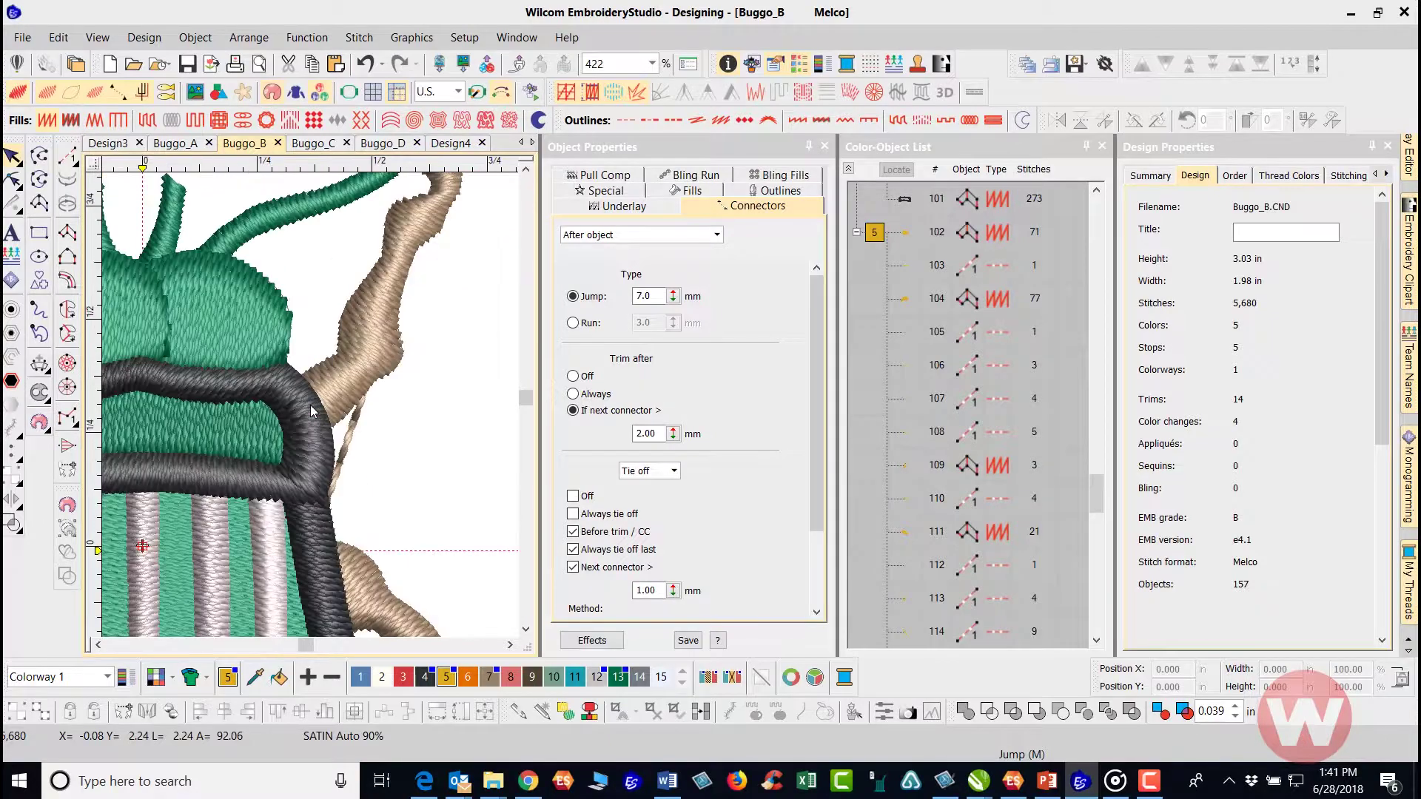
key("t")
key("t")
left_click(363, 567)
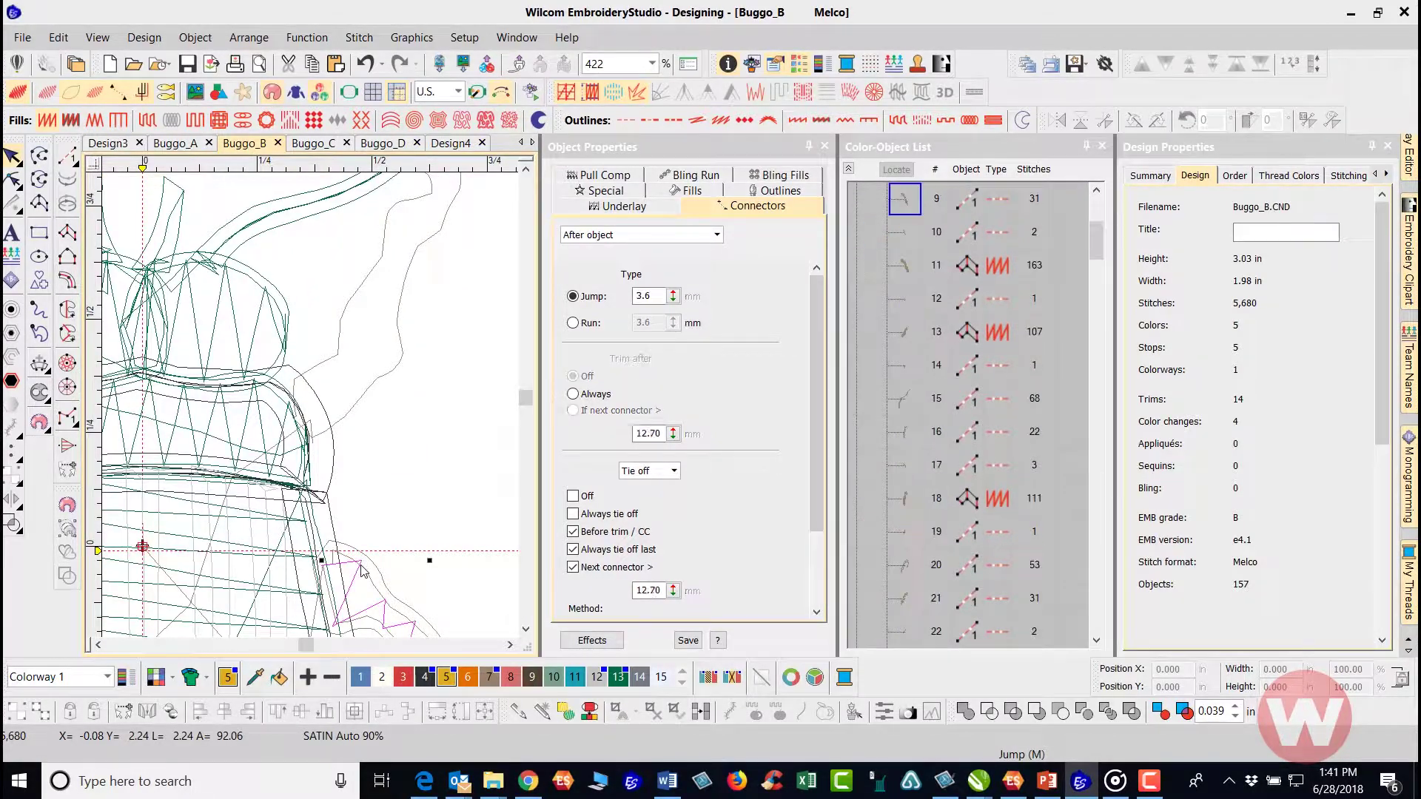
key("Delete")
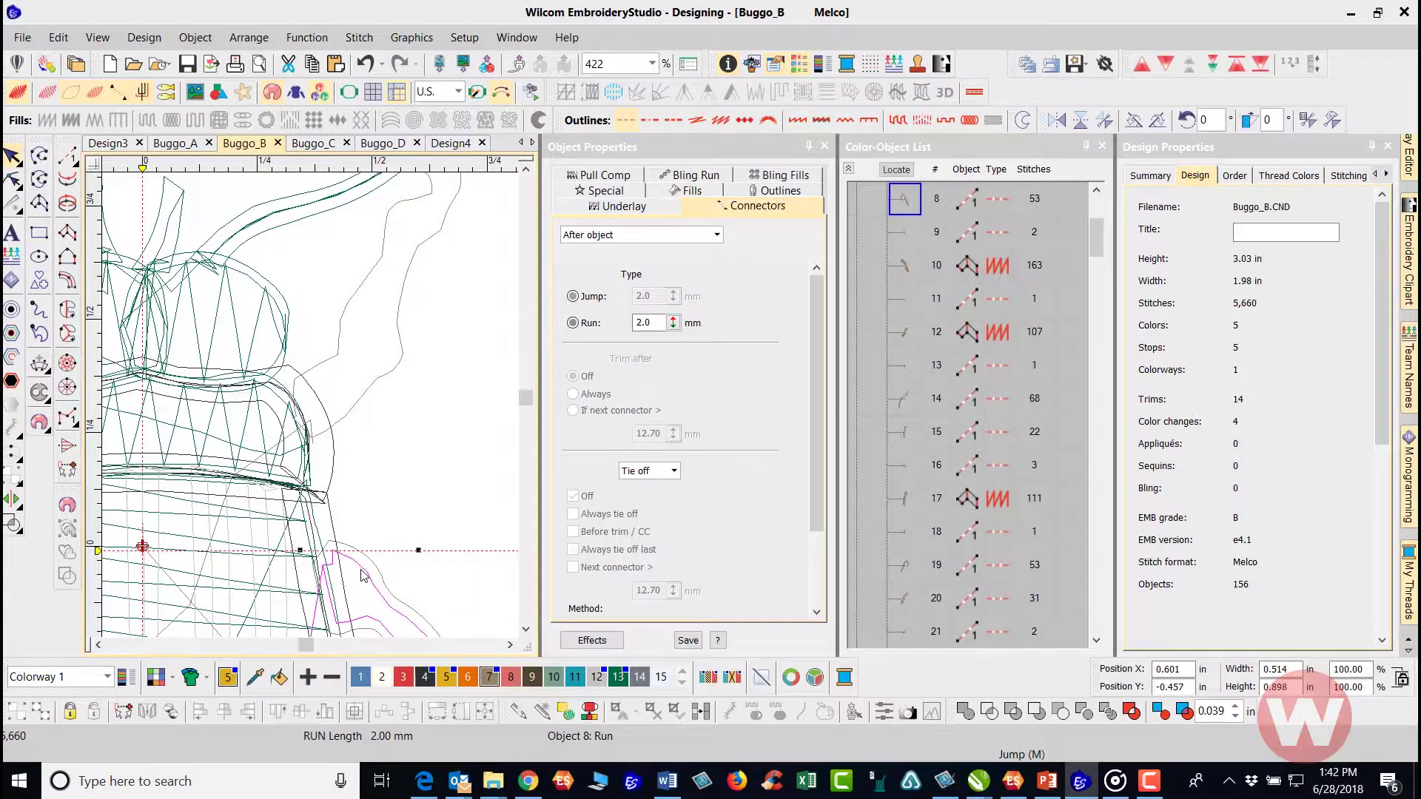
key("t")
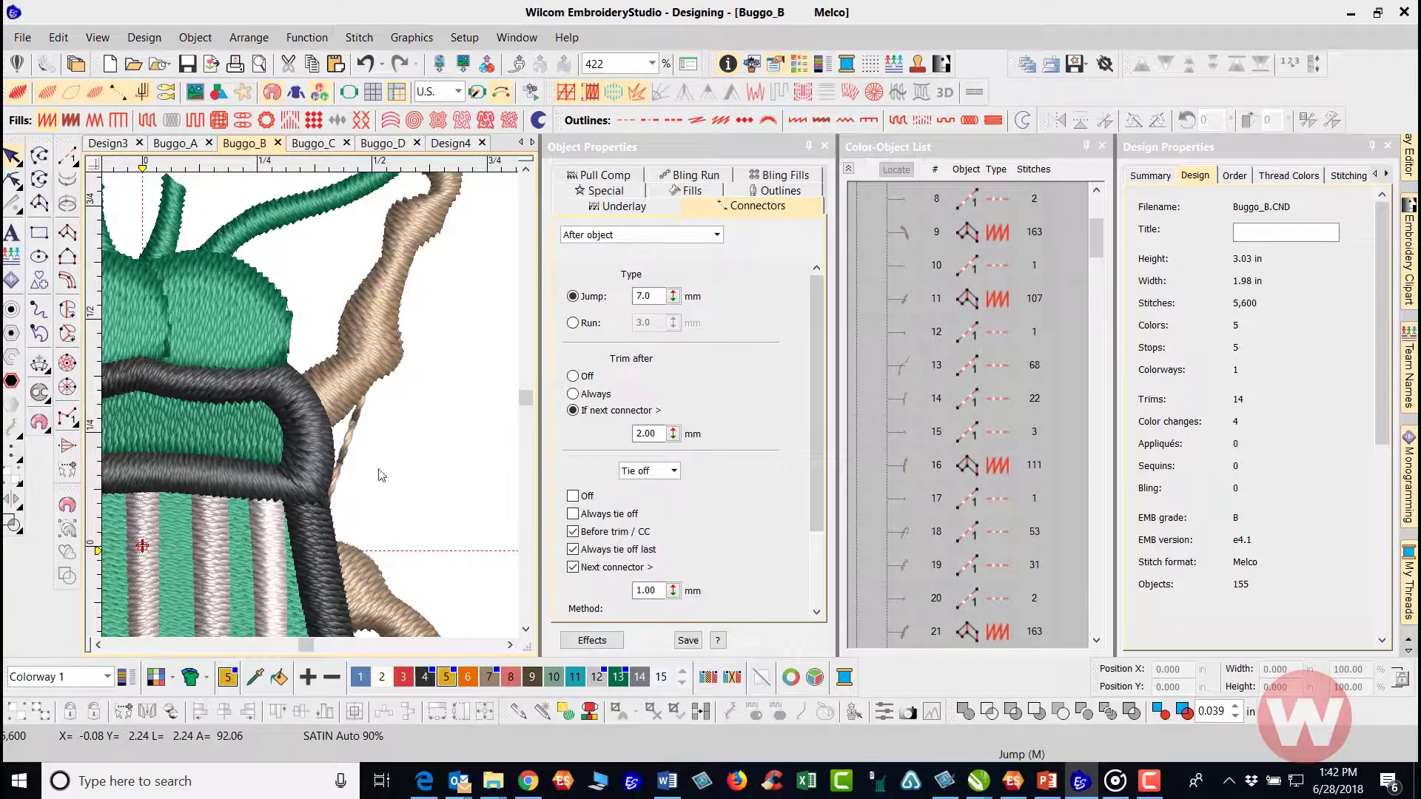
Delete the one-stitch run object 10 sequenced between the right middle leg and the right front leg.
left_click(357, 545)
scroll(311, 411, "down", 3)
scroll(311, 411, "up", 2)
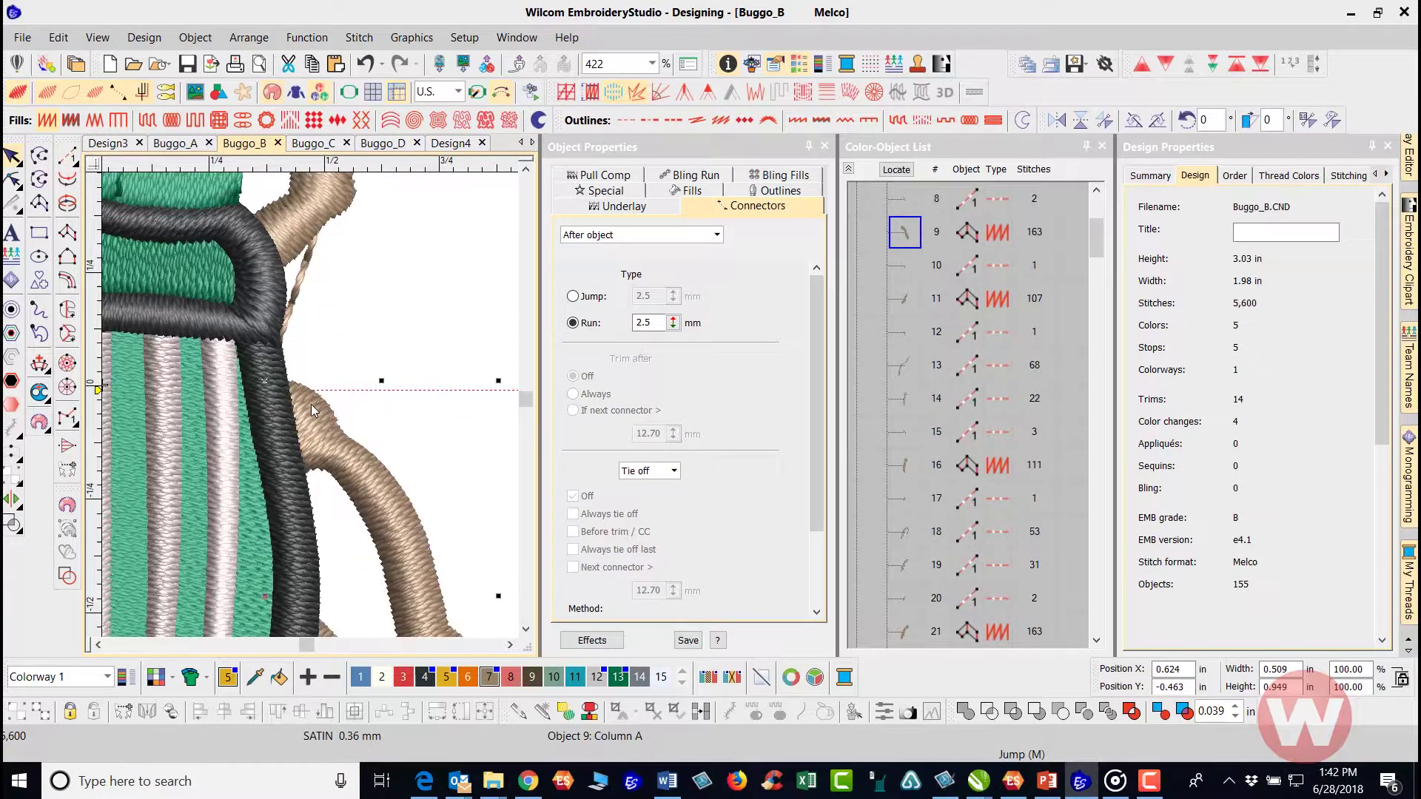
key("Tab")
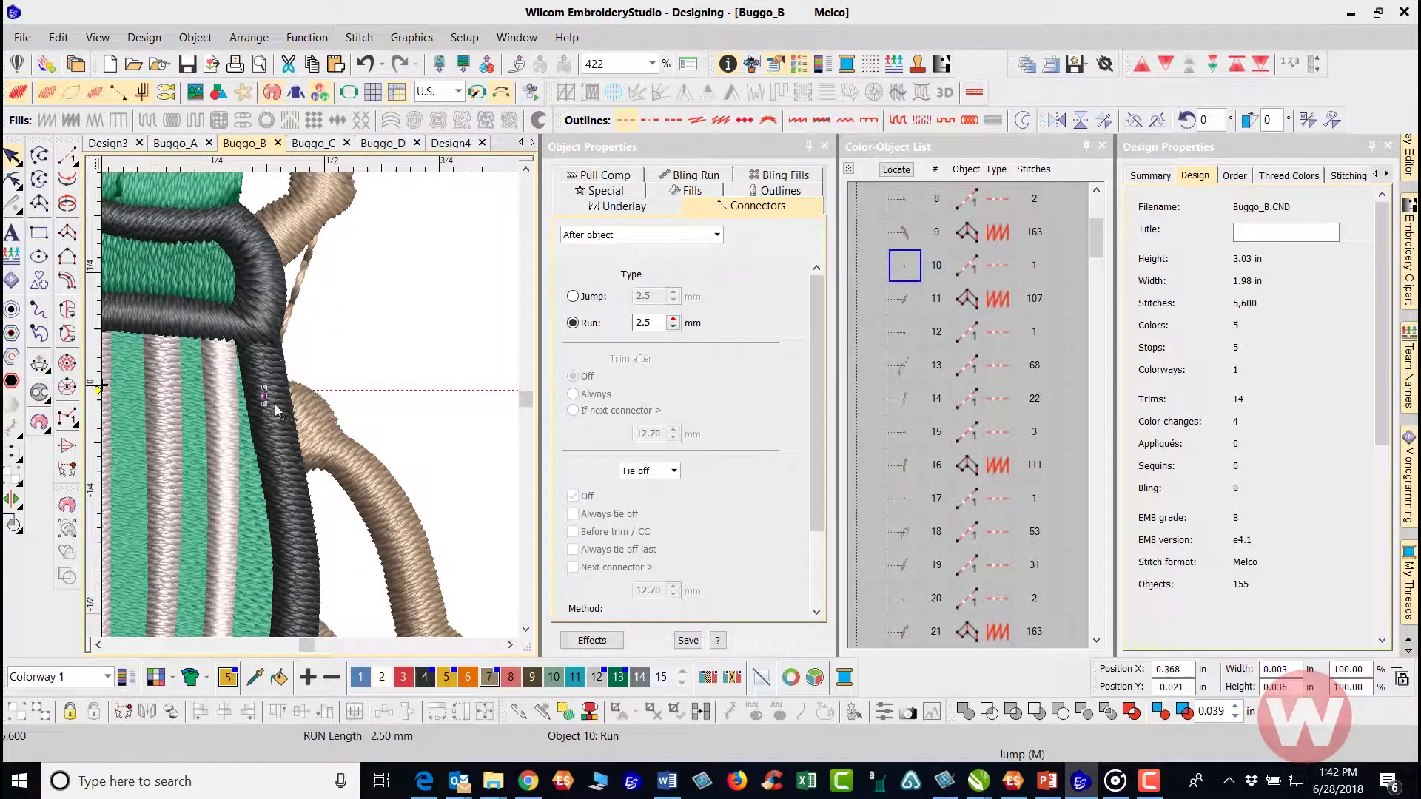
key("Tab")
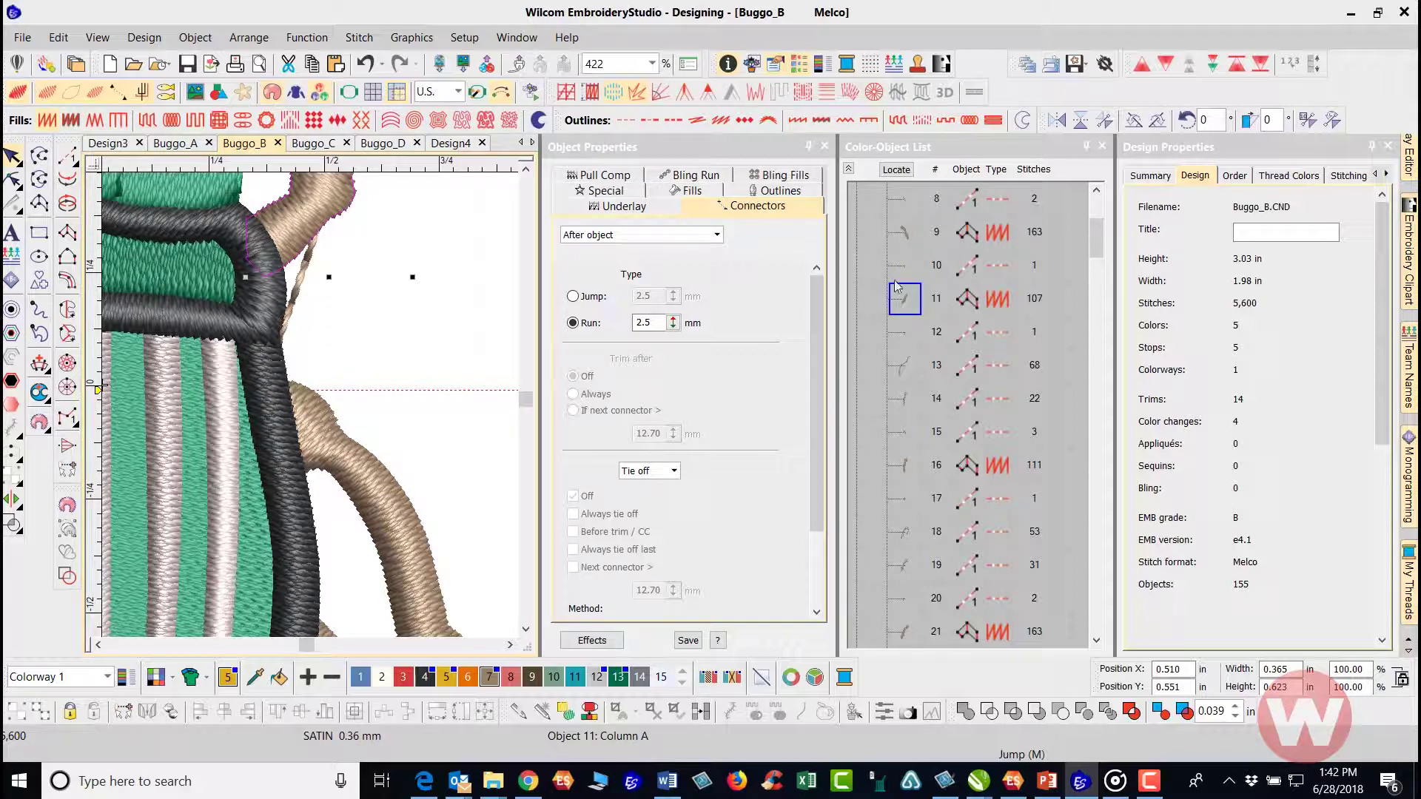
left_click(914, 270)
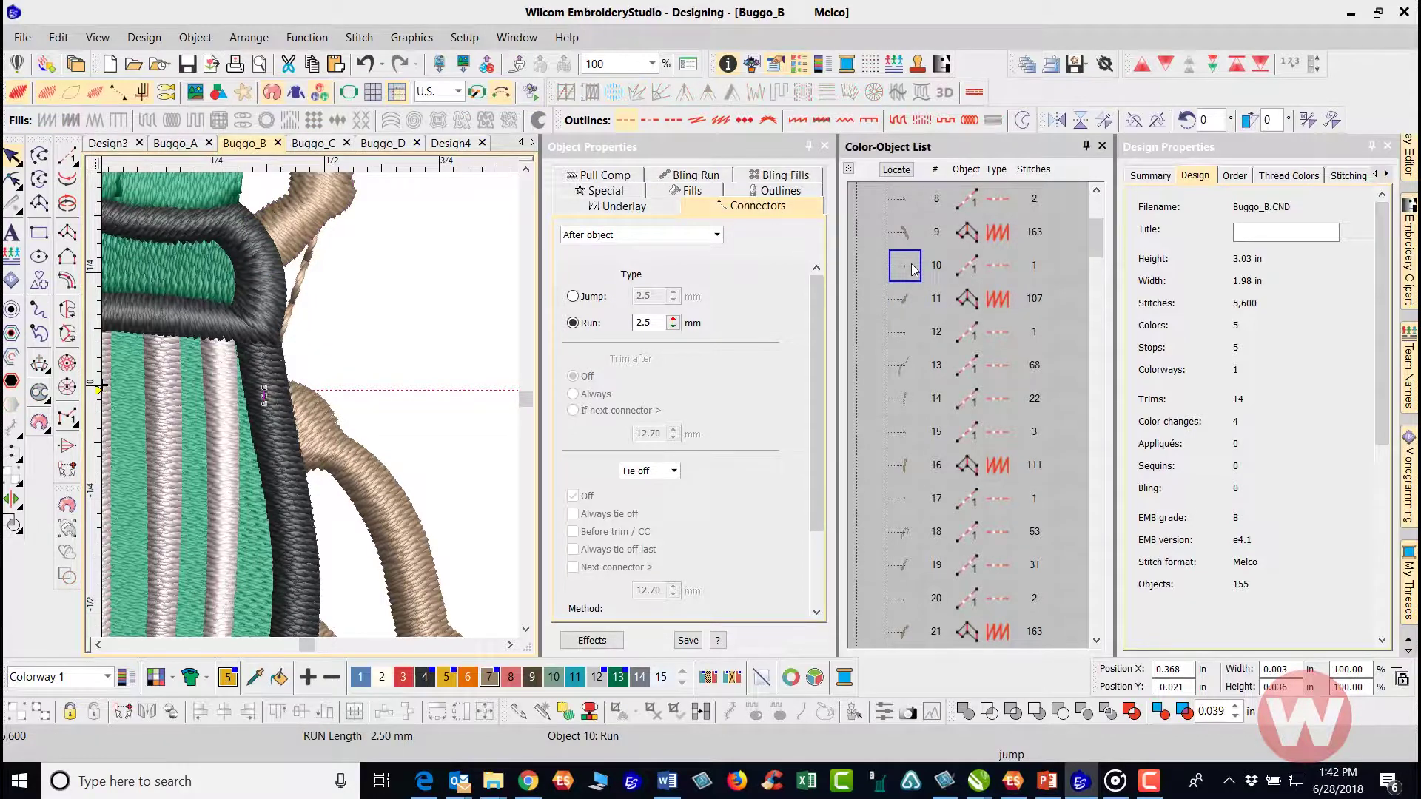
key("Delete")
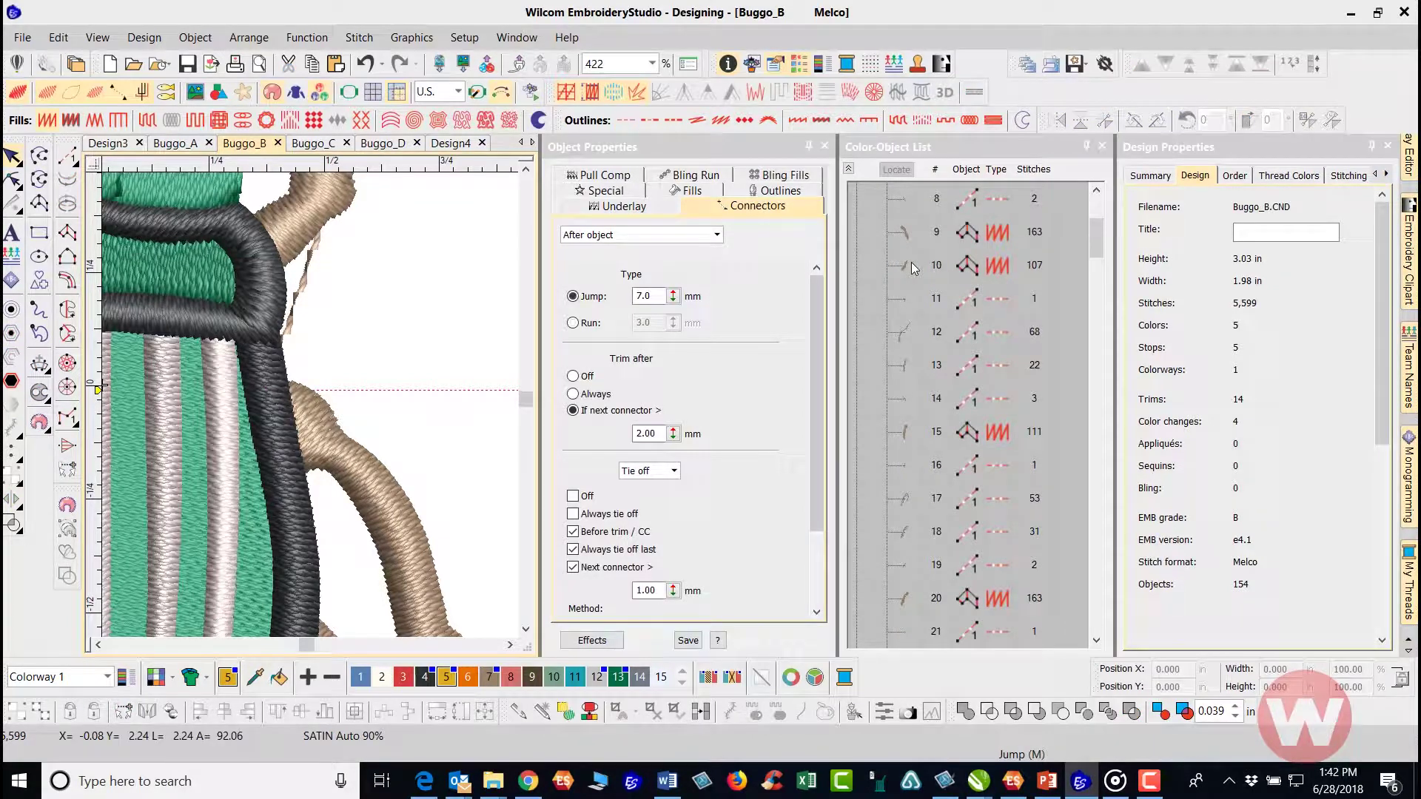
Digitize a run line about 0.33 in tall from the right middle leg up to the right front leg, following the black outline.
left_click(309, 390)
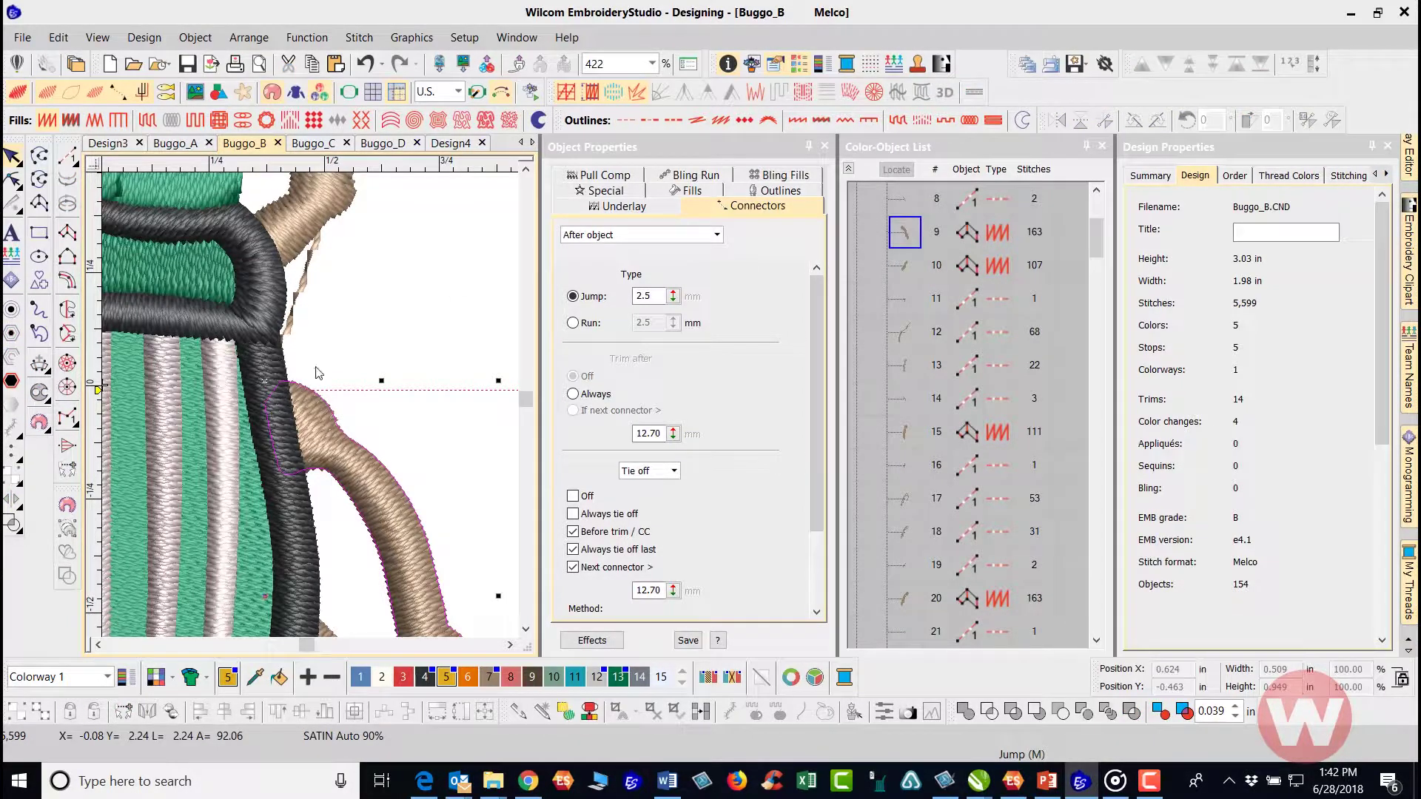
scroll(307, 276, "down", 2)
scroll(311, 411, "down", 2)
left_click(337, 362)
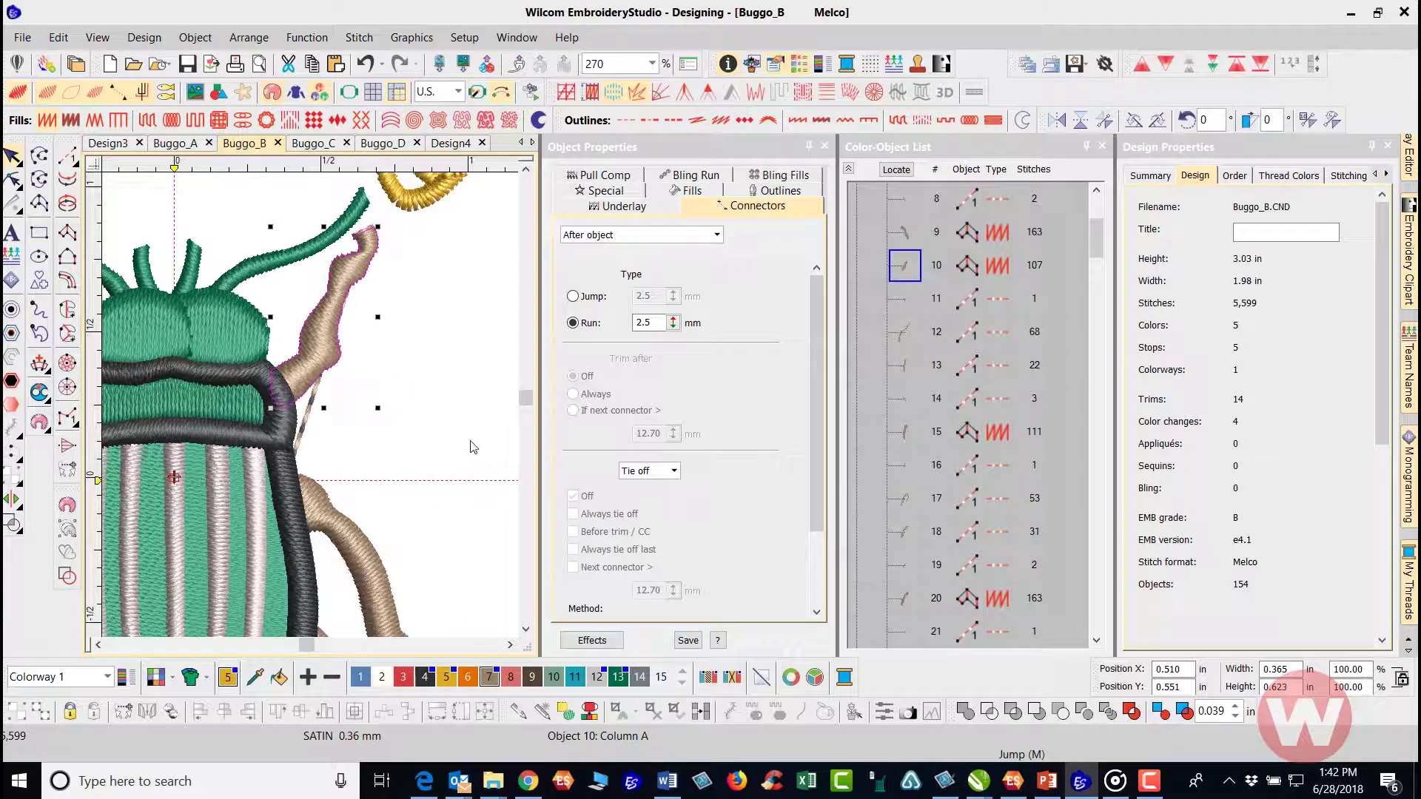
left_click(461, 406)
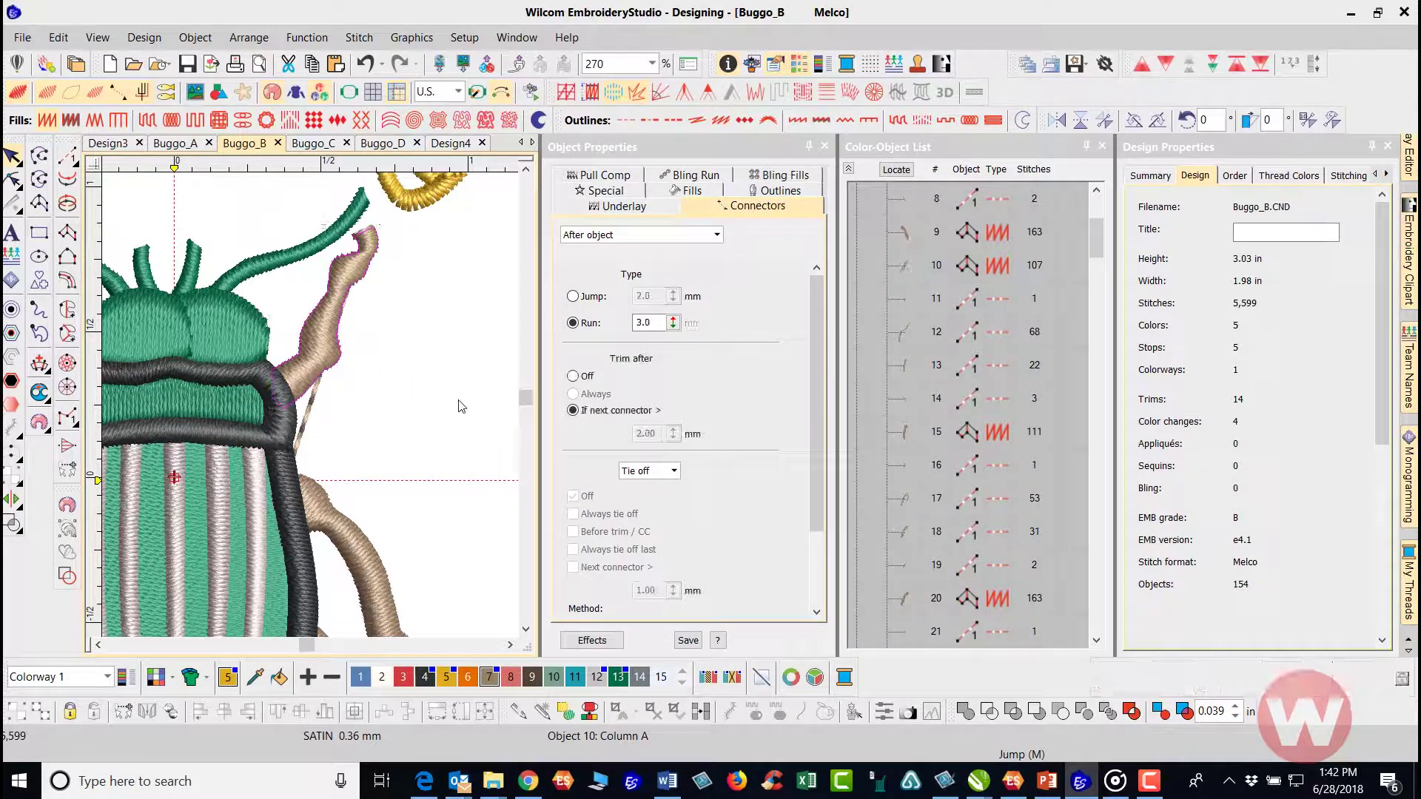
left_click(68, 156)
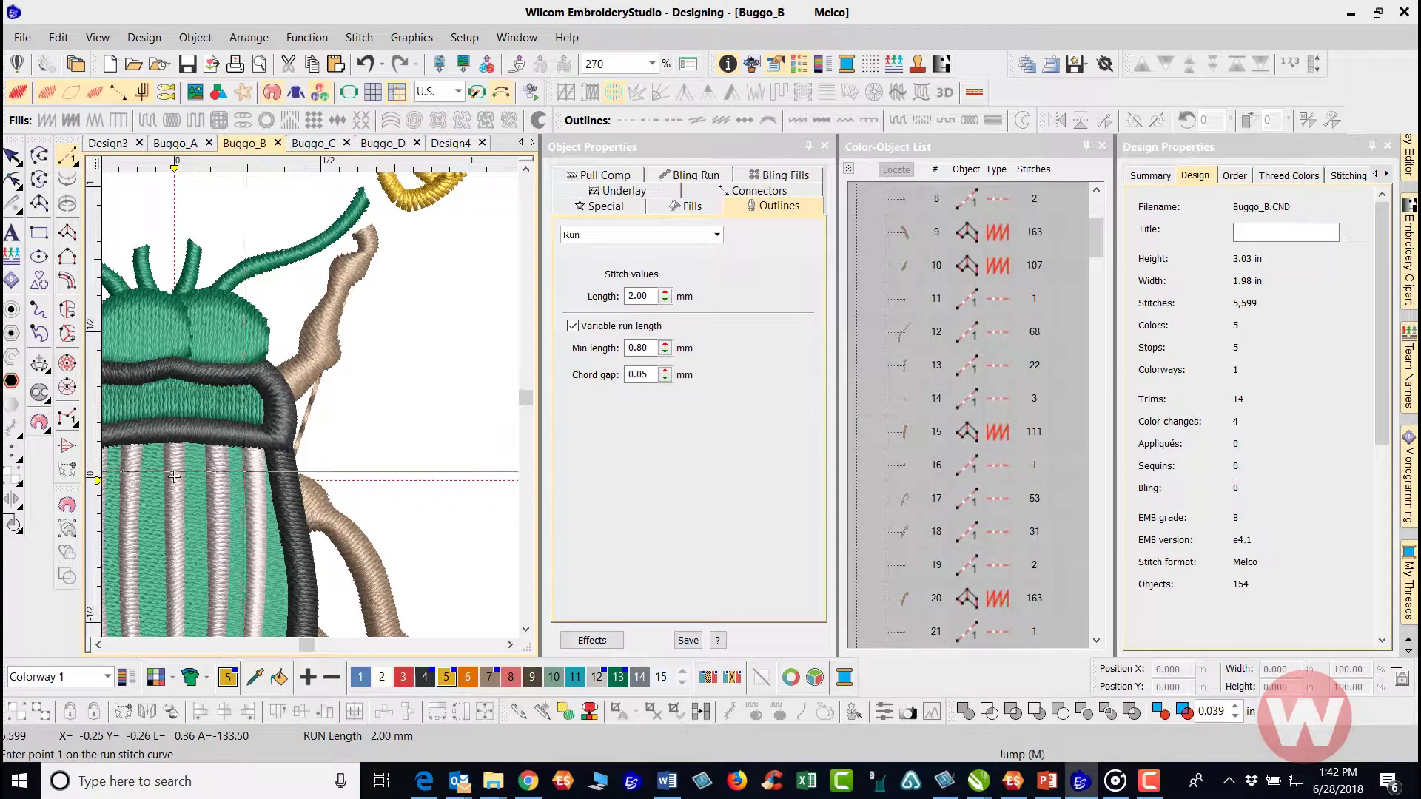
left_click(293, 484)
left_click(273, 466)
left_click(272, 424)
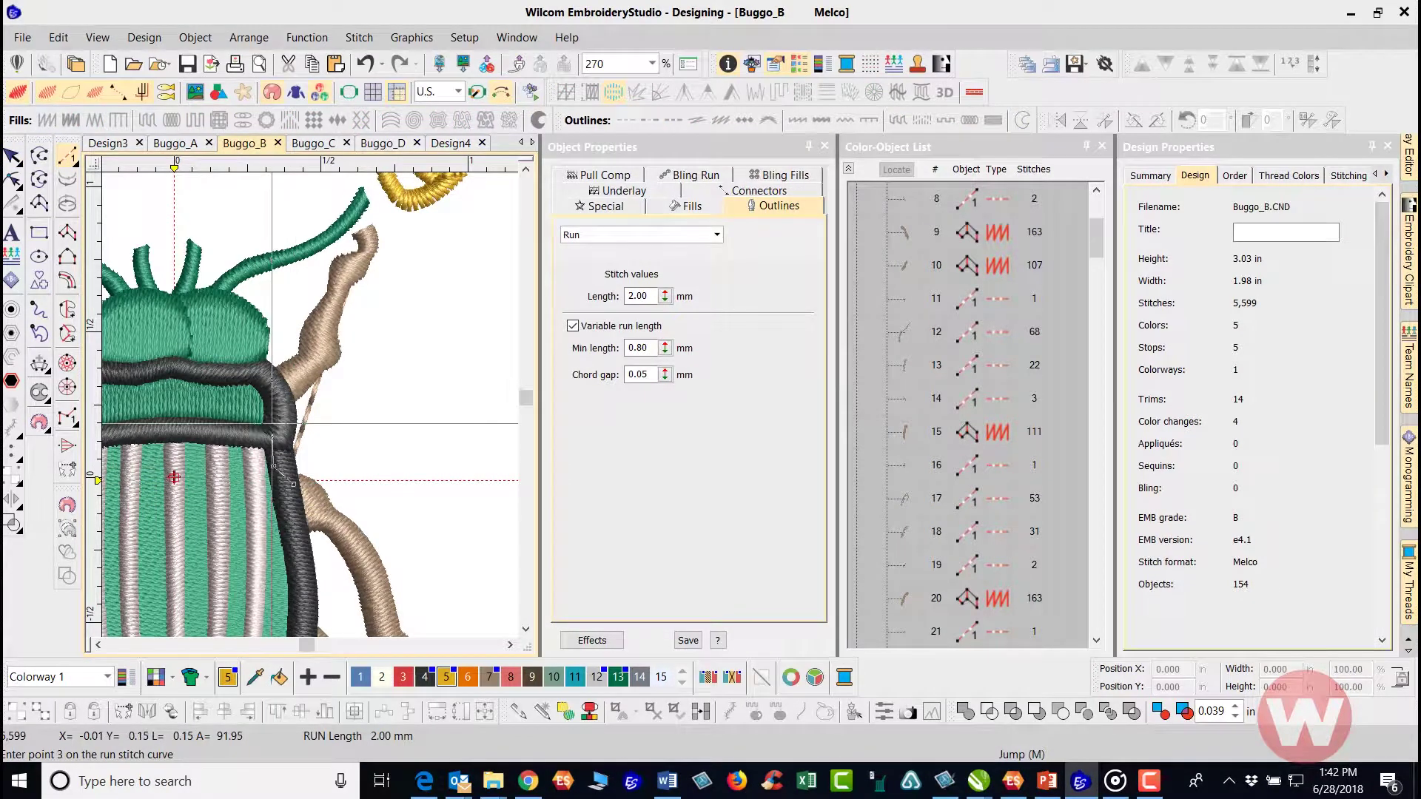
left_click(279, 391)
key("Return")
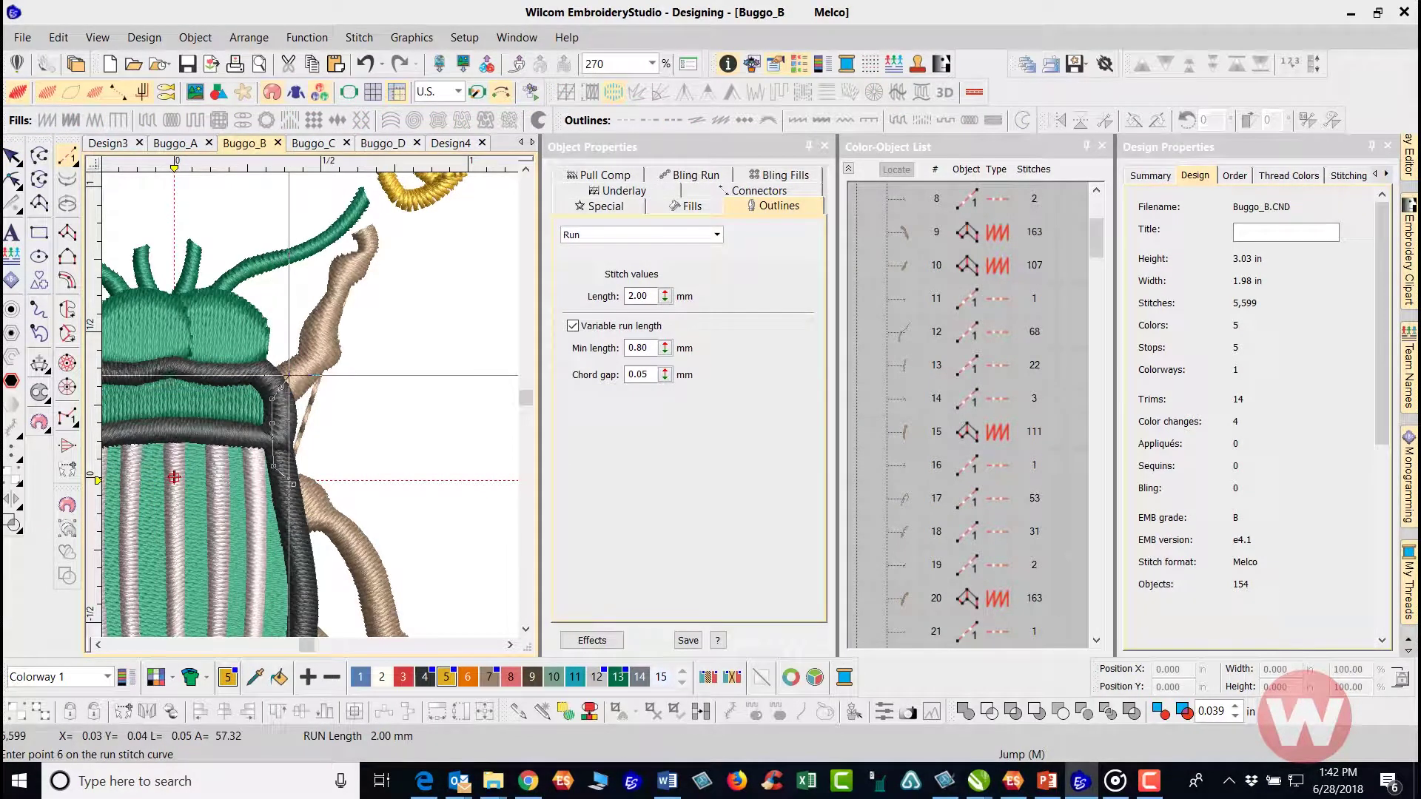
key("Escape")
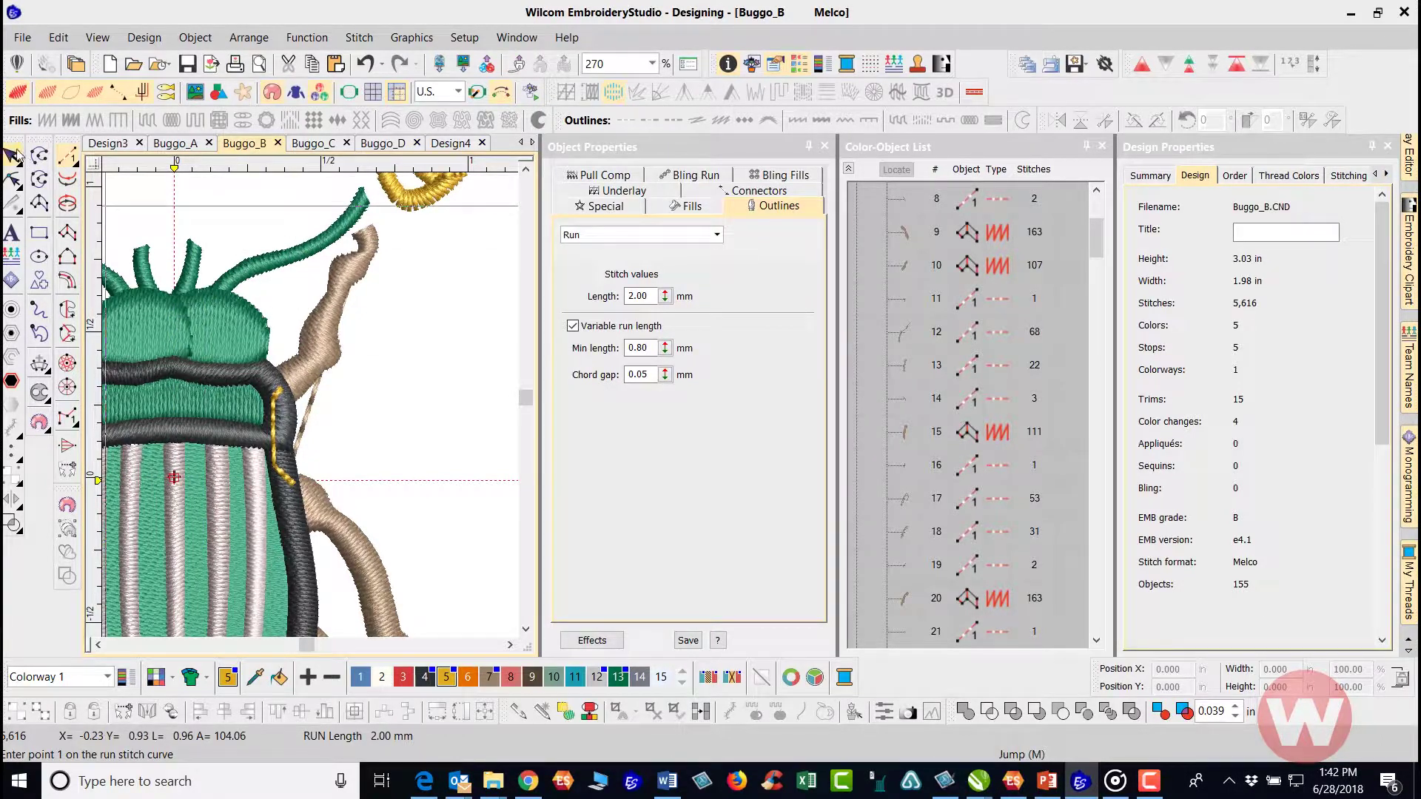
Recolor the new run with color 7 and resequence it by selection order between the right middle leg and the right front leg.
left_click(489, 676)
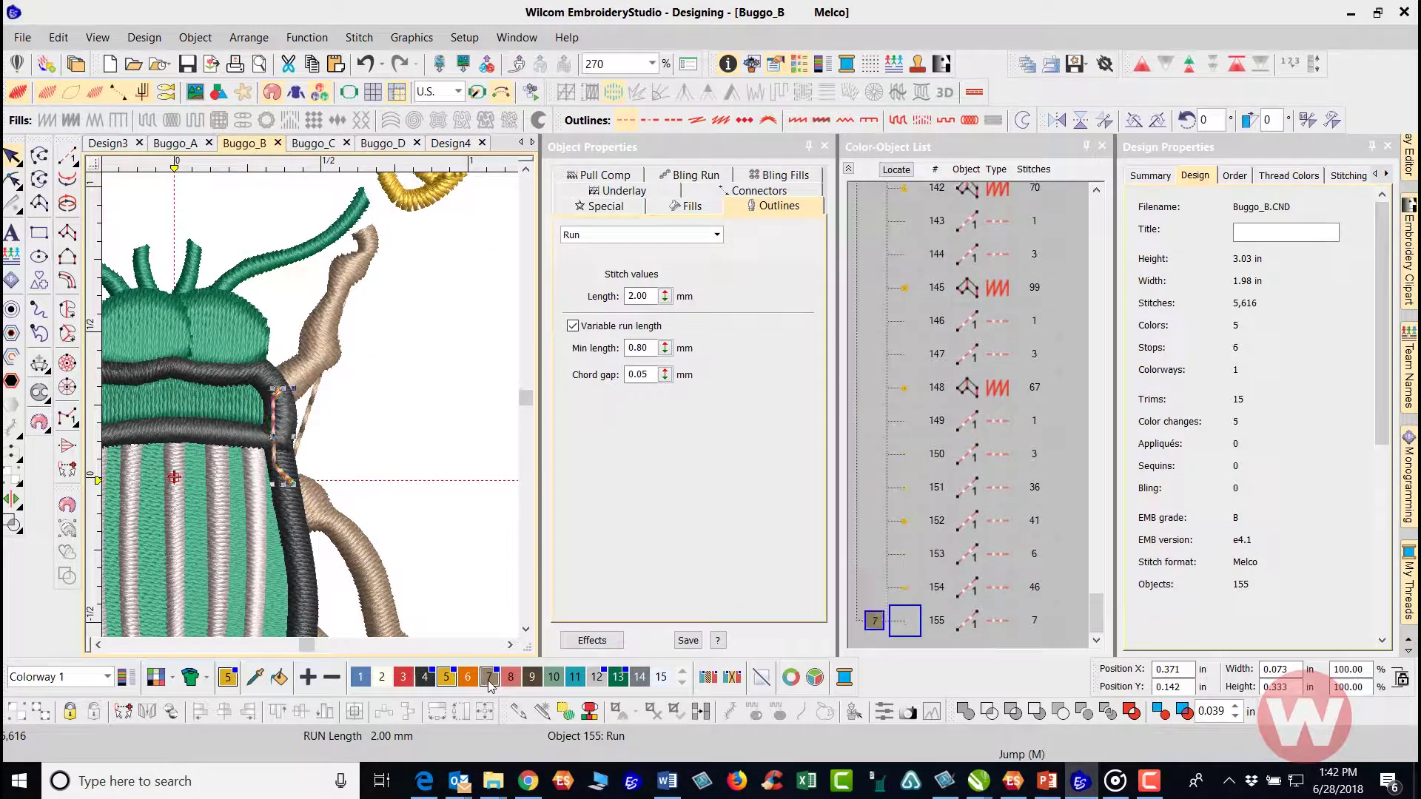
left_click(420, 411)
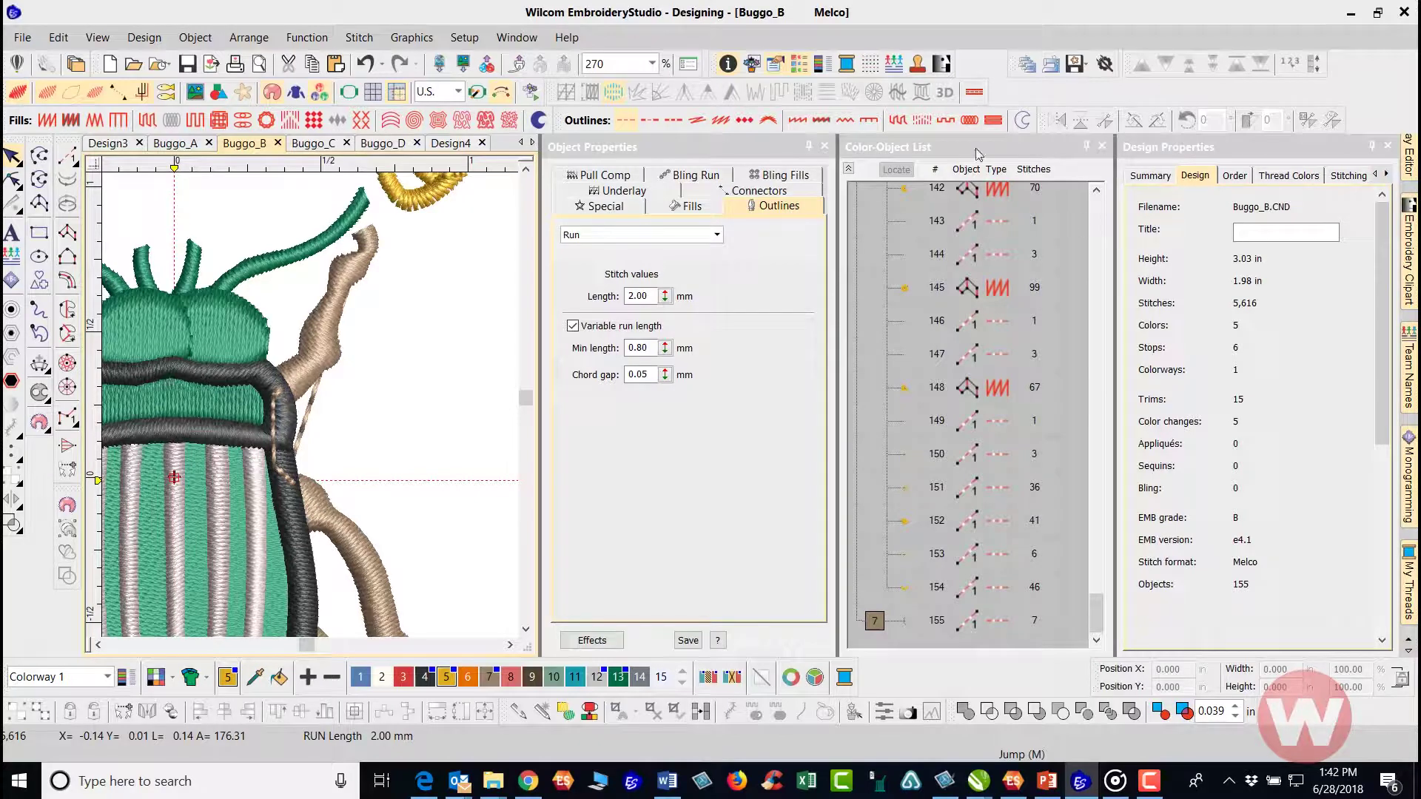
left_click(335, 506)
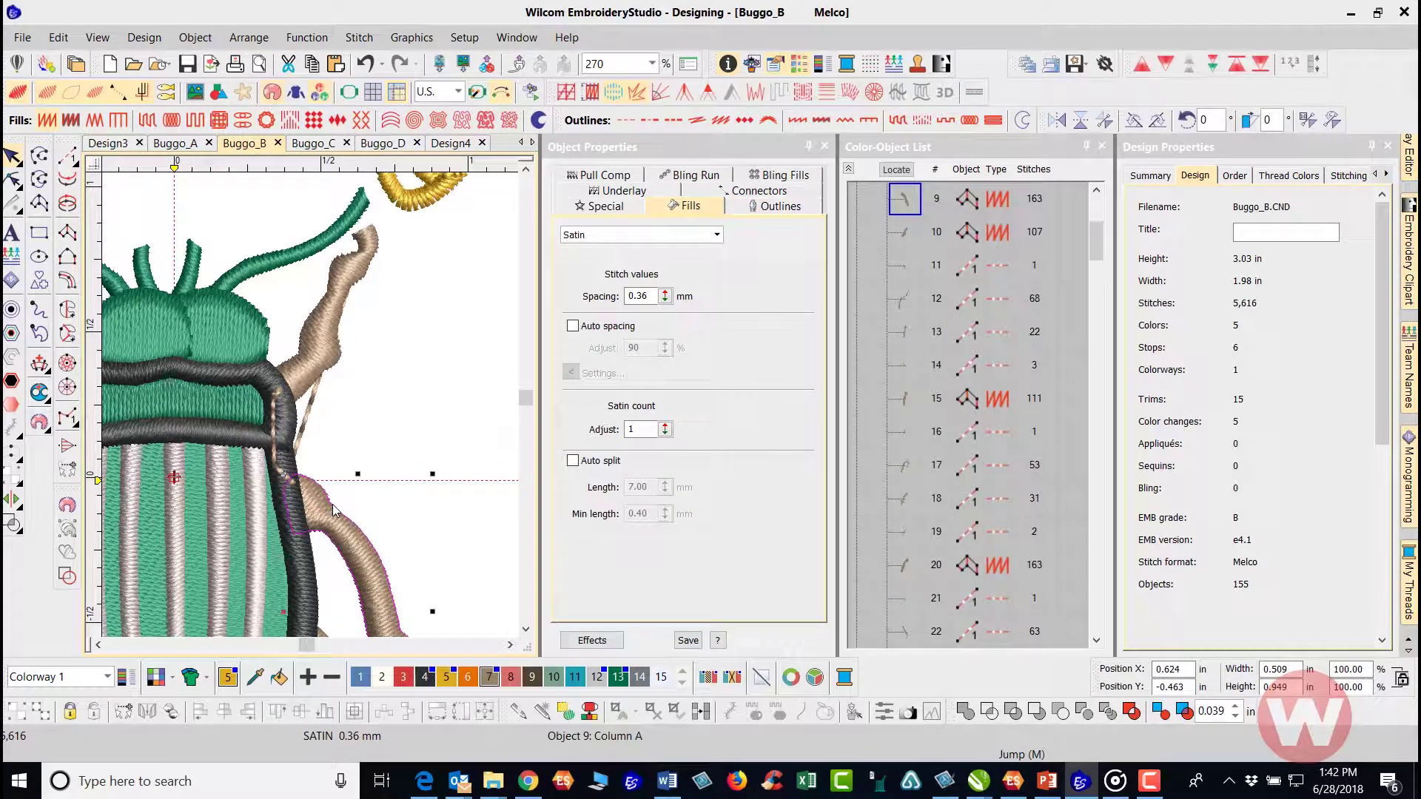
left_click(273, 420, "ctrl")
left_click(302, 361, "ctrl")
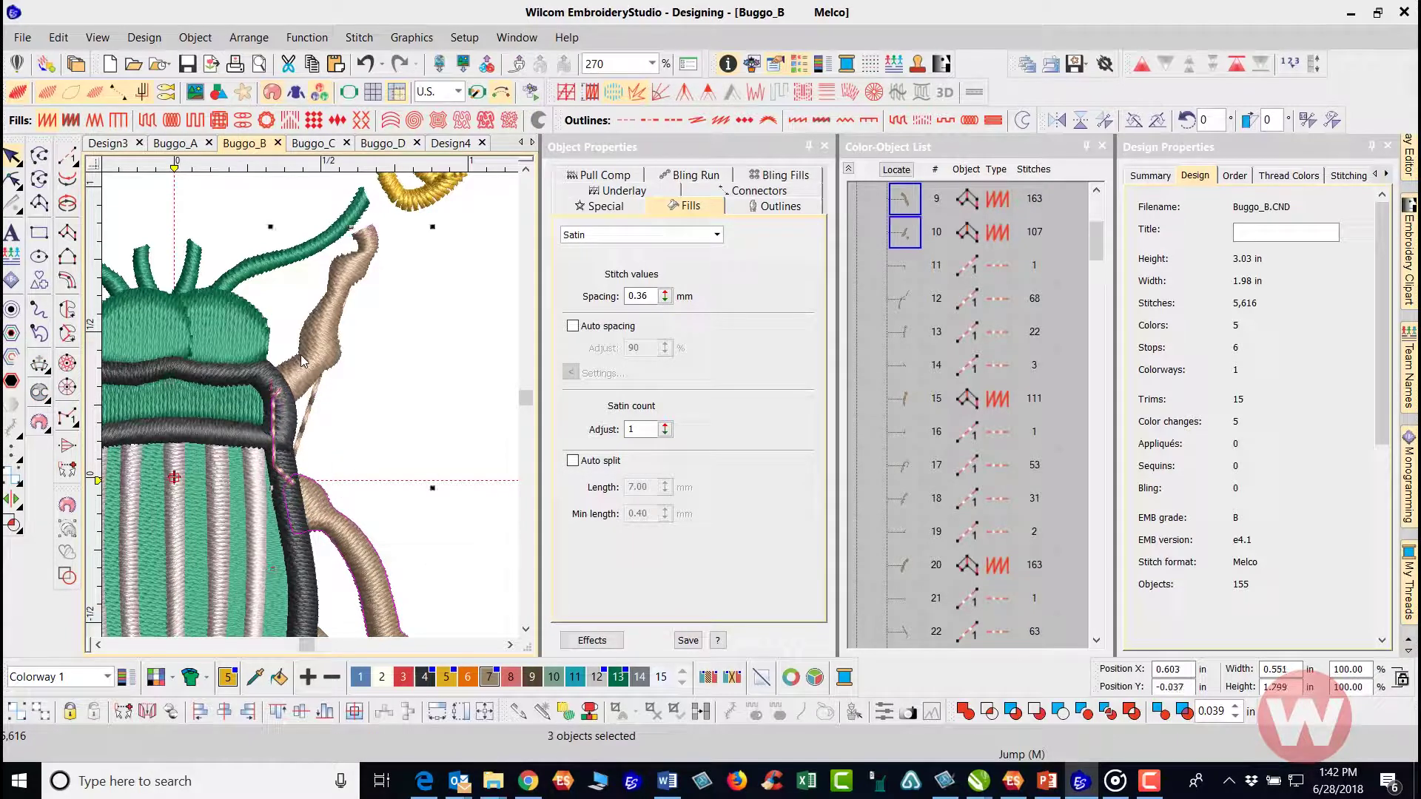
left_click(1289, 66)
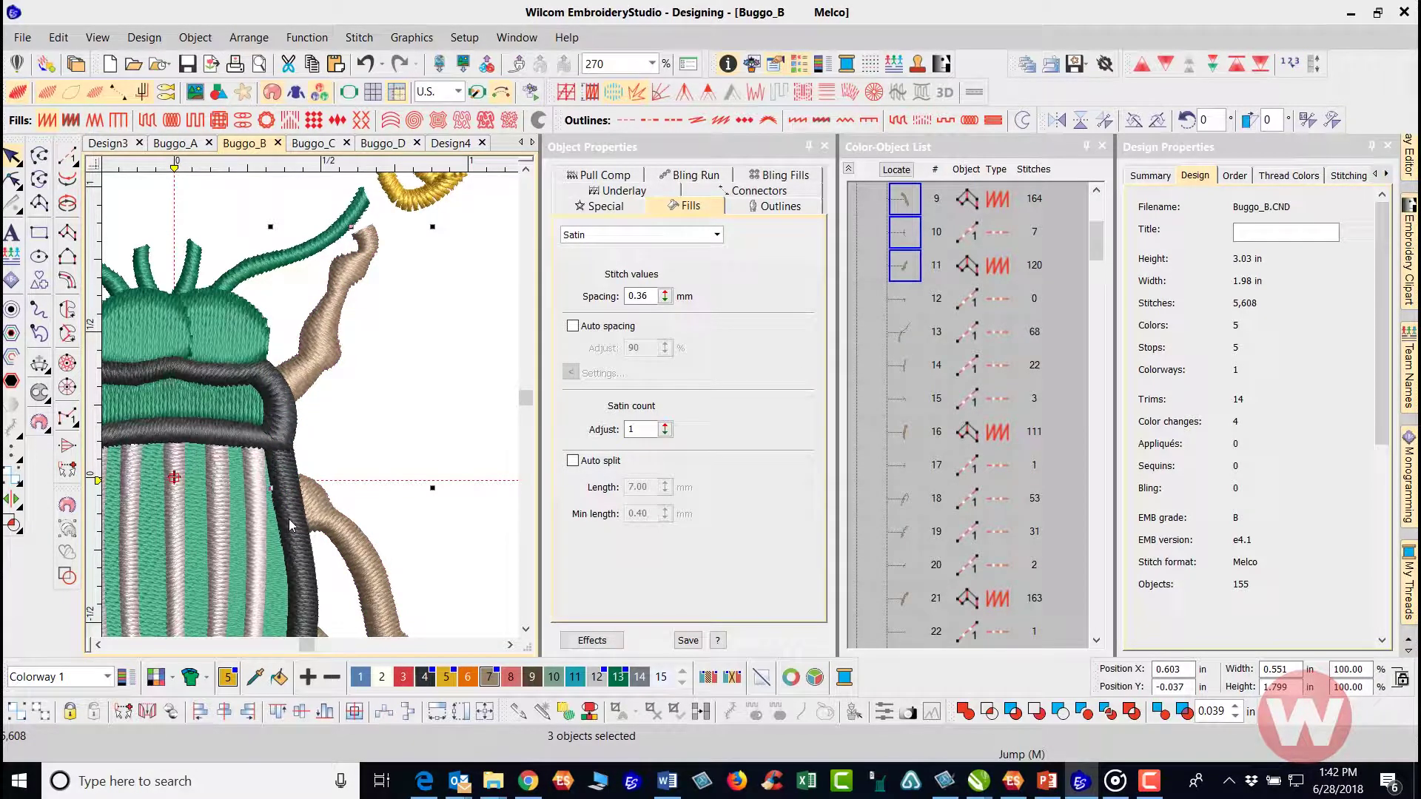
left_click(231, 215)
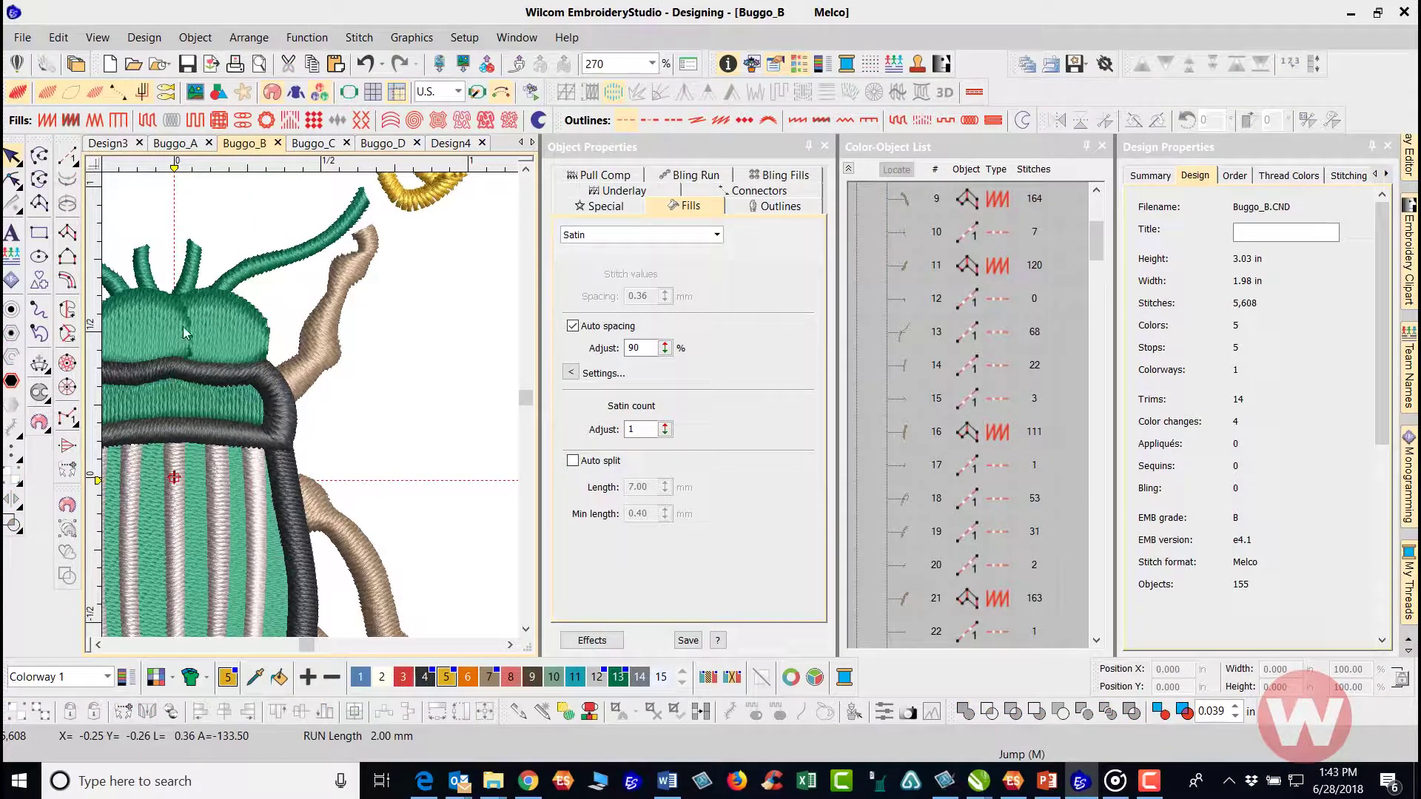
scroll(183, 327, "down", 5)
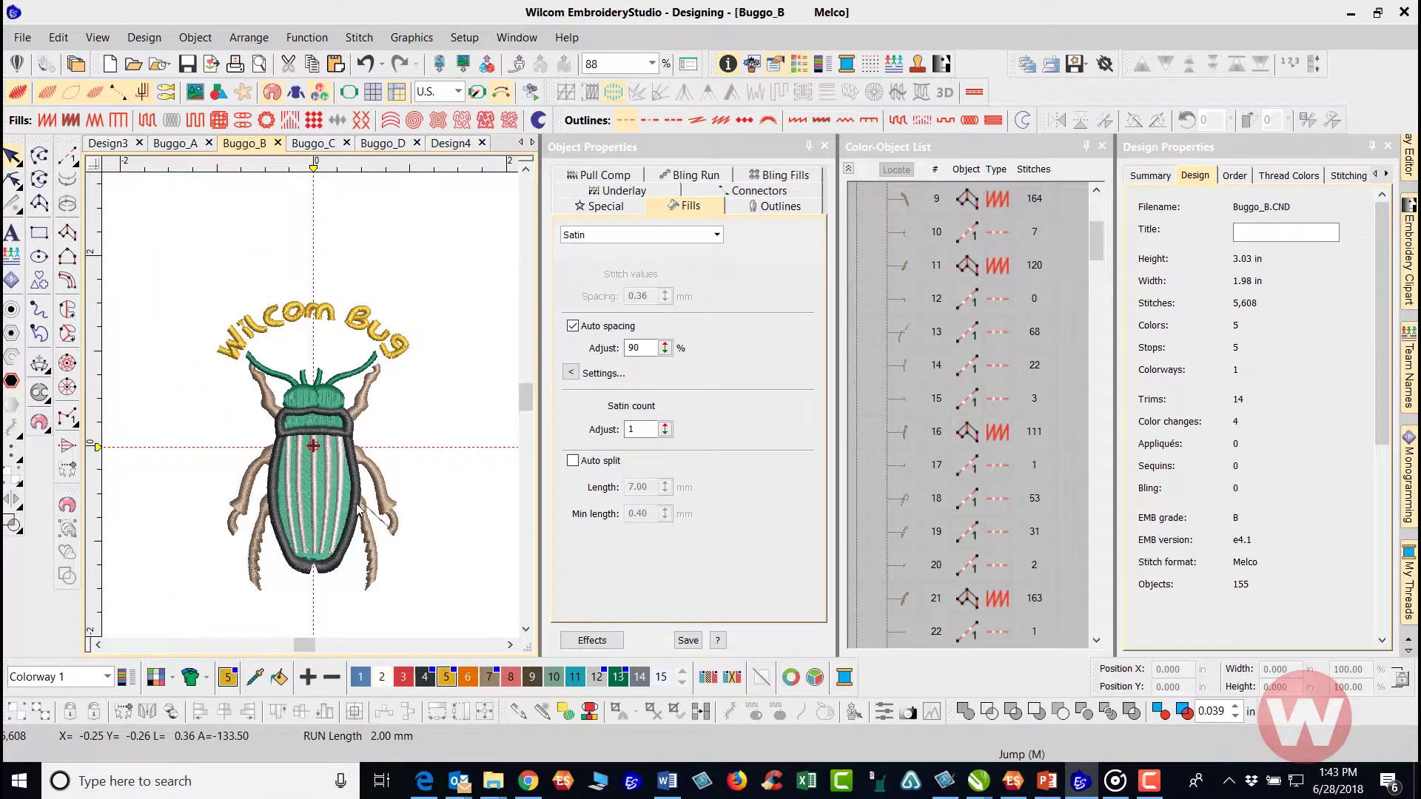
Try to move the right middle leg's stitch start point from the leg tip up to the body.
scroll(357, 507, "up", 3)
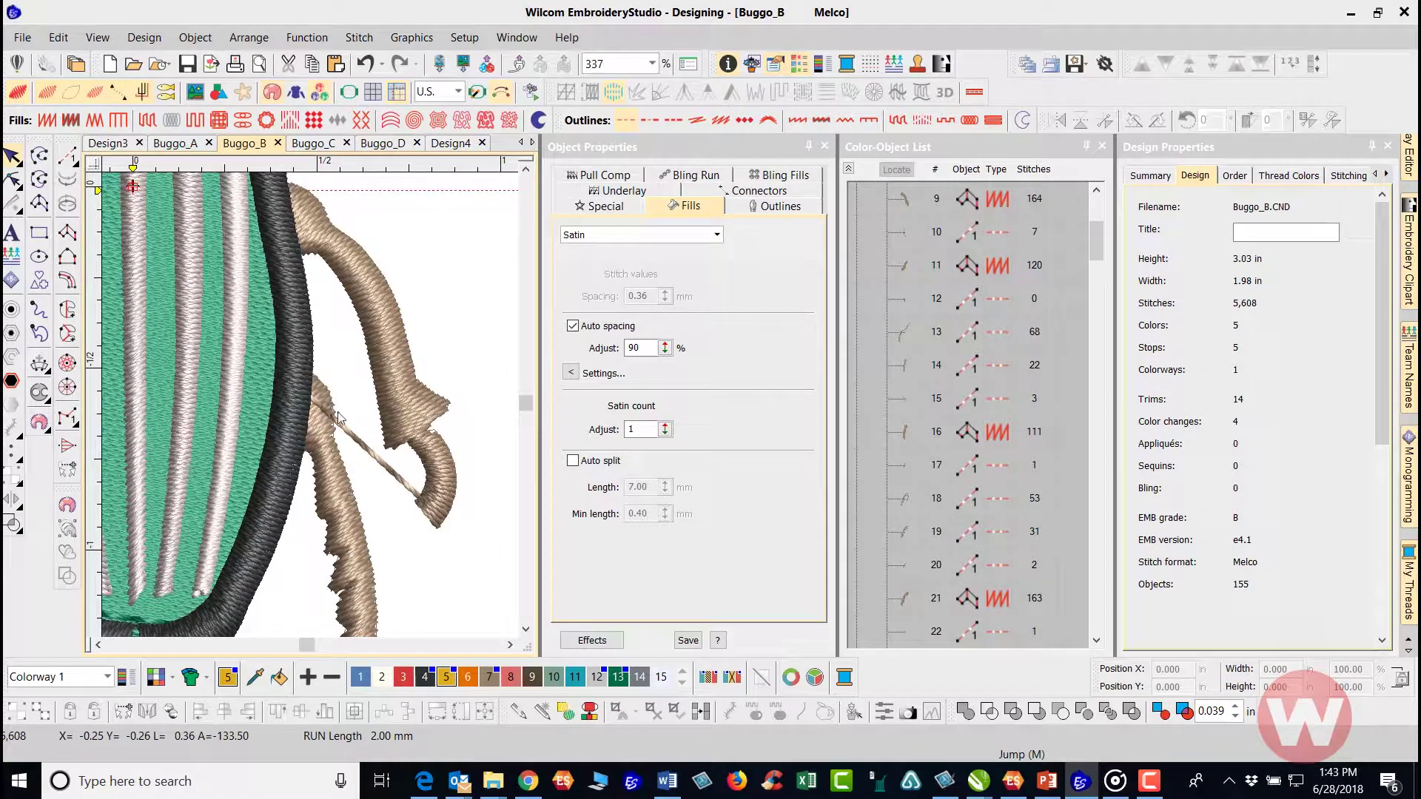
left_click(382, 402)
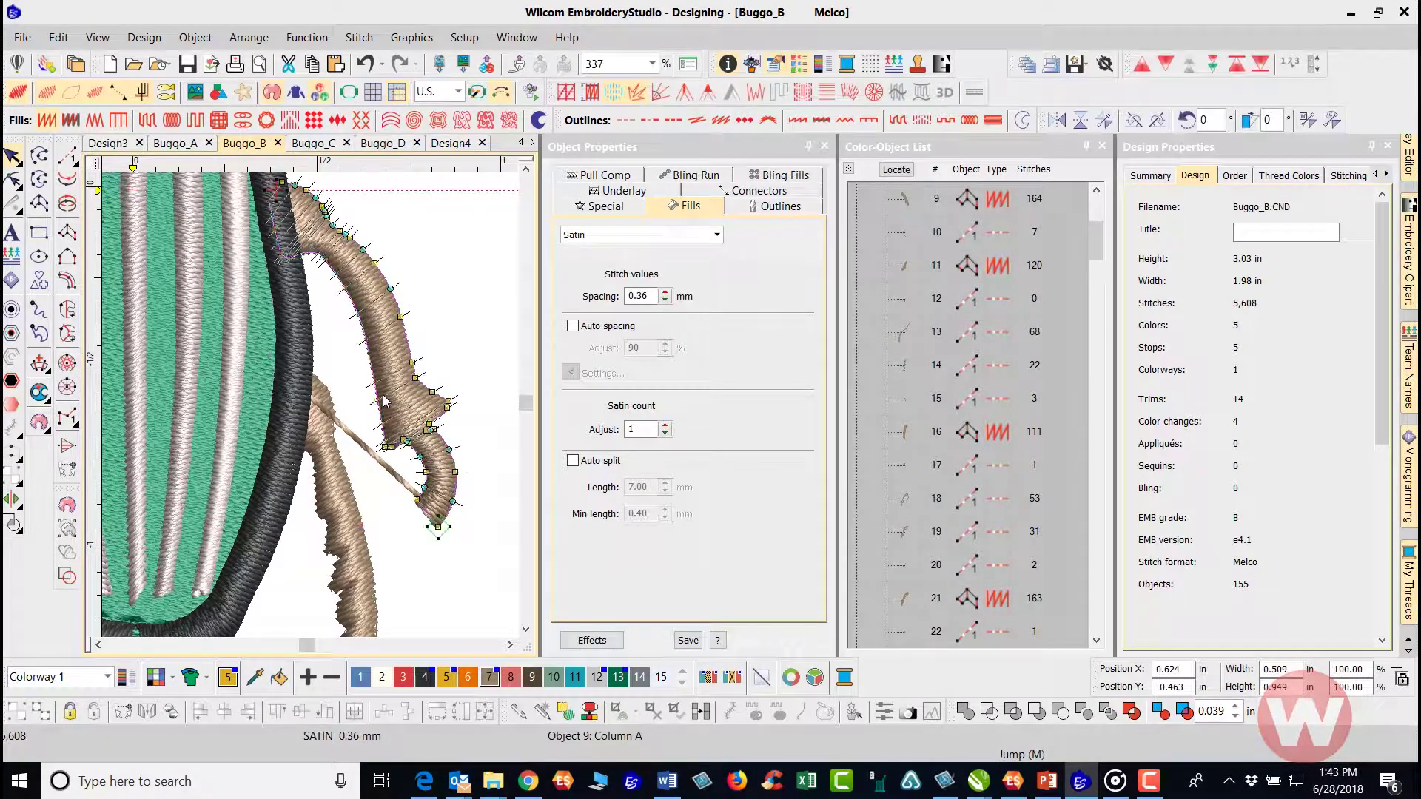
key("h")
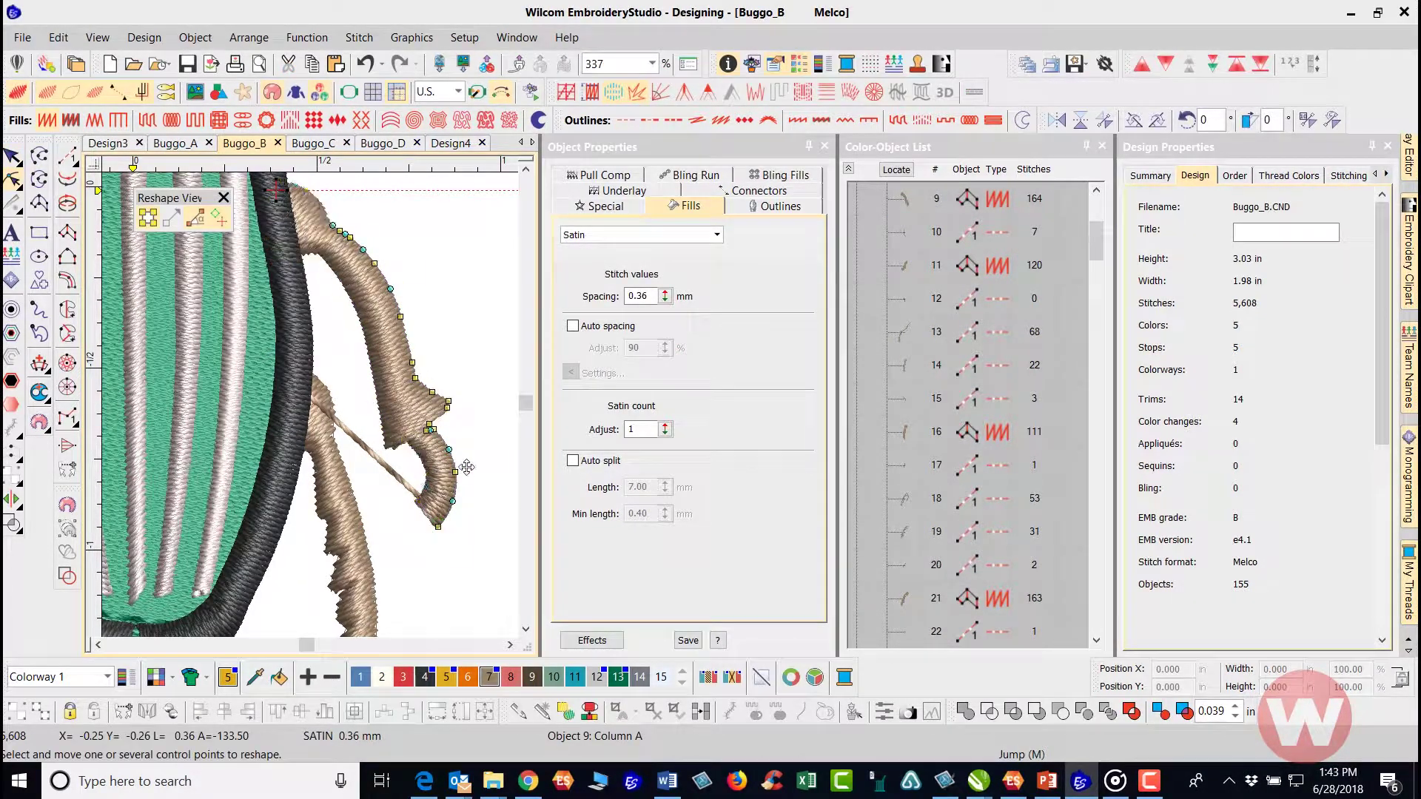
left_click_drag(282, 195, 294, 299)
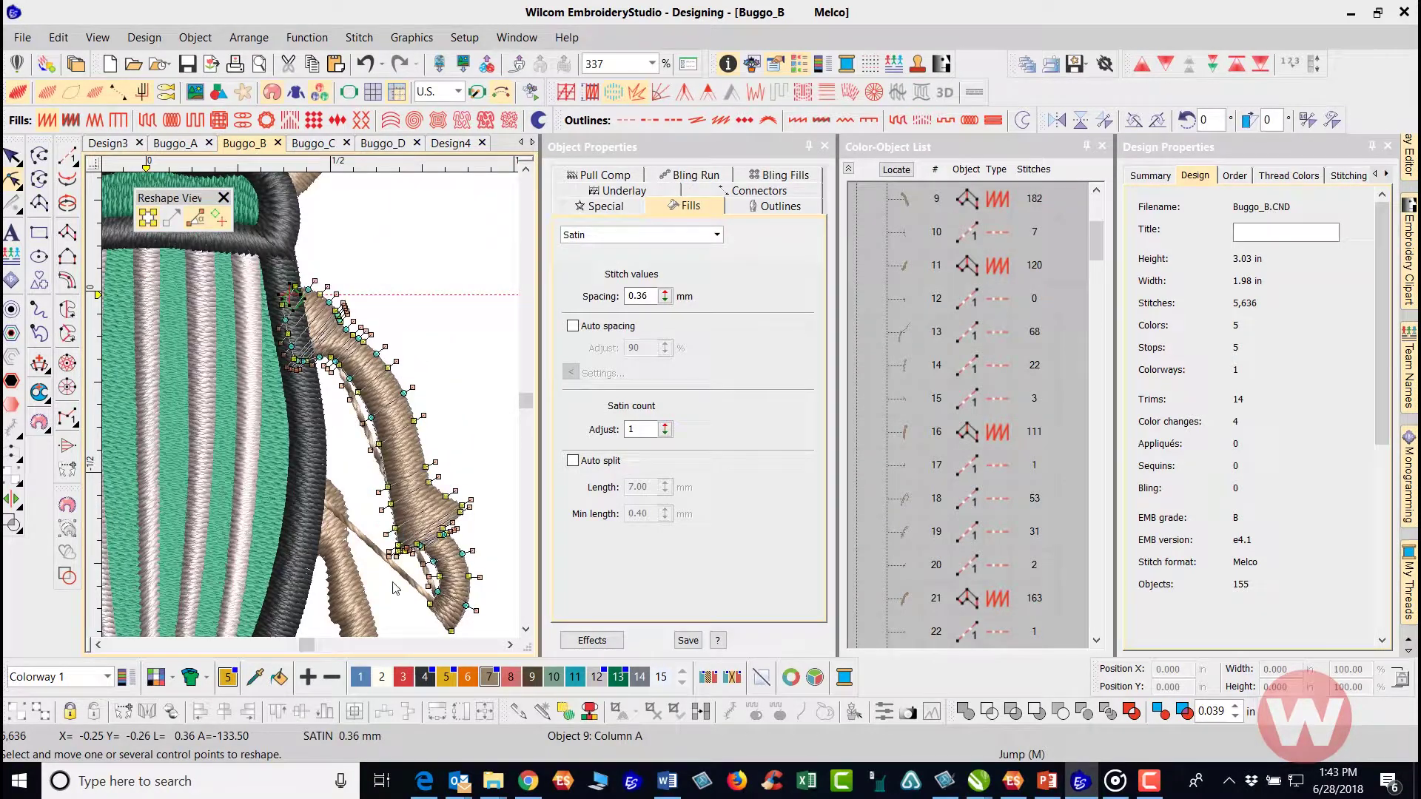
Undo the right middle leg's reshape and the preceding resequencing, and leave reshape mode.
left_click(362, 598)
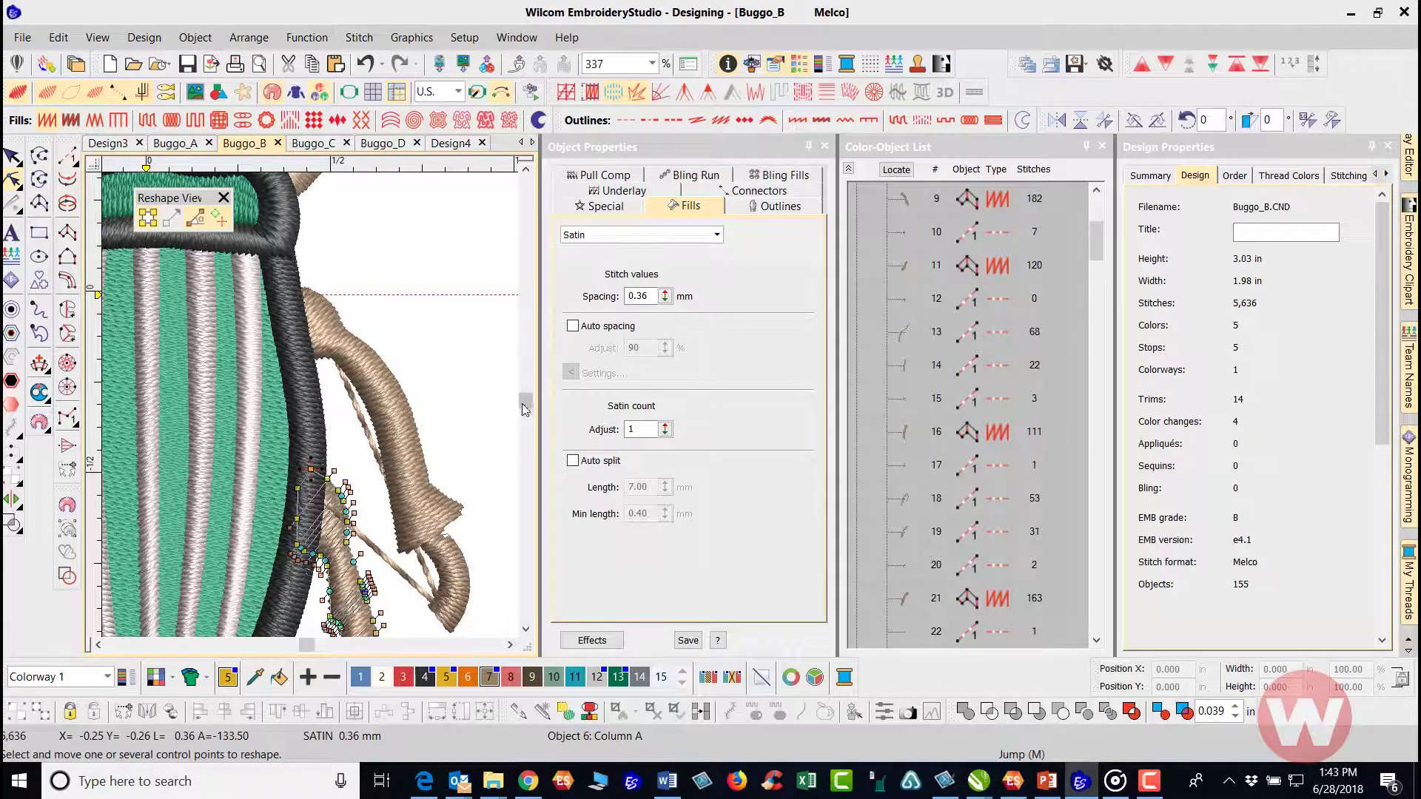
left_click_drag(526, 397, 526, 400)
left_click(368, 63)
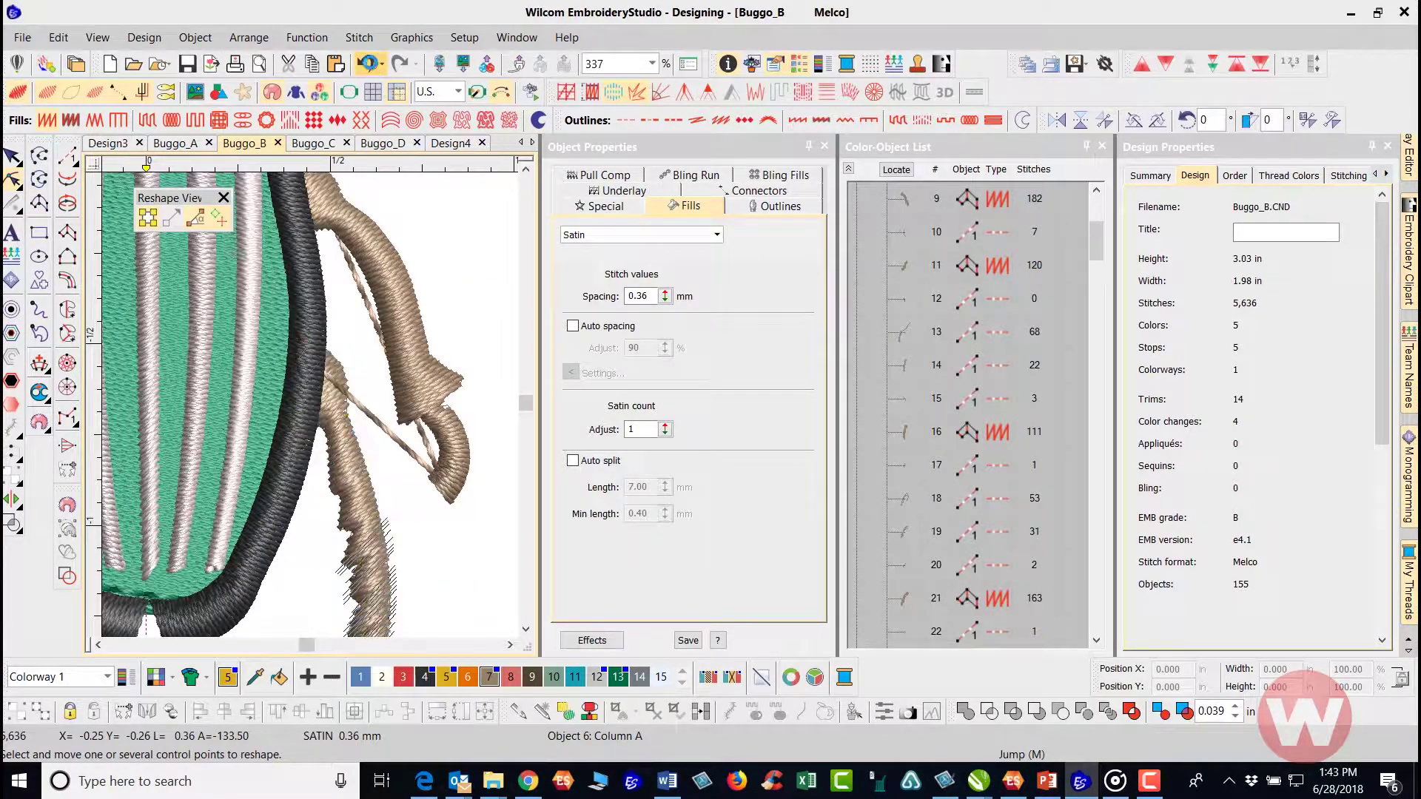
left_click(369, 65)
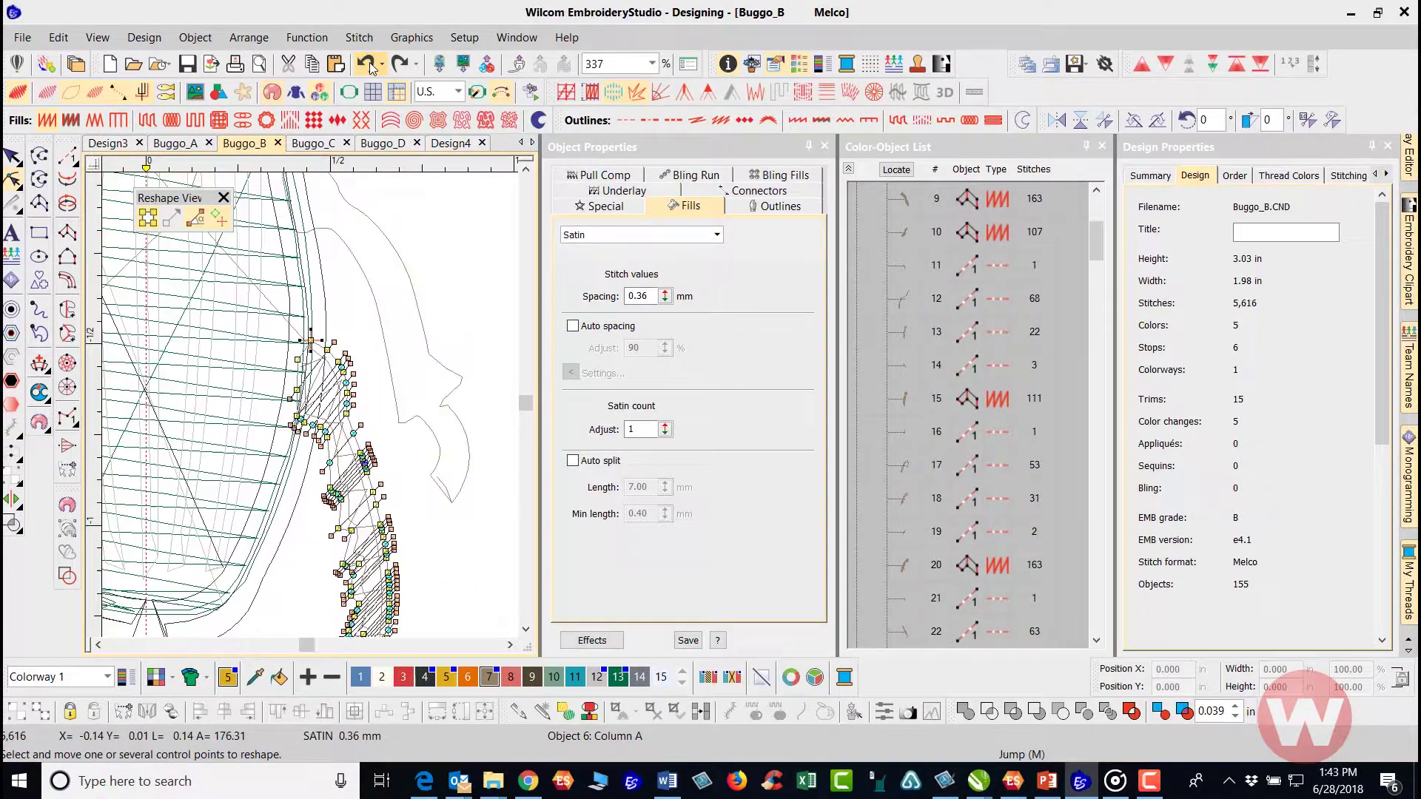
key("Escape")
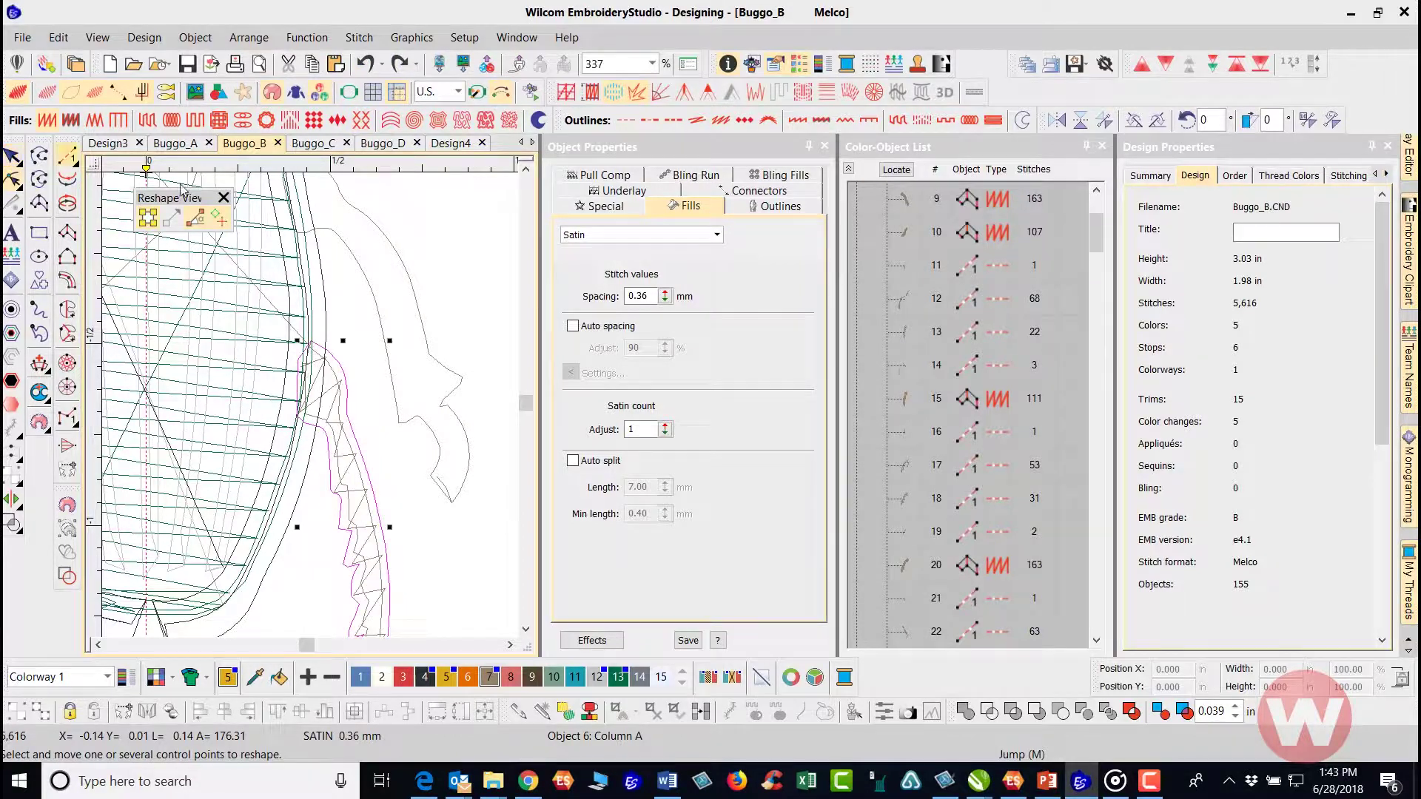
Delete the two underlay run objects, 4 and 3, beneath the beetle's right rear leg, and restore the realistic view.
left_click(340, 442)
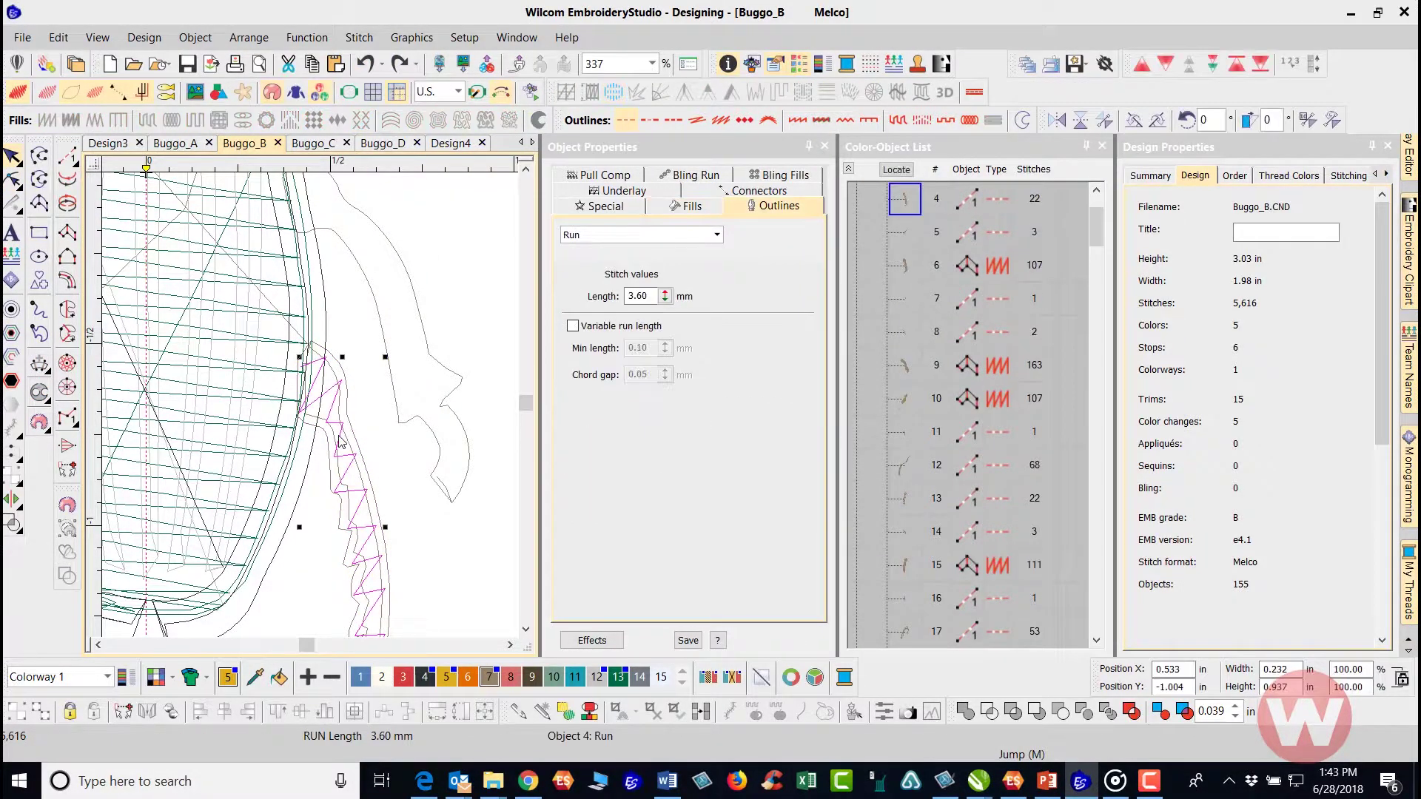
key("Delete")
left_click(340, 442)
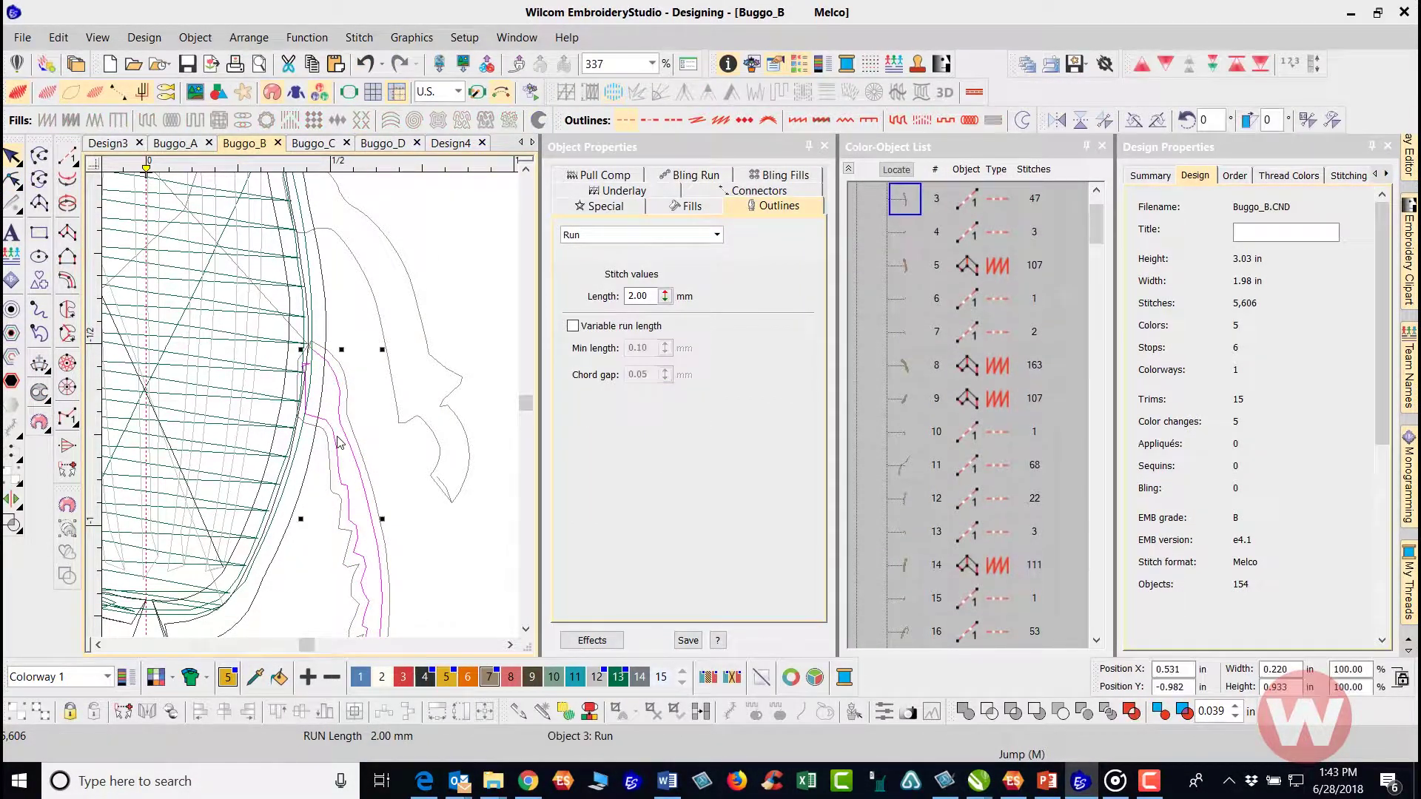
key("Delete")
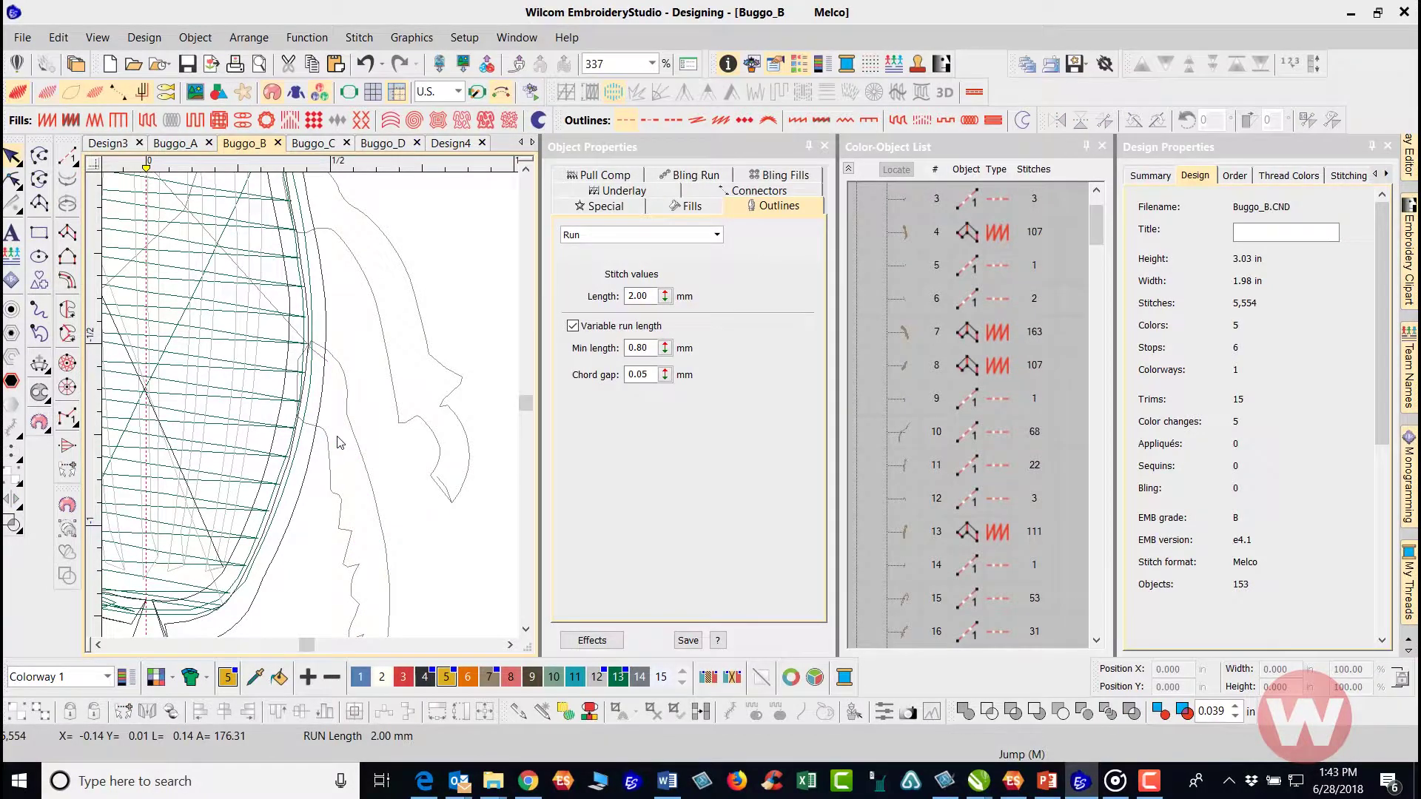
key("t")
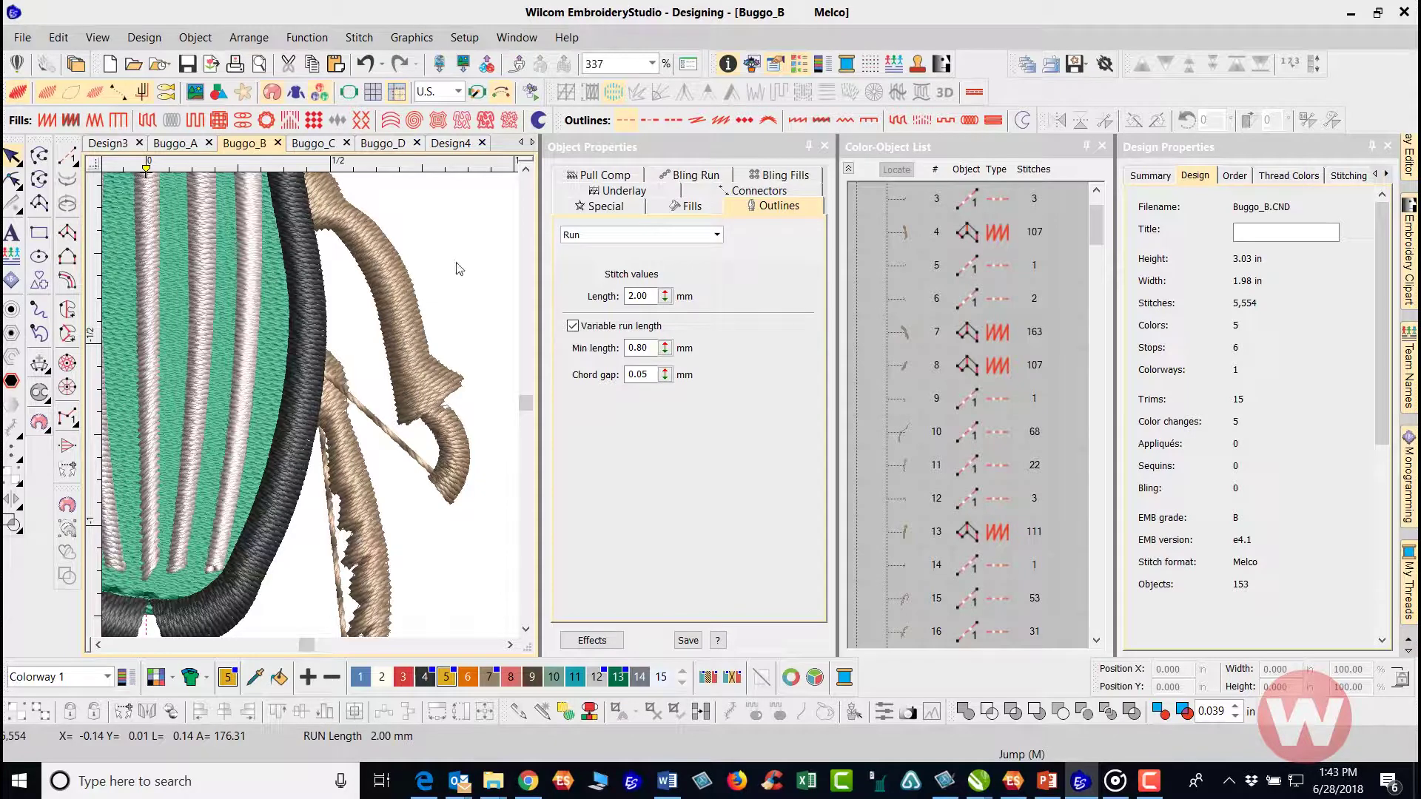
Reshape the right rear leg by adjusting the stitch start point at the leg's tip.
scroll(450, 272, "down", 2)
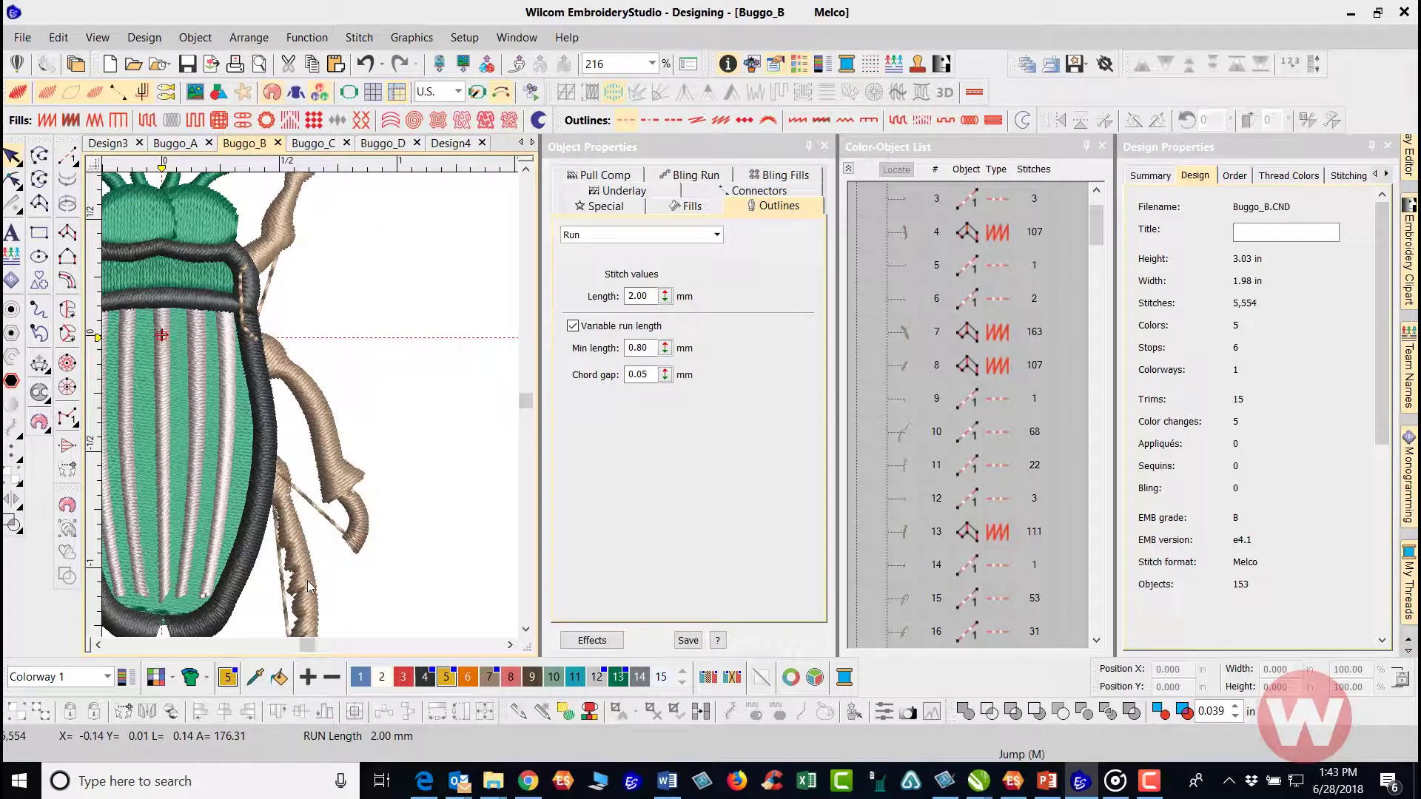
scroll(309, 585, "down", 1)
left_click(313, 414)
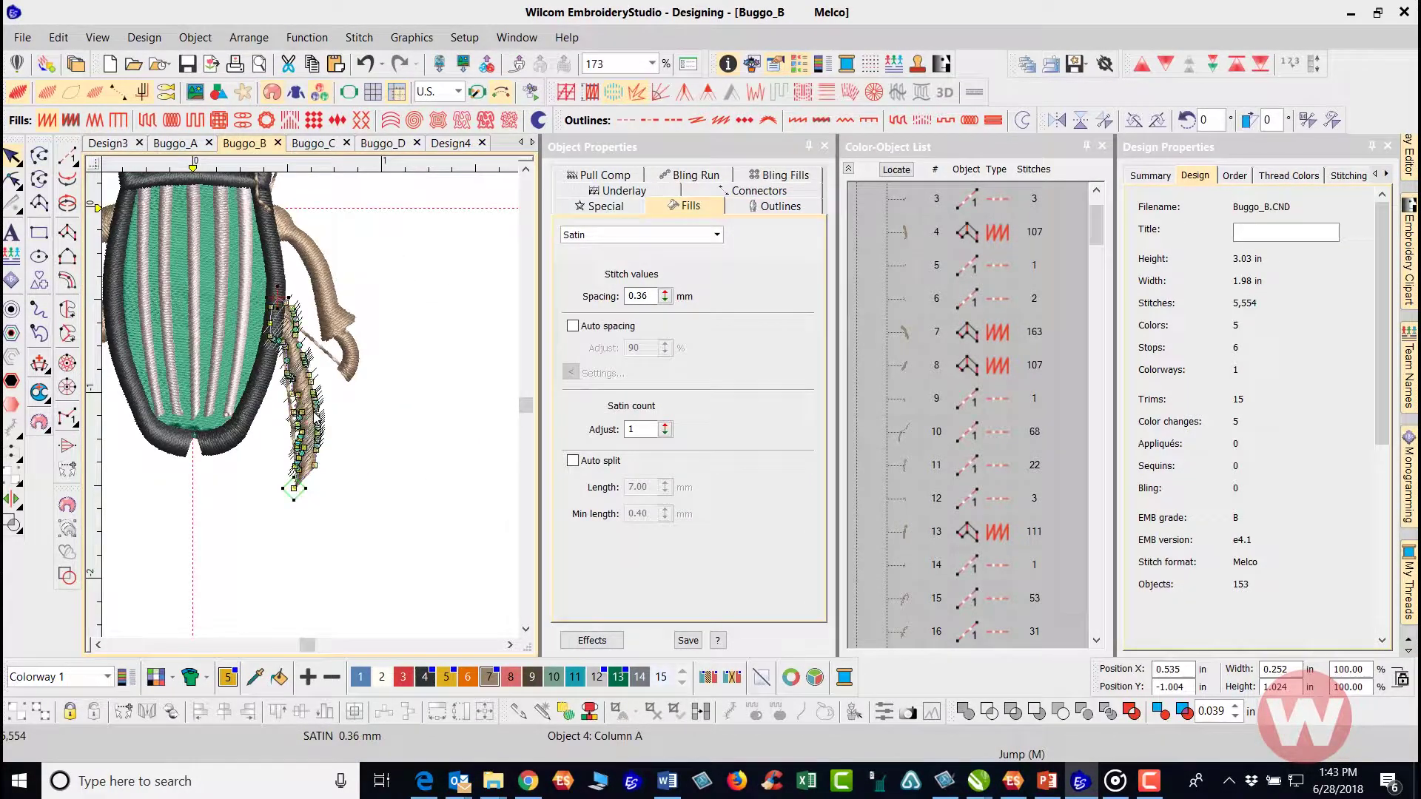
key("h")
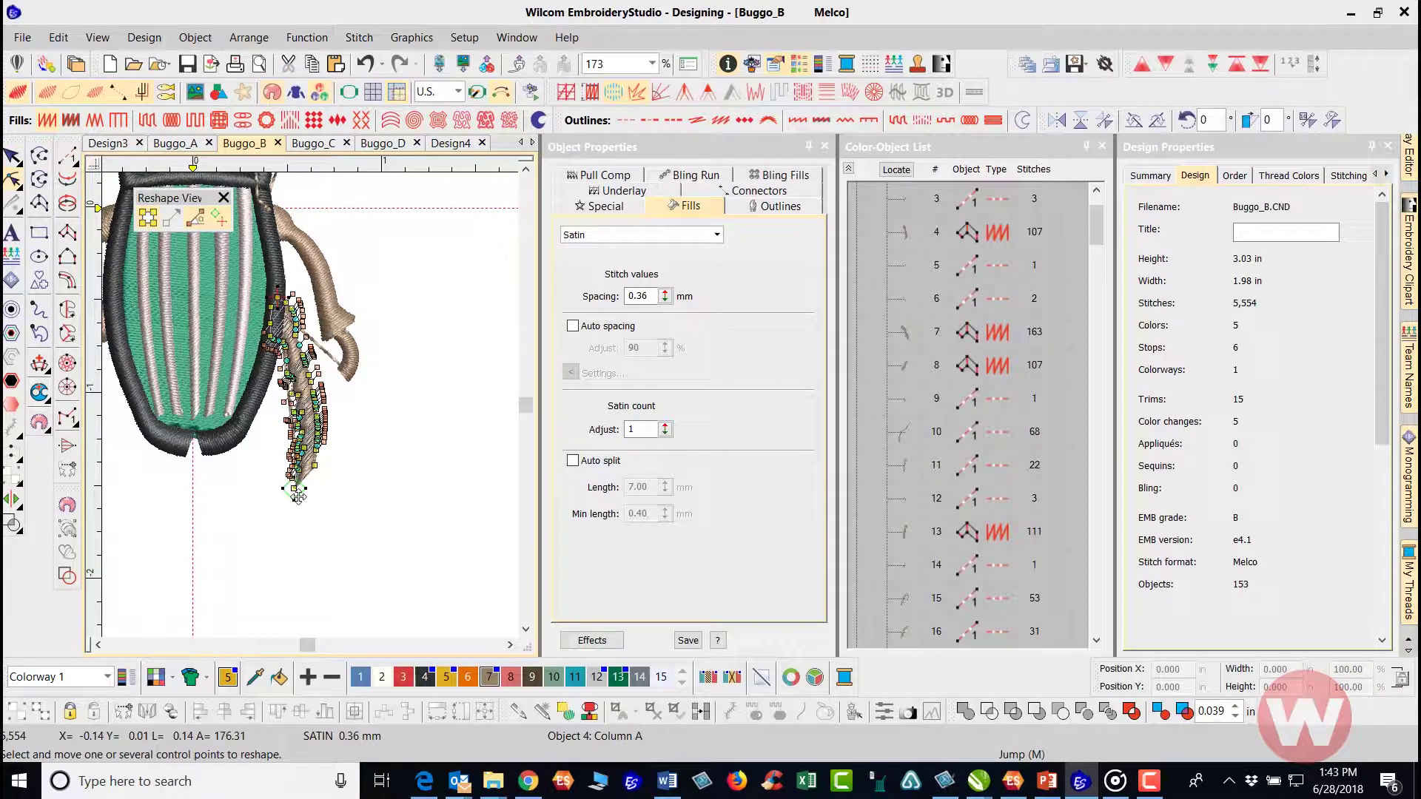
left_click_drag(298, 496, 295, 490)
left_click(13, 154)
left_click(357, 222)
scroll(318, 407, "up", 2)
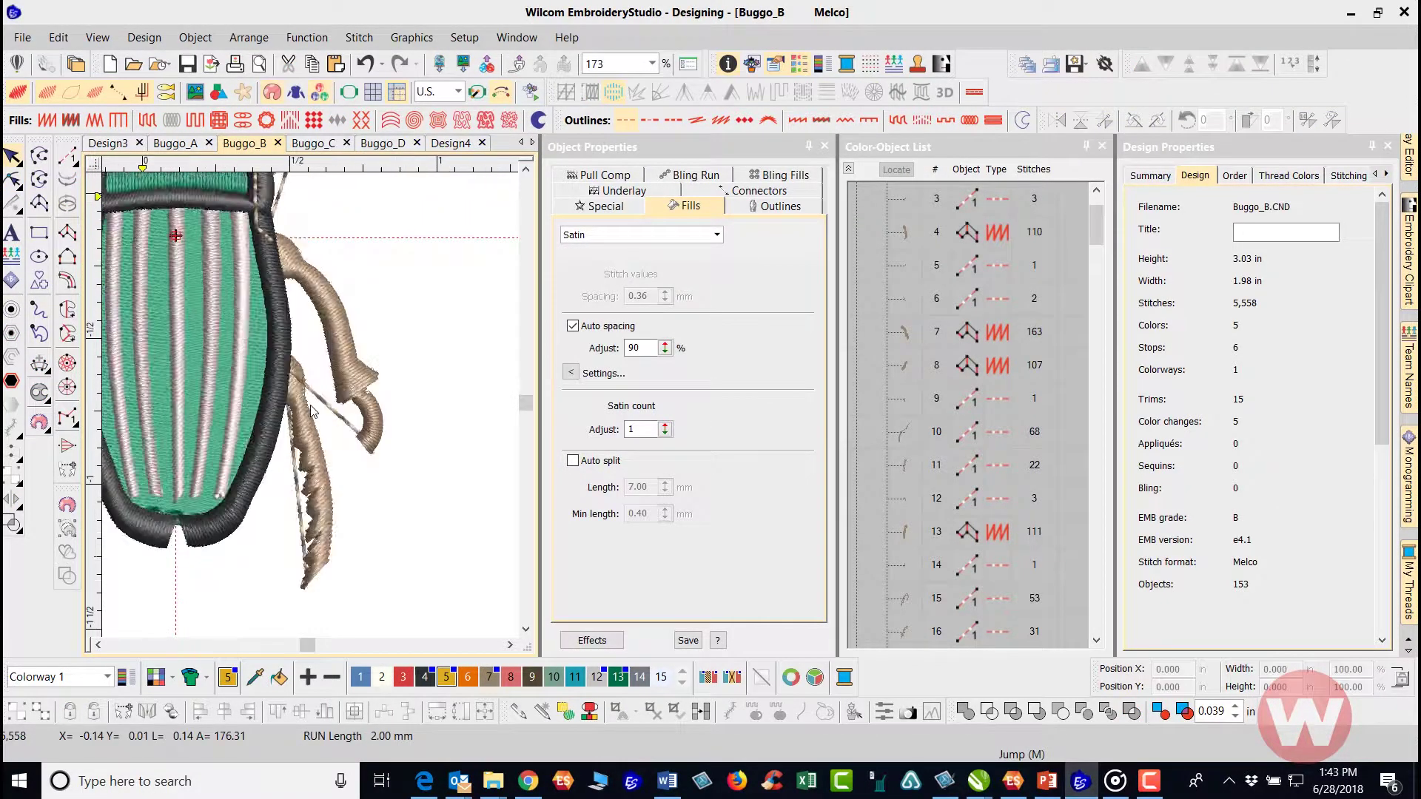
scroll(323, 317, "down", 2)
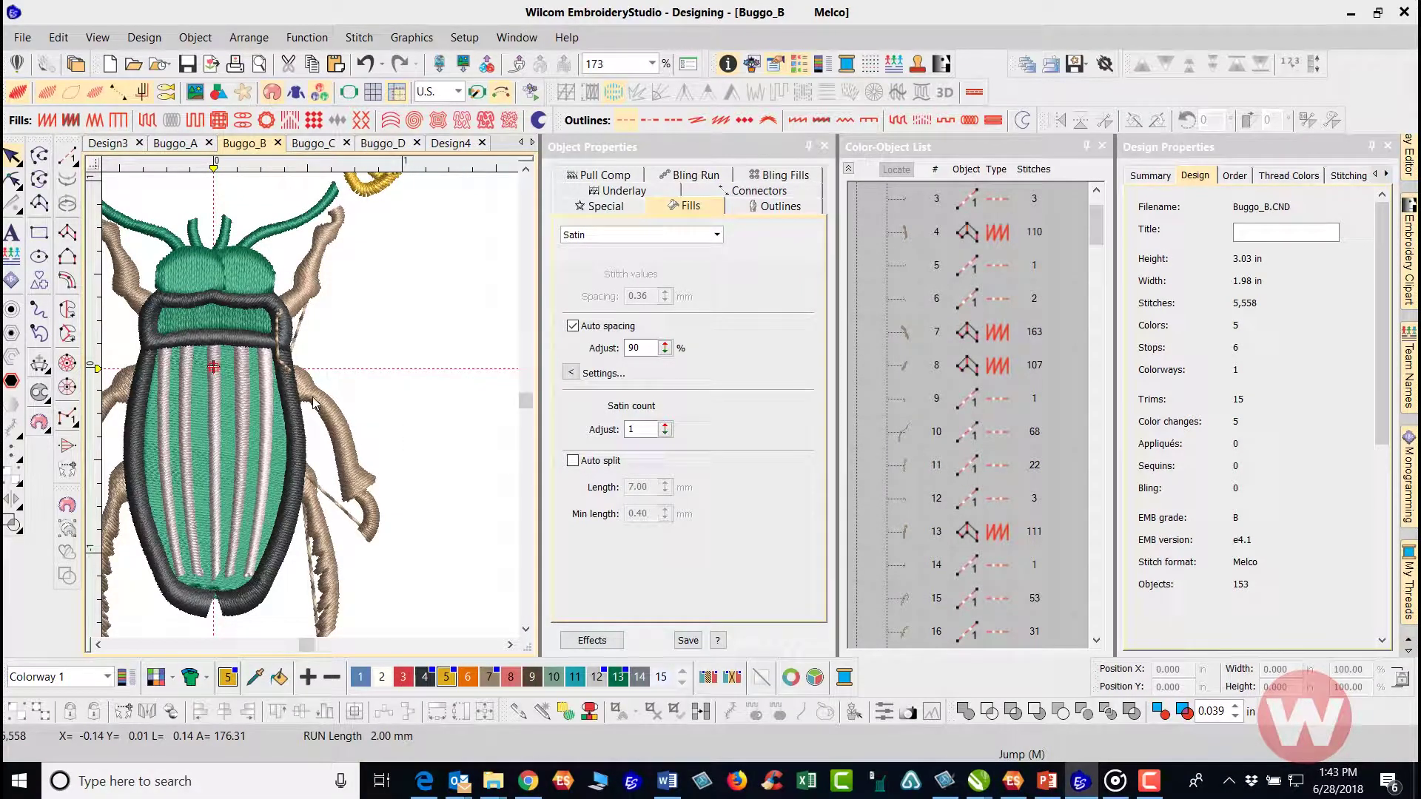
left_click(318, 380)
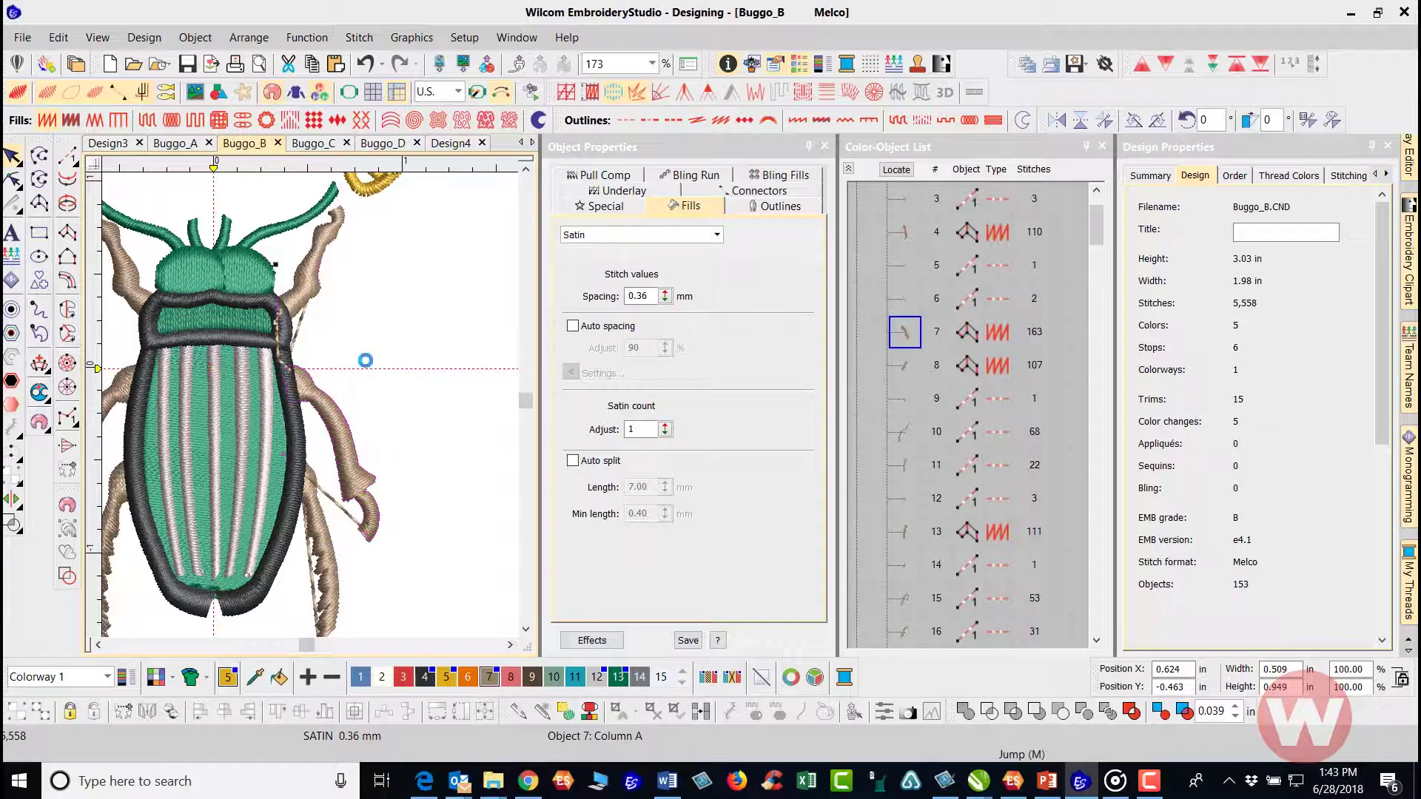
key("Tab")
left_click(386, 330)
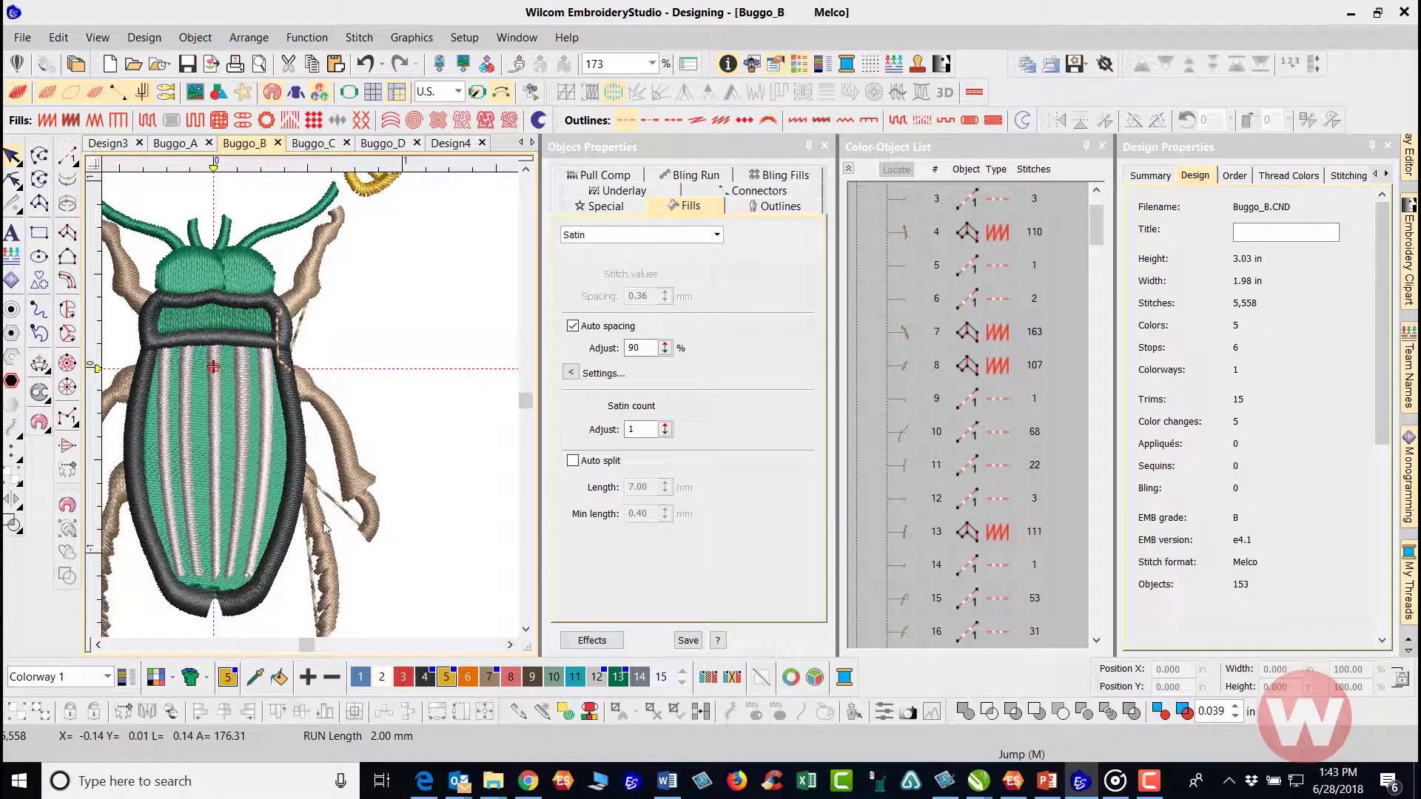
Digitize a four-point run line in color 7 from the right rear leg up to the right middle leg, along the black outline.
left_click(68, 155)
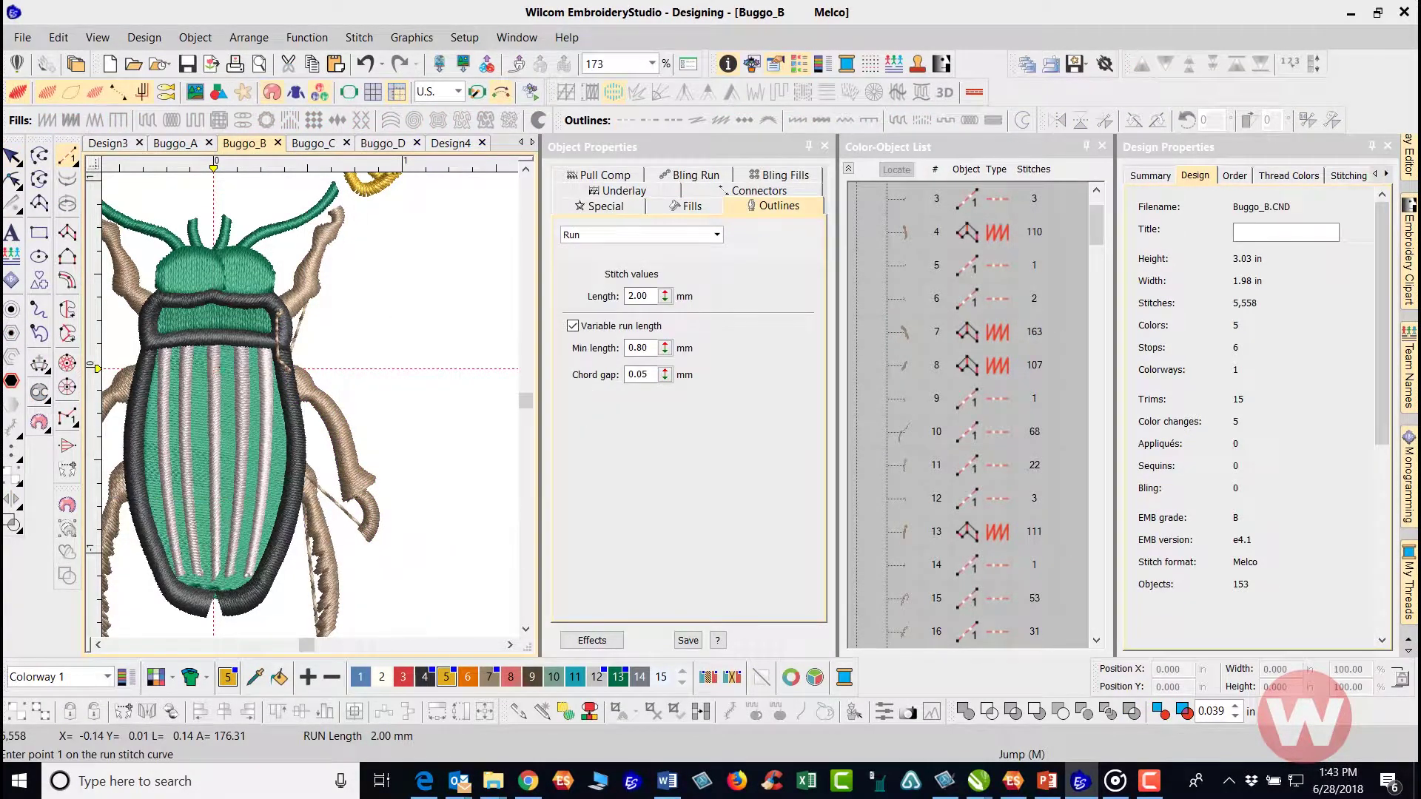
scroll(330, 375, "up", 1)
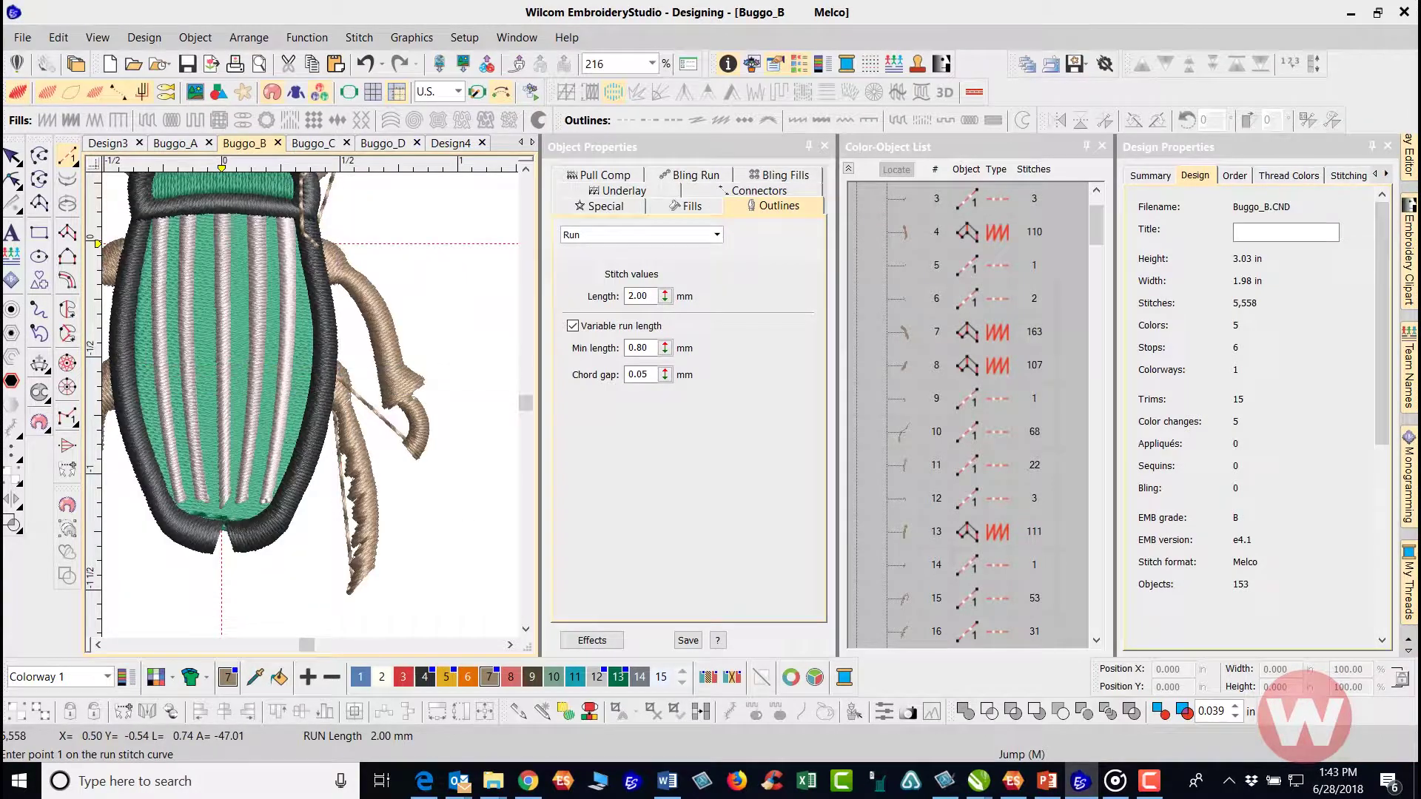
left_click(329, 376)
left_click(316, 331)
left_click(315, 301)
left_click(322, 265)
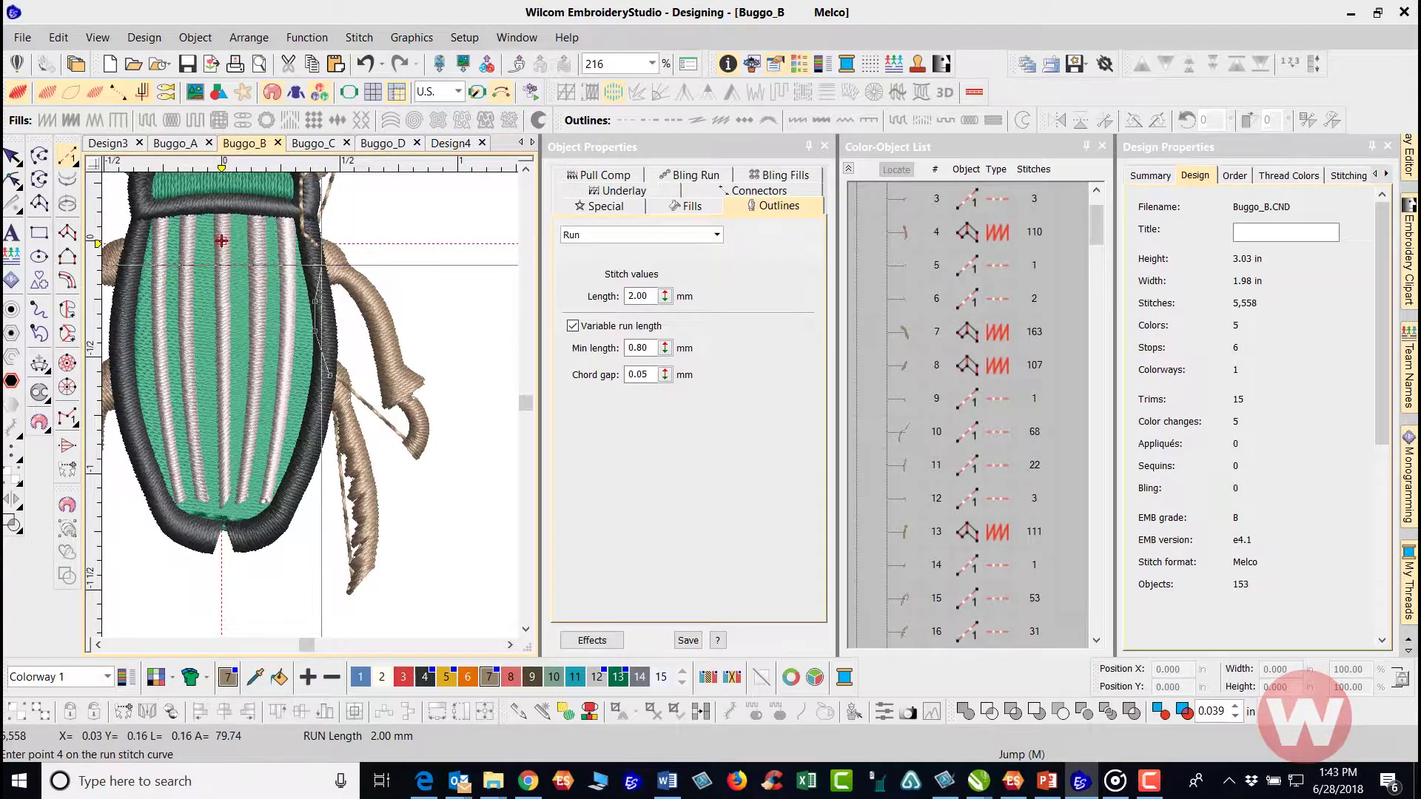
key("Return")
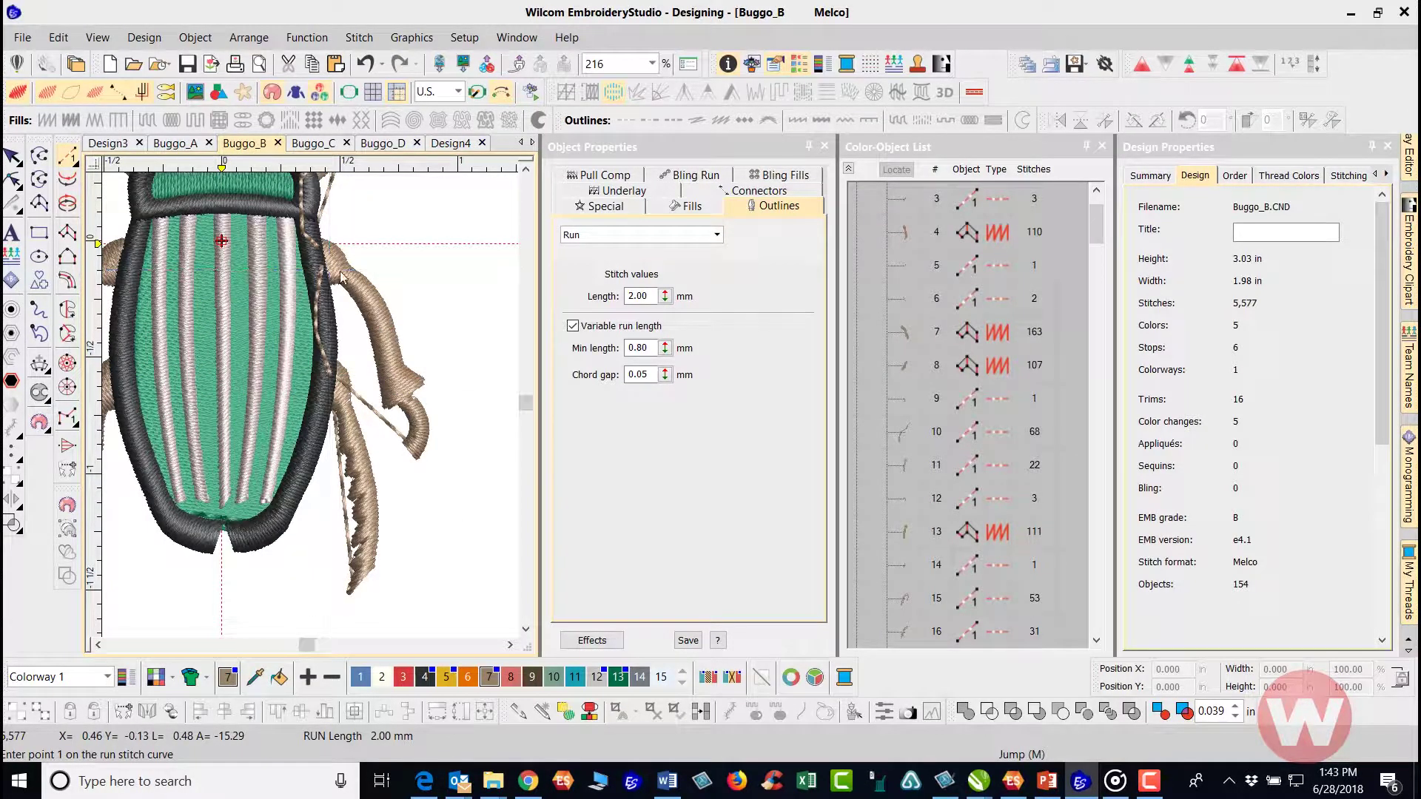
Resequence the right rear leg, lower connecting run, middle leg, upper connecting run and front leg by that selection order.
left_click(371, 479)
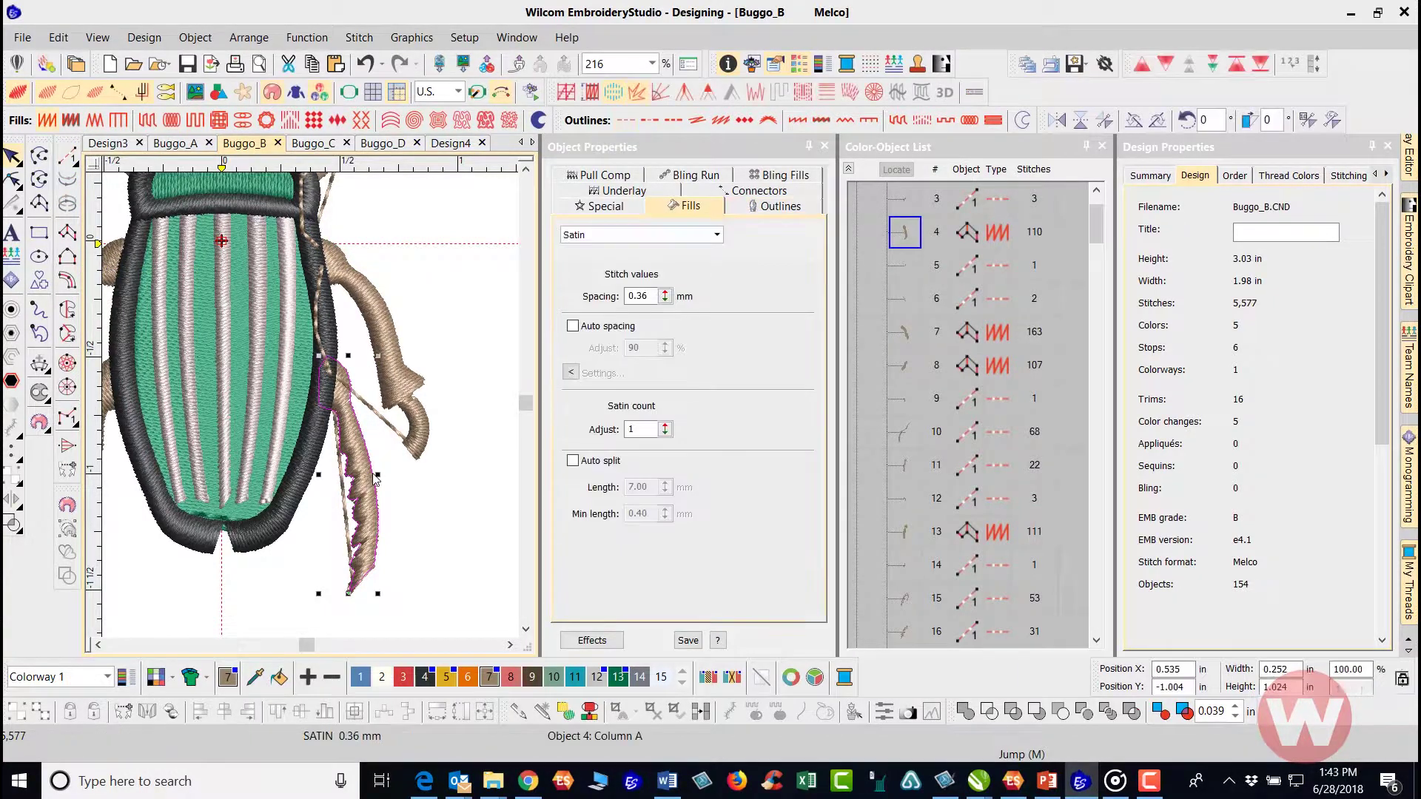
left_click(319, 329, "ctrl")
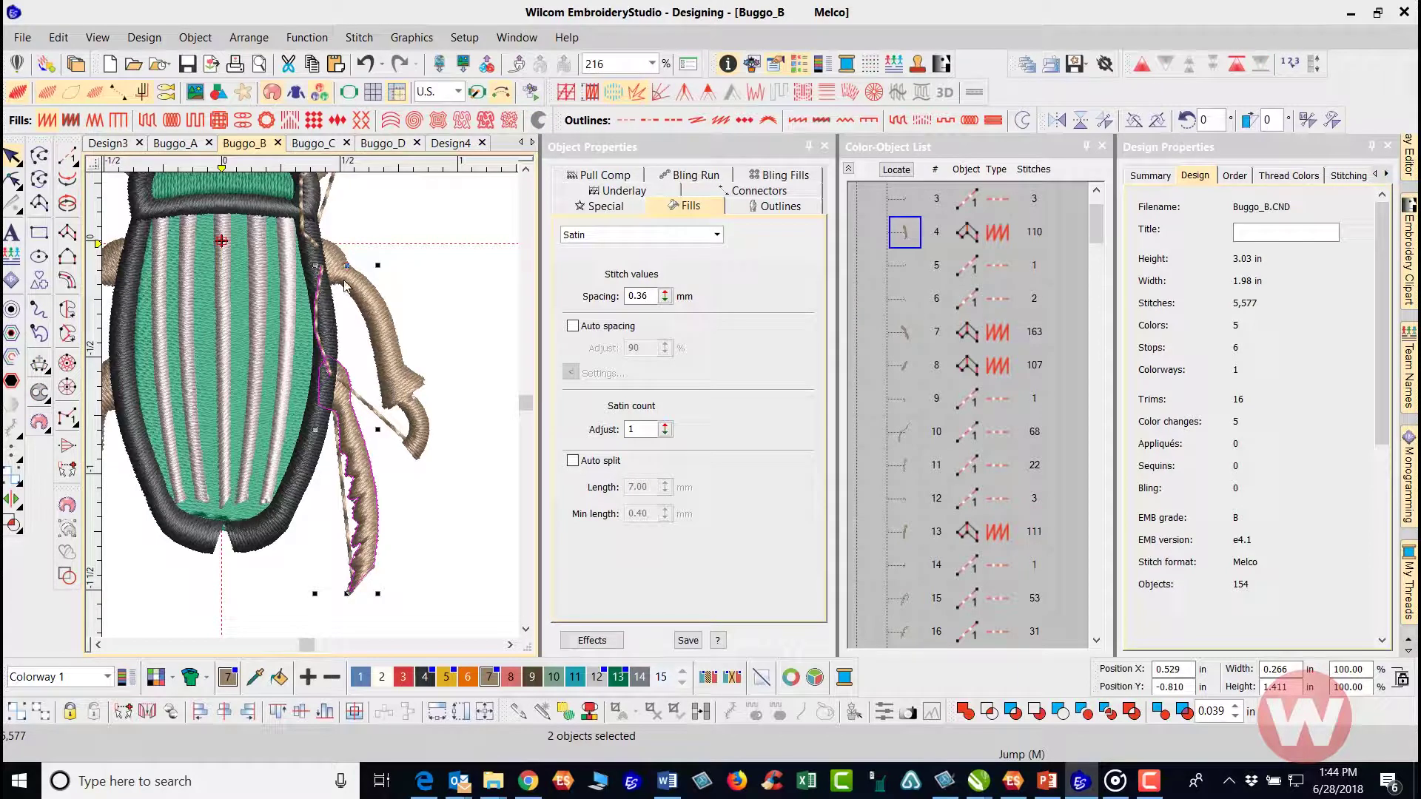
left_click(347, 286, "ctrl")
left_click(308, 211, "ctrl")
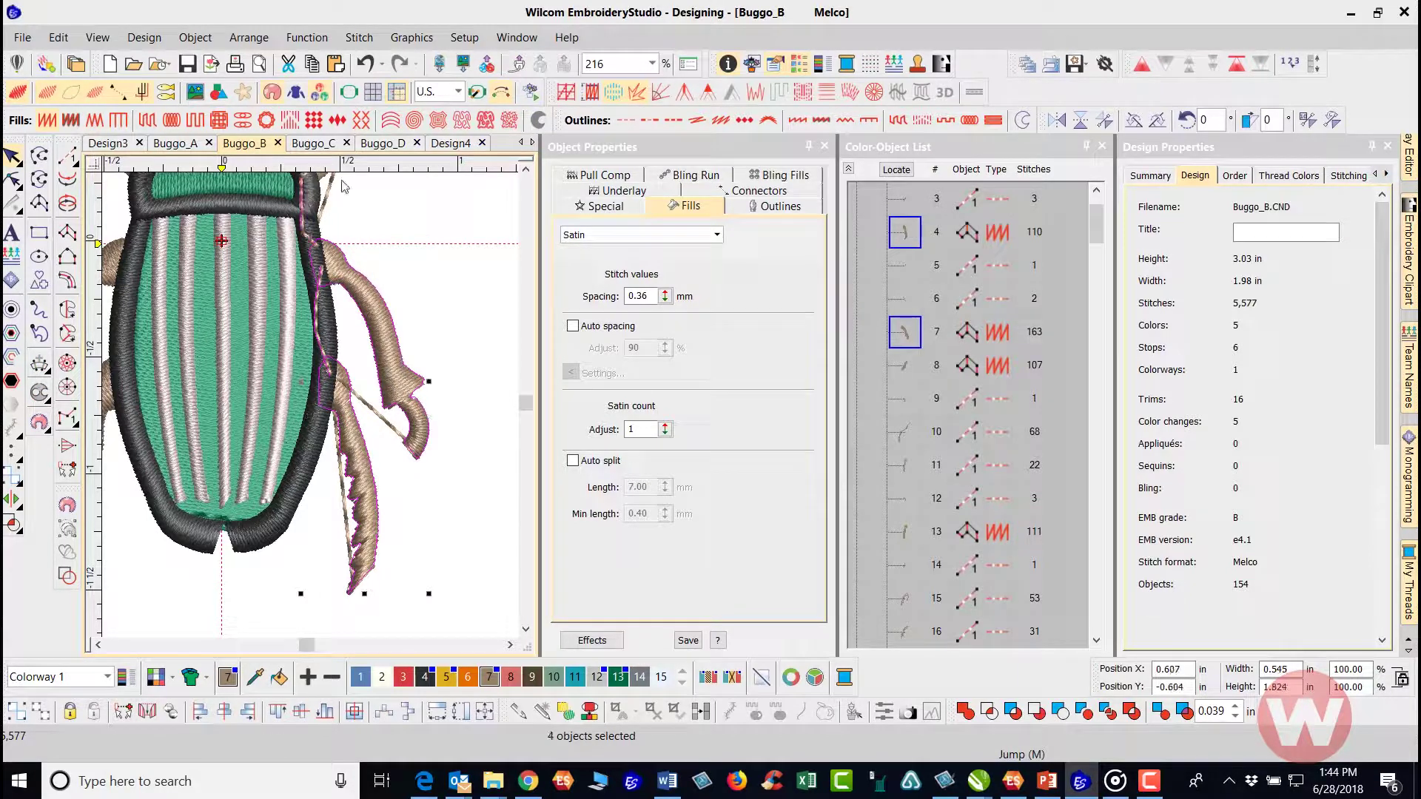
left_click(525, 169)
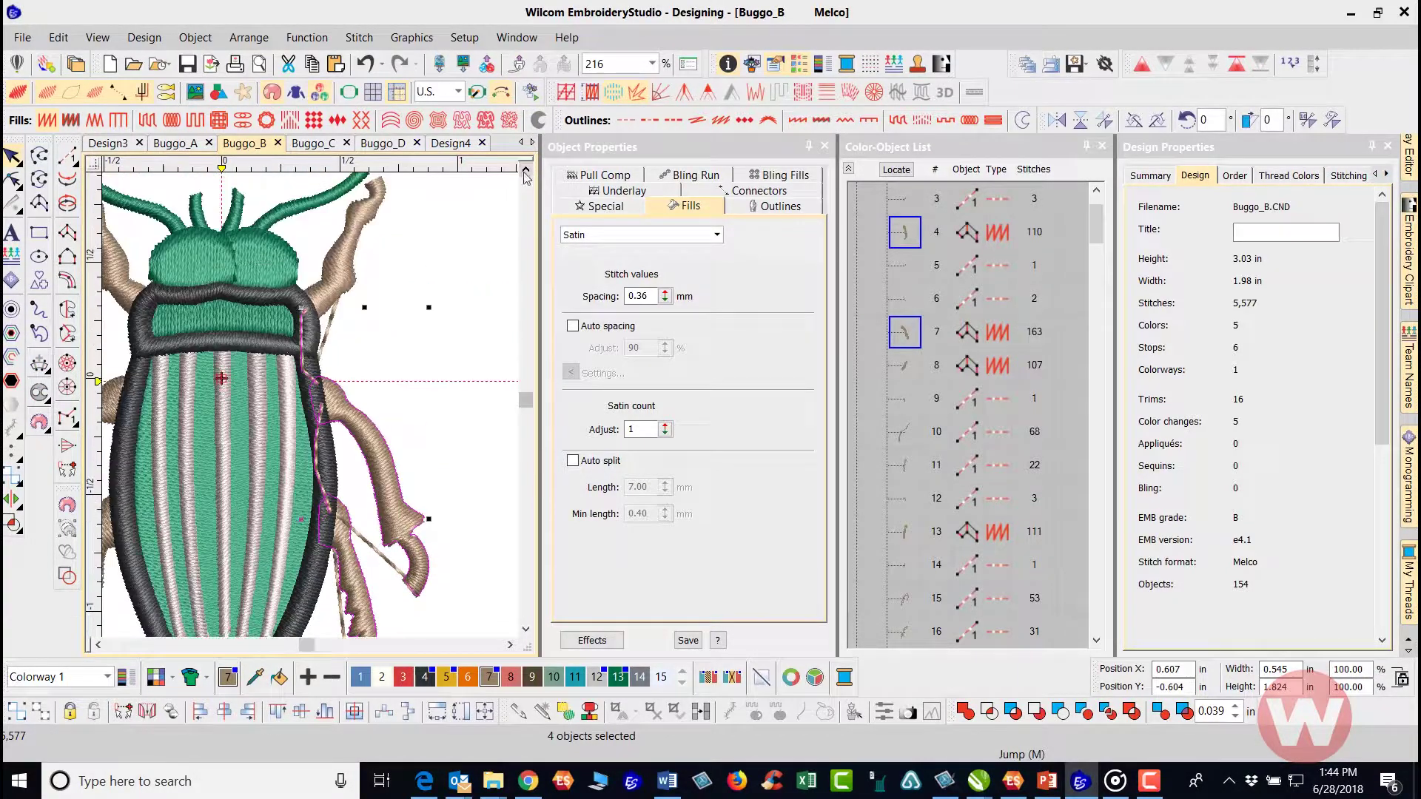
left_click(362, 233, "ctrl")
left_click(1290, 63)
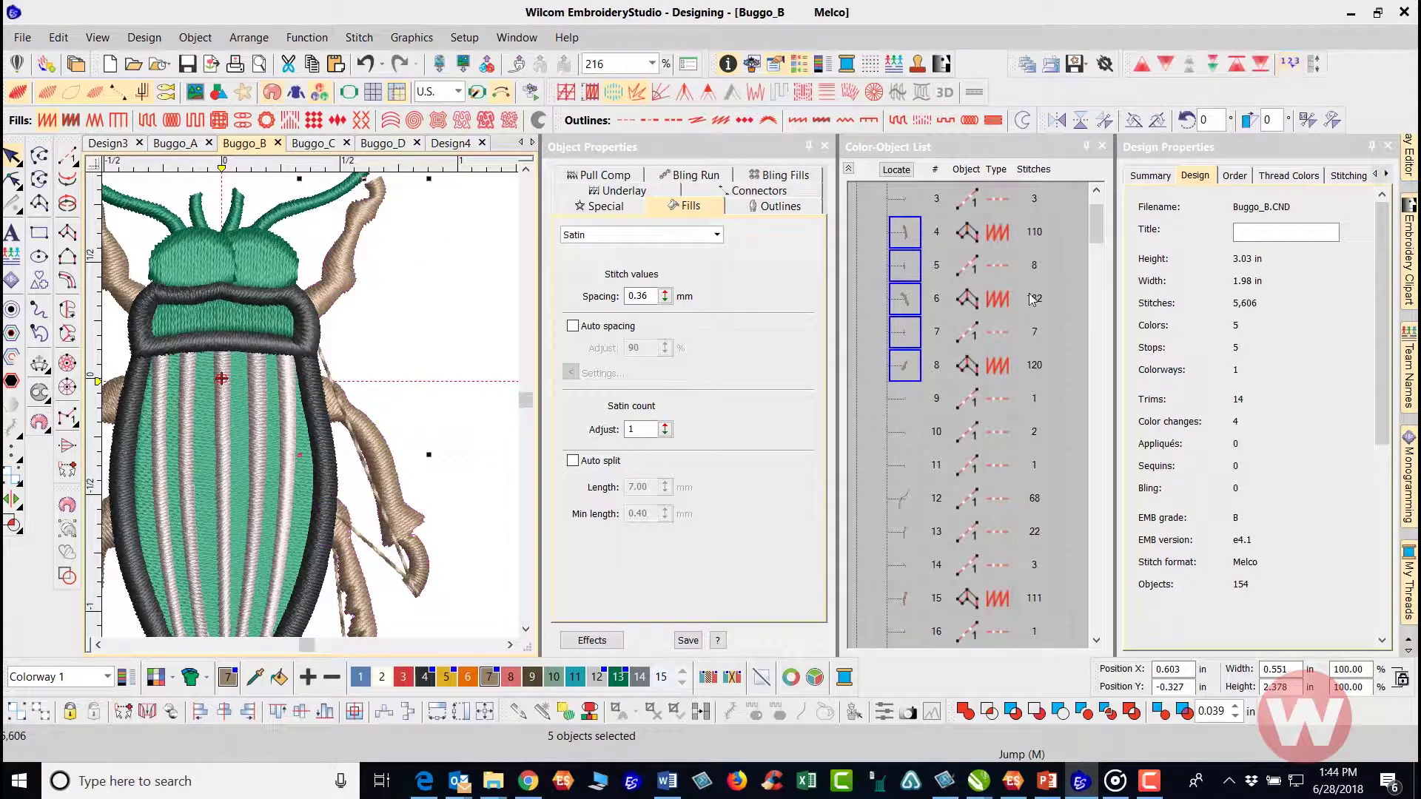
left_click(428, 562)
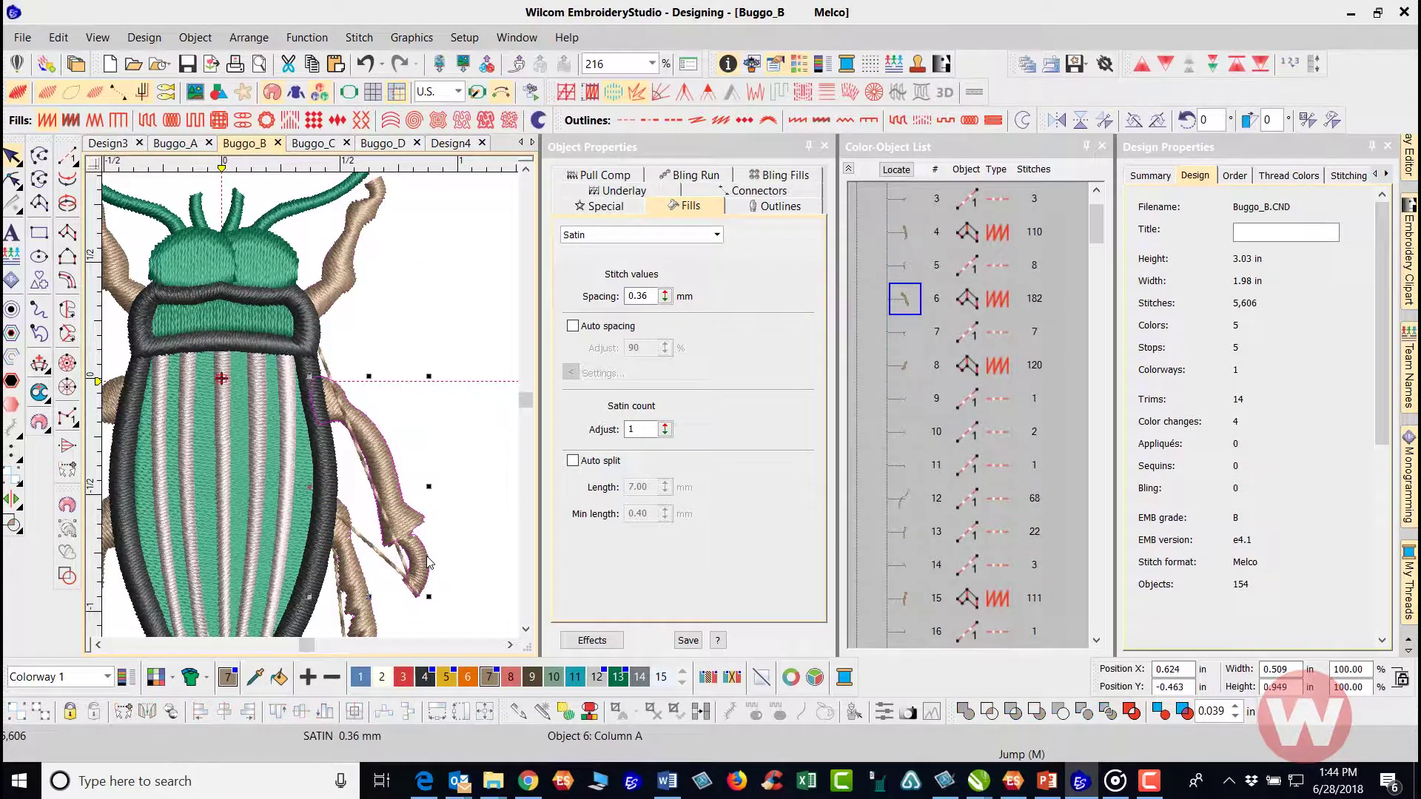
key("h")
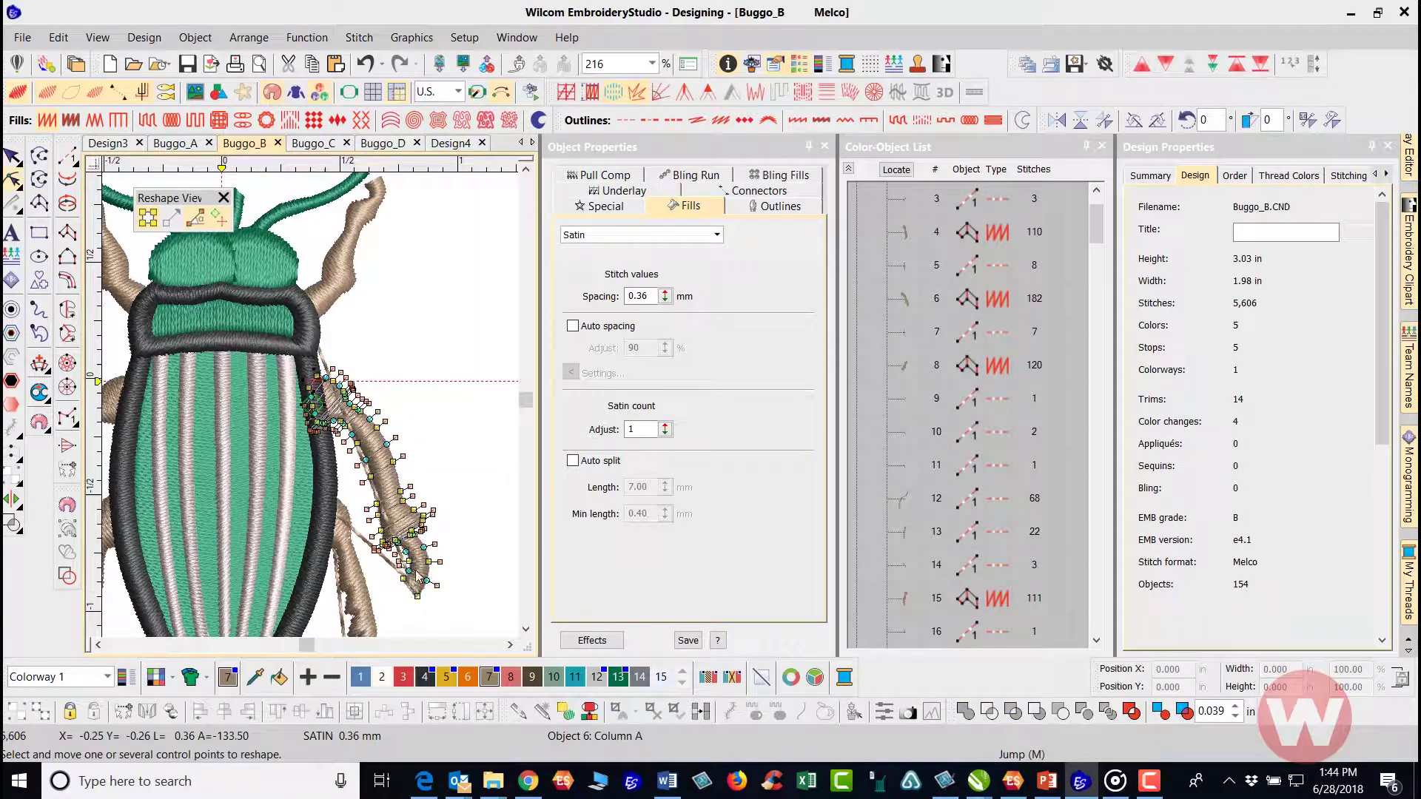
scroll(377, 581, "up", 2)
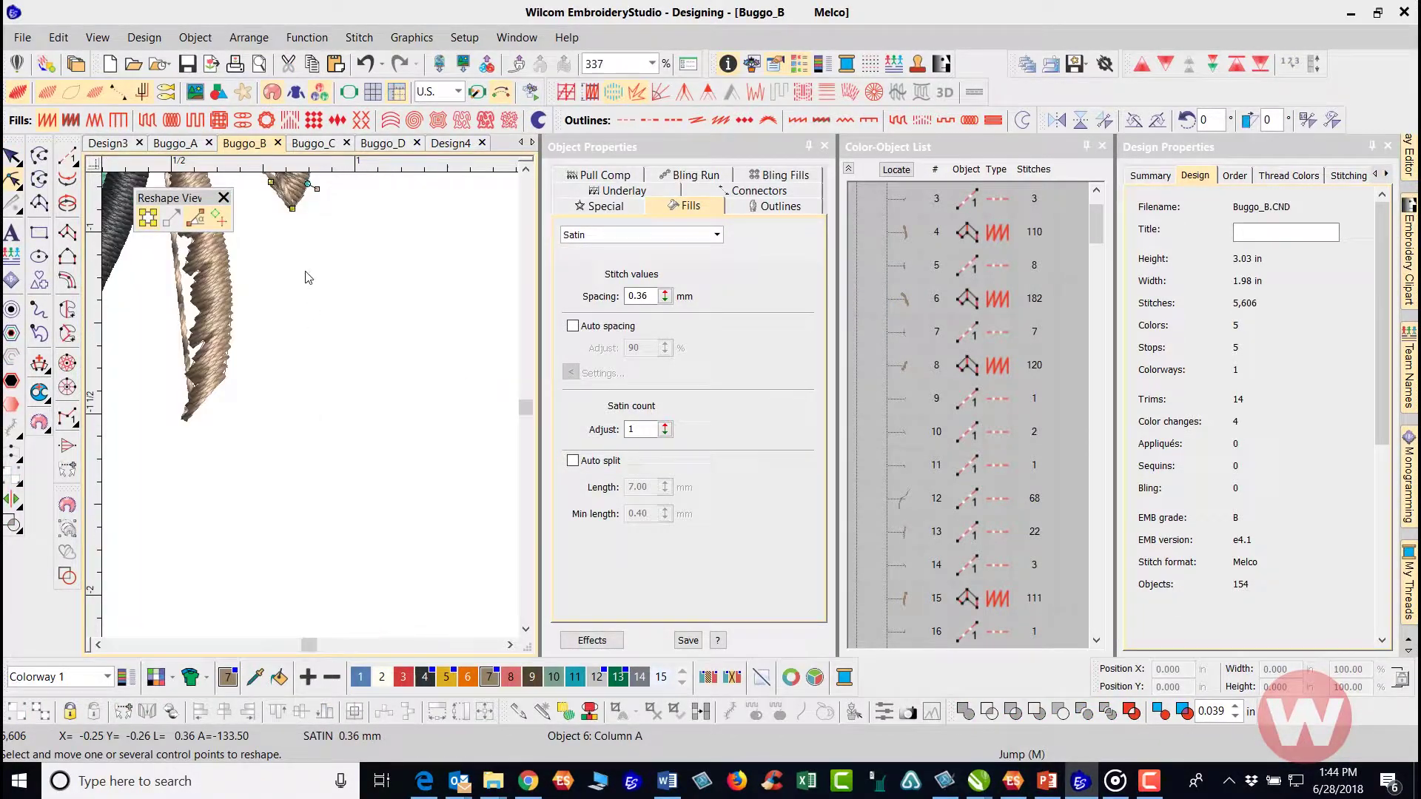
scroll(264, 204, "down", 1)
scroll(318, 411, "up", 2)
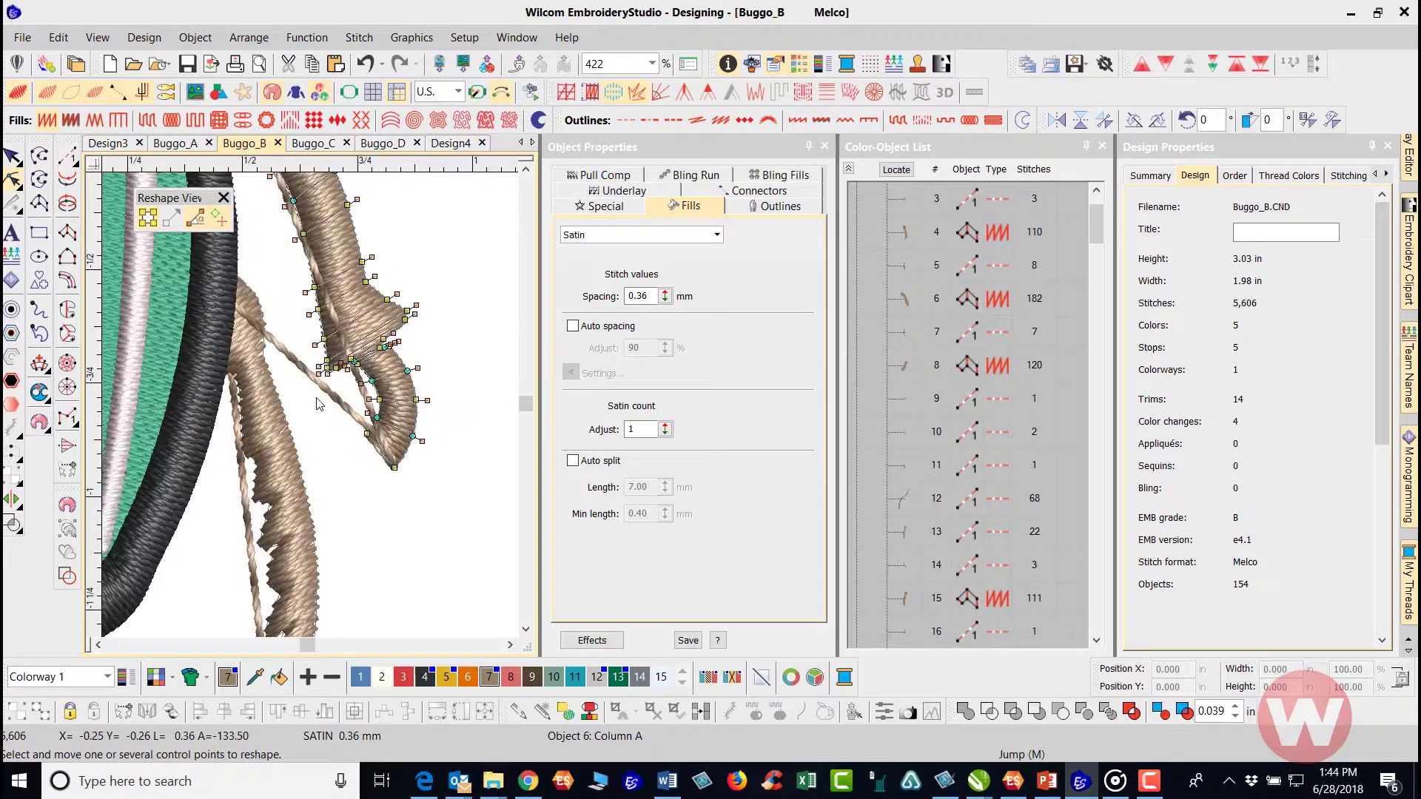
left_click(12, 156)
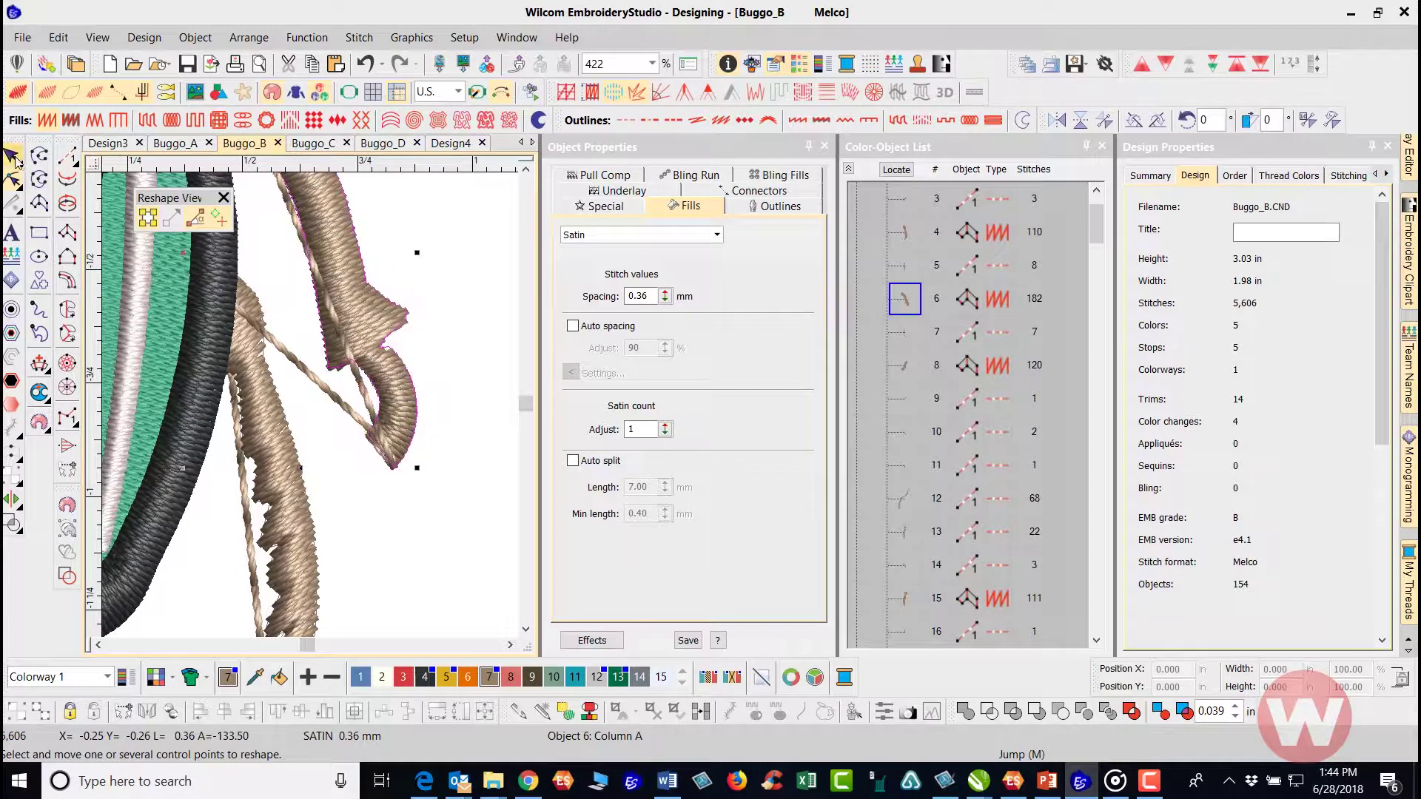
left_click(454, 407)
Delete the short run object 10 at the tip of the right middle leg, working in the outline view, and restore the stitch view.
key("s")
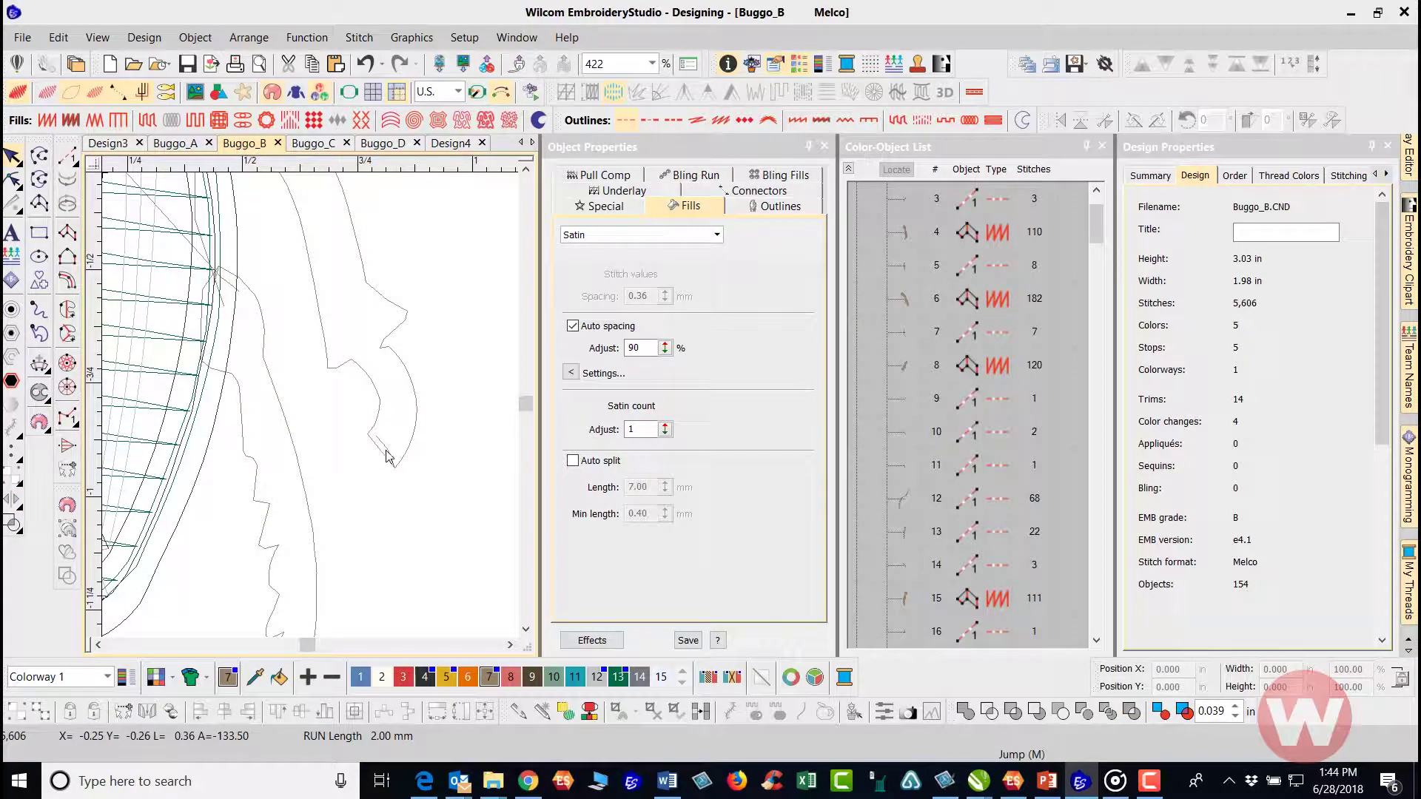
left_click(386, 453)
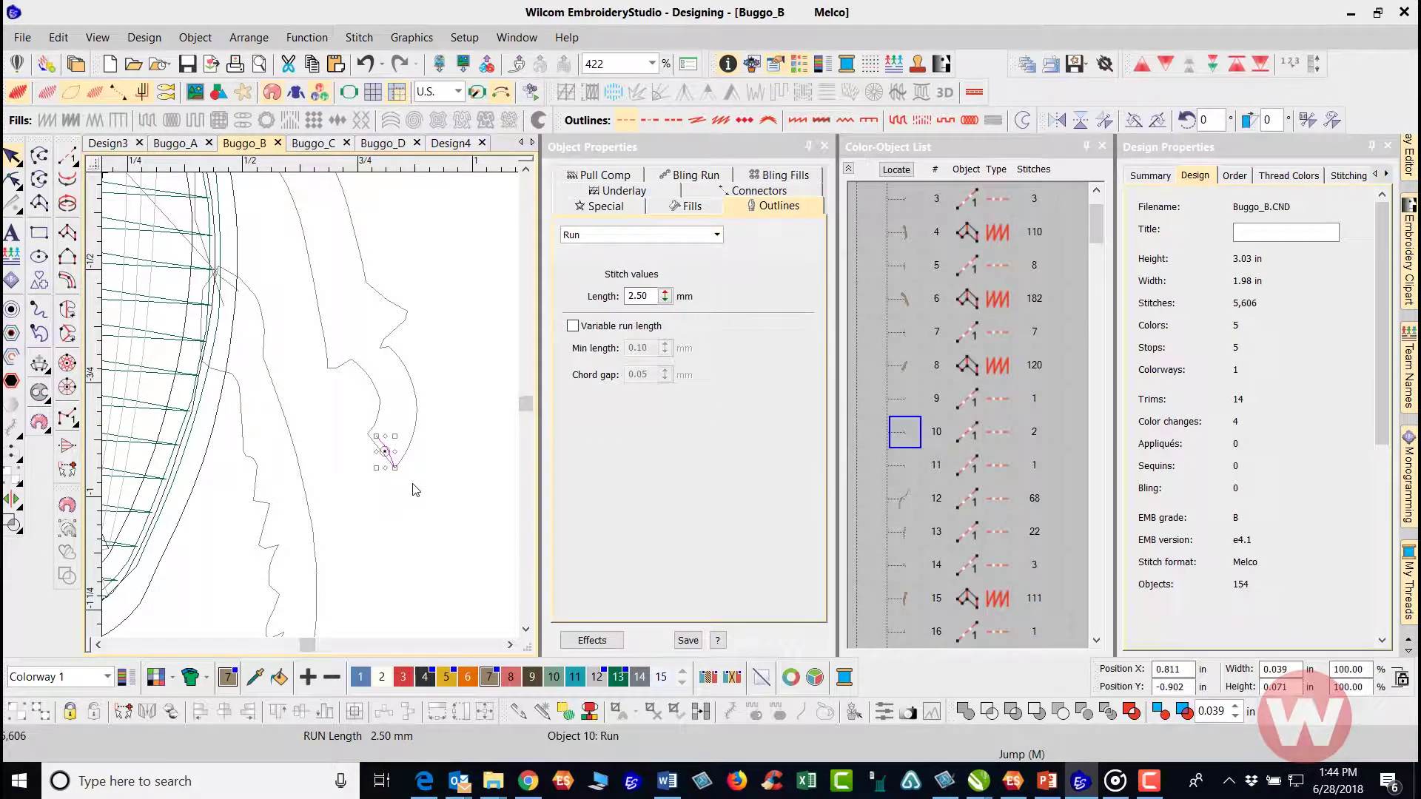
key("Delete")
key("s")
scroll(339, 386, "up", 1)
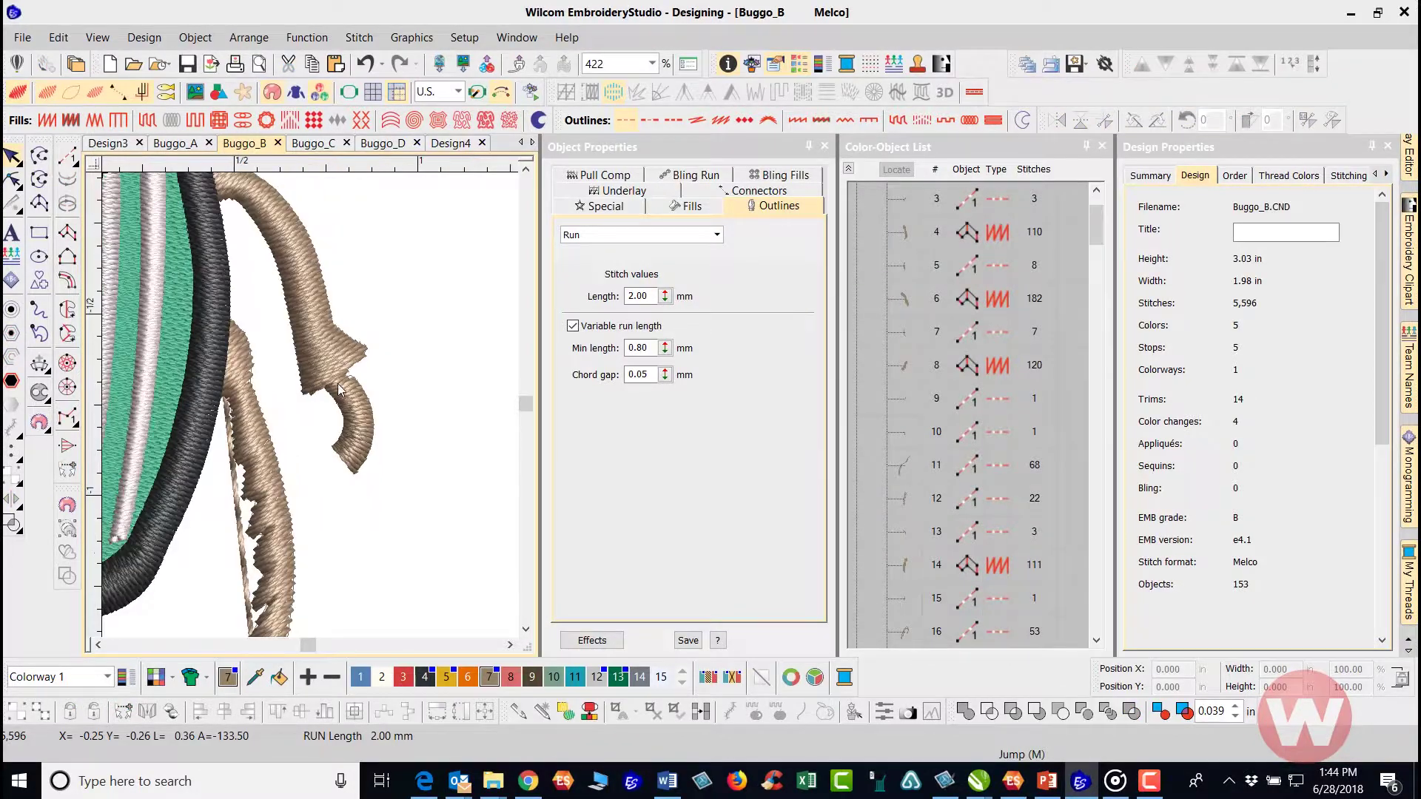
Examine run objects 3 and 5 around the right rear leg in the outline view.
scroll(311, 407, "up", 1)
key("t")
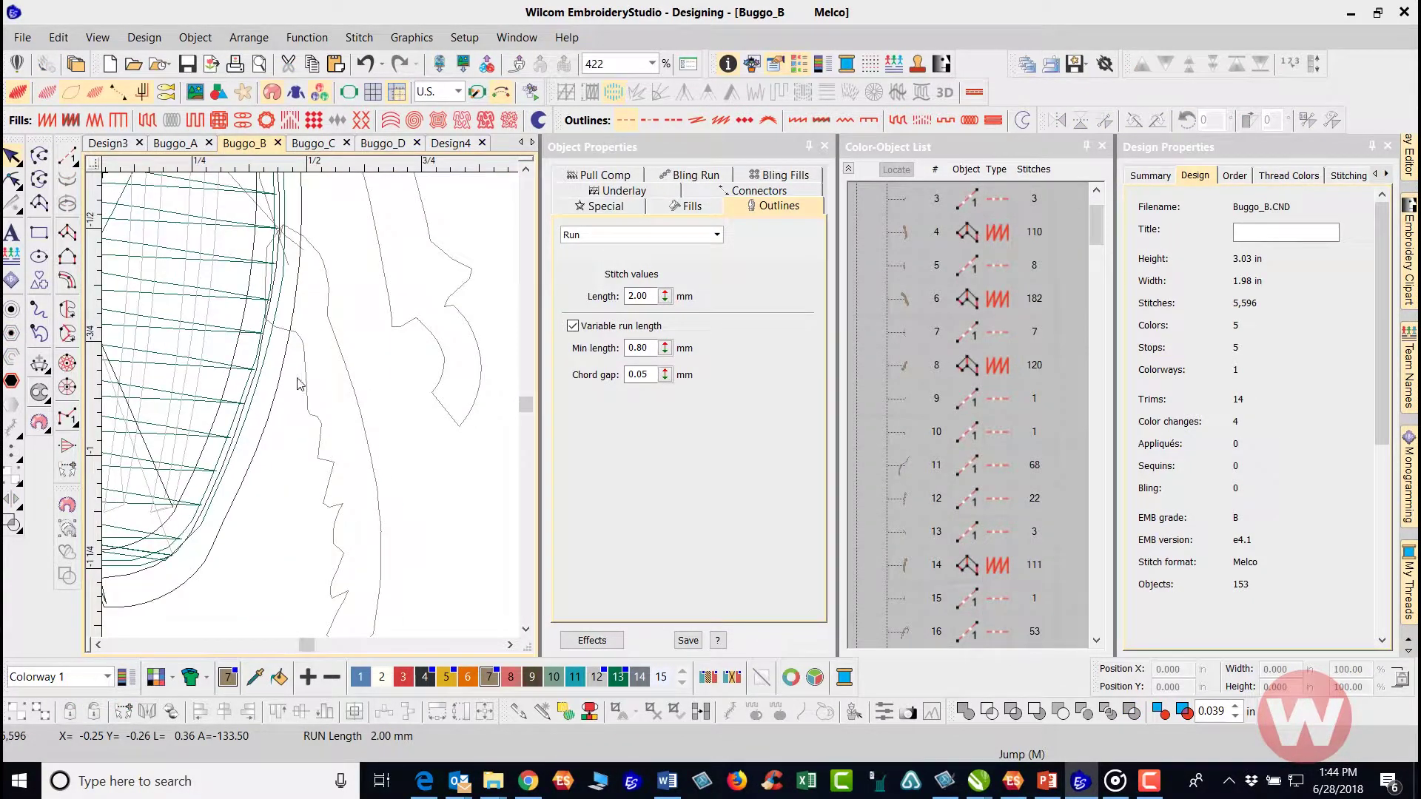
left_click(355, 412)
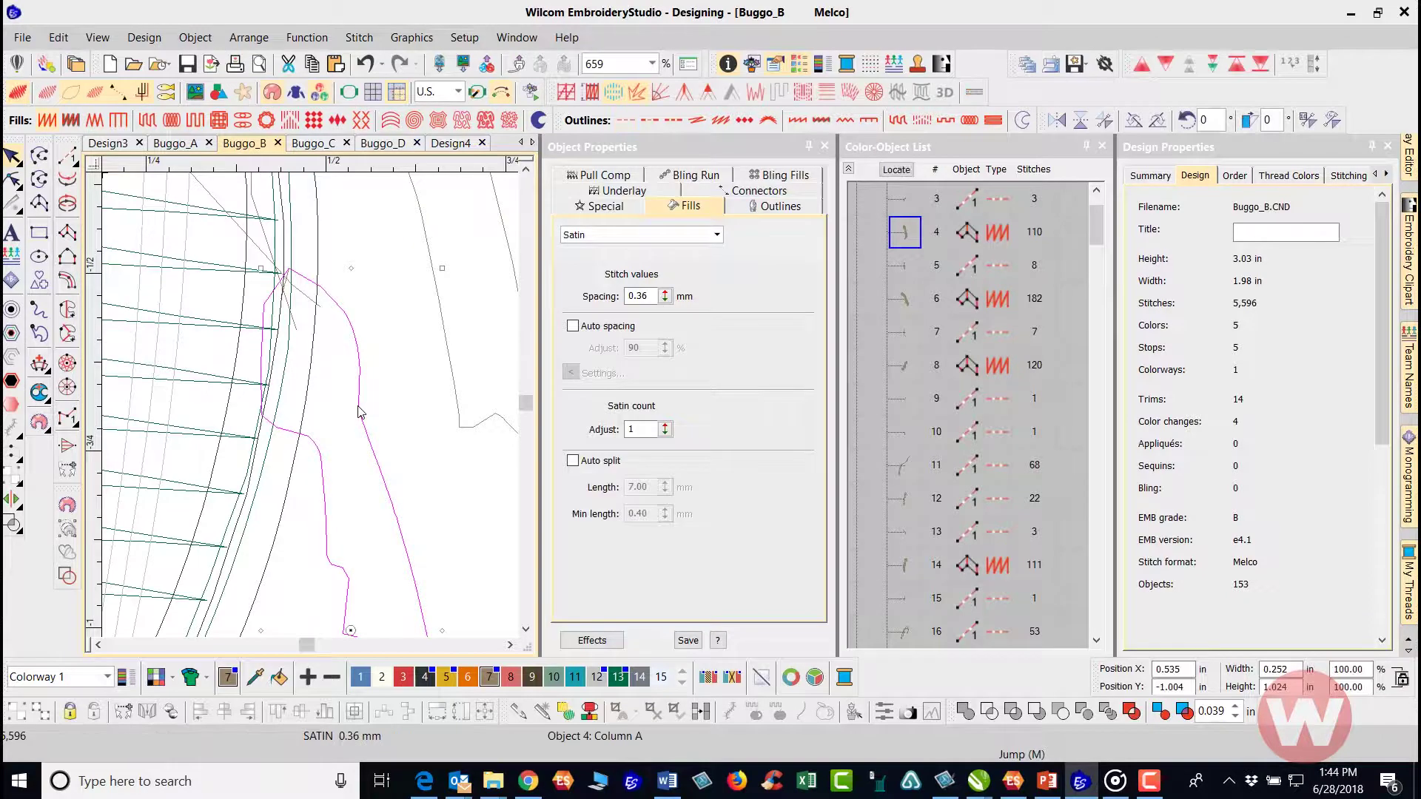
left_click(906, 202)
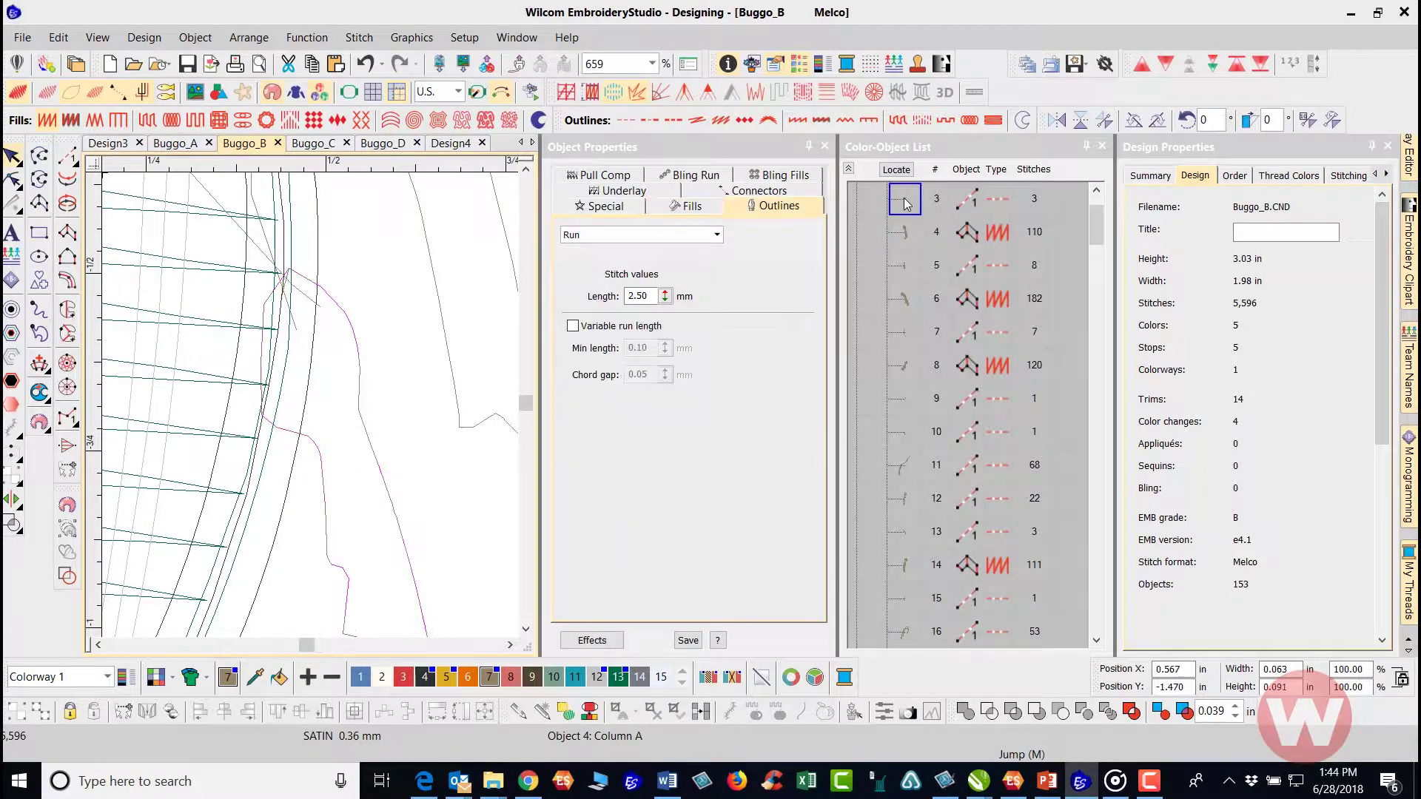
left_click(908, 271)
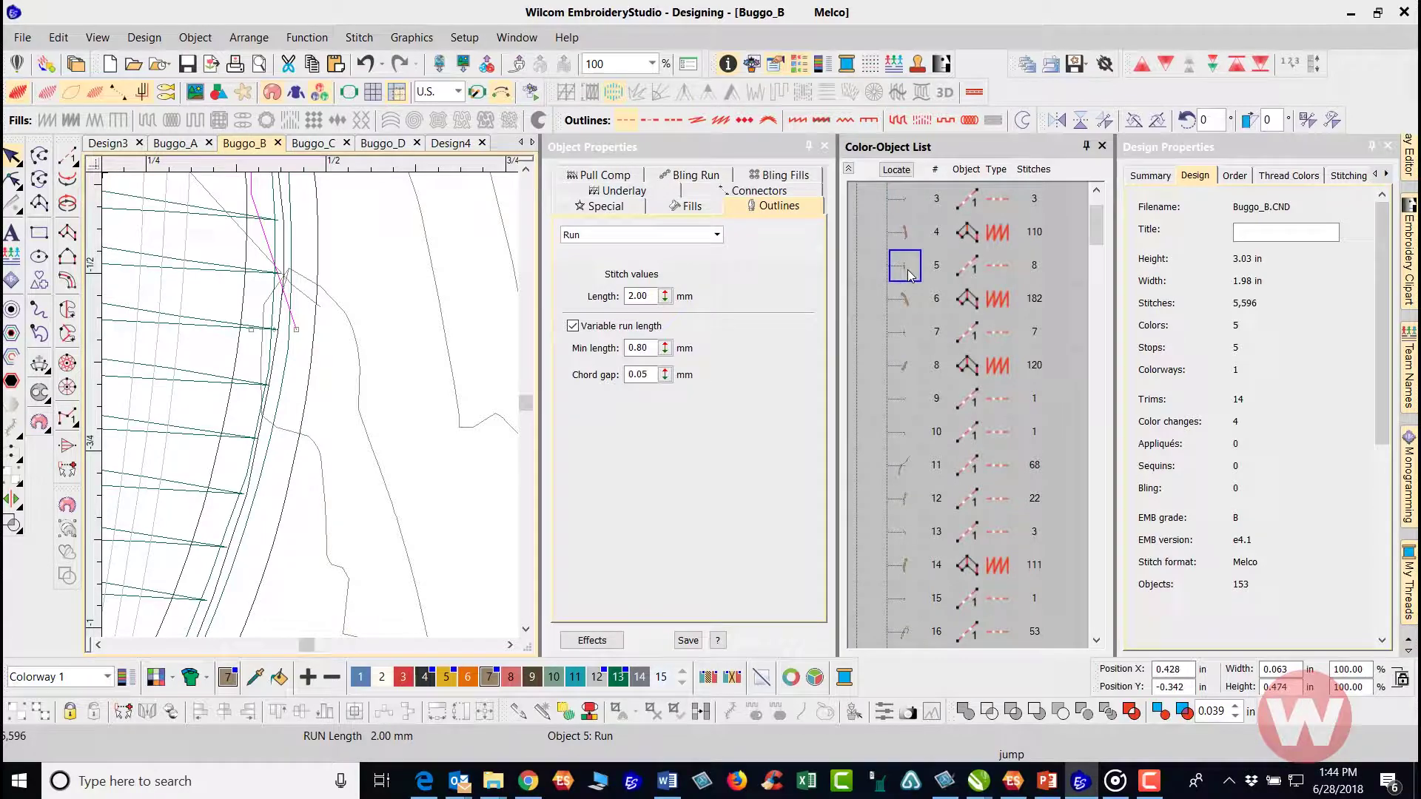
key("t")
scroll(418, 407, "down", 3)
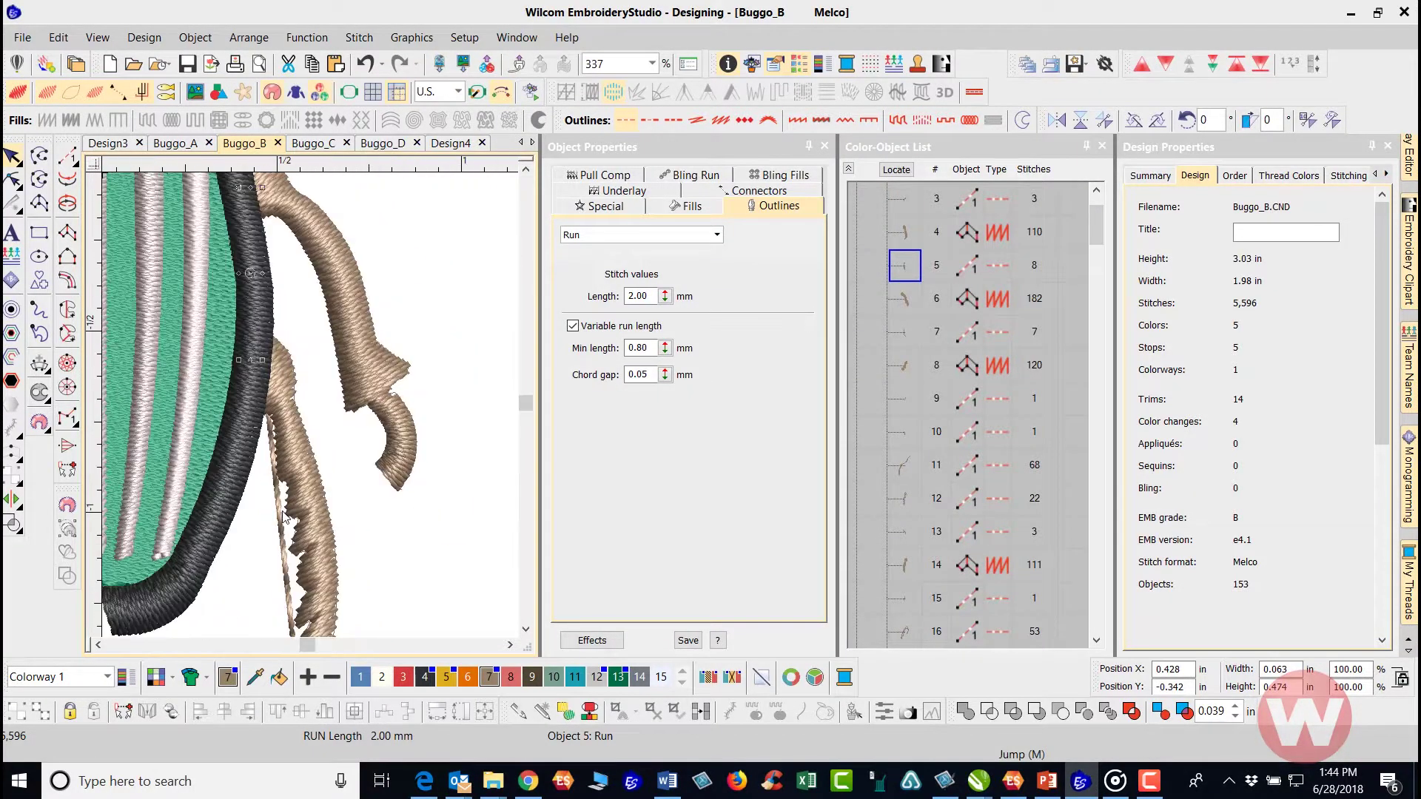
Try to reshape the right rear leg by moving the control point at its upper end, beneath the black outline.
scroll(285, 516, "up", 2)
left_click(378, 390)
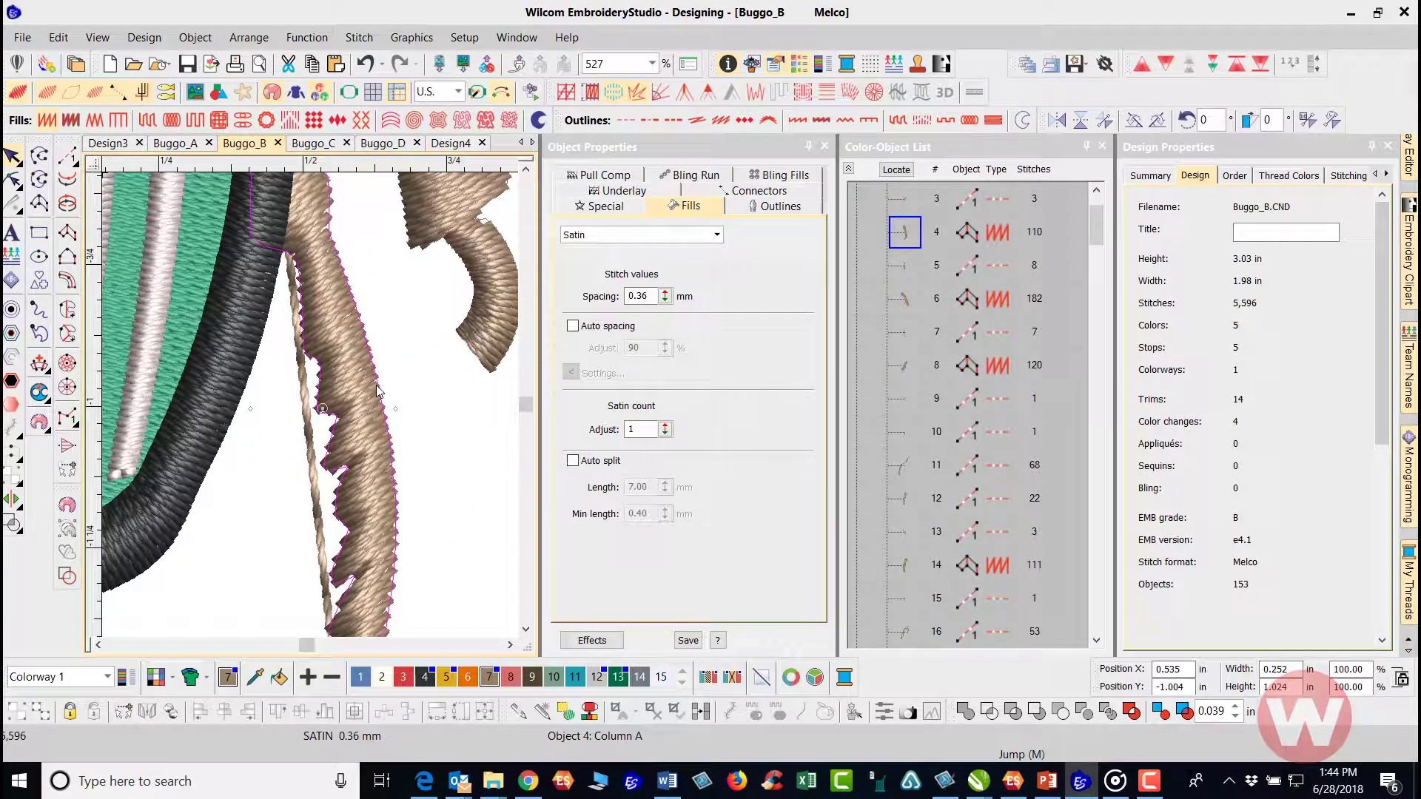
key("h")
scroll(322, 465, "down", 1)
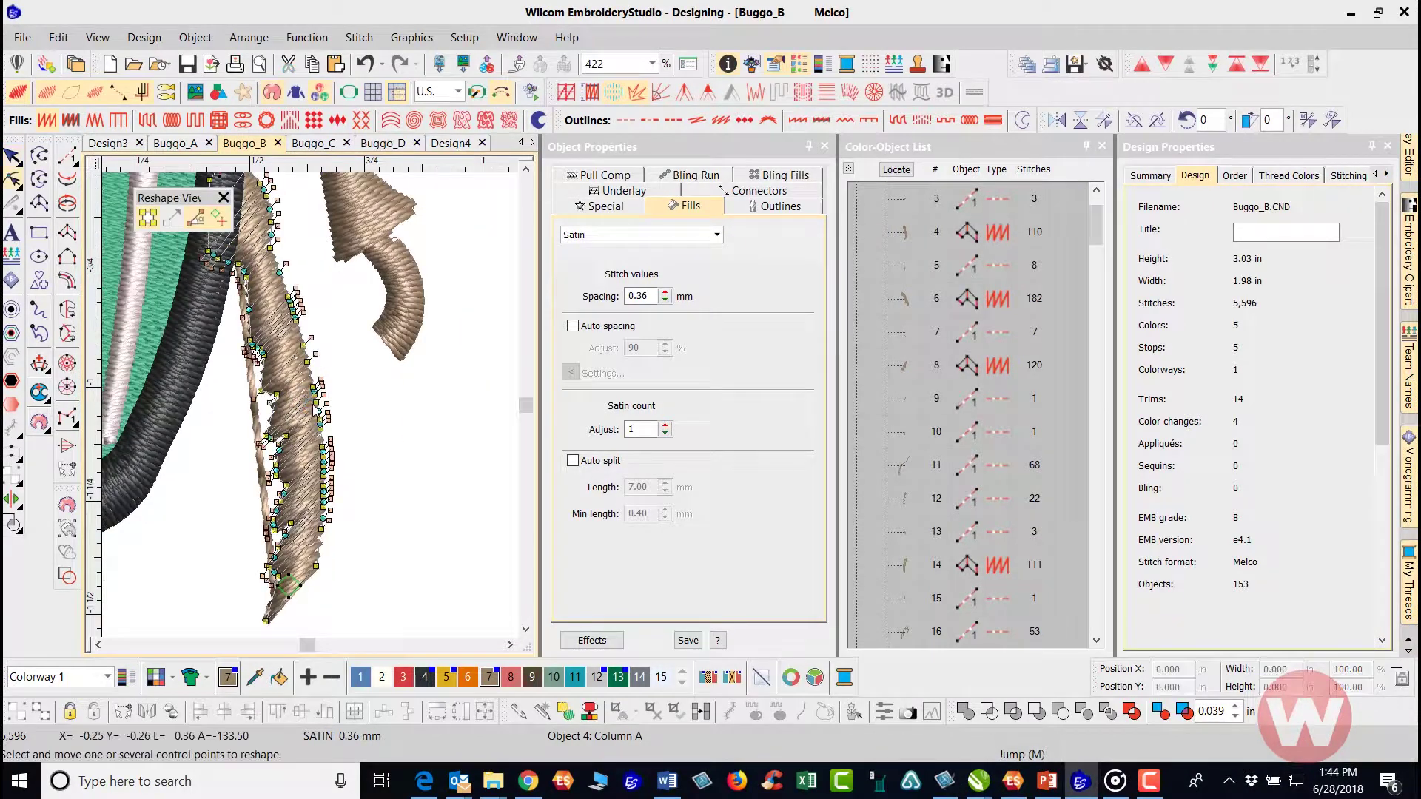
key("t")
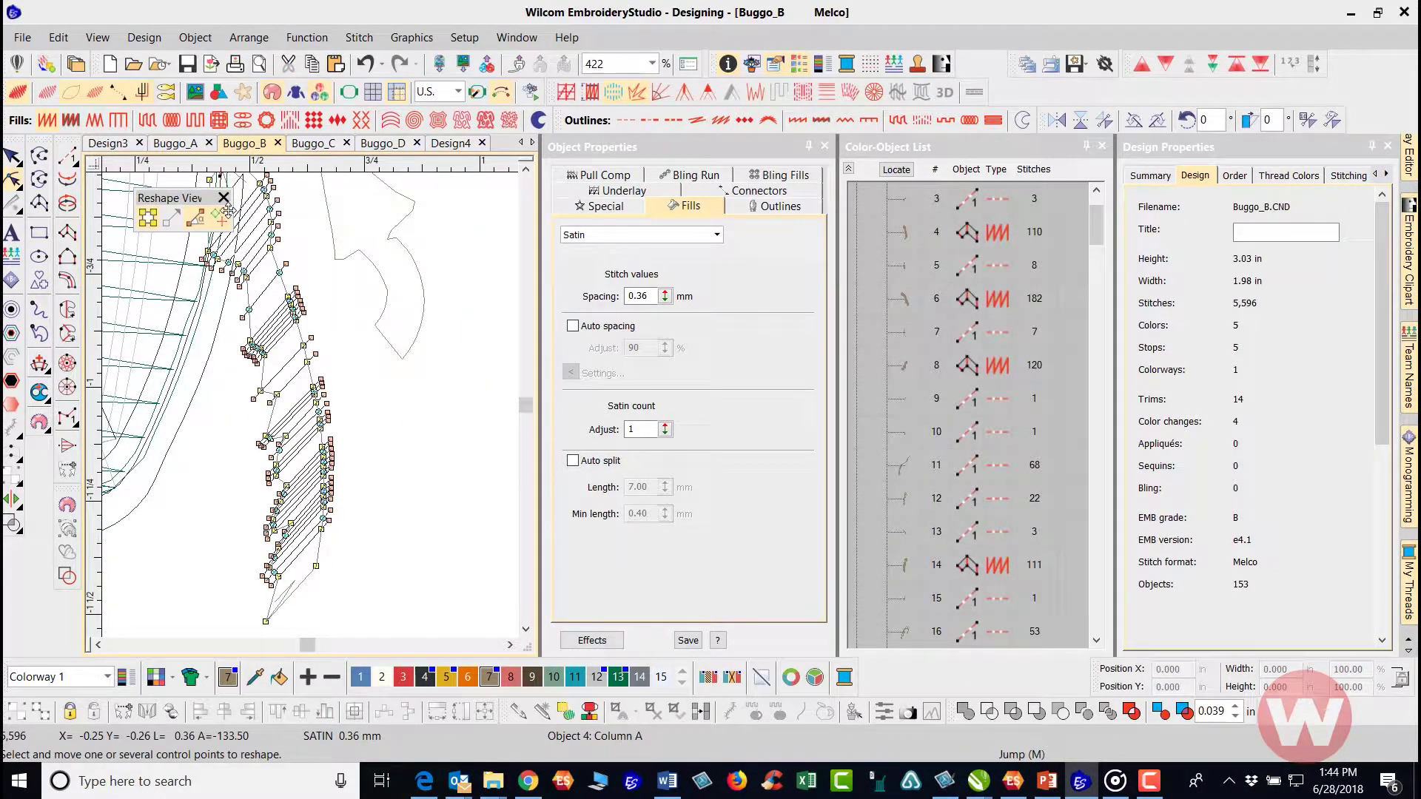
middle_click(272, 300)
left_click_drag(272, 282, 268, 274)
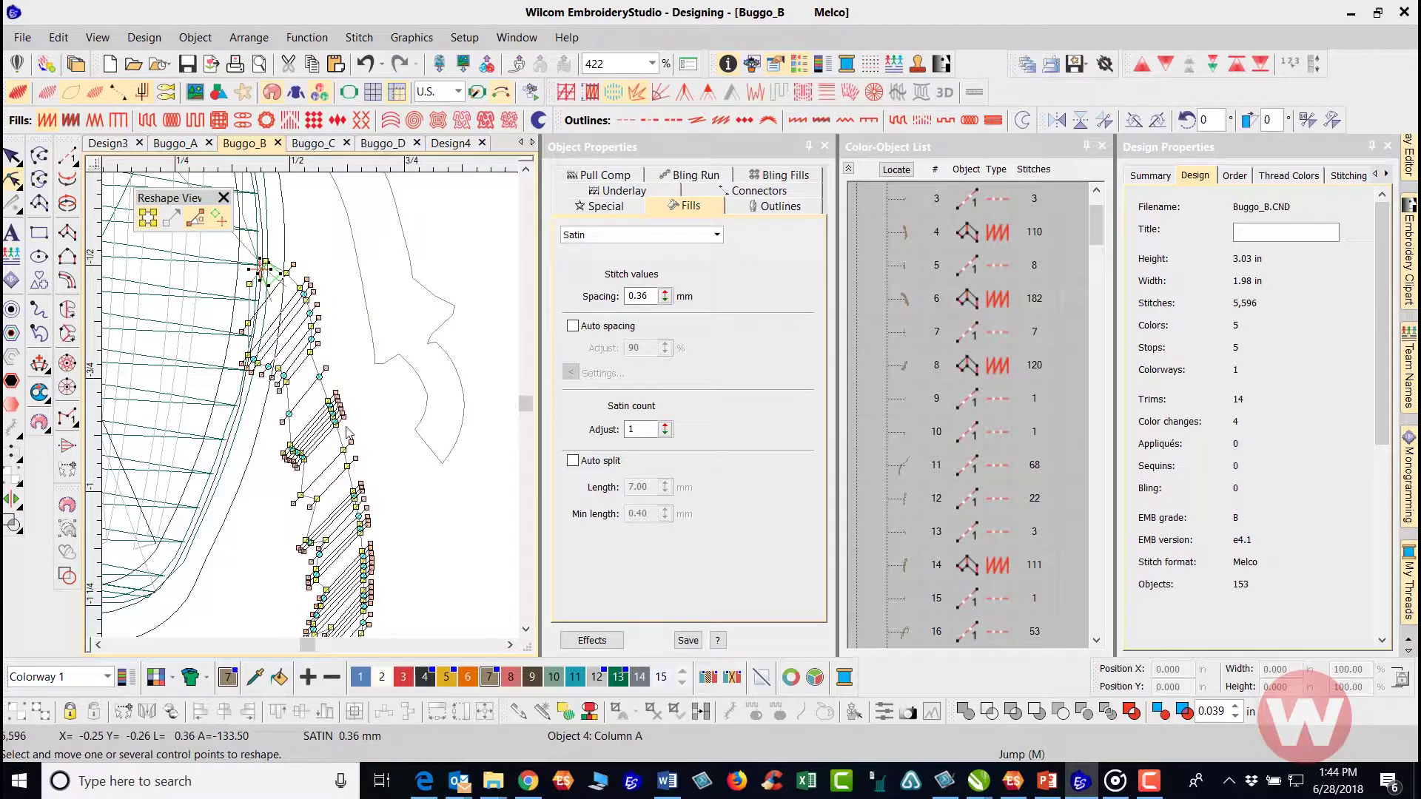
key("t")
scroll(258, 385, "down", 2)
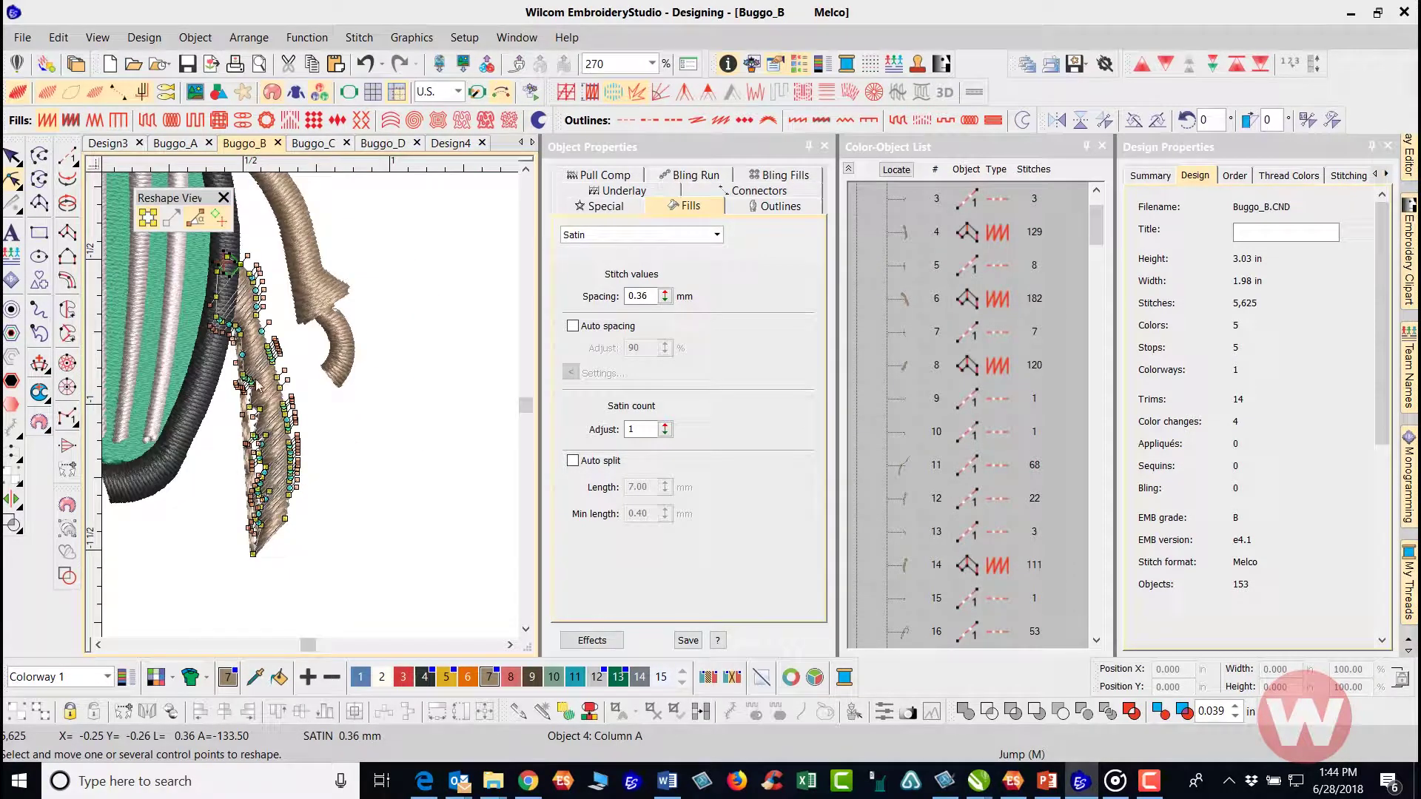
left_click(13, 158)
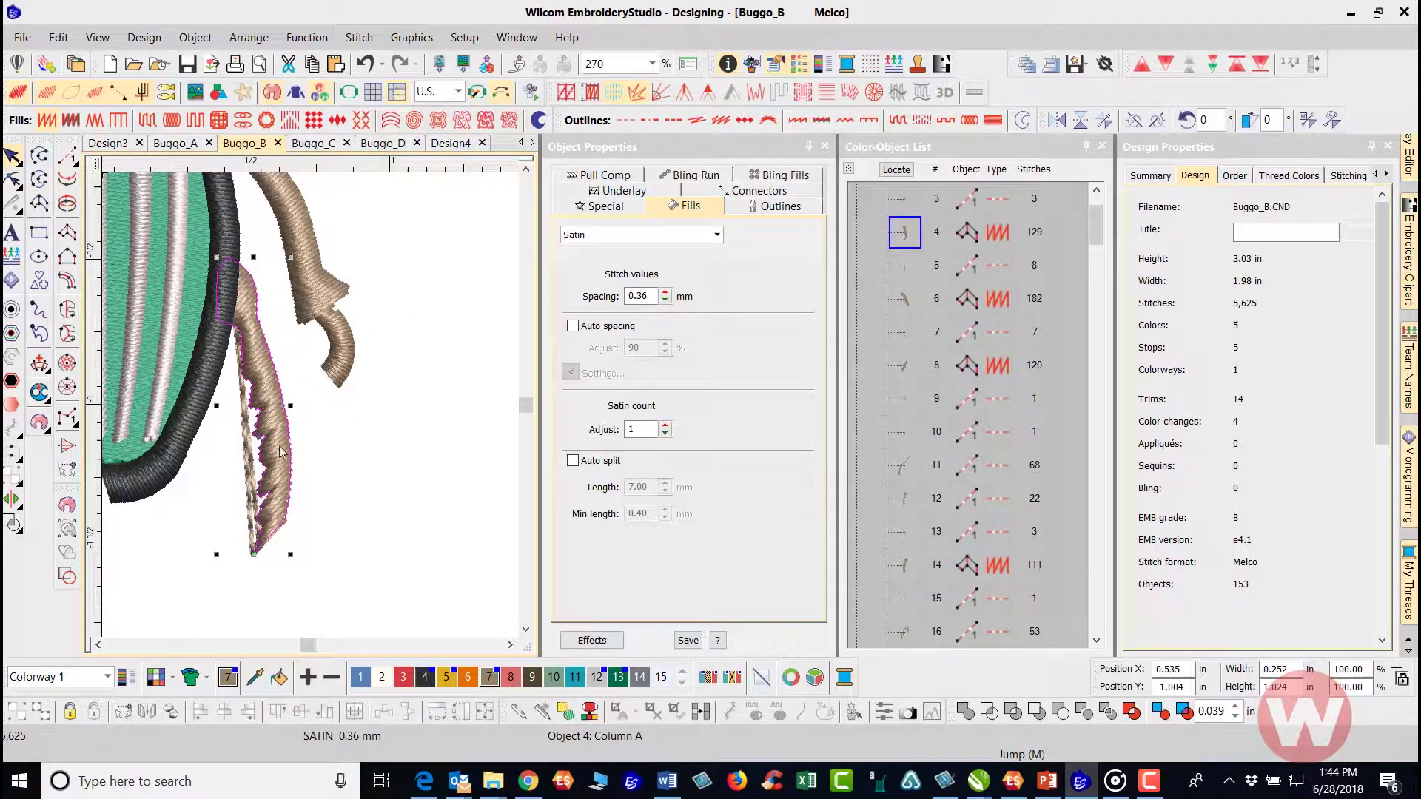
Undo the last reshape of the right rear leg.
left_click(366, 64)
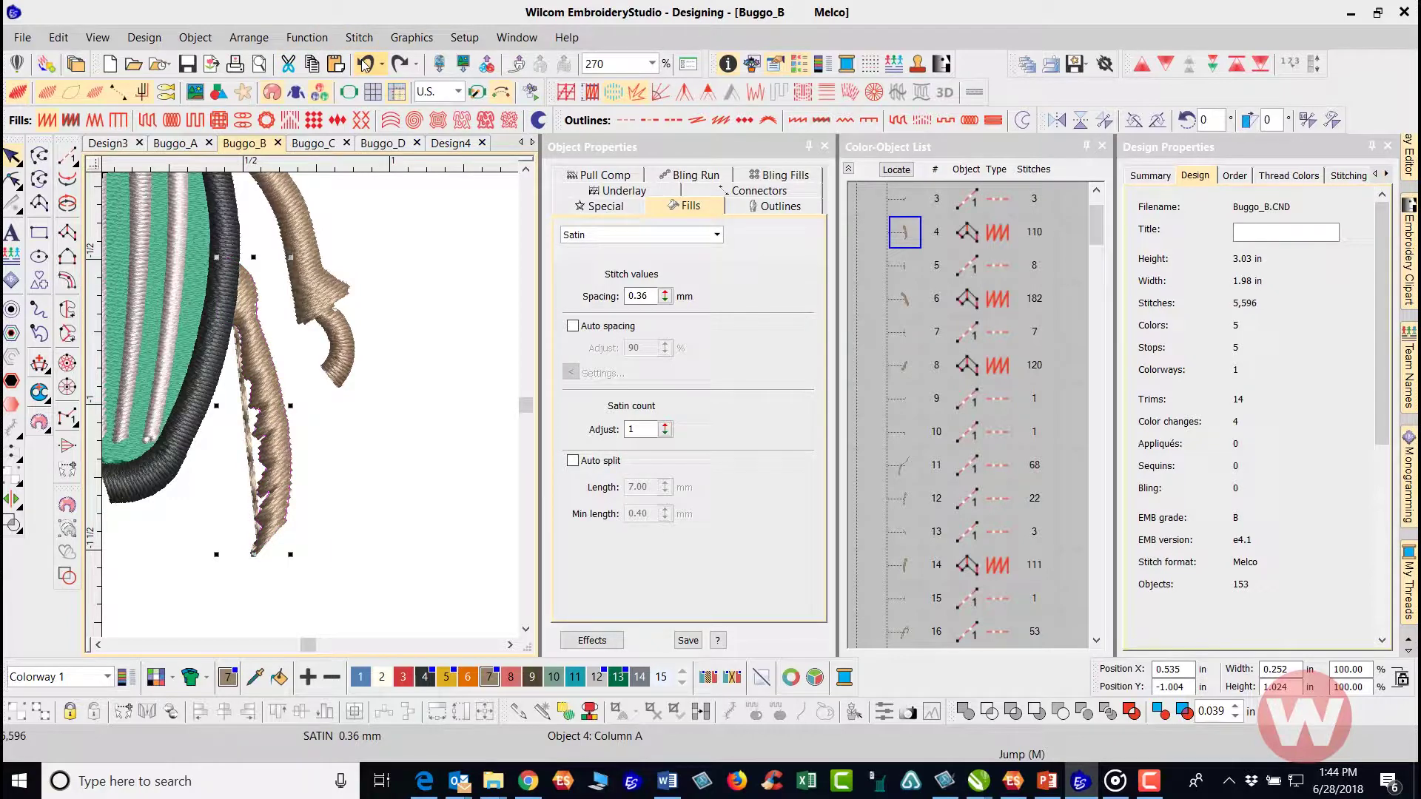
left_click(366, 64)
left_click(400, 63)
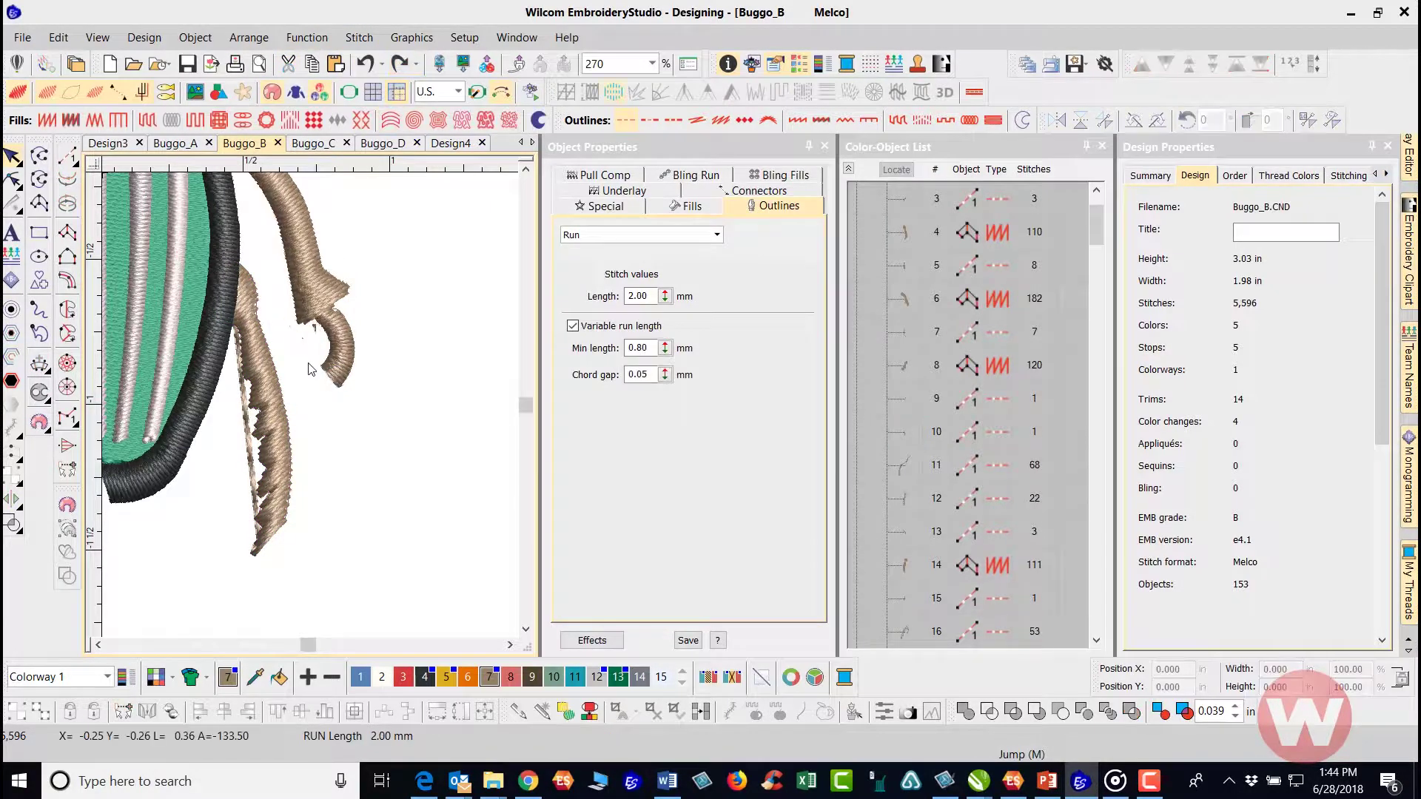
left_click(293, 404)
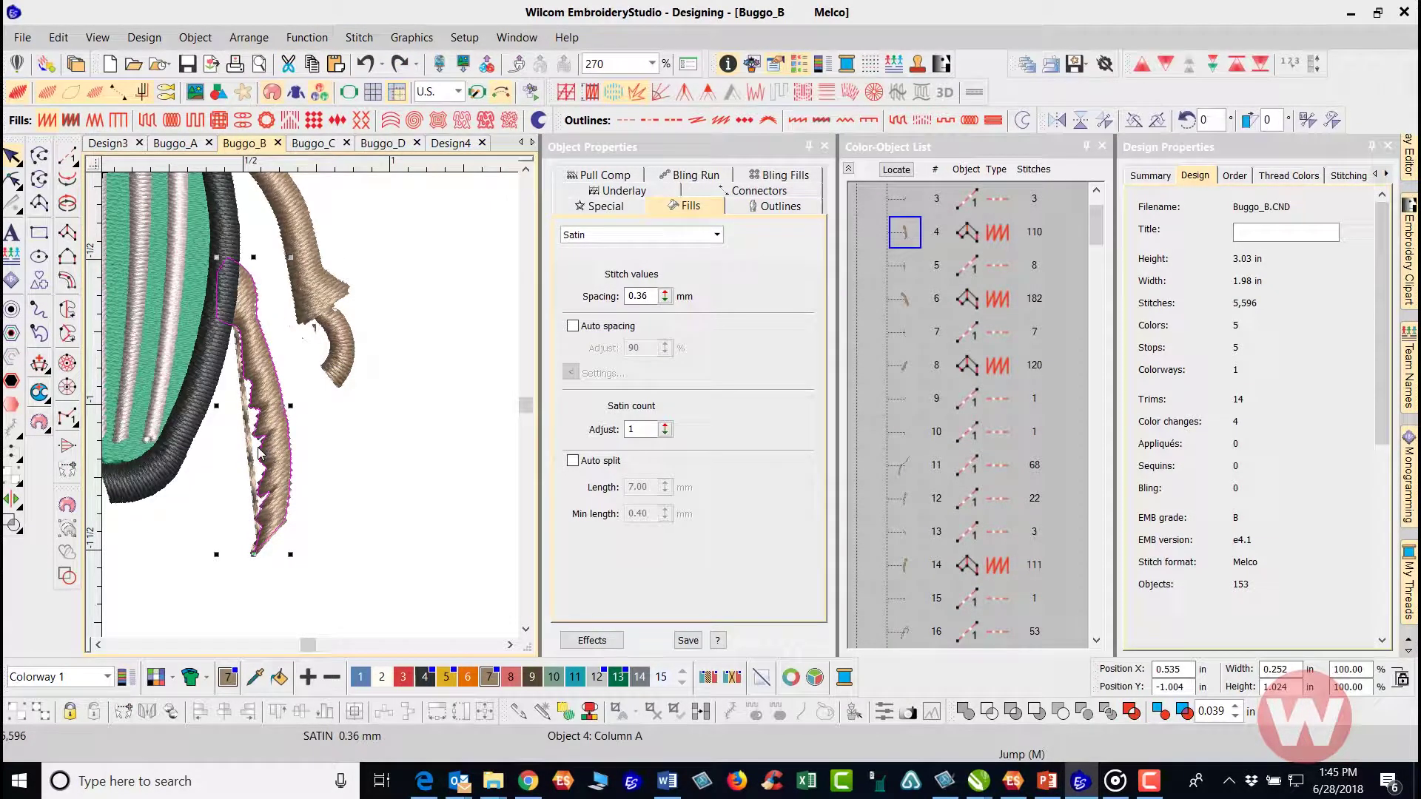
key("h")
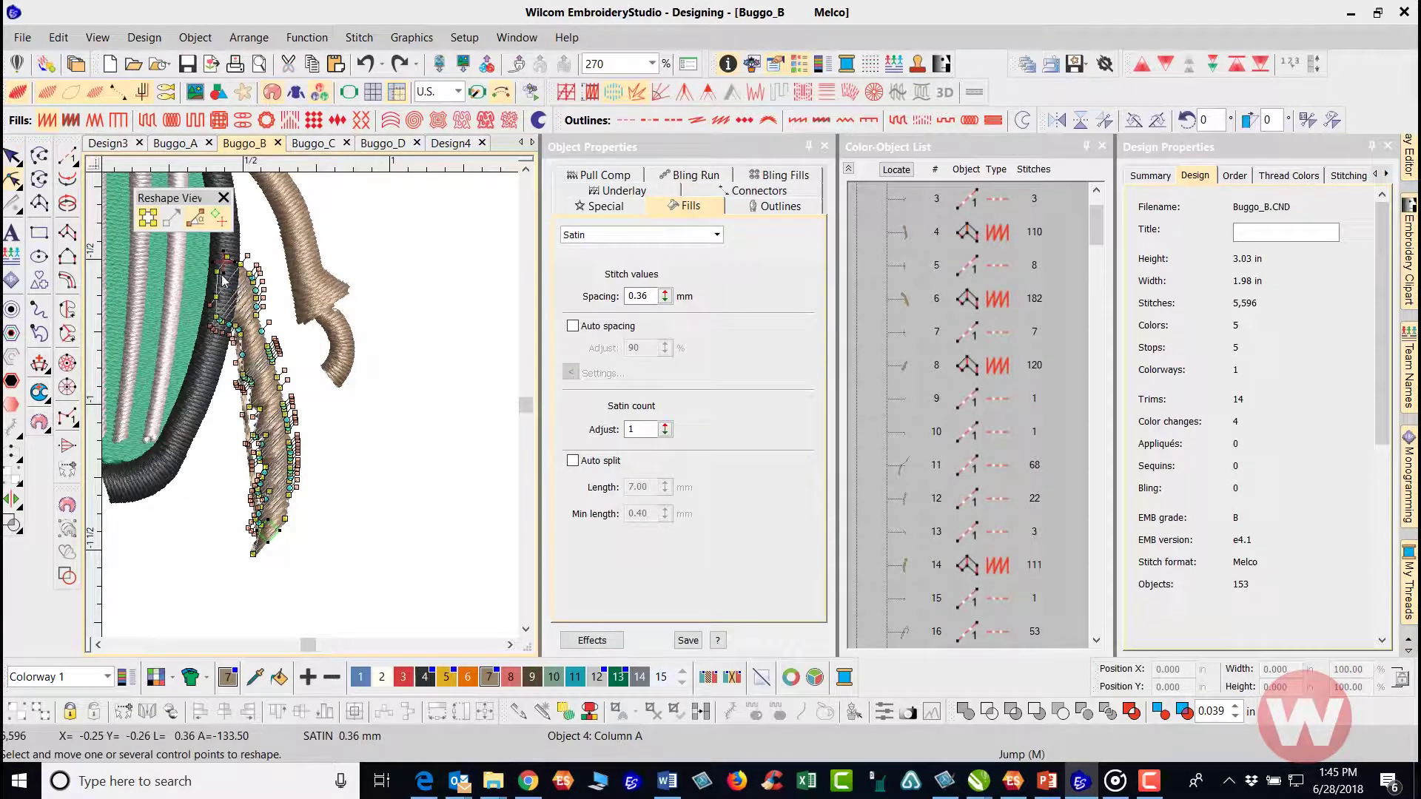
key("Tab")
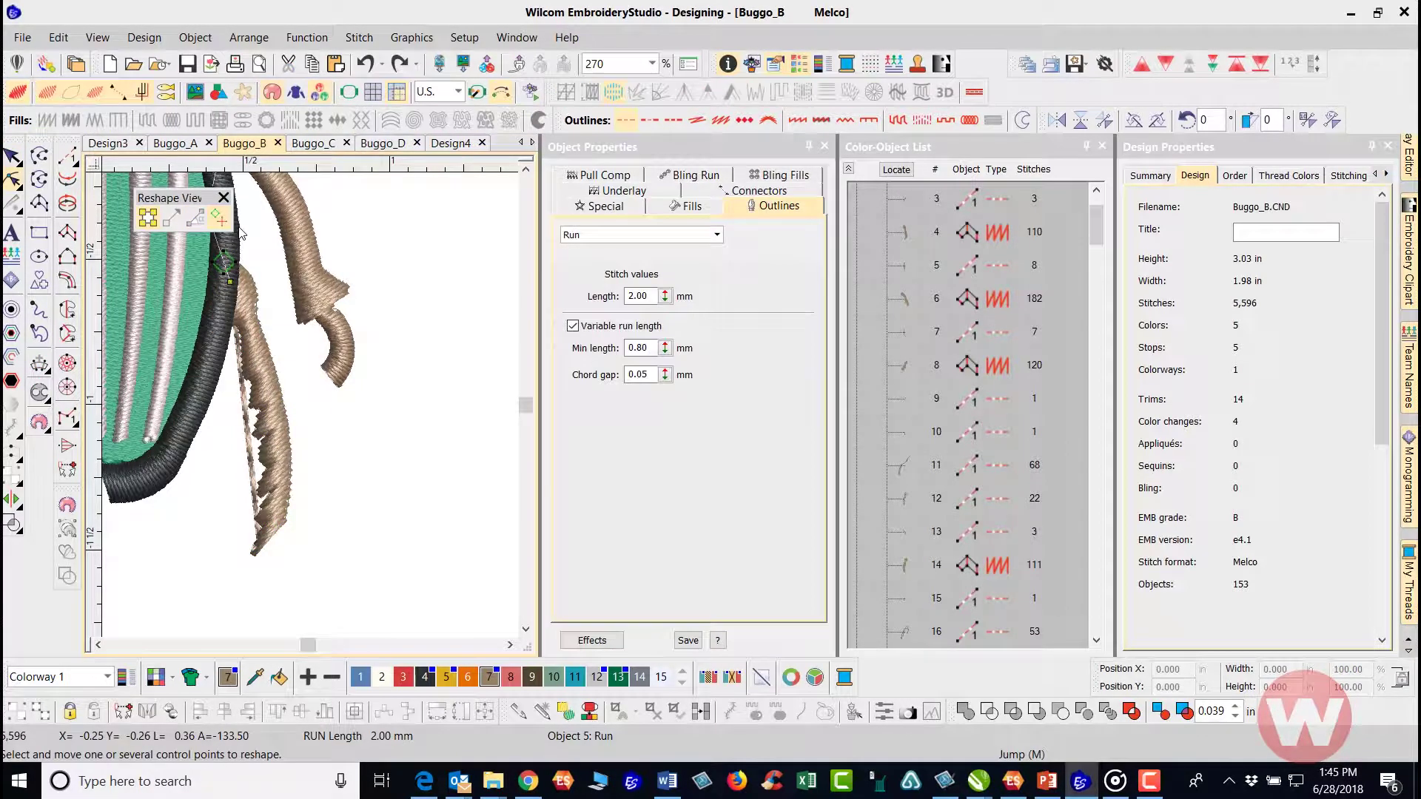
key("Escape")
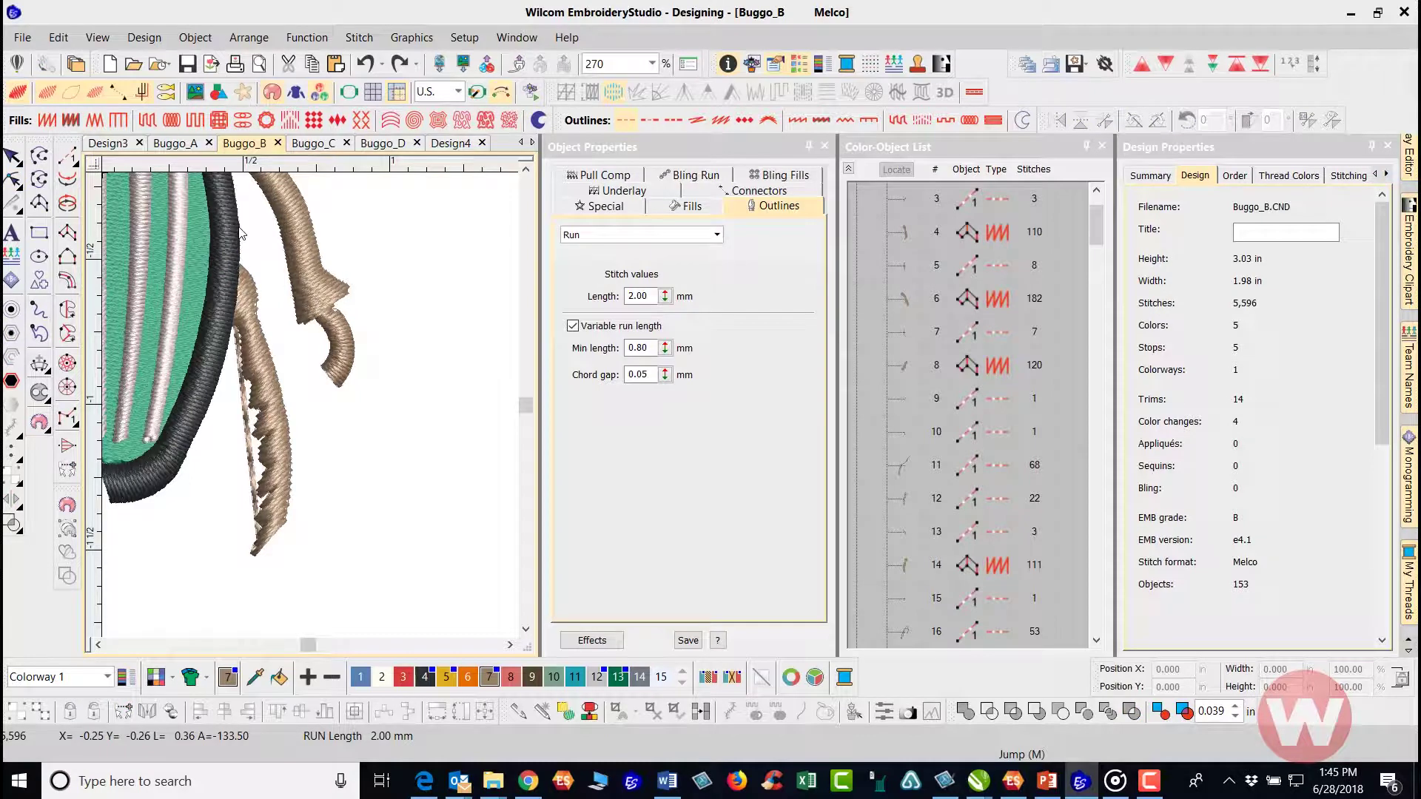
Move the right rear leg away from the body and delete the short run object 3 hidden beneath its tip.
left_click(261, 344)
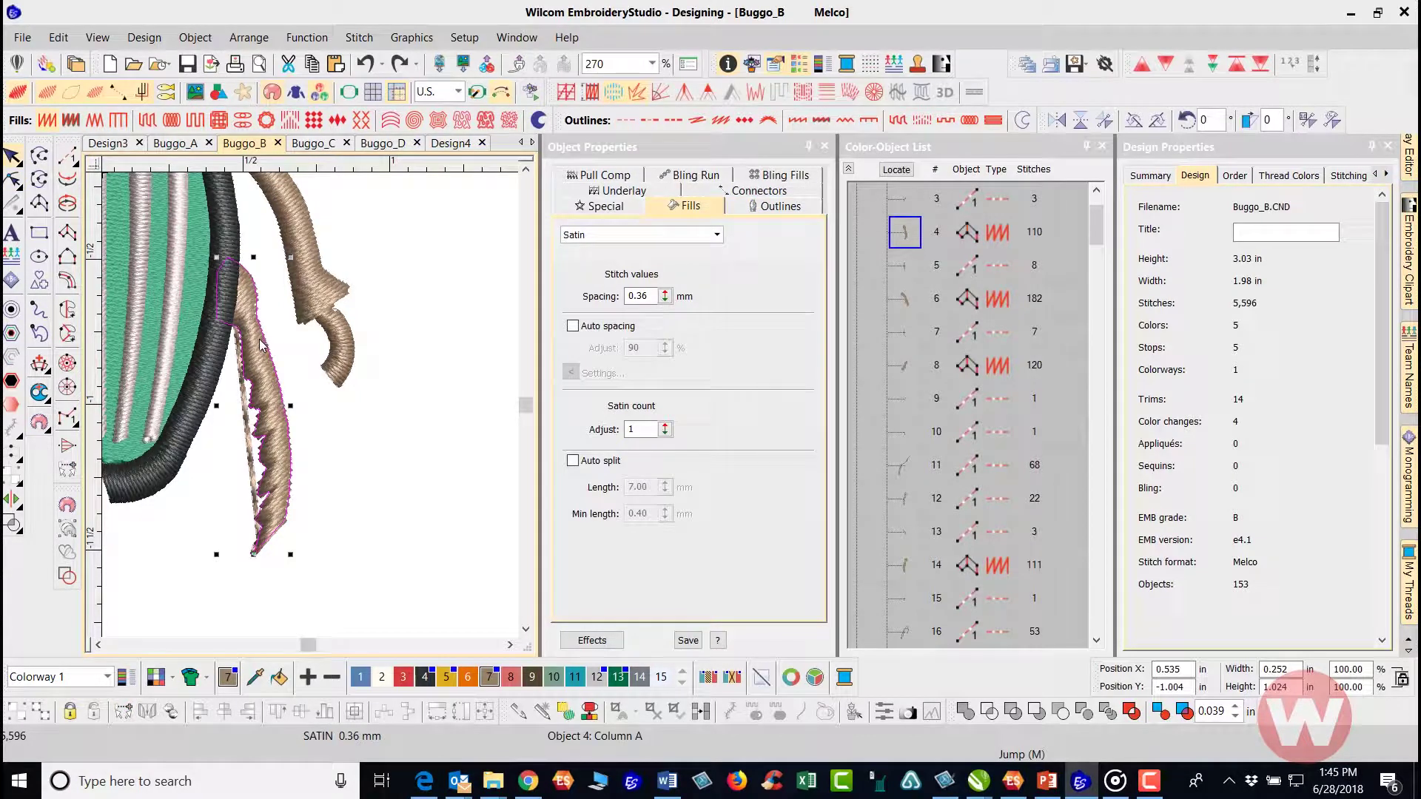
left_click_drag(263, 364, 436, 376)
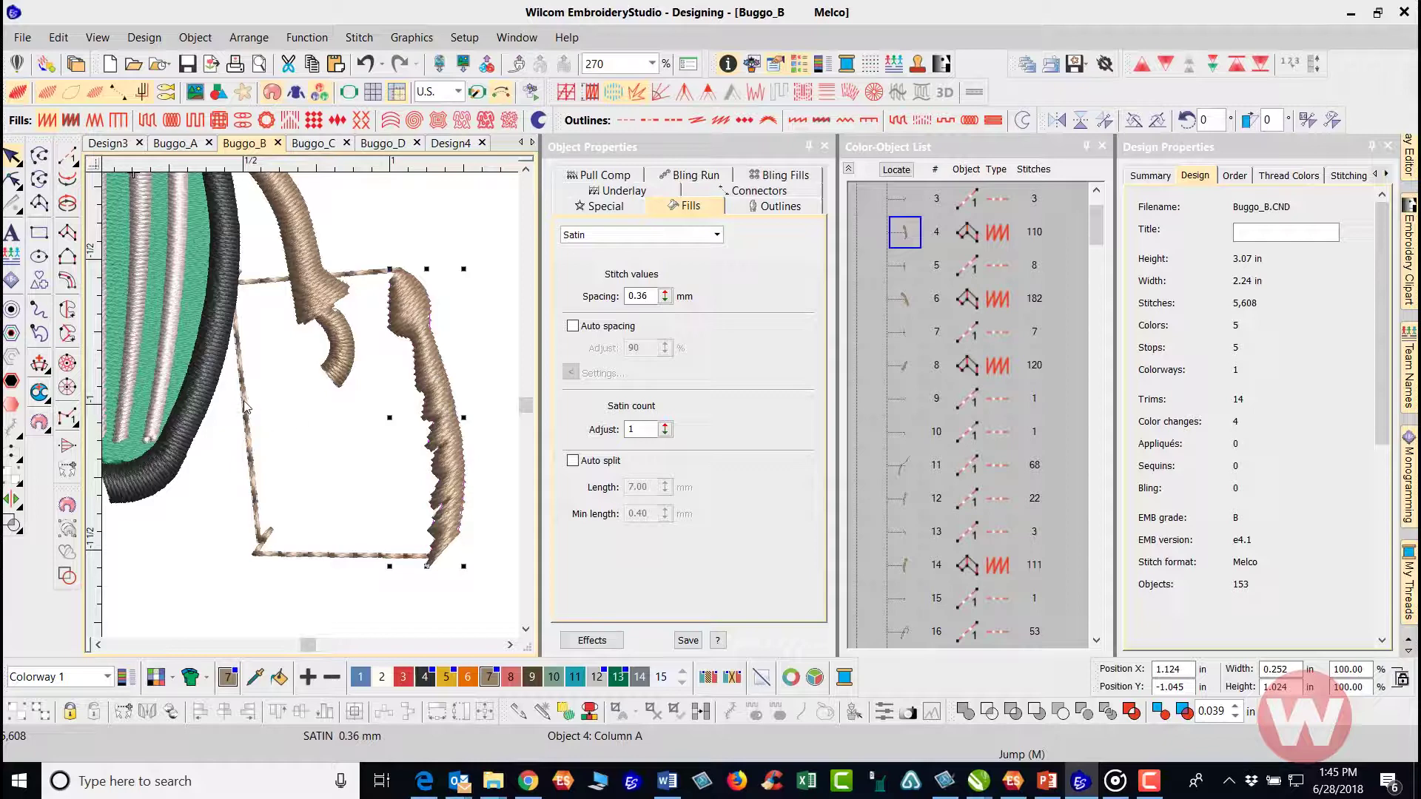
key("Escape")
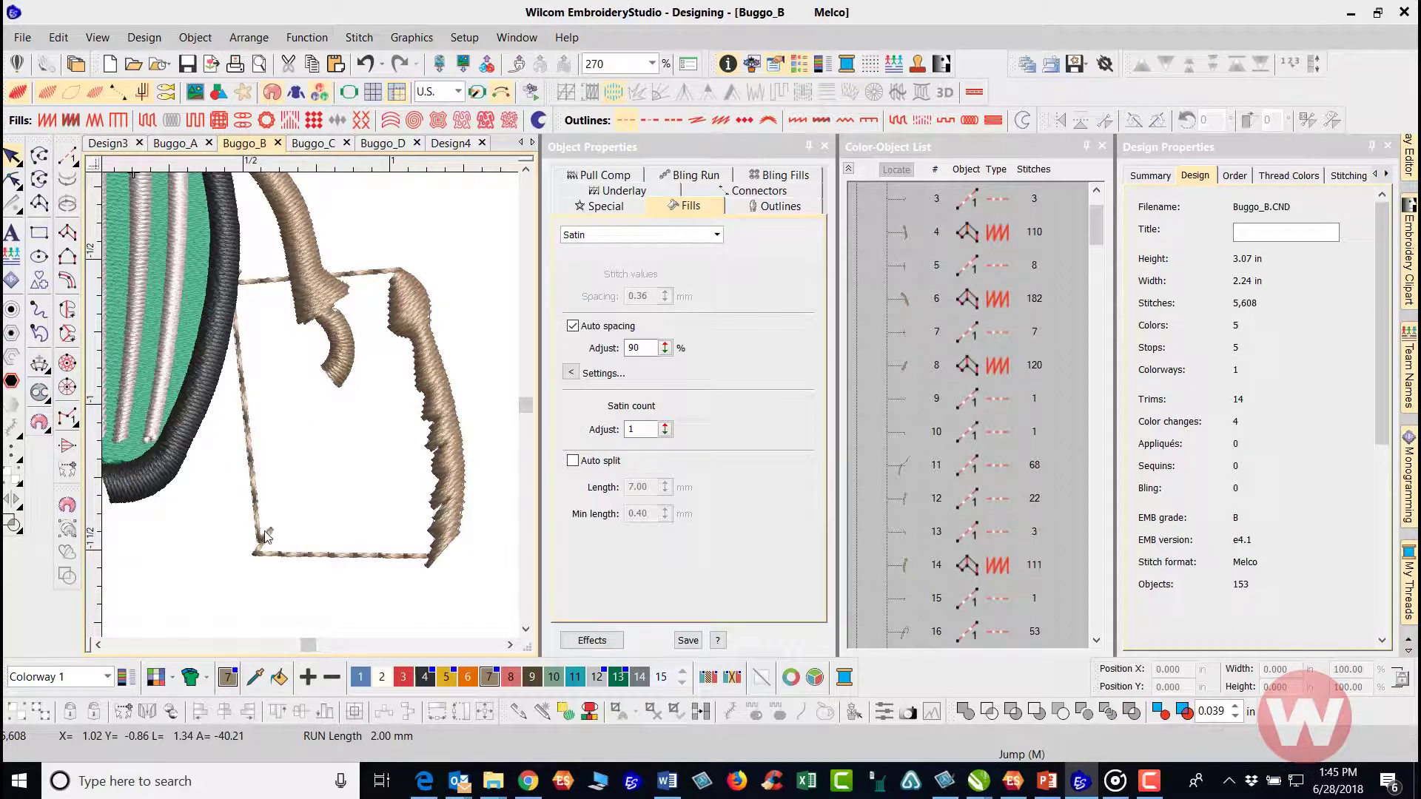
left_click(268, 535)
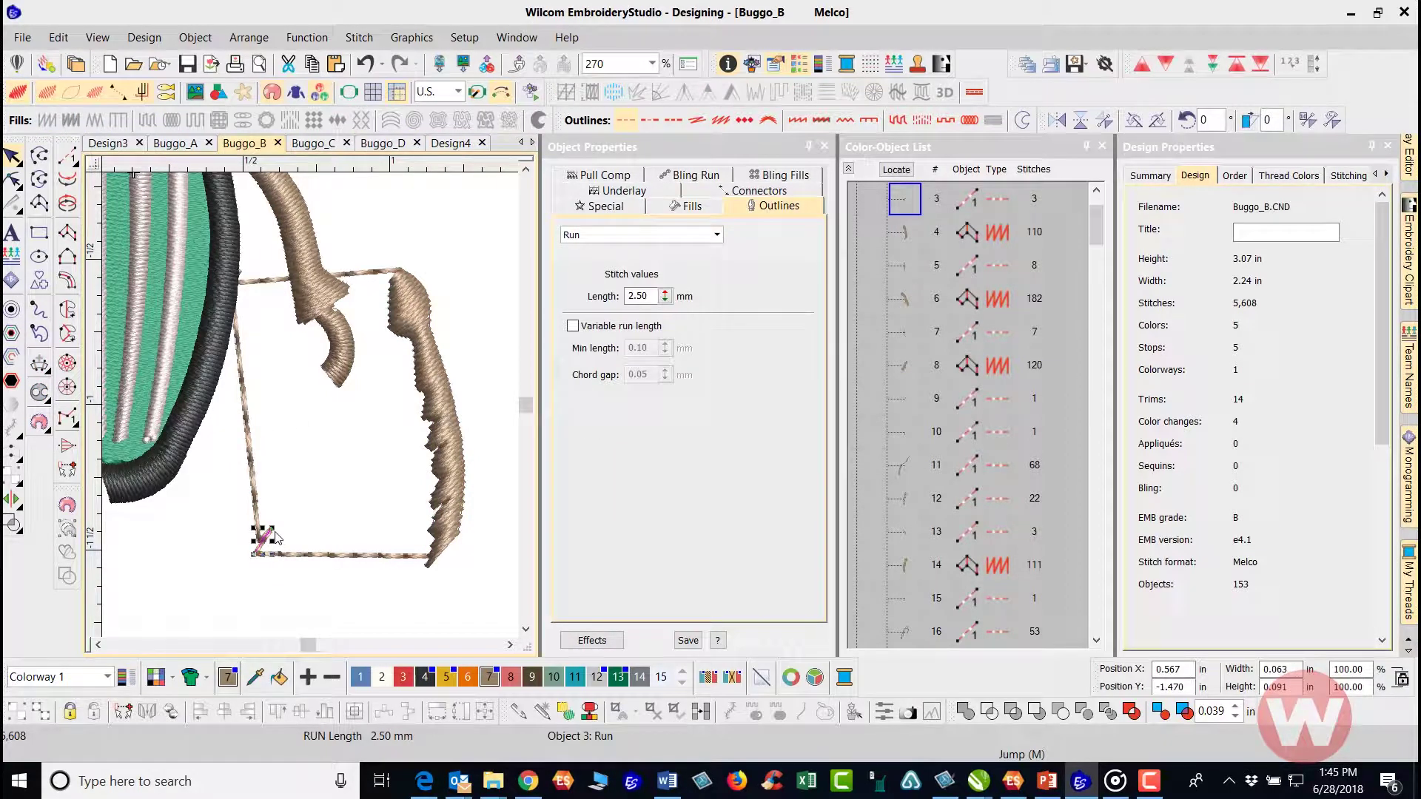
key("Delete")
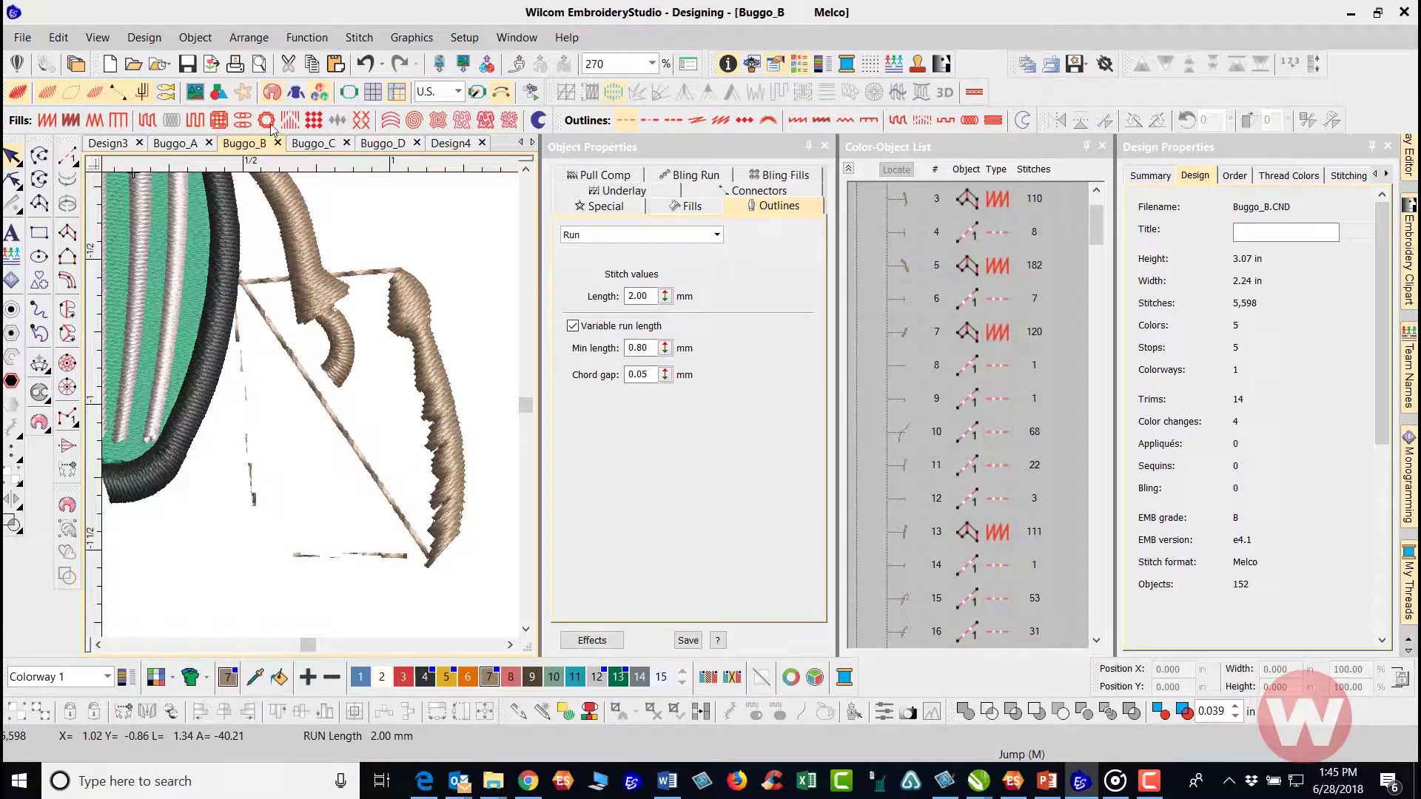
Move the right rear leg back into its place against the beetle's body and deselect it.
left_click(426, 367)
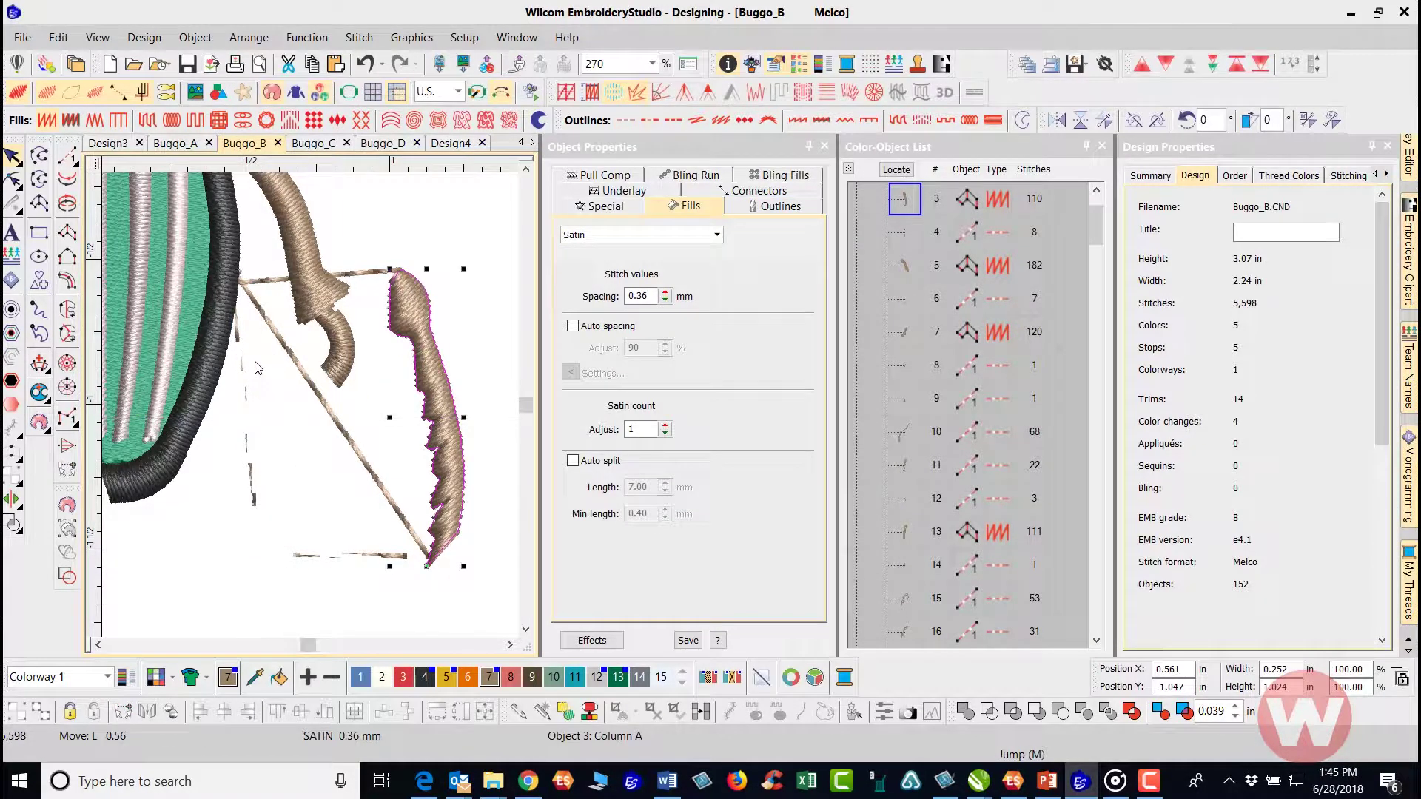
left_click_drag(255, 362, 252, 360)
left_click(444, 314)
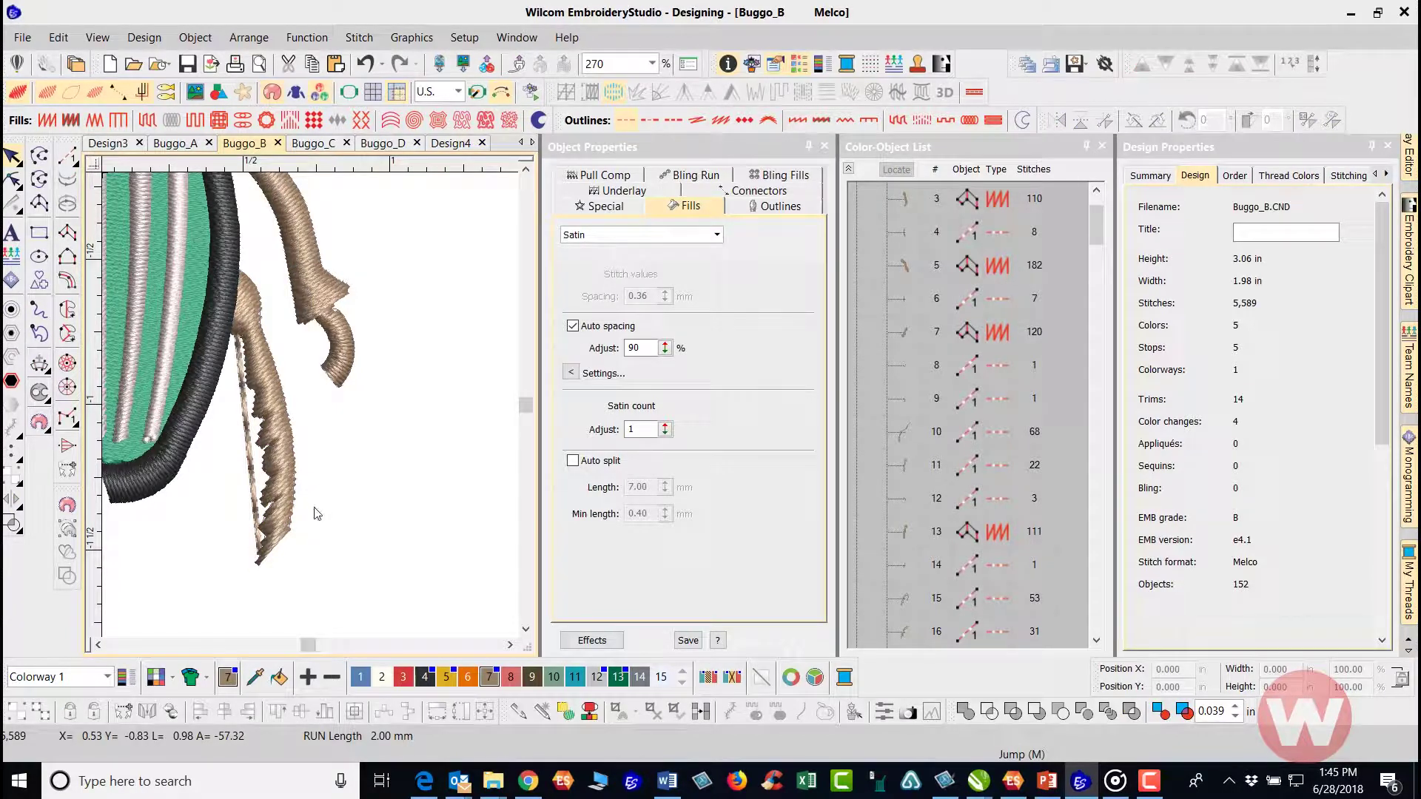
Try to hide the right rear leg's travel run by moving a control point near the tip, and undo the change.
left_click(287, 522)
left_click(12, 180)
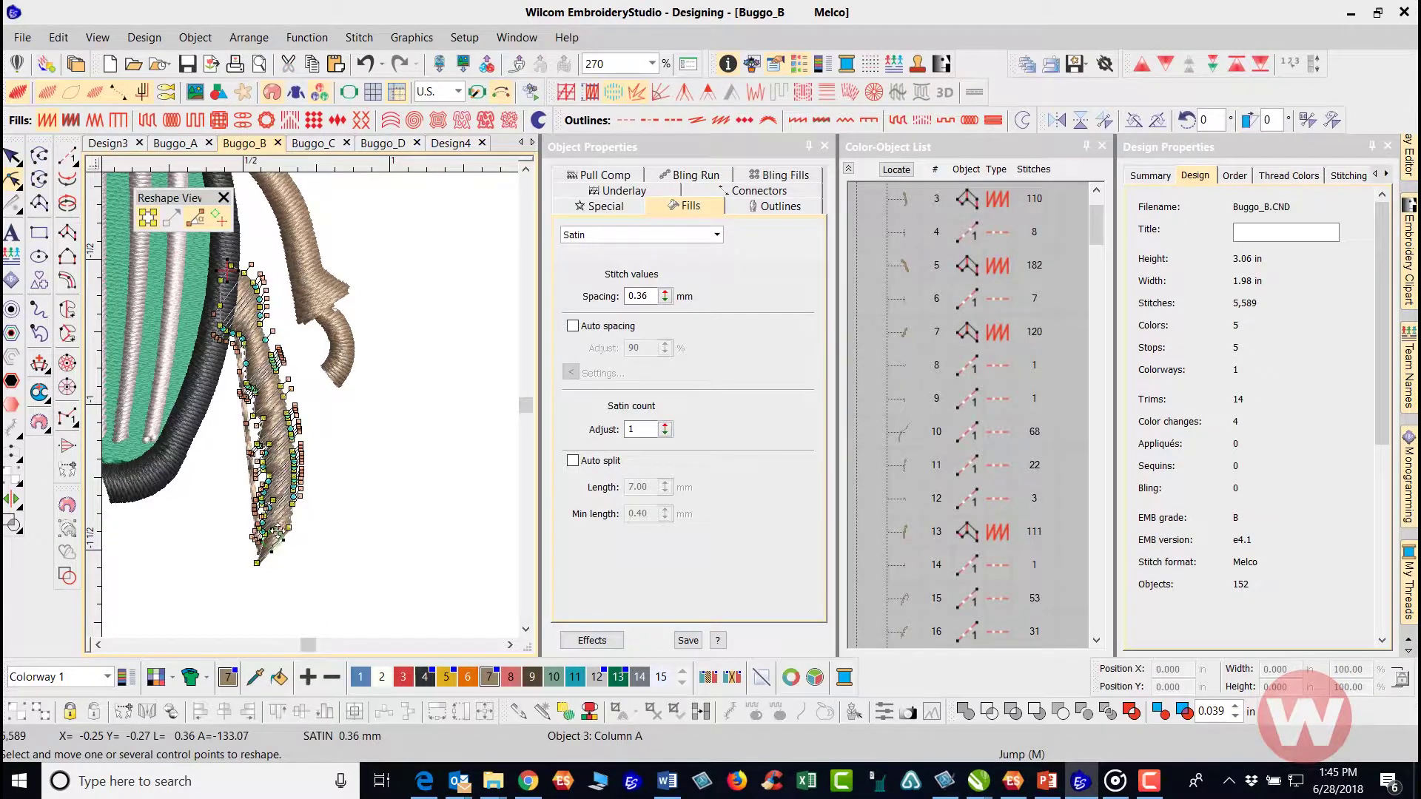
left_click(247, 444)
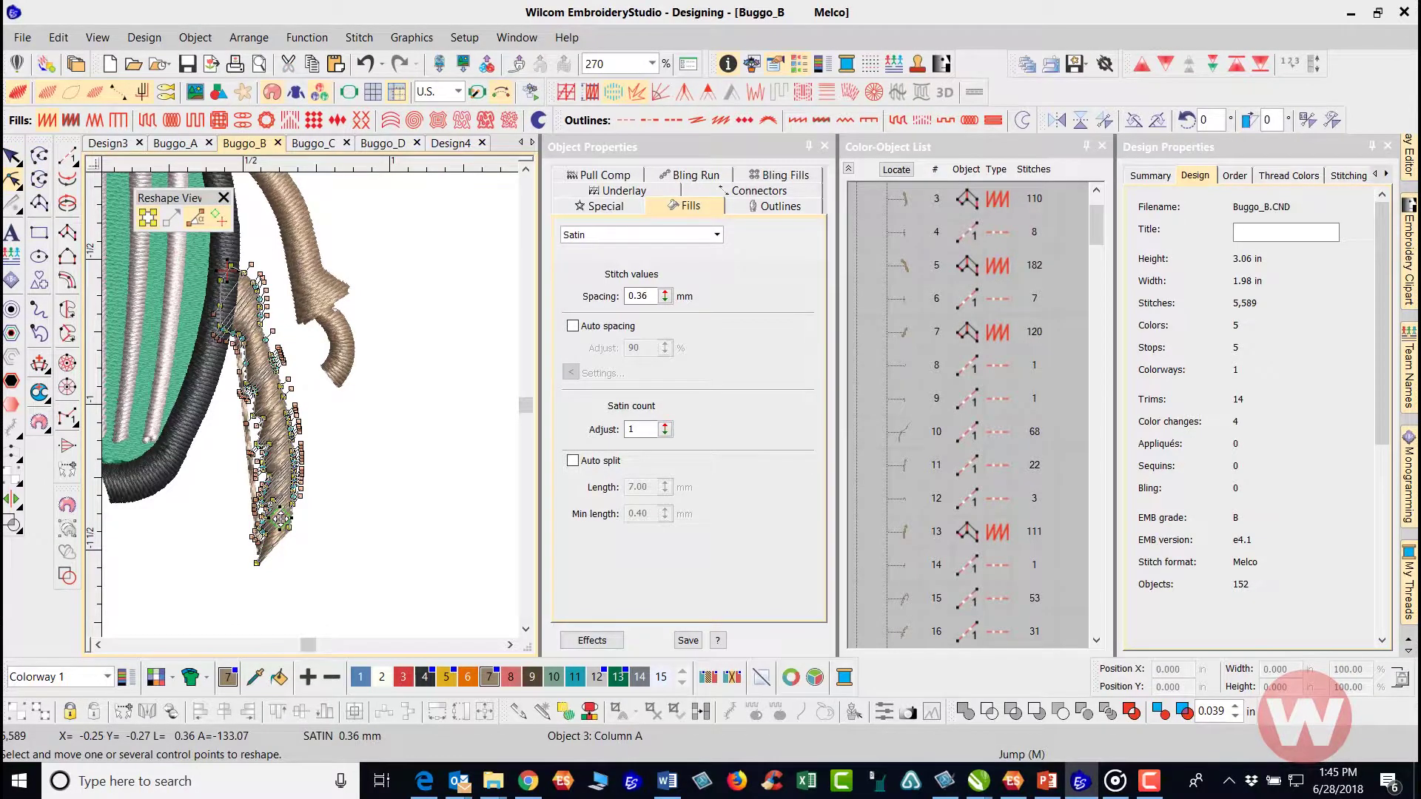
left_click(12, 156)
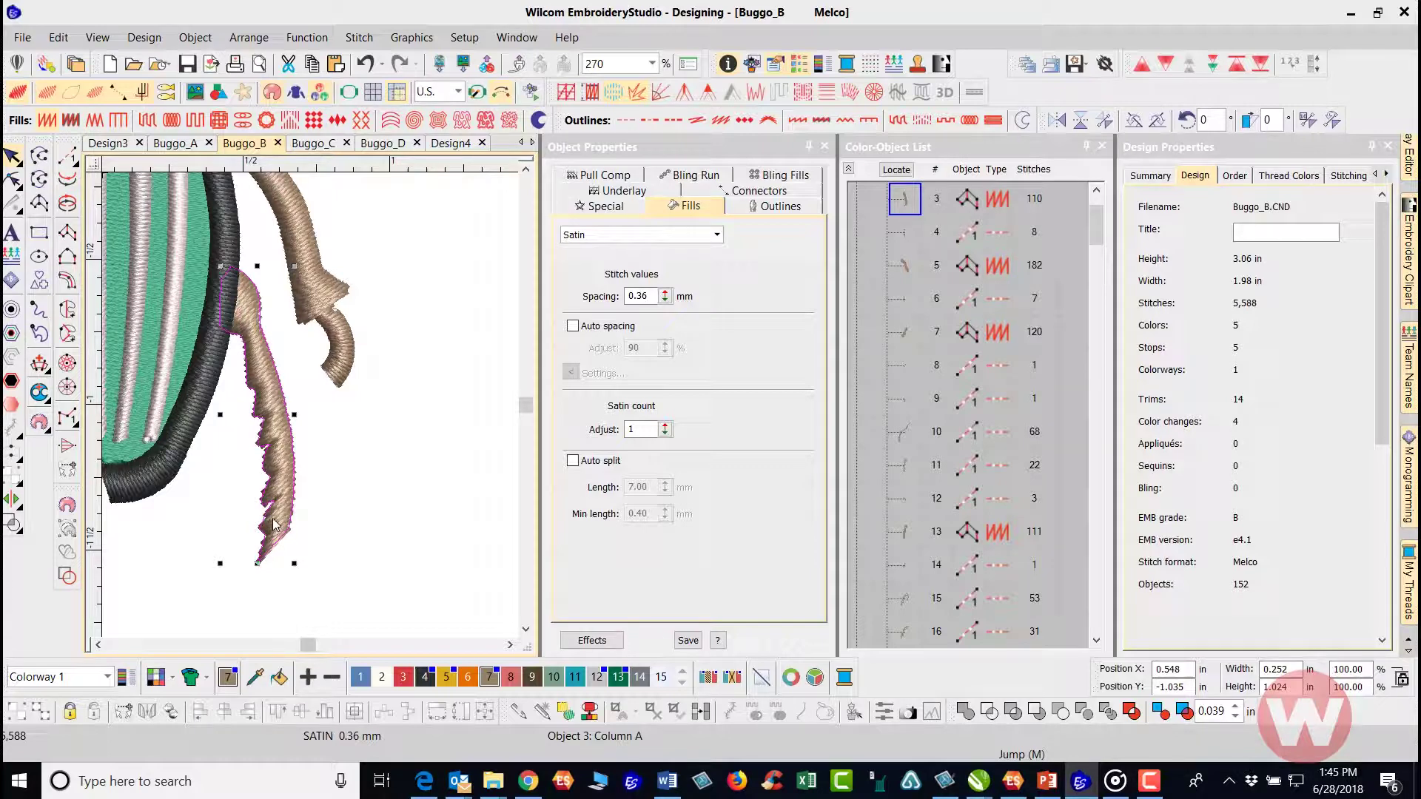
left_click(365, 63)
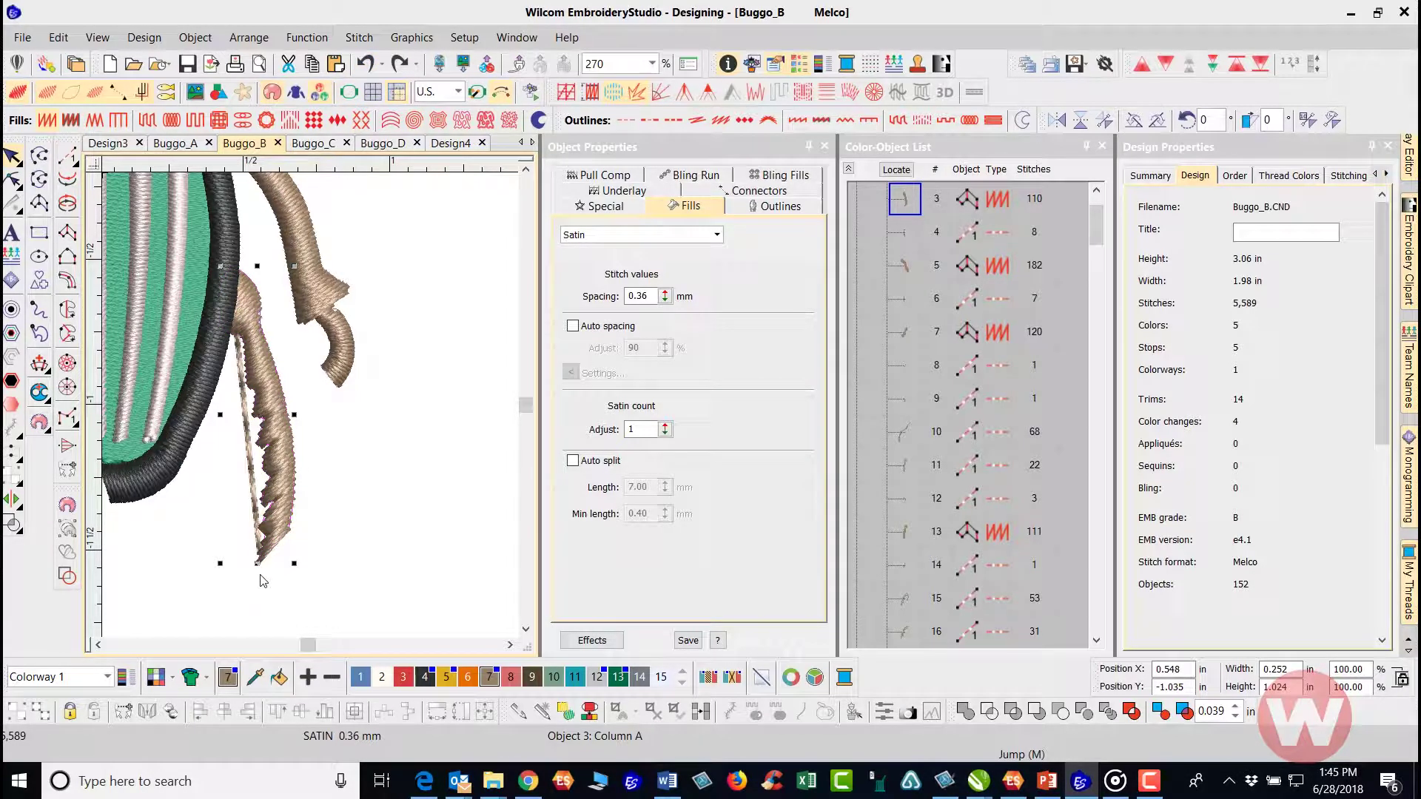
Reshape the right rear leg by moving the control point near its tip slightly up the leg, and finish reshaping.
key("h")
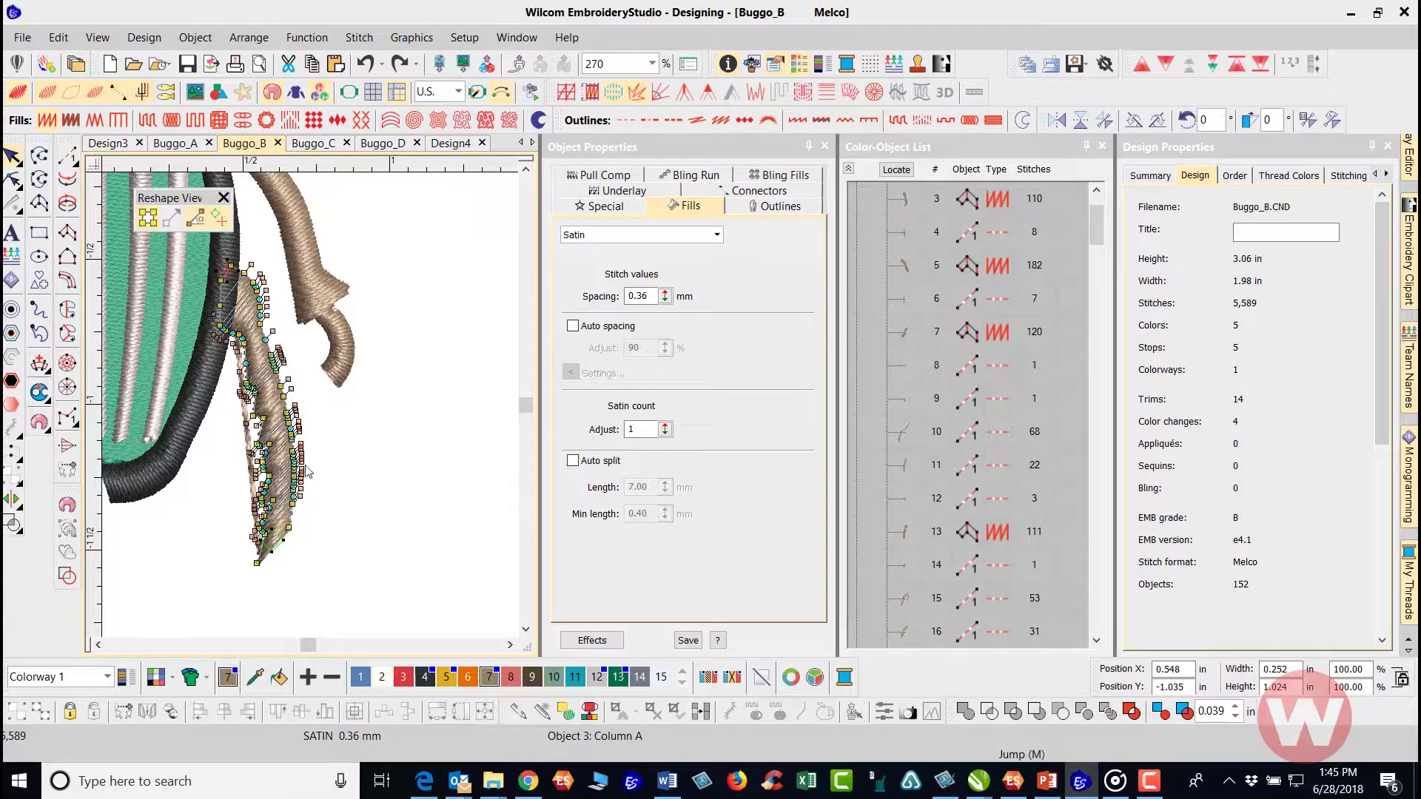
left_click_drag(278, 535, 279, 523)
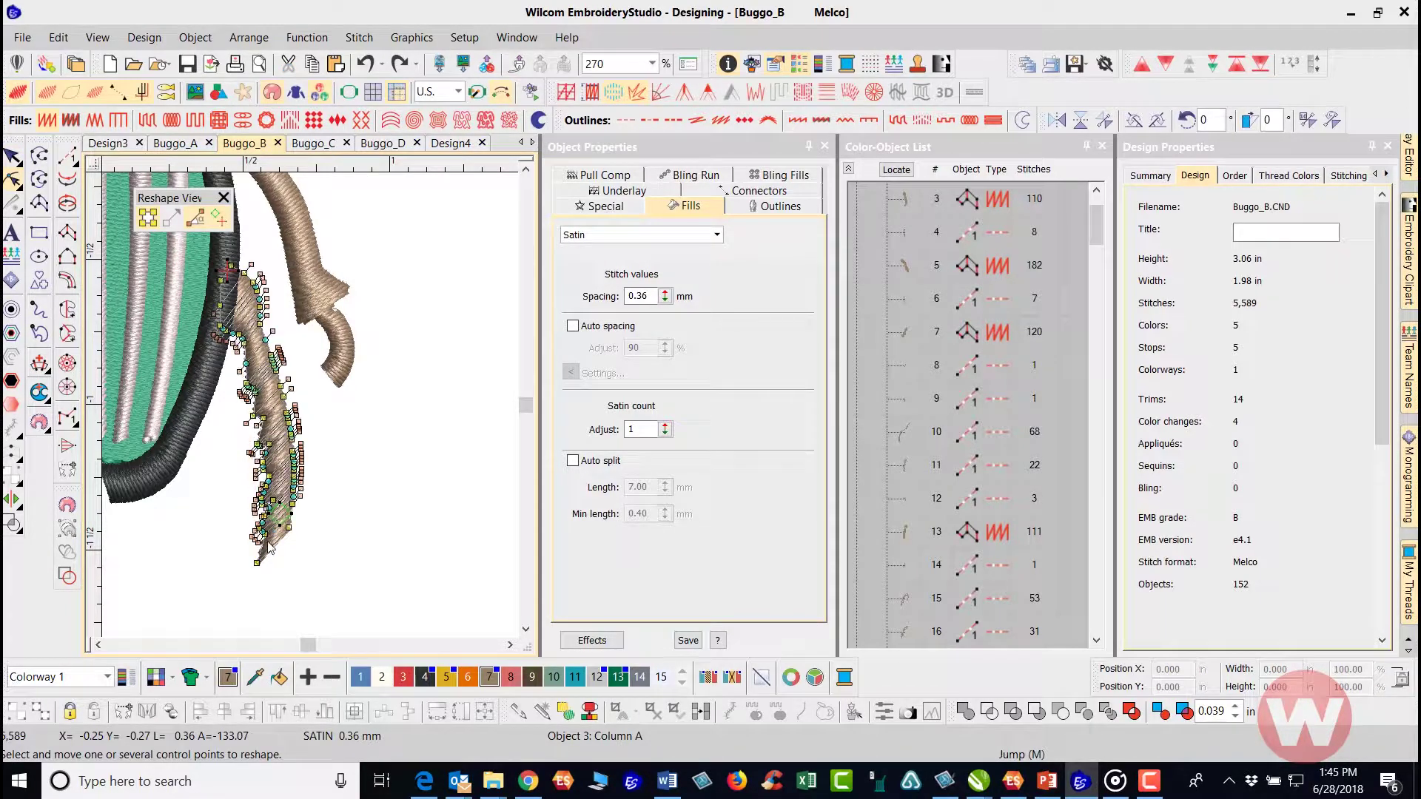
left_click(12, 156)
left_click(447, 296)
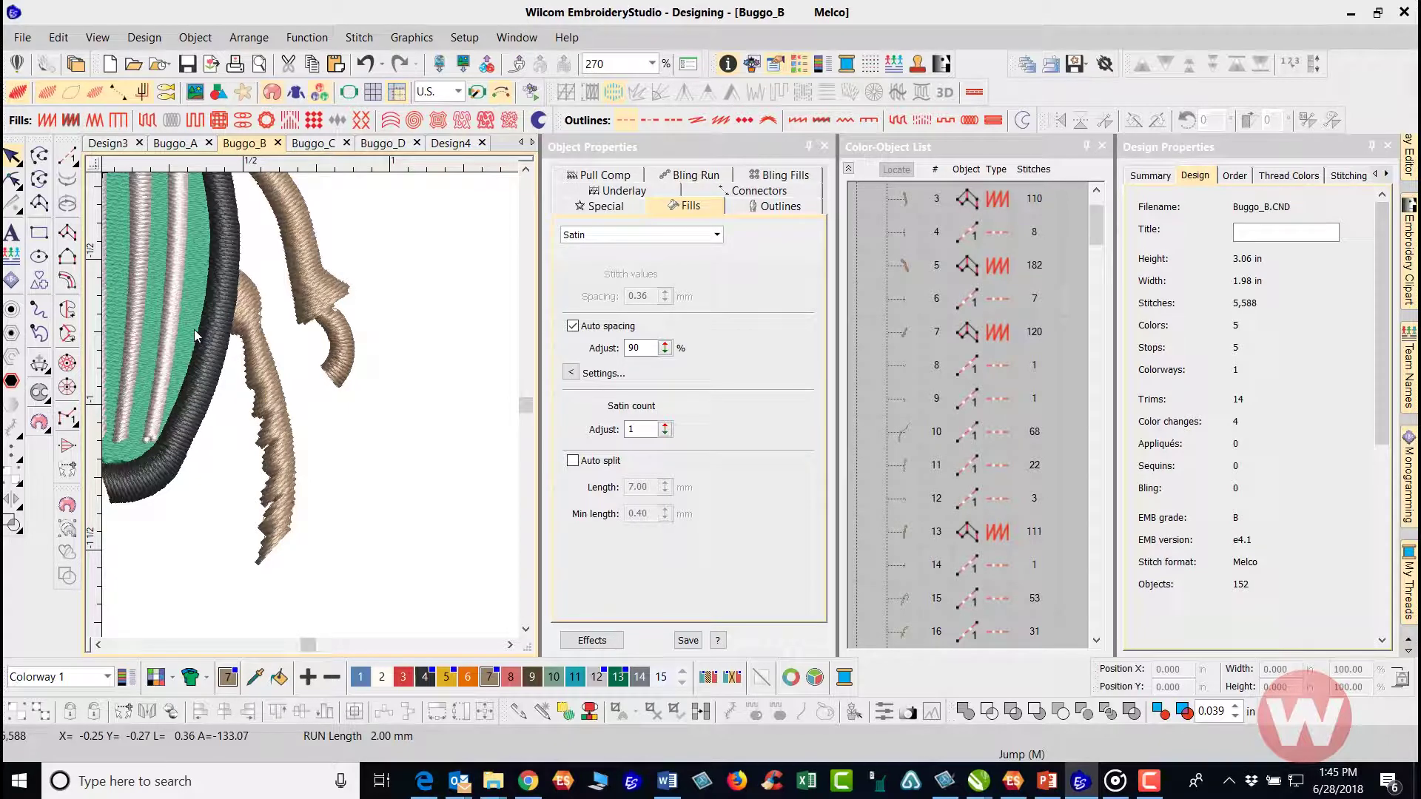
scroll(201, 312, "down", 3)
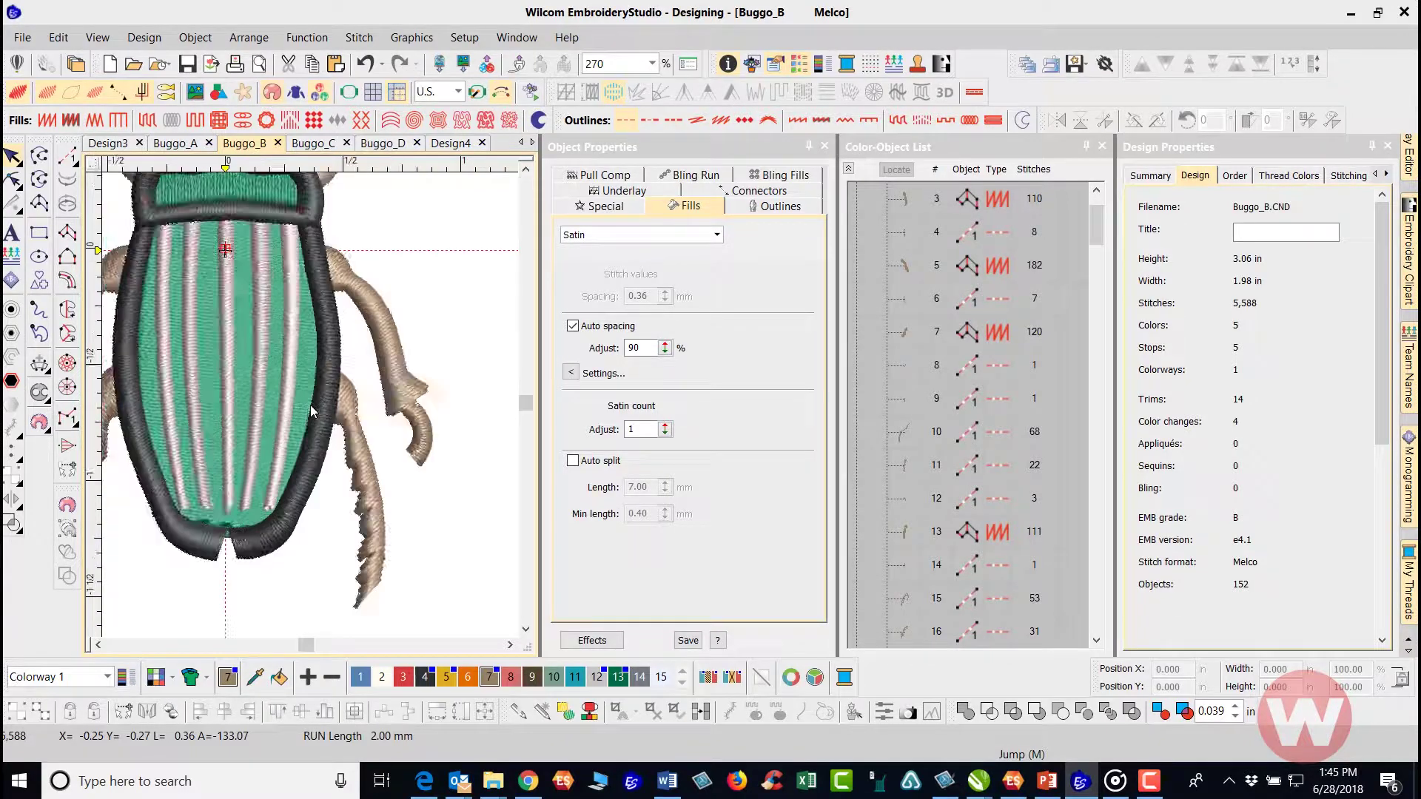
Switch to the Buggo_C design and examine the beginning of its object list.
scroll(309, 406, "up", 2)
scroll(331, 386, "down", 2)
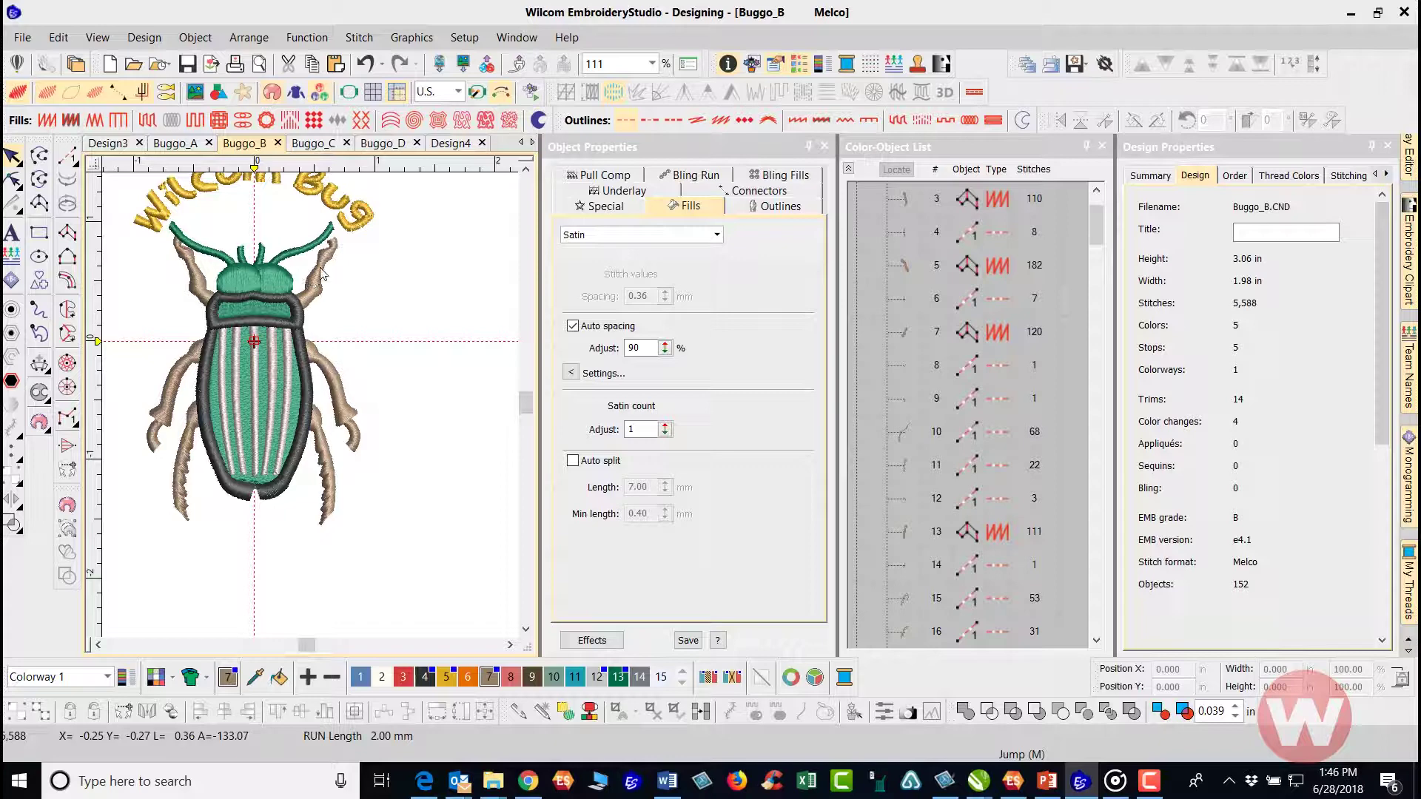
left_click(332, 144)
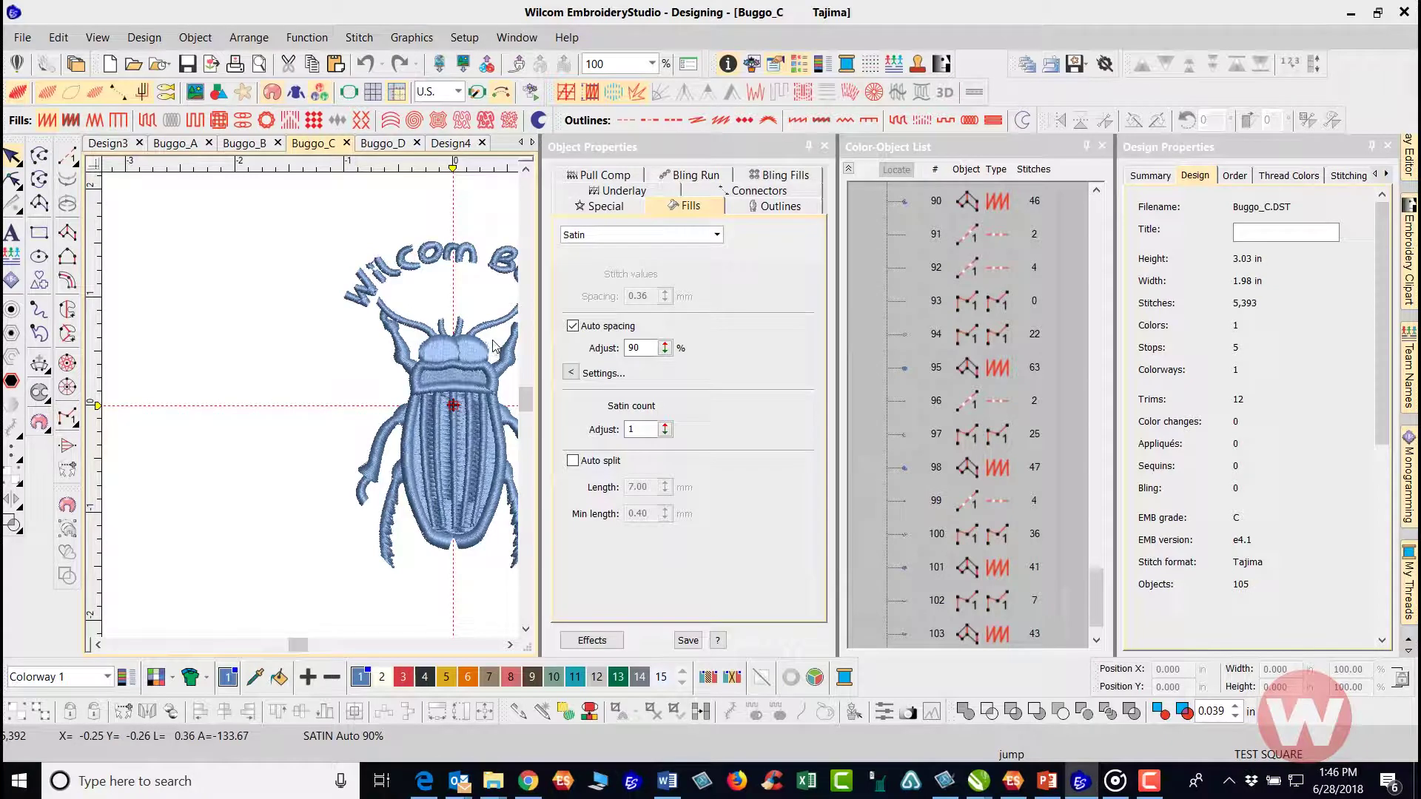
scroll(490, 342, "down", 2)
scroll(266, 437, "up", 1)
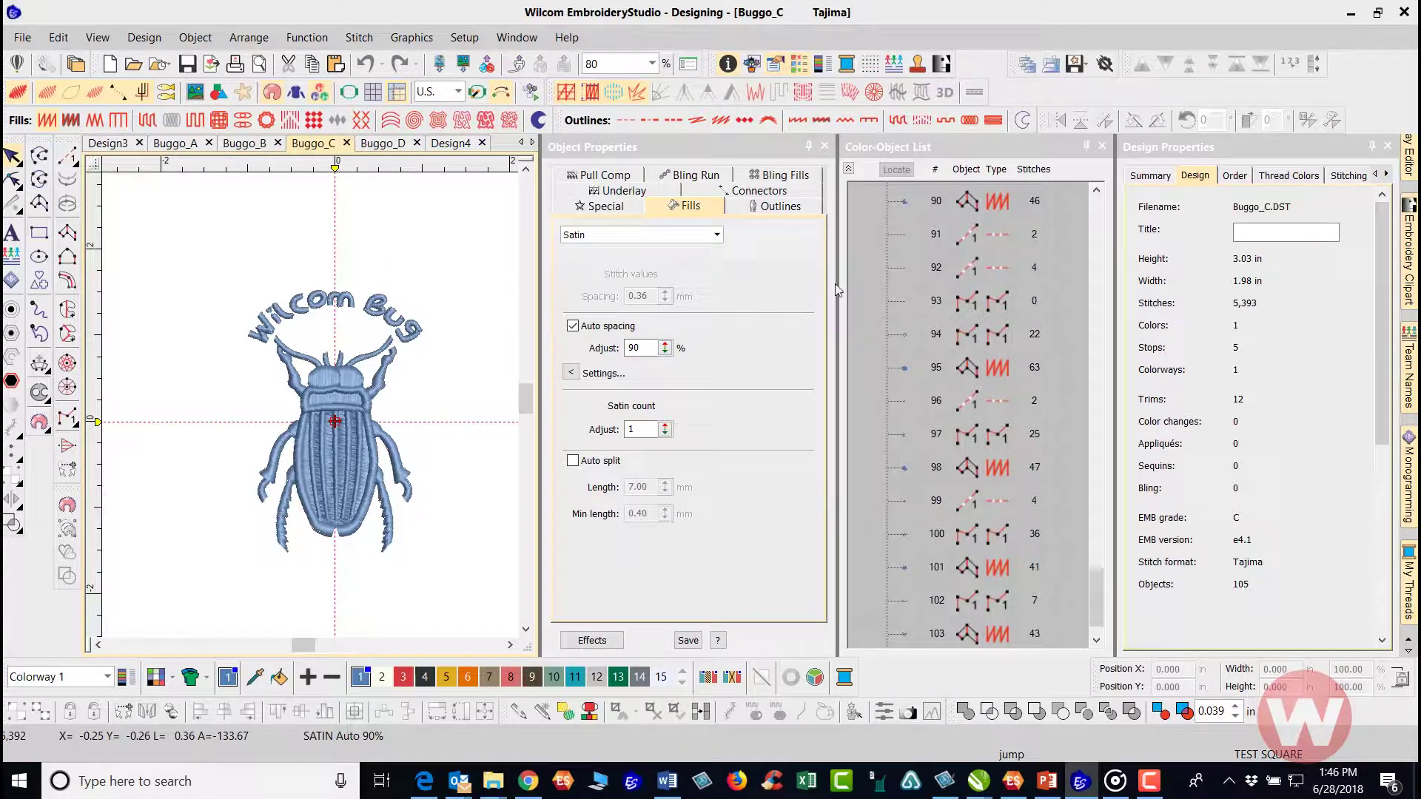
left_click_drag(1093, 589, 1095, 224)
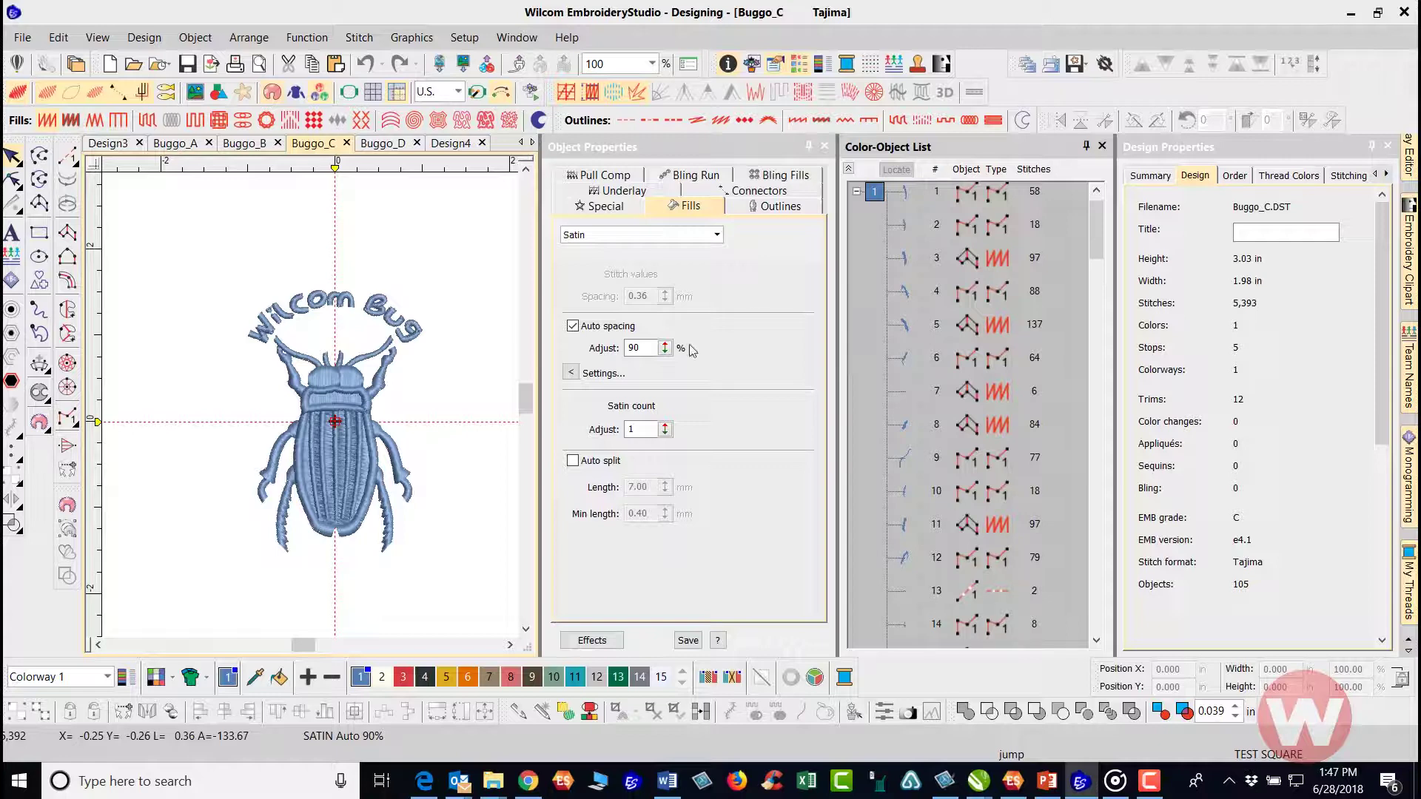
Digitize a slanted, straight run line about 3 in tall in the empty area beside the beetle.
scroll(311, 411, "up", 1)
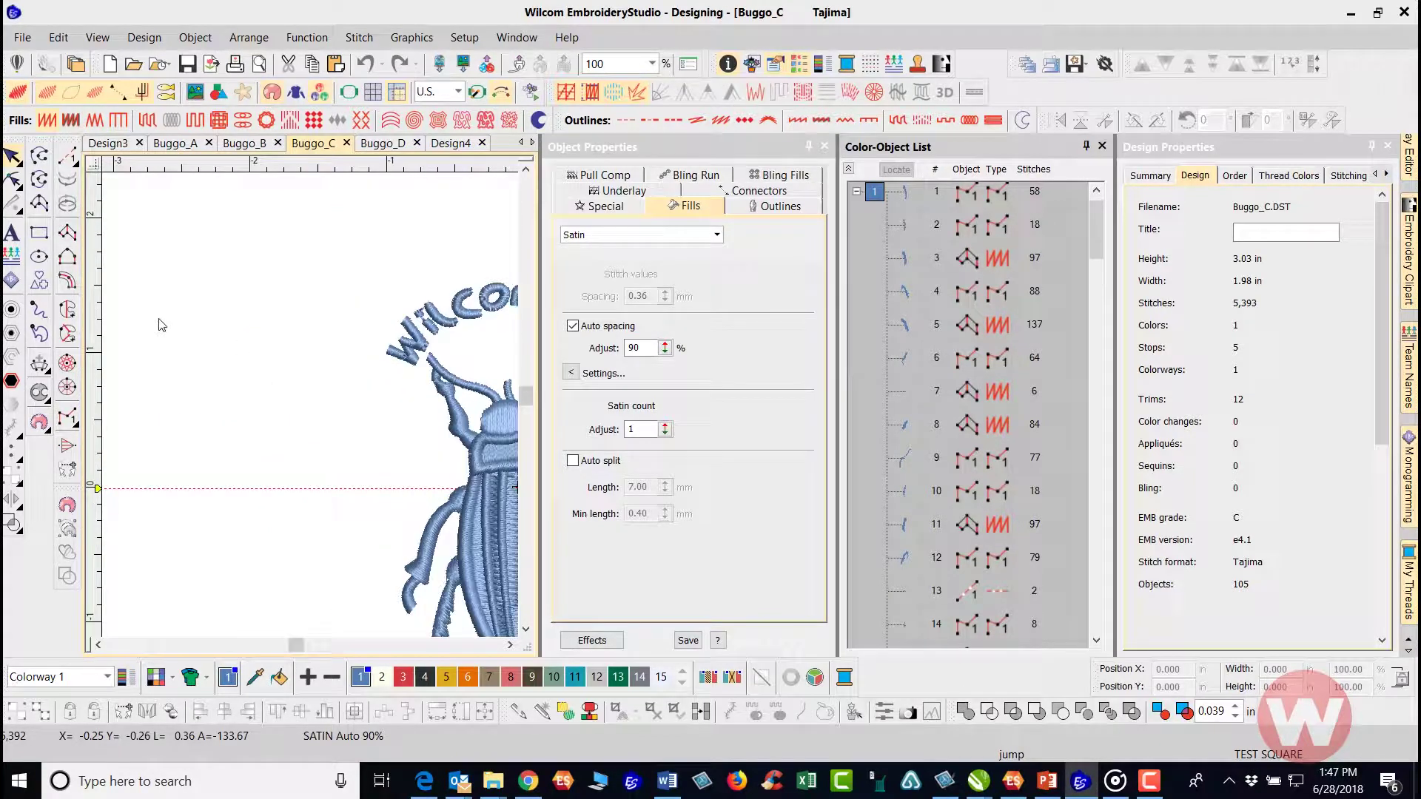
left_click(67, 155)
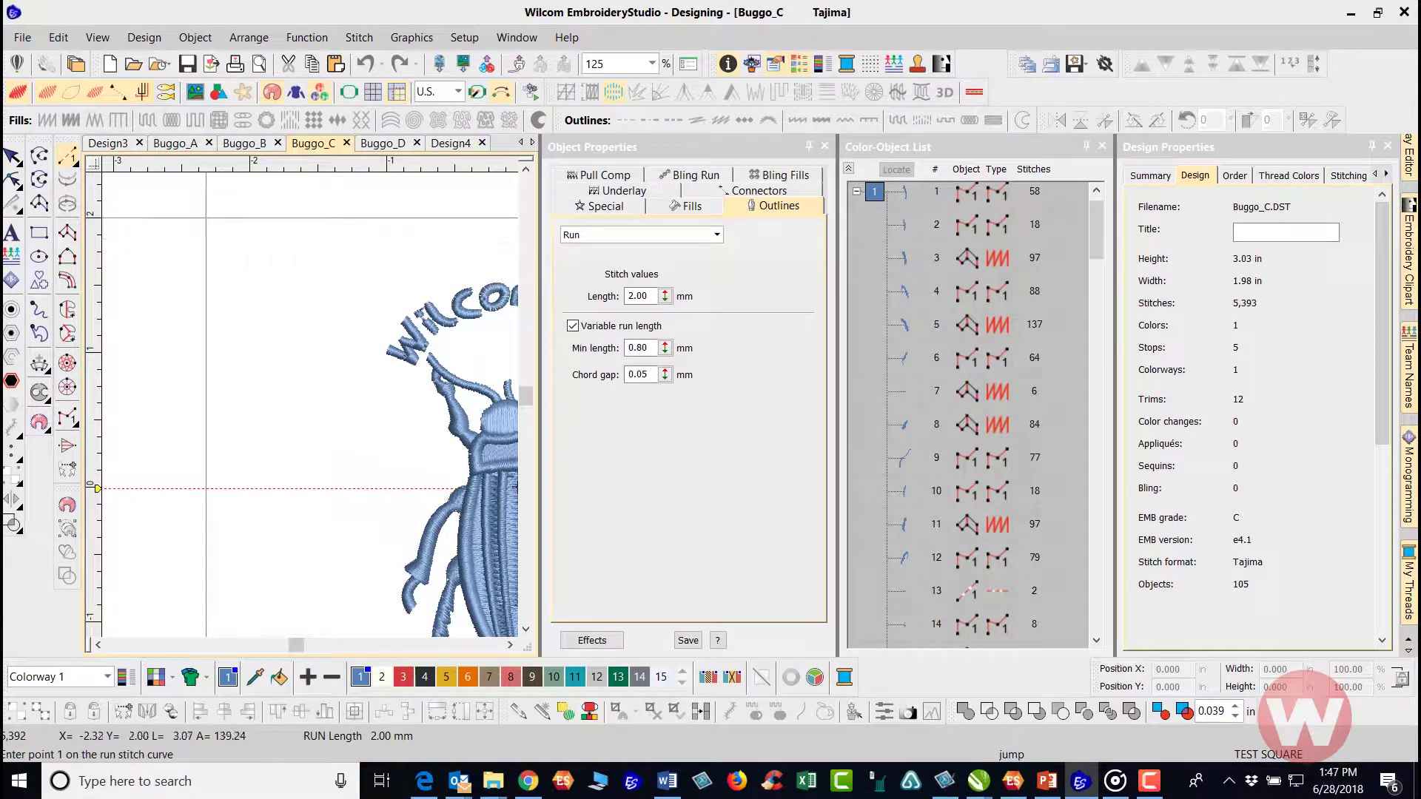
left_click(217, 199)
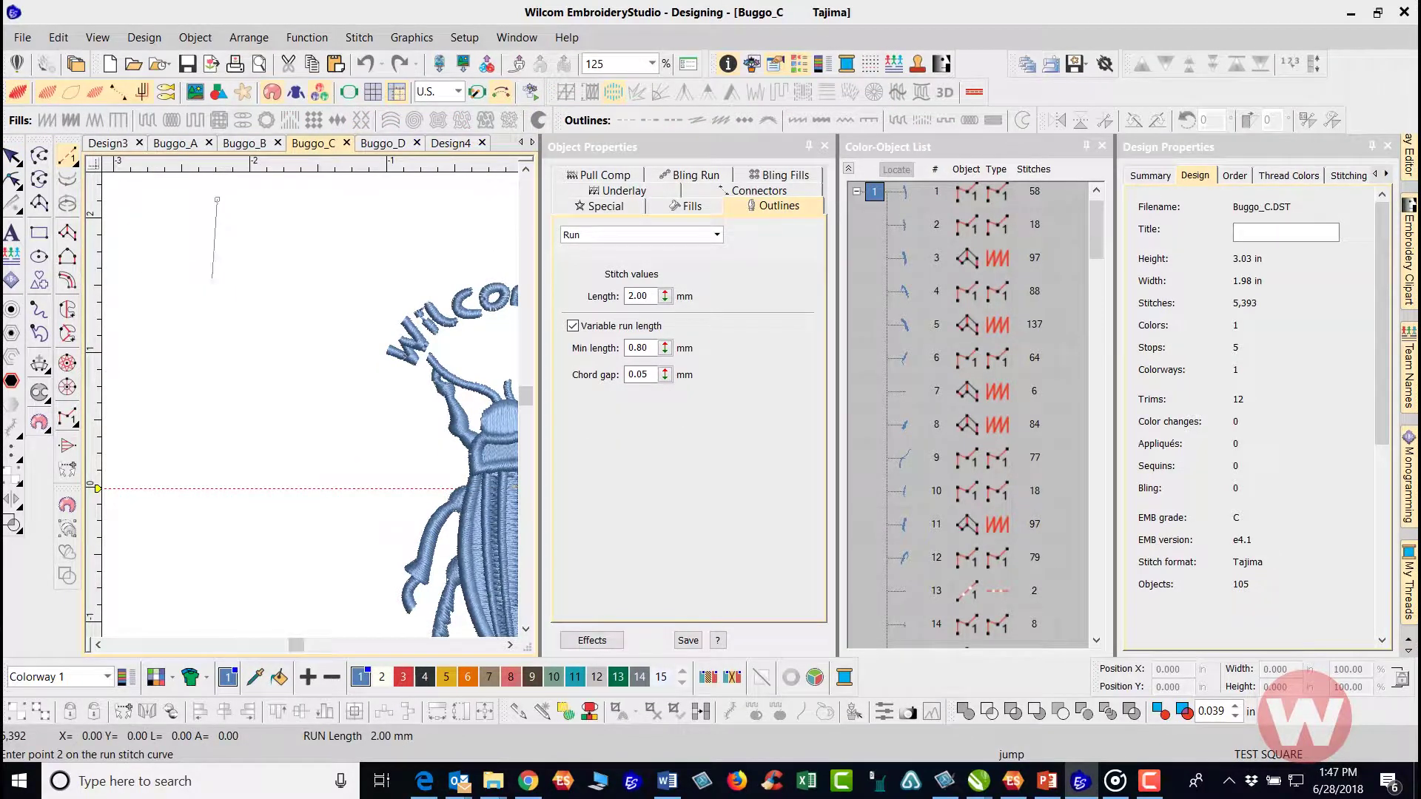
left_click(150, 596)
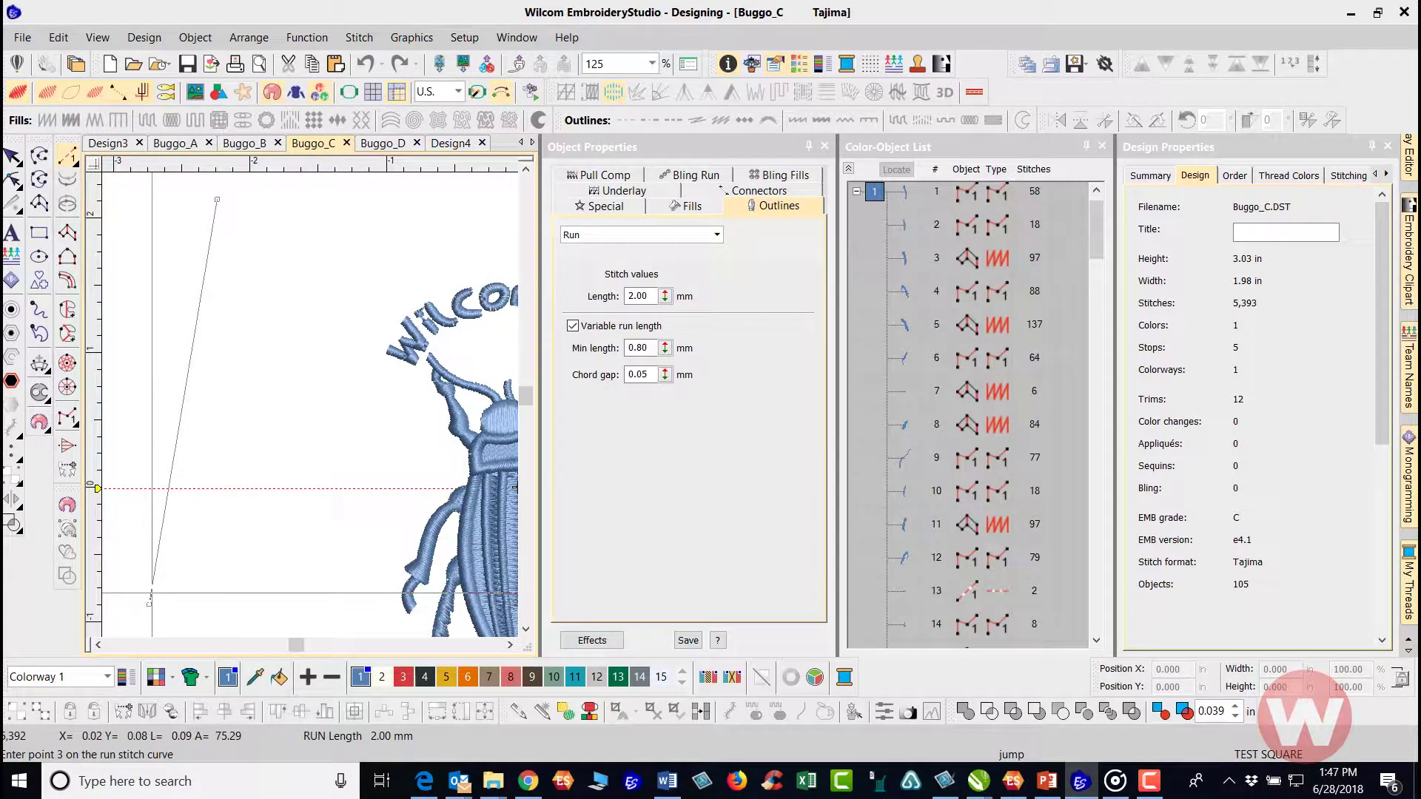
key("Return")
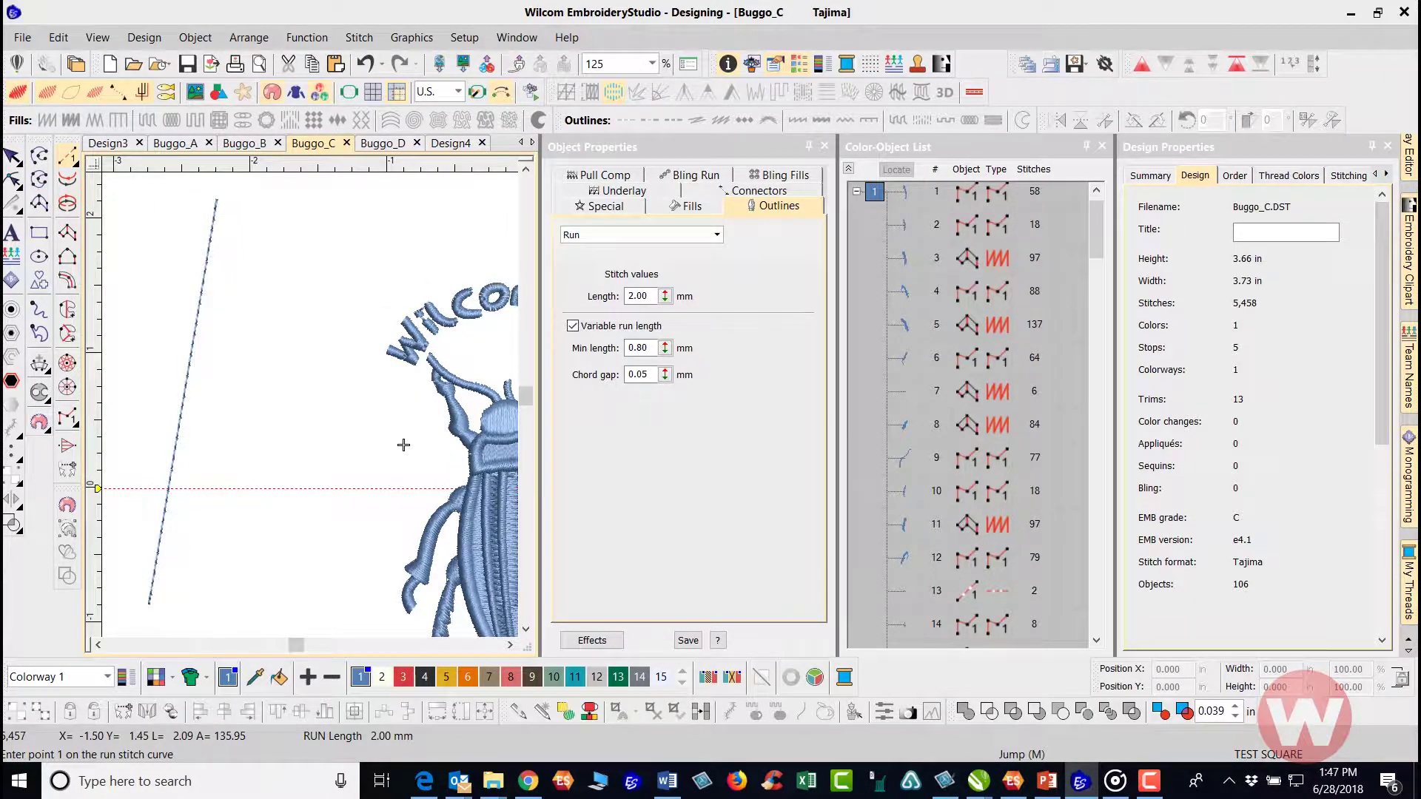
key("Escape")
Set the new run line's stitch length to 3.00 mm and deselect the line.
left_click(207, 252)
right_click(210, 251)
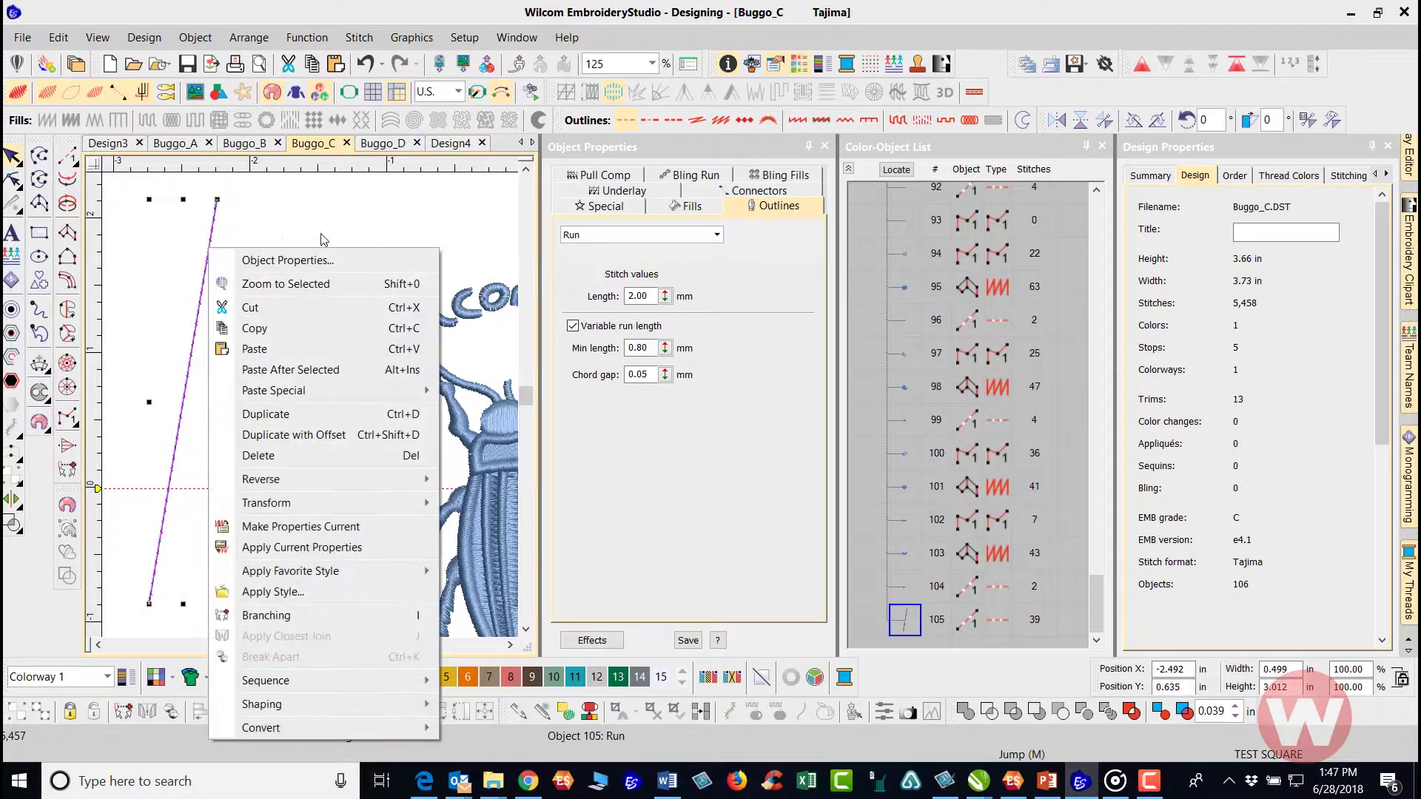
left_click(320, 260)
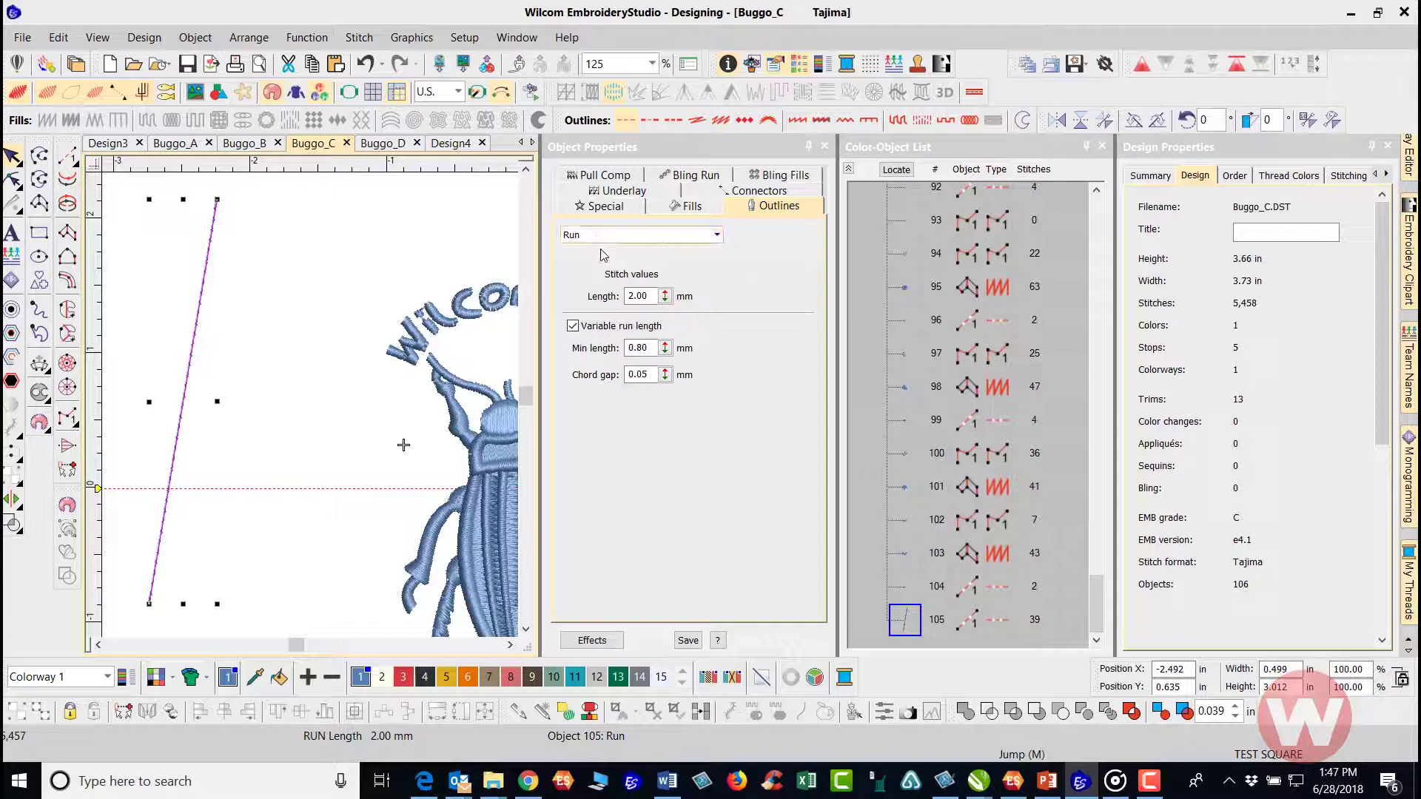
left_click_drag(664, 296, 597, 267)
left_click_drag(665, 299, 596, 258)
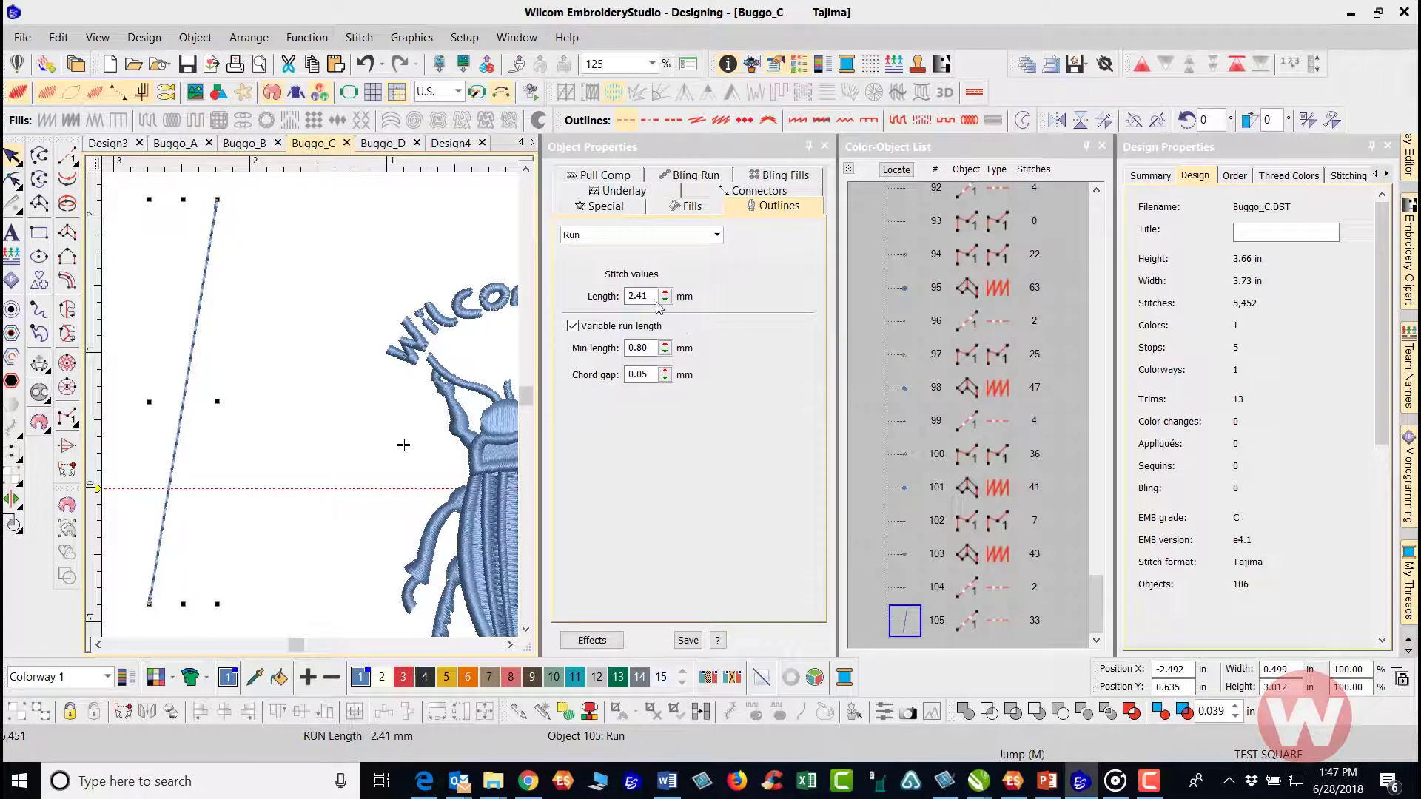
type("3")
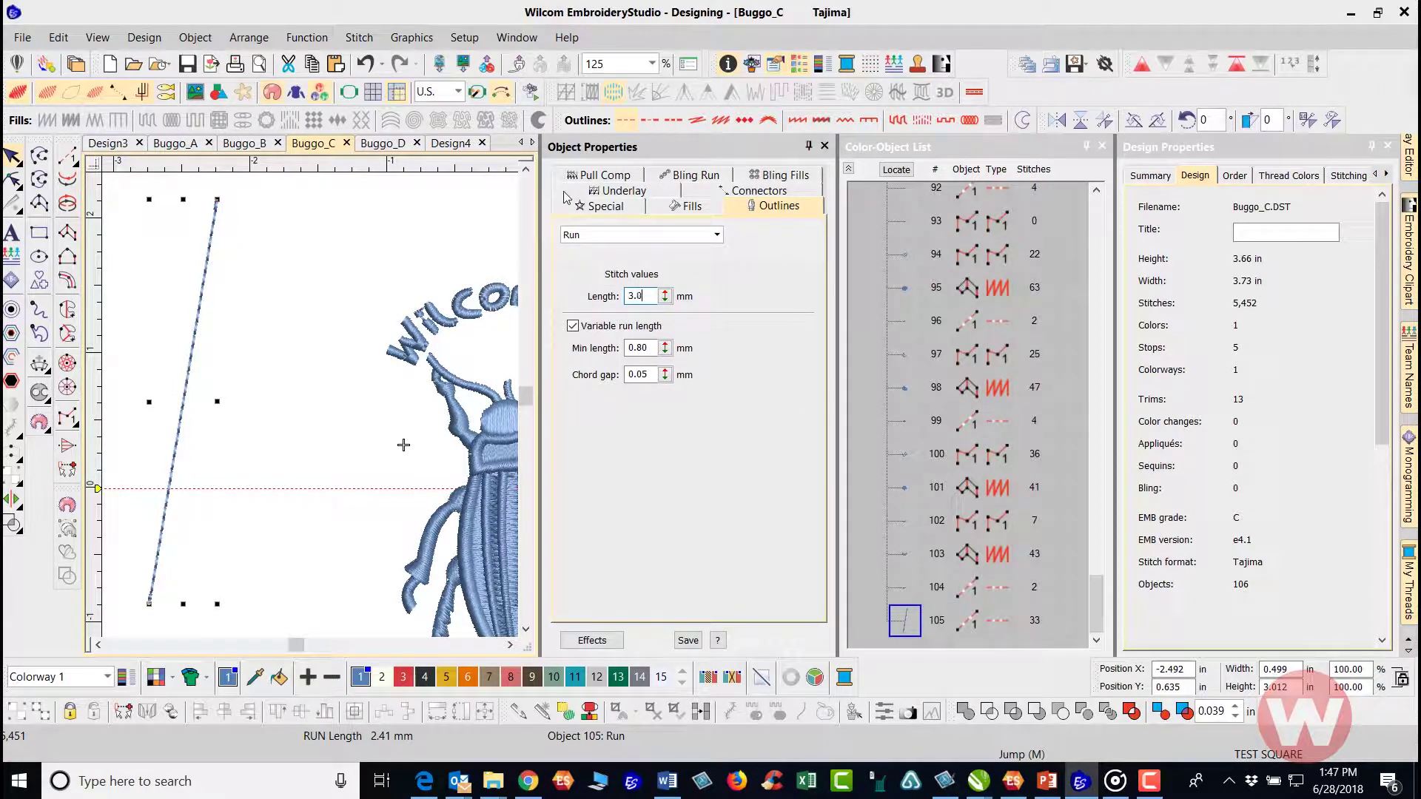
key("Return")
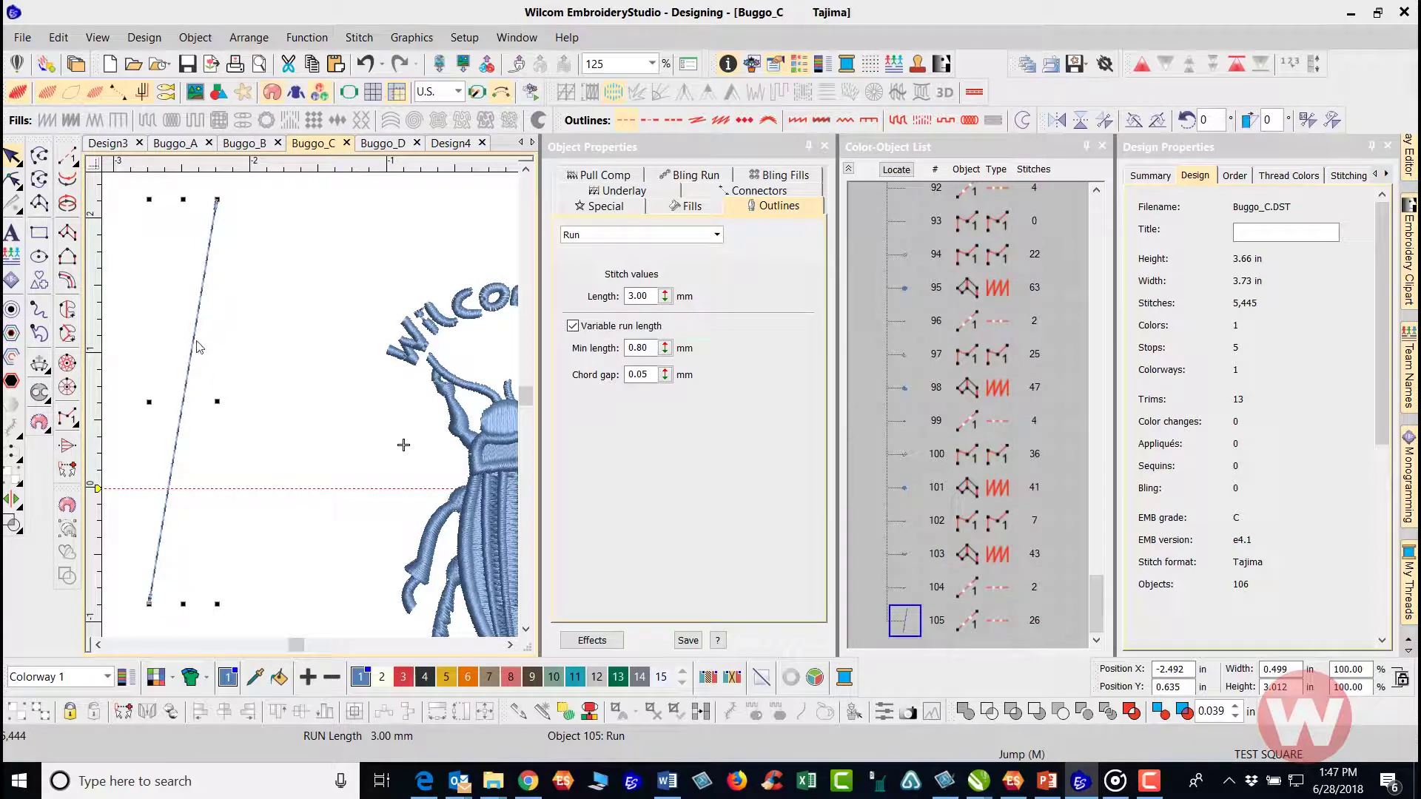
left_click(271, 278)
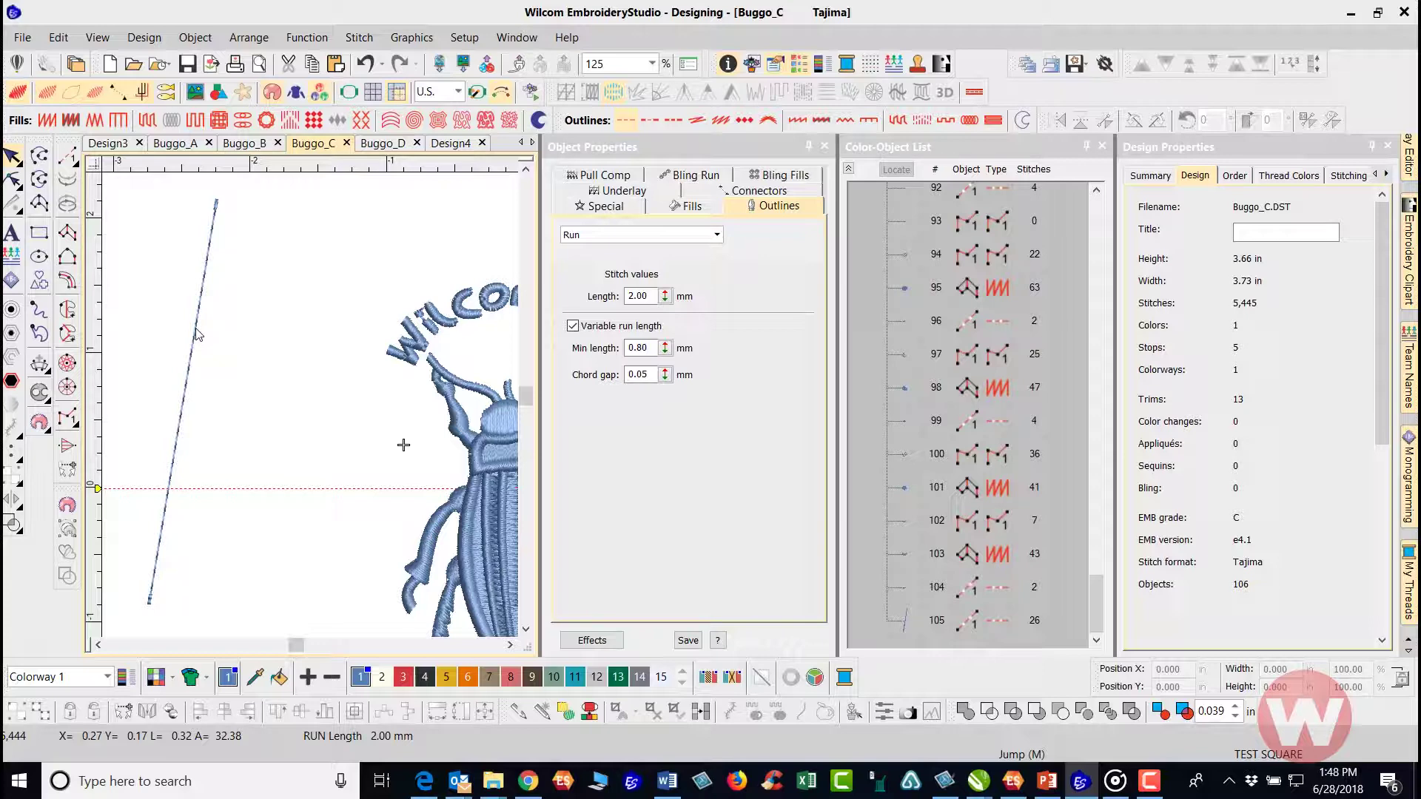
Start a slightly wavy line of manual stitches next to the straight run line, working downward from its upper end.
left_click(68, 418)
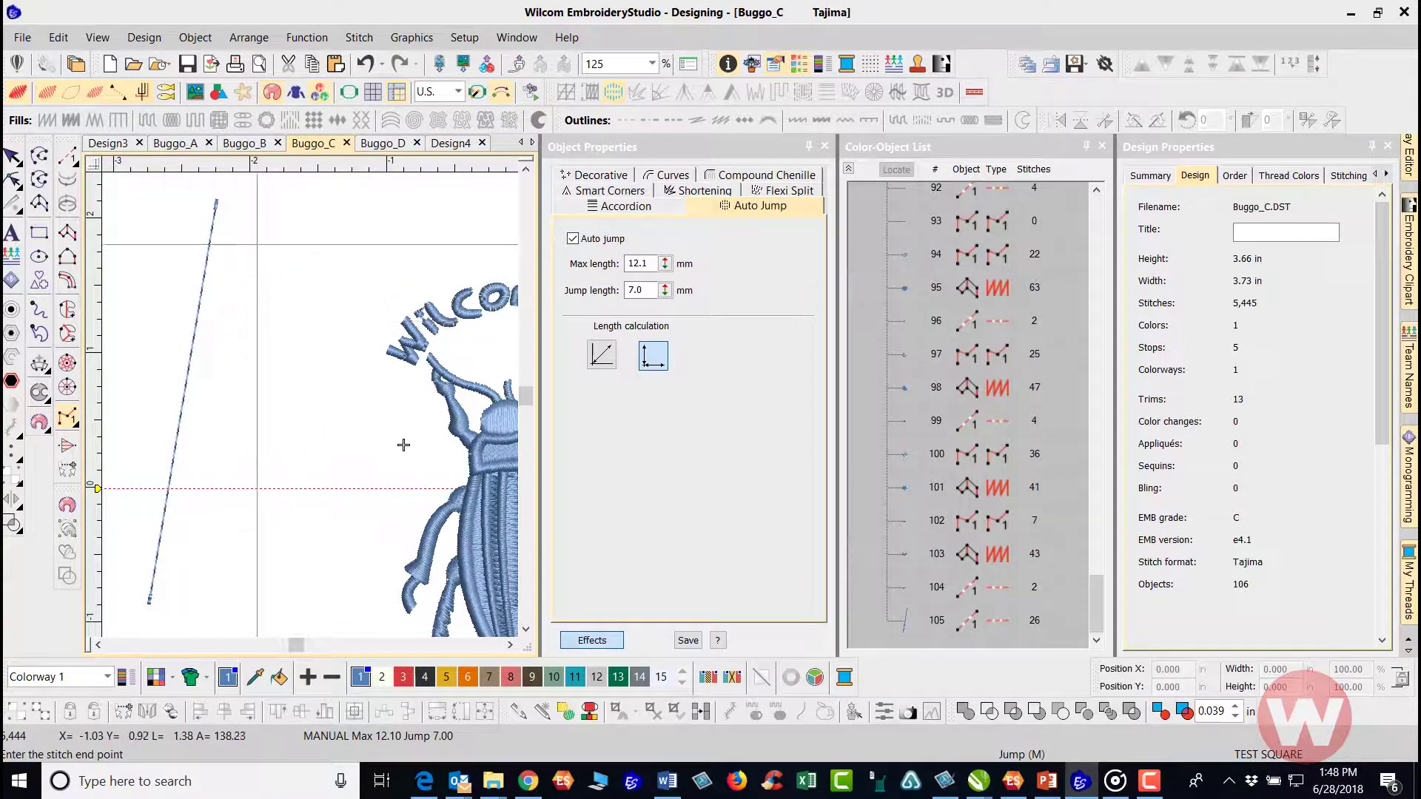
left_click(257, 204)
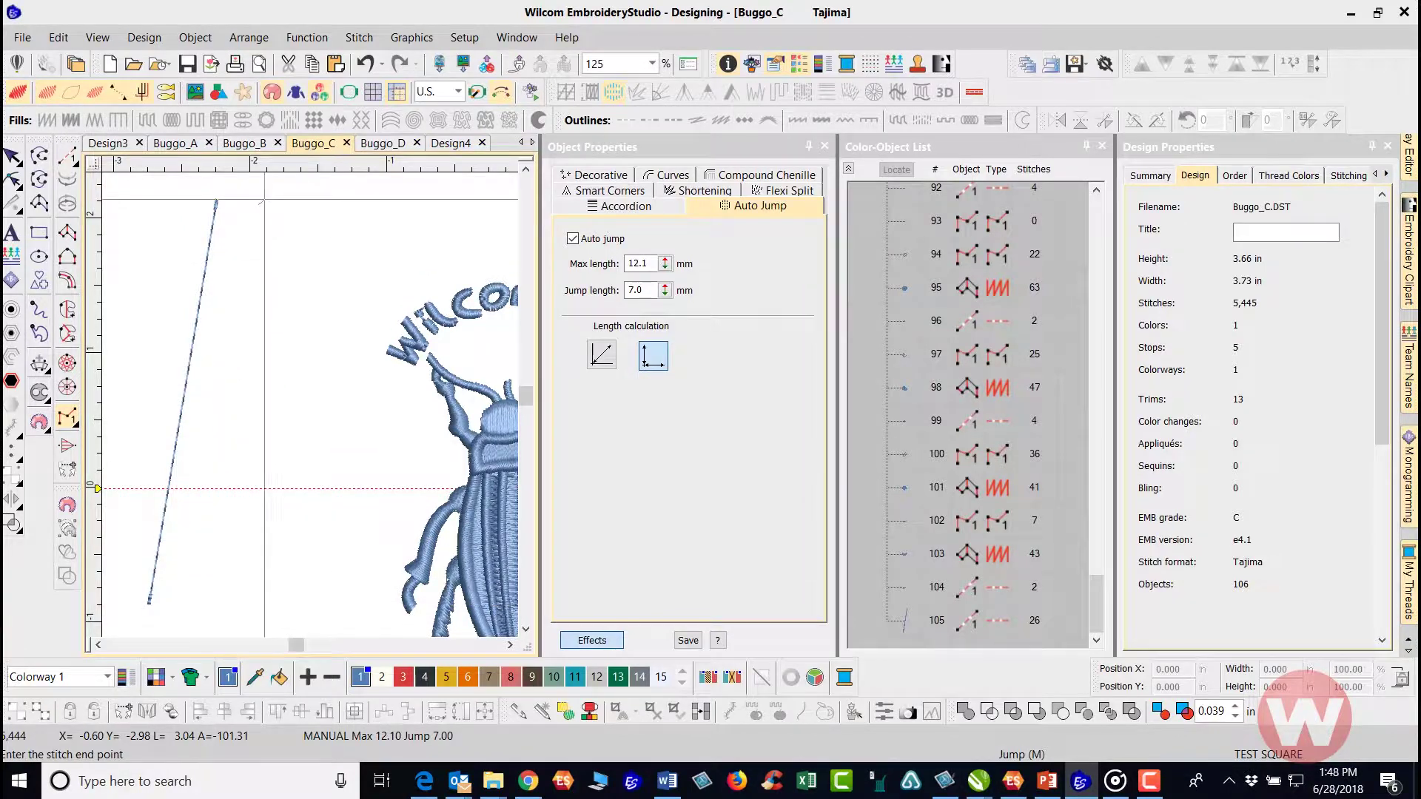
scroll(256, 206, "up", 1)
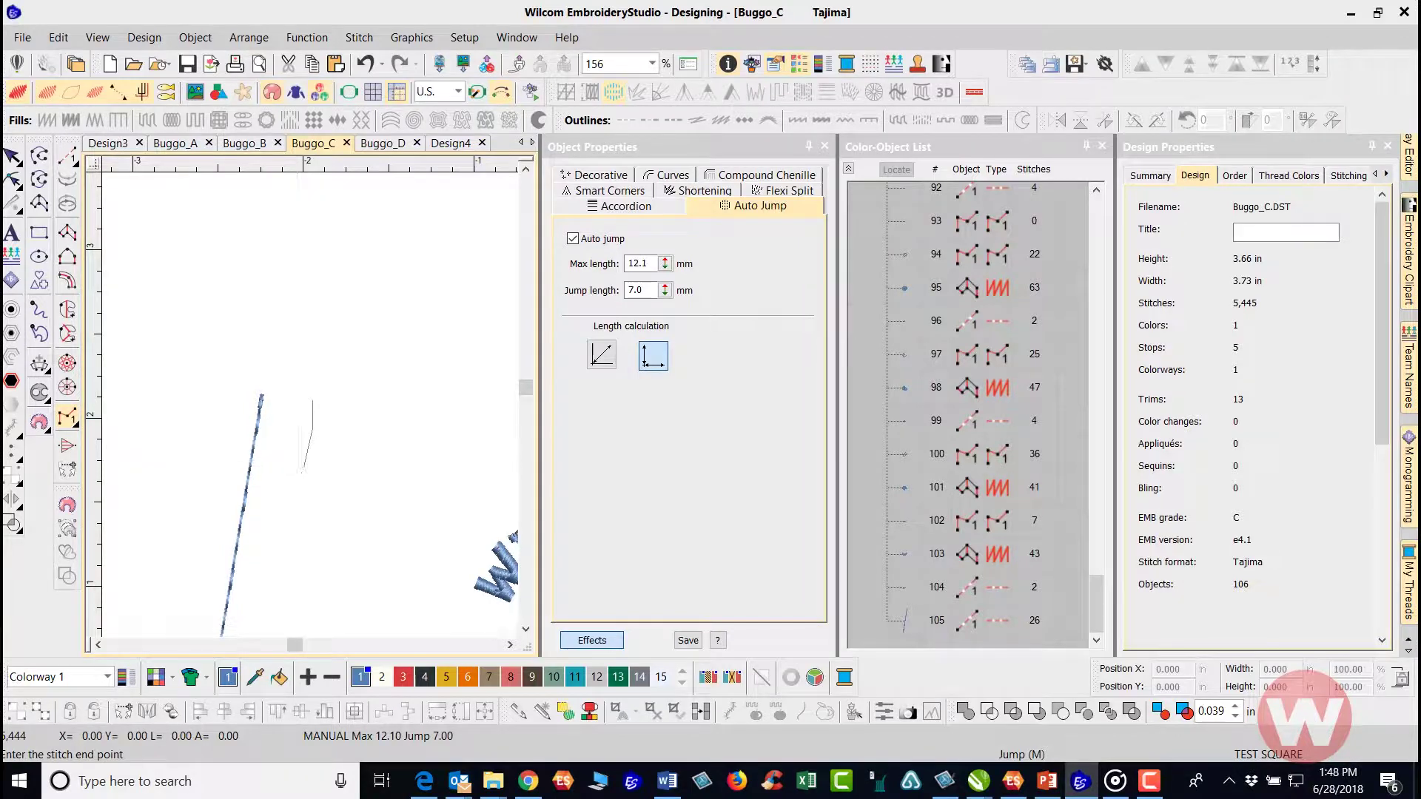
left_click(295, 494)
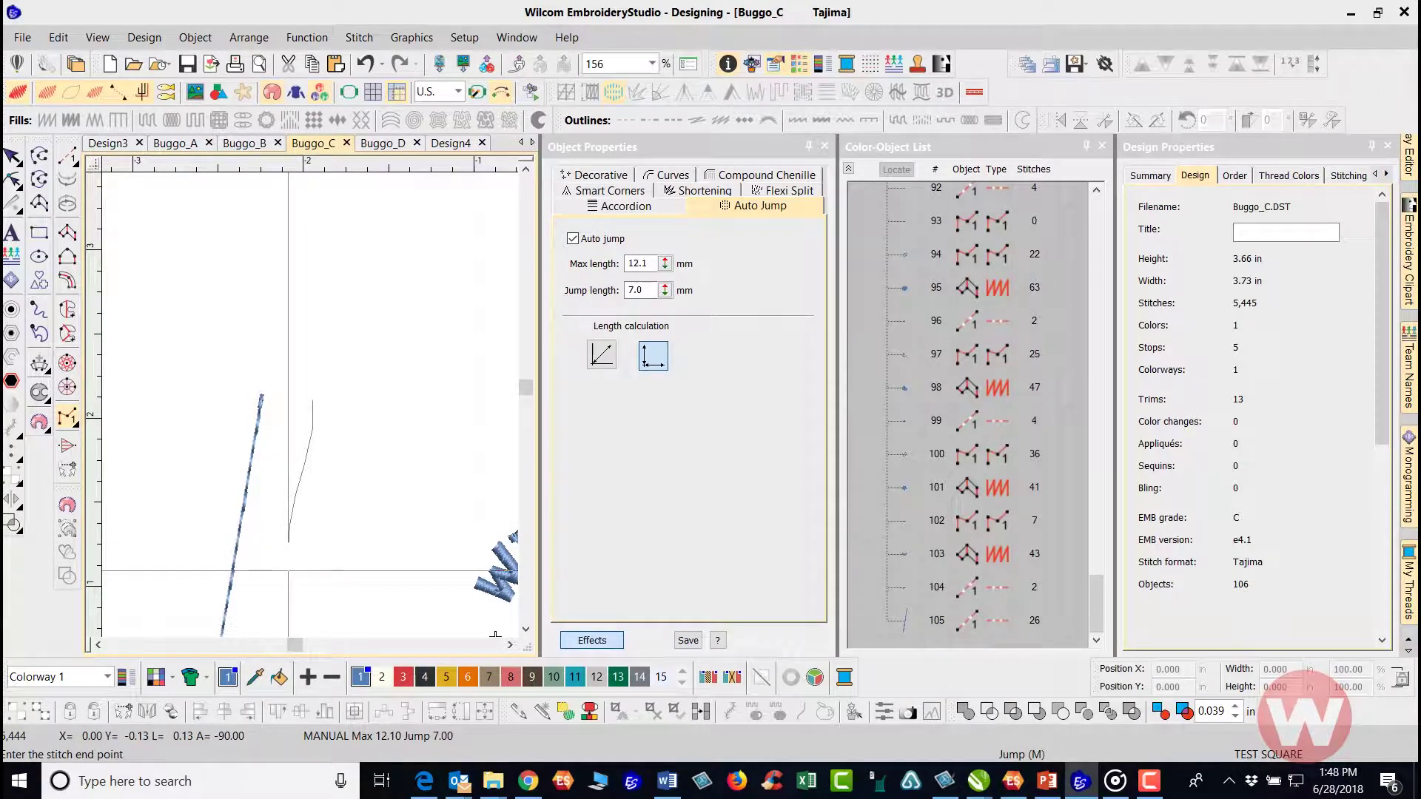
left_click(332, 609)
key("1")
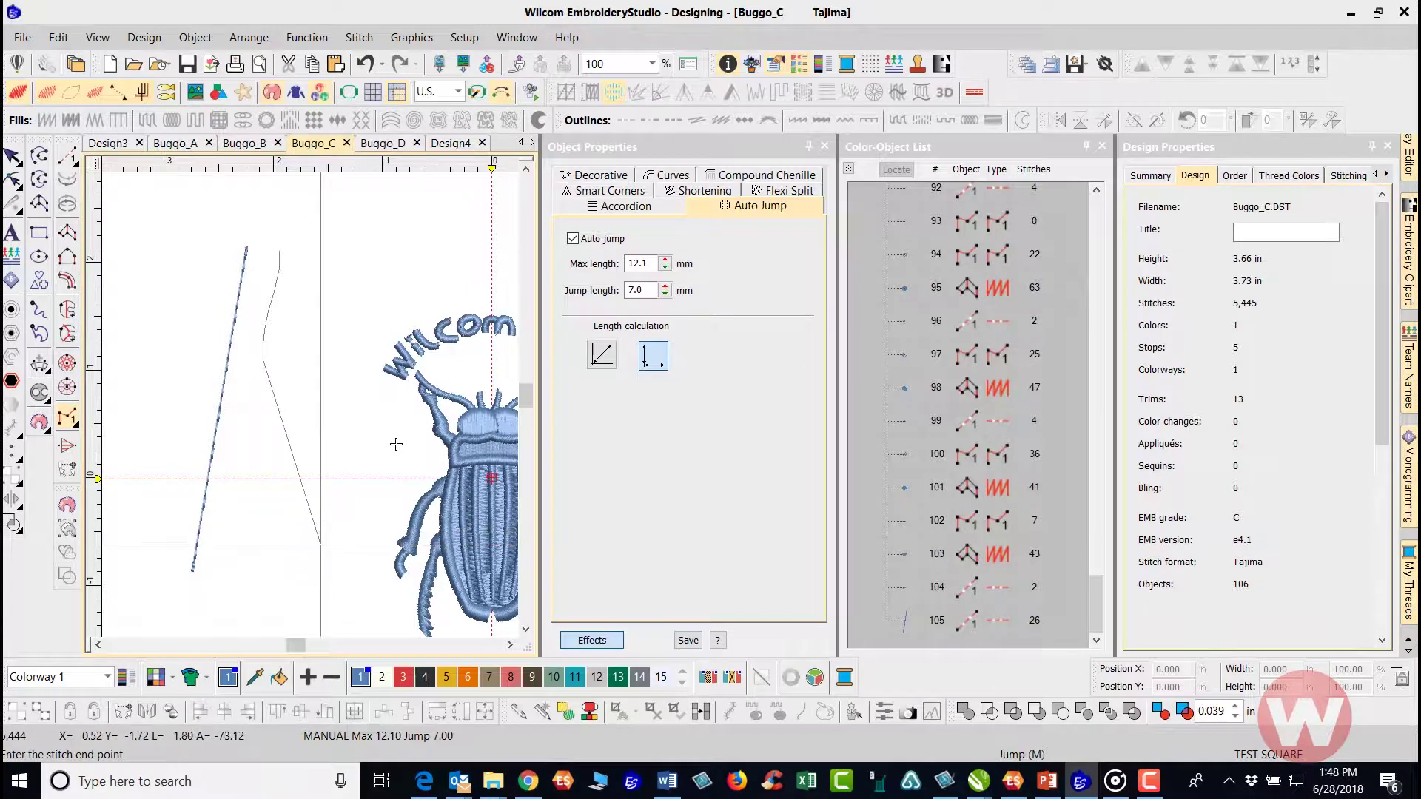
Try placing a manual stitch longer than the 12.1 mm maximum length and remove it from the line.
scroll(331, 503, "up", 3)
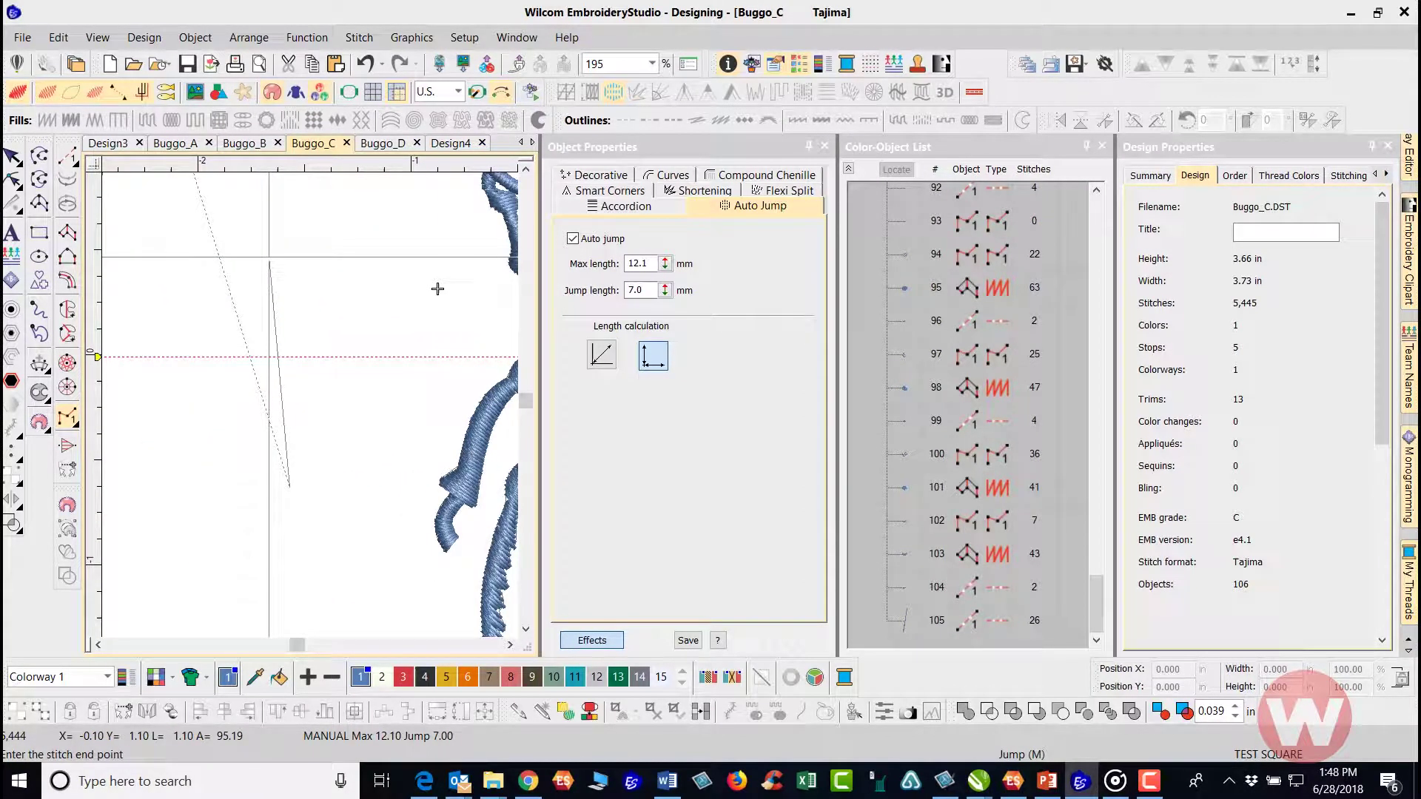
scroll(444, 430, "down", 1)
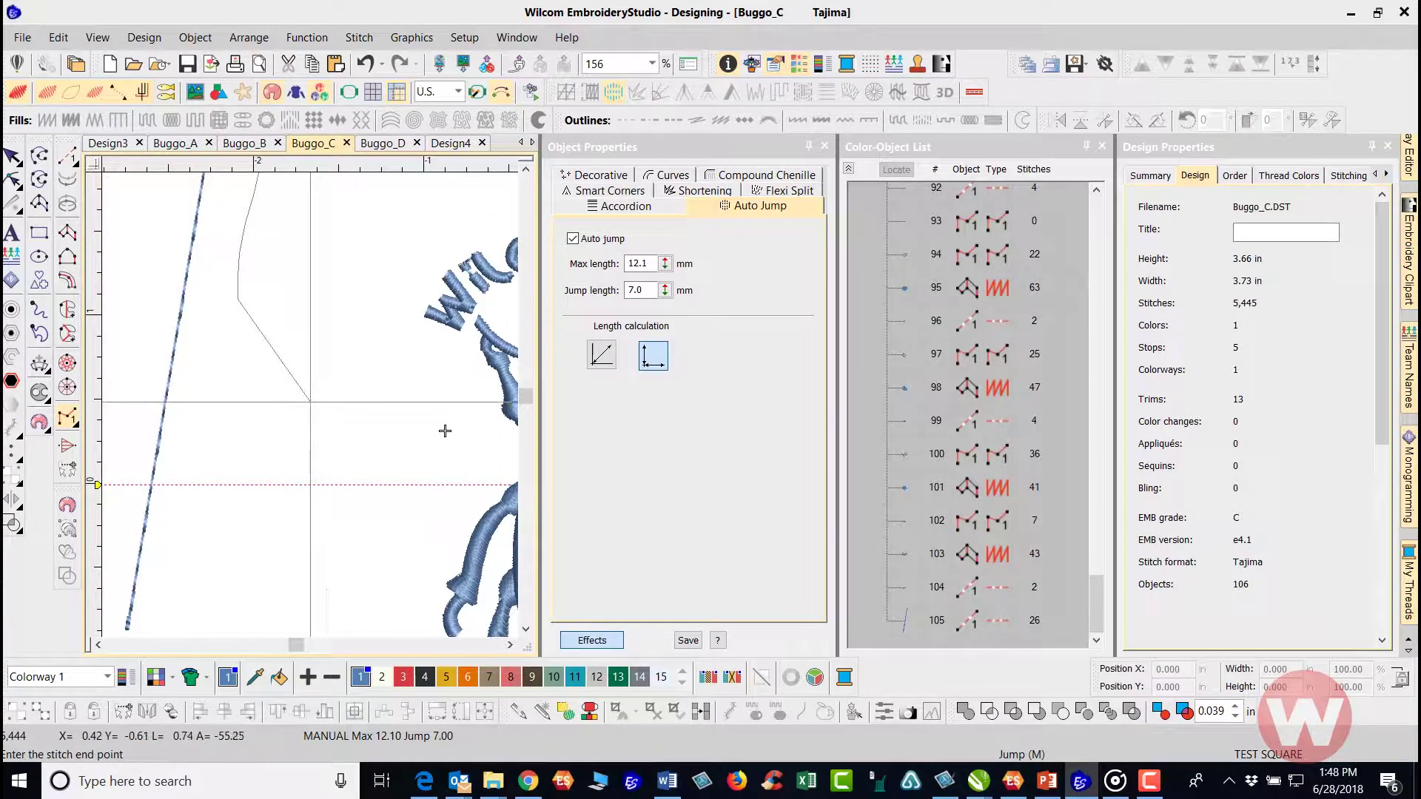
scroll(445, 431, "up", 3)
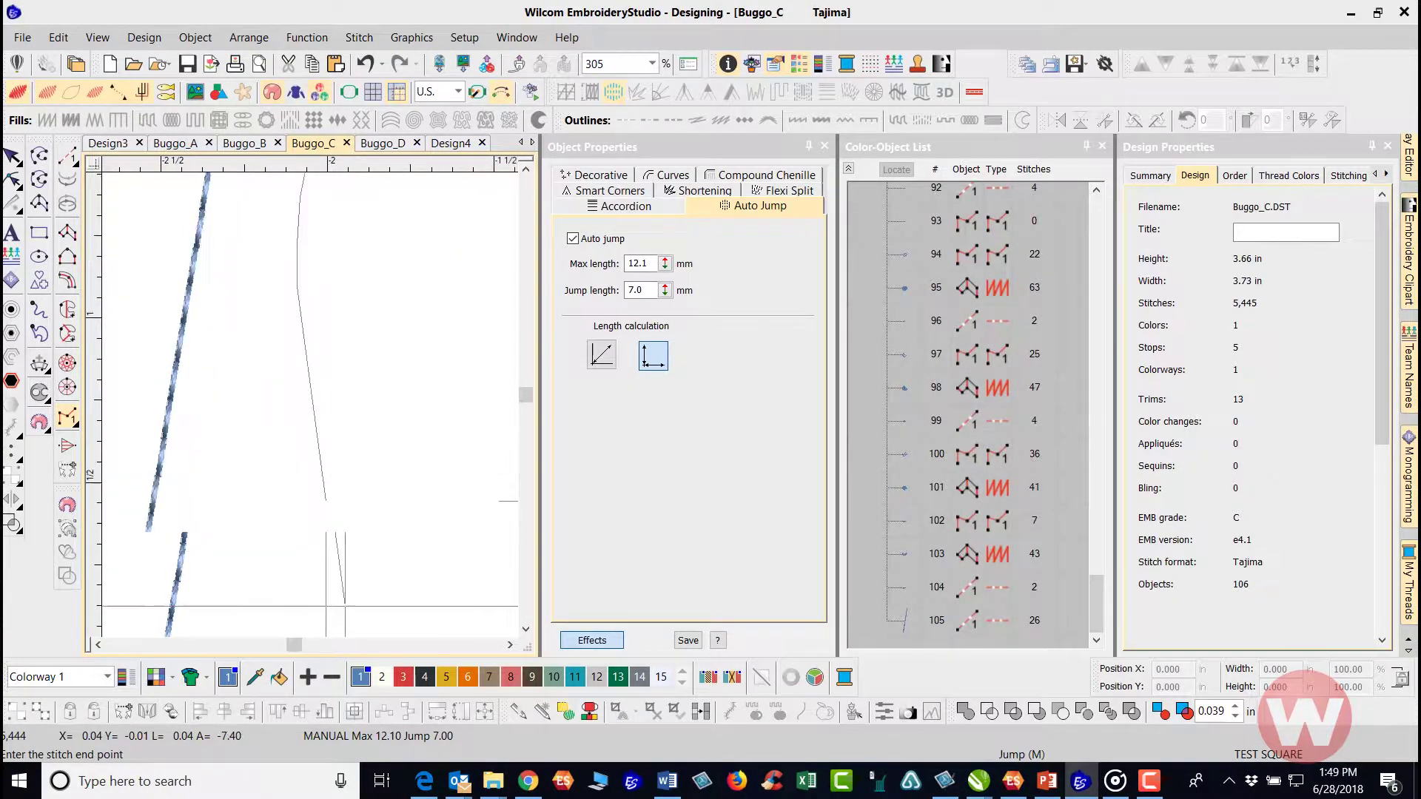
left_click(458, 590)
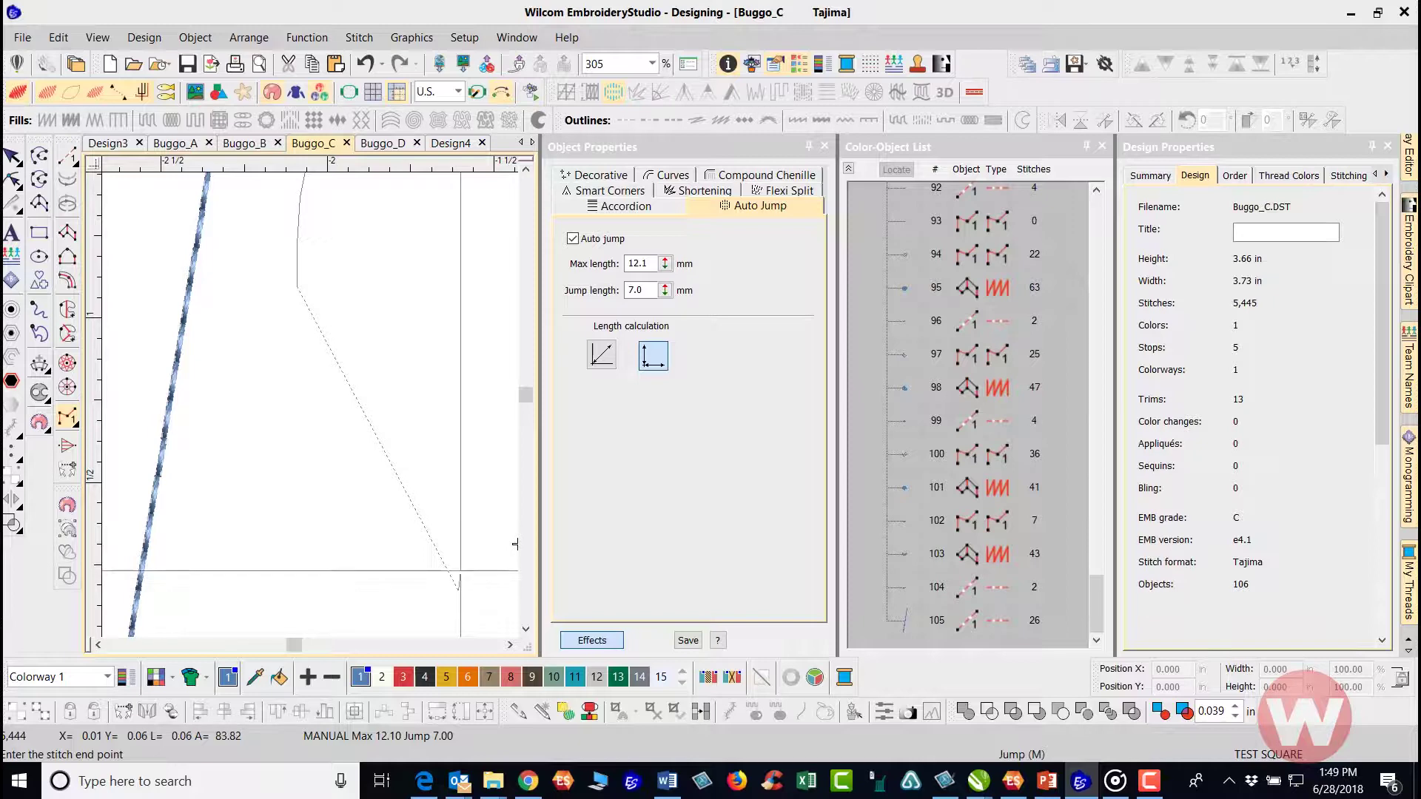
key("BackSpace")
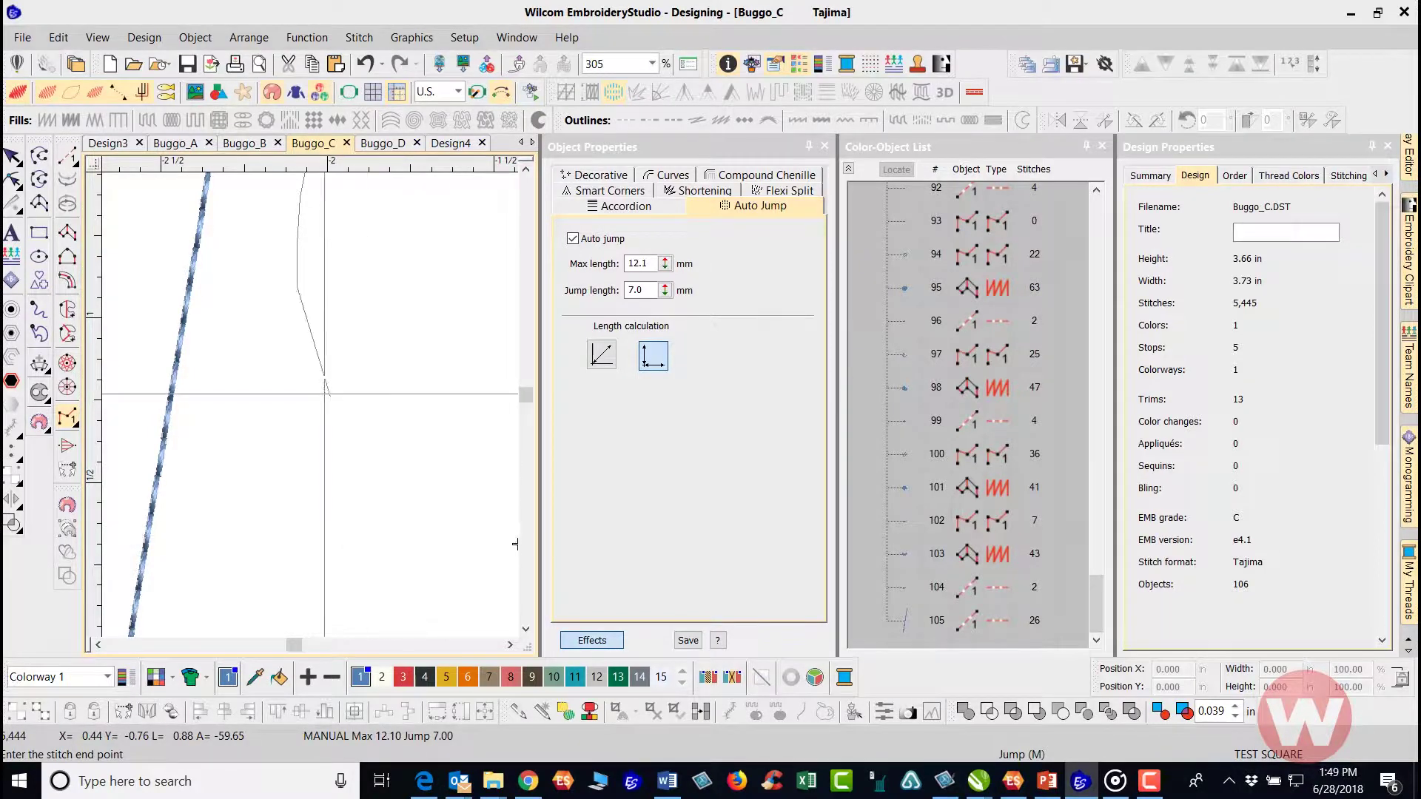
Complete the manual-stitch line at about 3 in tall beside the run line and leave it selected.
scroll(495, 375, "down", 3)
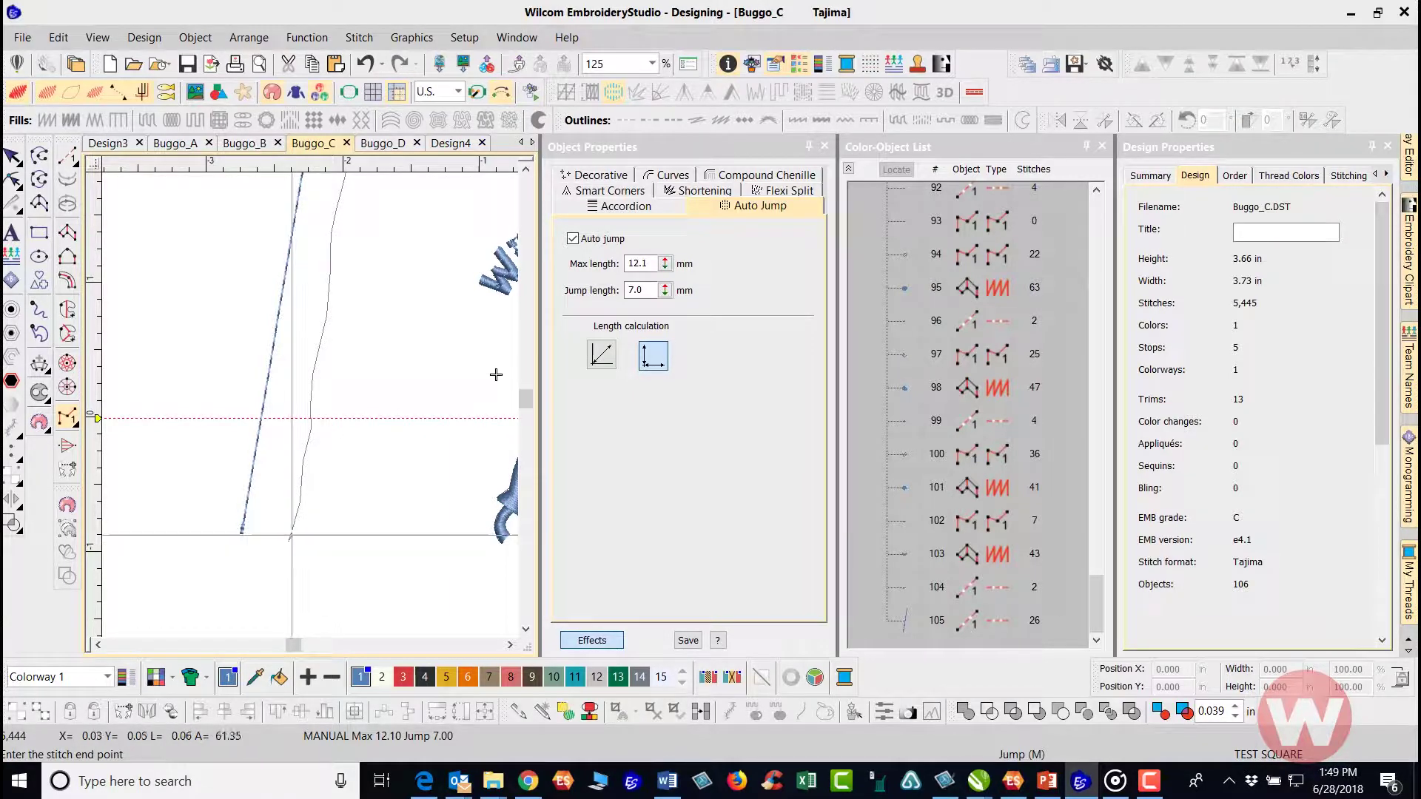
key("Return")
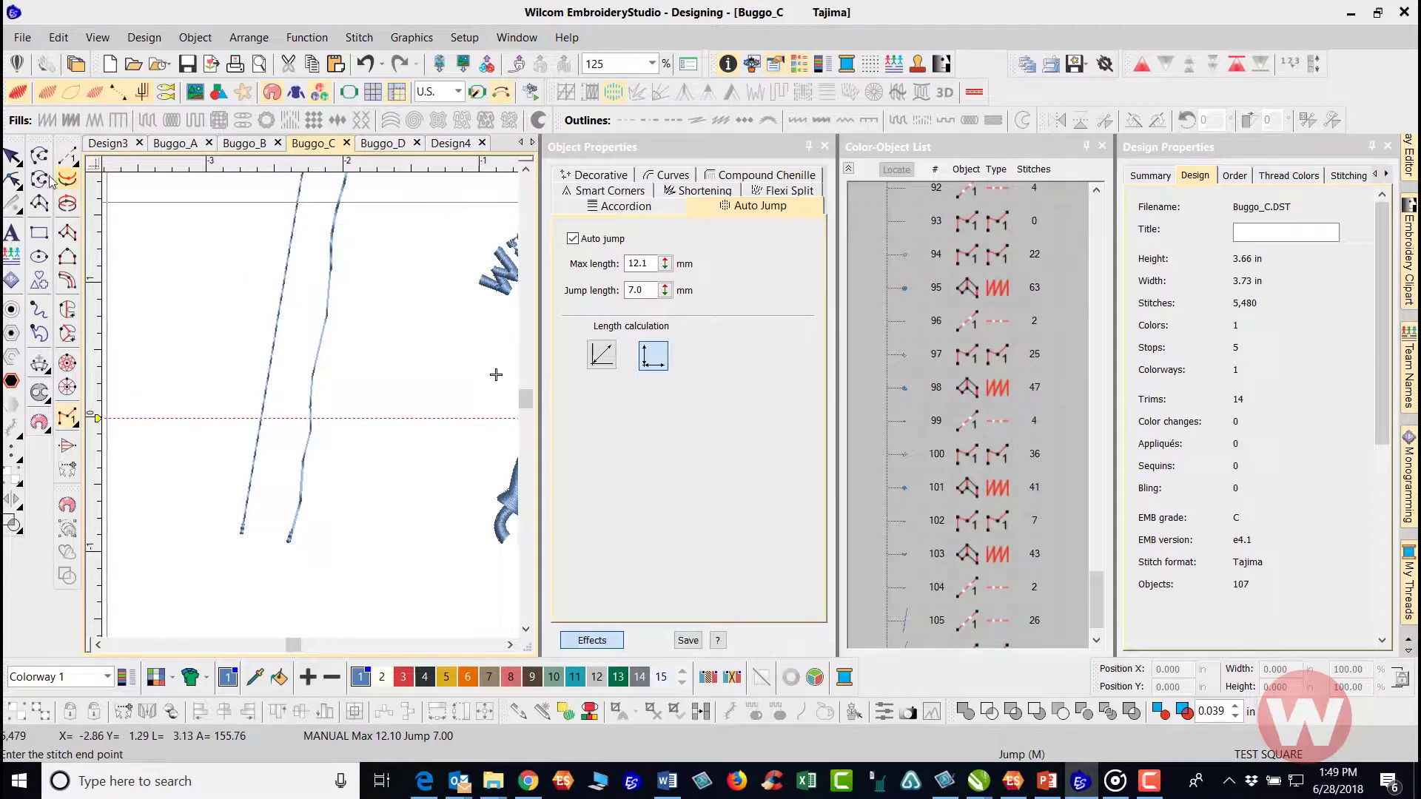
left_click(13, 163)
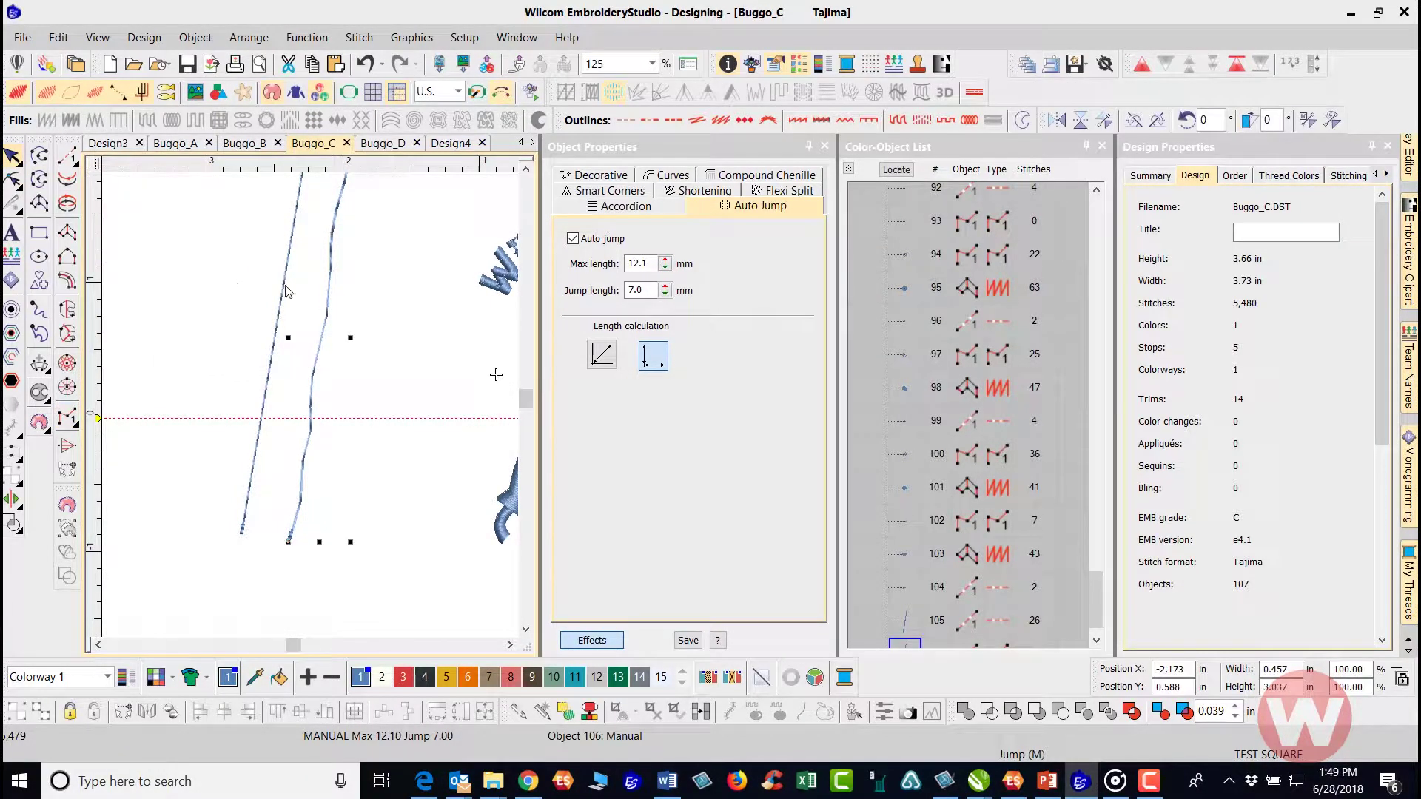
Compare the control points of the manual-stitch line and the straight run line in Reshape mode, and deselect.
scroll(314, 412, "up", 2)
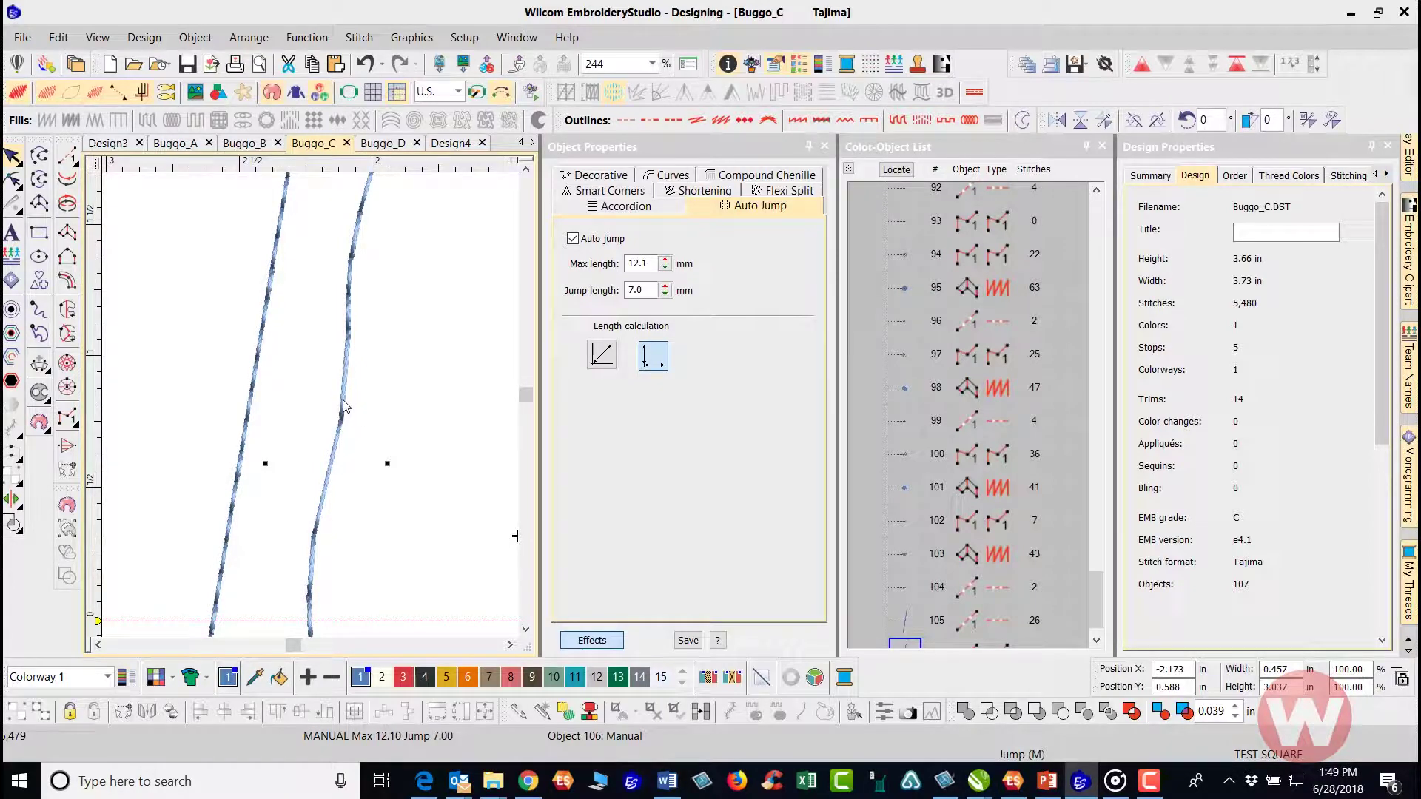
left_click(12, 180)
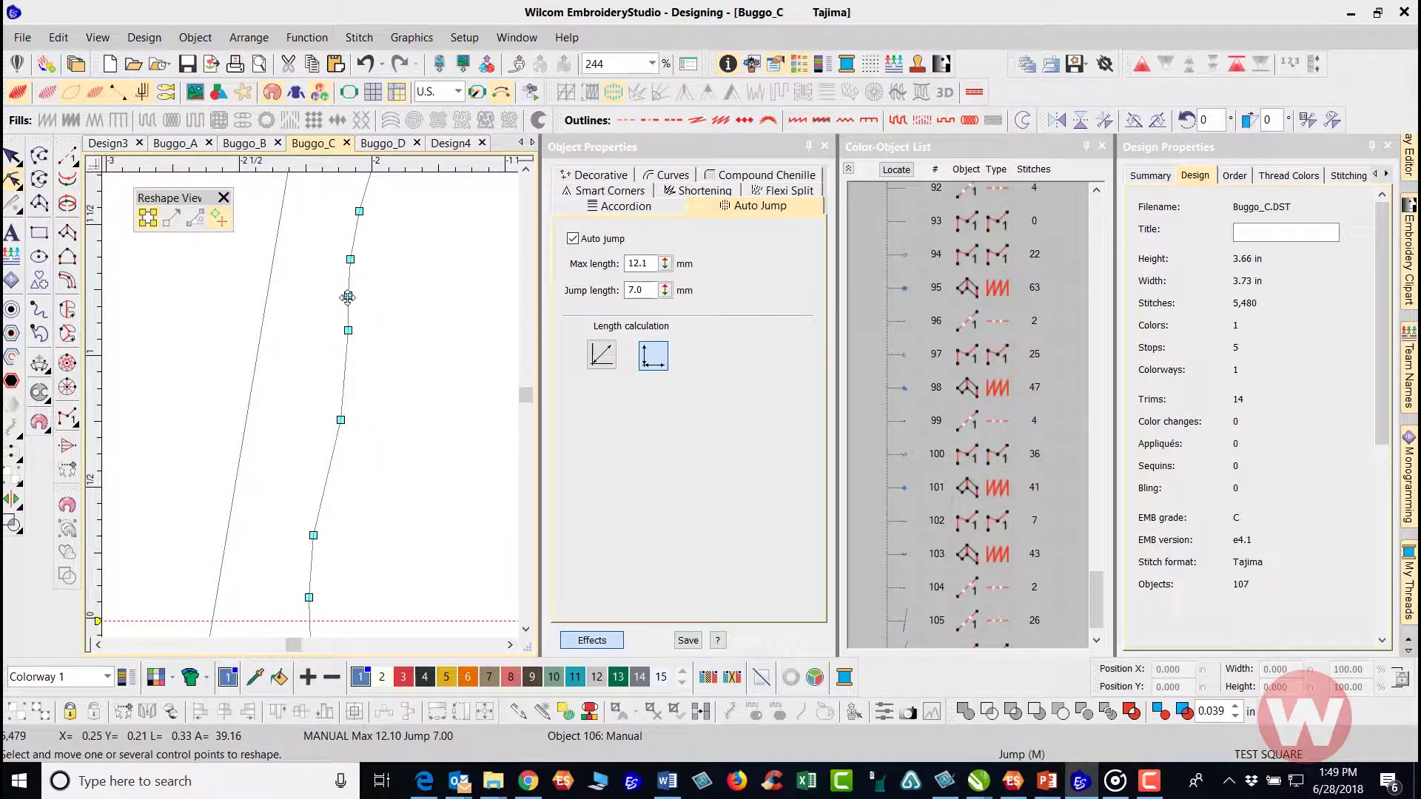
left_click(268, 296)
scroll(314, 355, "down", 4)
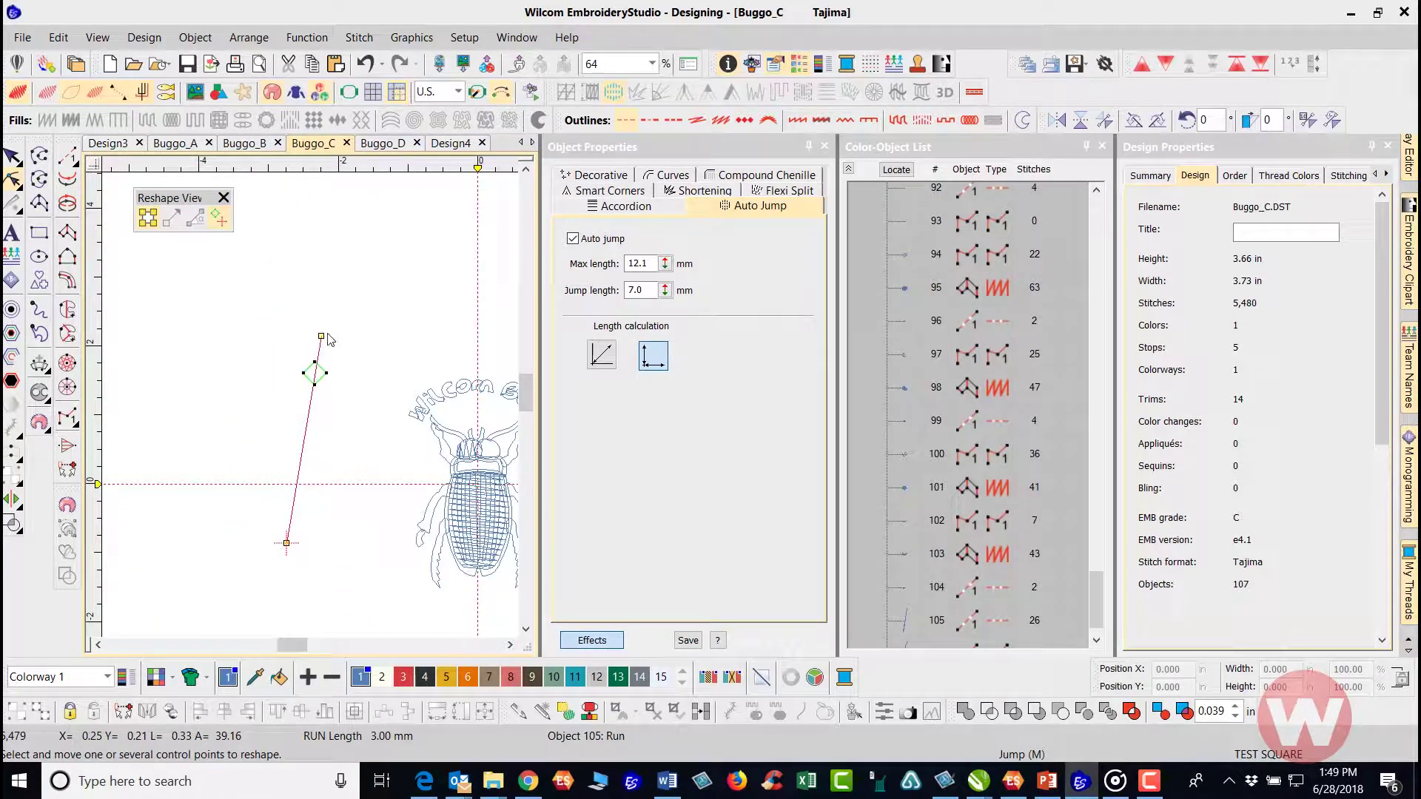
left_click(323, 338)
left_click(13, 157)
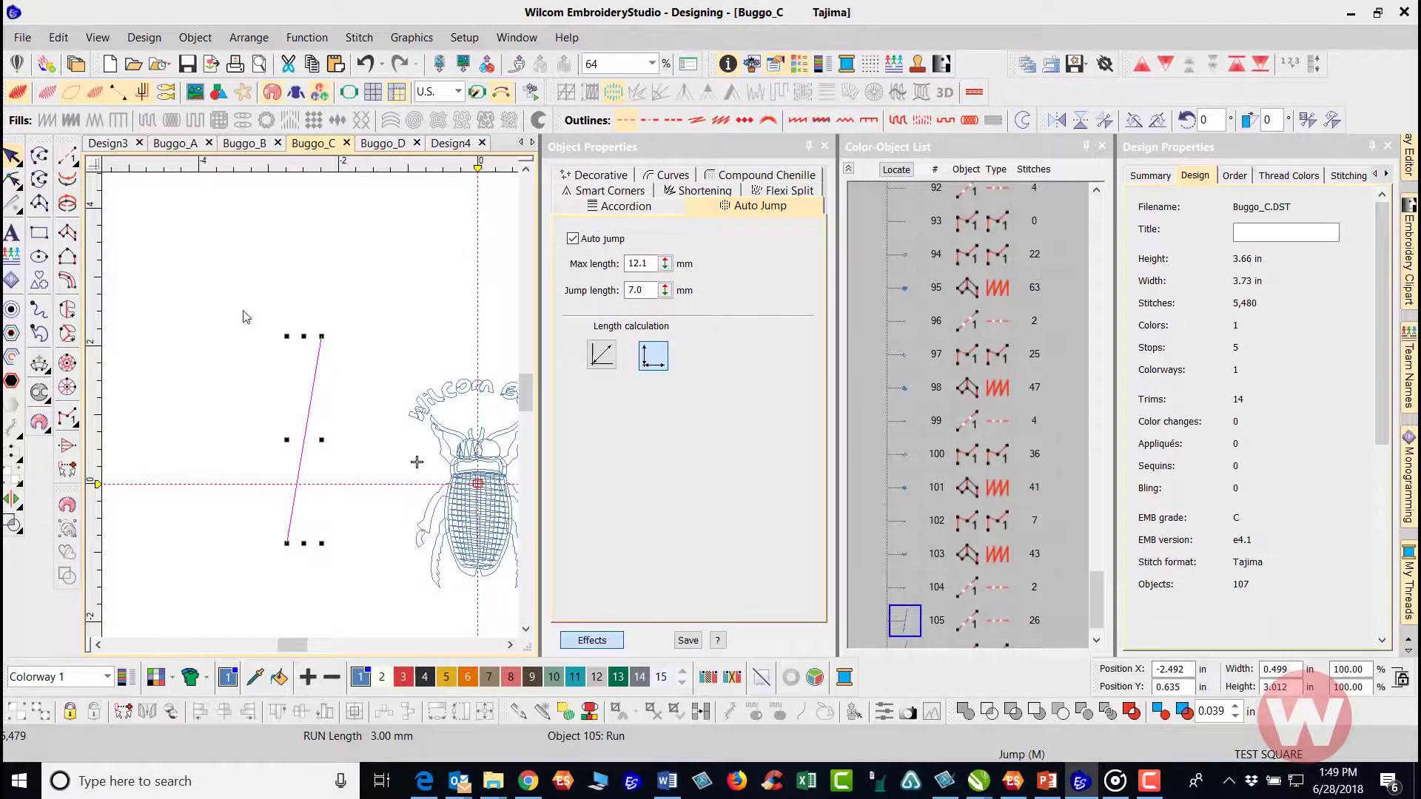
left_click(218, 276)
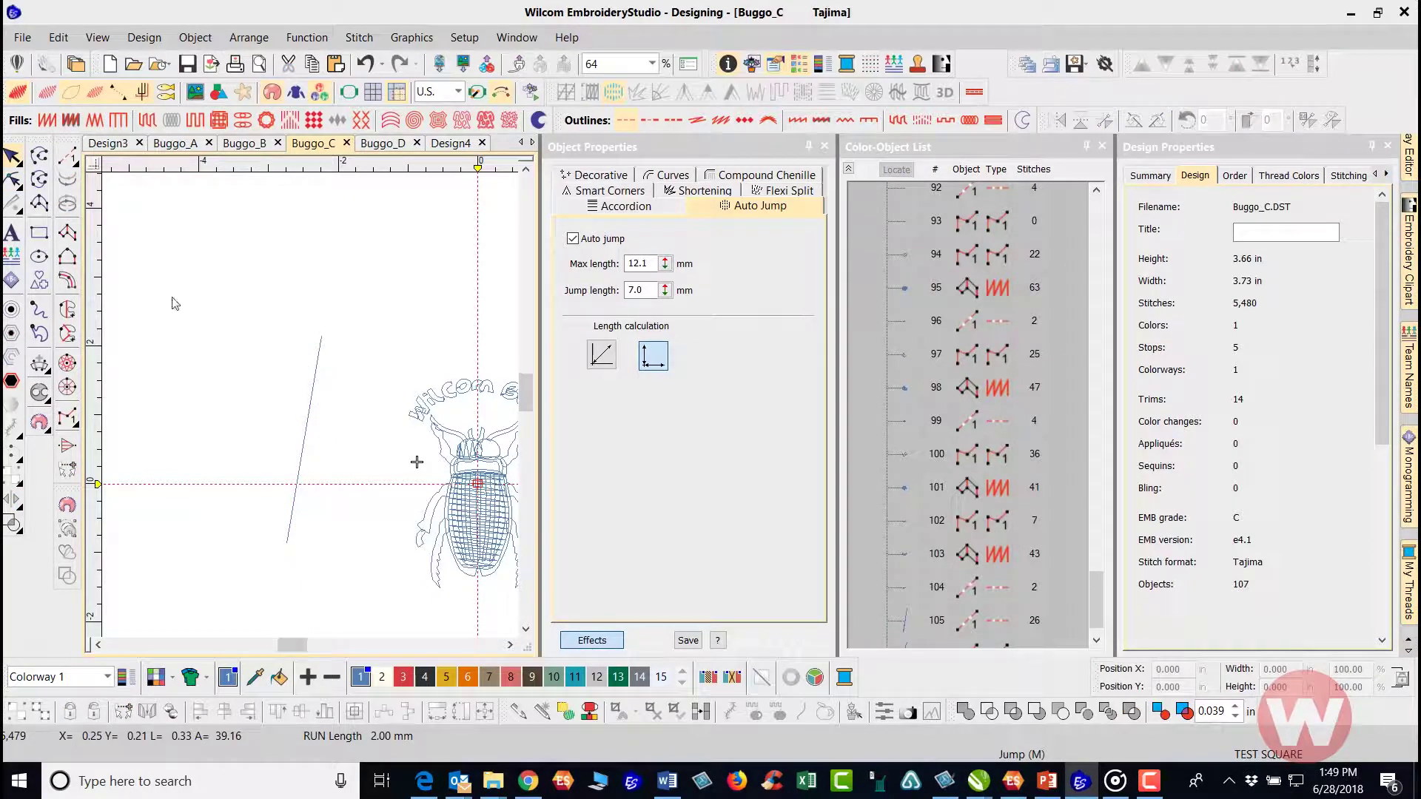
Show the end of the object list to compare the run line and manual-stitch line entries.
left_click(12, 180)
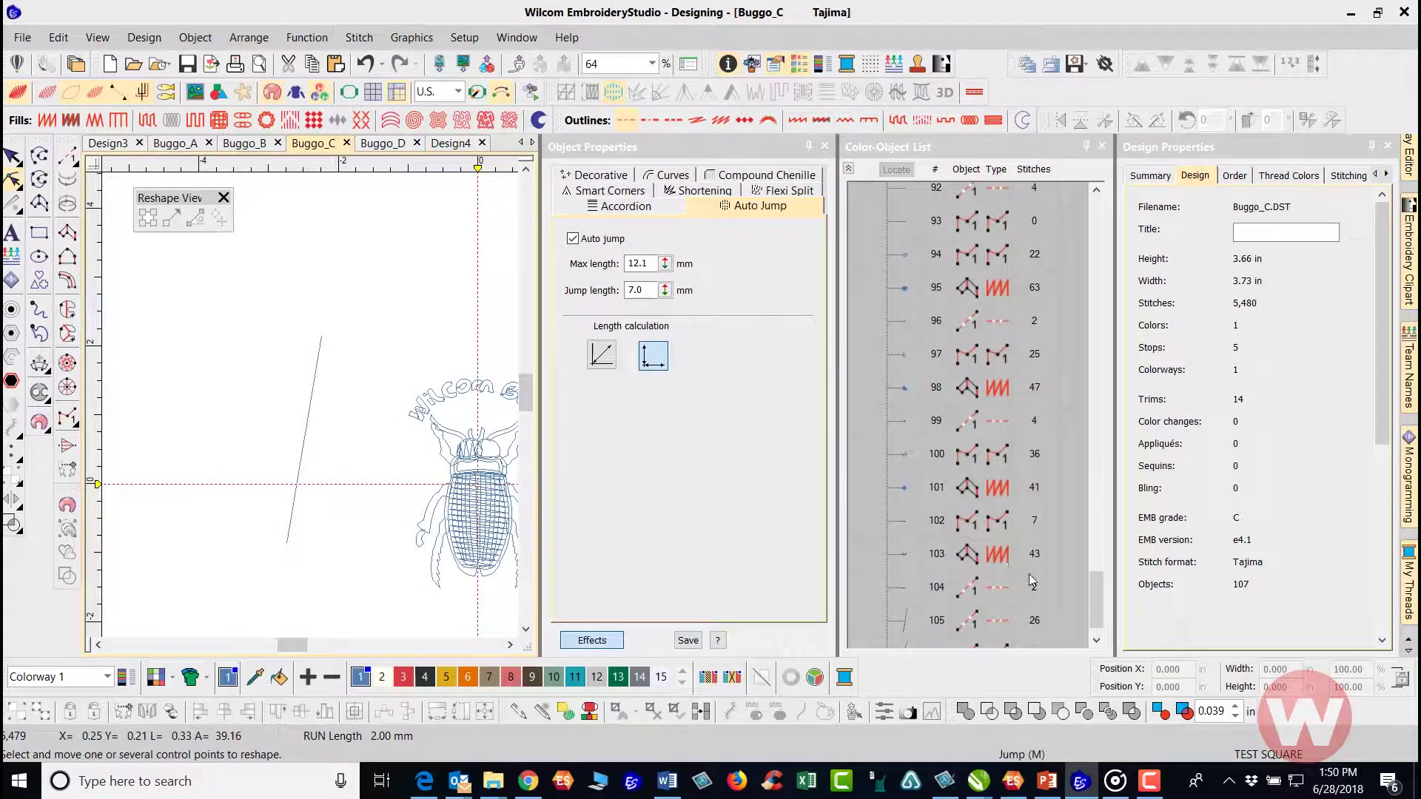
left_click_drag(1099, 597, 1097, 619)
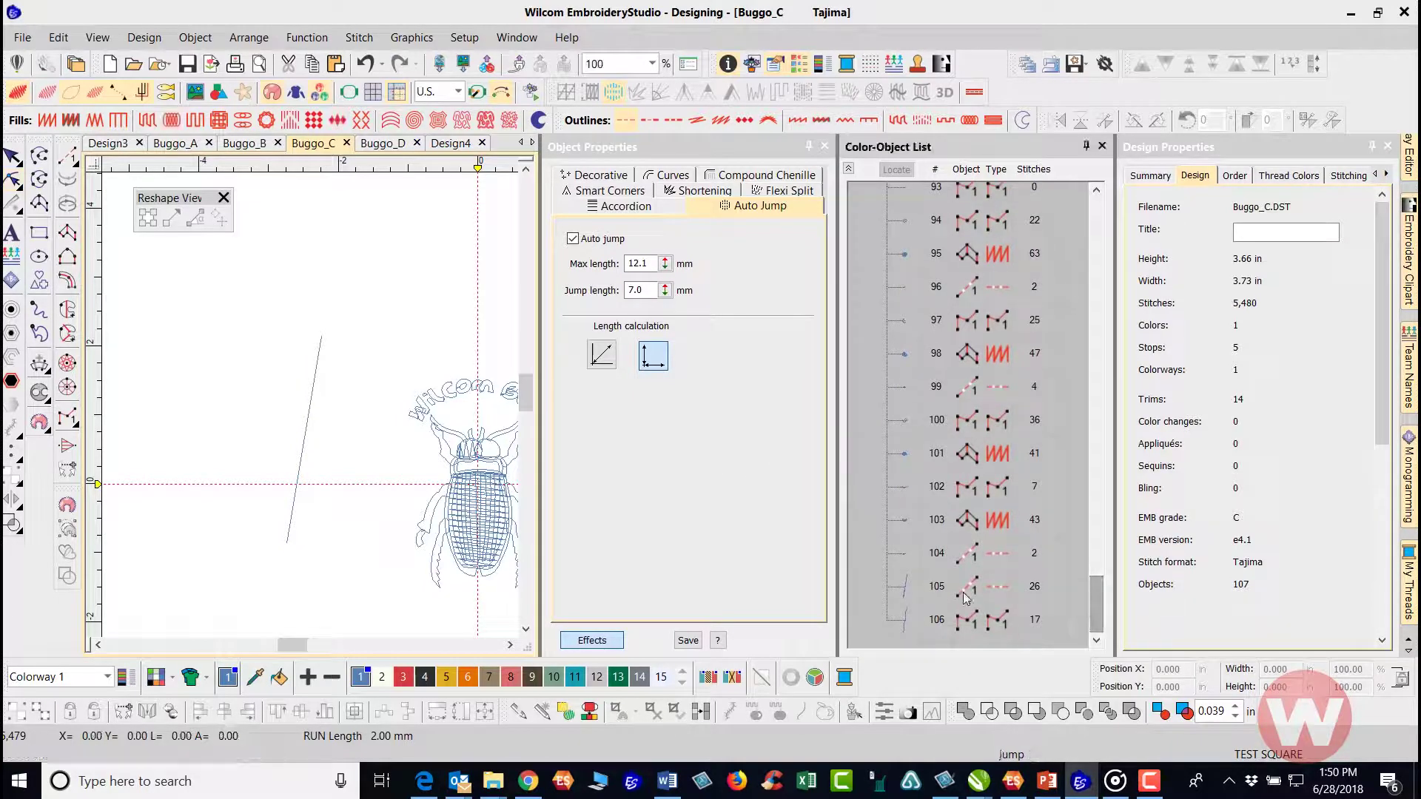
Display the control points of the manual-stitch line, the last object in the list, in Reshape mode and deselect it.
left_click(907, 622)
key("h")
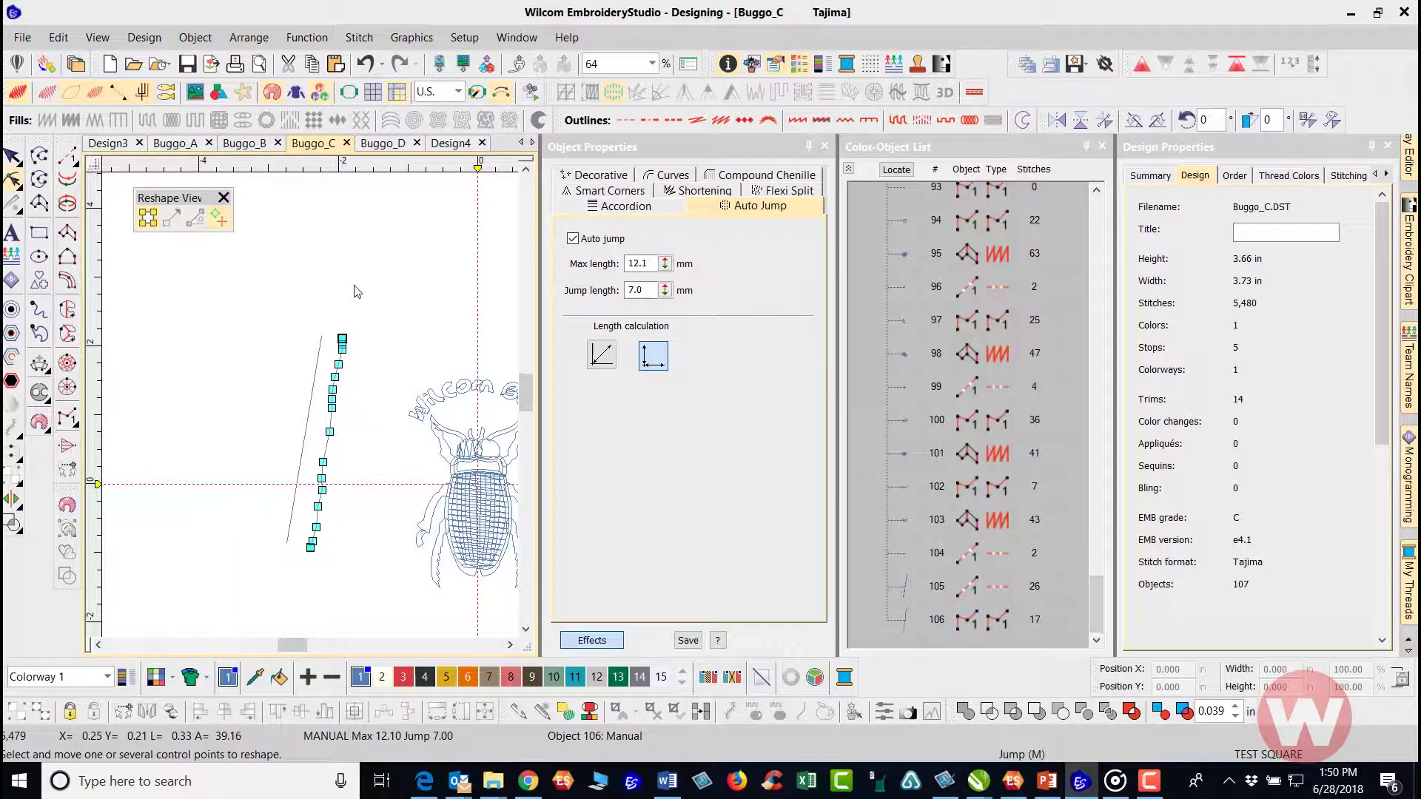
left_click(13, 155)
left_click(244, 296)
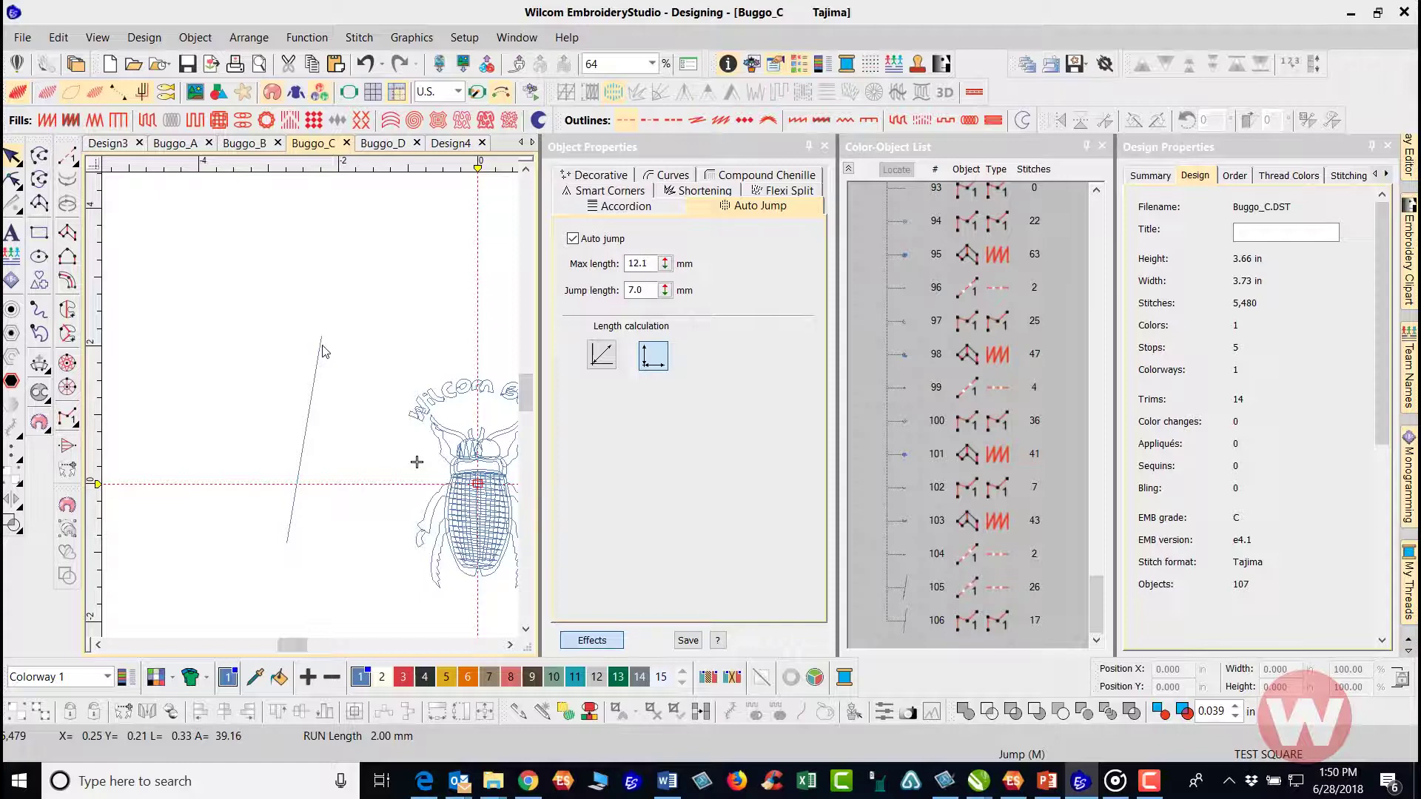
Draw a circle about 1.8 in in diameter with Spiral fill, above and beside the run line, and leave it selected.
left_click(417, 121)
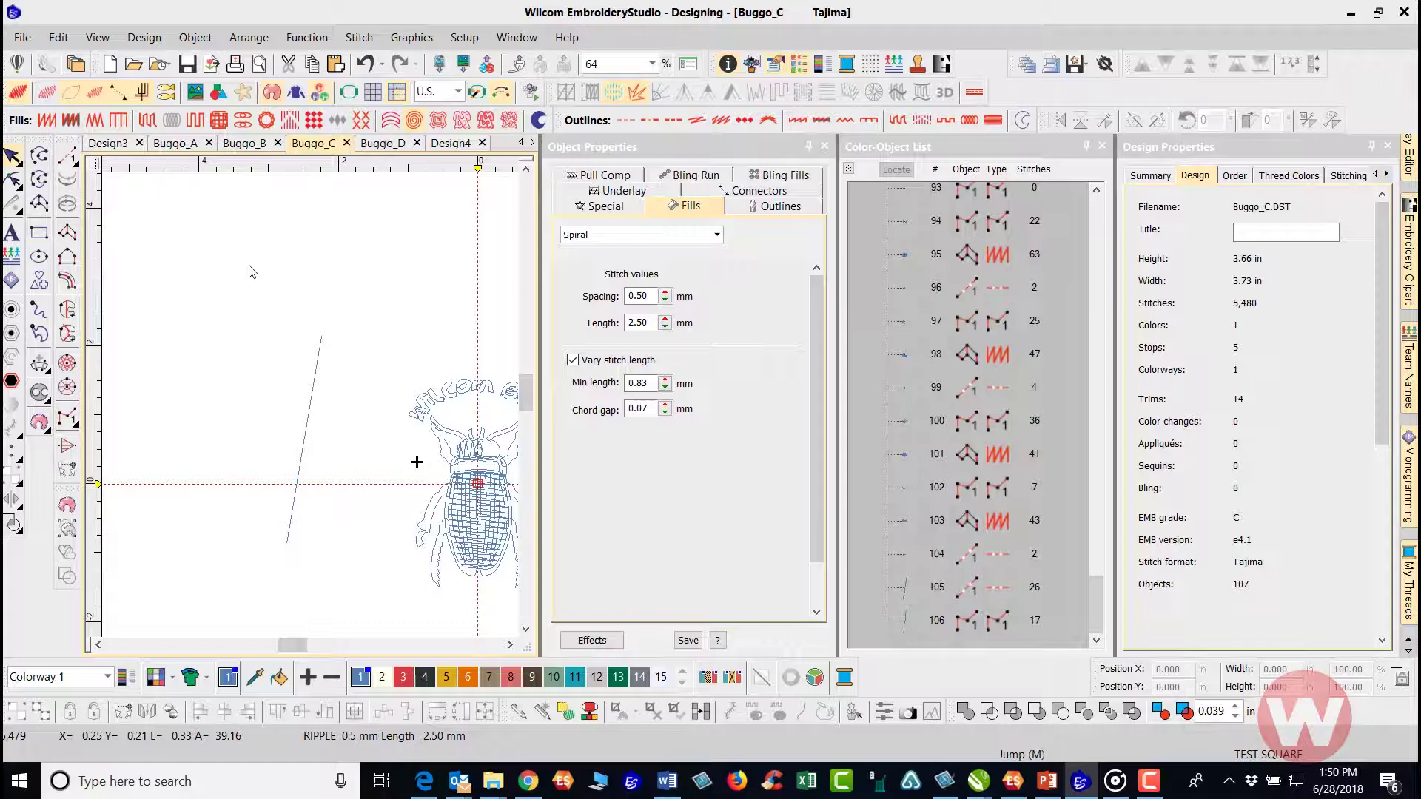
left_click(40, 258)
left_click(307, 542)
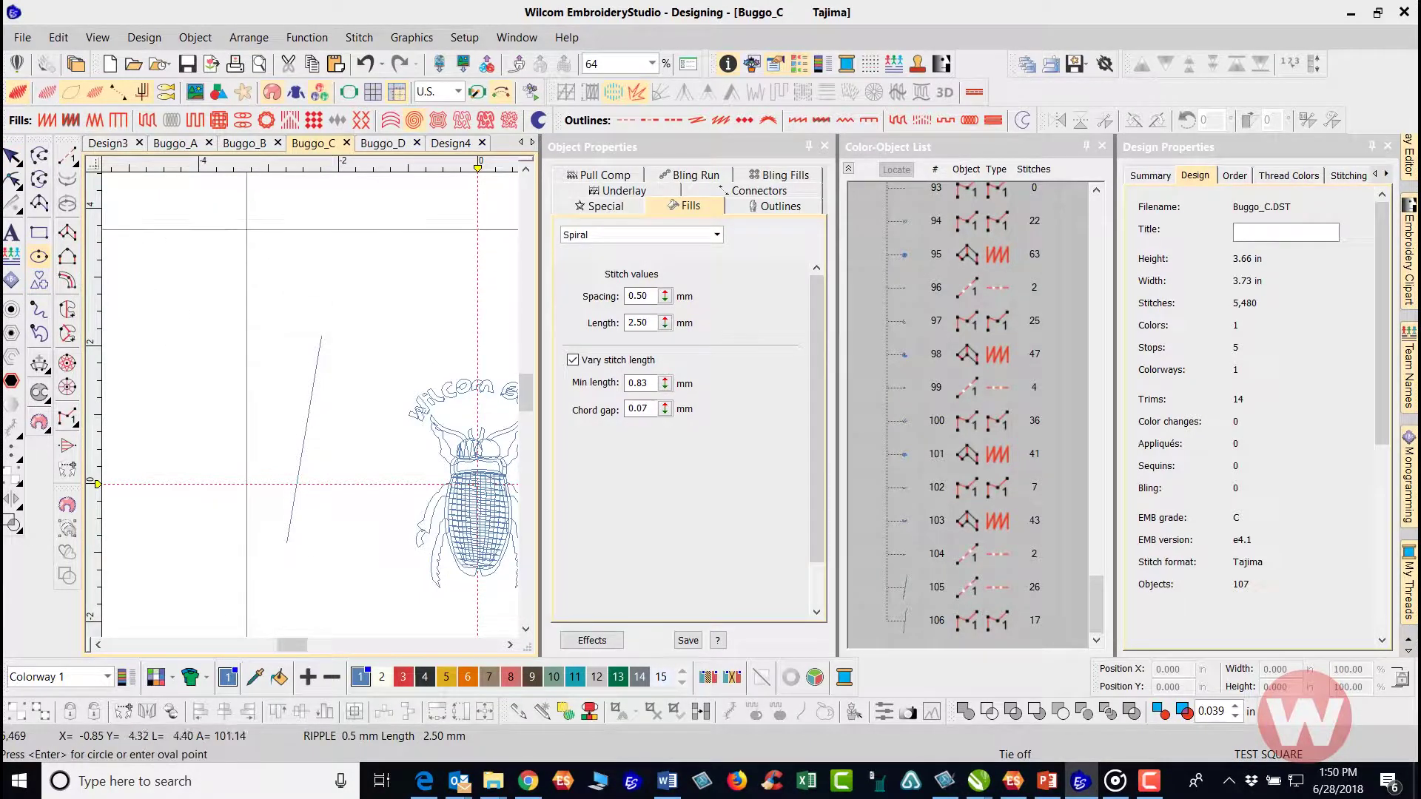
key("Return")
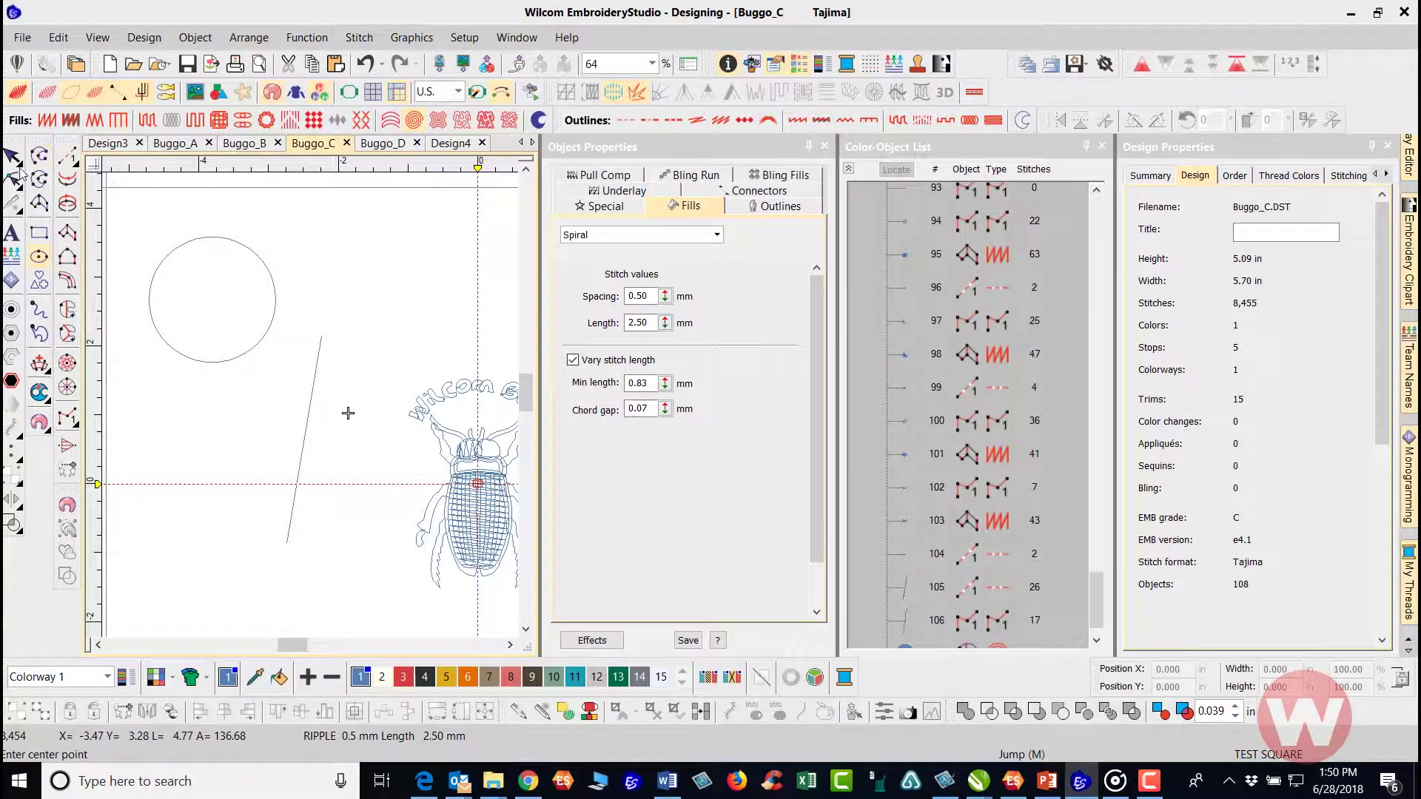
left_click(13, 157)
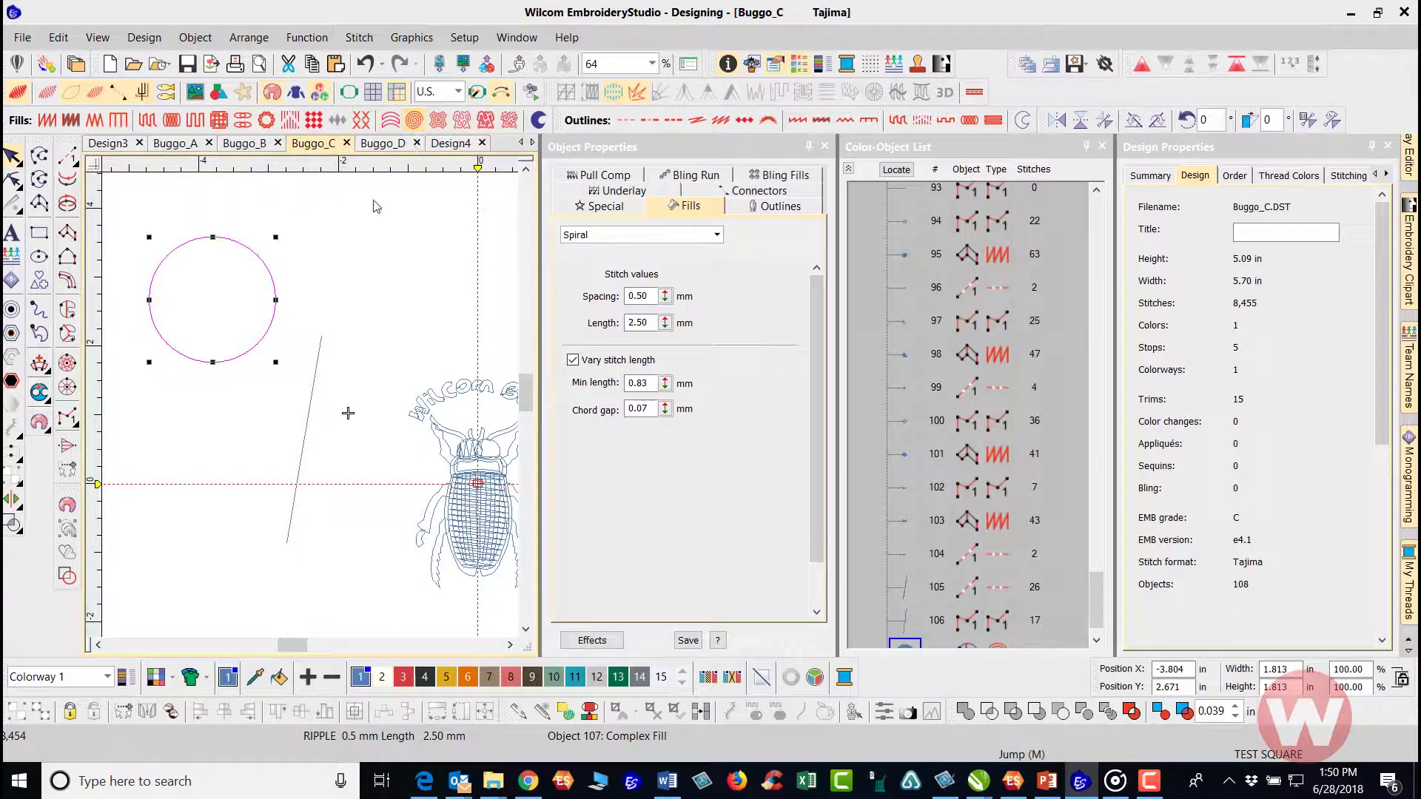
Turn on TrueView and set the circle's spiral fill spacing to 3 mm.
key("t")
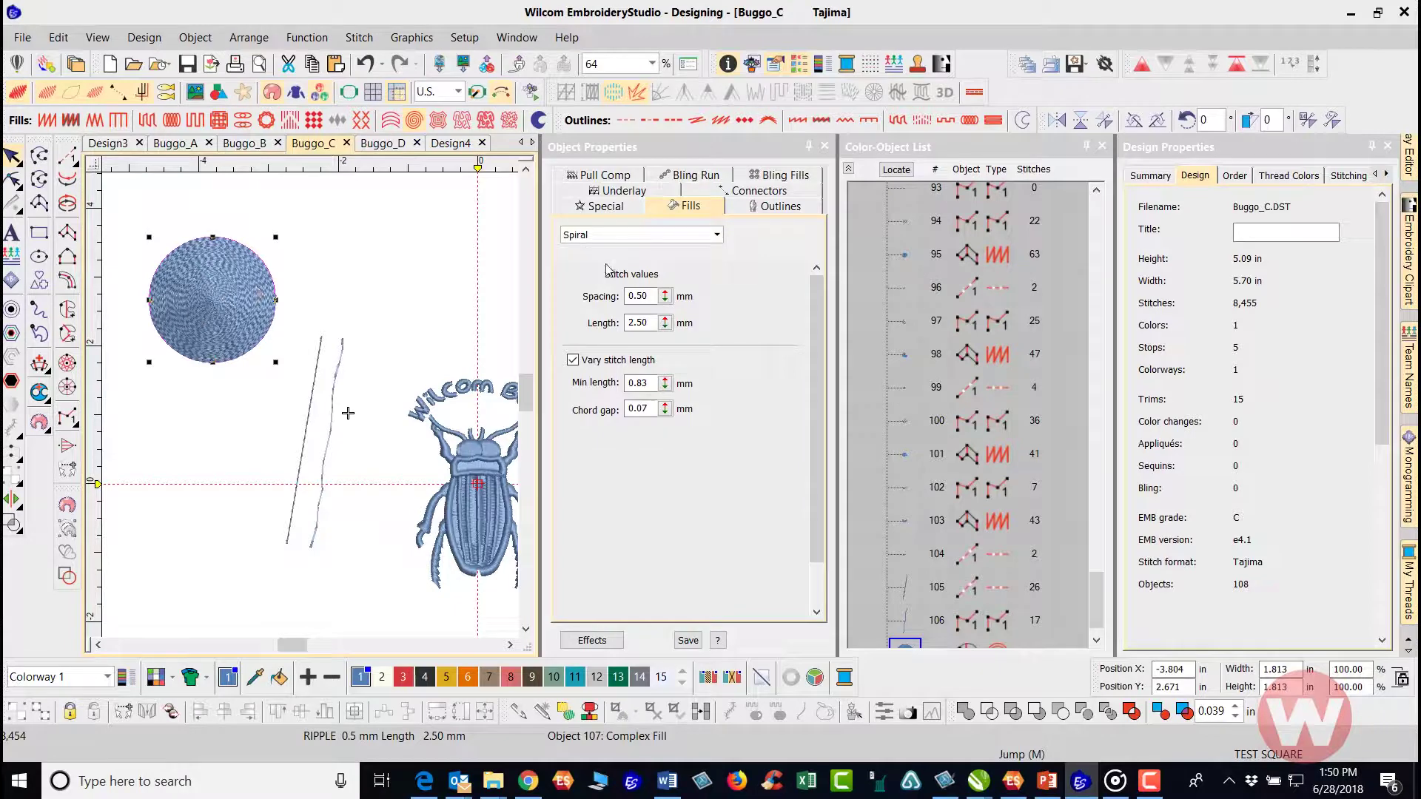
double_click(654, 296)
type("3")
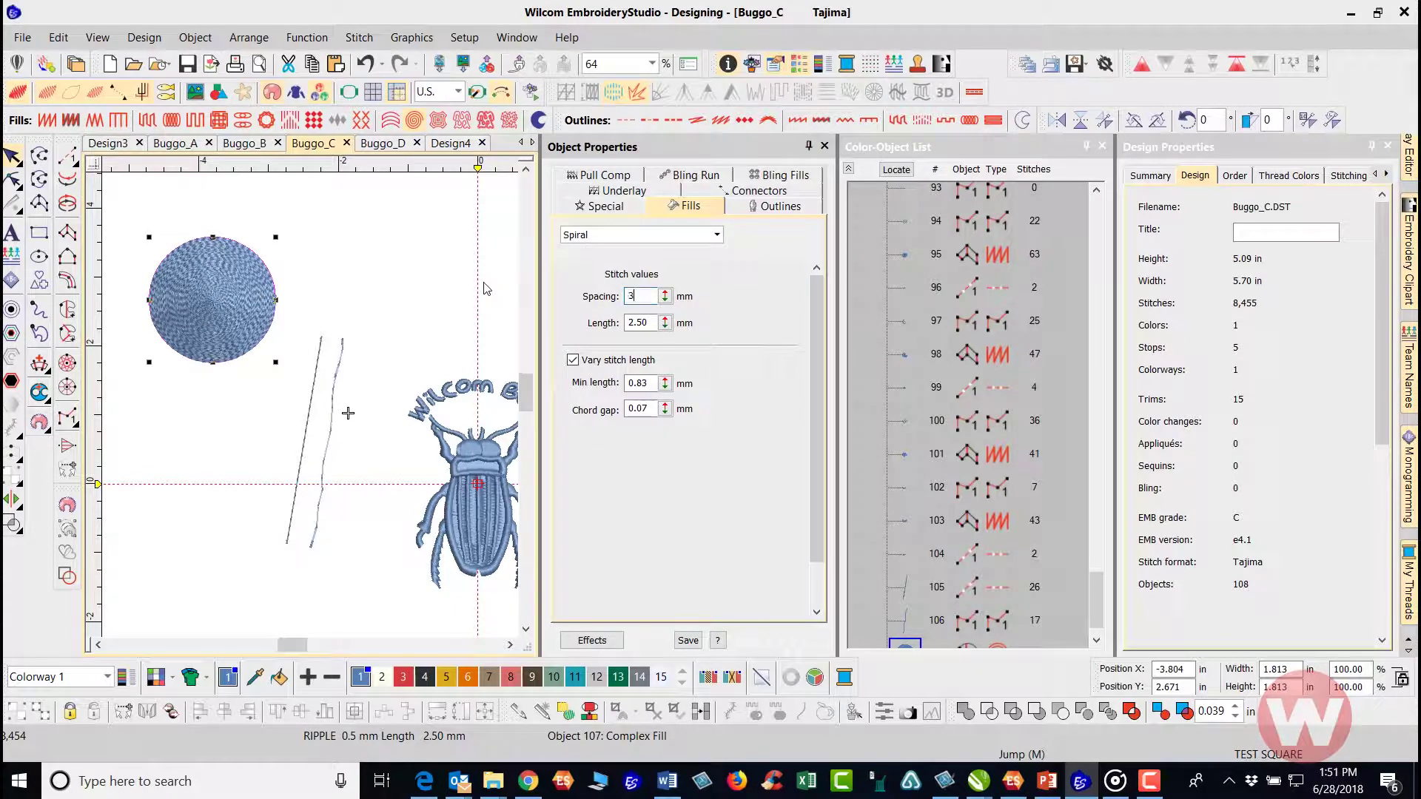
type(".")
key("Return")
key("shift+0")
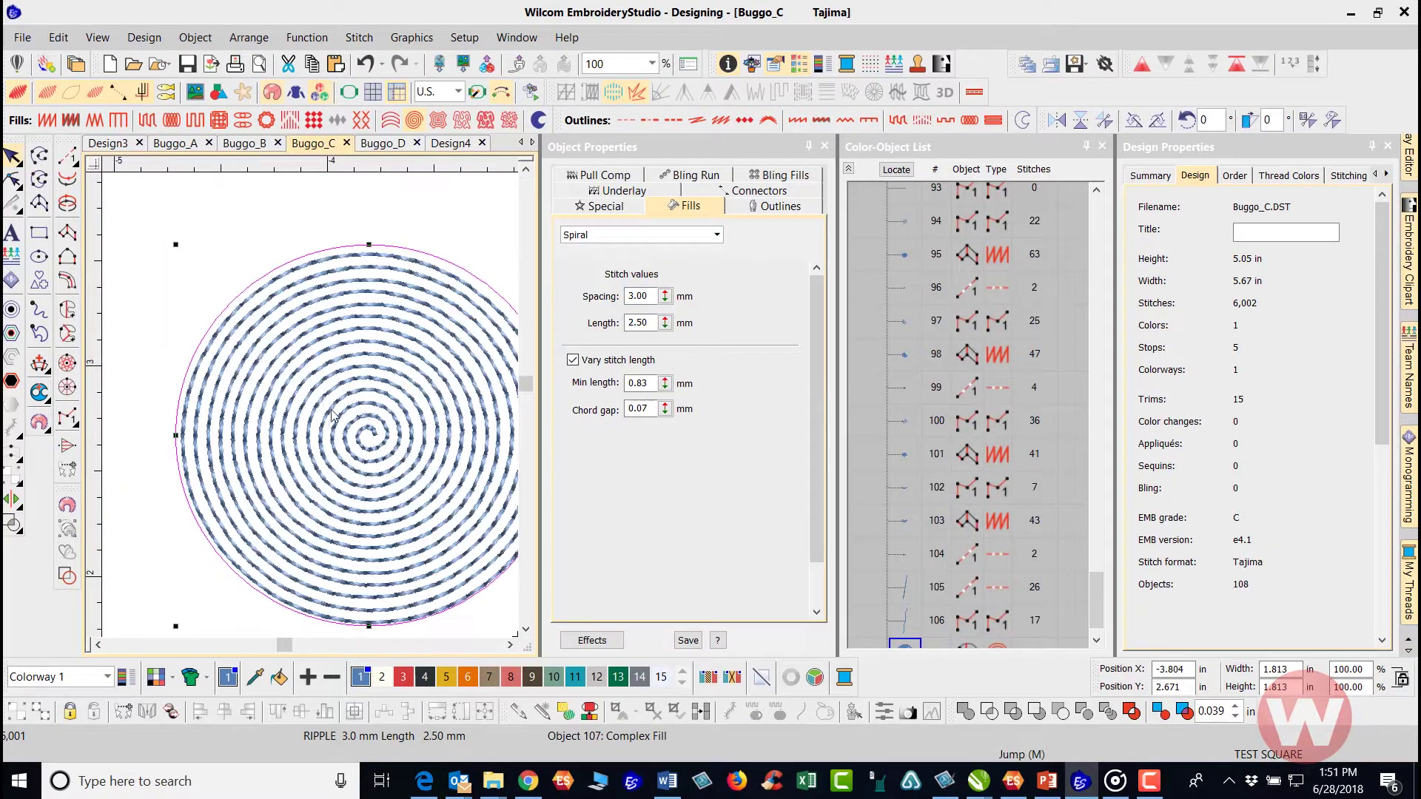
Enlarge the spiral-filled circle proportionally to about 5 in in diameter.
left_click(435, 233)
left_click(431, 270)
scroll(415, 391, "down", 4)
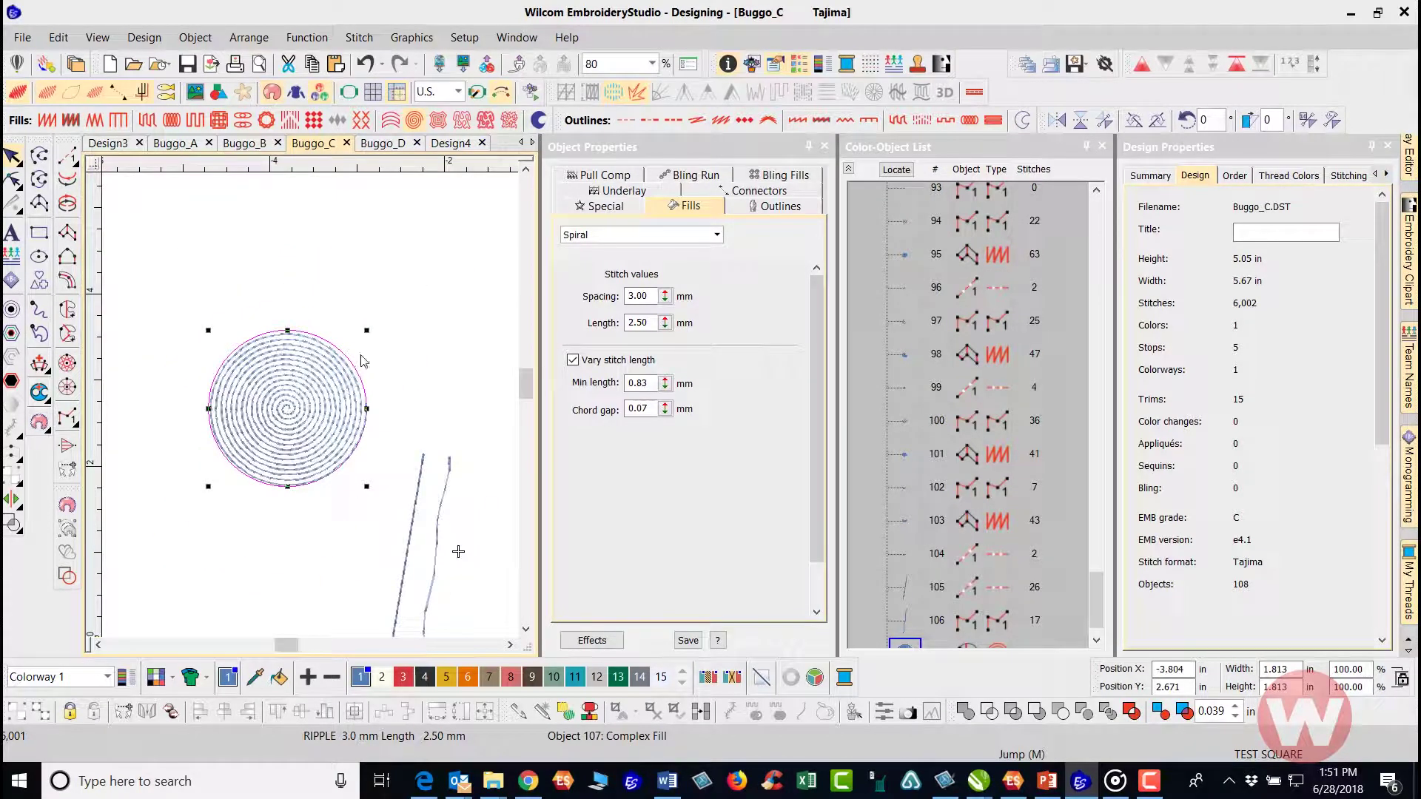
left_click_drag(367, 330, 462, 253)
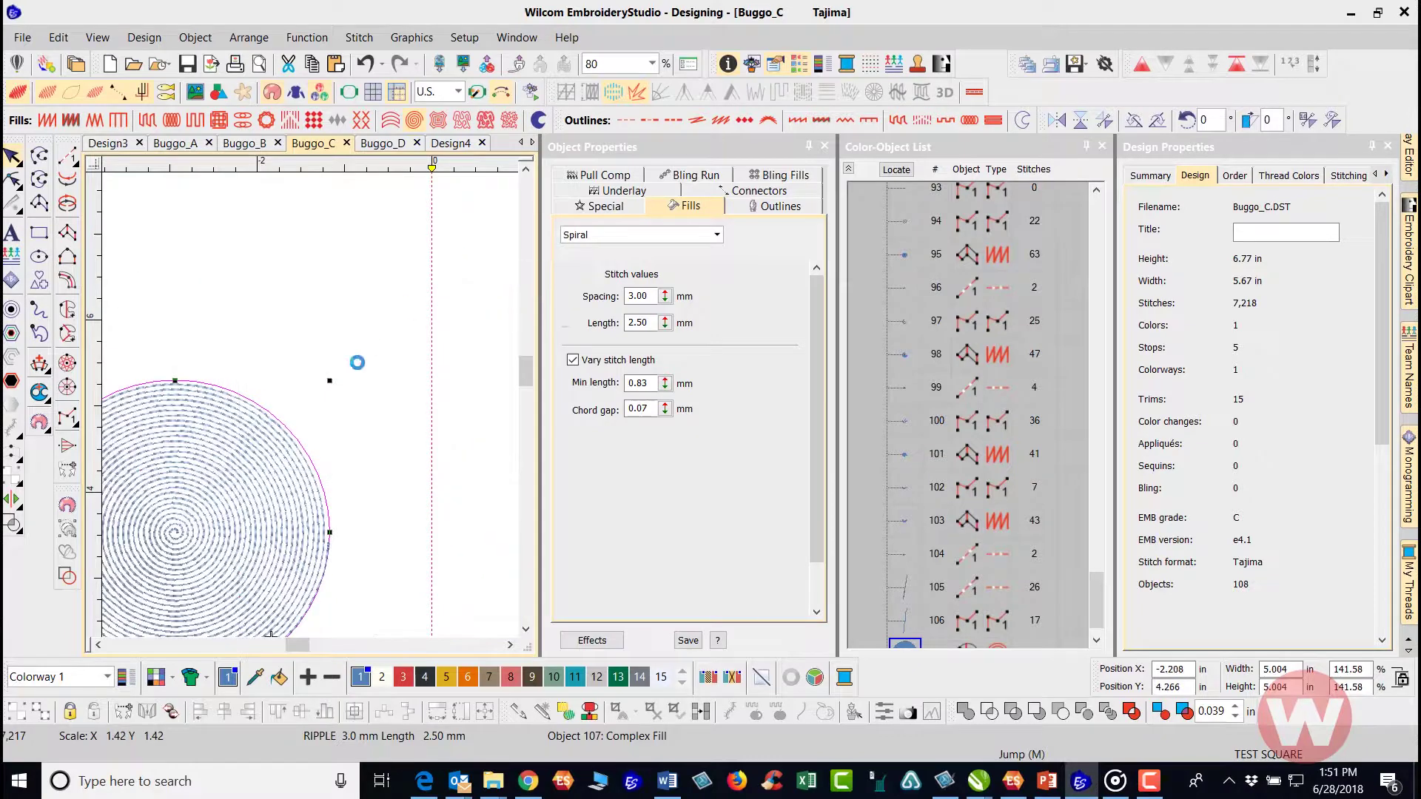
scroll(289, 442, "down", 2)
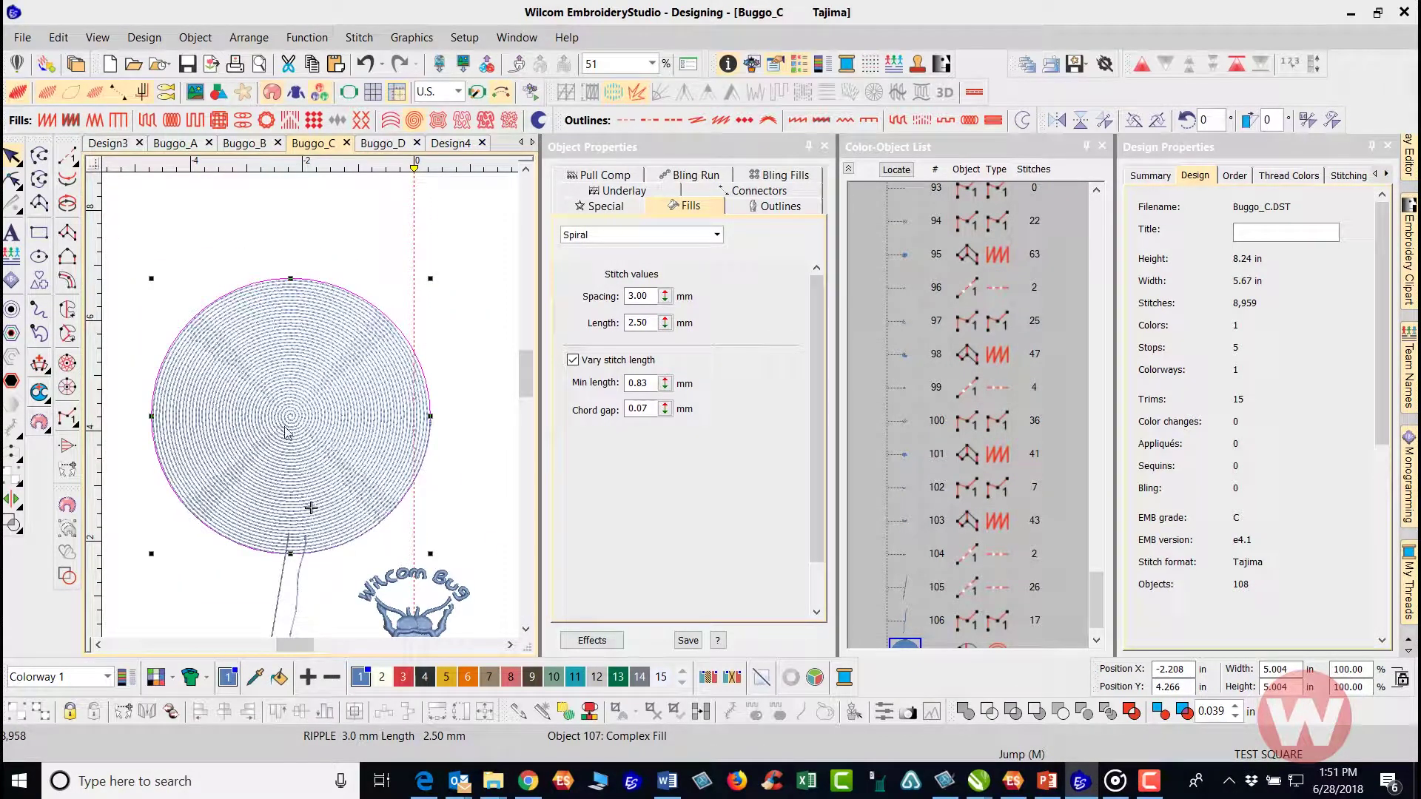
scroll(342, 510, "up", 1)
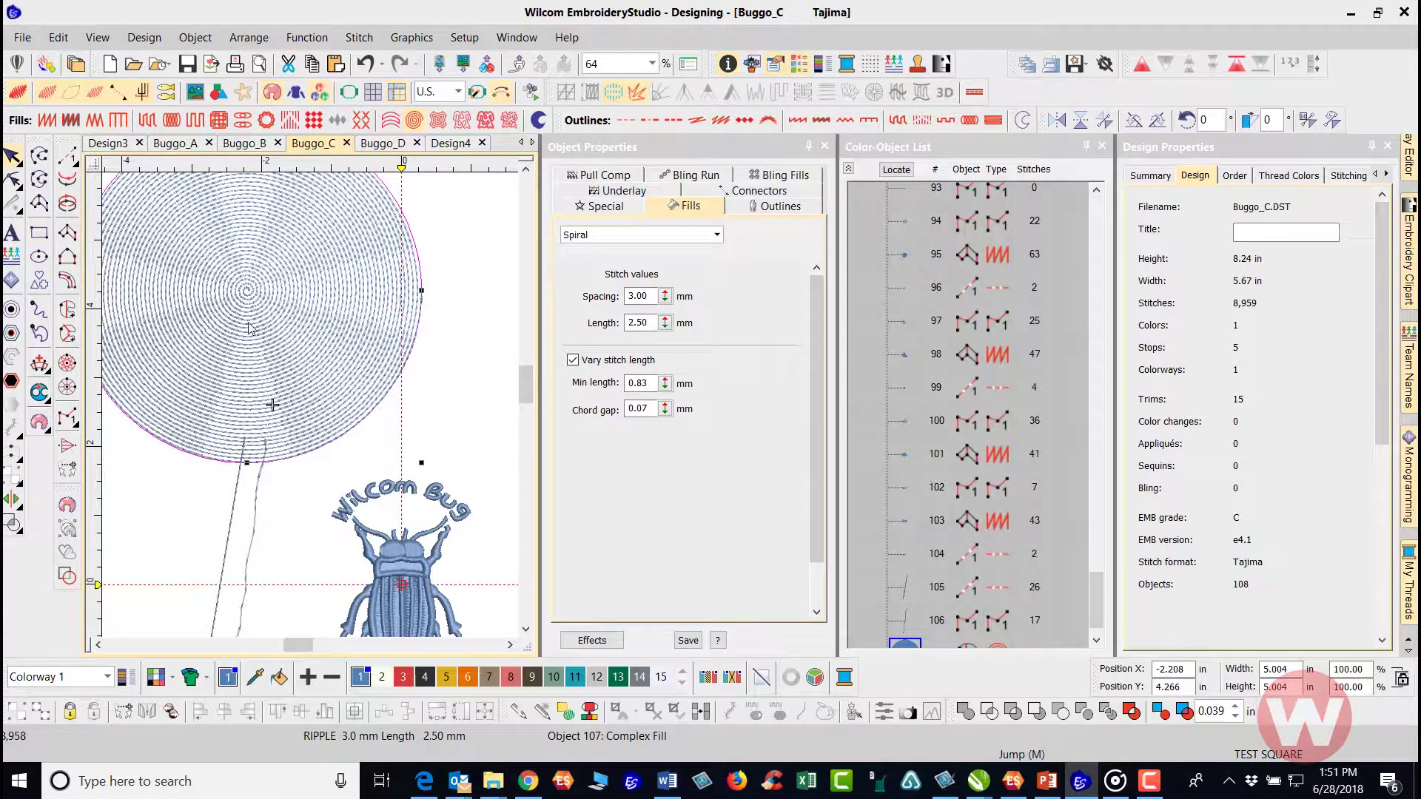
scroll(284, 313, "down", 2)
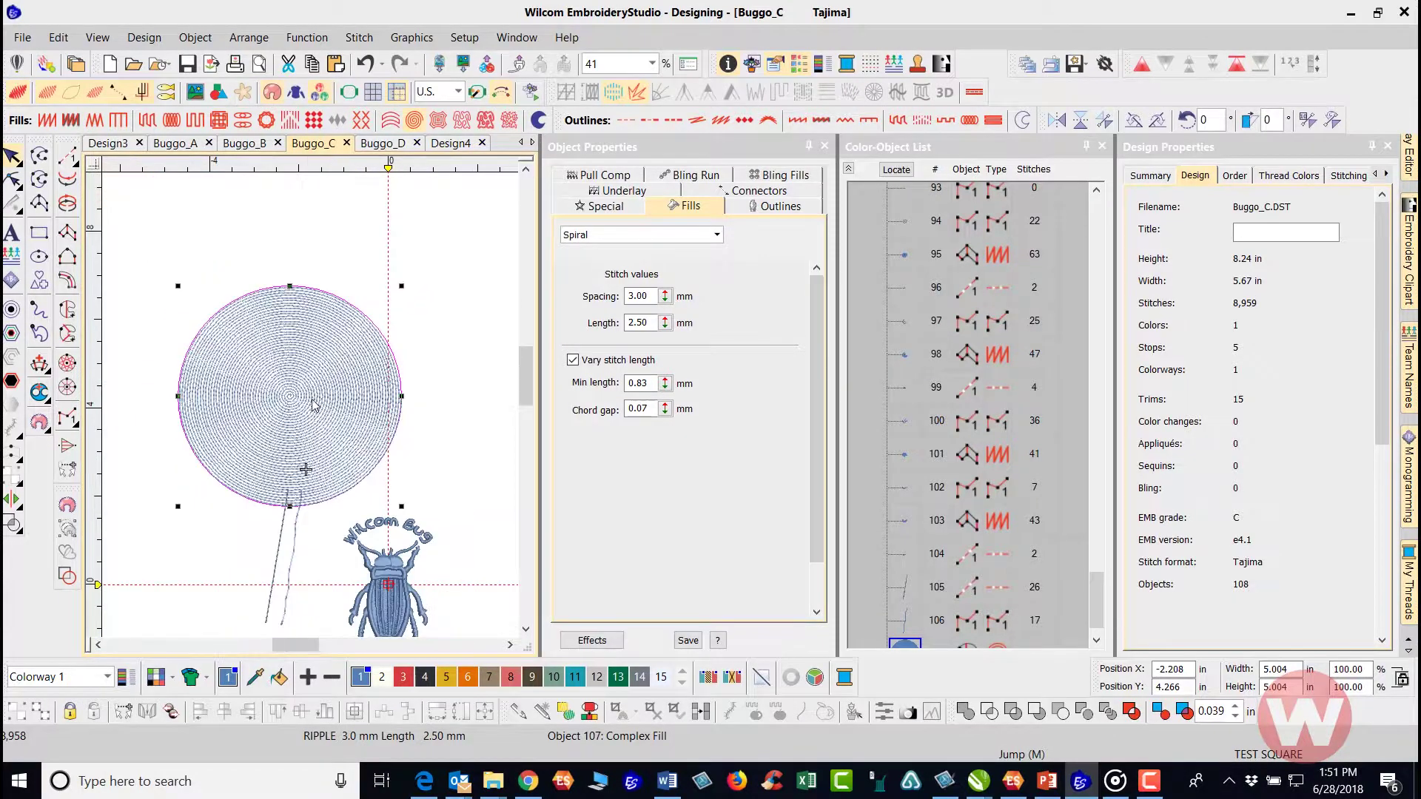
Delete the spiral circle, the run line and the manual-stitch line from the design.
left_click(159, 464)
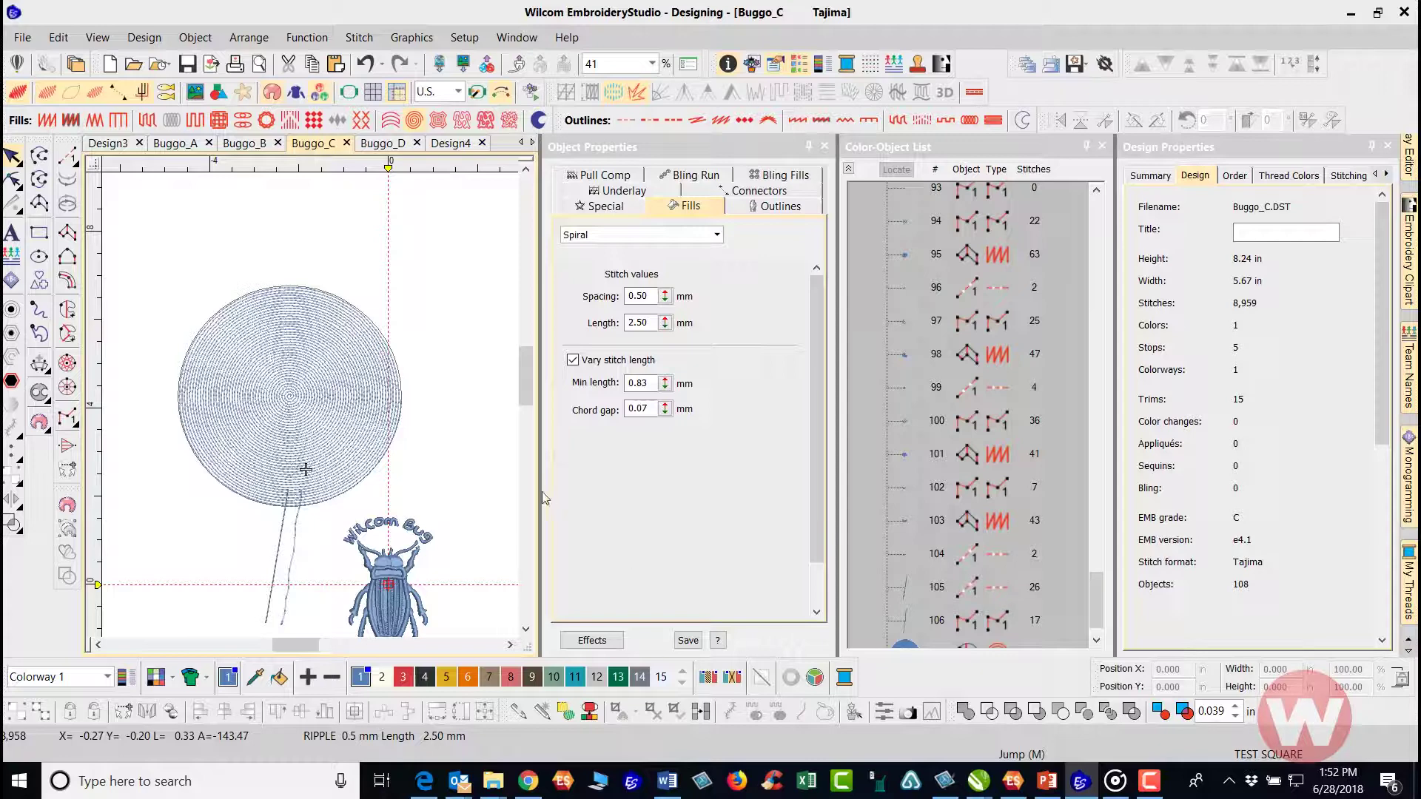
left_click(330, 380)
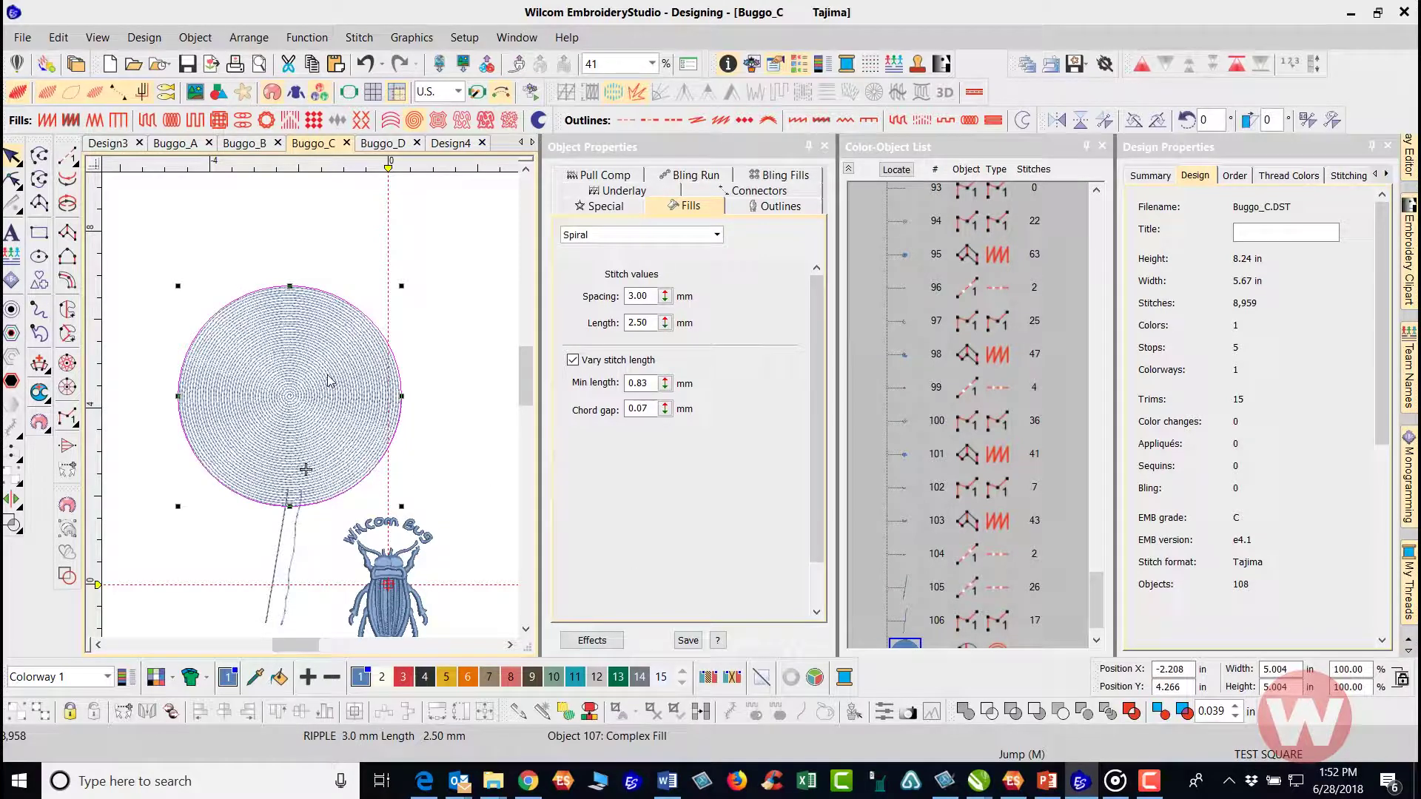
key("Delete")
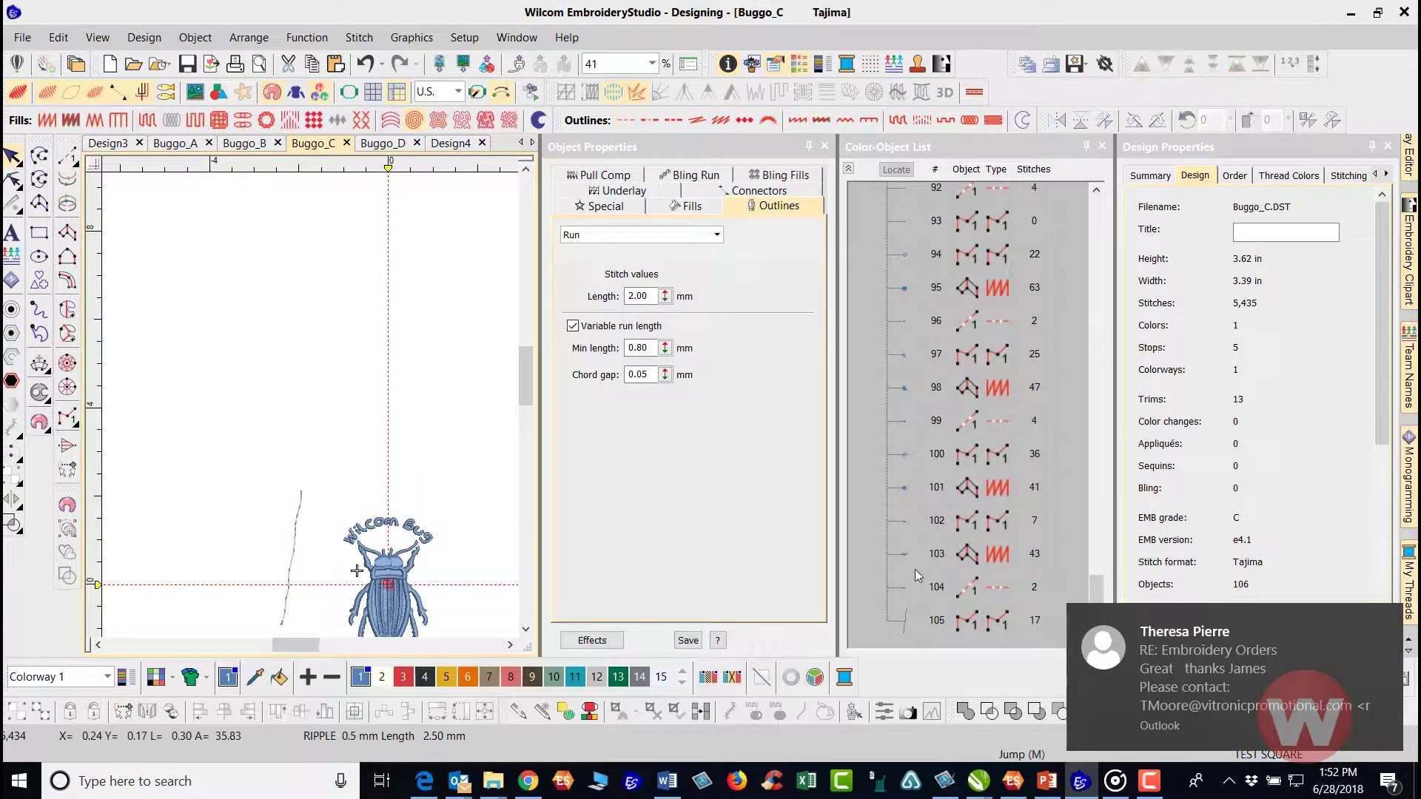
left_click(1382, 622)
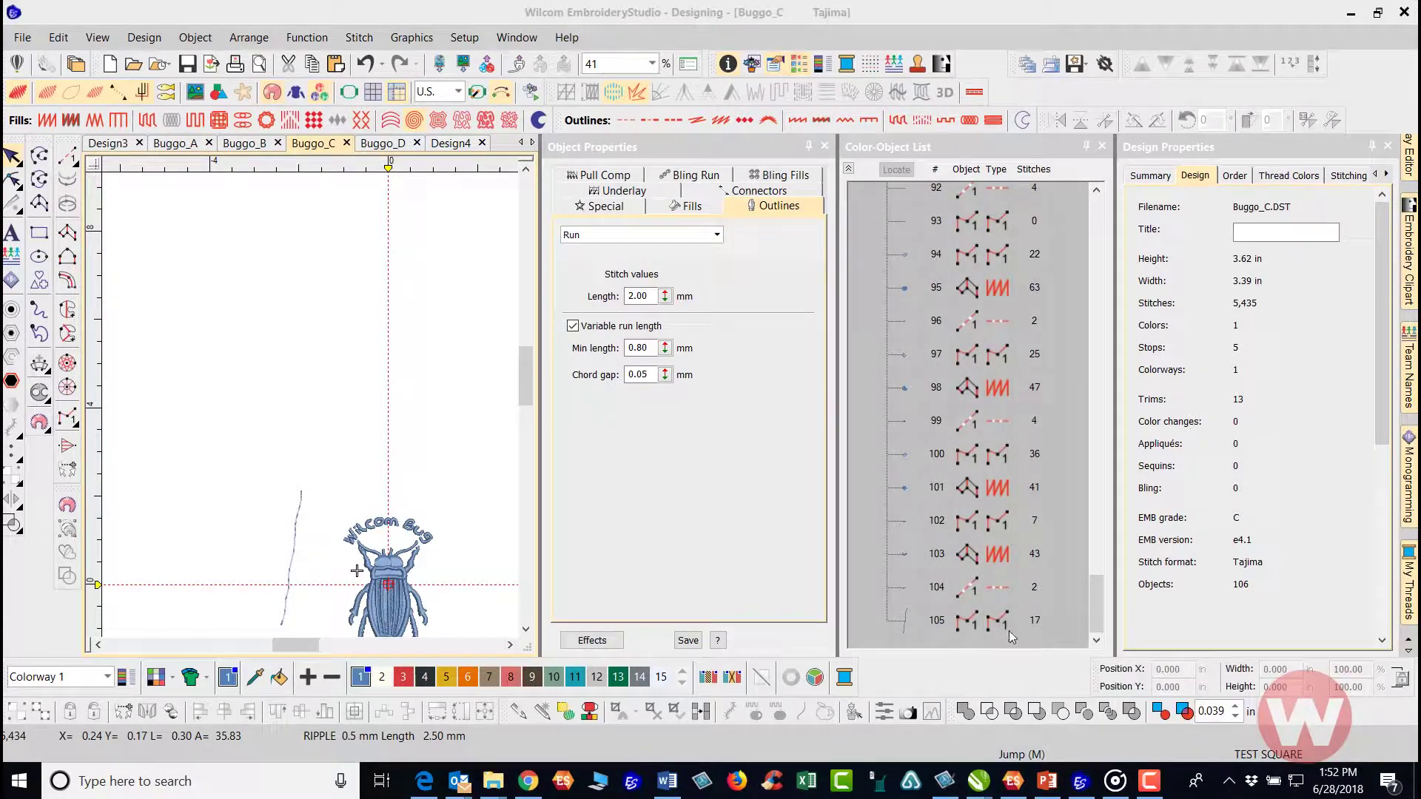
left_click(296, 558)
key("Delete")
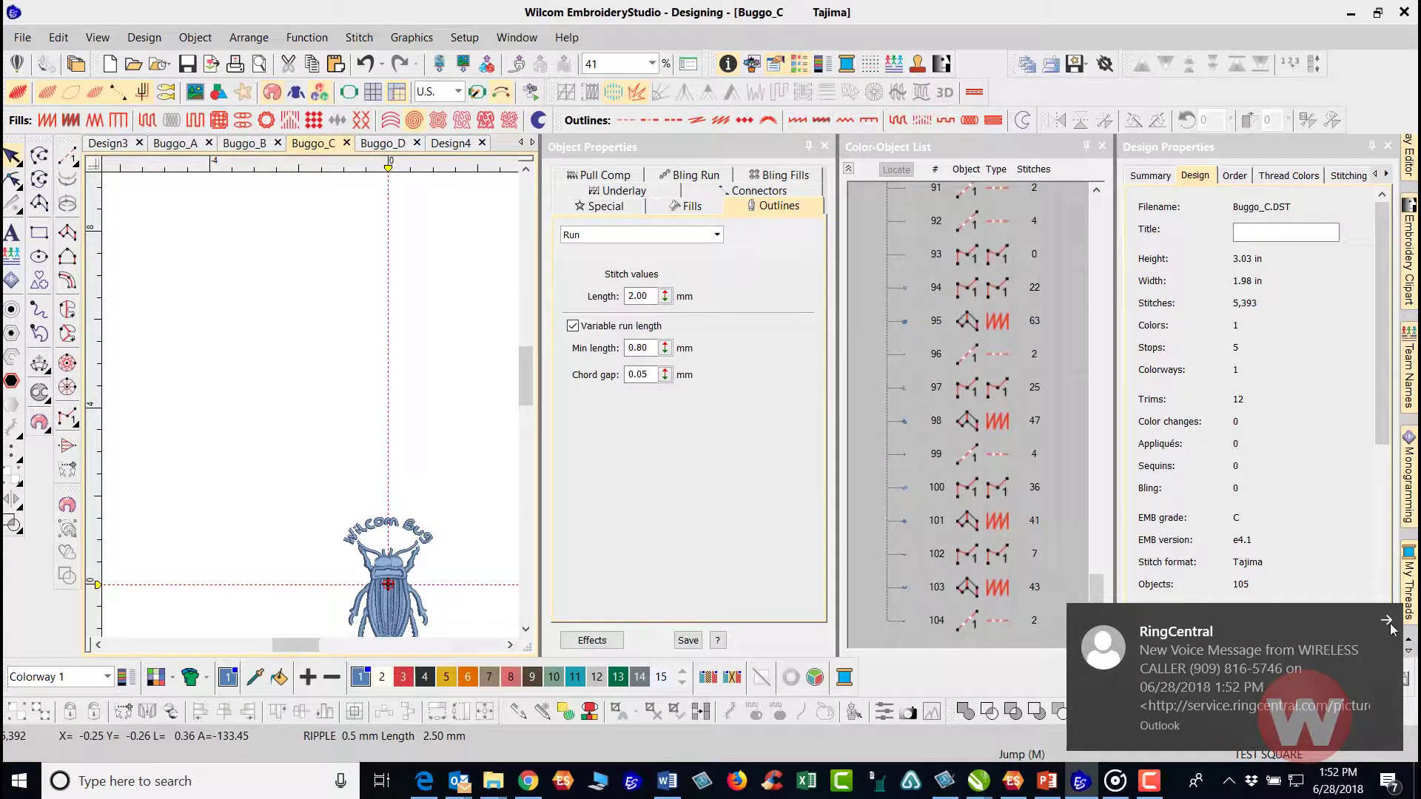
left_click(1386, 620)
Close the Buggo_C design without saving the changes.
scroll(340, 415, "down", 1)
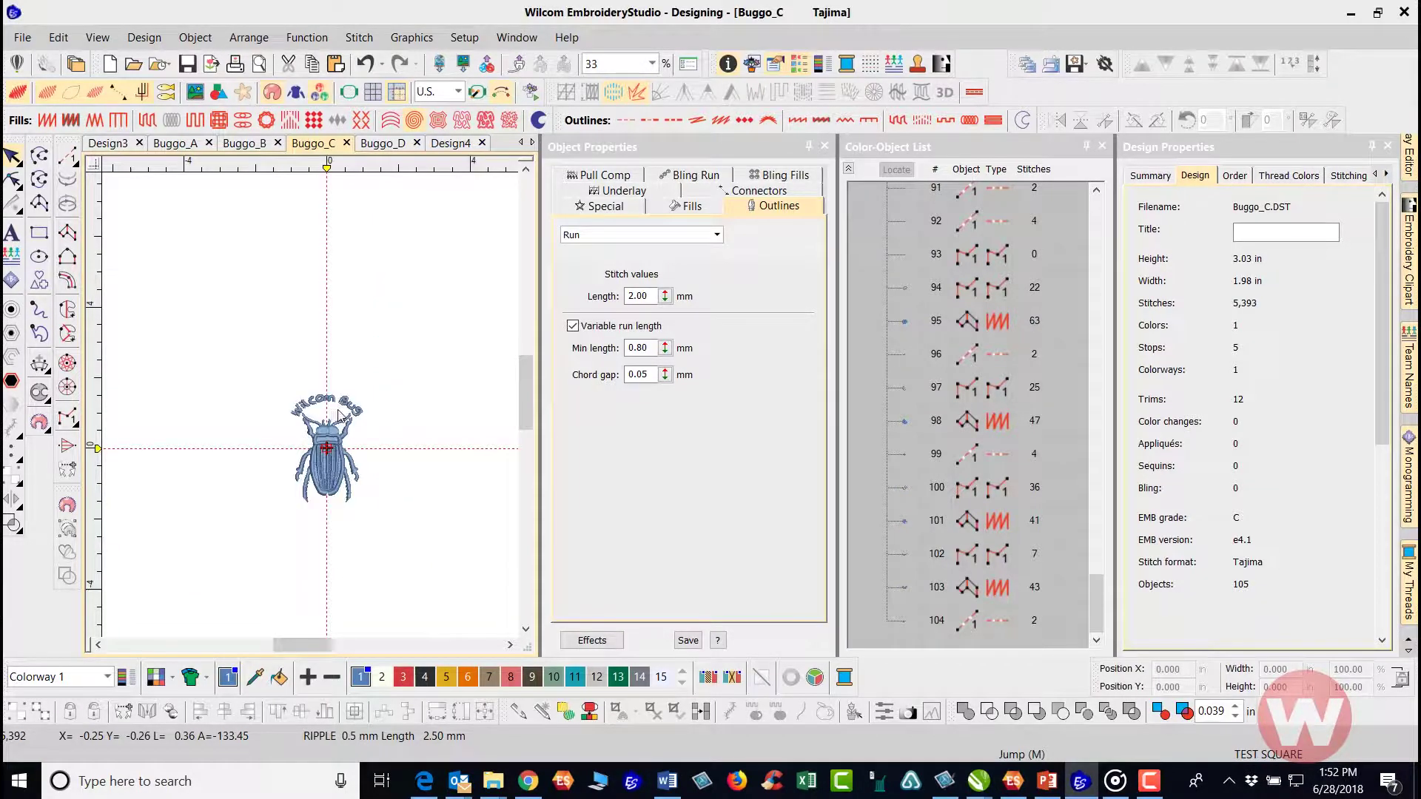
scroll(314, 407, "up", 4)
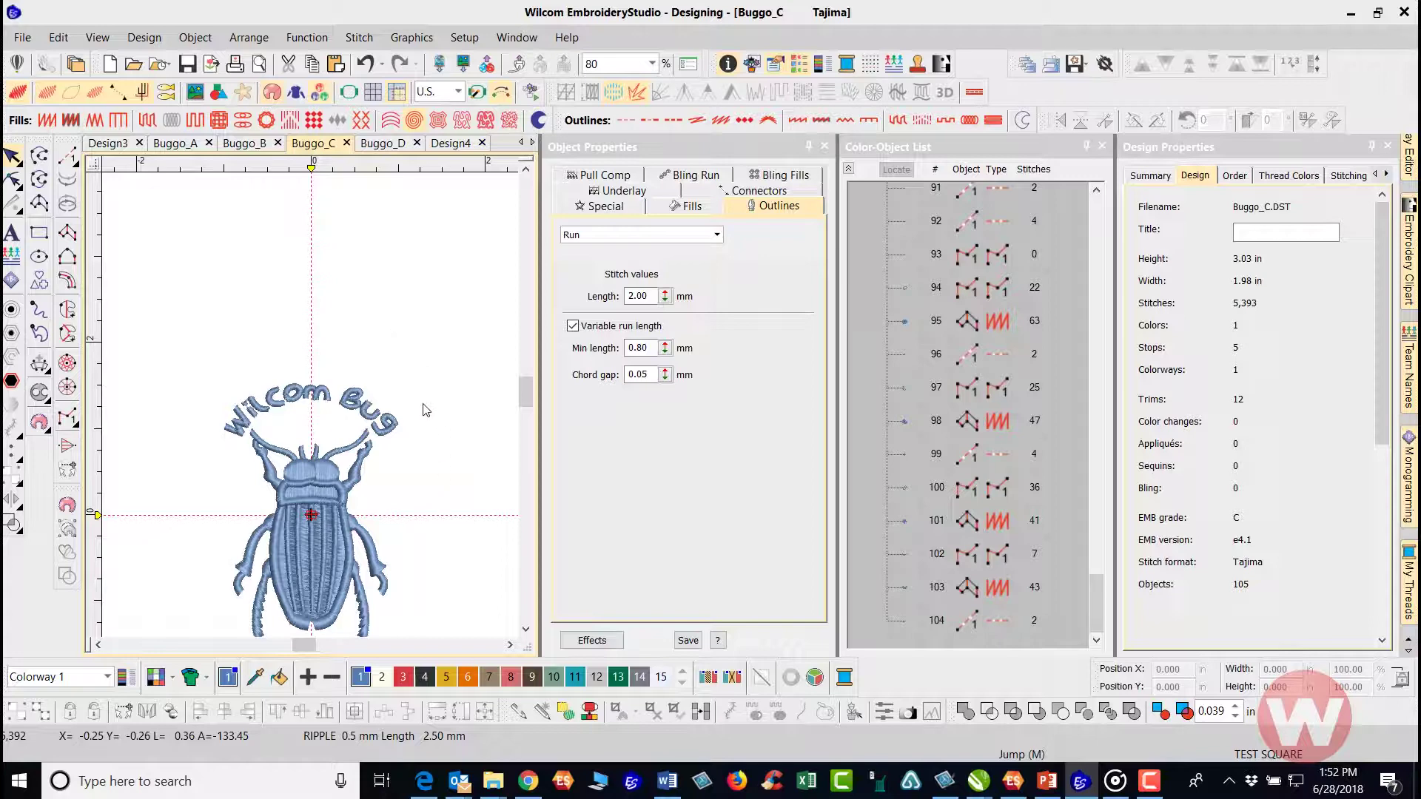
left_click(346, 143)
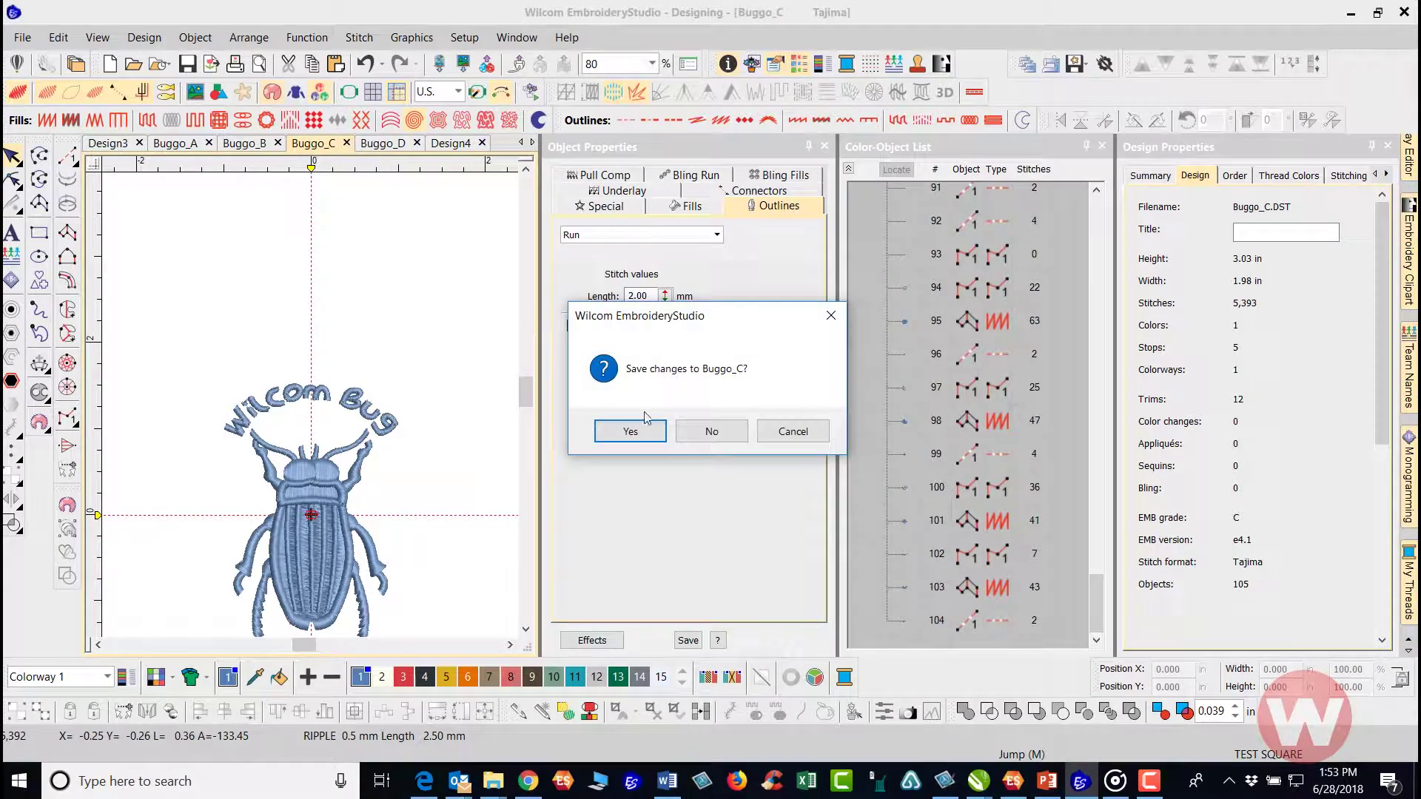
left_click(716, 430)
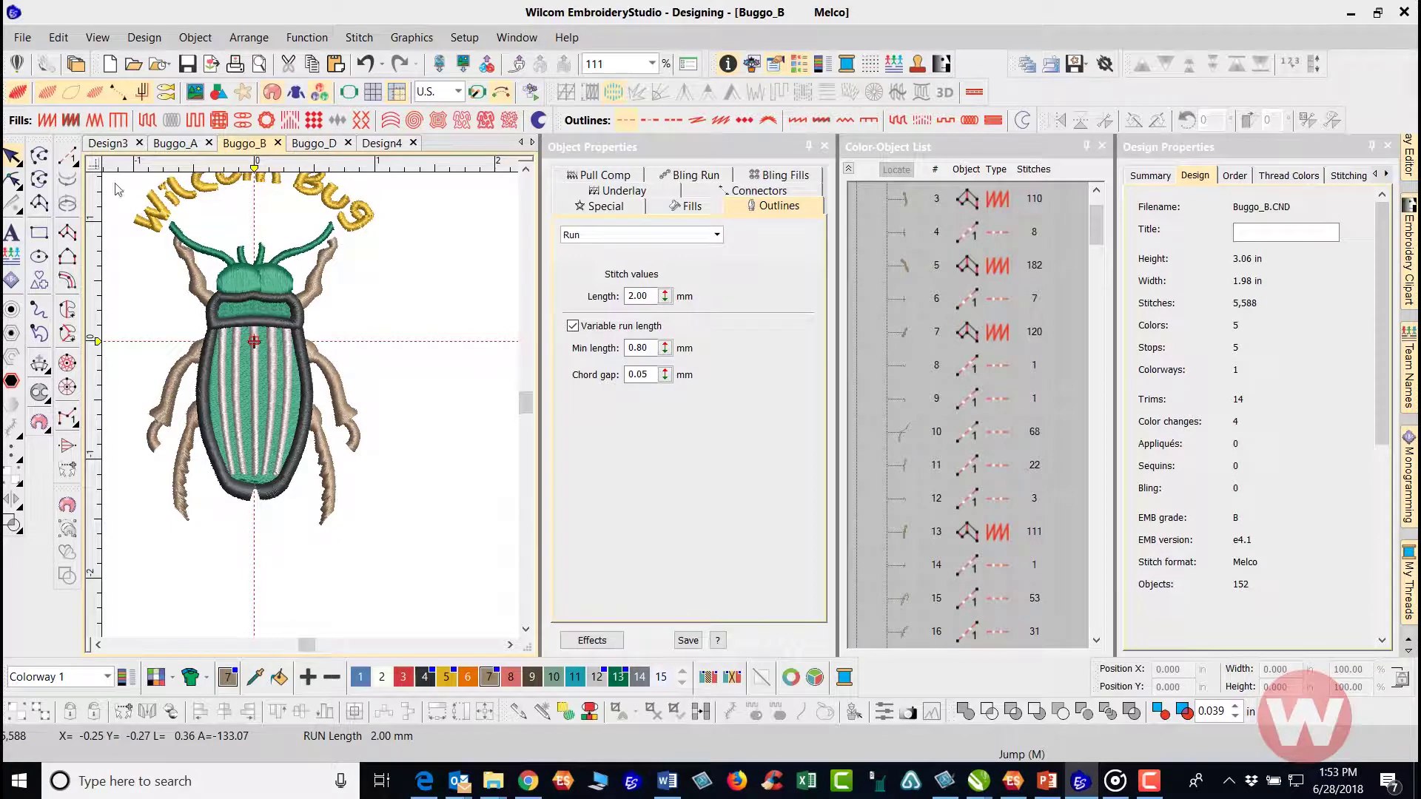
Choose the Buggo_C DST file for opening and enable recognition of Objects / outlines and Auto connectors in its open options.
left_click(24, 38)
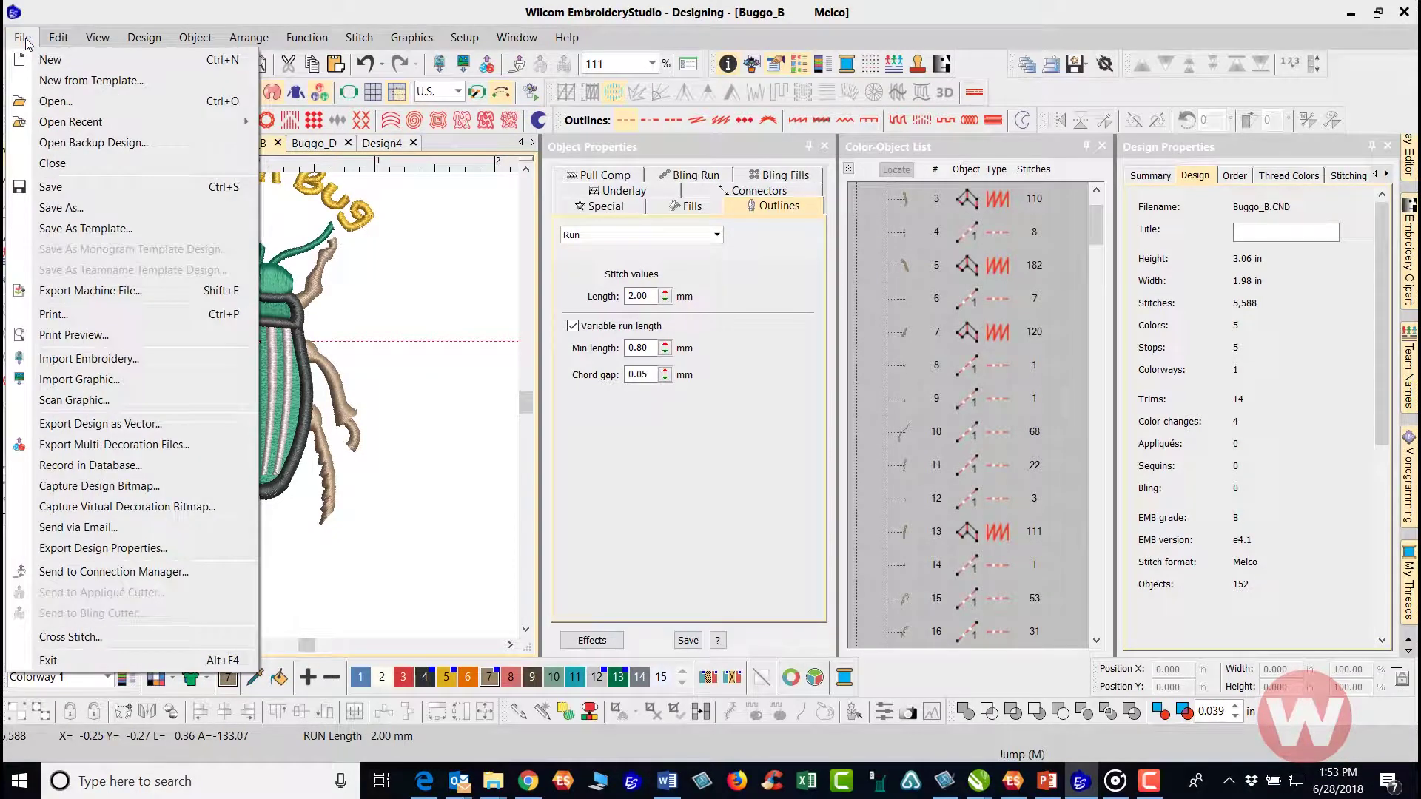
left_click(55, 163)
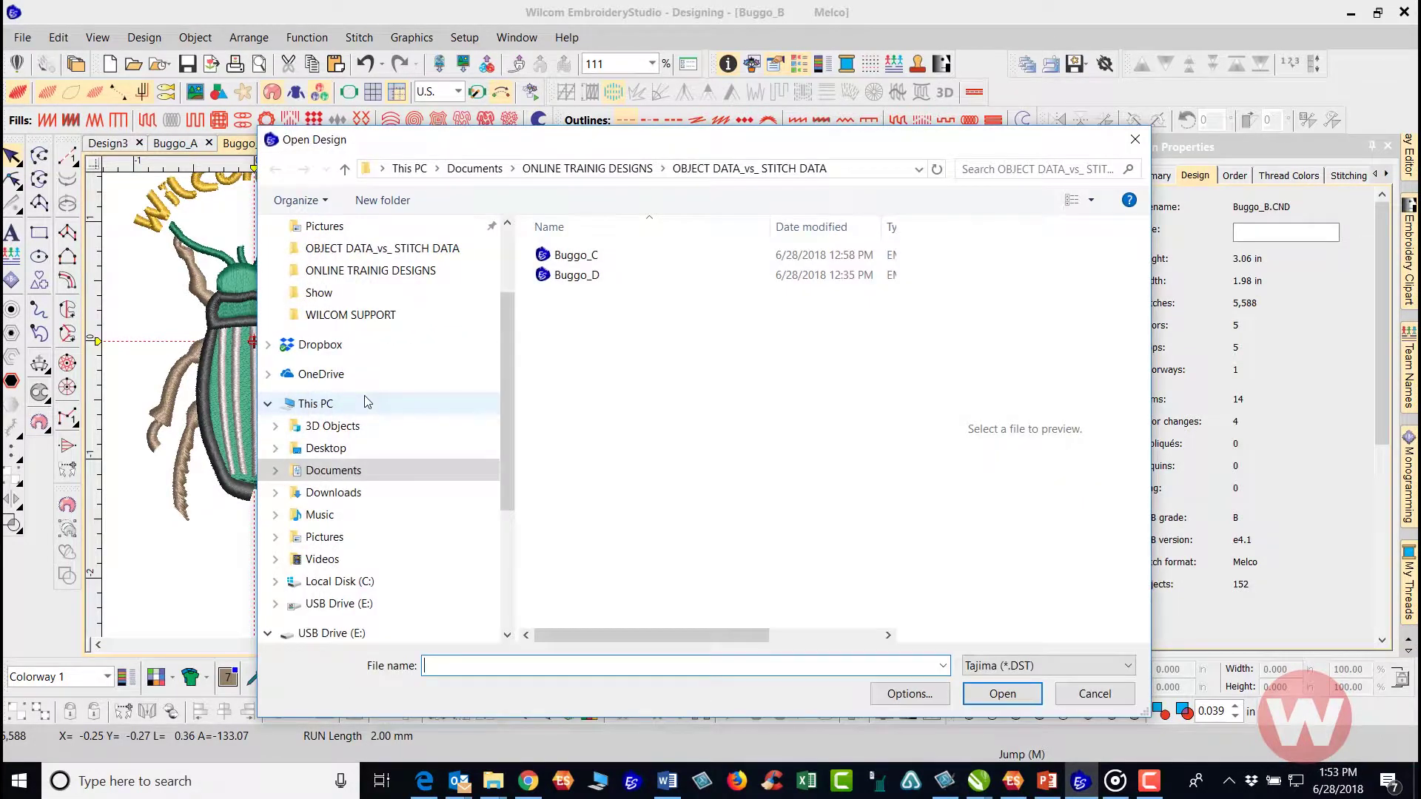
left_click(615, 259)
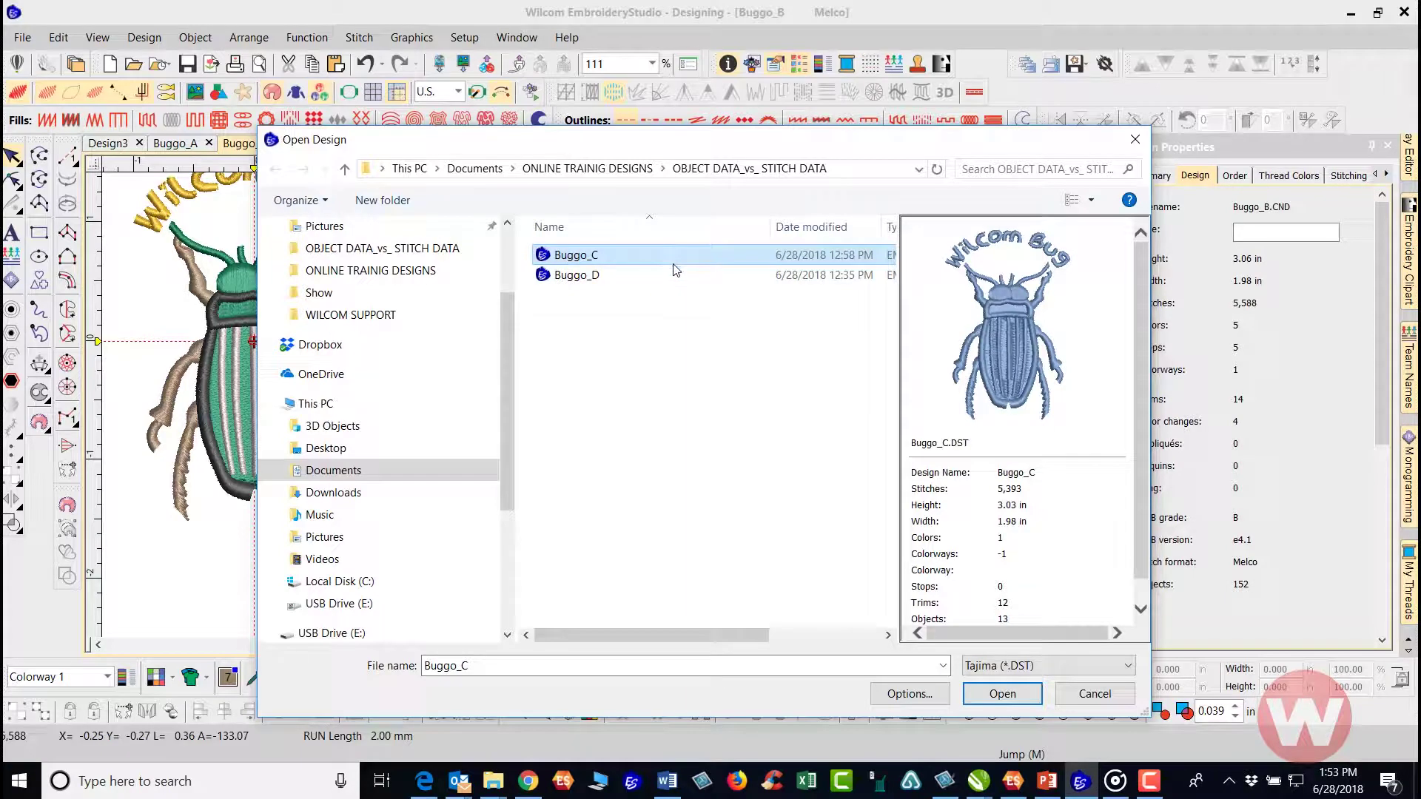
left_click(909, 695)
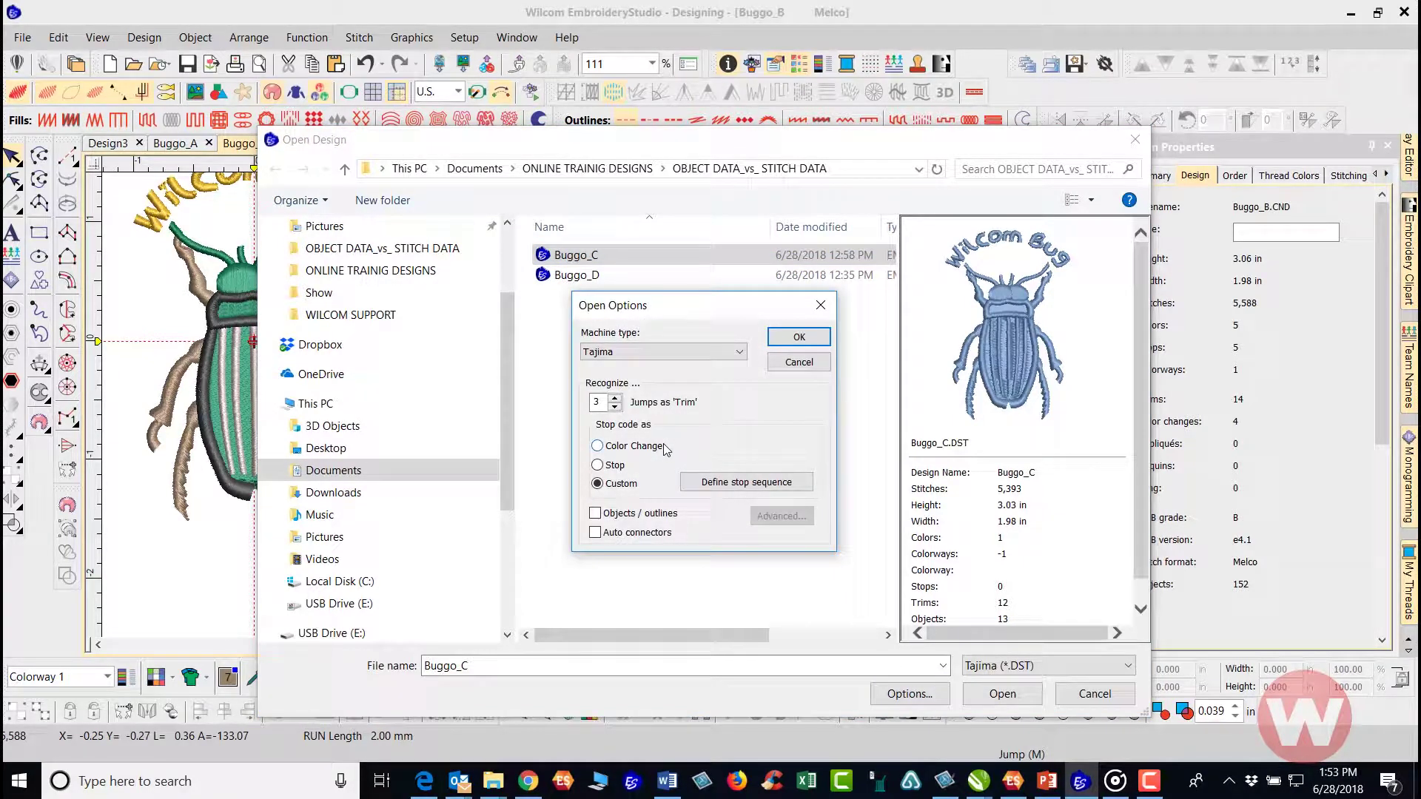
left_click(596, 515)
left_click(596, 534)
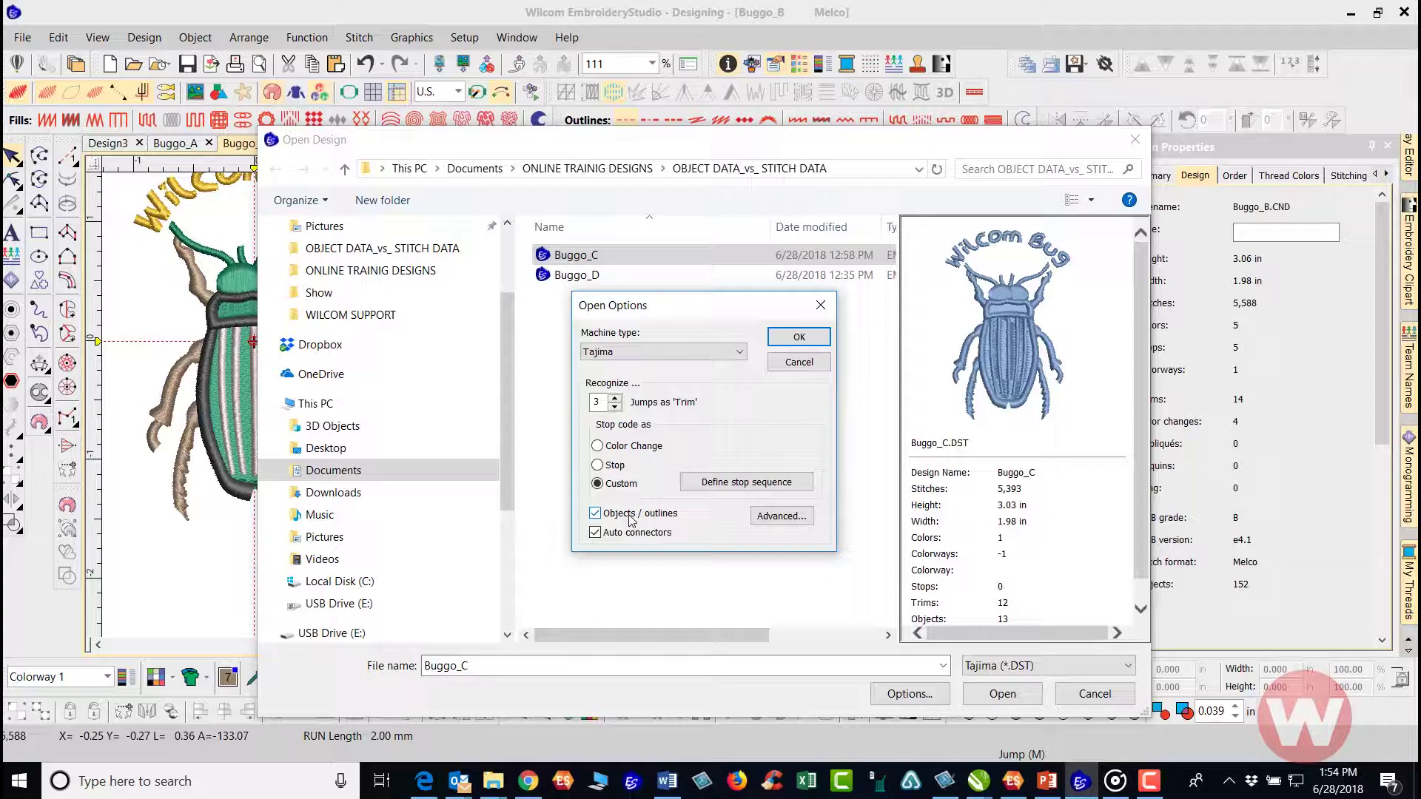
Define a custom stop sequence with Bronze (1973) from the Madeira PolyNeon 40 chart as its first color.
left_click(736, 484)
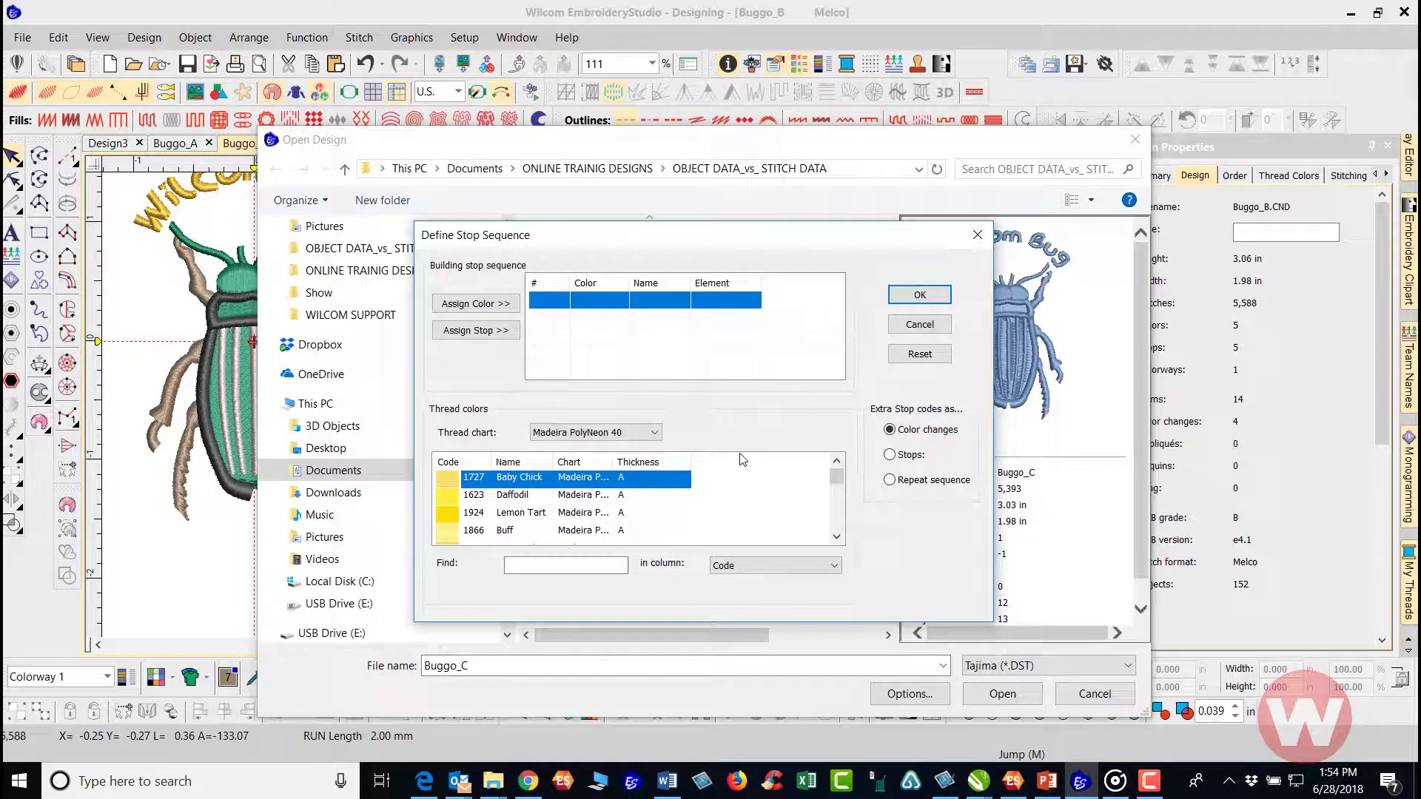
left_click_drag(750, 247, 602, 286)
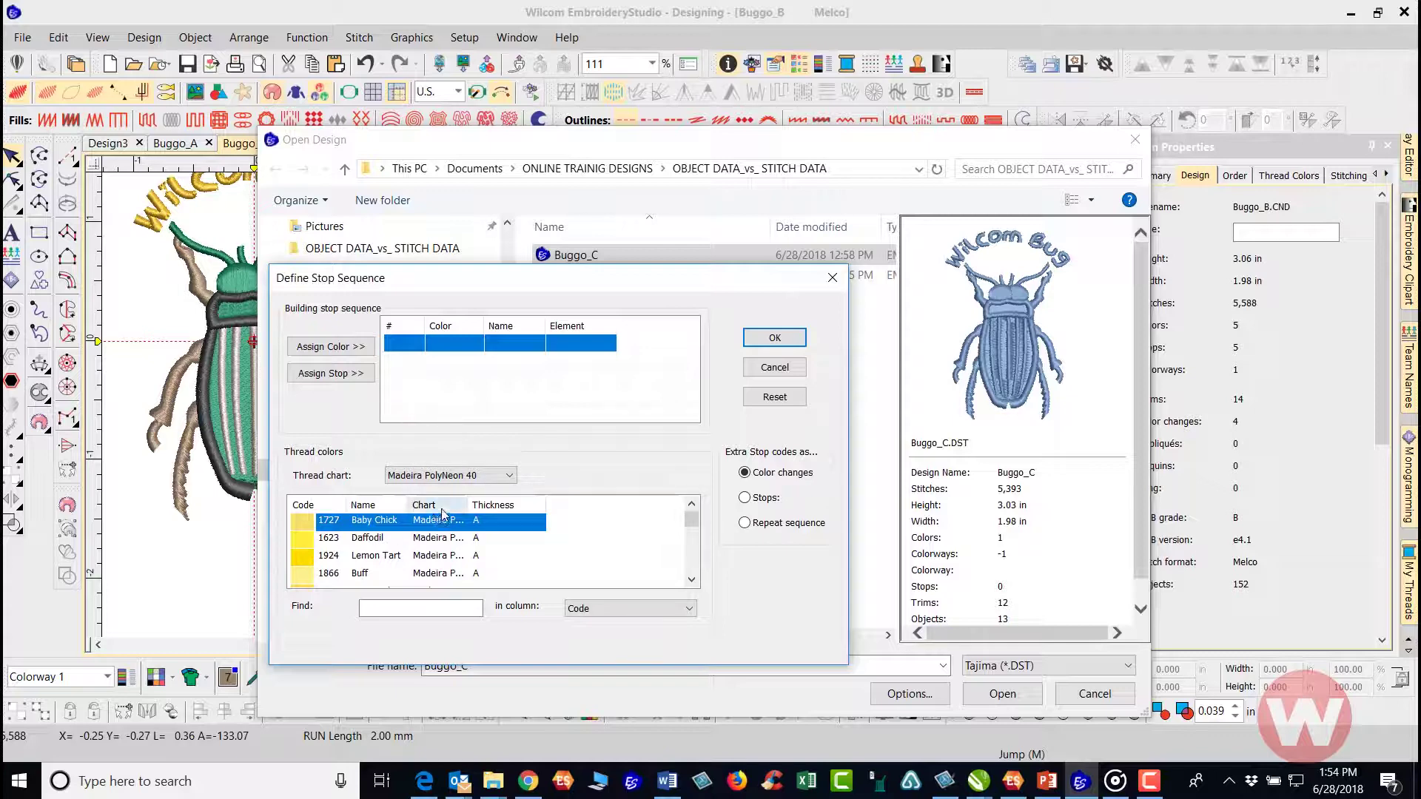
left_click_drag(692, 521, 700, 523)
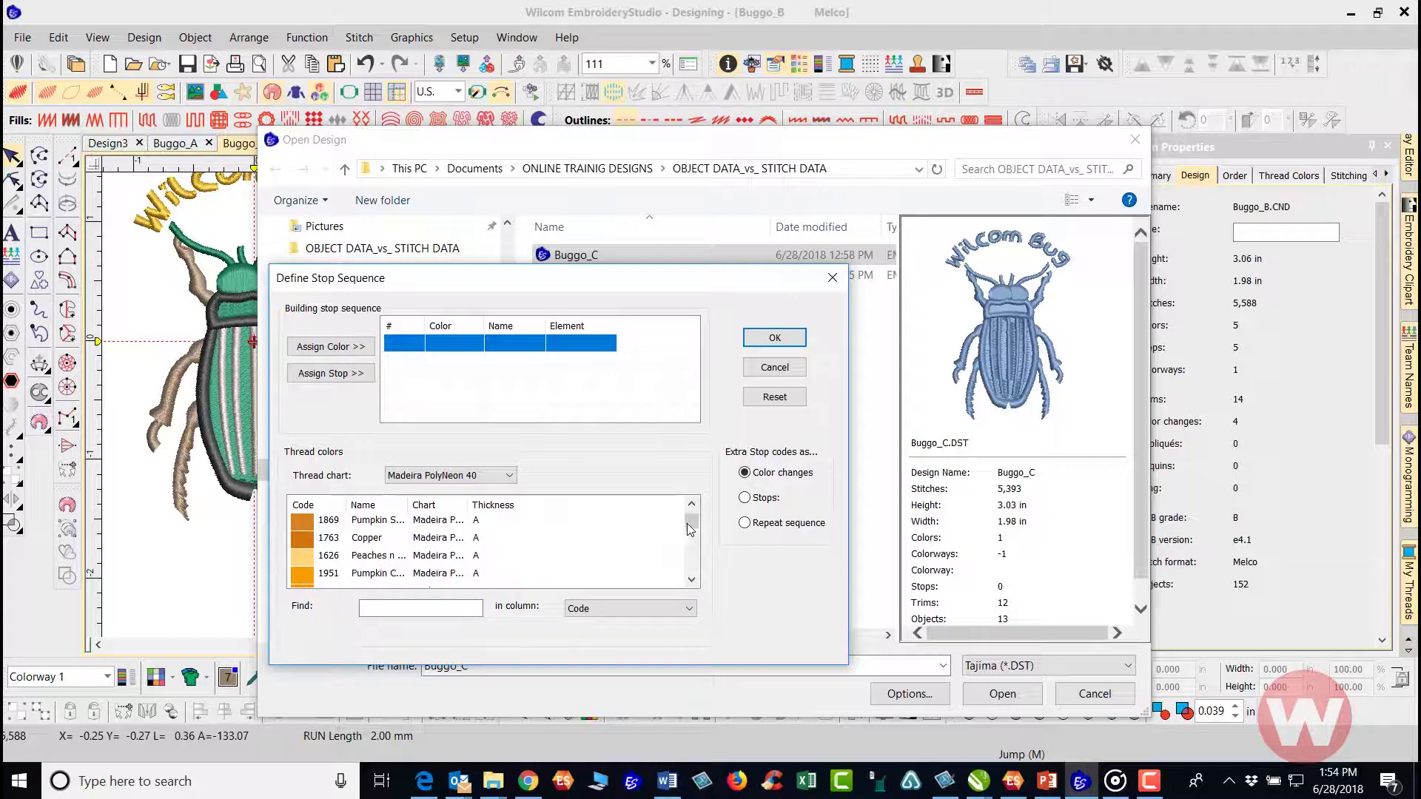
left_click_drag(692, 525, 692, 554)
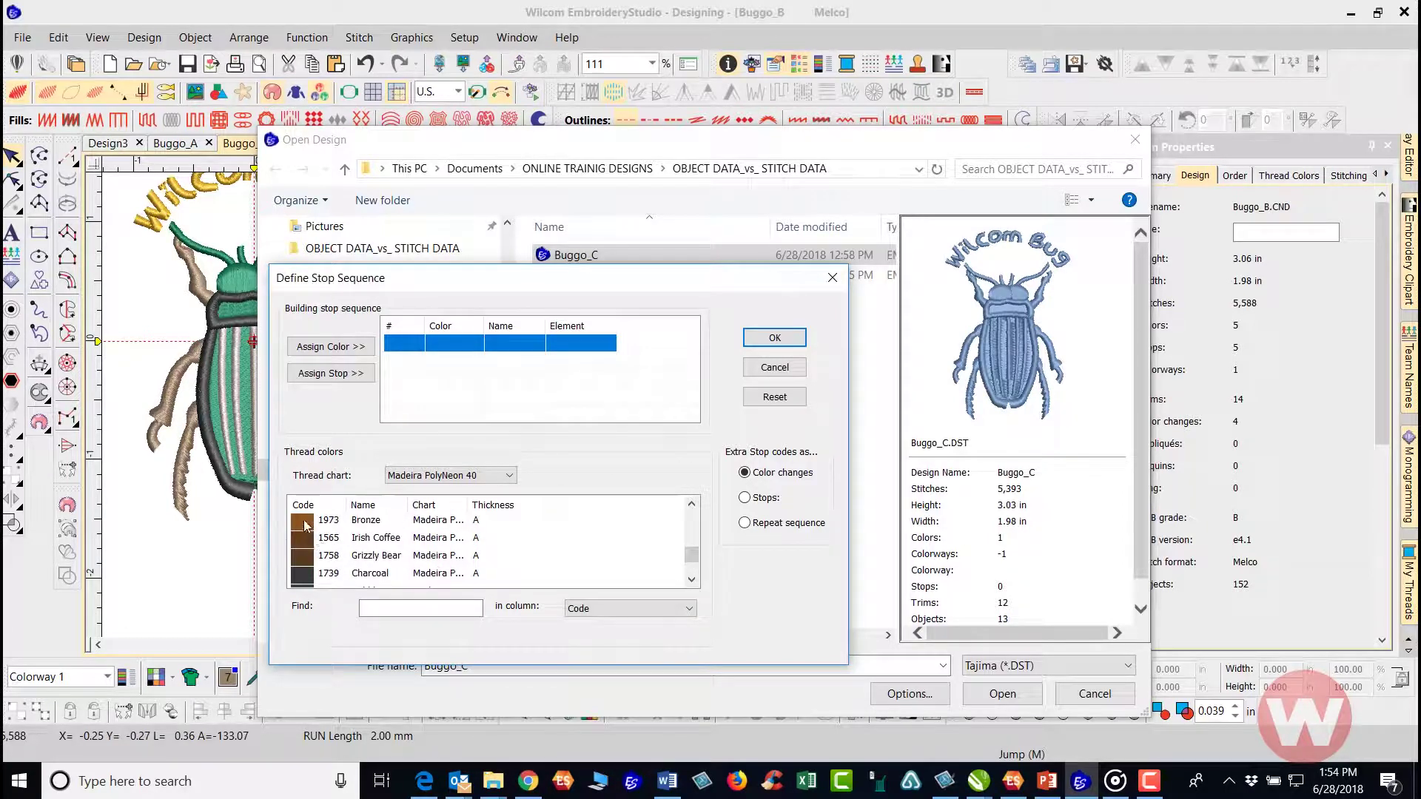
left_click(304, 519)
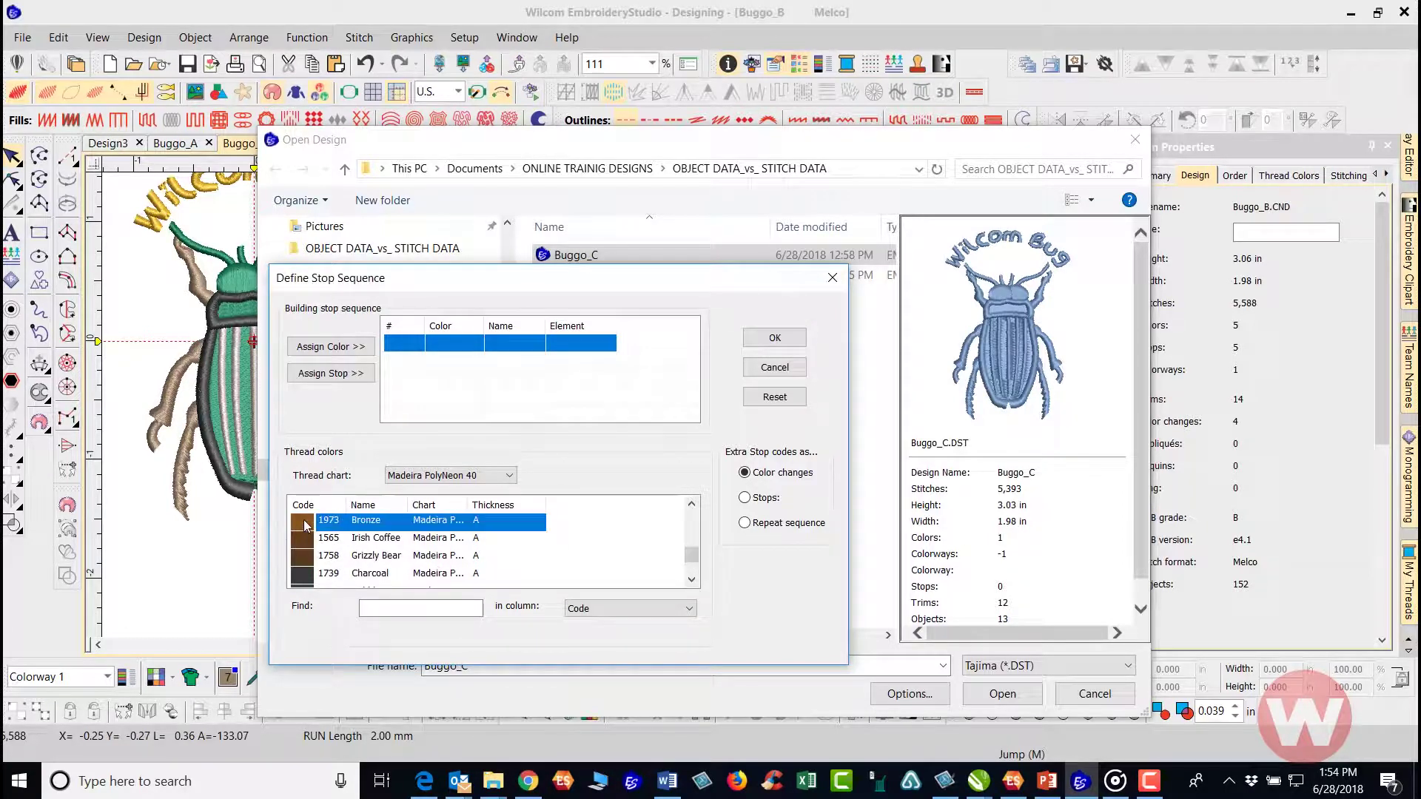
left_click(333, 347)
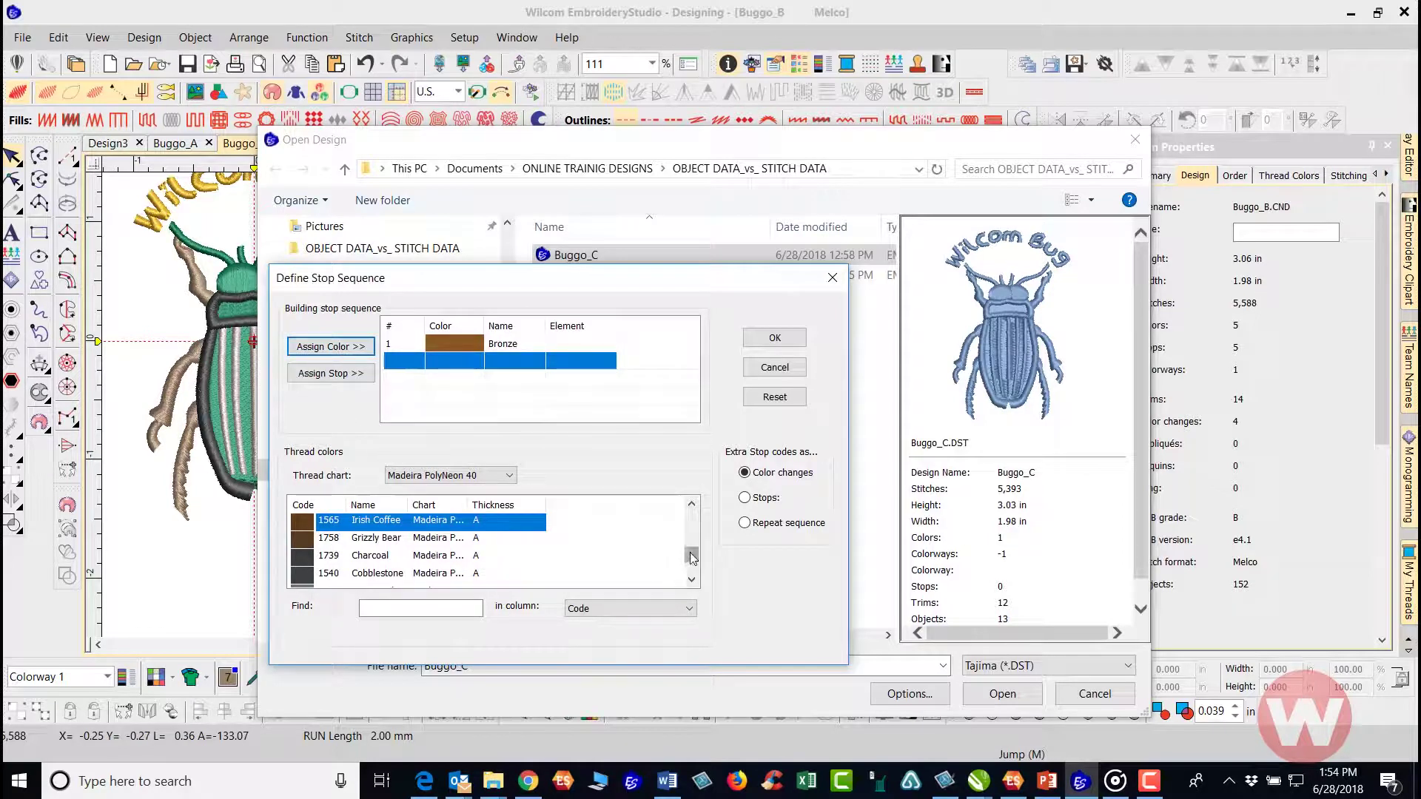
Assign the green thread 1850 from the Madeira PolyNeon 40 chart as the second color of the stop sequence.
left_click_drag(693, 555, 701, 571)
left_click(692, 505)
left_click(692, 505)
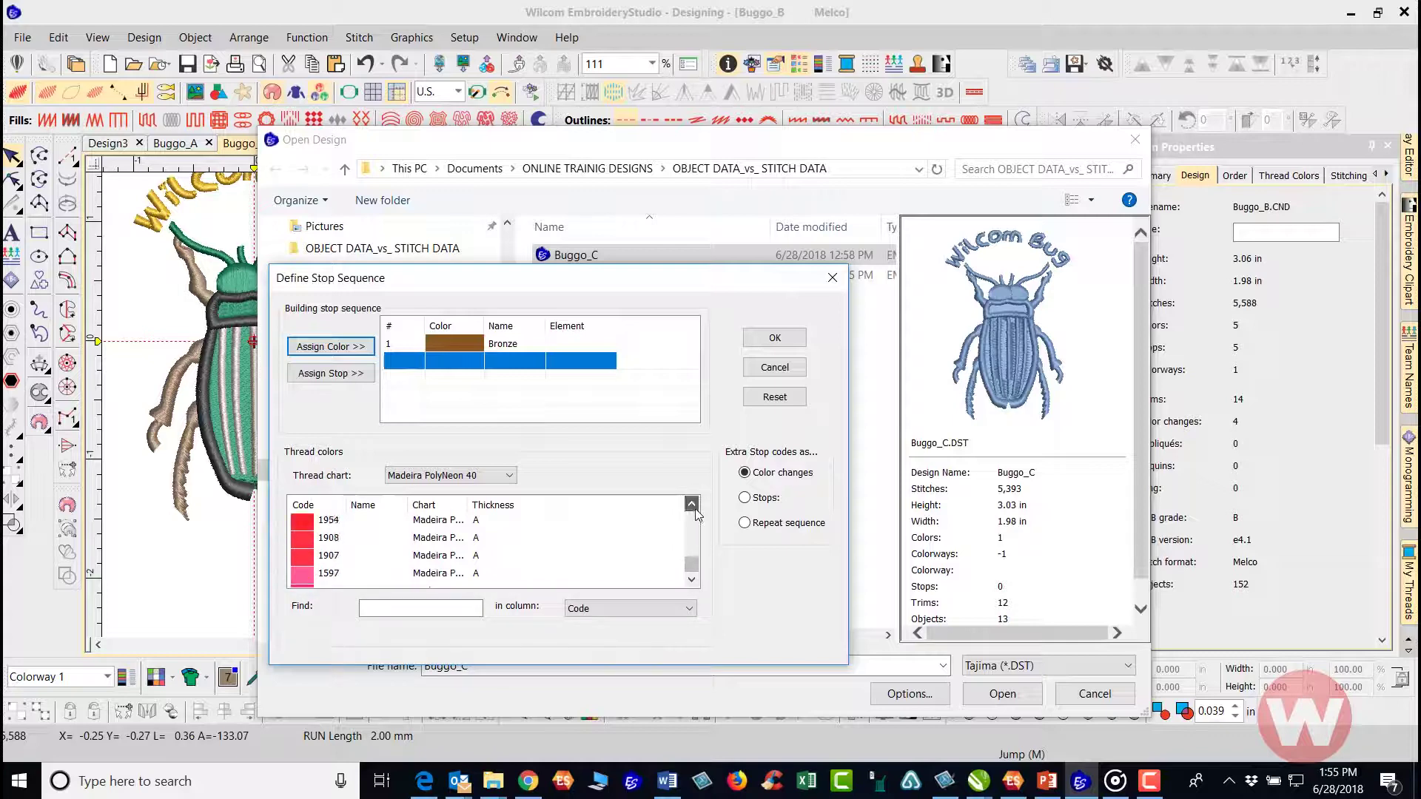
scroll(695, 512, "up", 3)
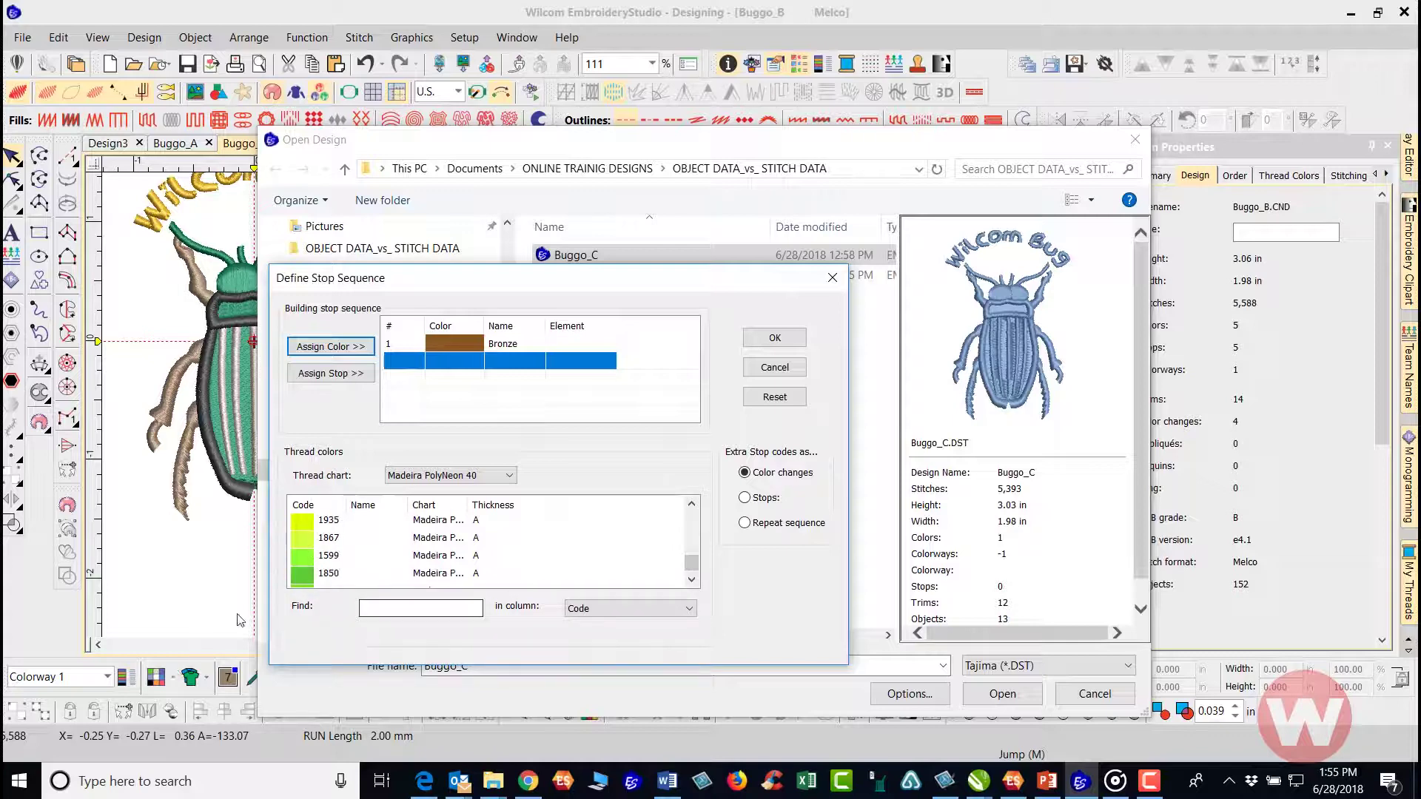
left_click(309, 577)
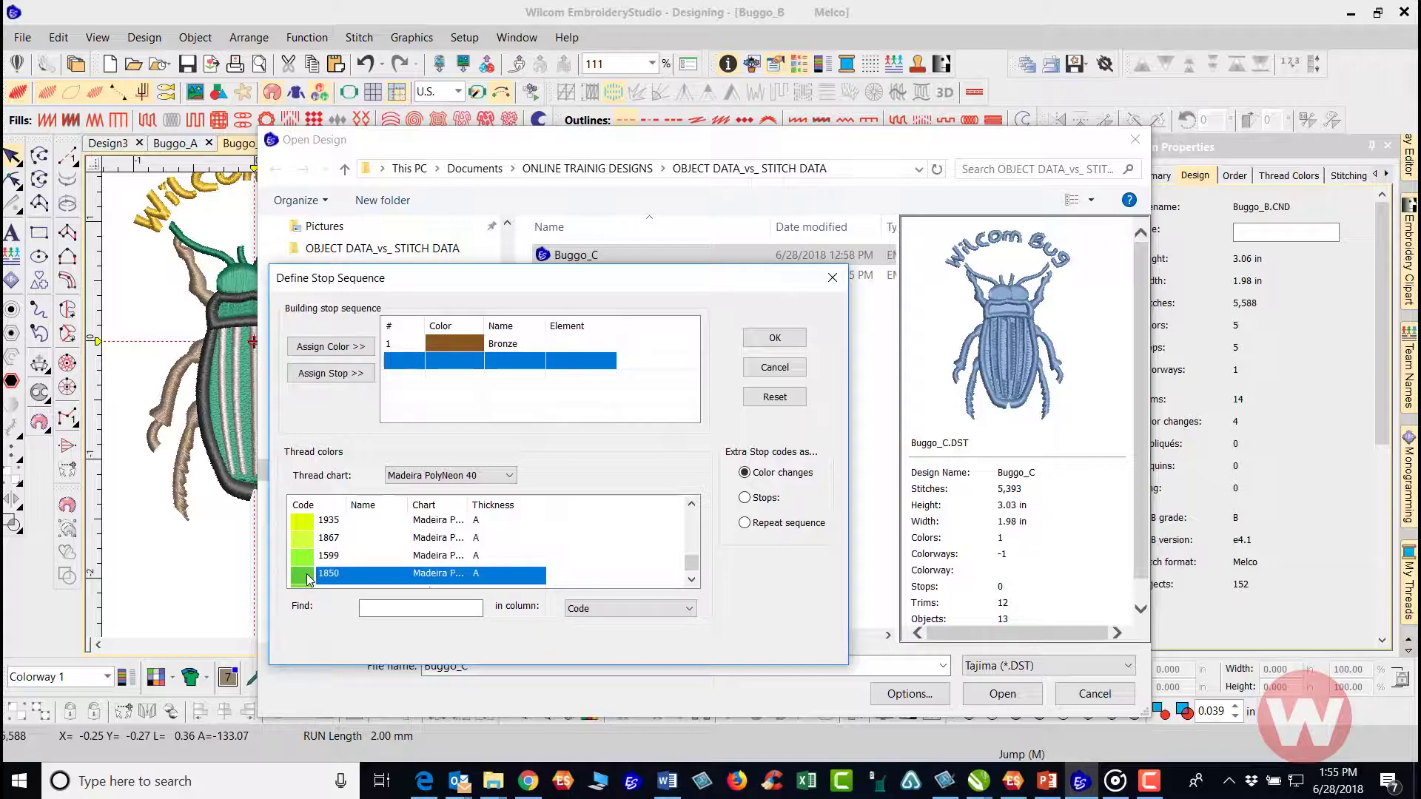
left_click(344, 348)
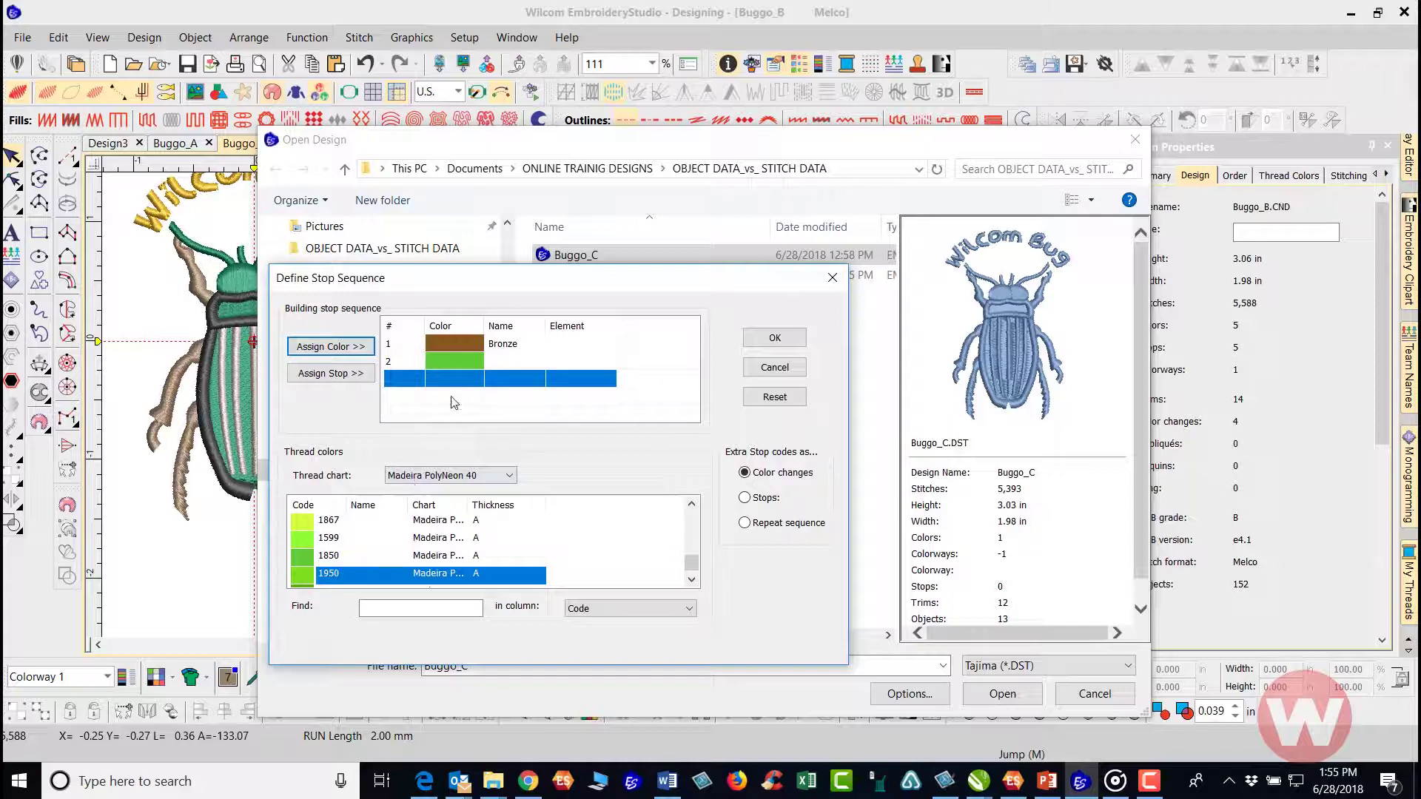
Assign the yellow thread Buff (1866) from the Madeira PolyNeon 40 chart as the third color of the stop sequence.
left_click(692, 582)
left_click(693, 582)
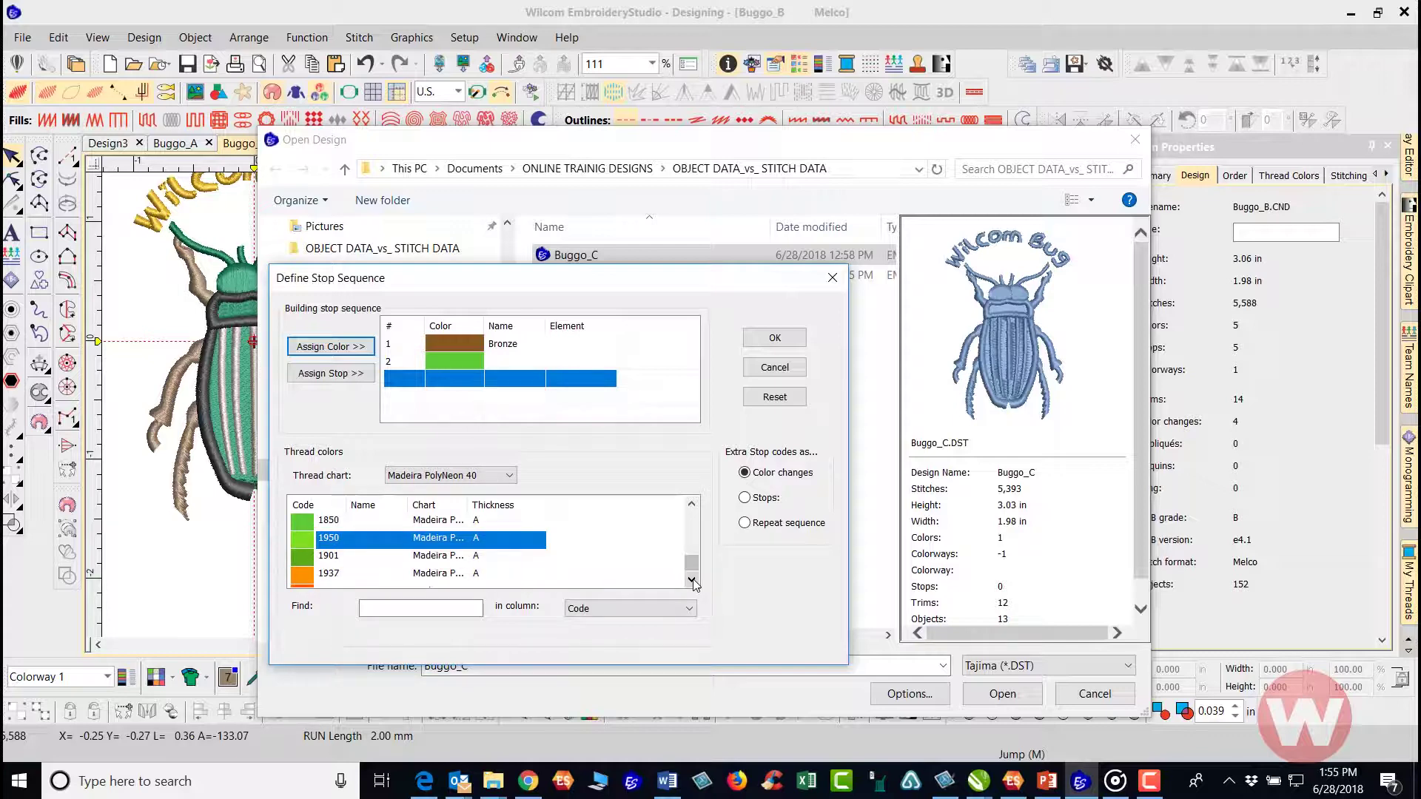
left_click(693, 582)
left_click(692, 581)
left_click(693, 581)
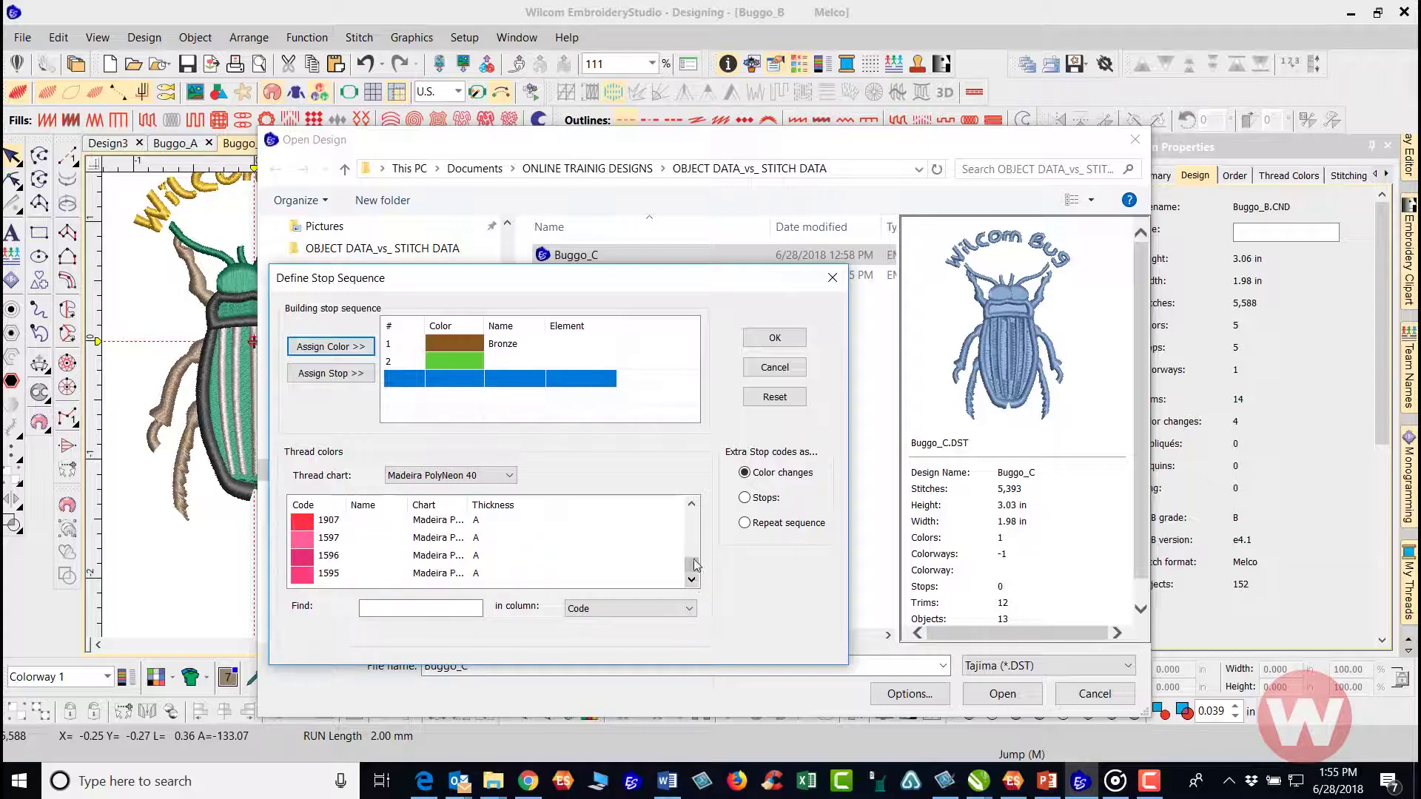
left_click_drag(693, 569, 698, 525)
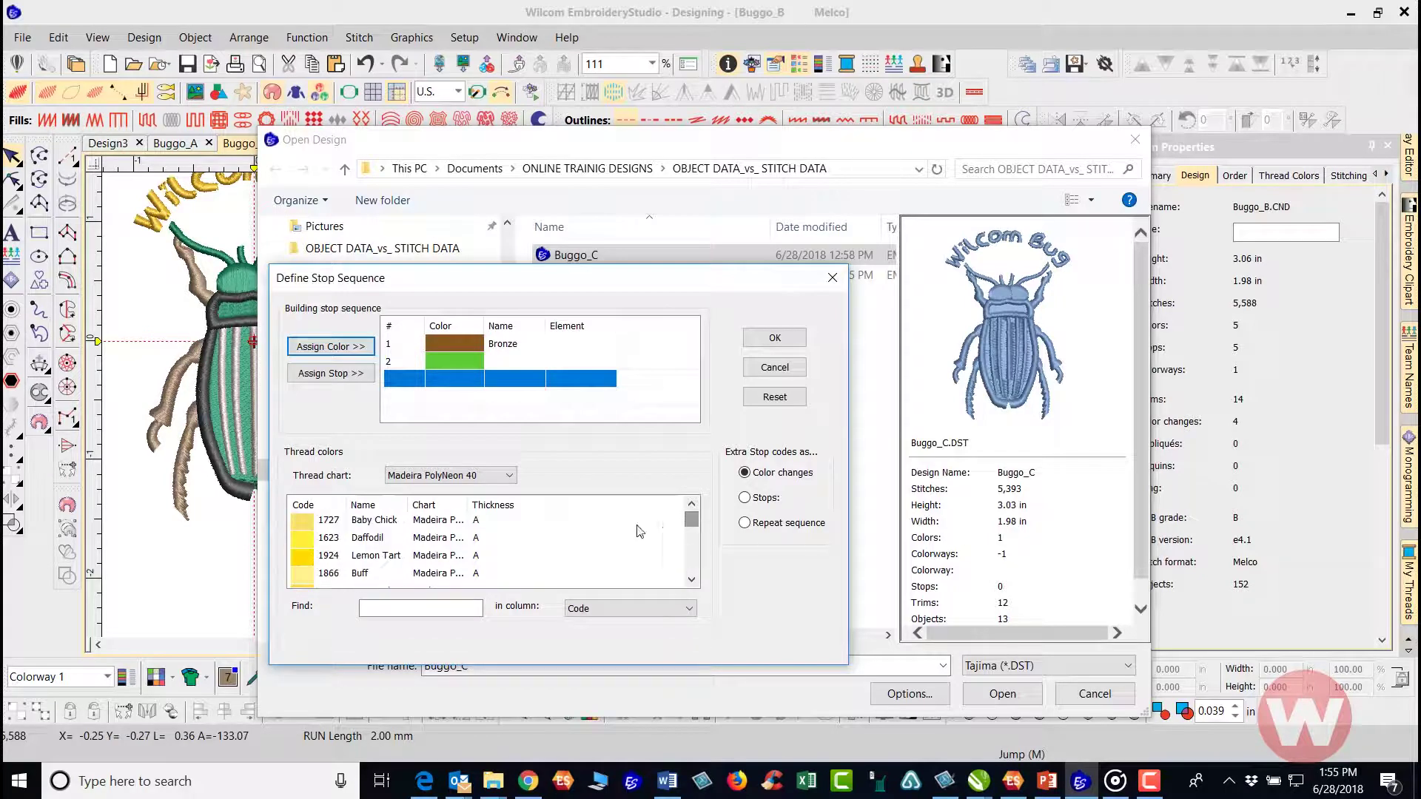
left_click(307, 578)
left_click(332, 348)
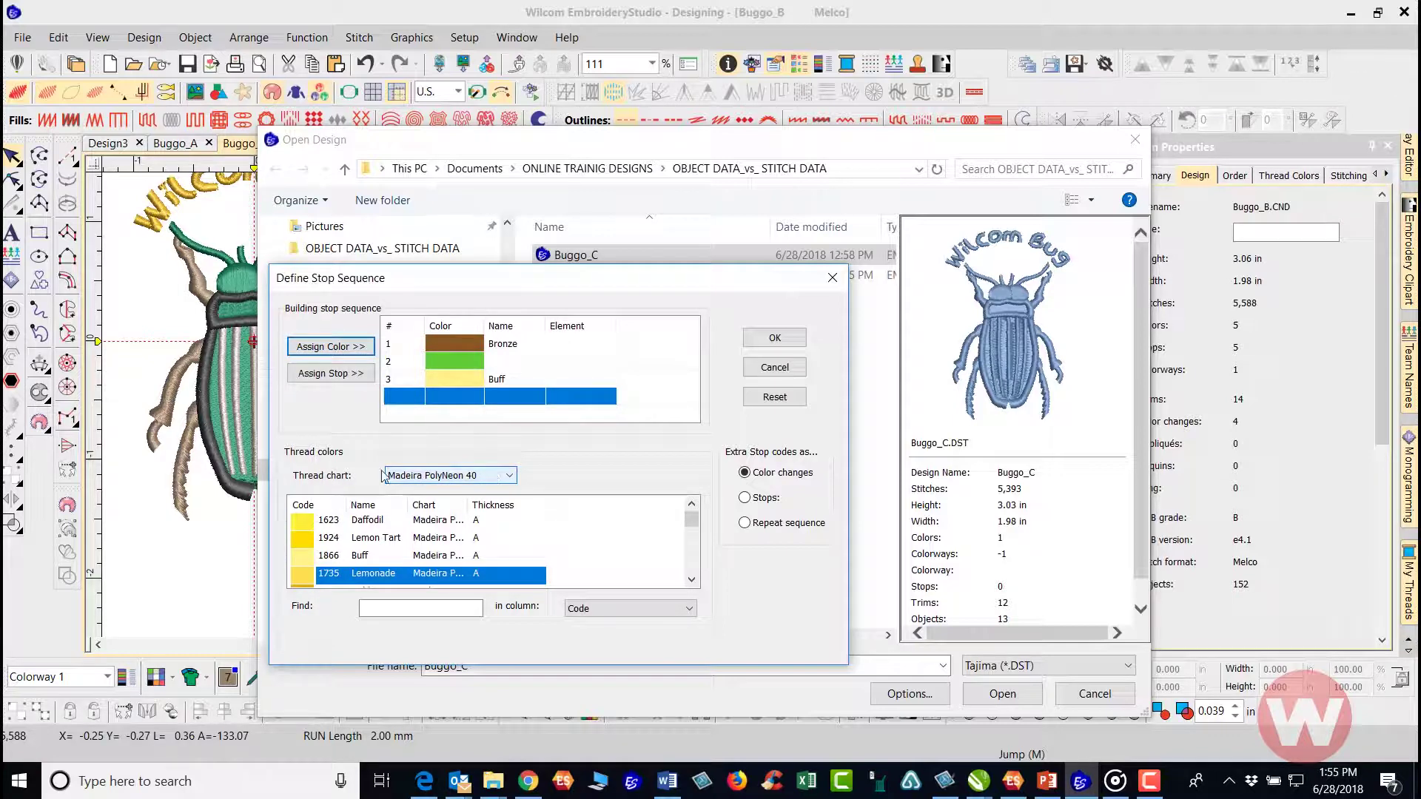
View the available thread charts, keep Madeira PolyNeon 40, and assign Daffodil (1623) as the fourth stop color.
left_click(510, 476)
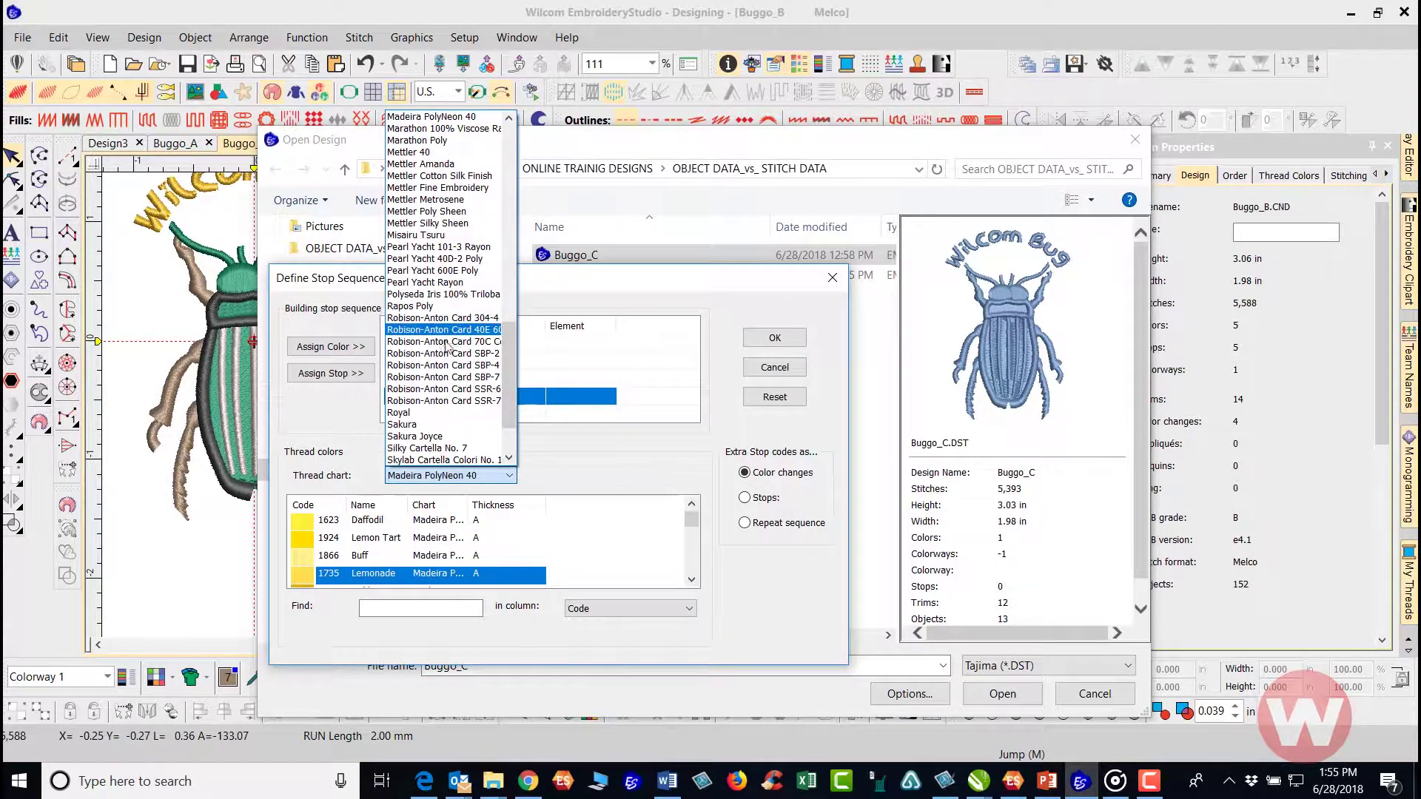
left_click(556, 459)
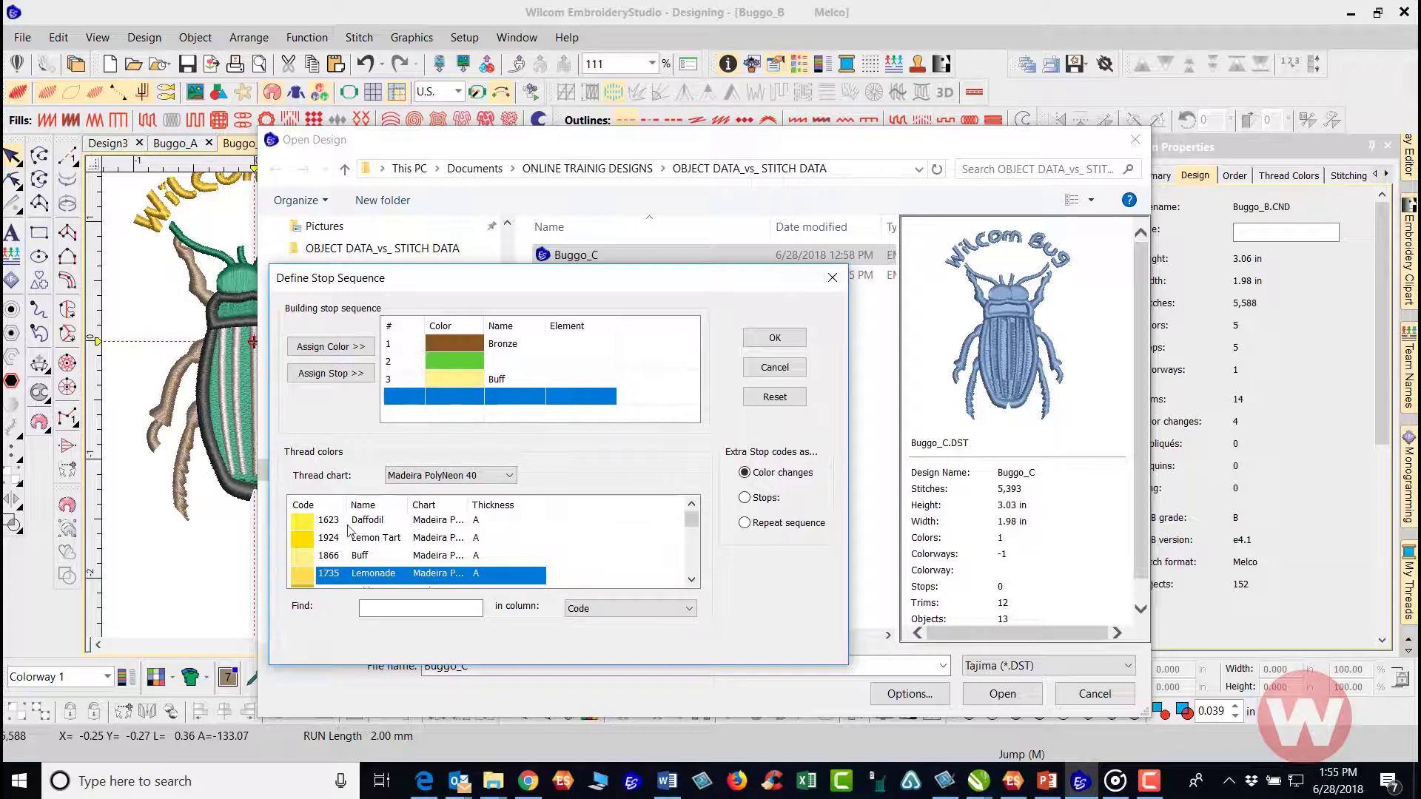
left_click(308, 523)
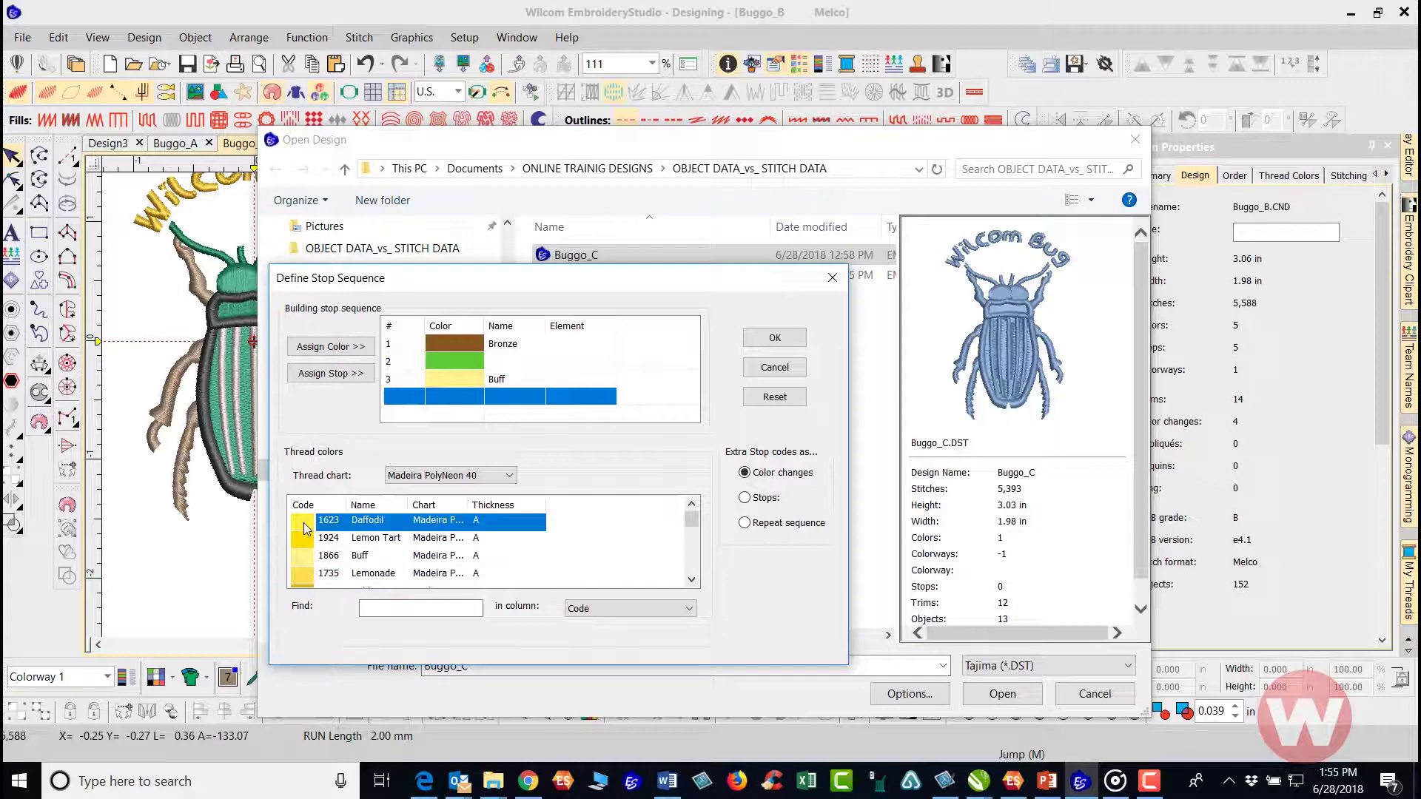
left_click(326, 348)
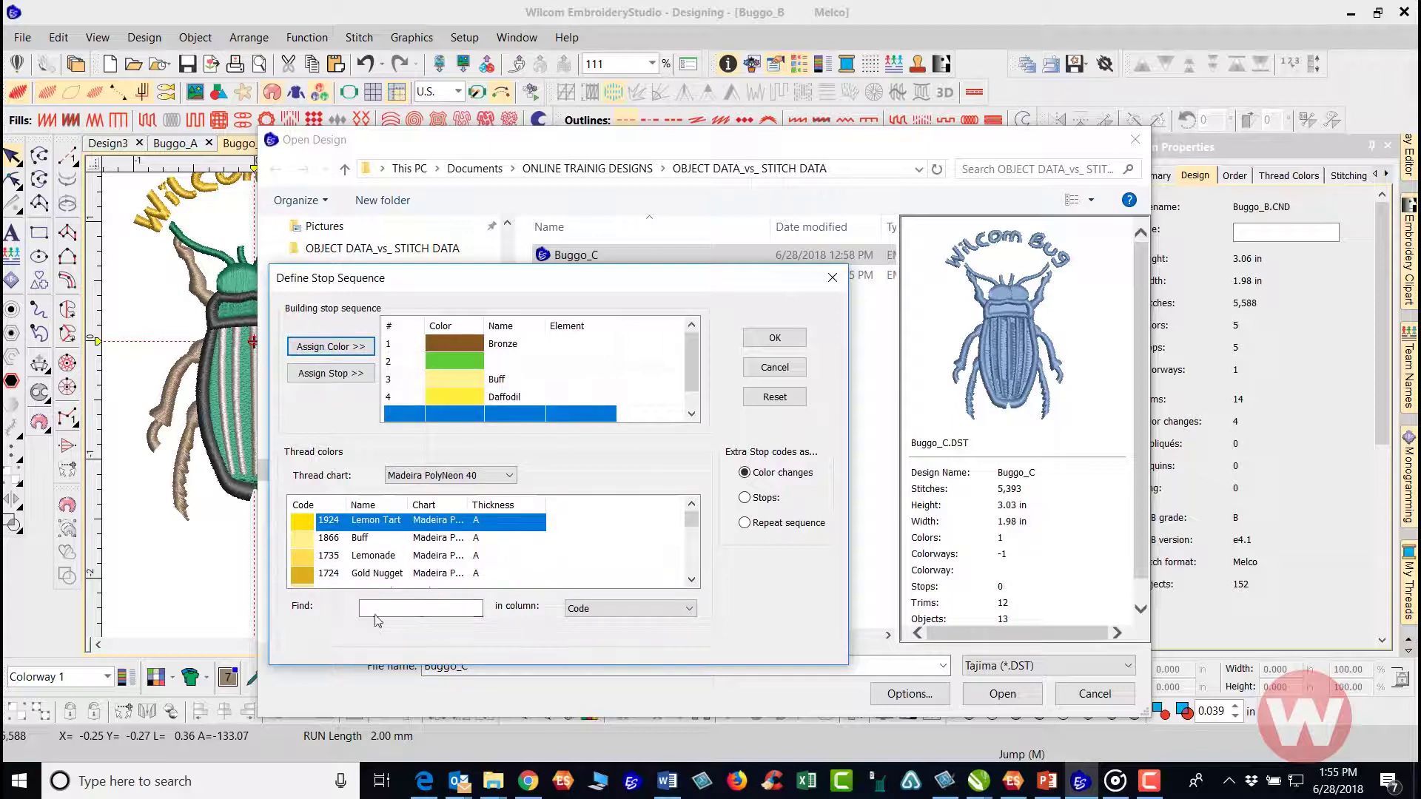
Find thread code 1860 in the chart and assign Pussy Willow as the fifth color of the stop sequence.
mouse_move(691, 521)
left_mouse_down()
mouse_move(693, 567)
mouse_move(700, 544)
left_mouse_up()
left_click_drag(696, 552, 695, 562)
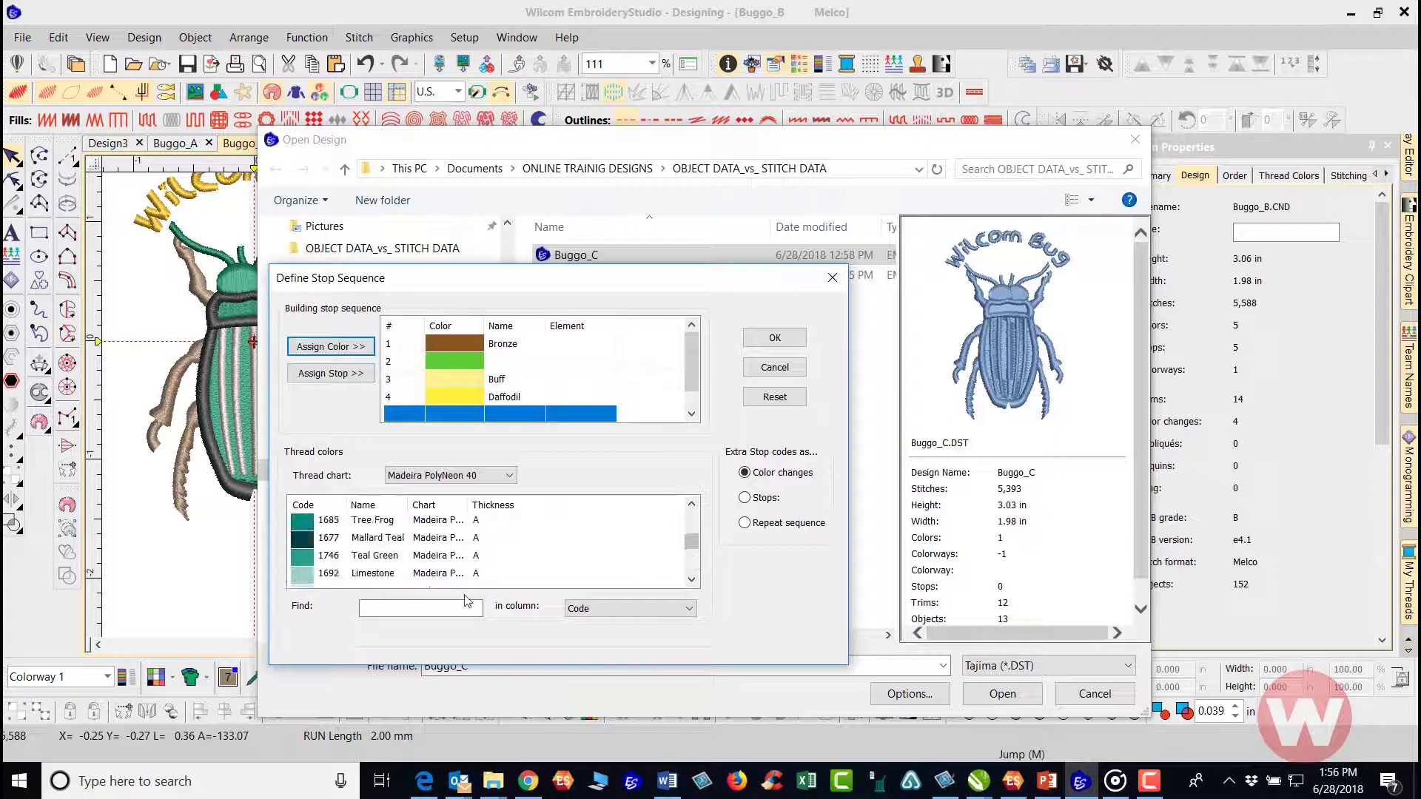
left_click(388, 608)
type("1")
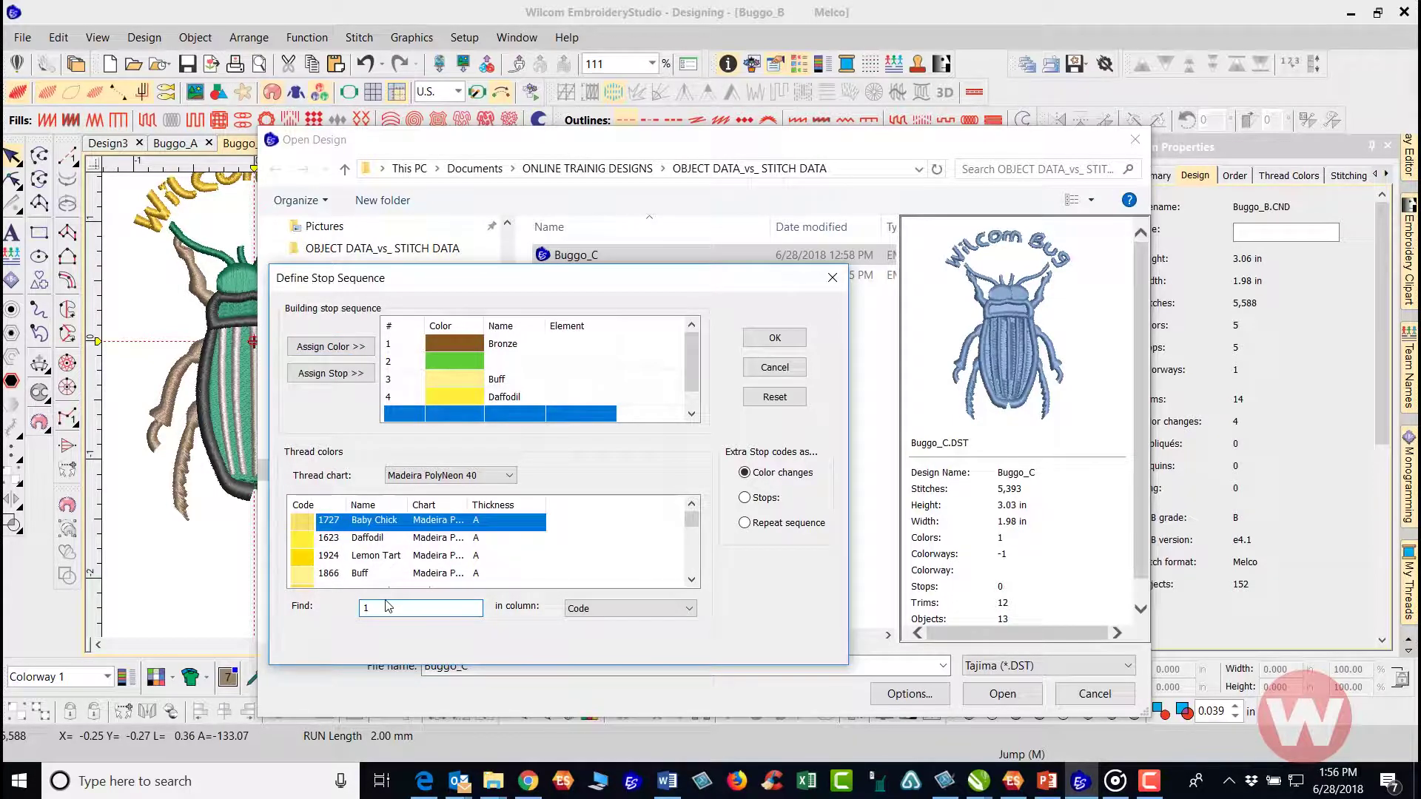
type("860")
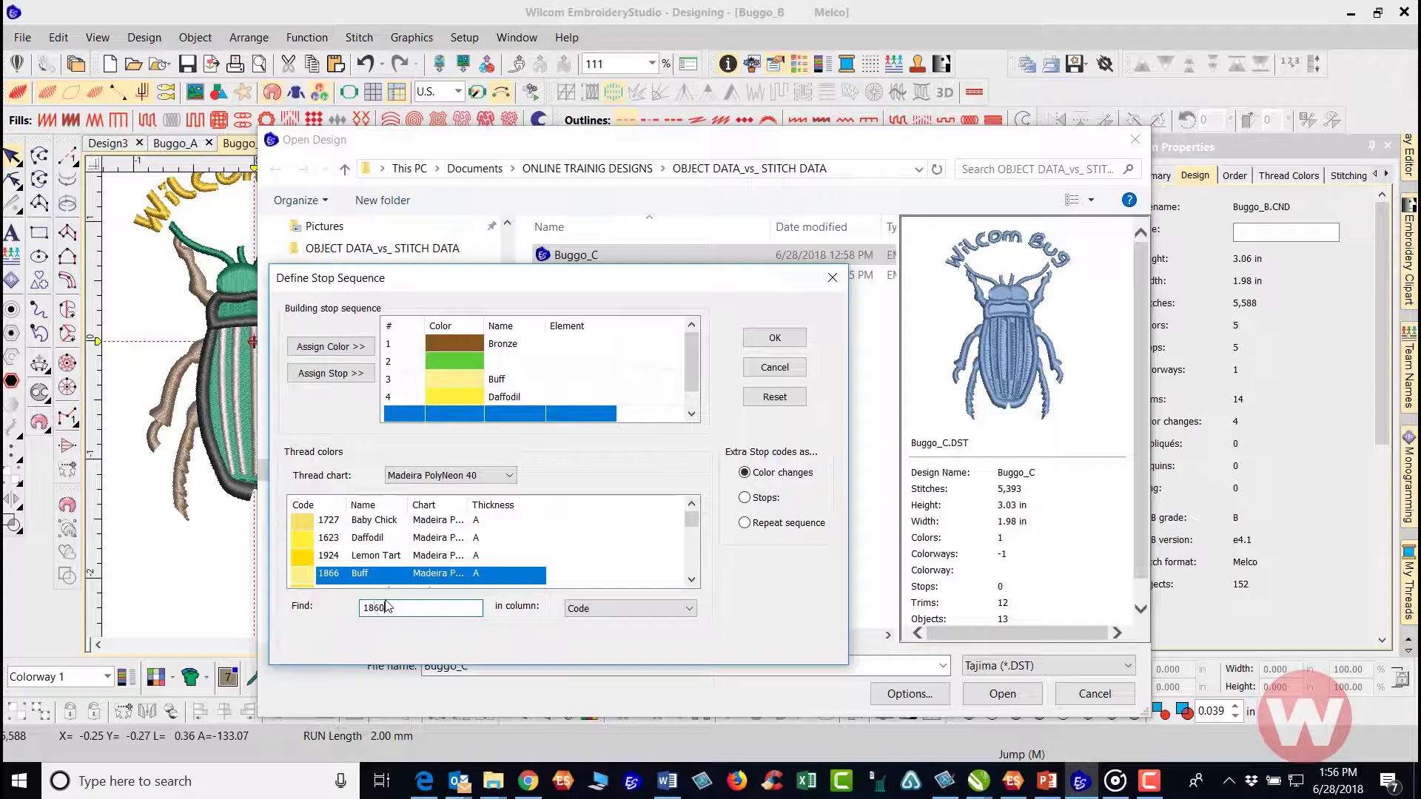
key("Return")
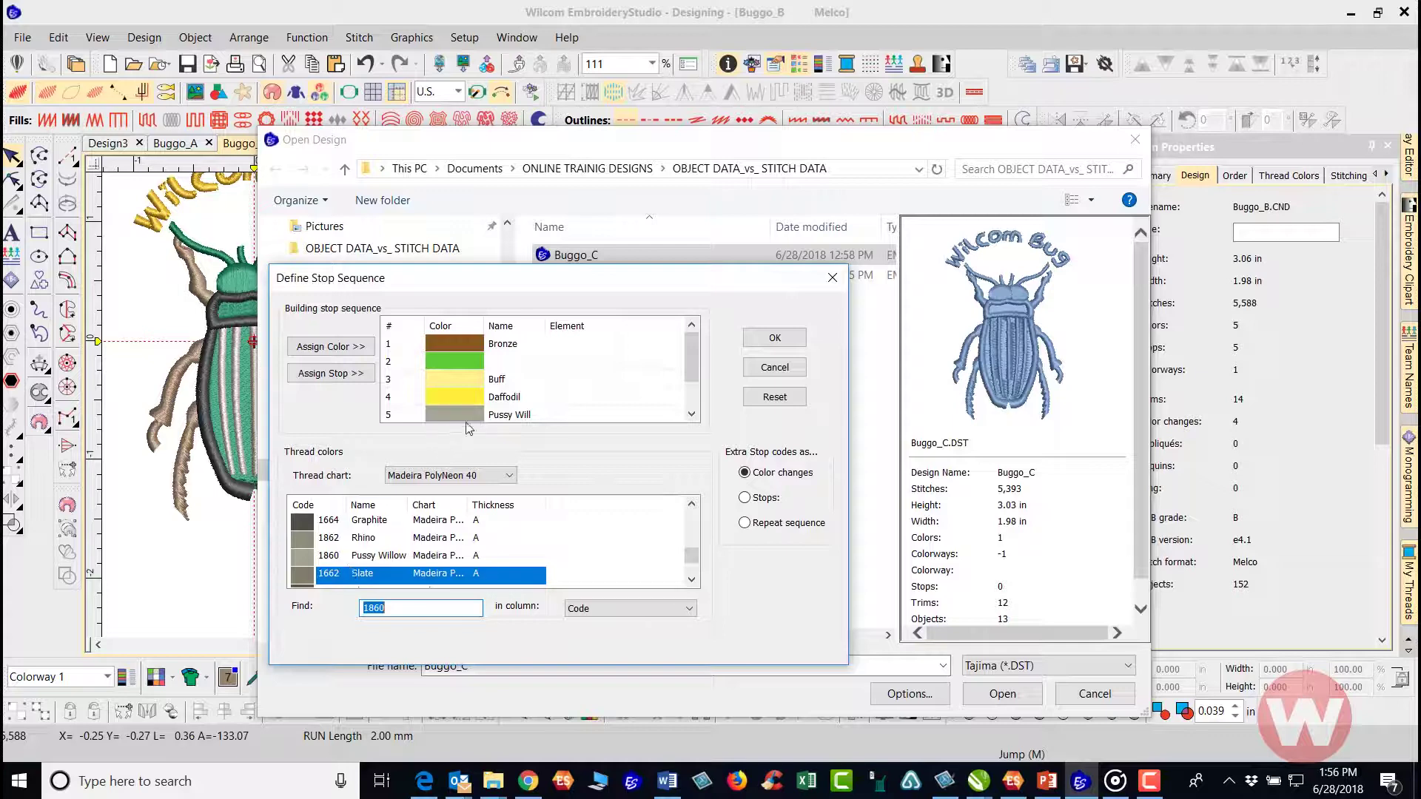
Replace the fifth color of the stop sequence with Slate (1662).
left_click(445, 415)
scroll(445, 415, "down", 1)
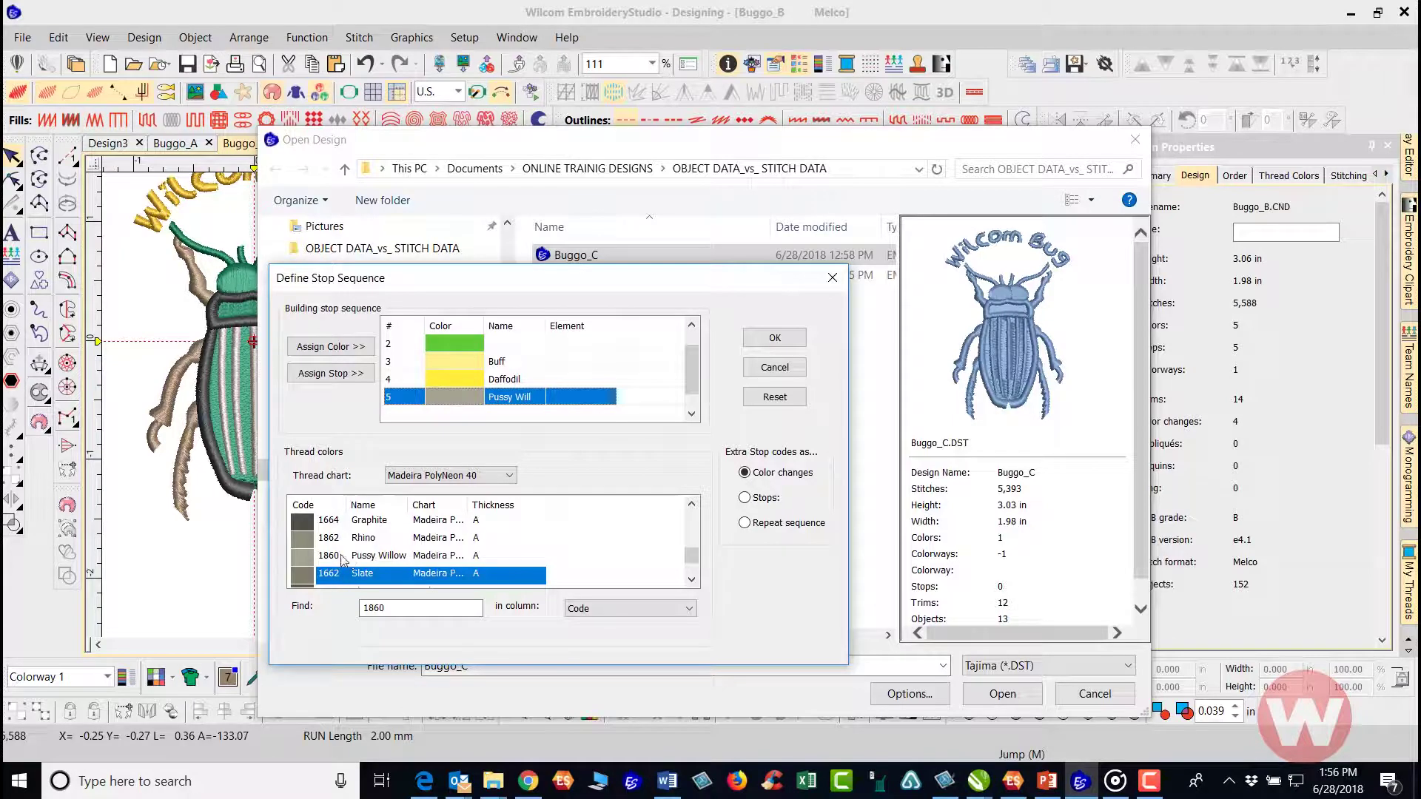
left_click(351, 350)
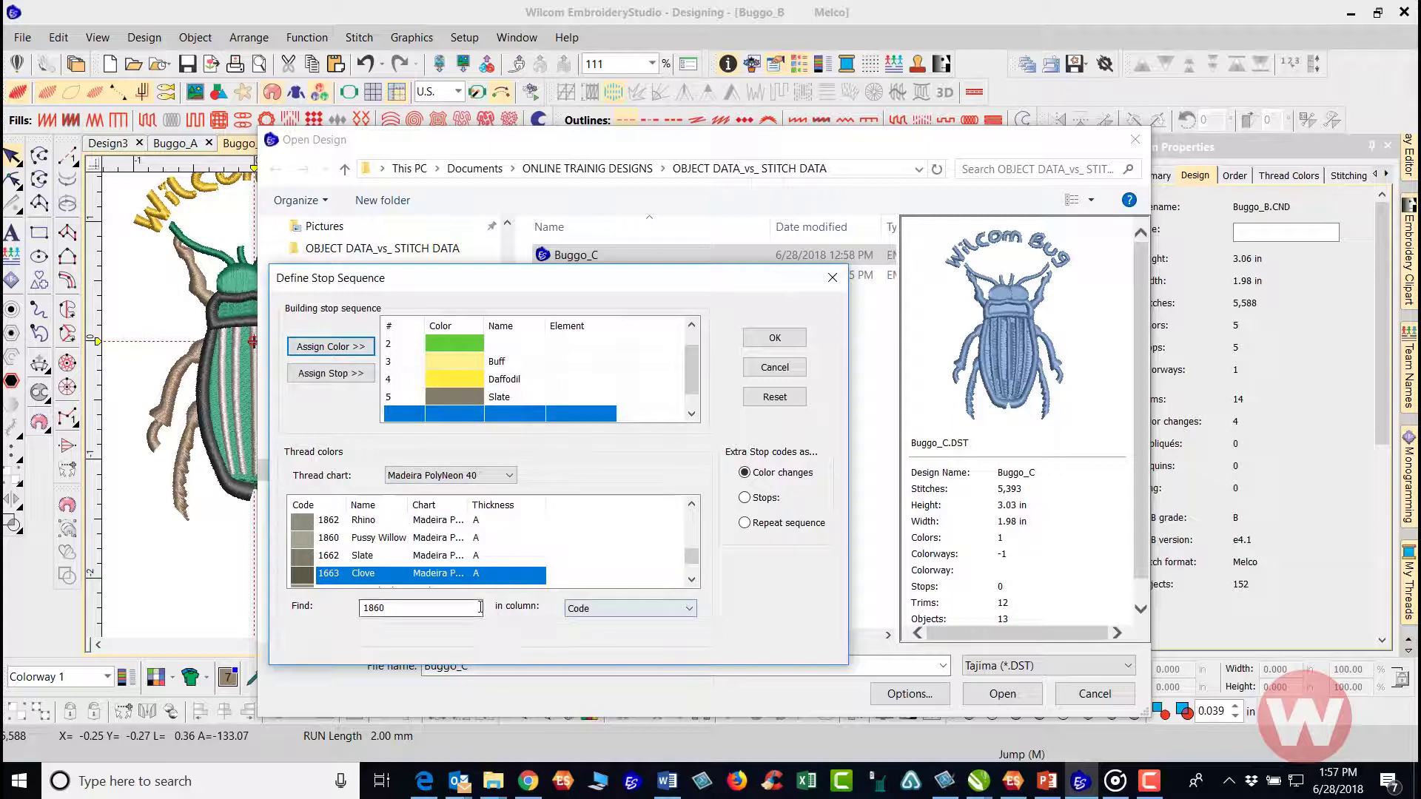
Accept the stop sequence and the open options, and open the Buggo_C DST design with them.
left_click(774, 338)
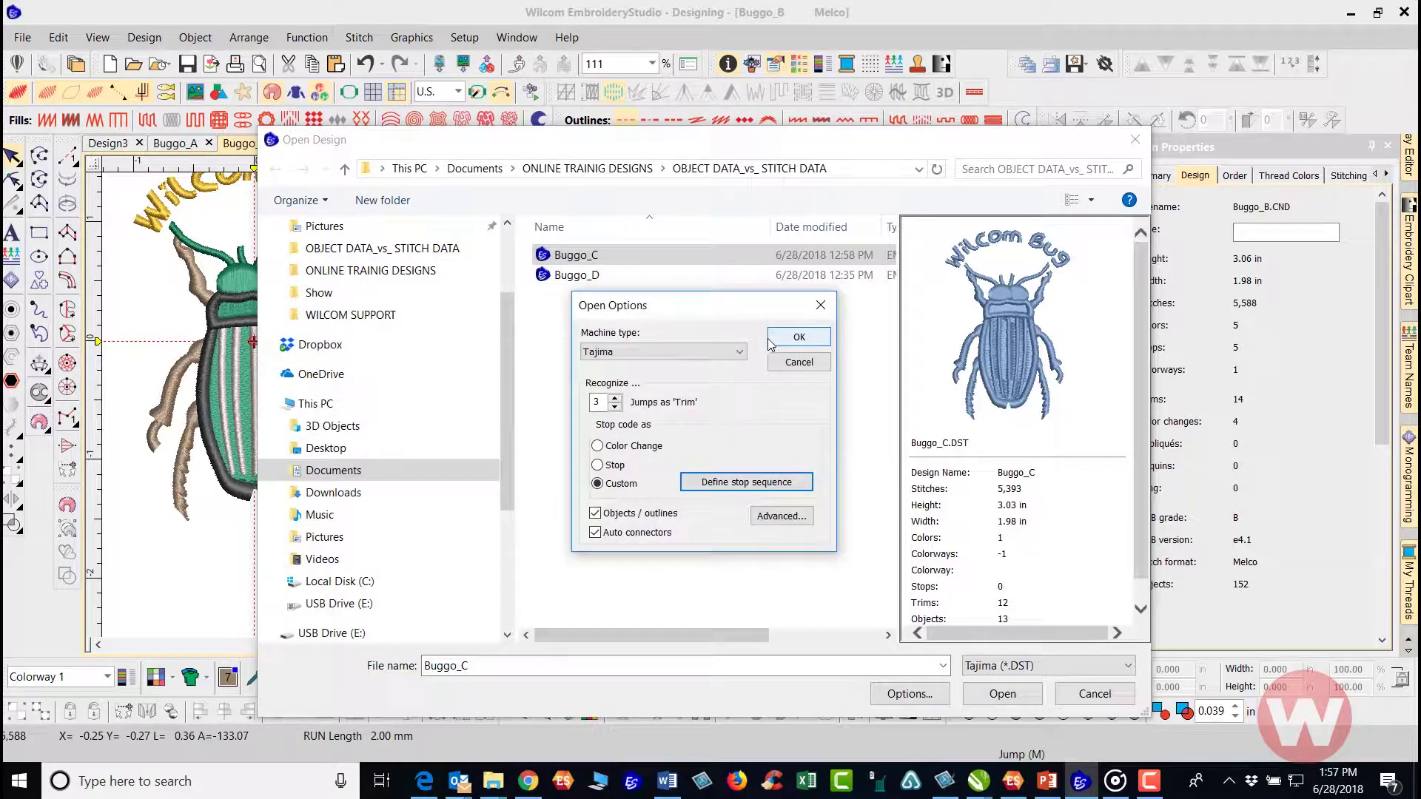
left_click(806, 341)
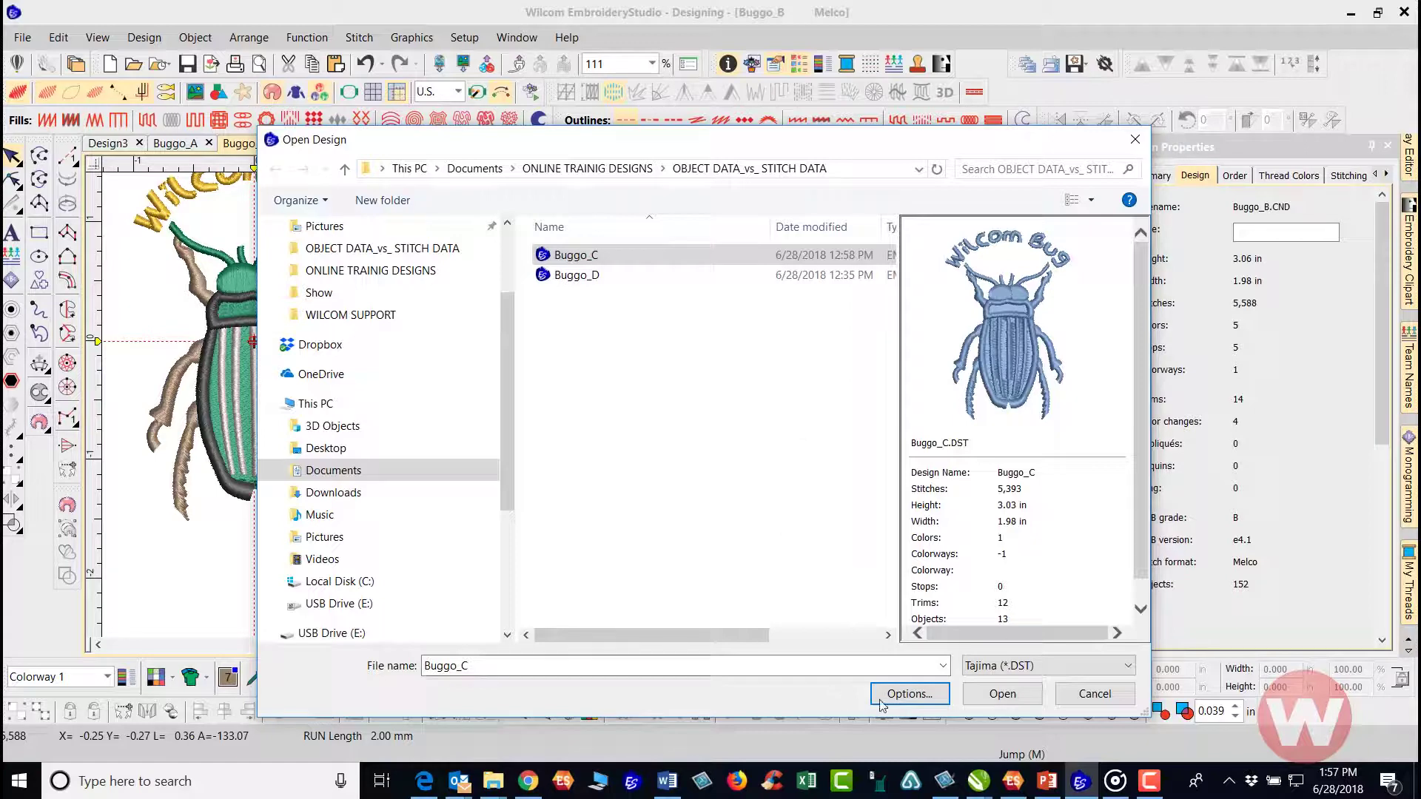
left_click(1000, 694)
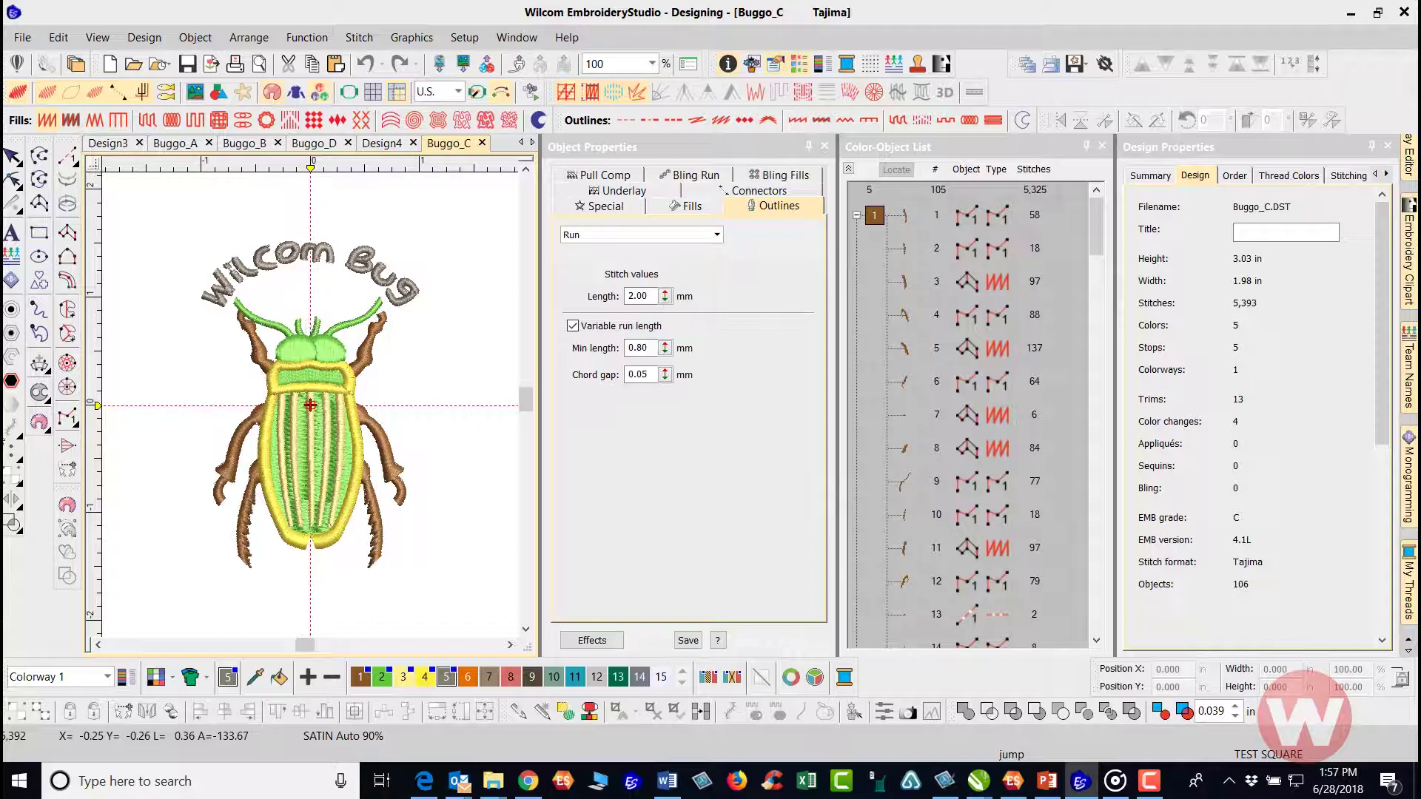
left_click(357, 262)
left_click(439, 222)
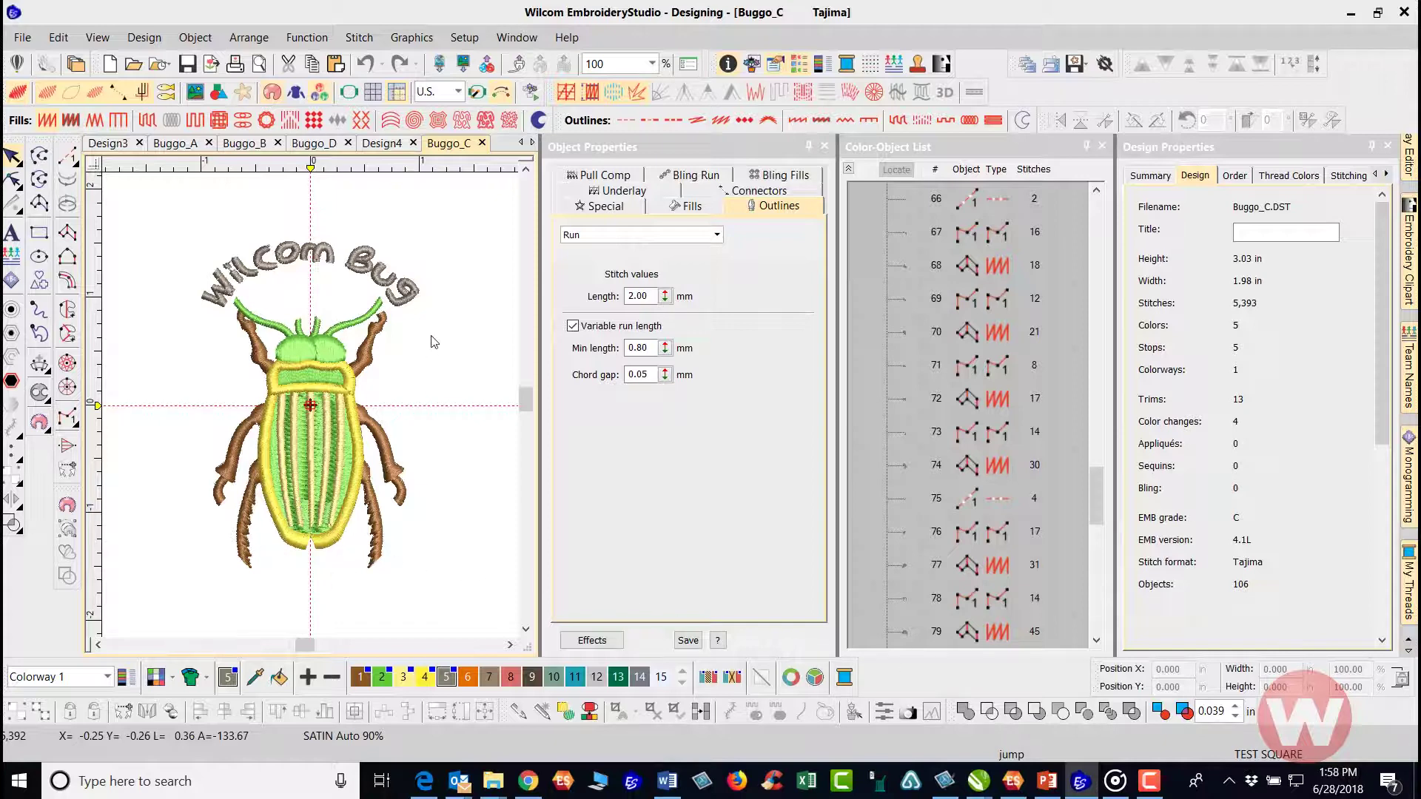
Bring the single-color Buggo_D design to the front, center it in view, and close it without saving the changes.
left_click(321, 145)
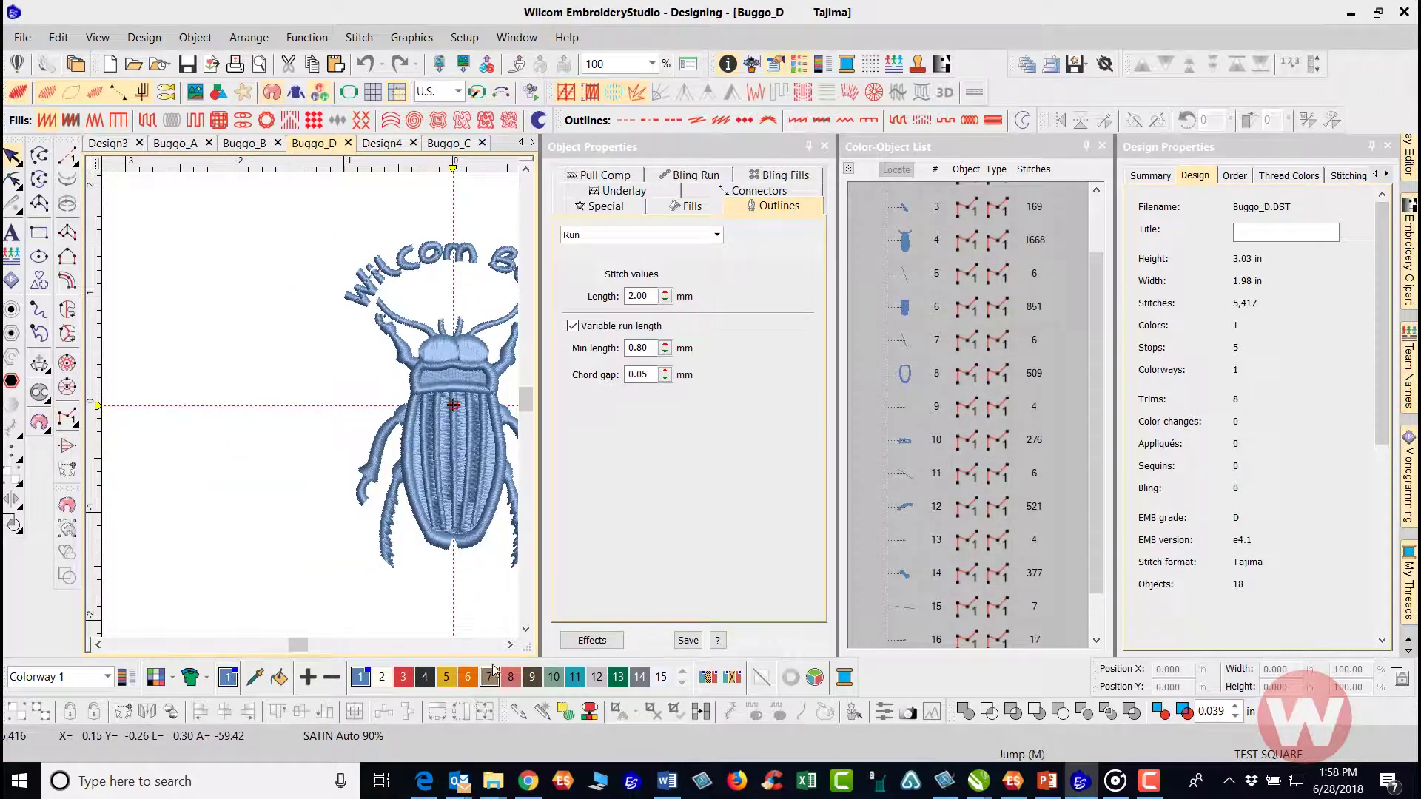
left_click(509, 646)
left_click(509, 646)
left_click(509, 646)
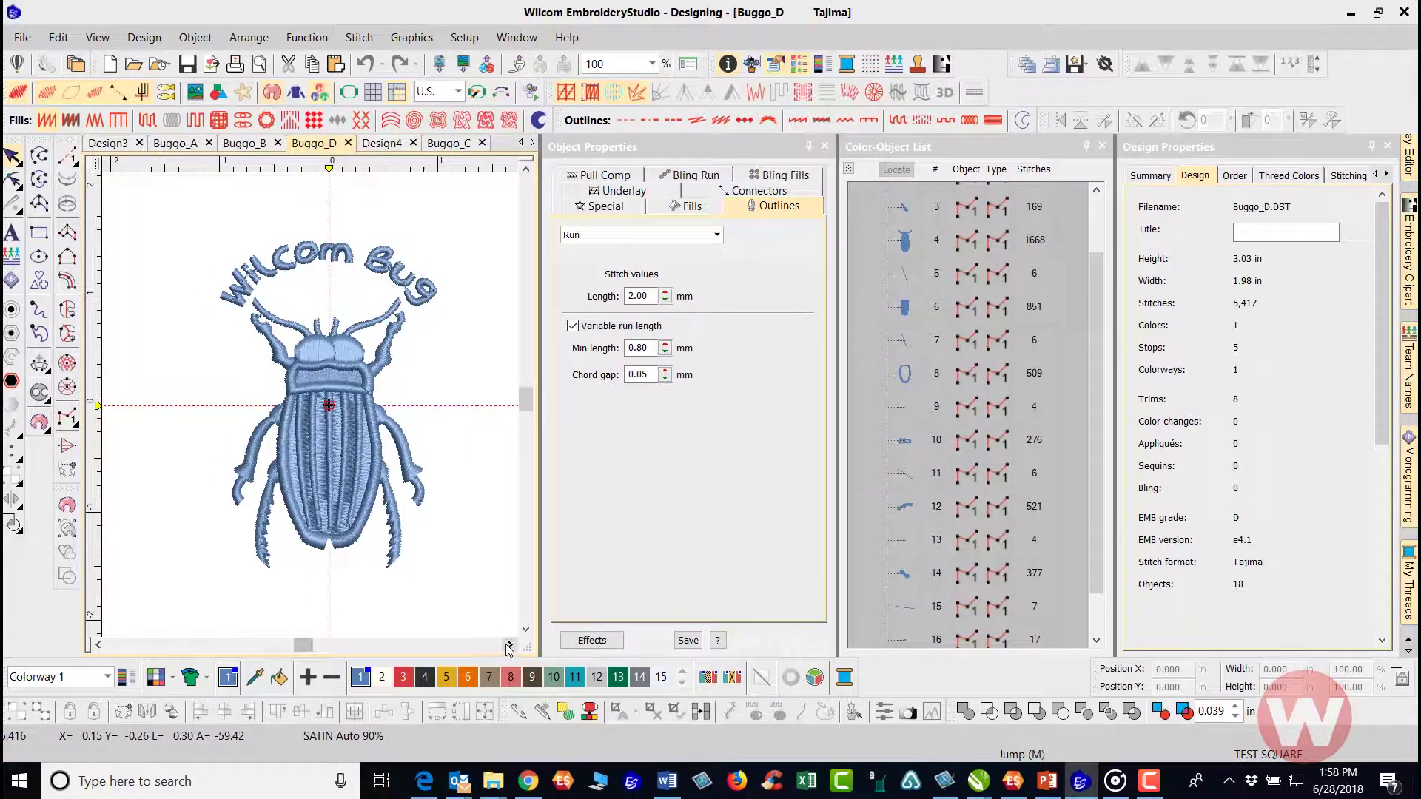
left_click(509, 647)
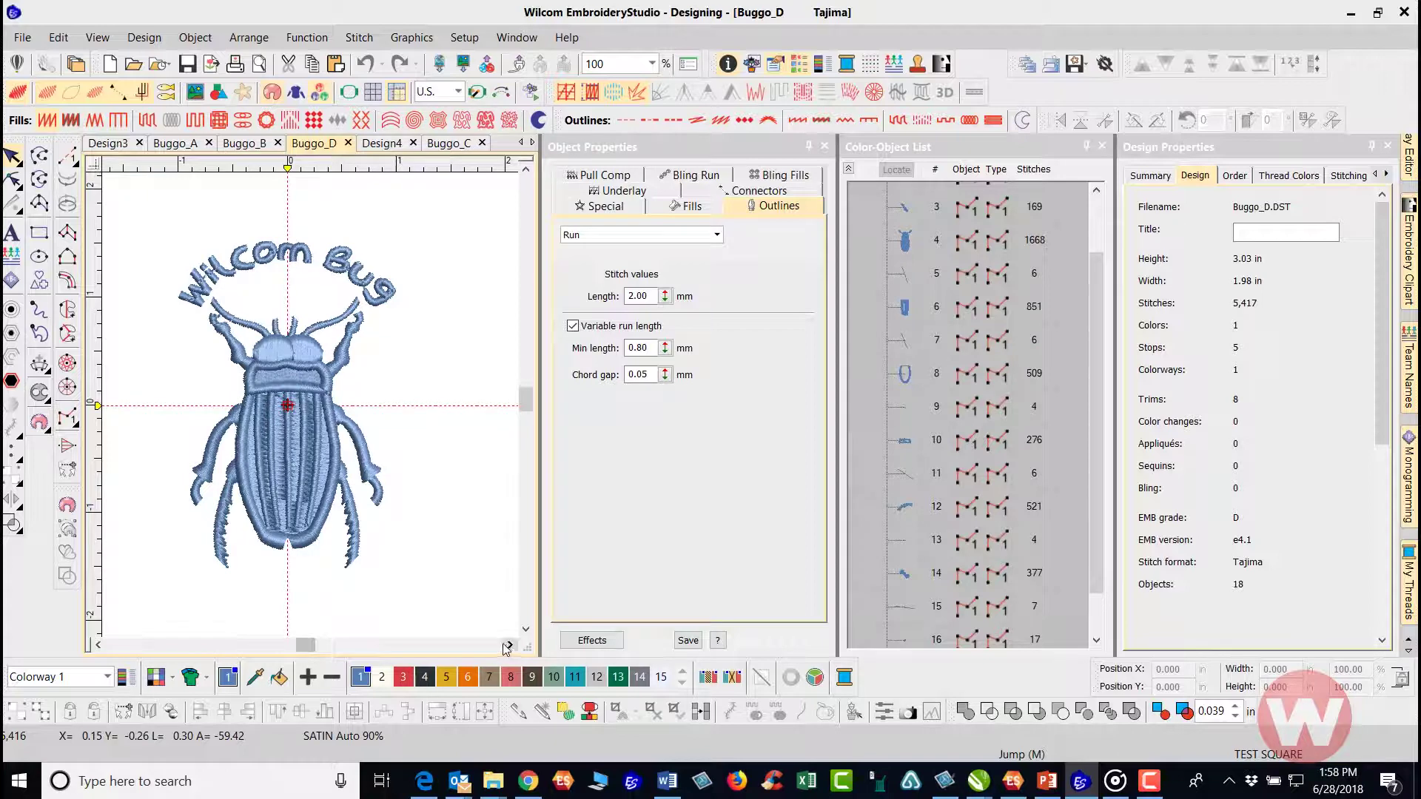
left_click(347, 143)
left_click(707, 434)
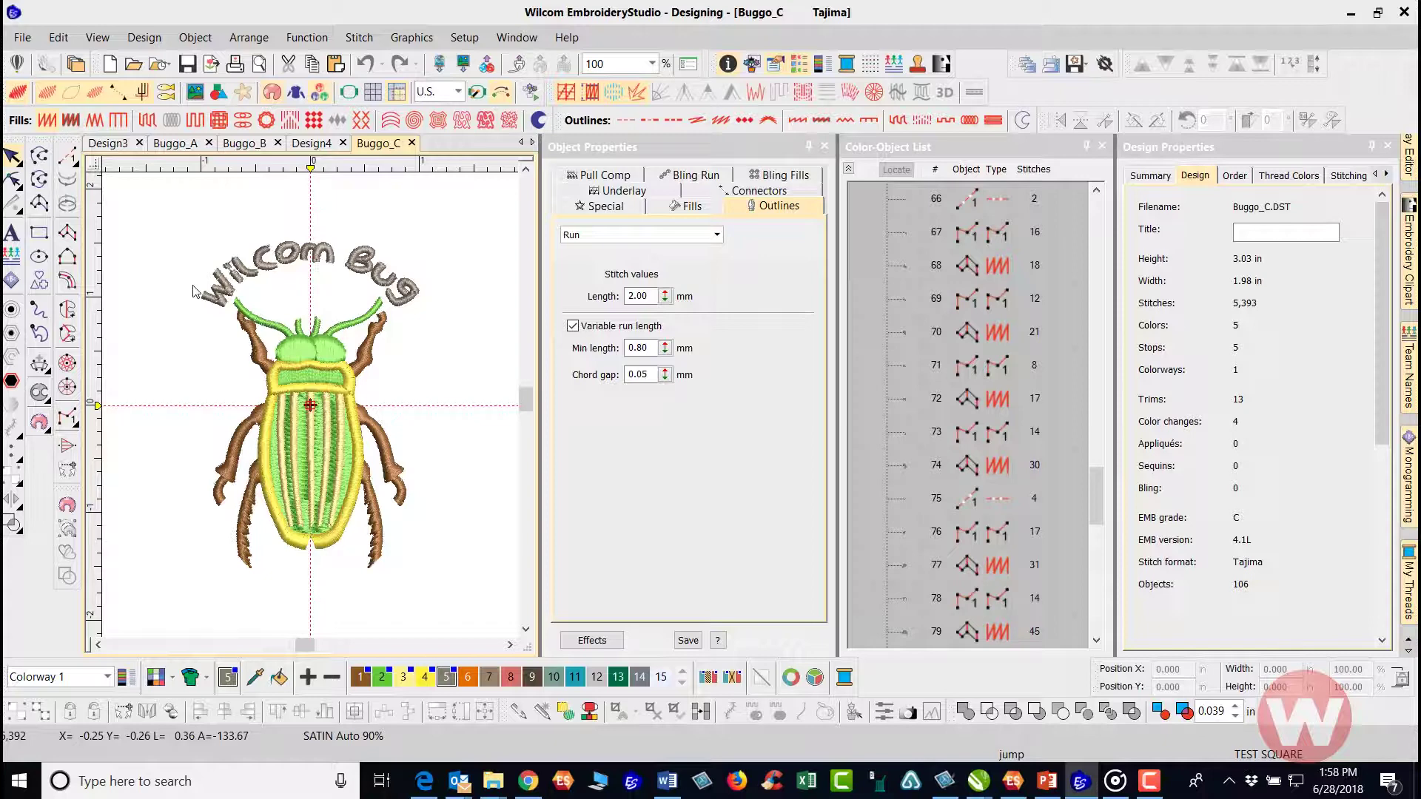
Open the Buggo_D DST file with the existing open options and close it again without saving the changes.
left_click(24, 38)
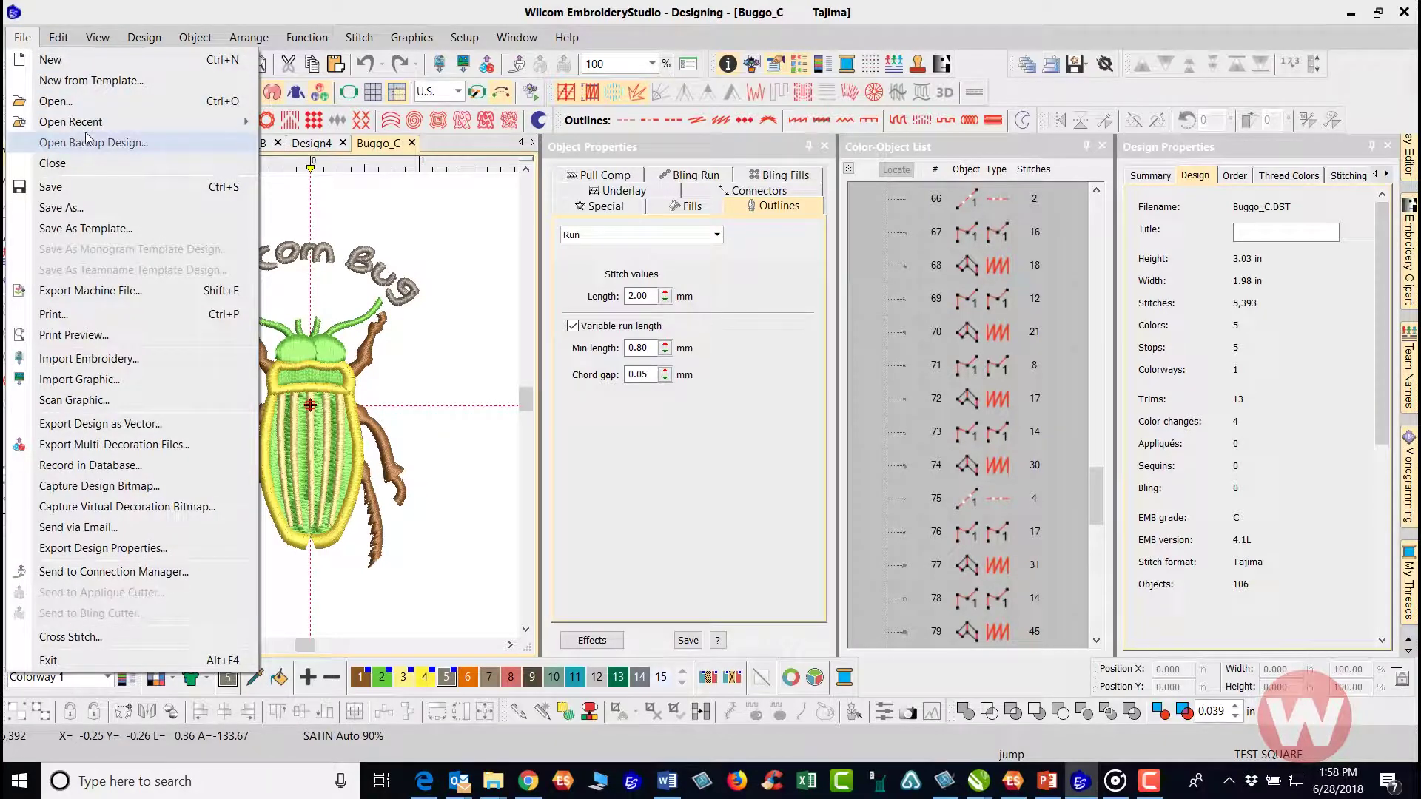
left_click(81, 101)
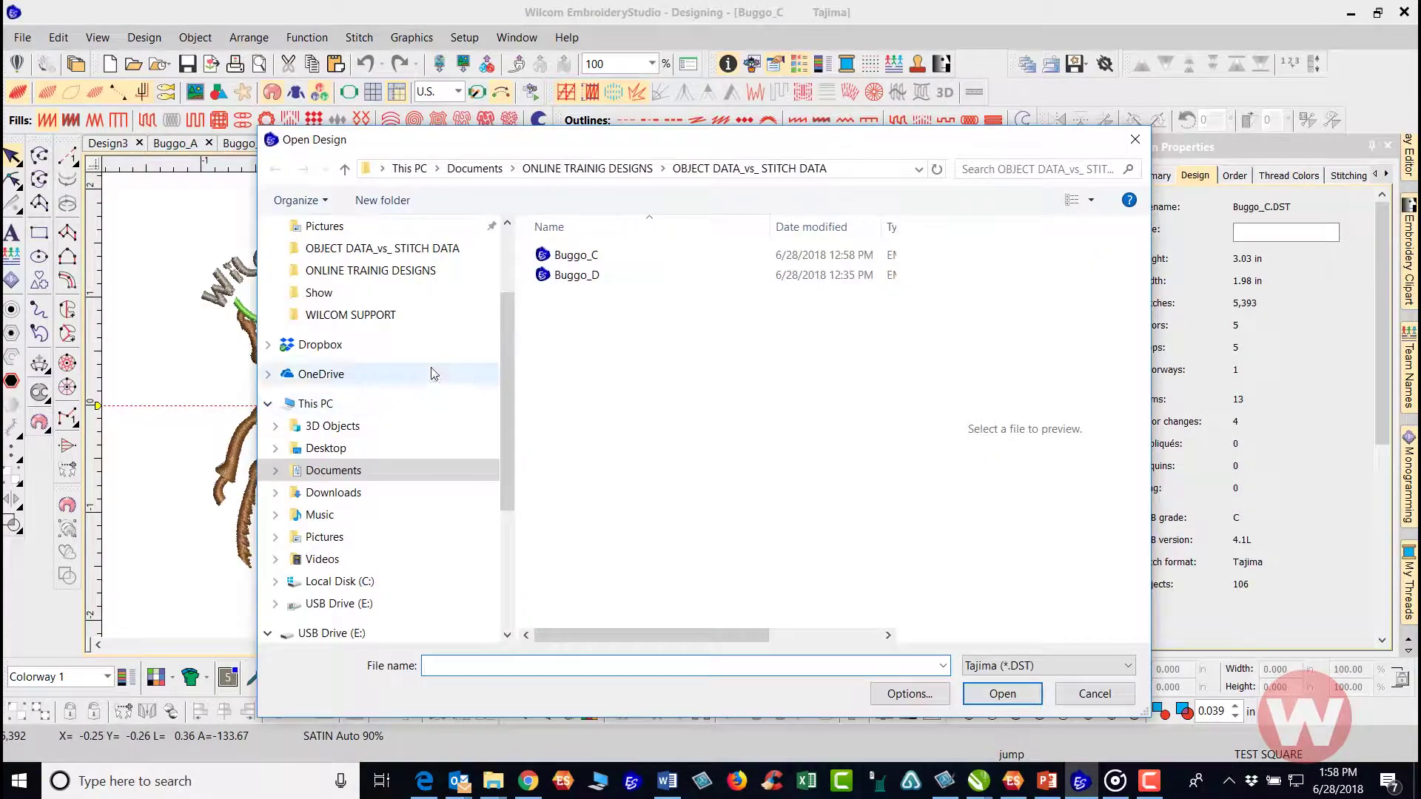
left_click(589, 286)
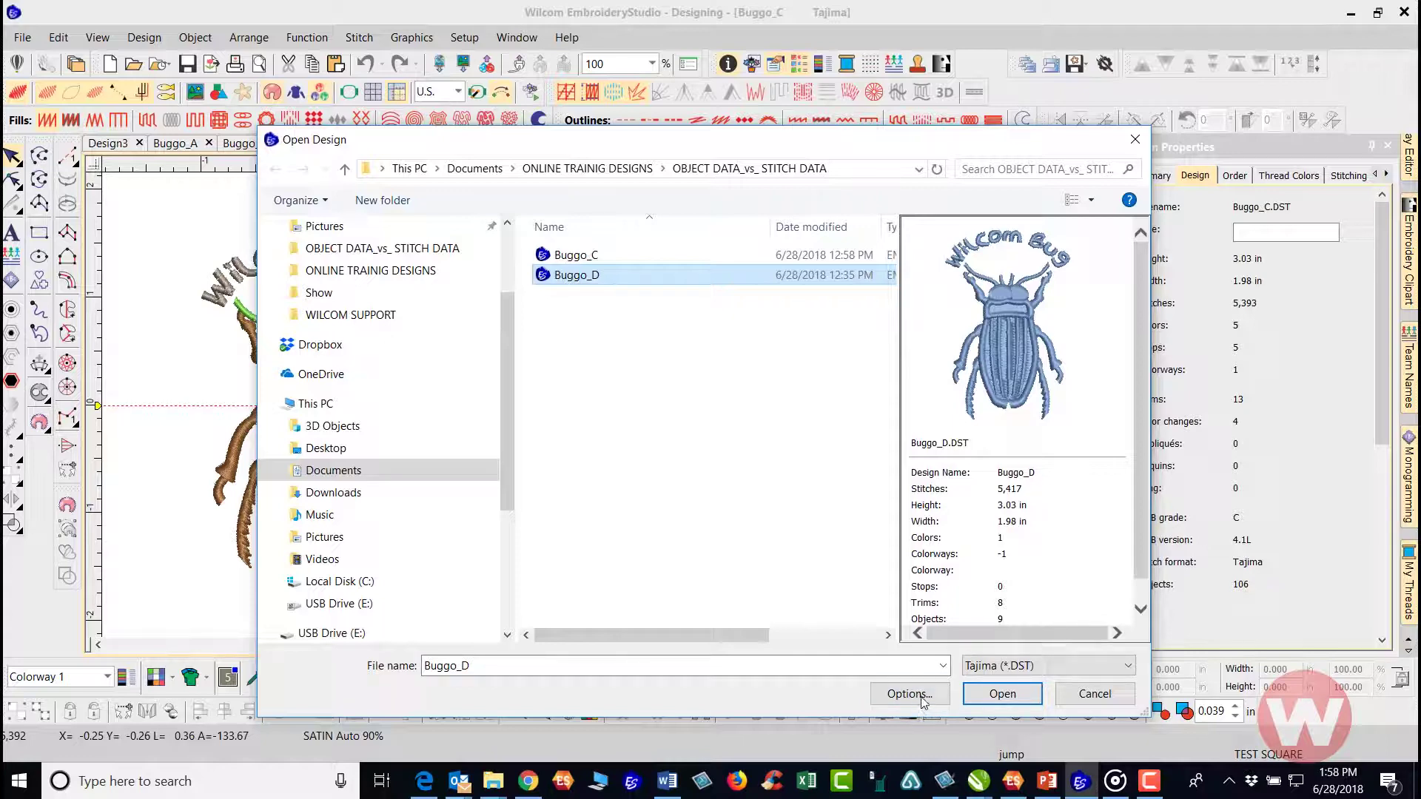
left_click(1011, 697)
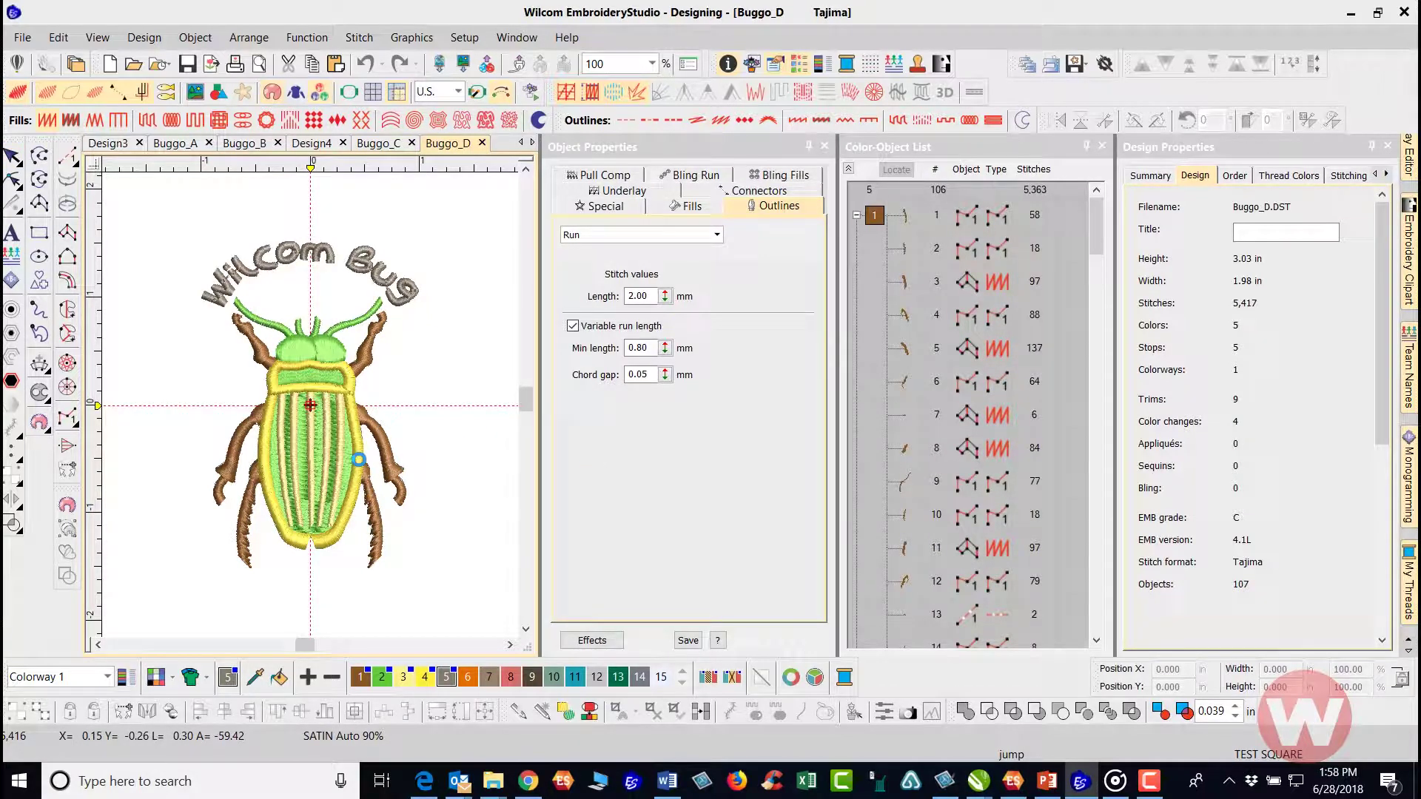
left_click(482, 144)
left_click(713, 429)
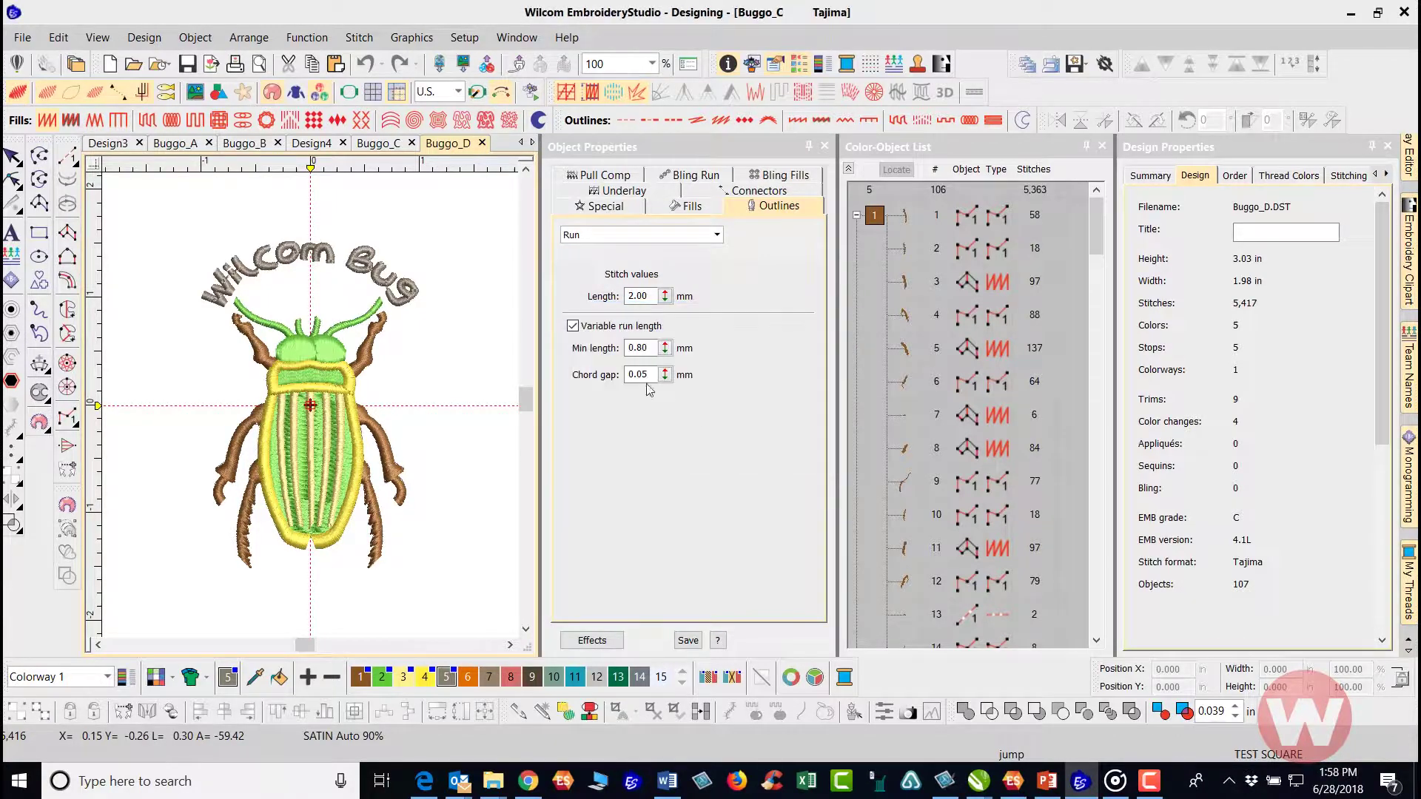
Reopen the Buggo_D DST file using the same custom stop sequence and object recognition options.
left_click(22, 37)
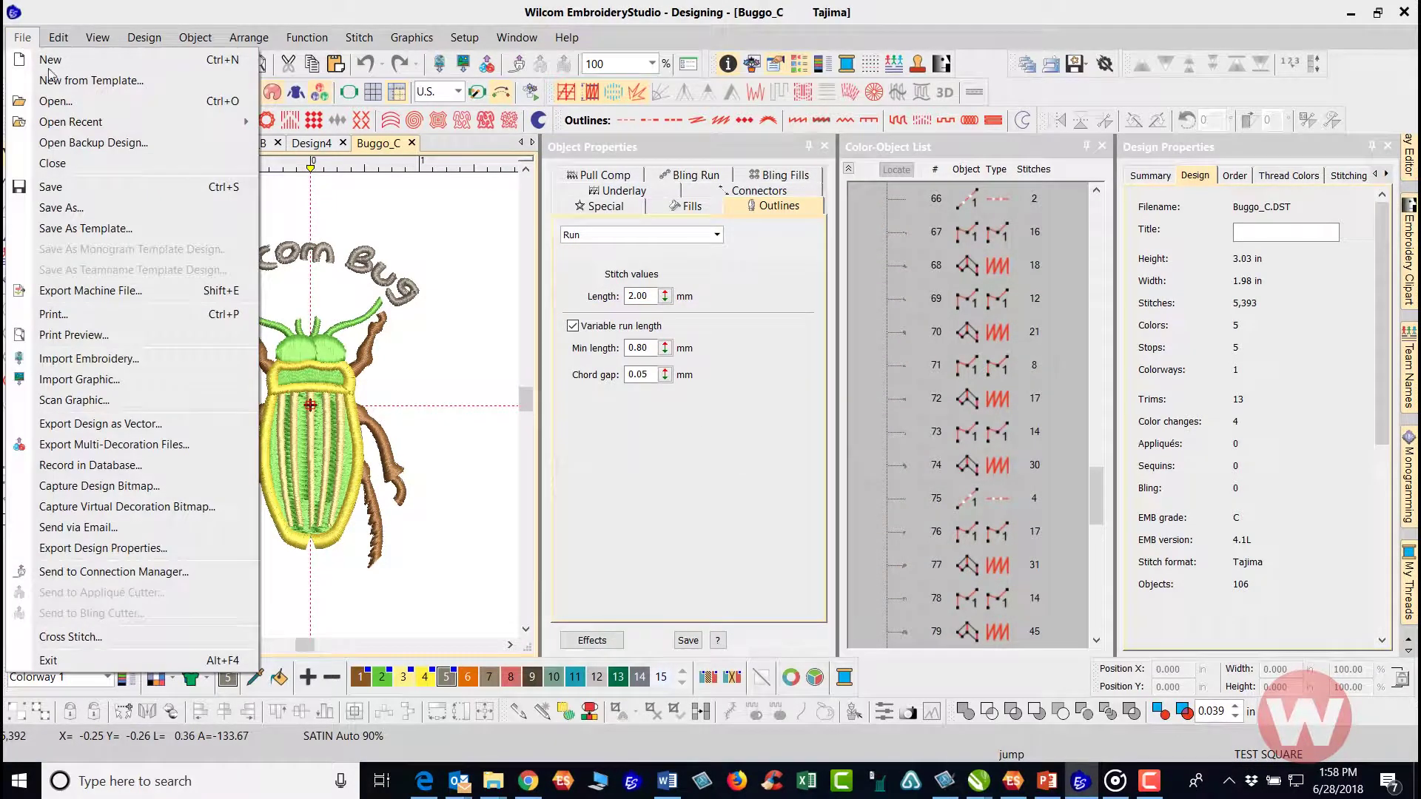
left_click(55, 101)
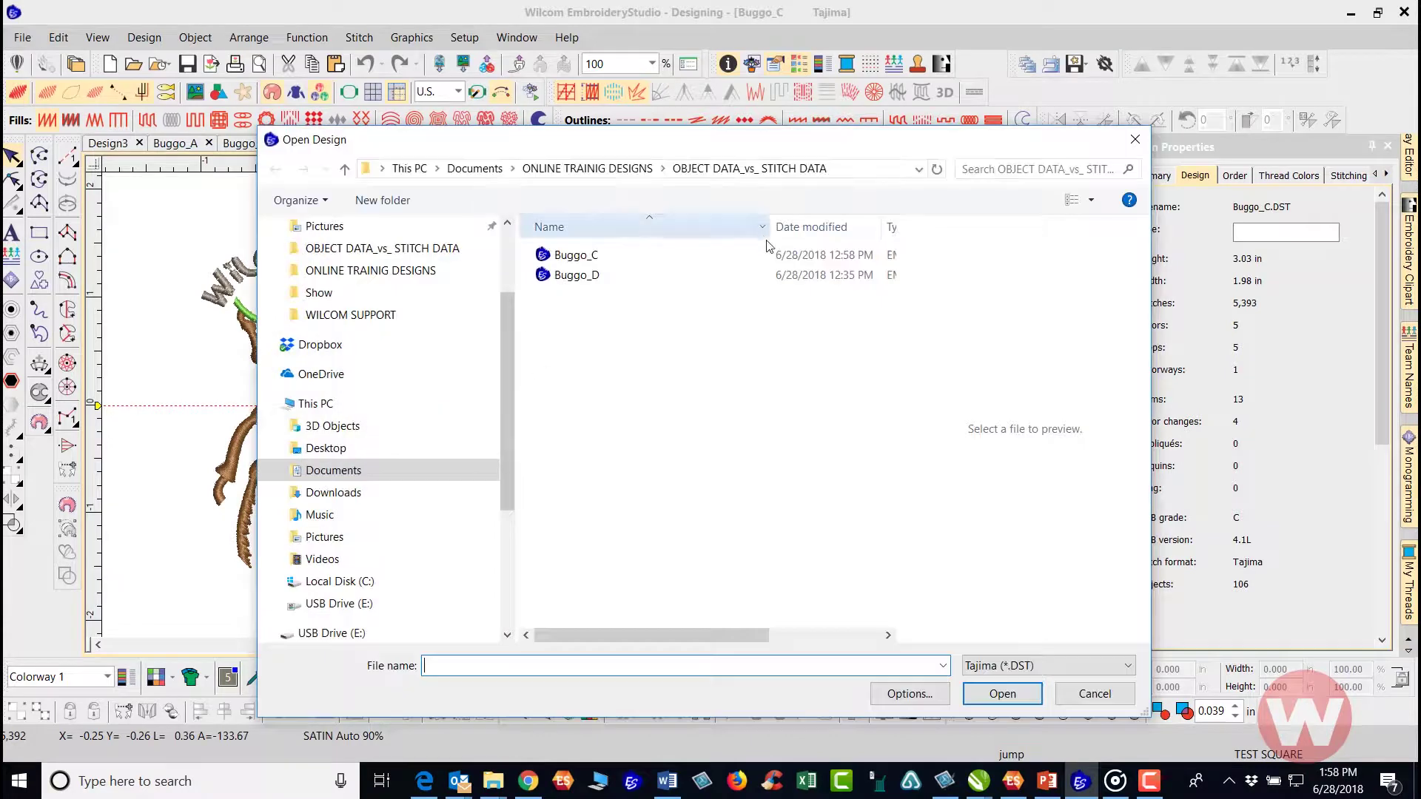
left_click(624, 277)
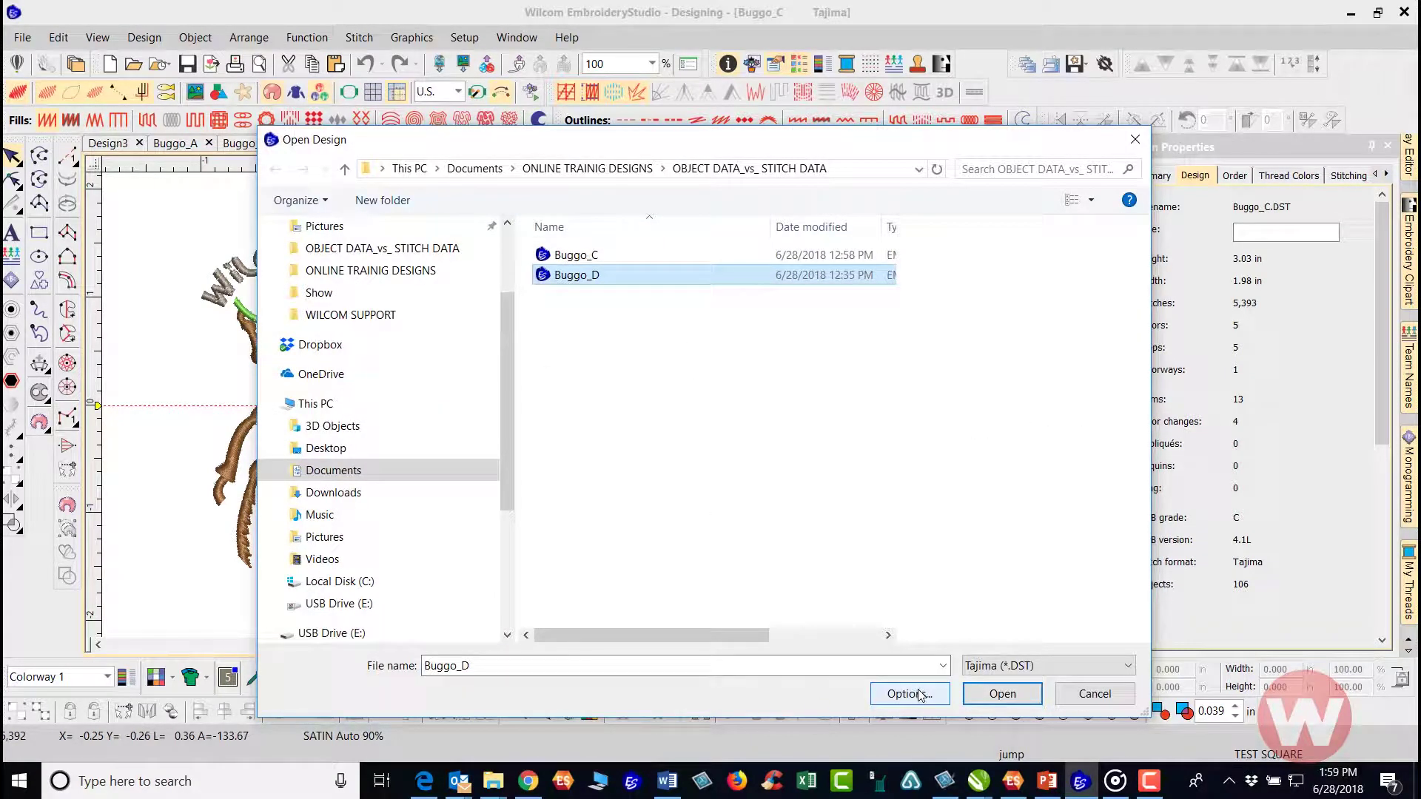
left_click(1007, 697)
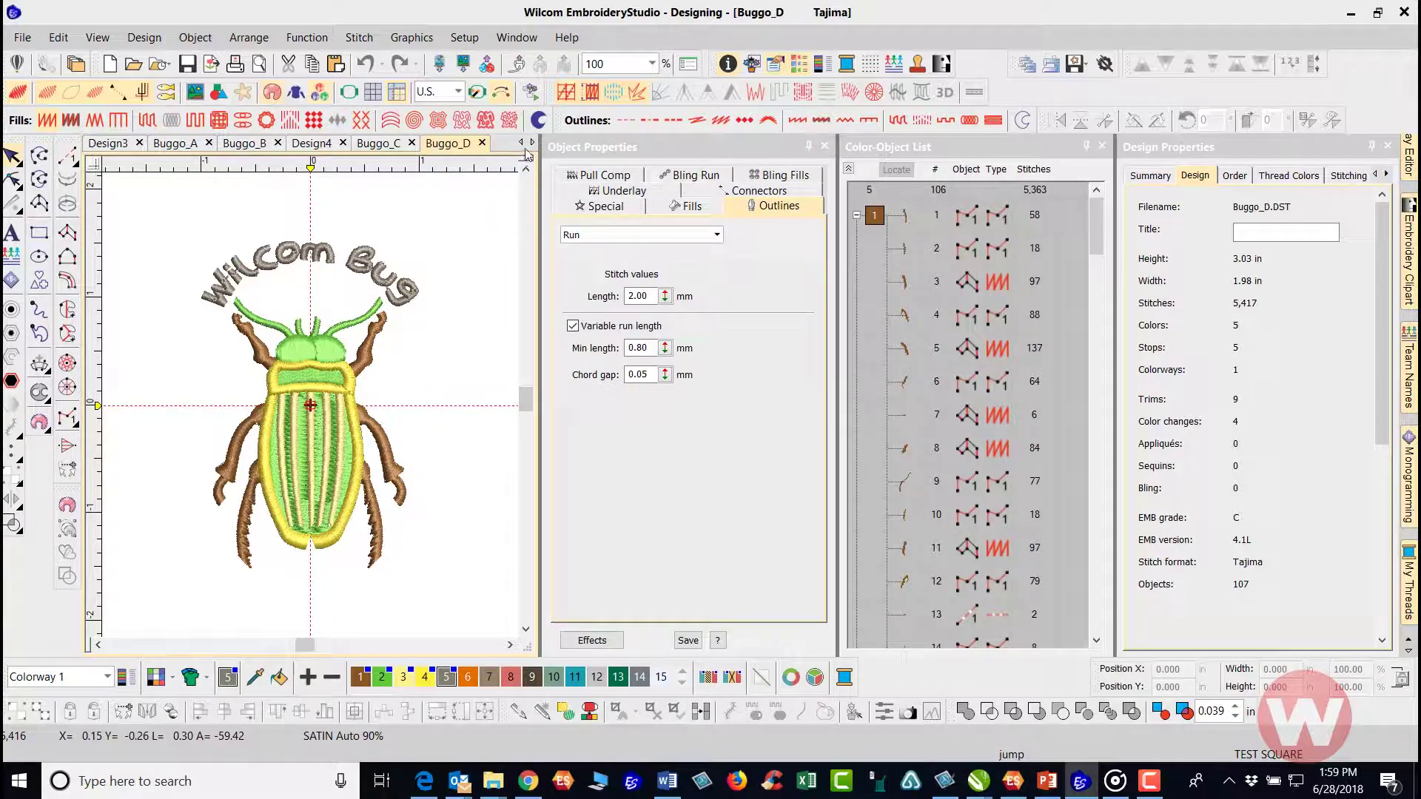
Close the Buggo_D and Buggo_C designs without saving the changes.
left_click(482, 142)
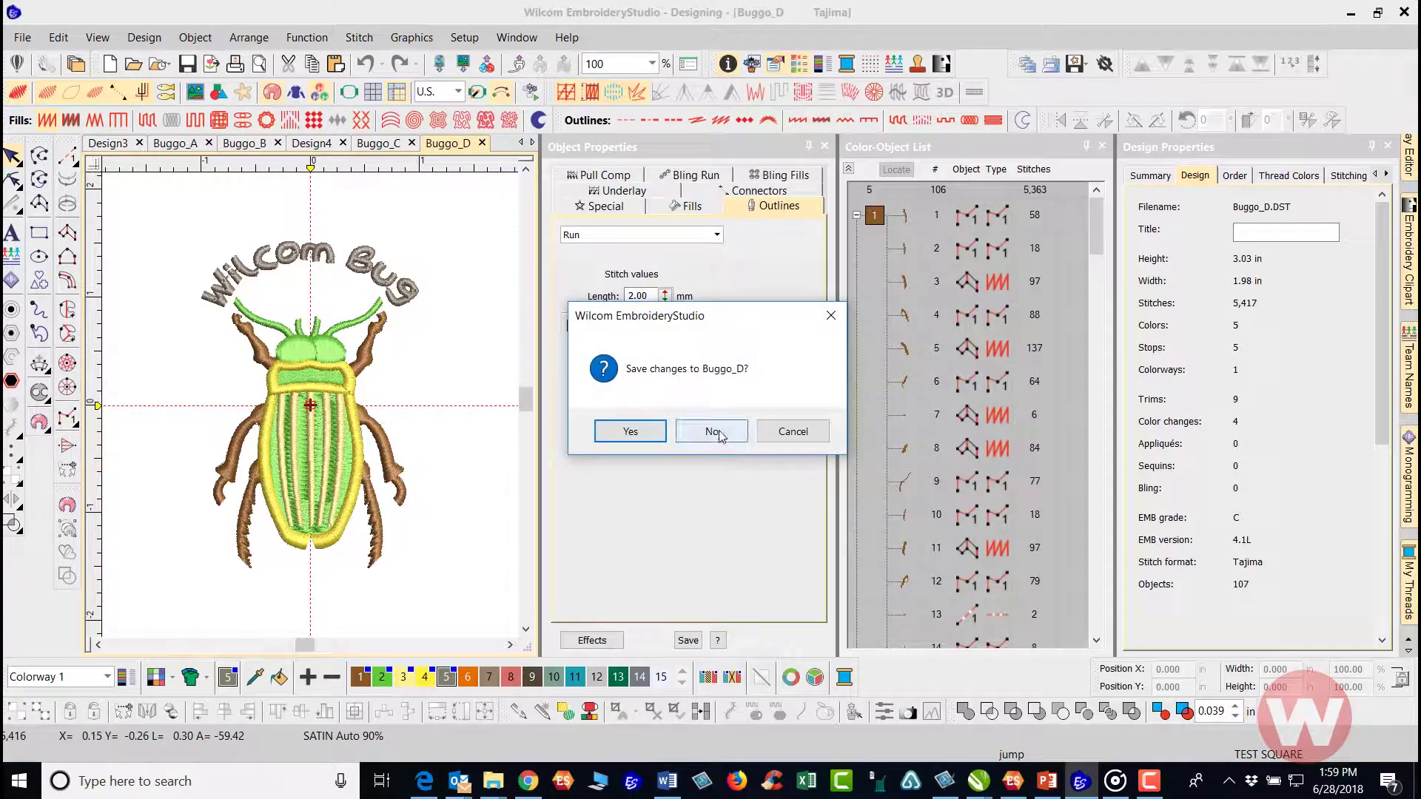
left_click(712, 433)
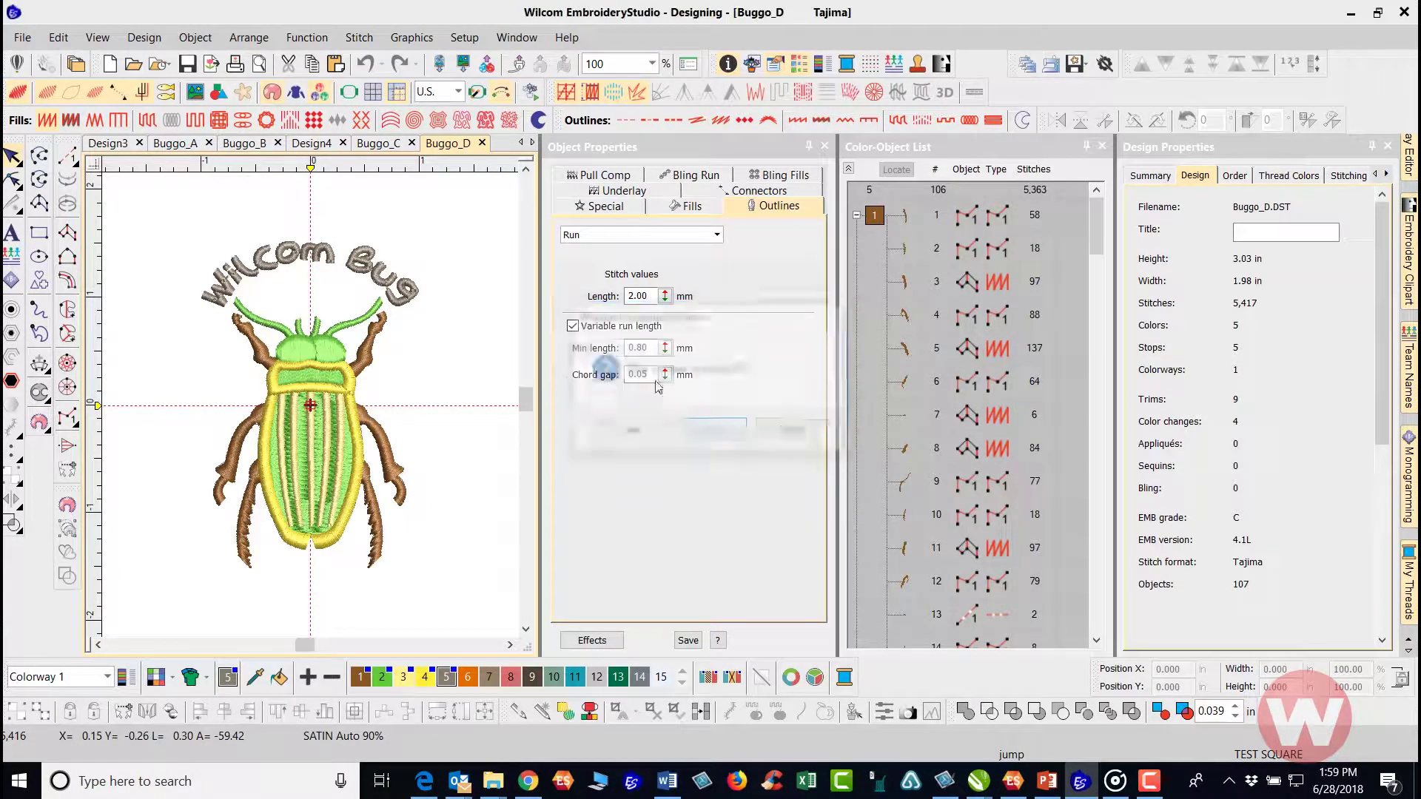
left_click(412, 144)
left_click(712, 432)
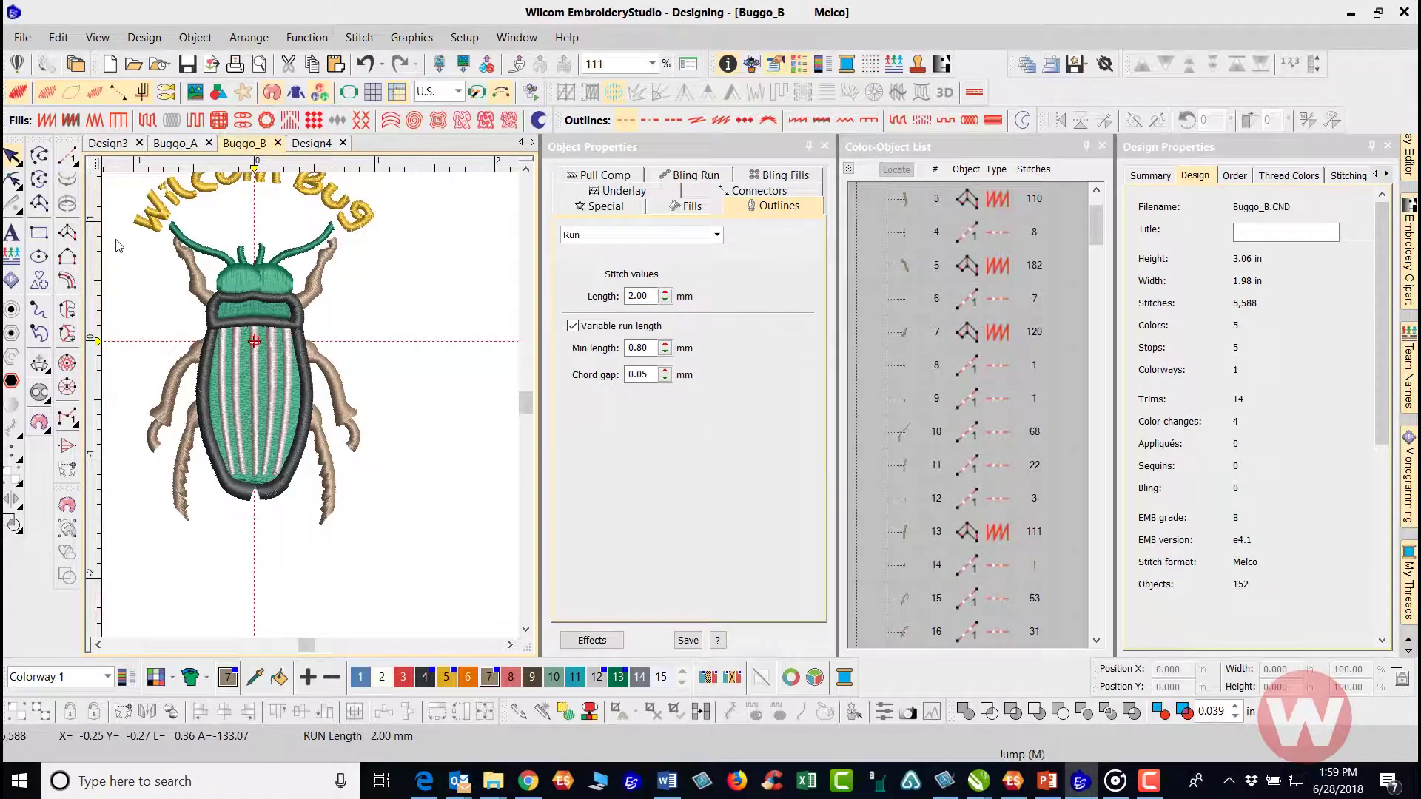
scroll(280, 373, "down", 2)
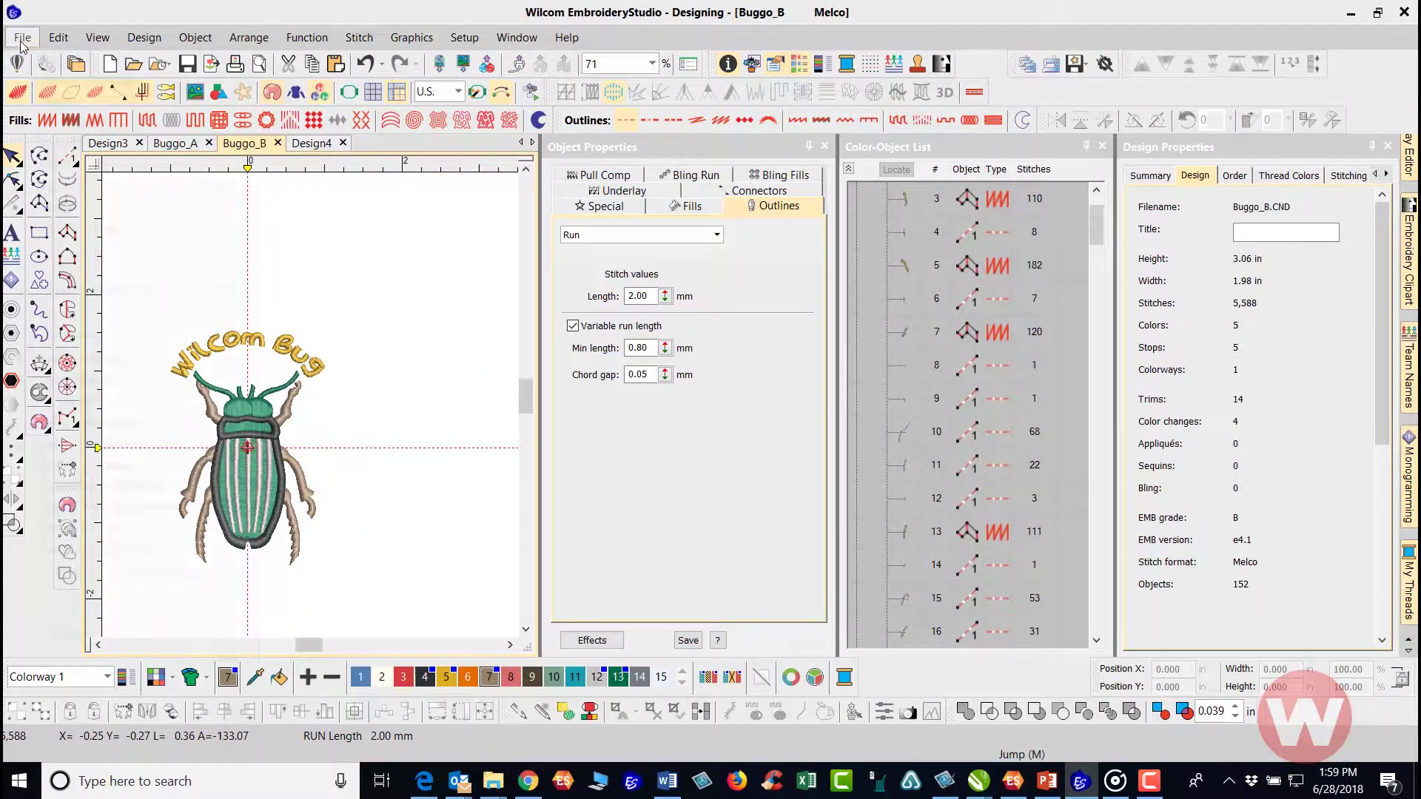
Open the Buggo_D DST file with the existing open options and examine the fill settings of an upper leg object.
left_click(23, 37)
key("Escape")
key("ctrl+o")
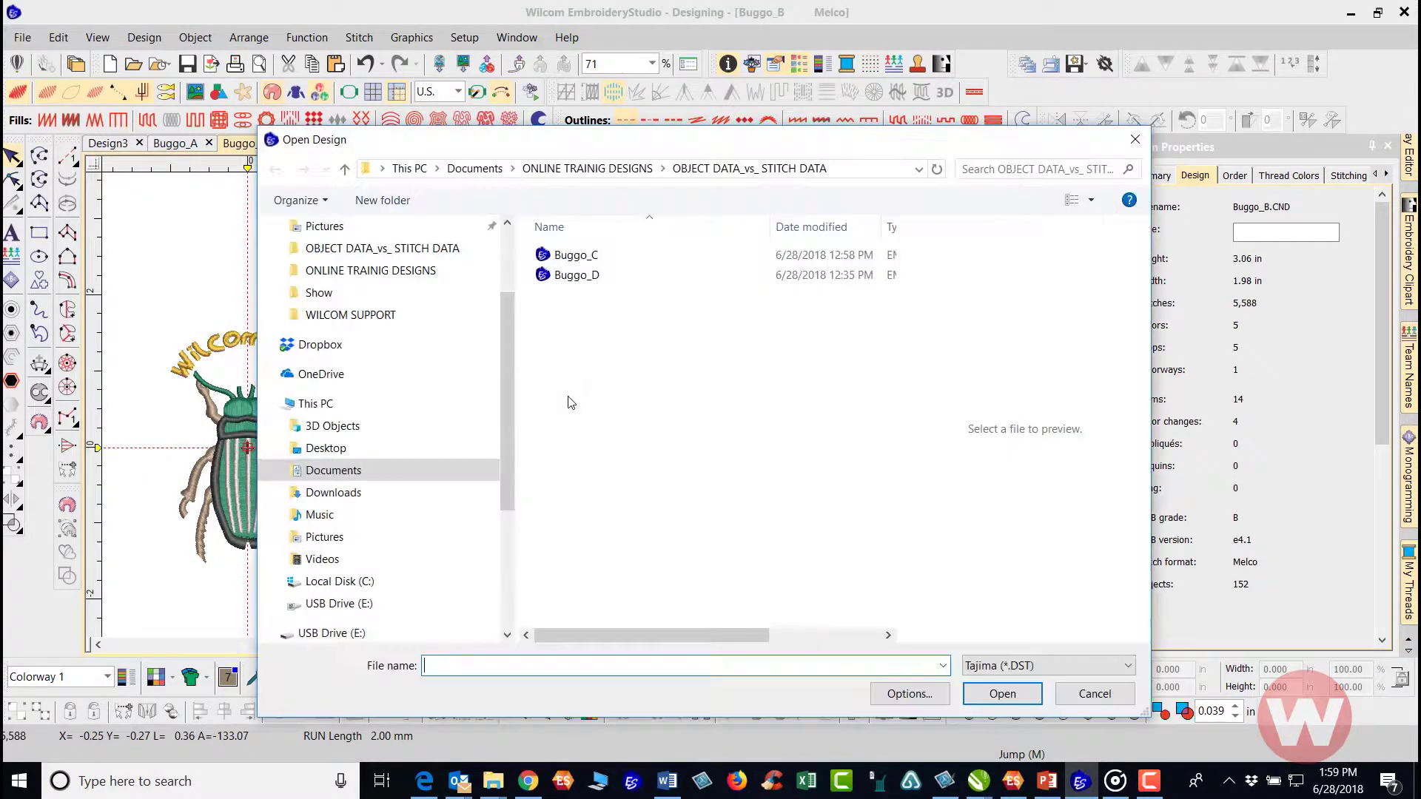
left_click(584, 277)
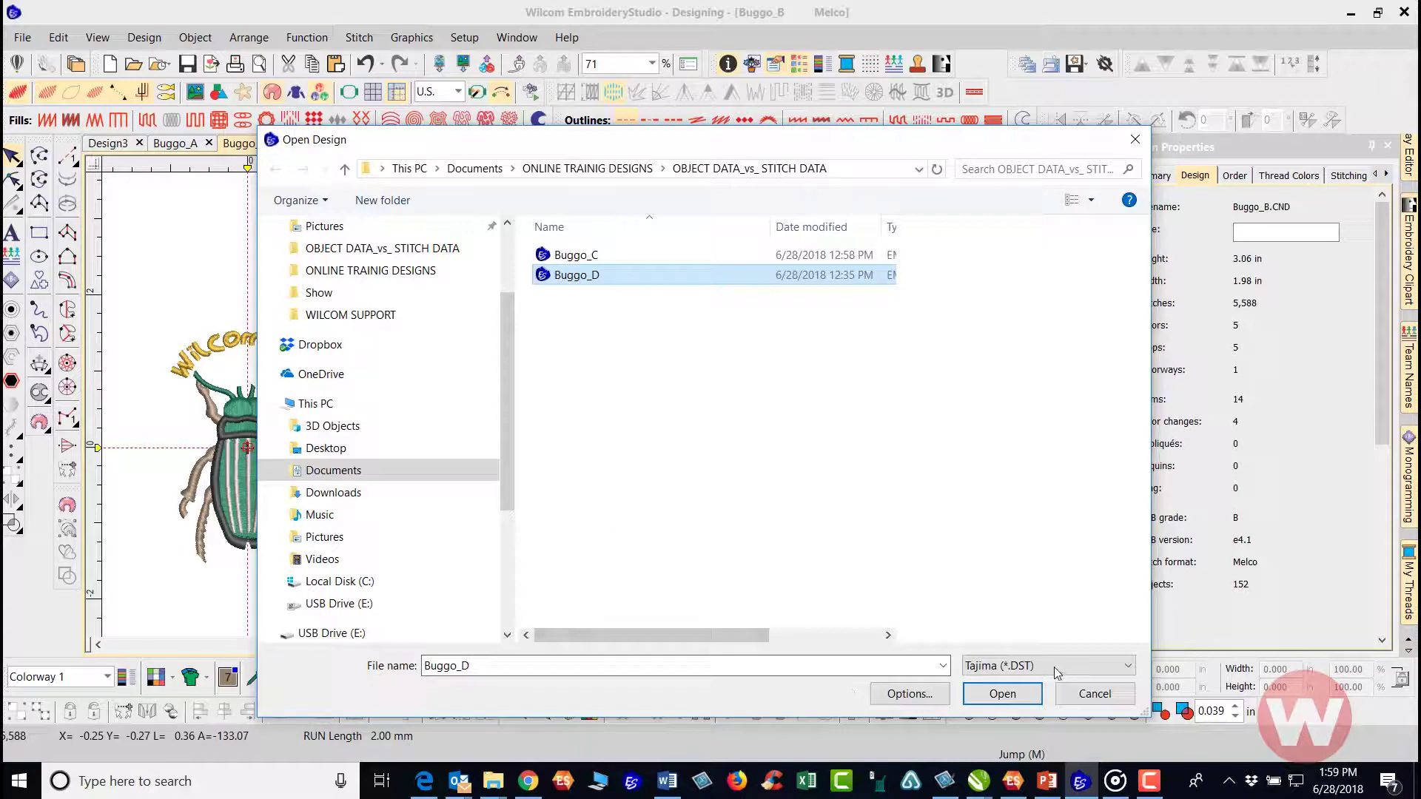
left_click(1003, 692)
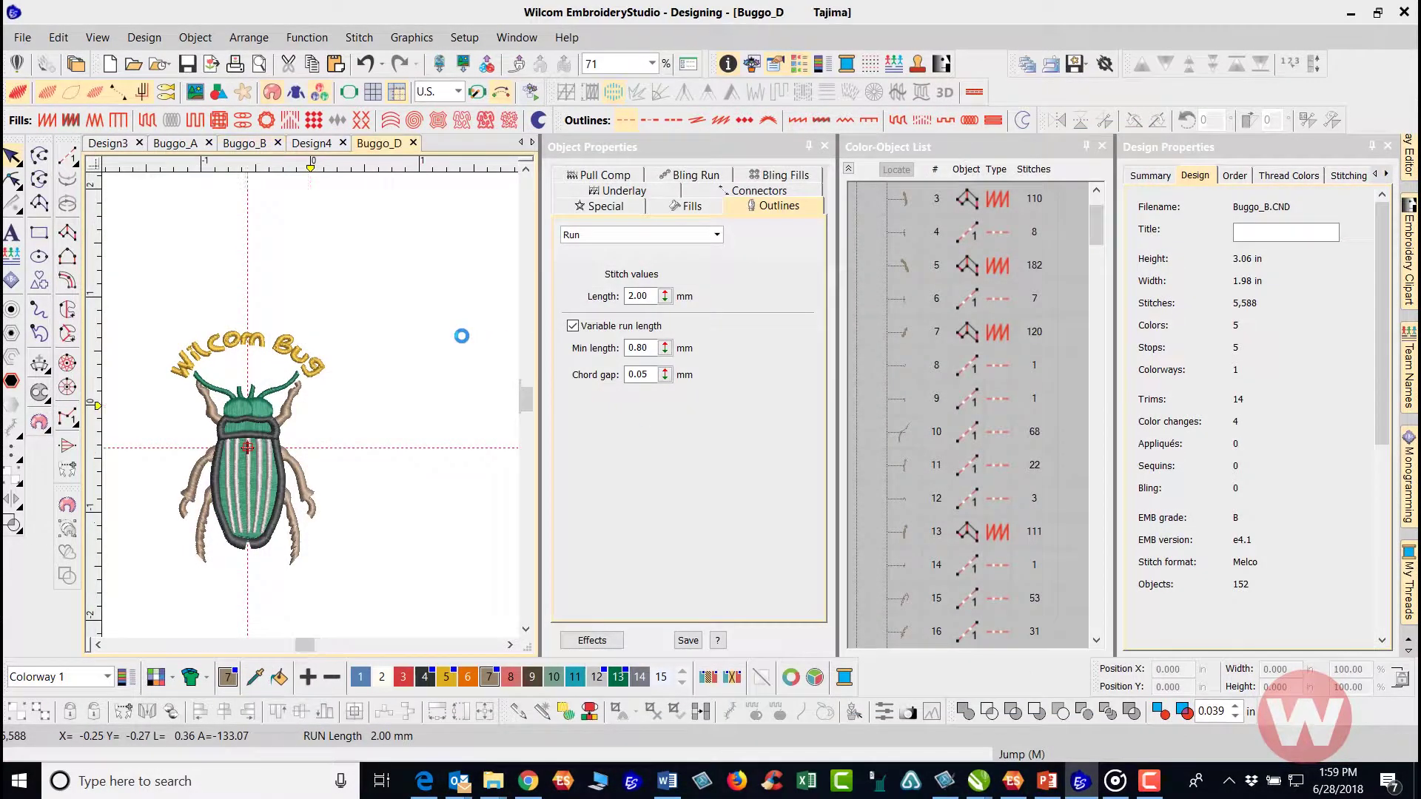
left_click(384, 361)
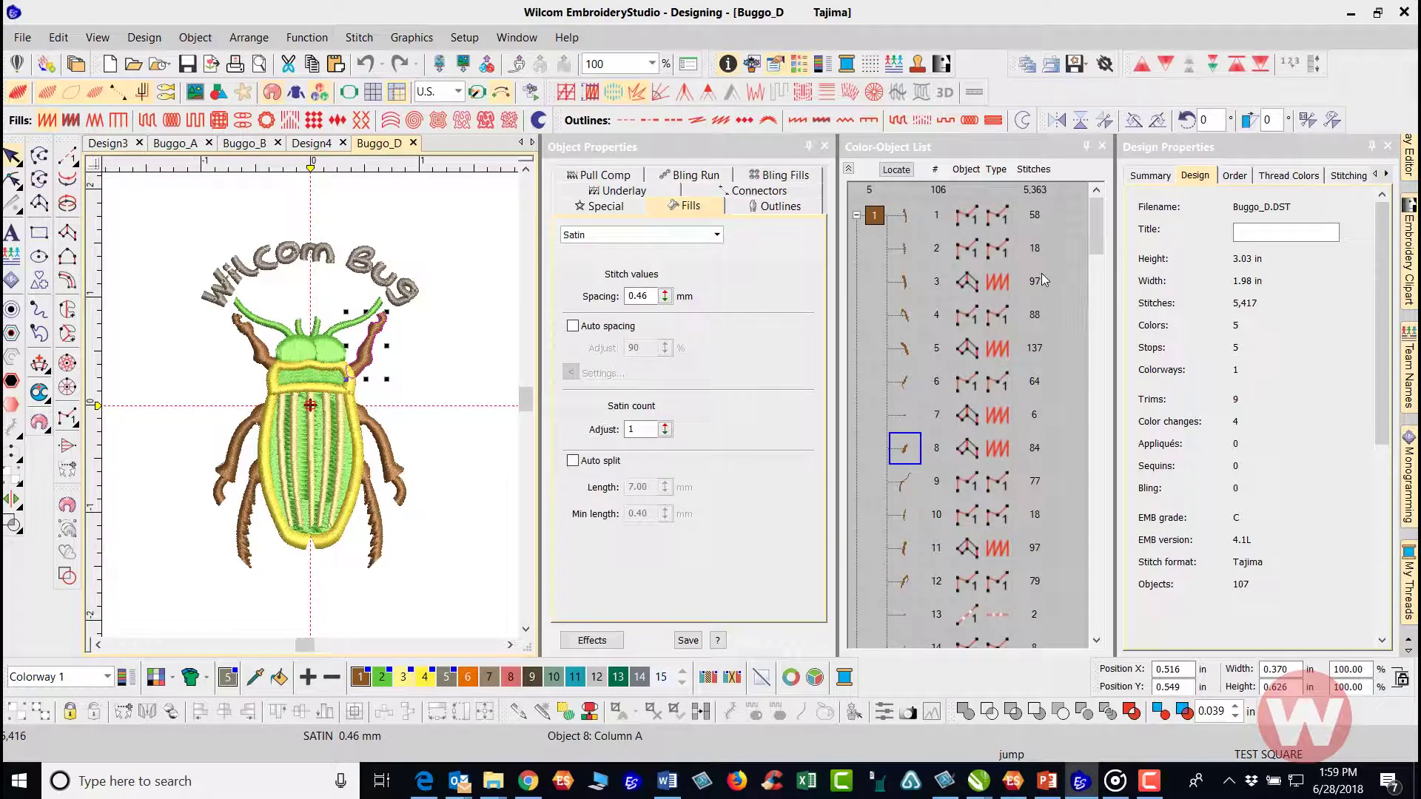
mouse_move(1096, 225)
left_mouse_down()
mouse_move(1091, 352)
mouse_move(1097, 225)
left_mouse_up()
left_click(457, 241)
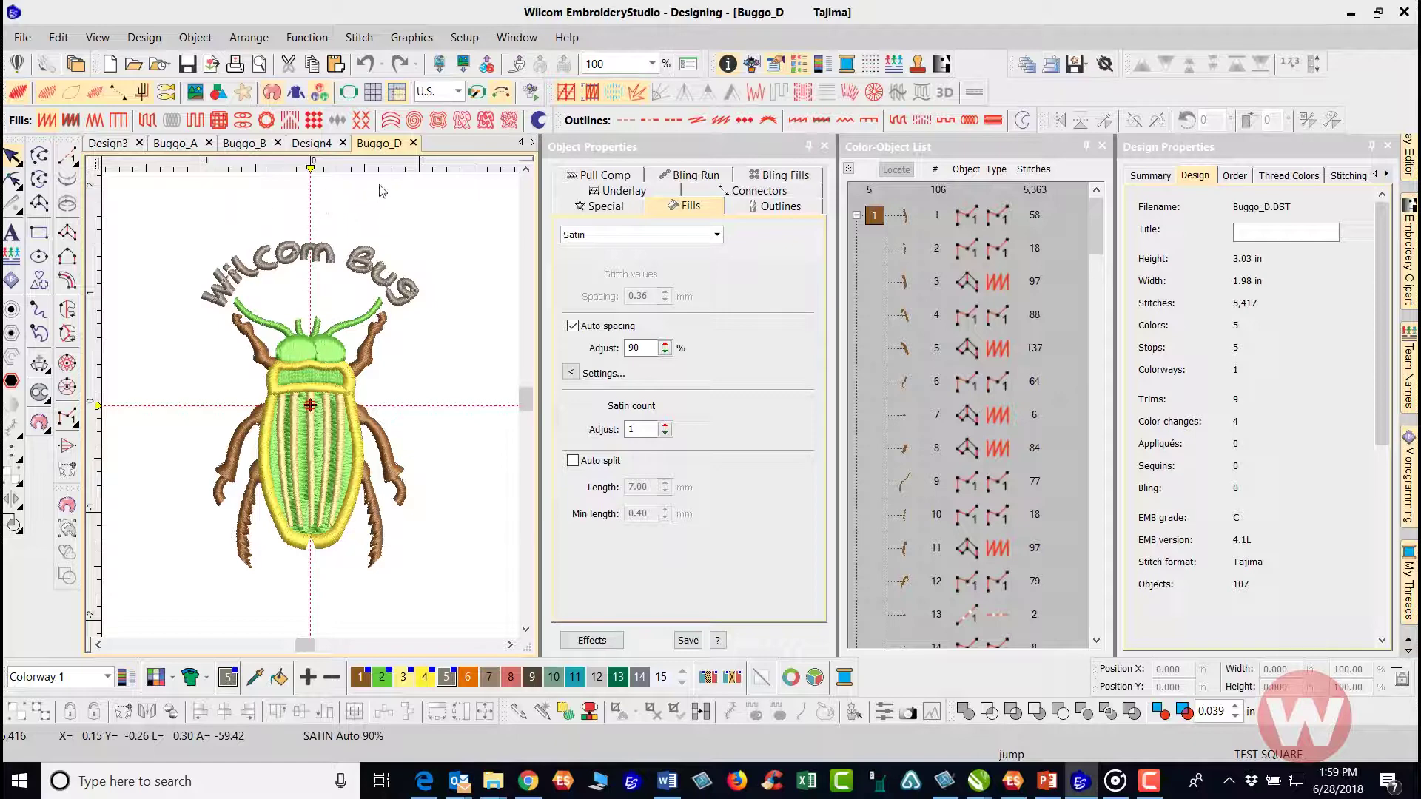
Close Buggo_D without saving and reopen its DST file with Objects / outlines and Auto connectors turned off.
left_click(413, 143)
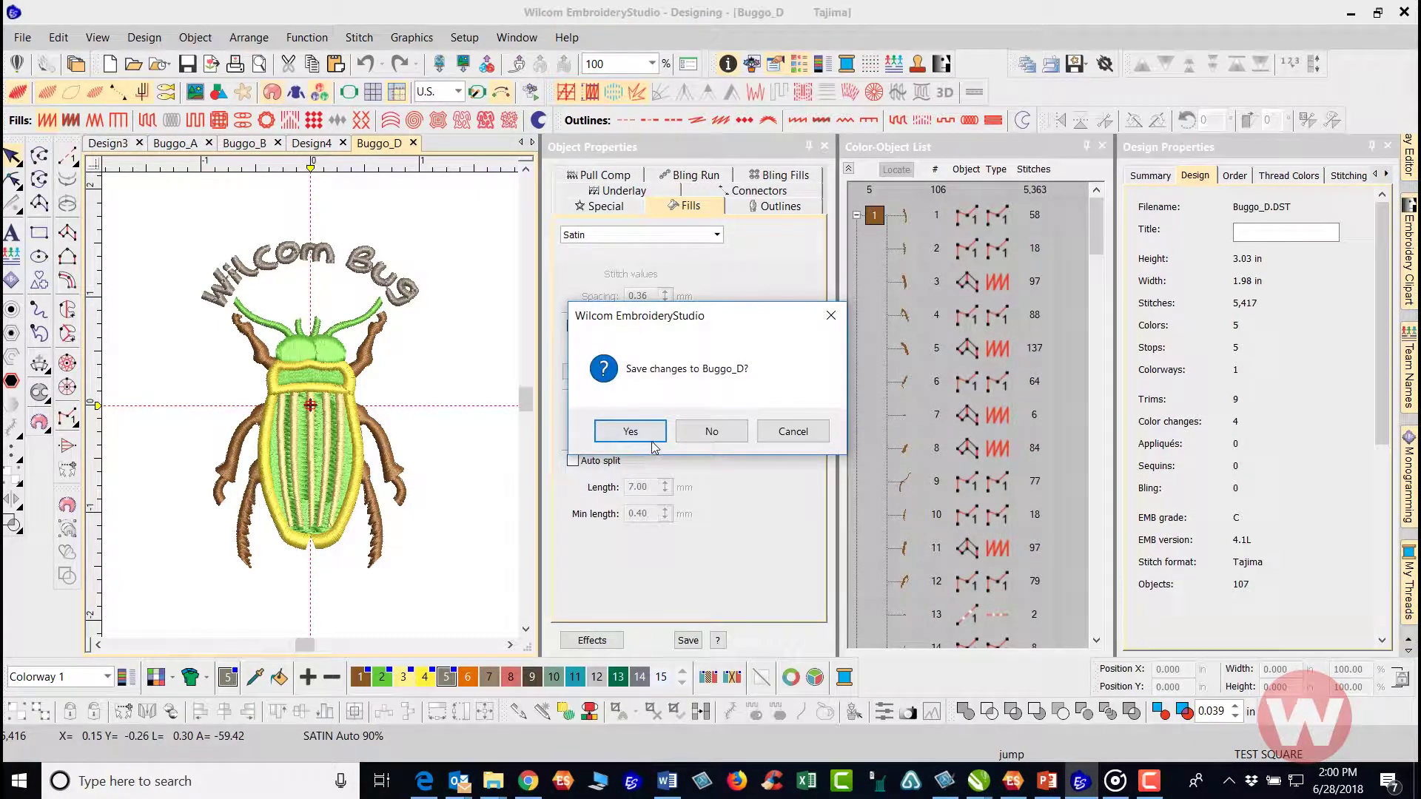
left_click(712, 429)
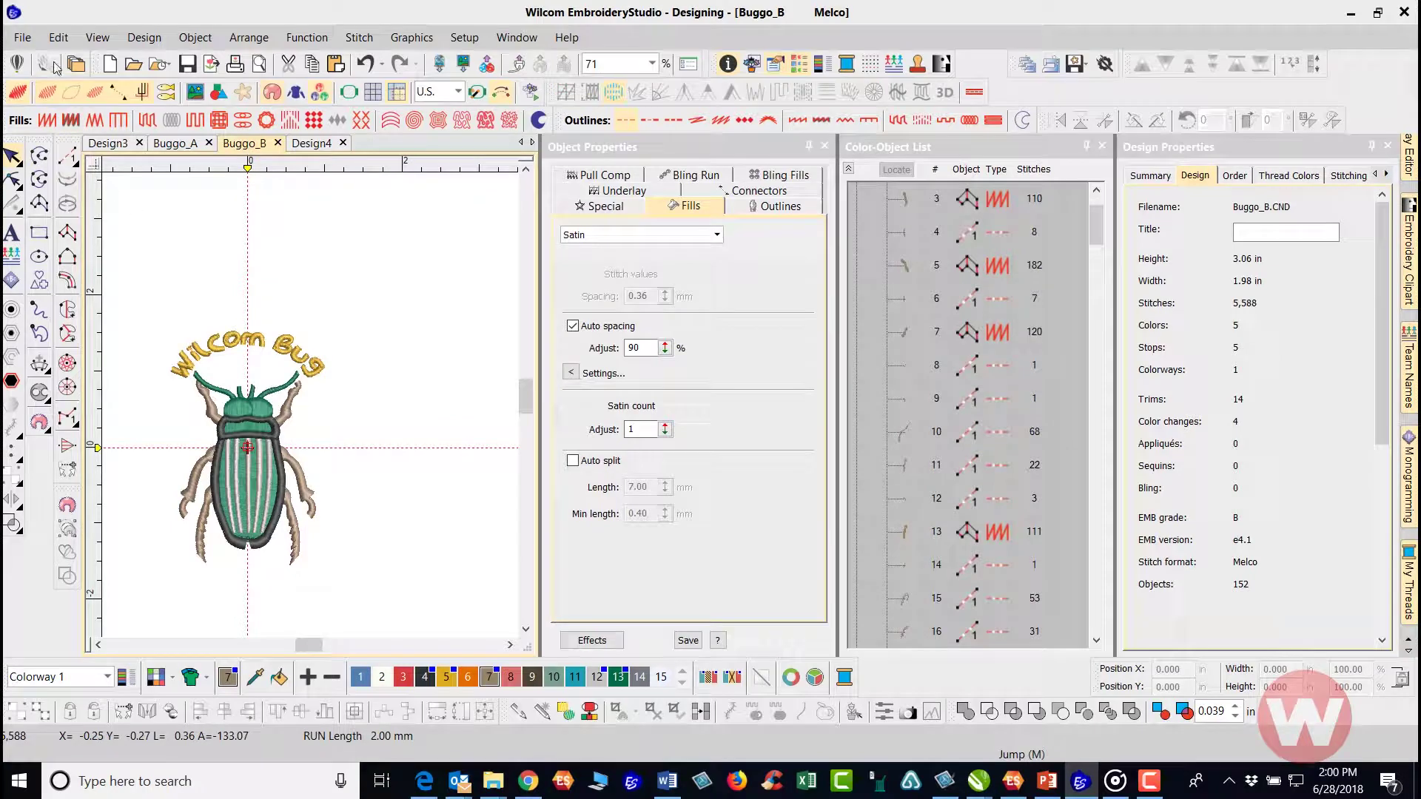
left_click(22, 37)
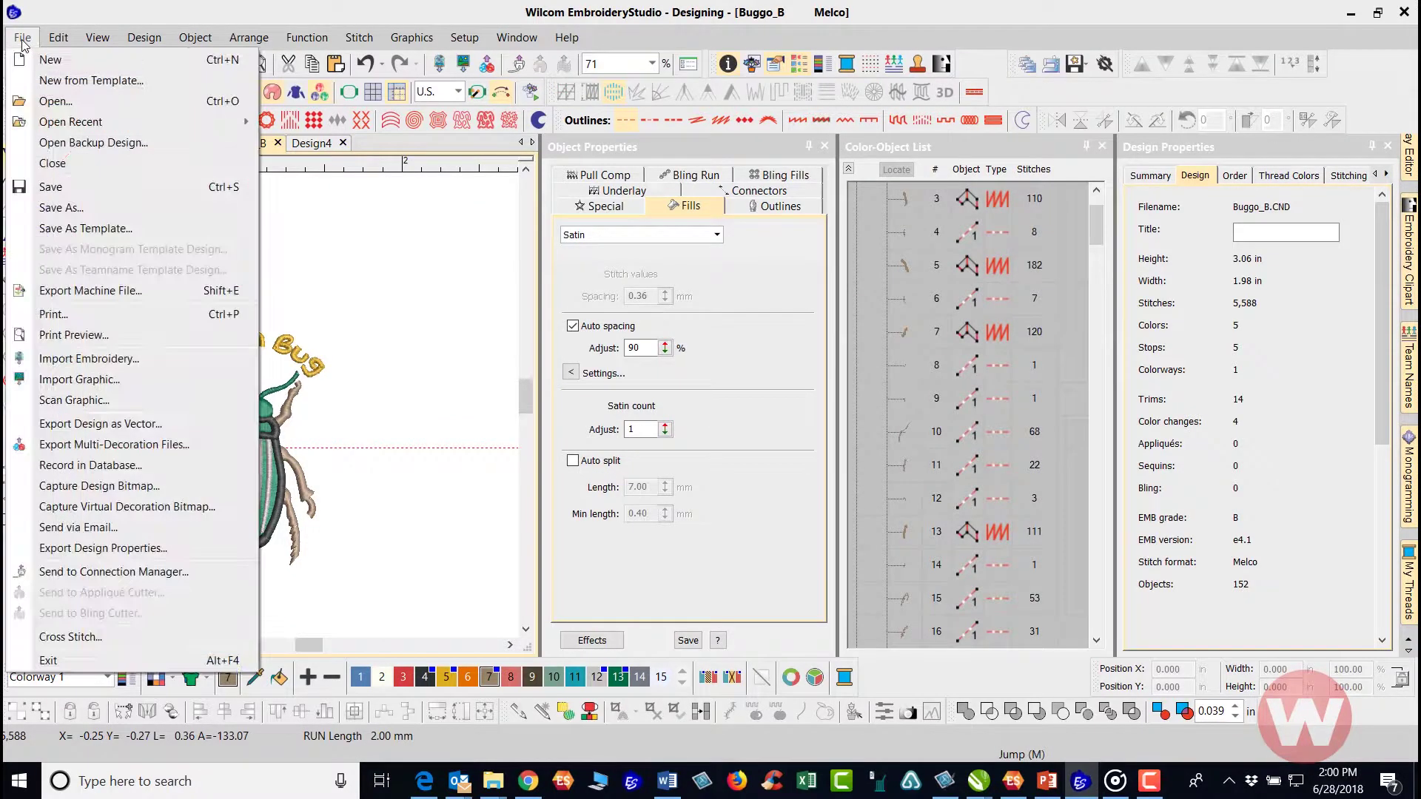
left_click(73, 101)
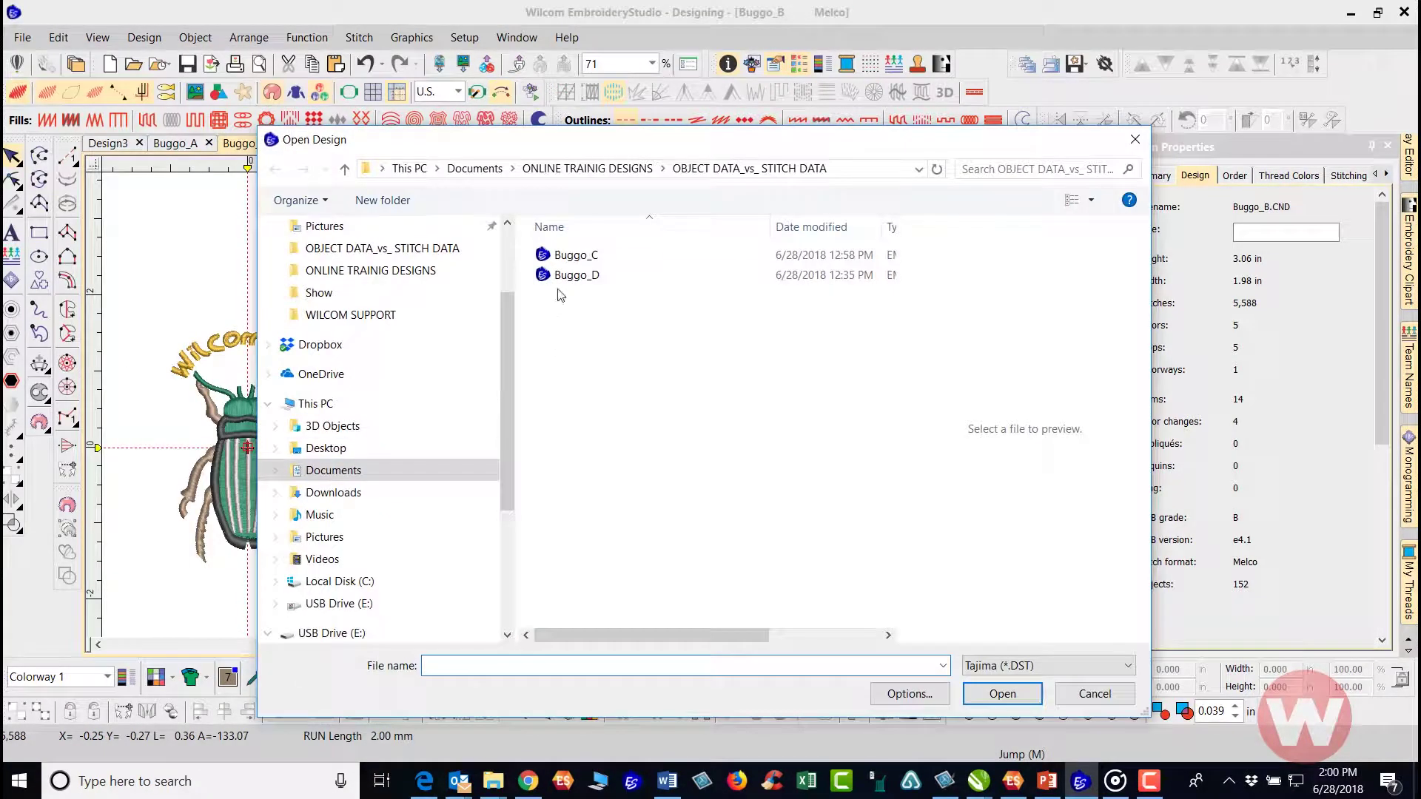
left_click(564, 277)
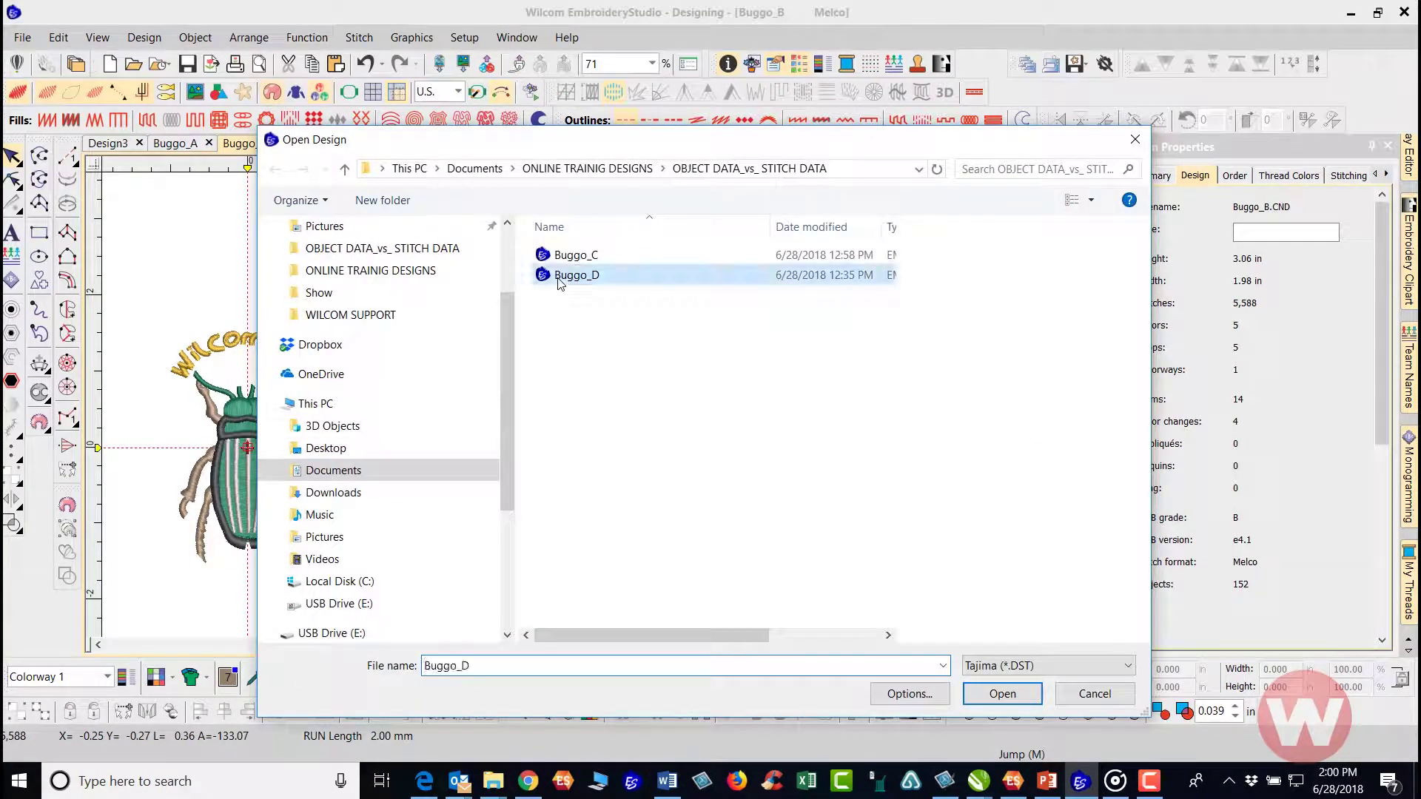
left_click(924, 697)
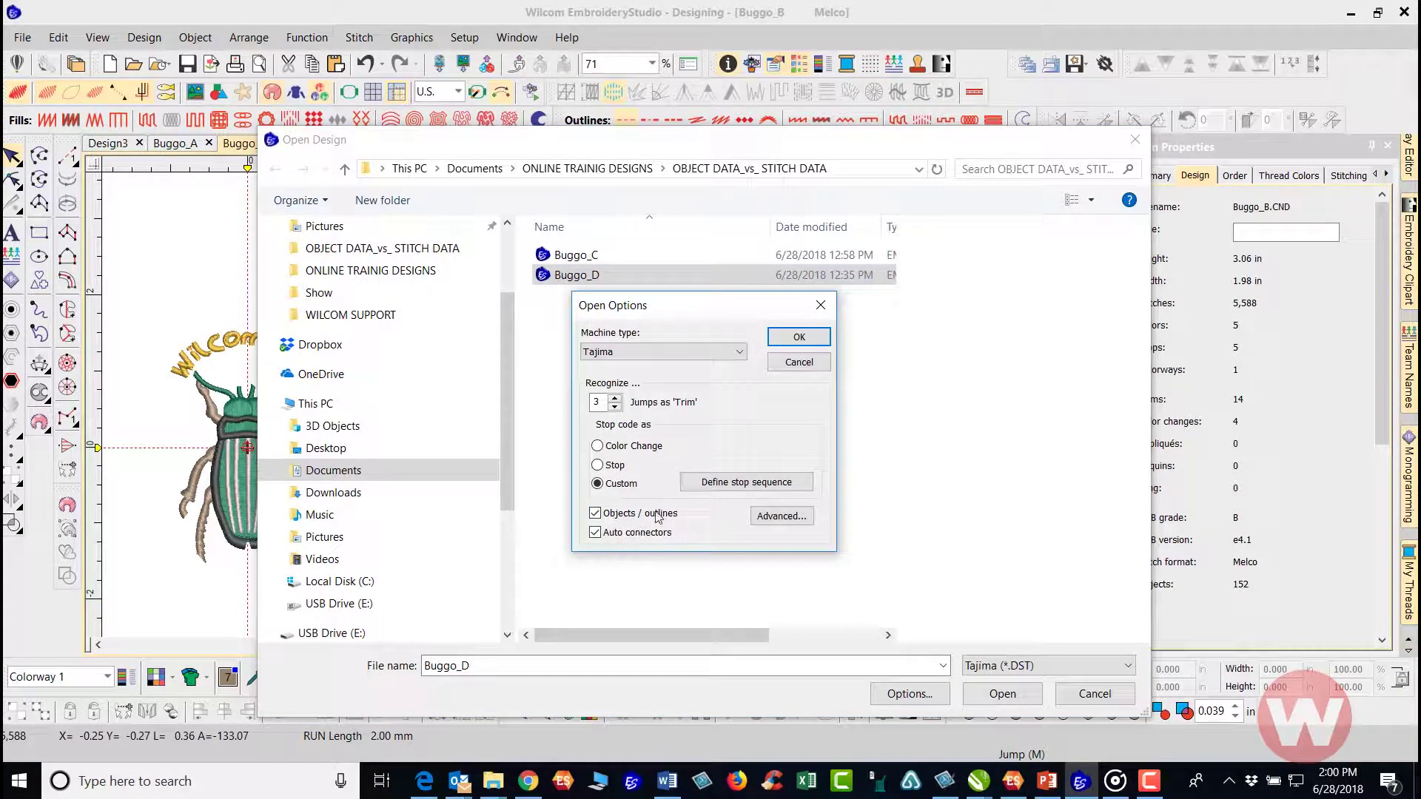
left_click(596, 514)
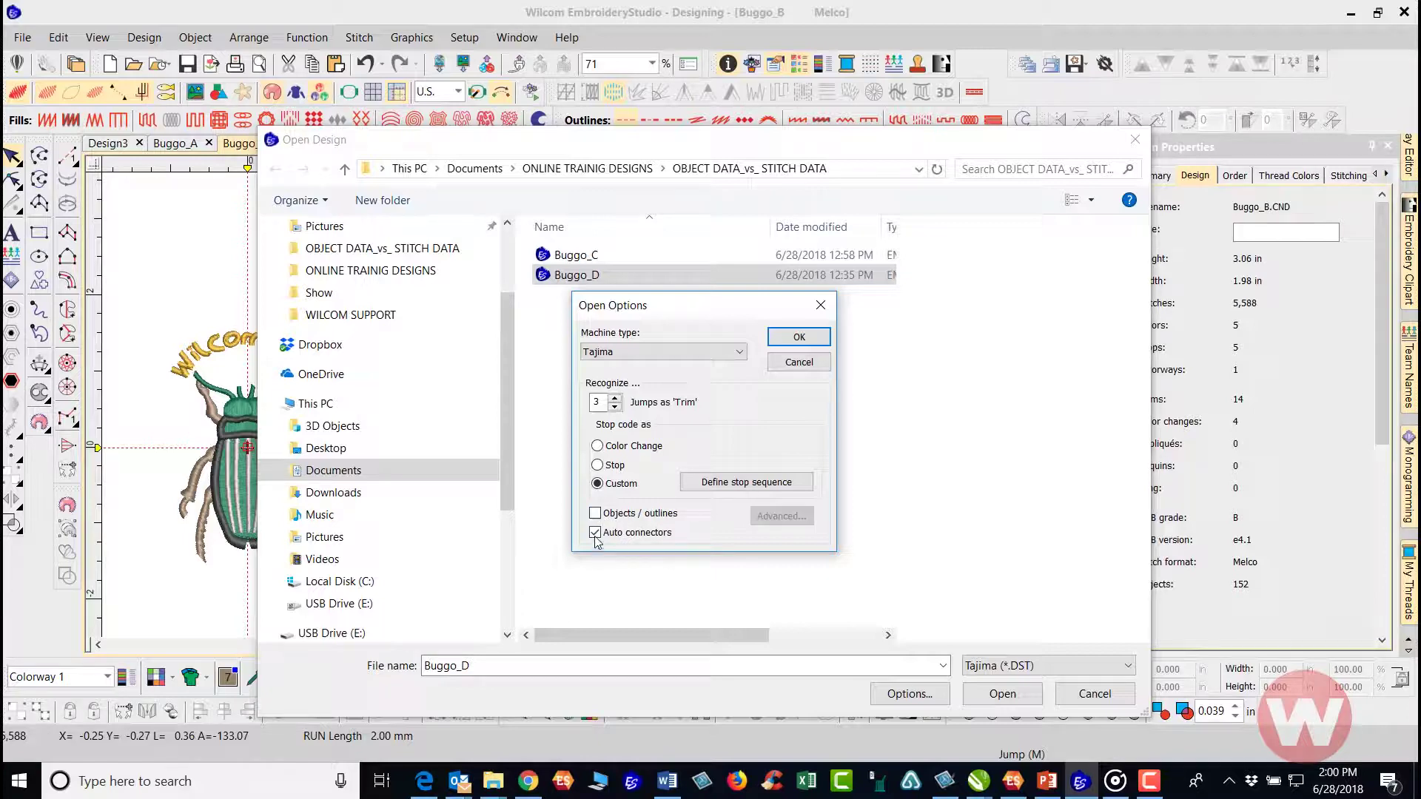
left_click(595, 533)
left_click(800, 338)
left_click(989, 695)
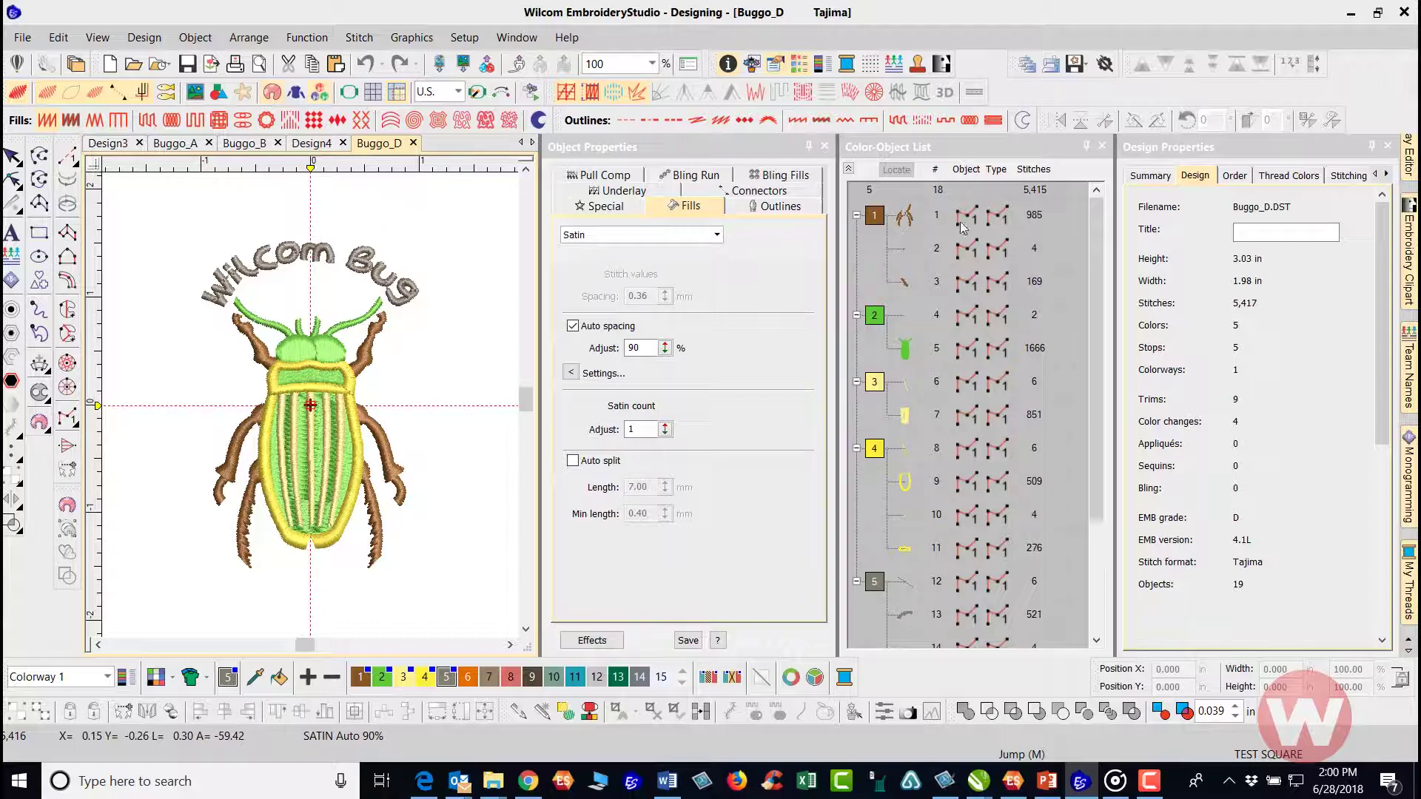
Examine Buggo_D's object list and show the reshape points of the brown legs and the green body.
left_click_drag(1094, 307, 1093, 418)
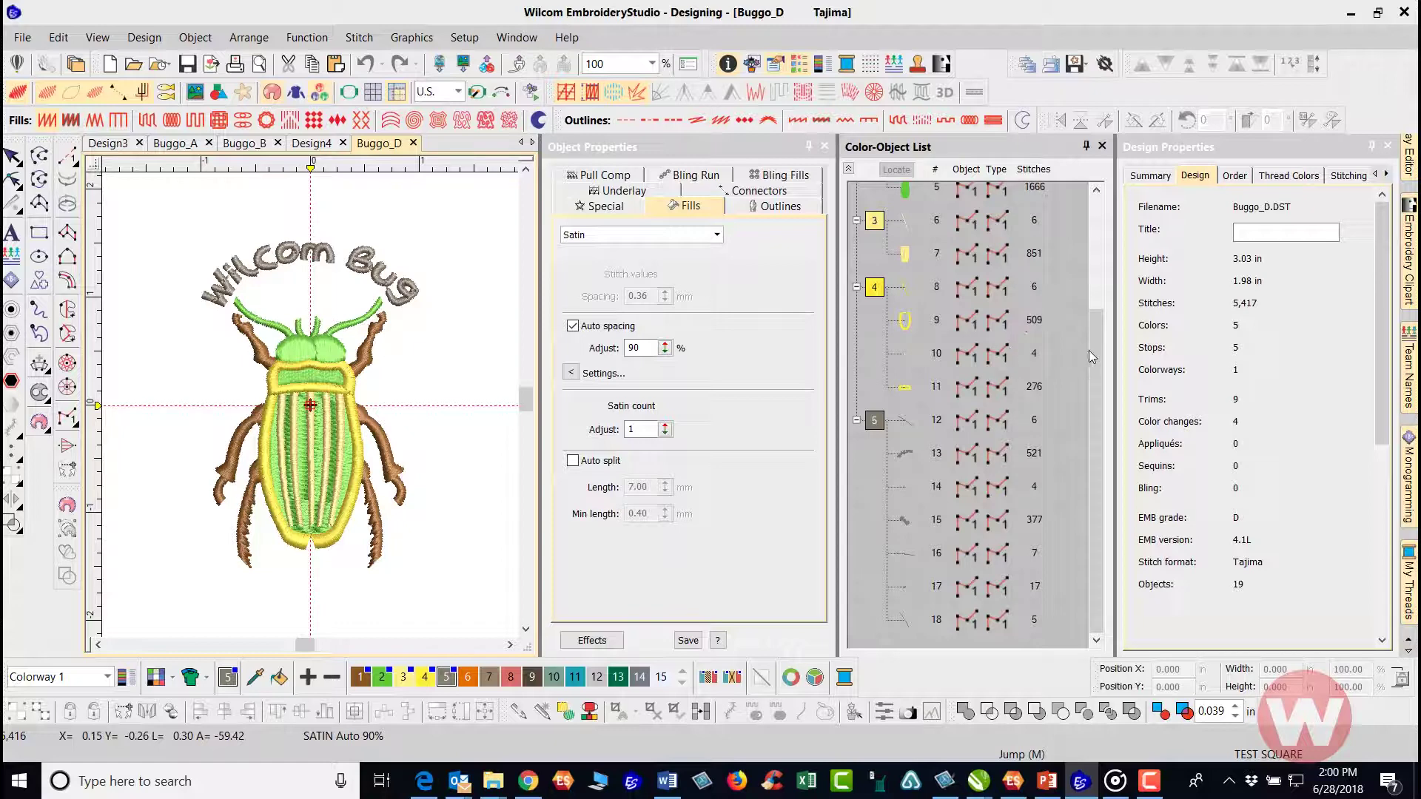
left_click_drag(1096, 344, 1095, 200)
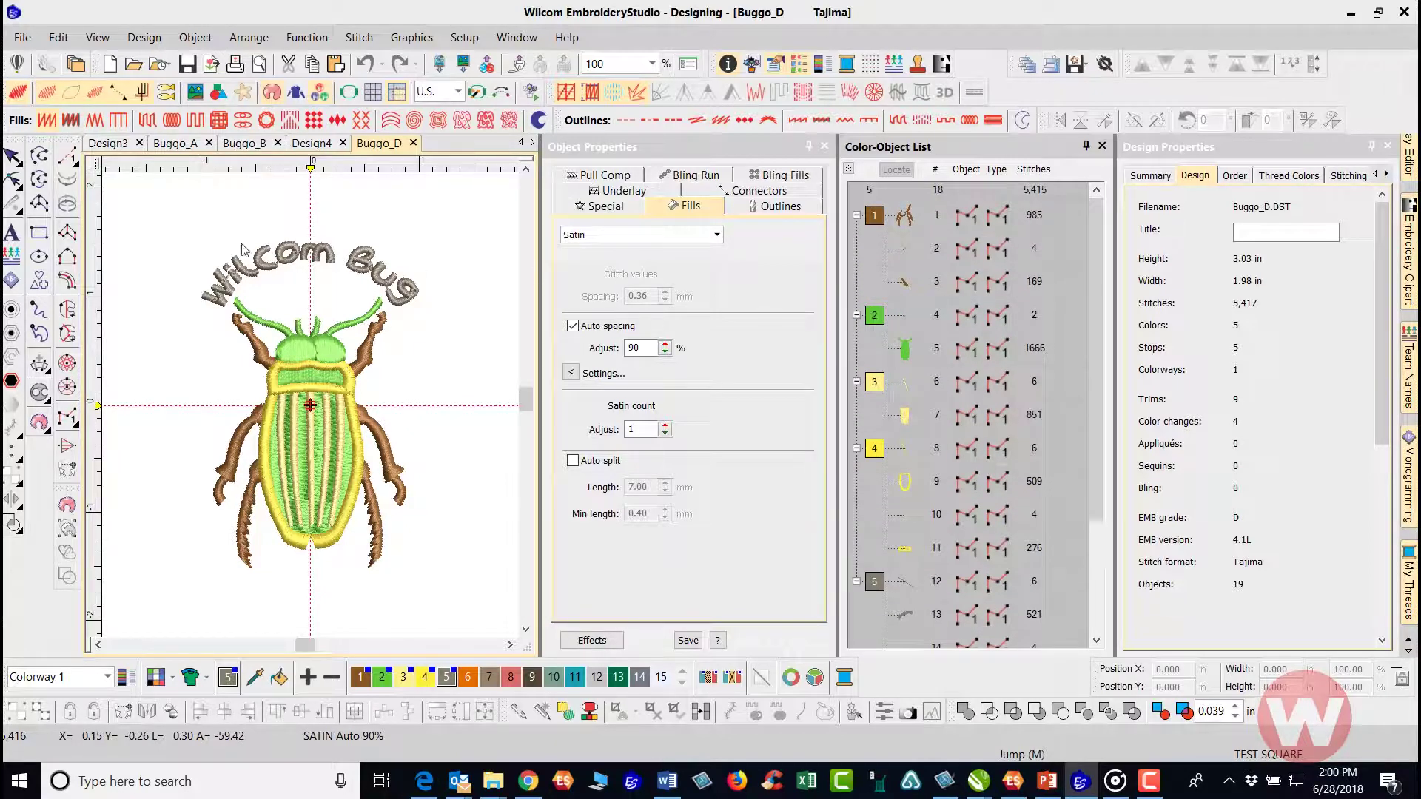
left_click_drag(150, 215, 453, 590)
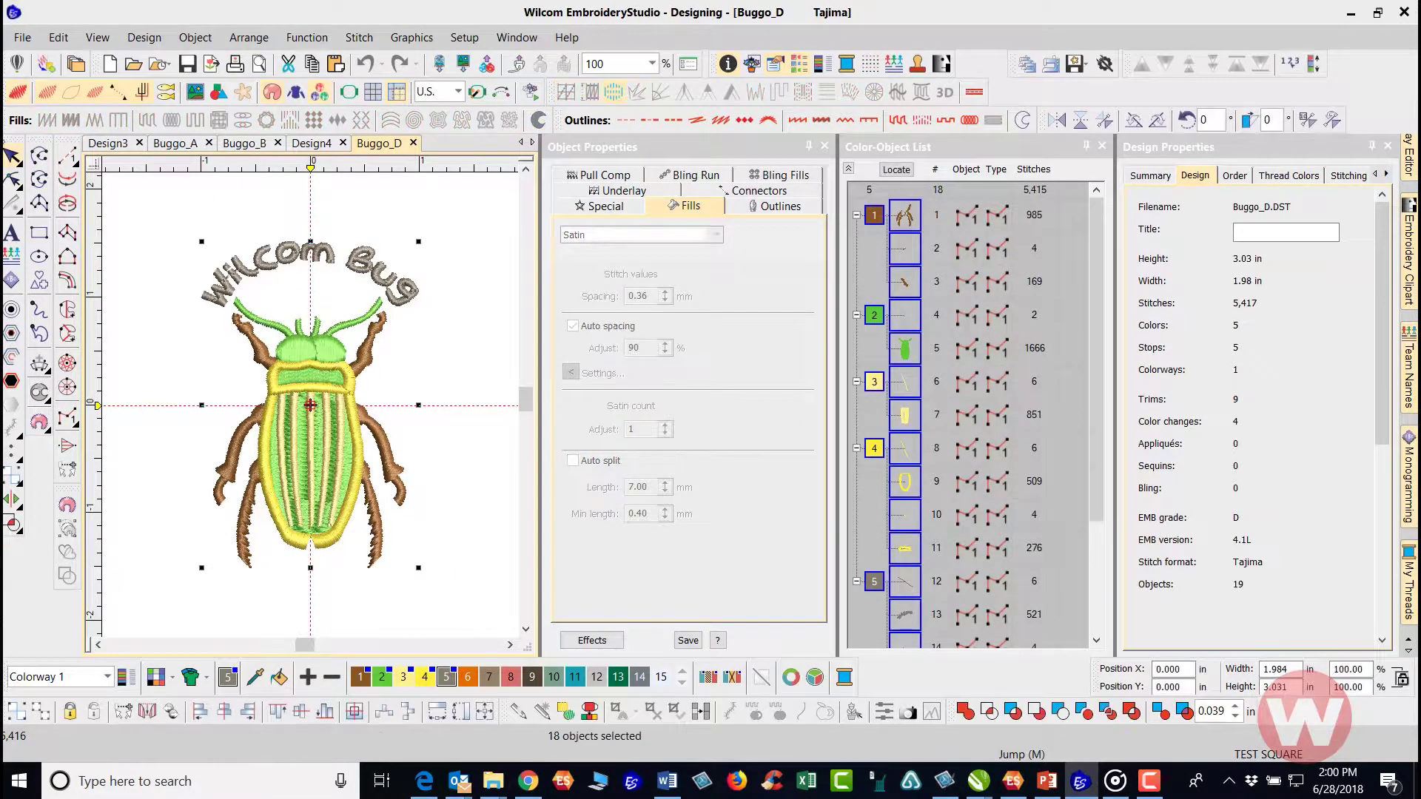
left_click(14, 182)
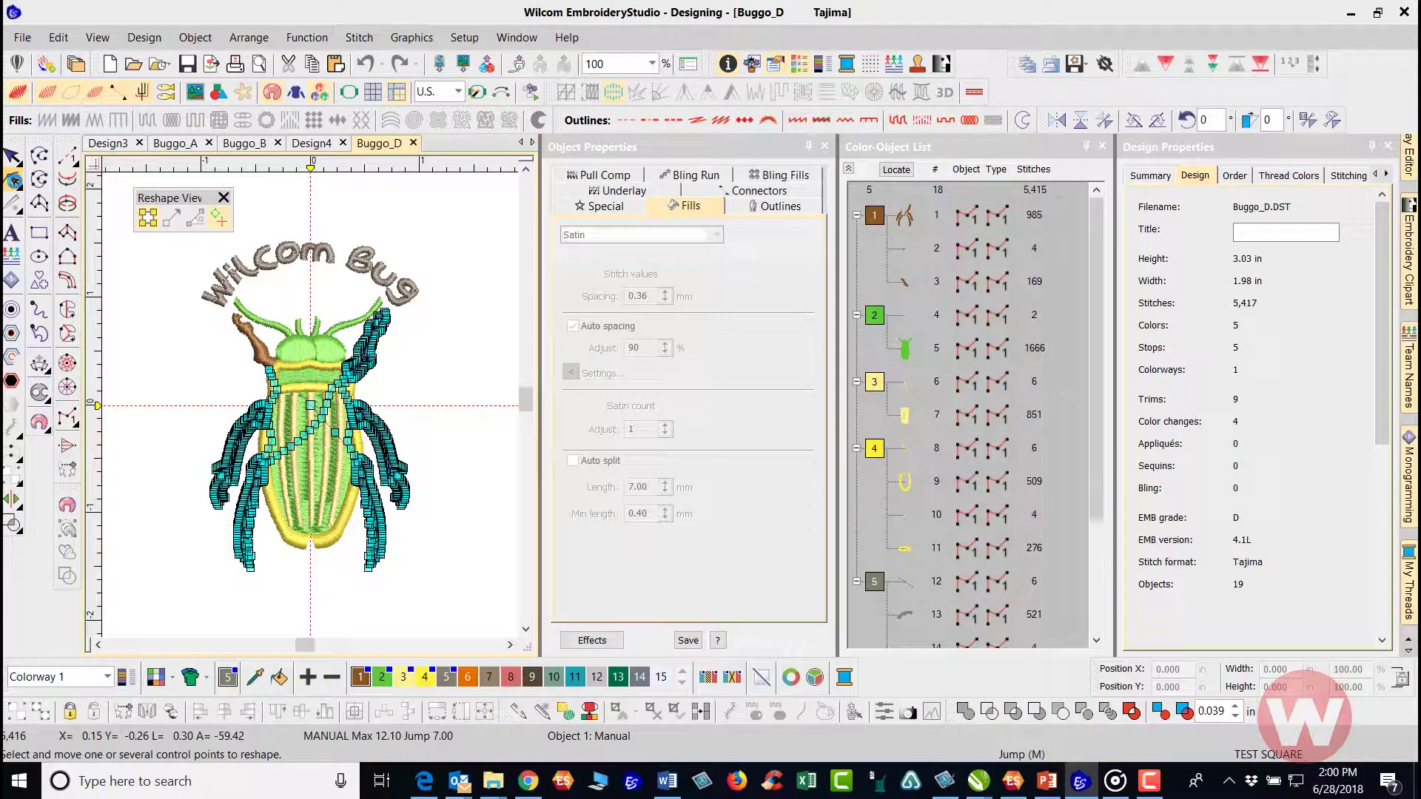
left_click(319, 337)
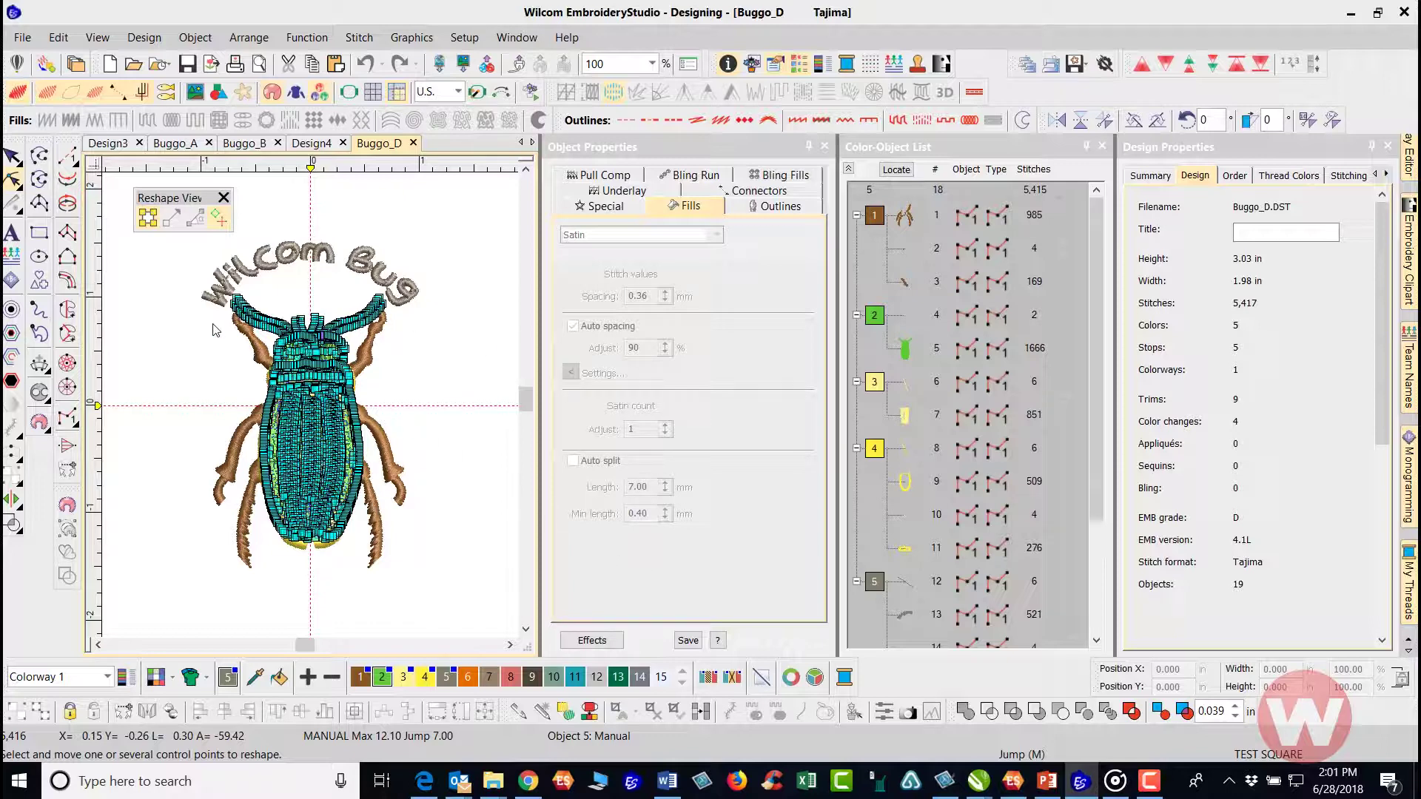
left_click(13, 156)
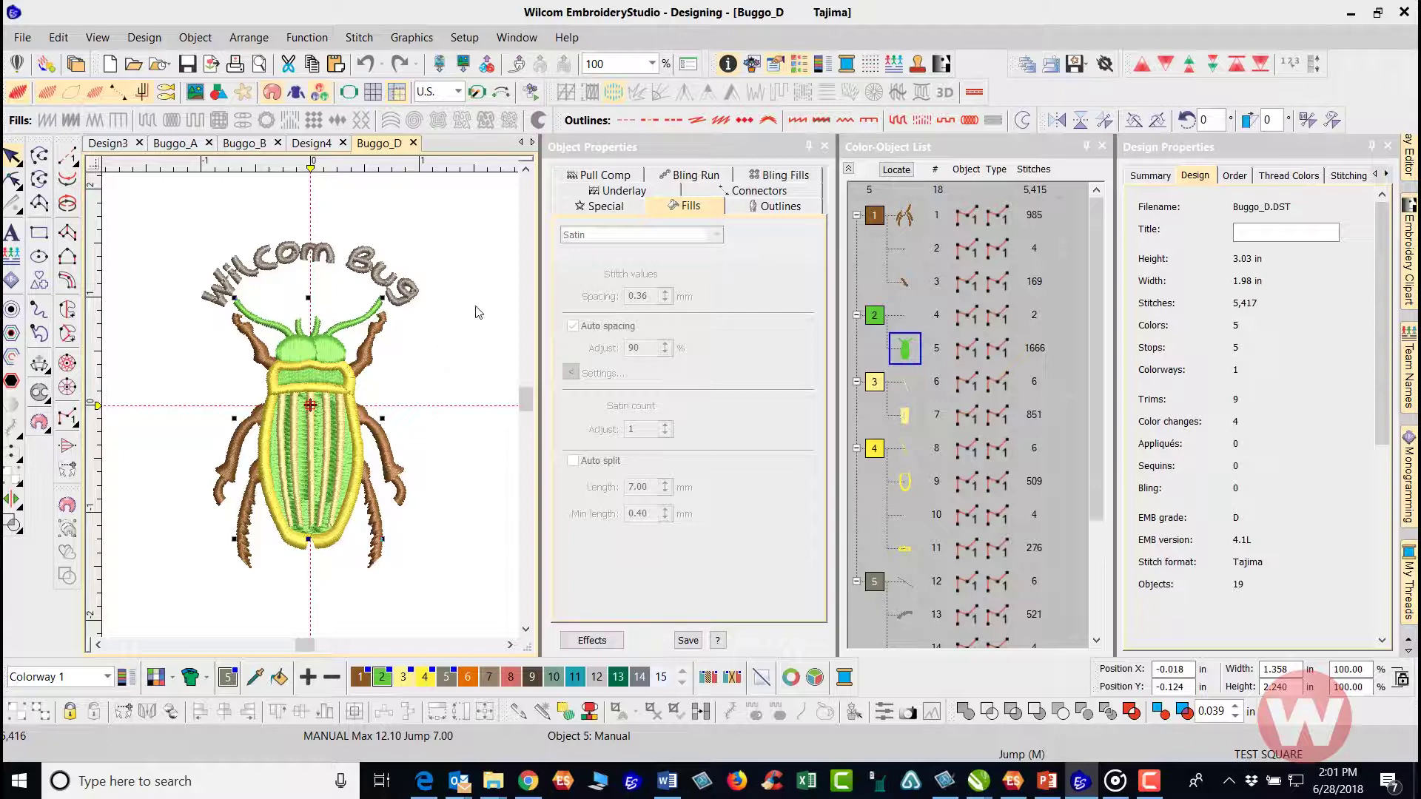
Examine the Wilcom lettering object, the default connector settings, and the connector settings of the brown legs object.
mouse_move(1095, 242)
left_mouse_down()
mouse_move(1085, 344)
mouse_move(1084, 294)
left_mouse_up()
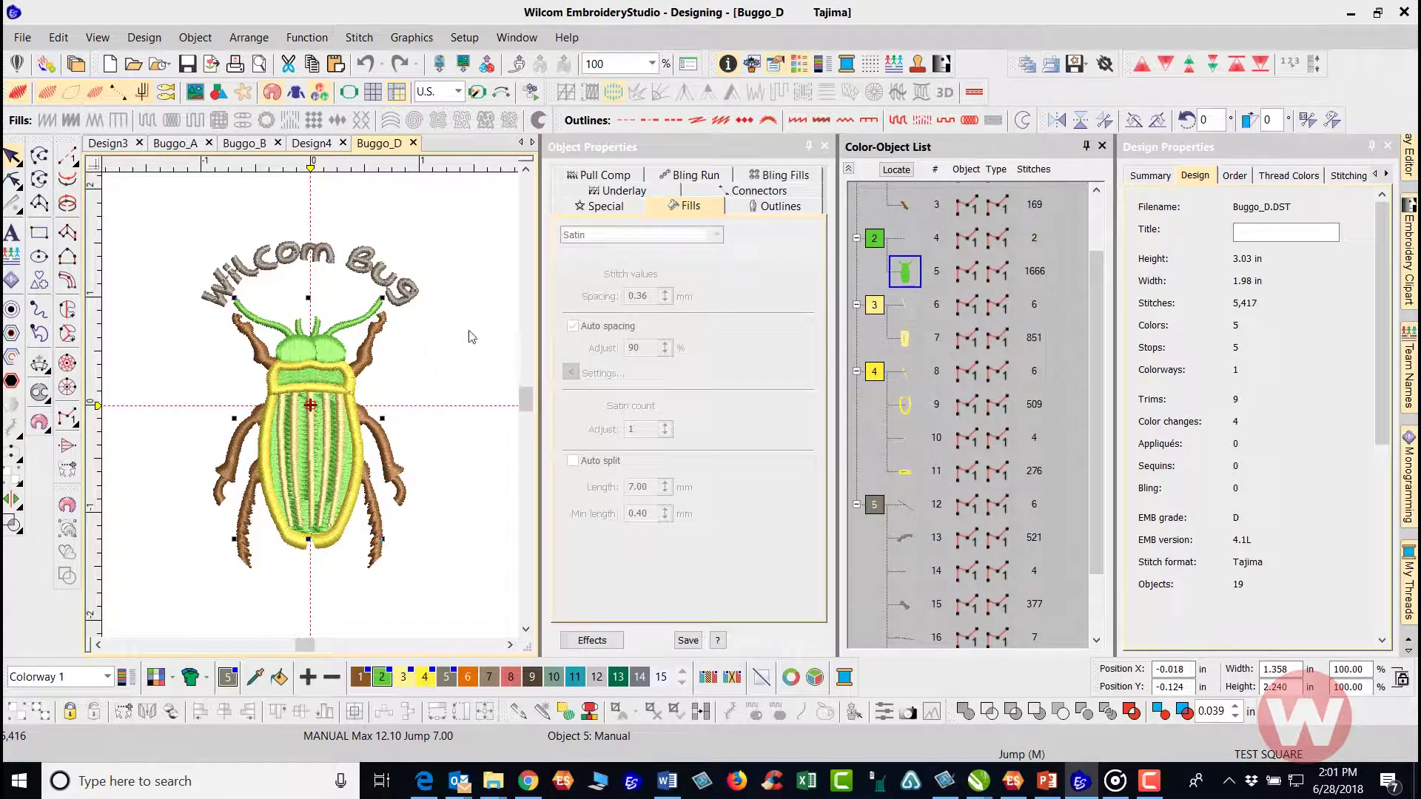
left_click(331, 268)
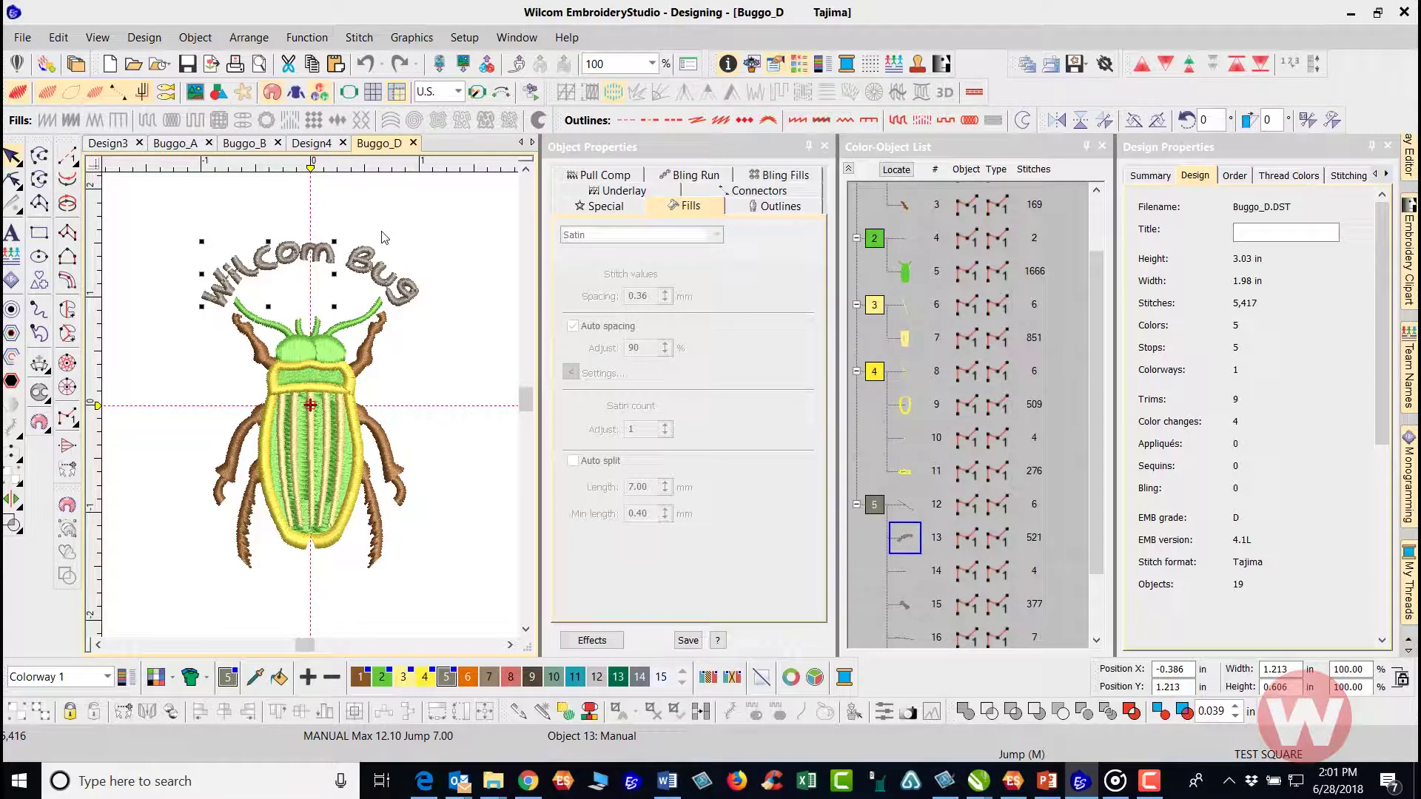
key("Escape")
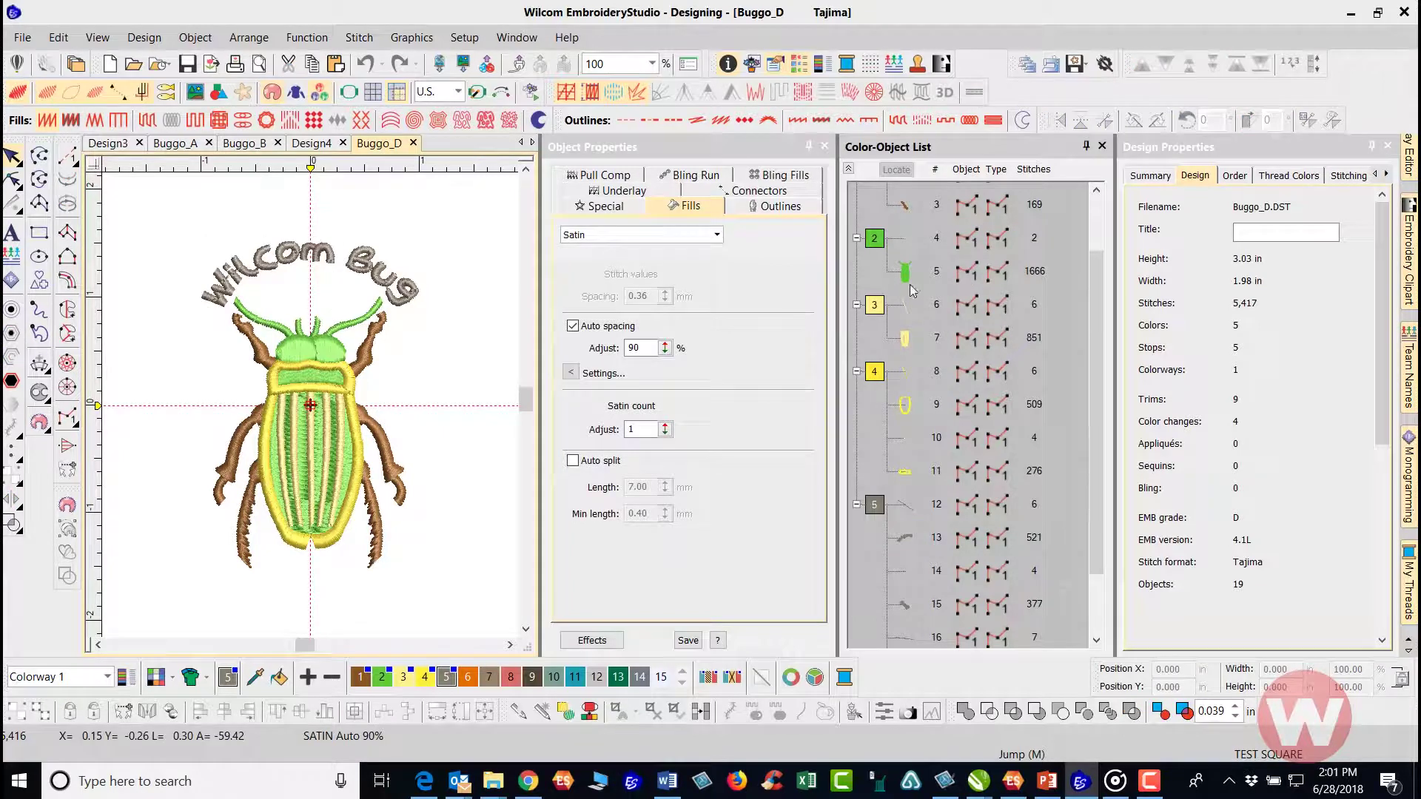
left_click(738, 194)
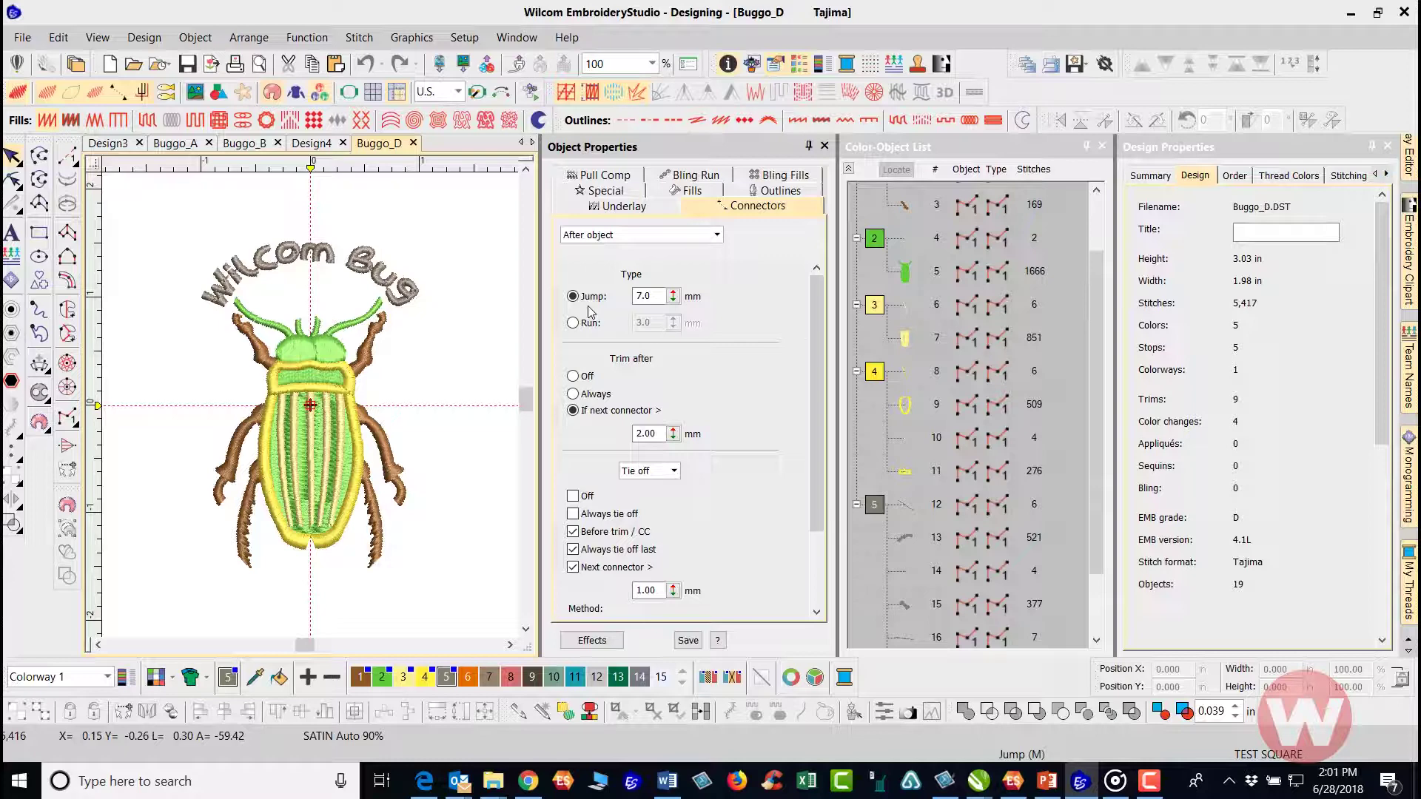
left_click(377, 354)
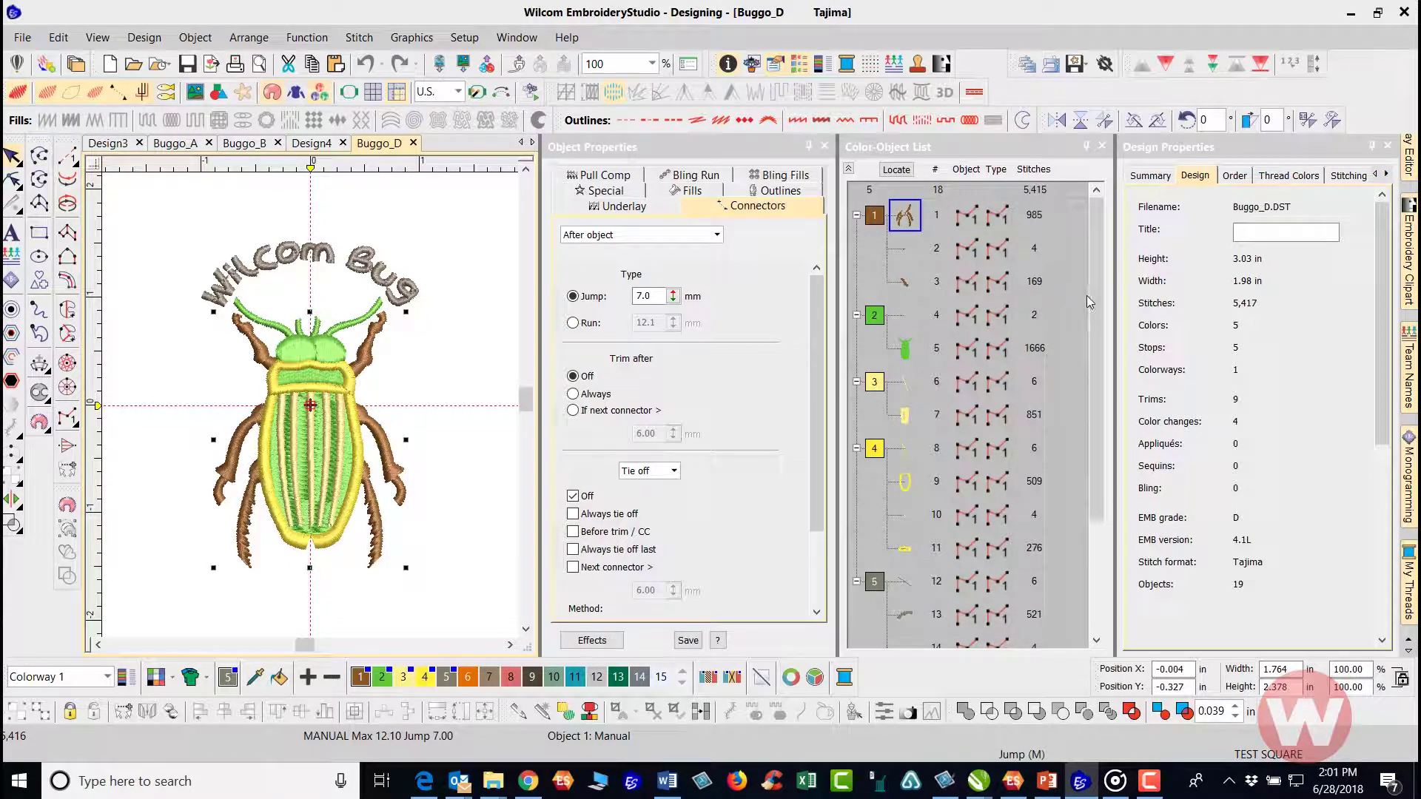
left_click(216, 366)
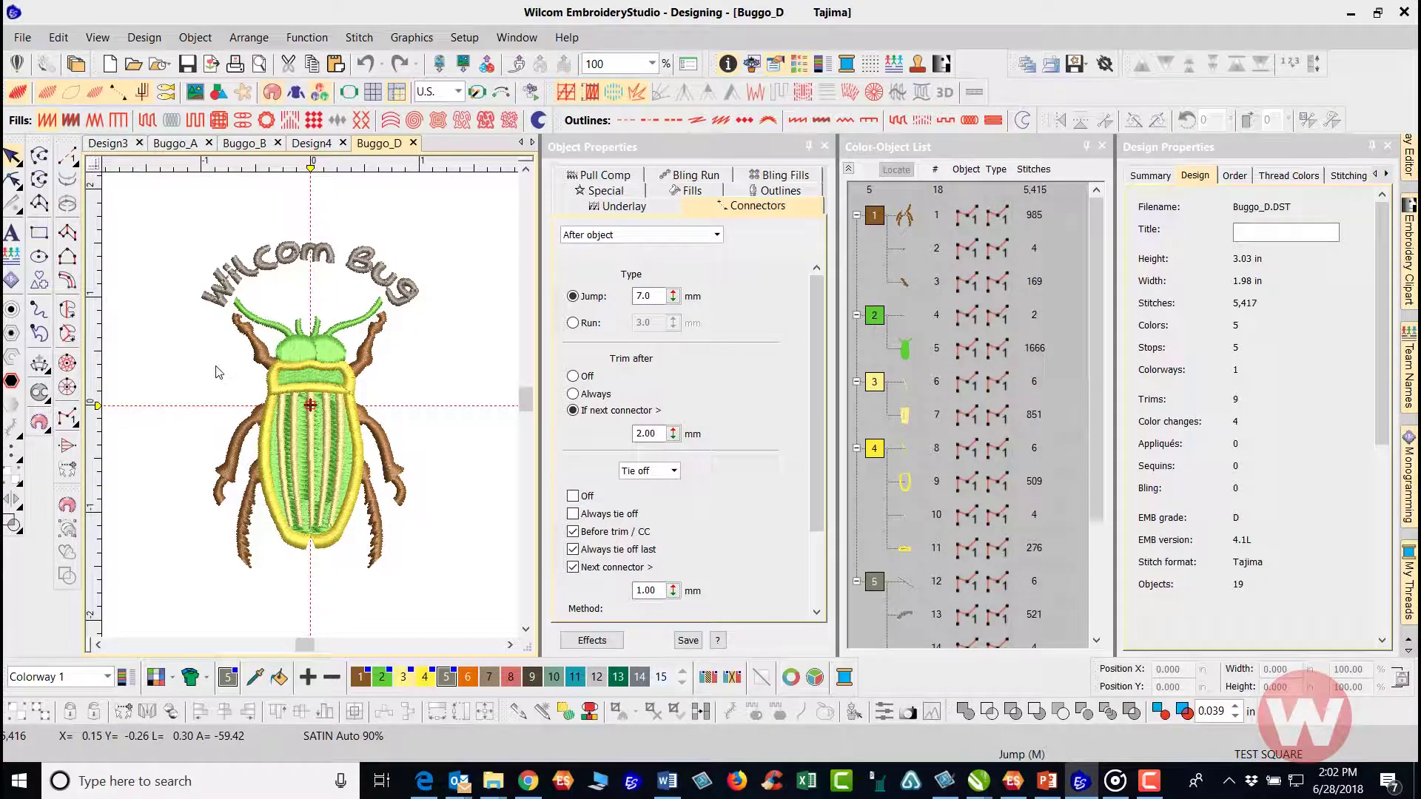
Turn Objects / outlines and Auto connectors back on in the open options for the Buggo_D DST file and accept them.
left_click(22, 37)
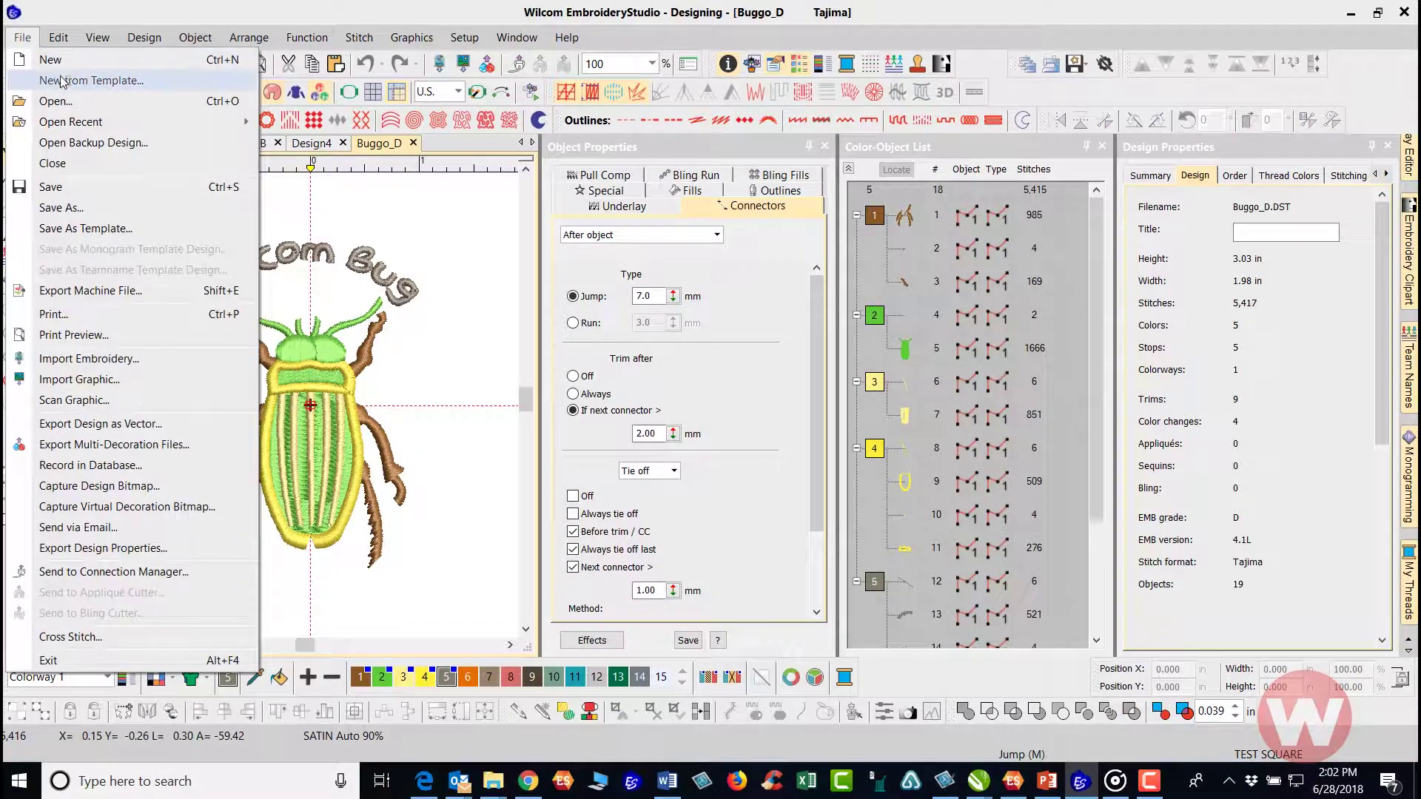
left_click(54, 100)
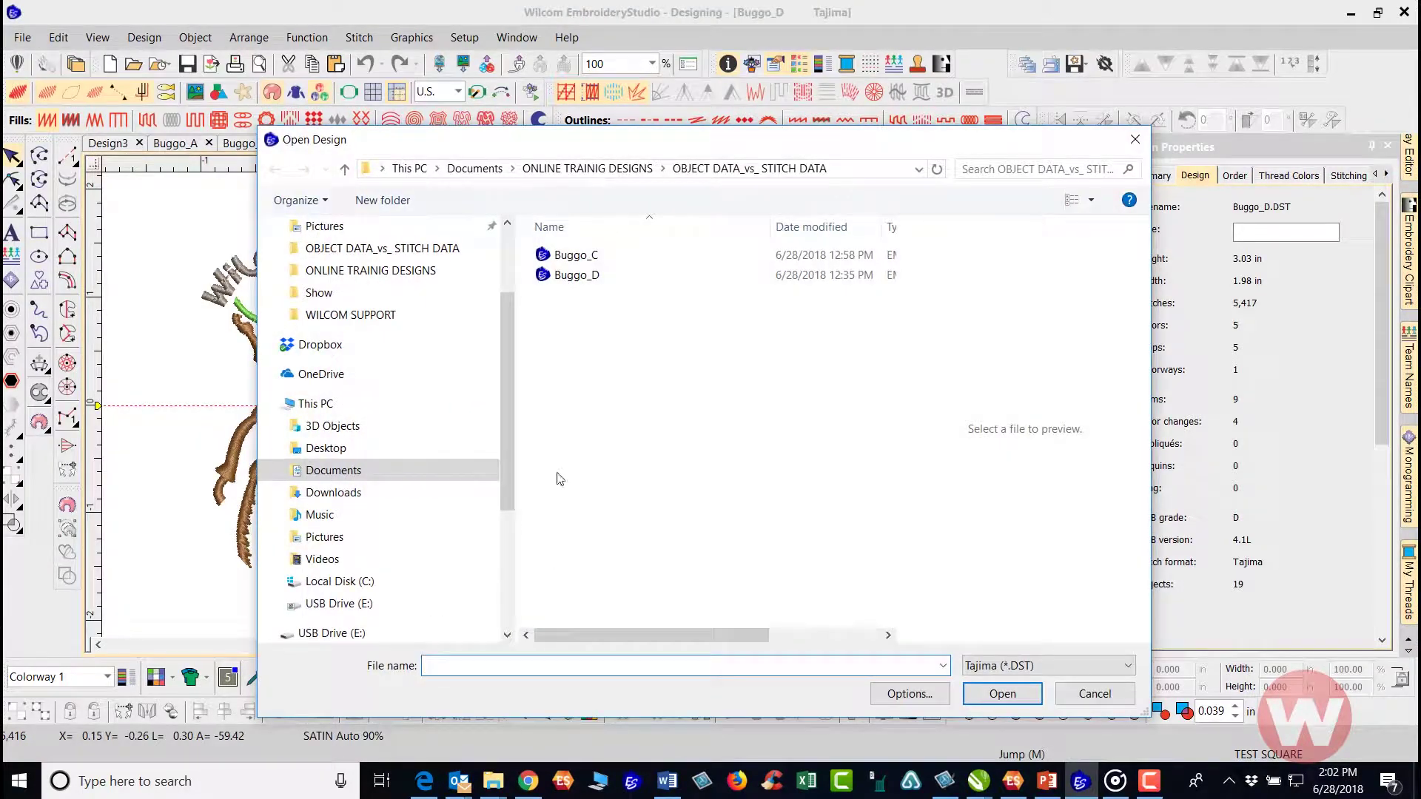
left_click(592, 276)
left_click(916, 694)
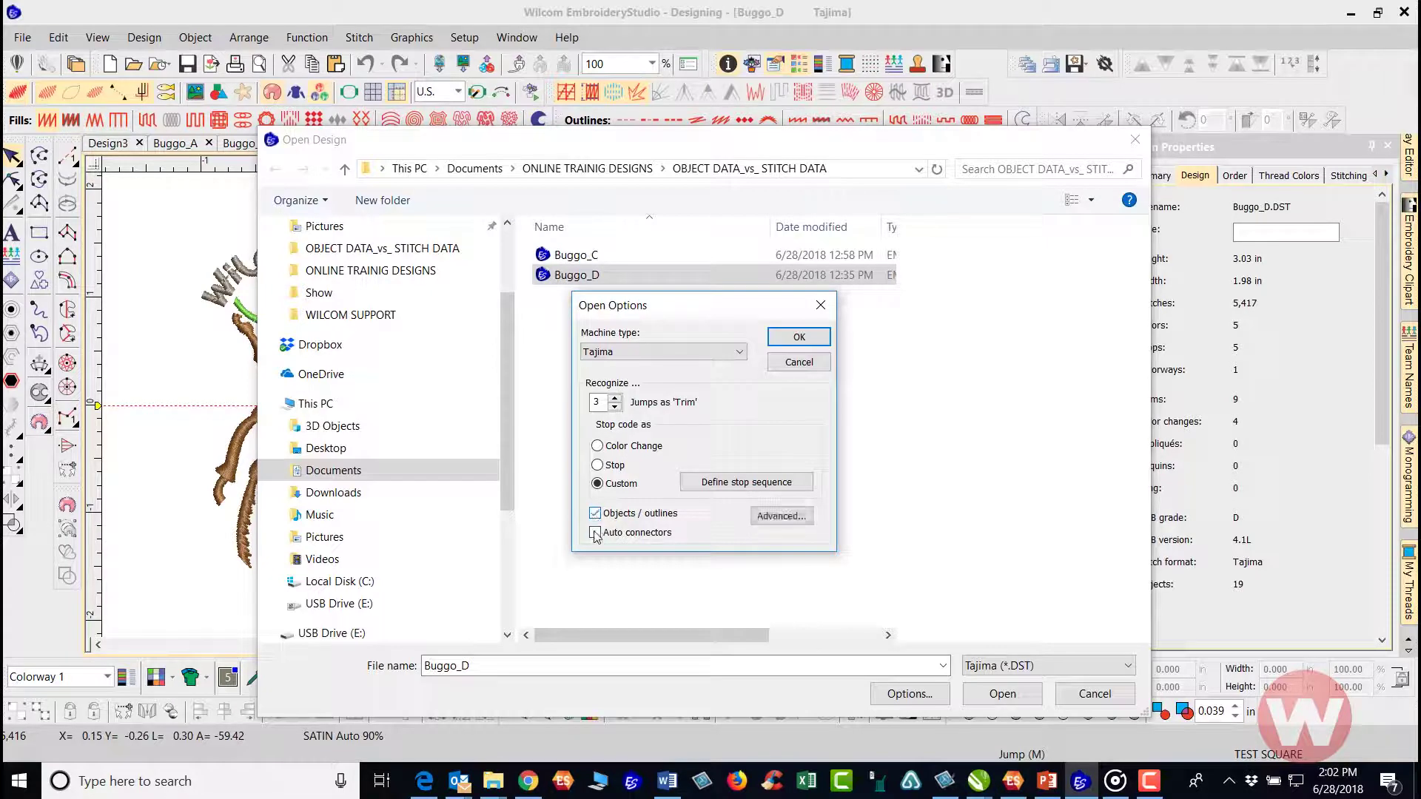
left_click(595, 533)
left_click(800, 337)
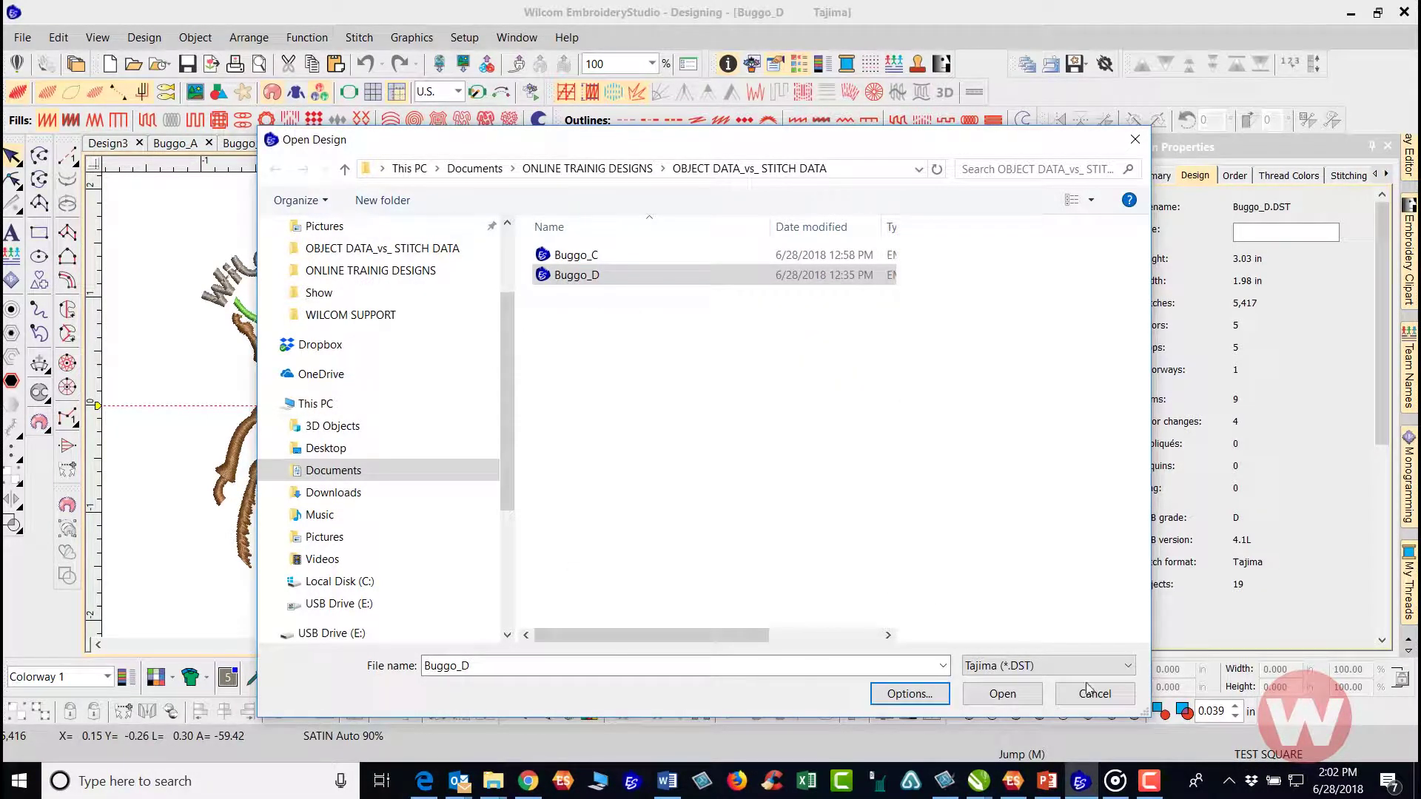
left_click(1001, 694)
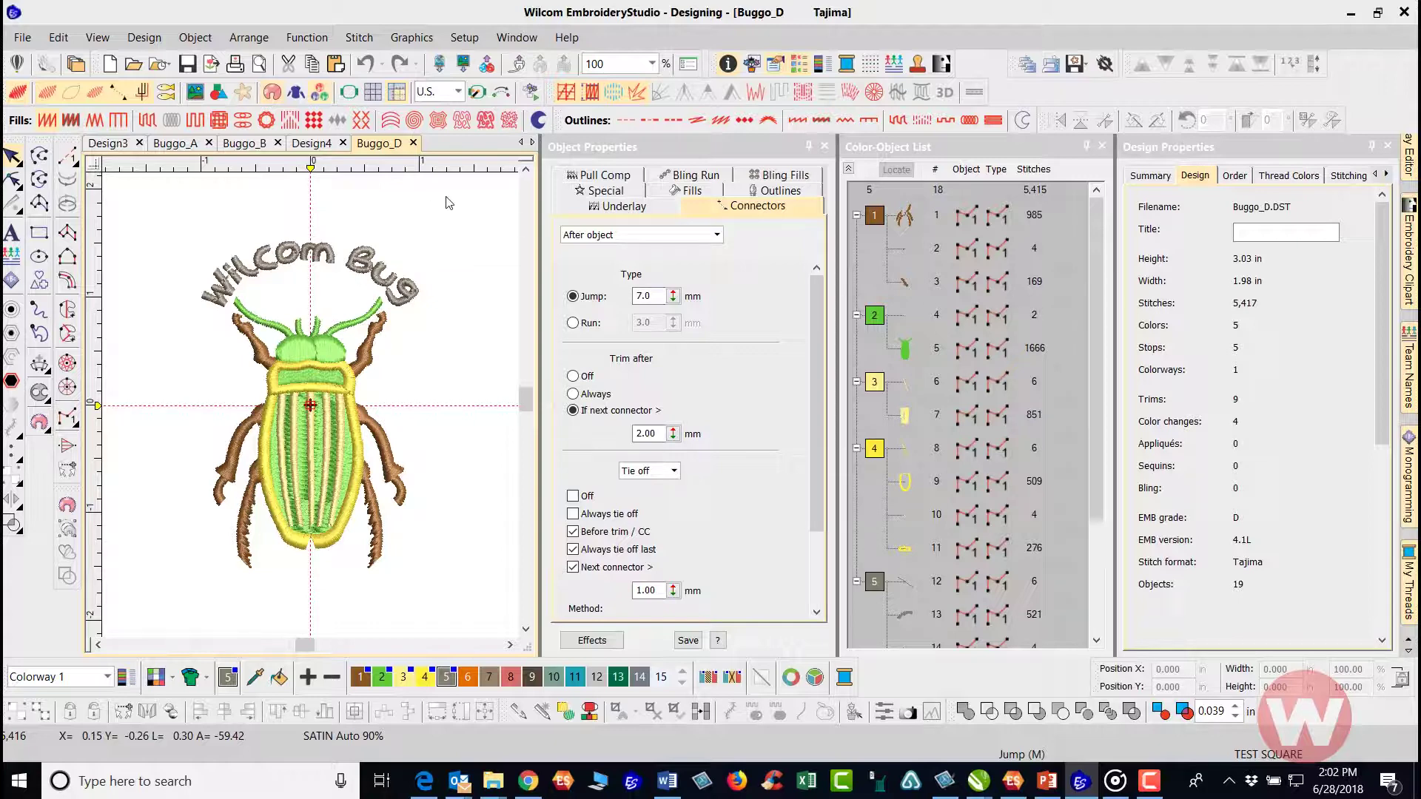
Create a new blank design.
left_click(109, 65)
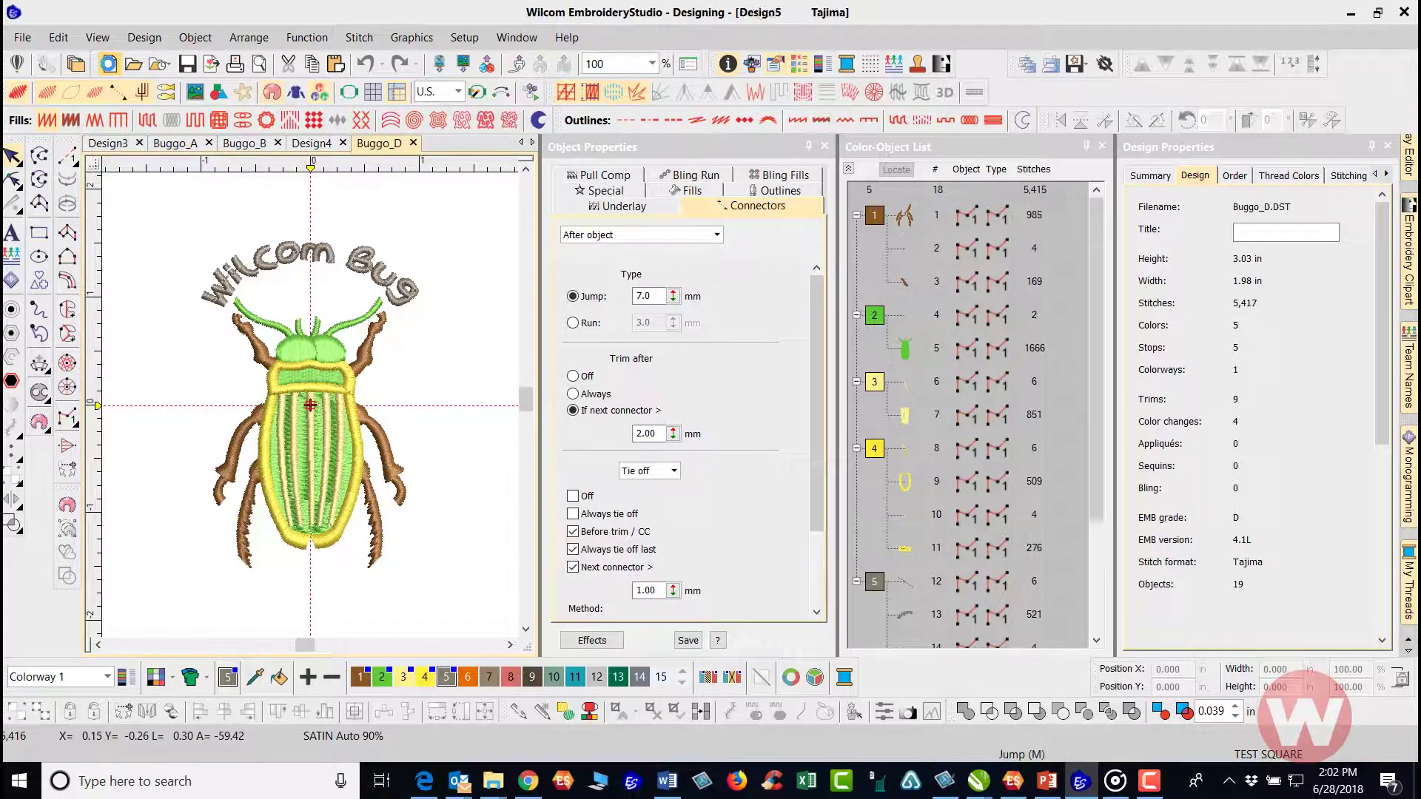
Try to open the Buggo_D DST file again with Objects / outlines and Auto connectors on.
left_click(22, 37)
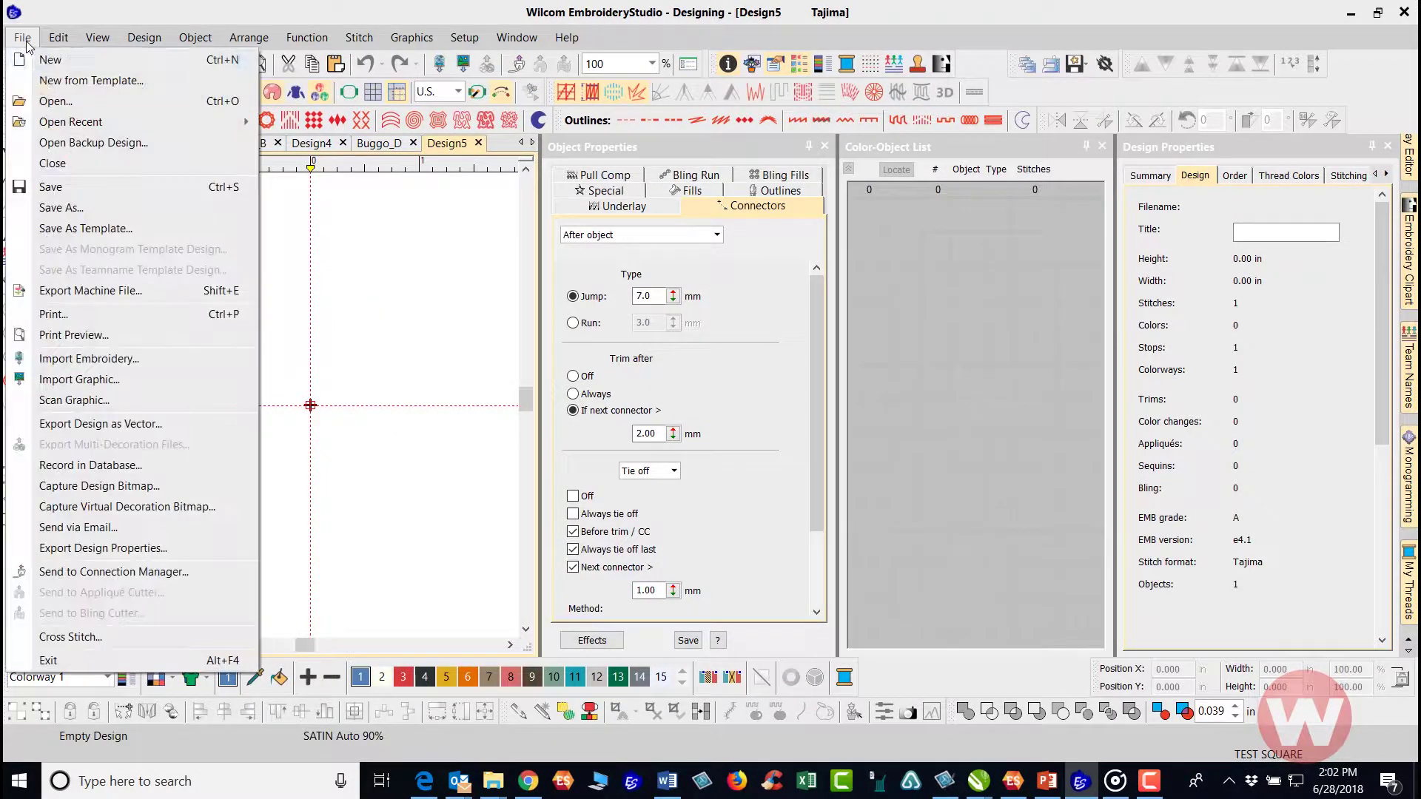
left_click(37, 99)
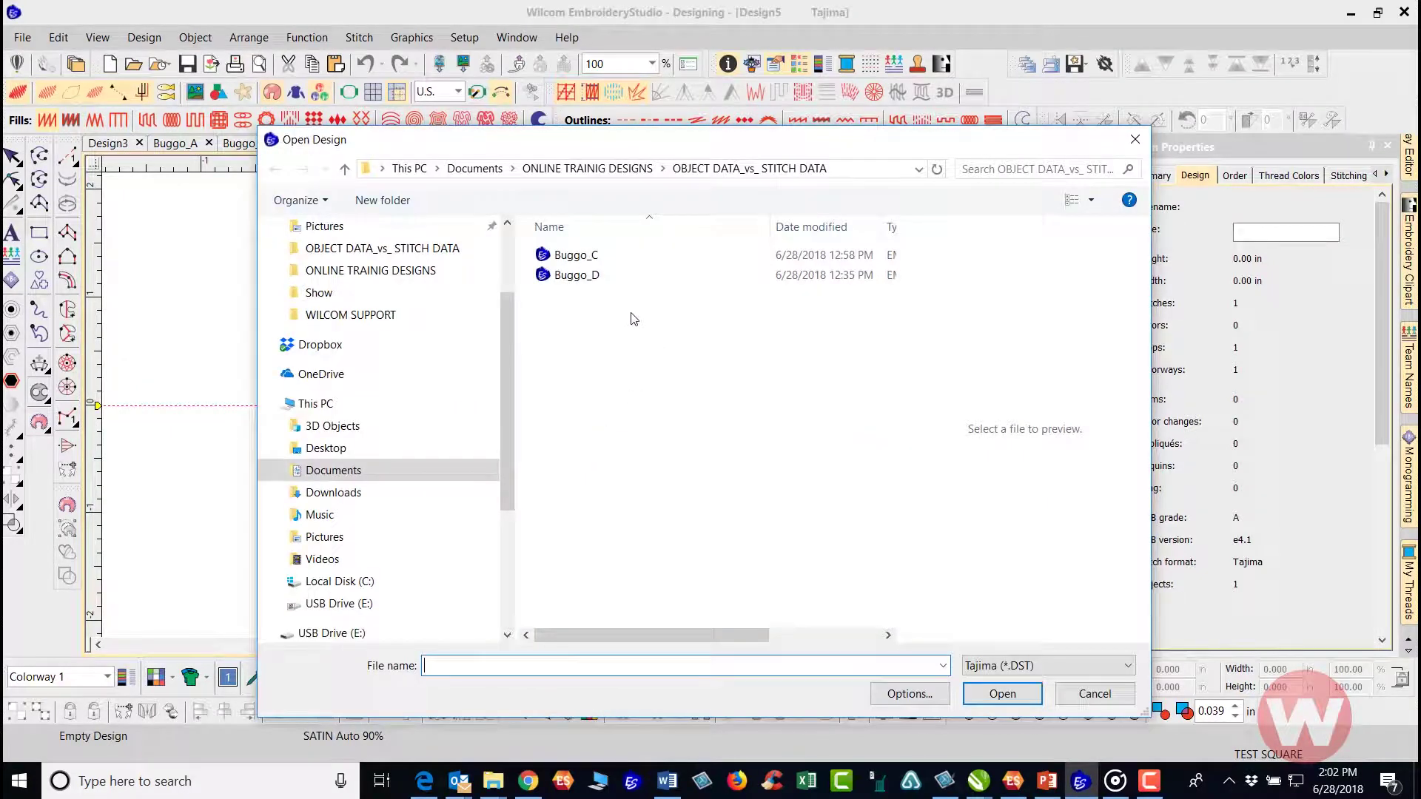
left_click(595, 277)
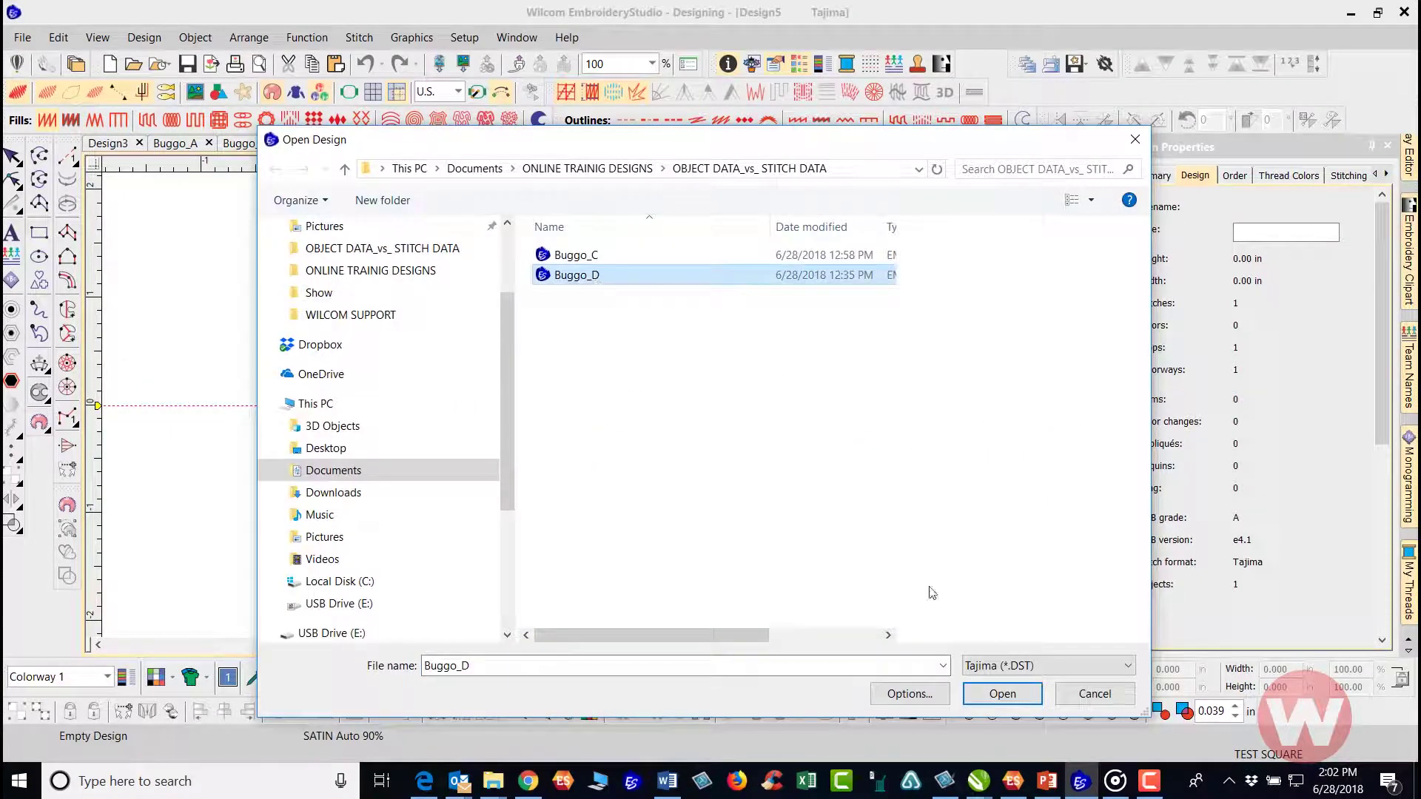
left_click(916, 692)
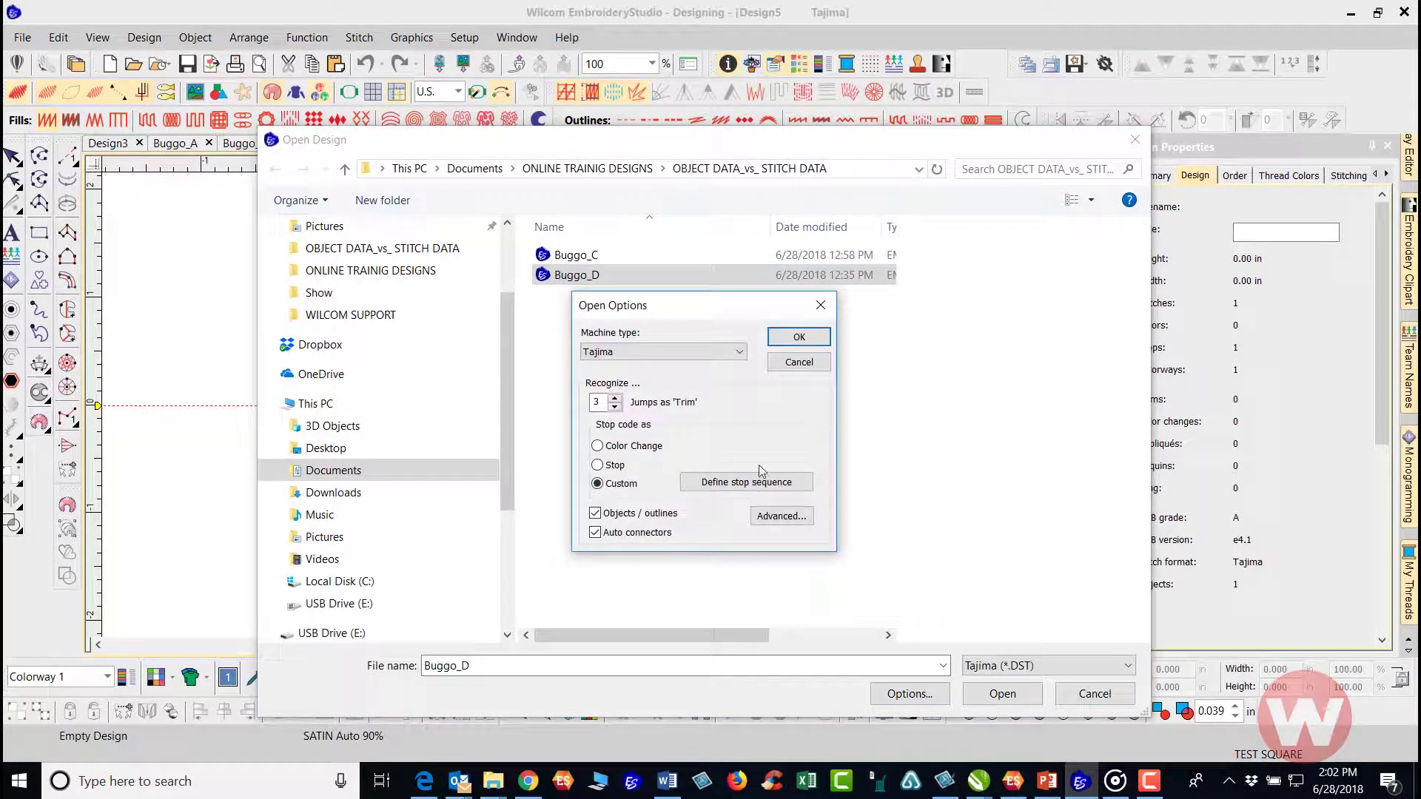
left_click(800, 337)
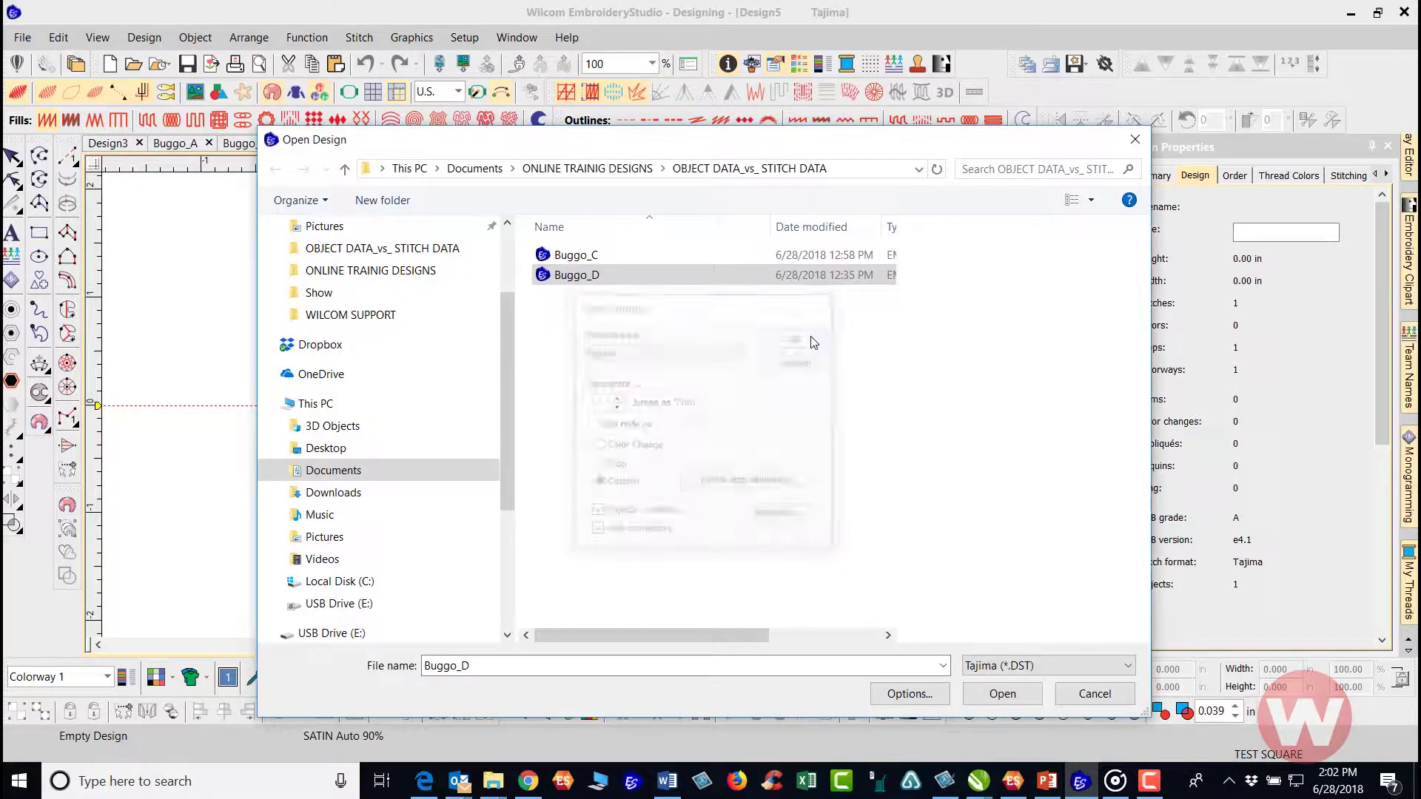
left_click(1003, 694)
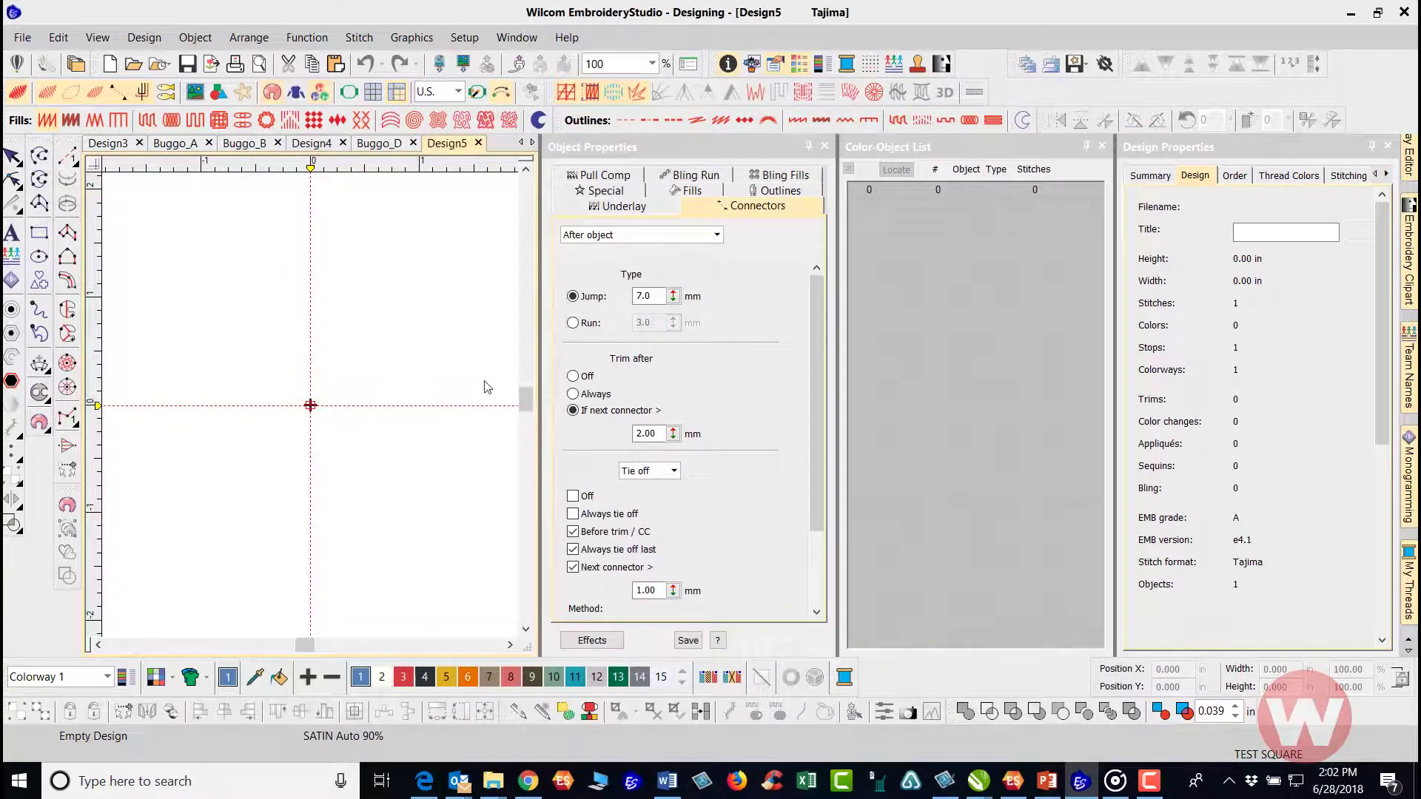
Return to the already open Buggo_D design, review its object list with nothing selected, and close the design.
left_click(456, 149)
left_click(119, 147)
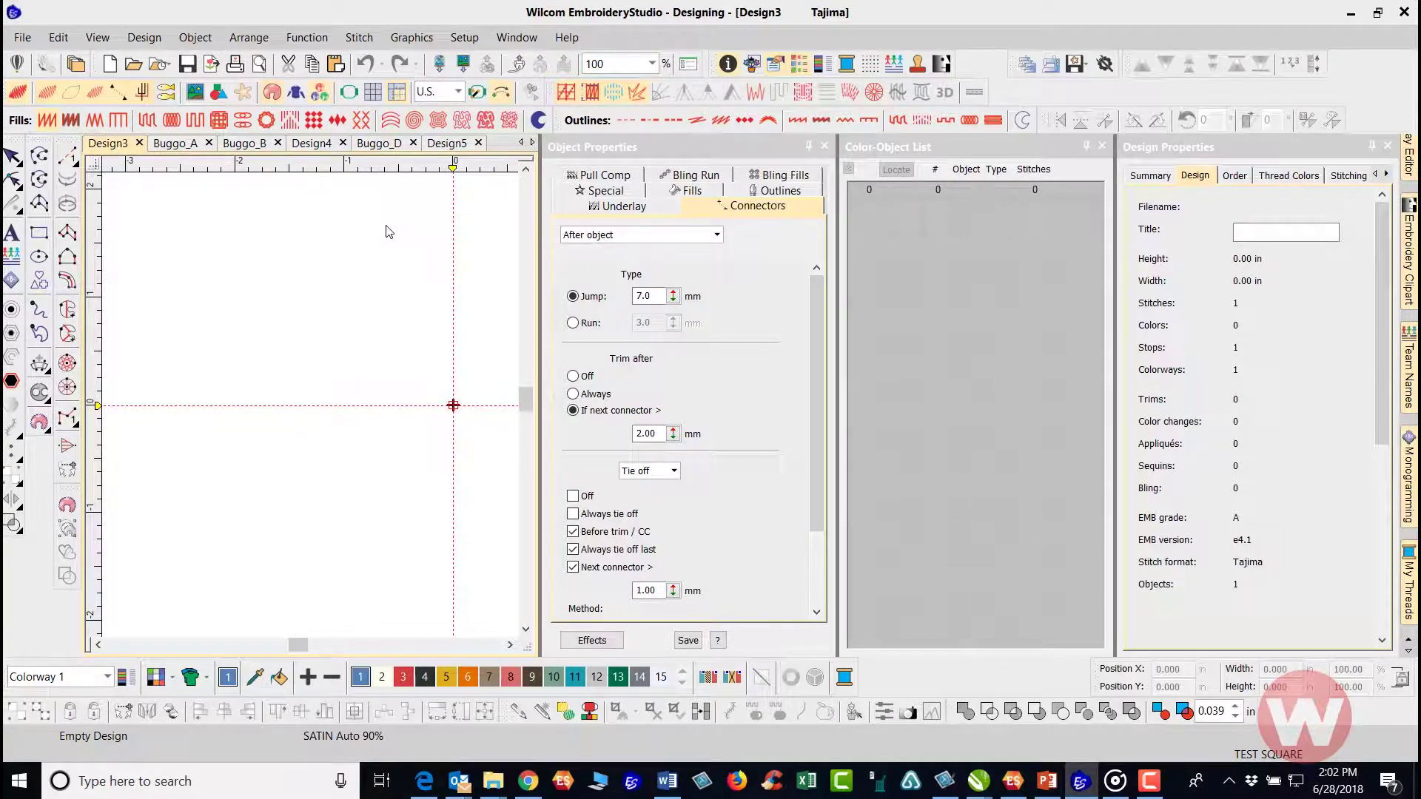
left_click(402, 146)
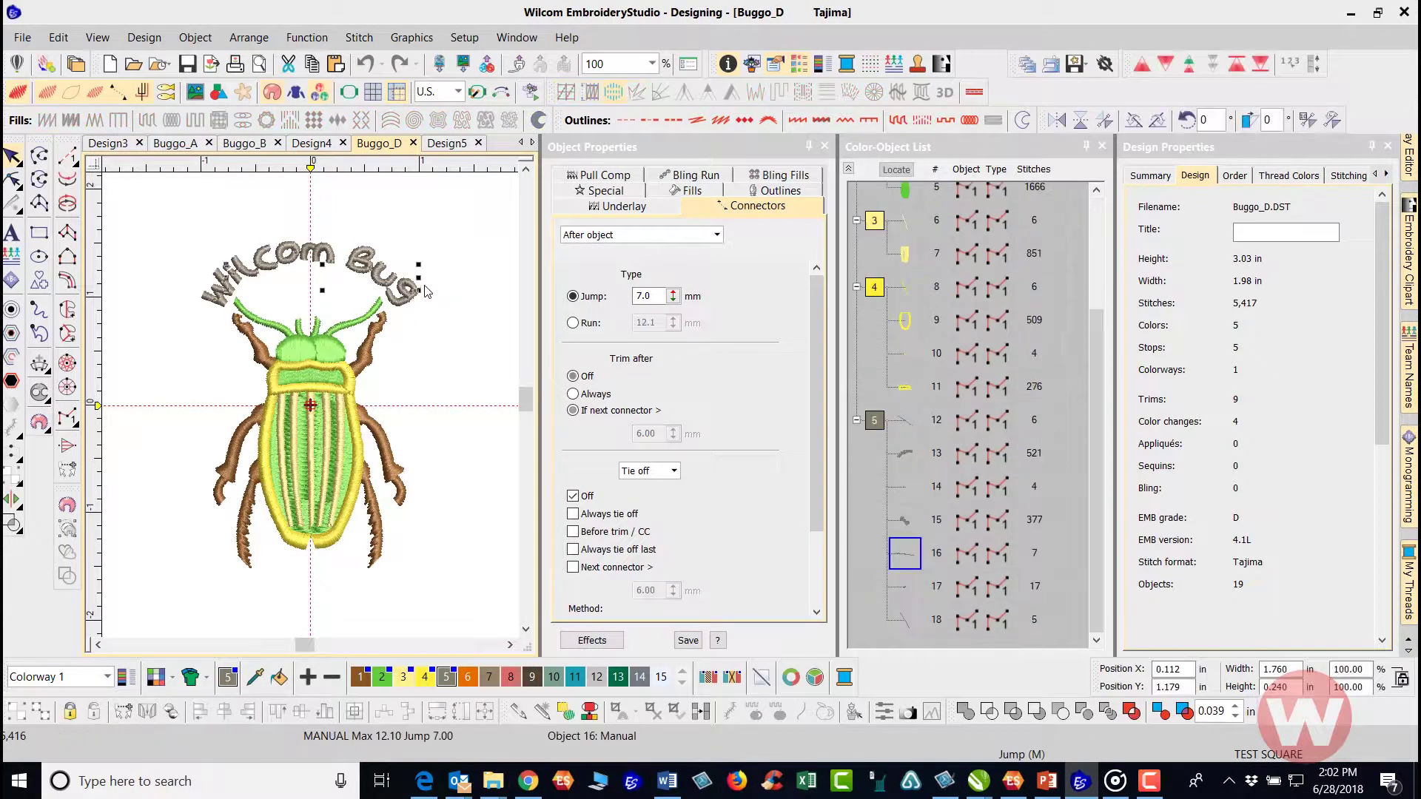
left_click(425, 374)
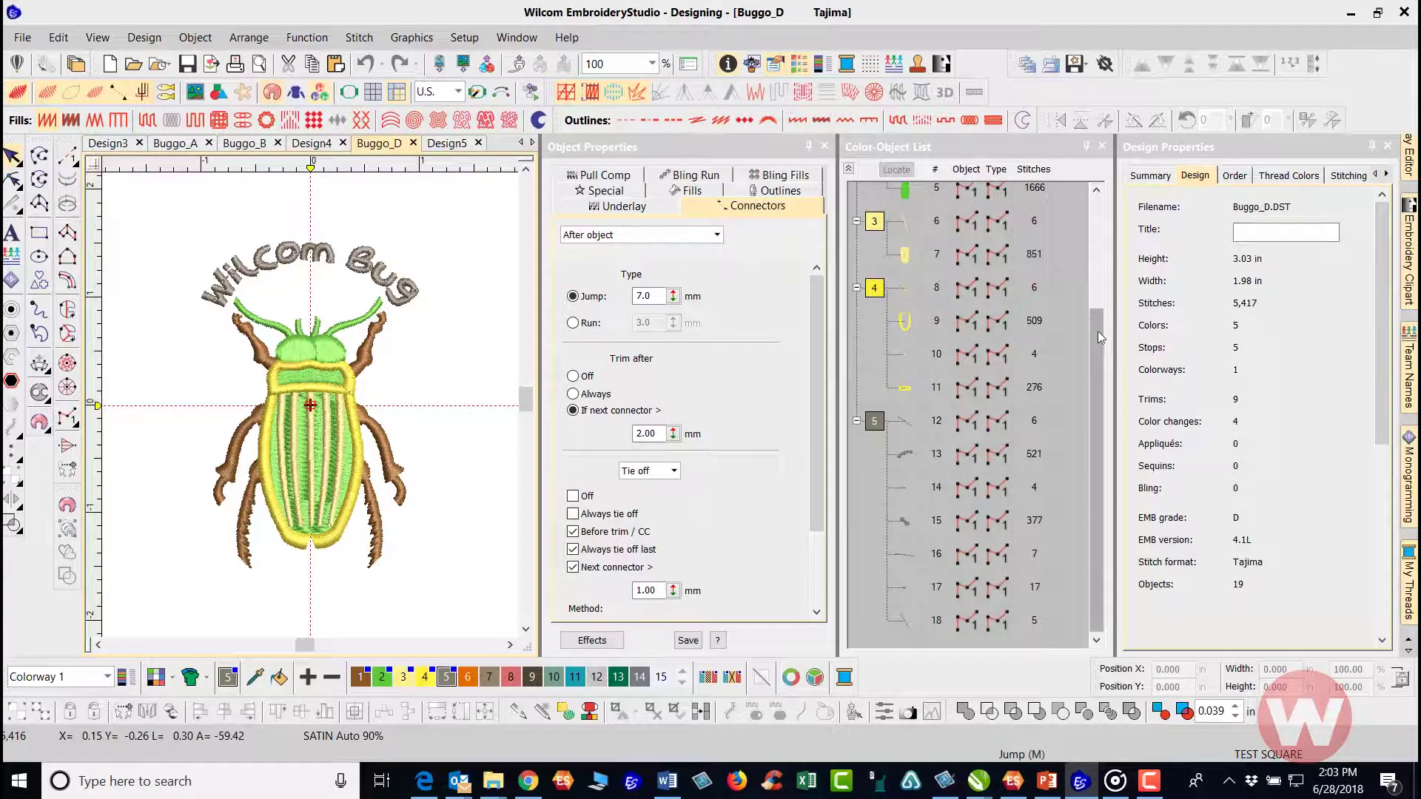
left_click_drag(1100, 333, 1103, 211)
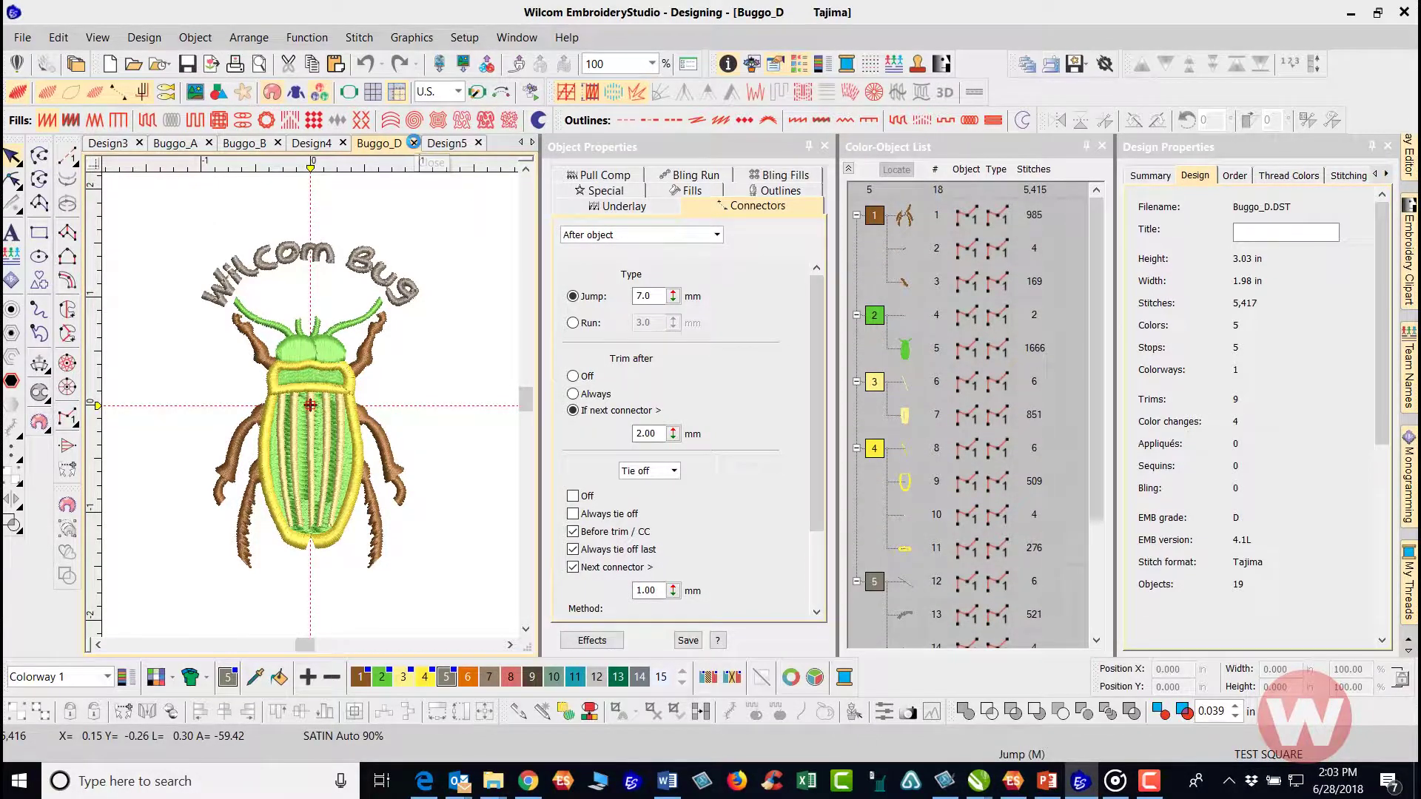
left_click(413, 143)
left_click(711, 431)
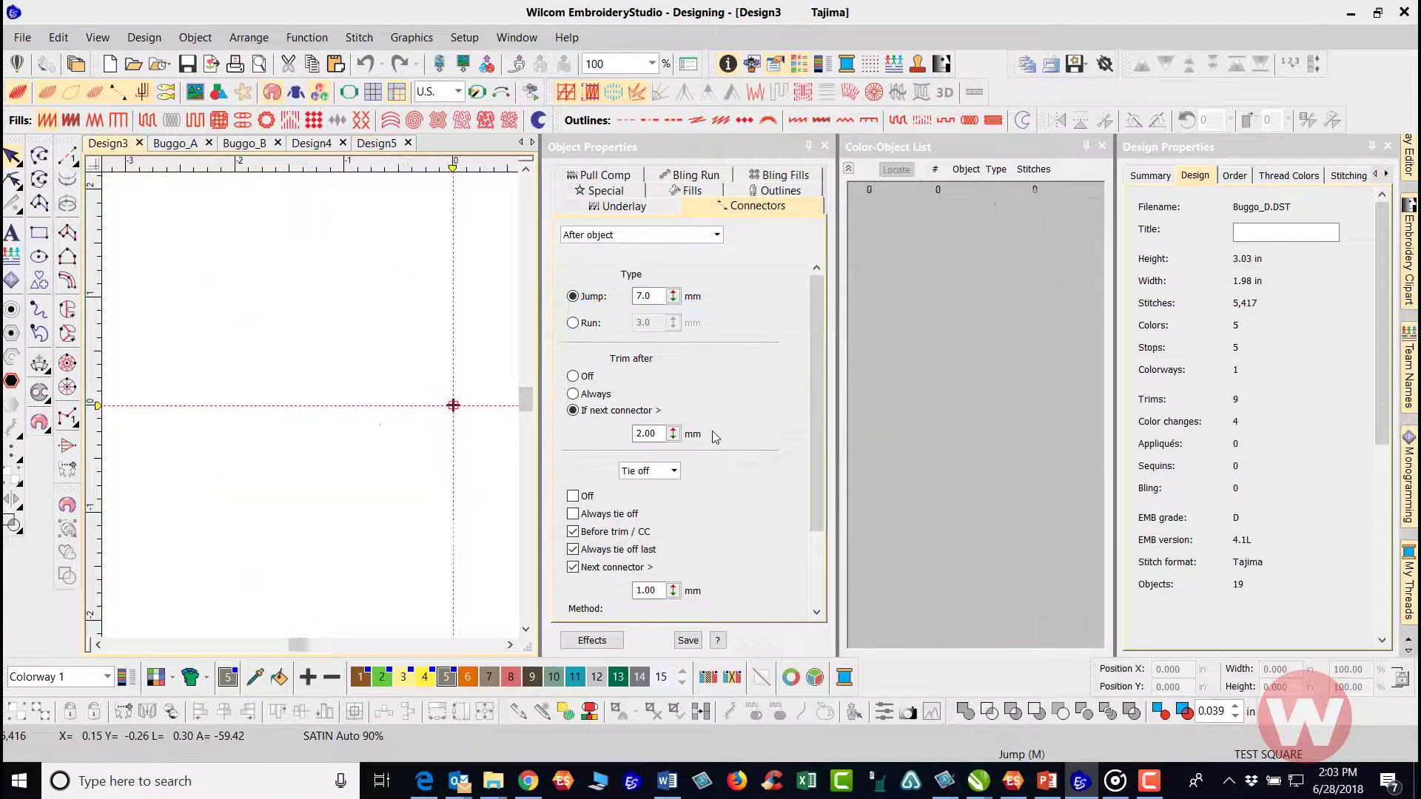
Open the Buggo_D DST file as Tajima with Objects / outlines and Auto connectors on in the open options.
left_click(23, 37)
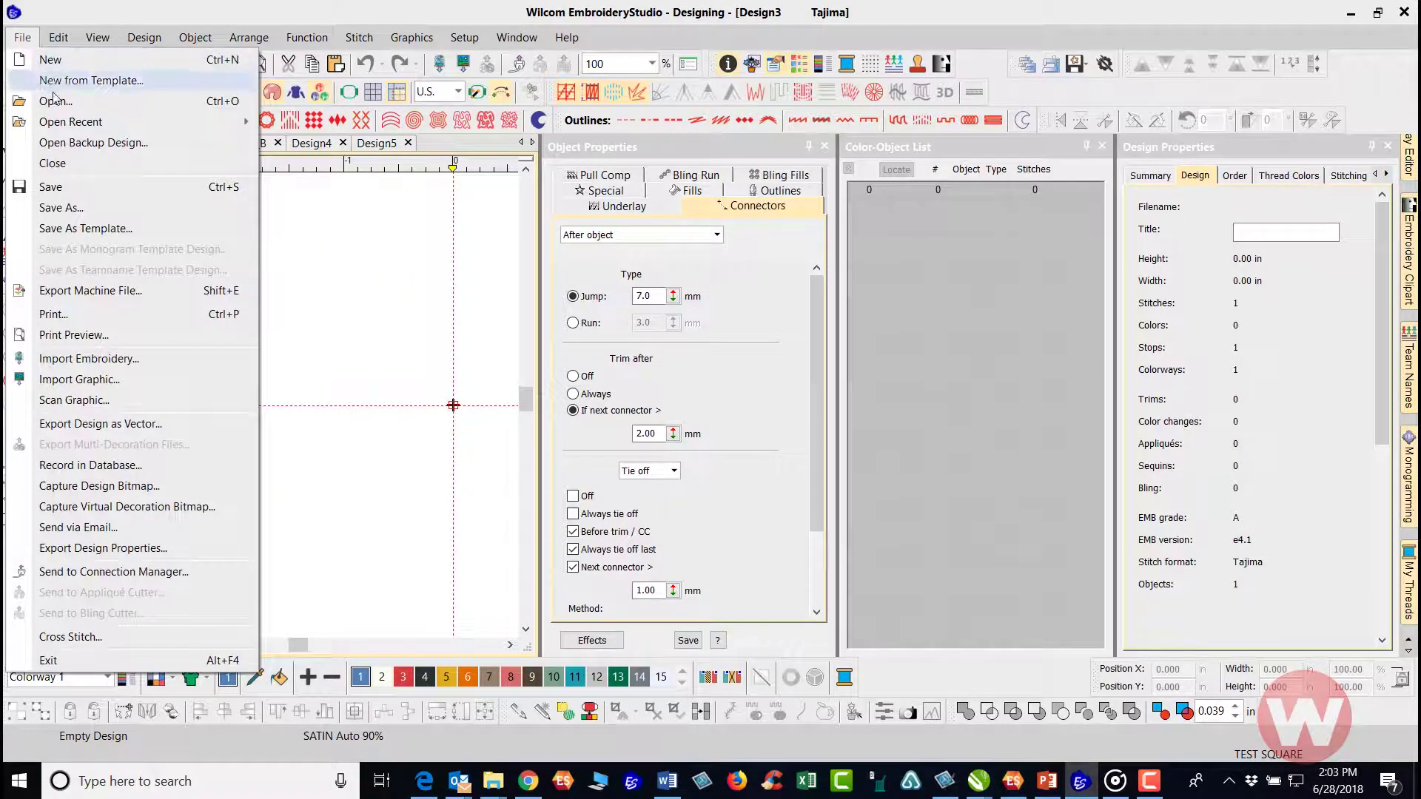
left_click(58, 110)
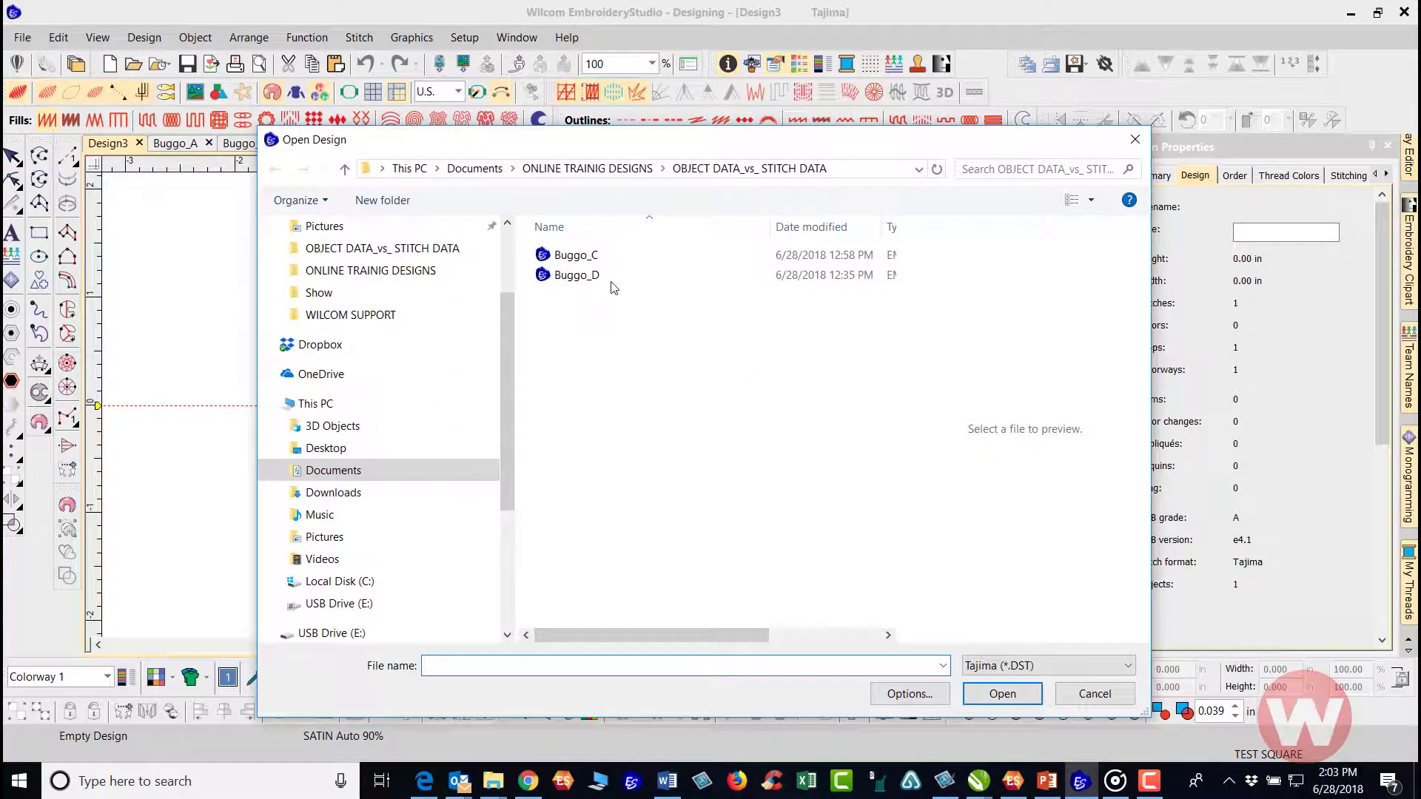
left_click(613, 279)
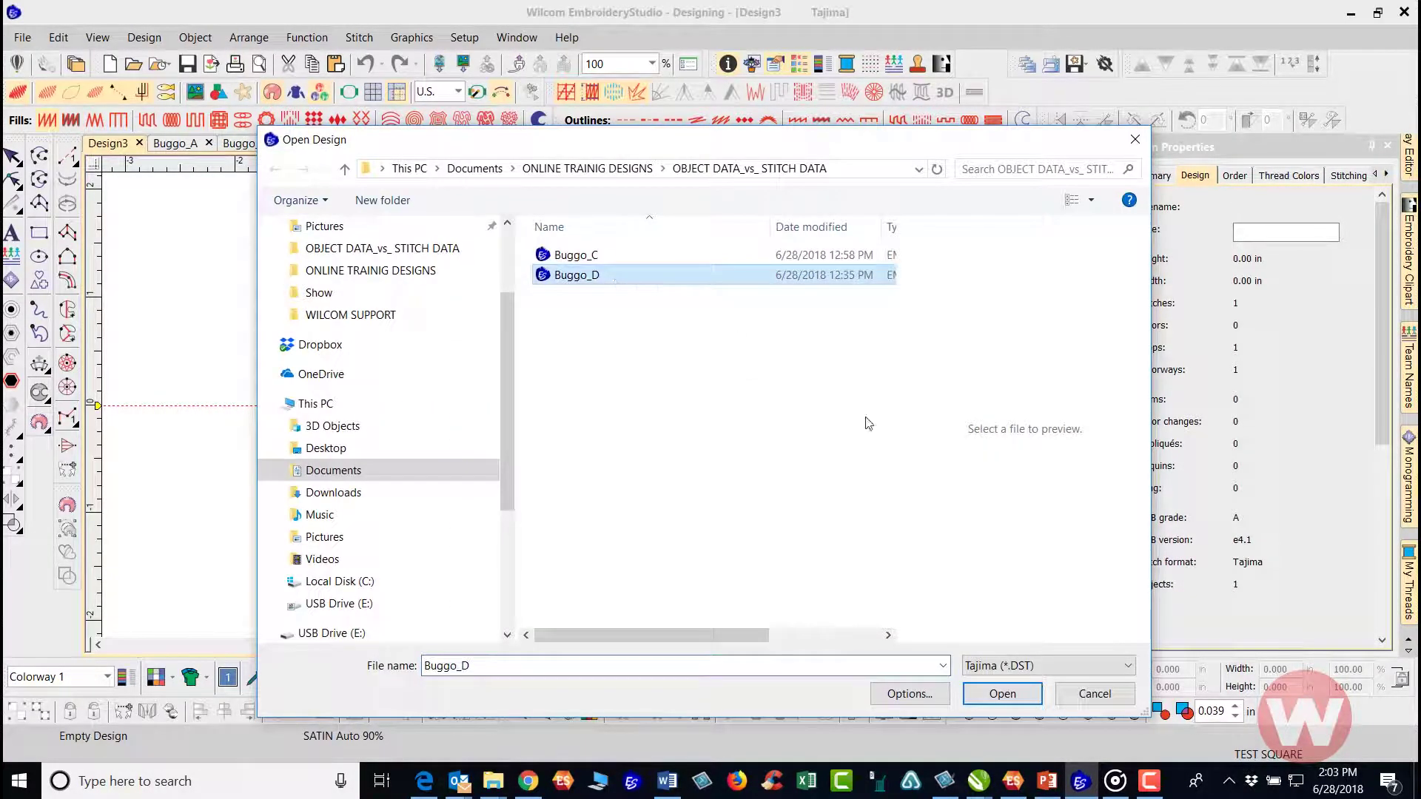
left_click(909, 694)
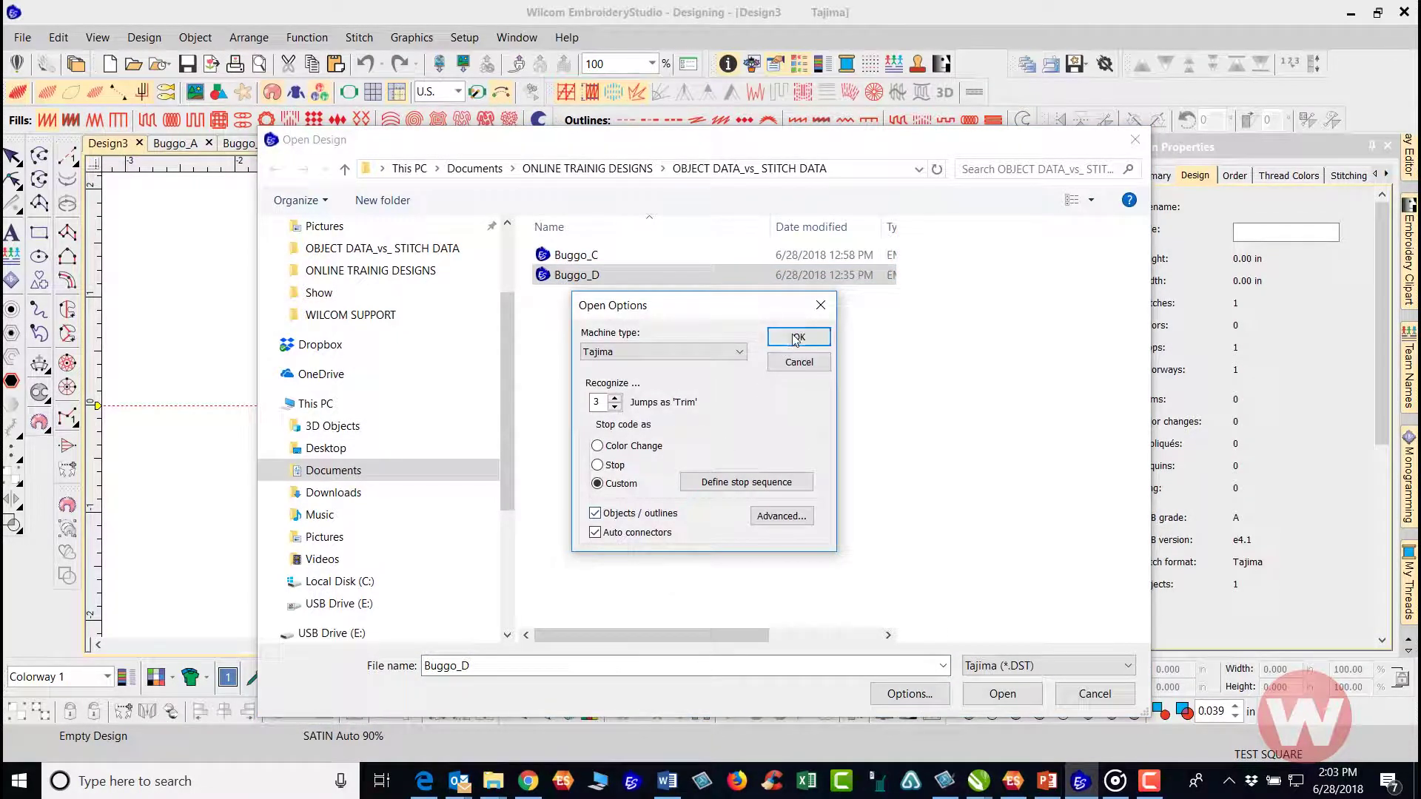
left_click(814, 342)
left_click(1002, 693)
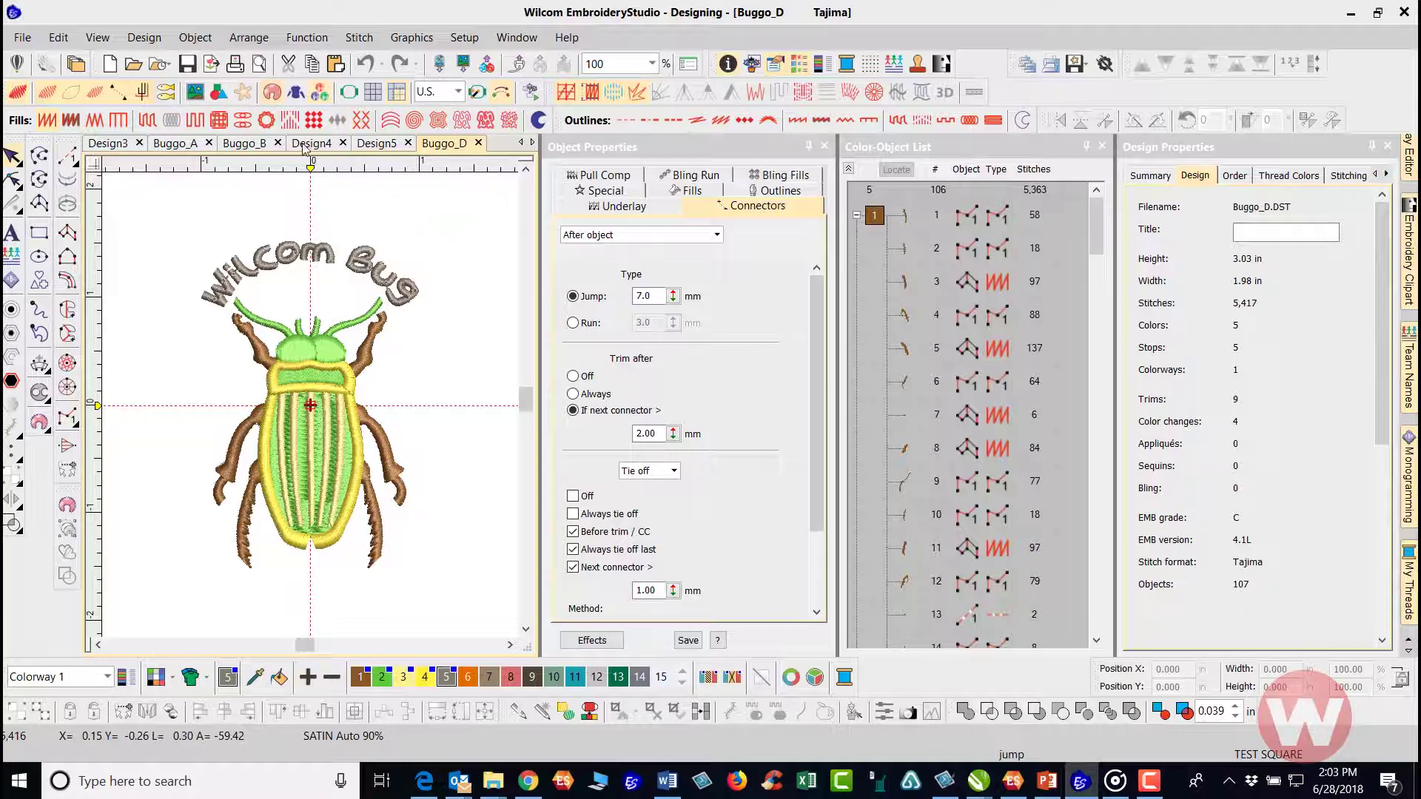
Compare the design properties of the blank Design5 and Buggo_D, and close Buggo_D.
left_click(372, 148)
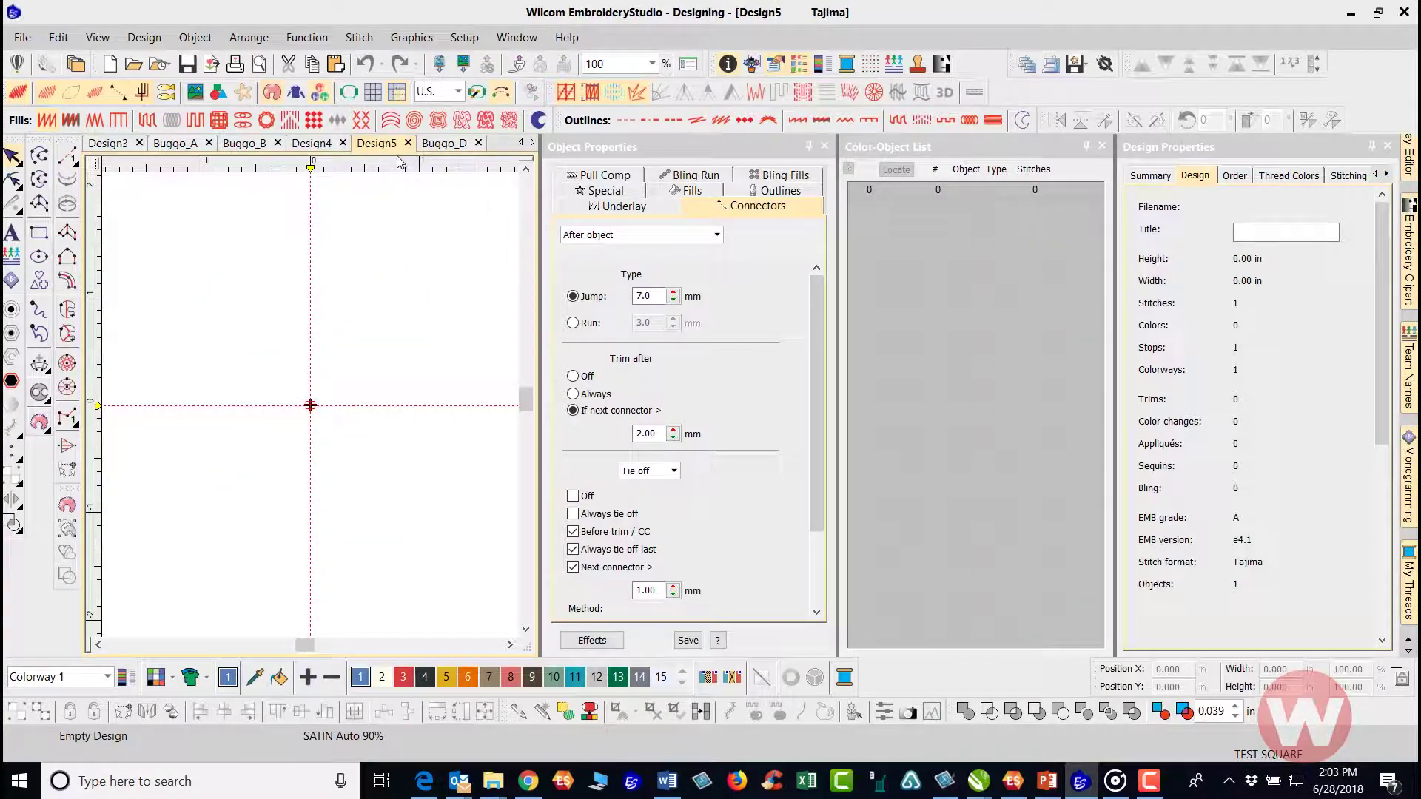
left_click(443, 142)
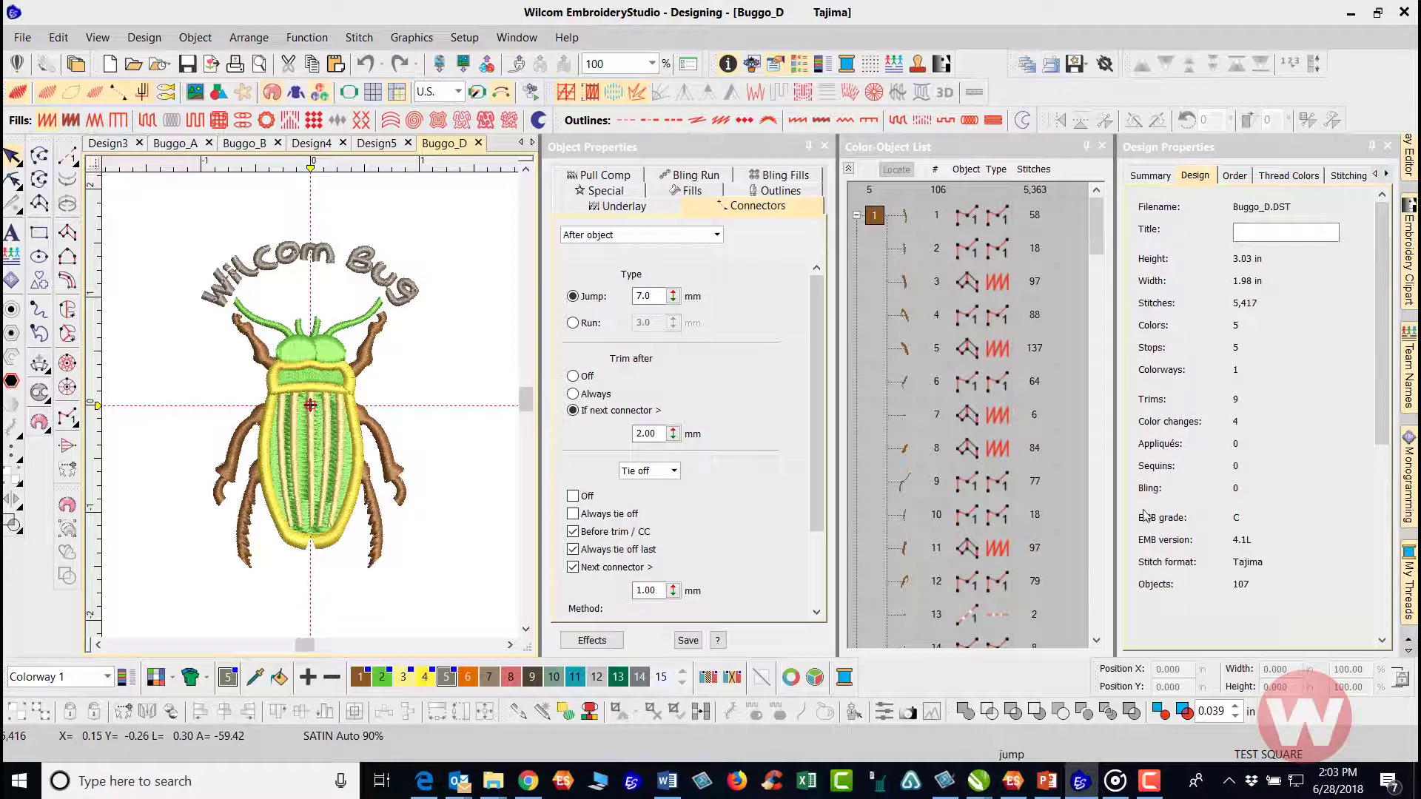
left_click(477, 143)
left_click(716, 431)
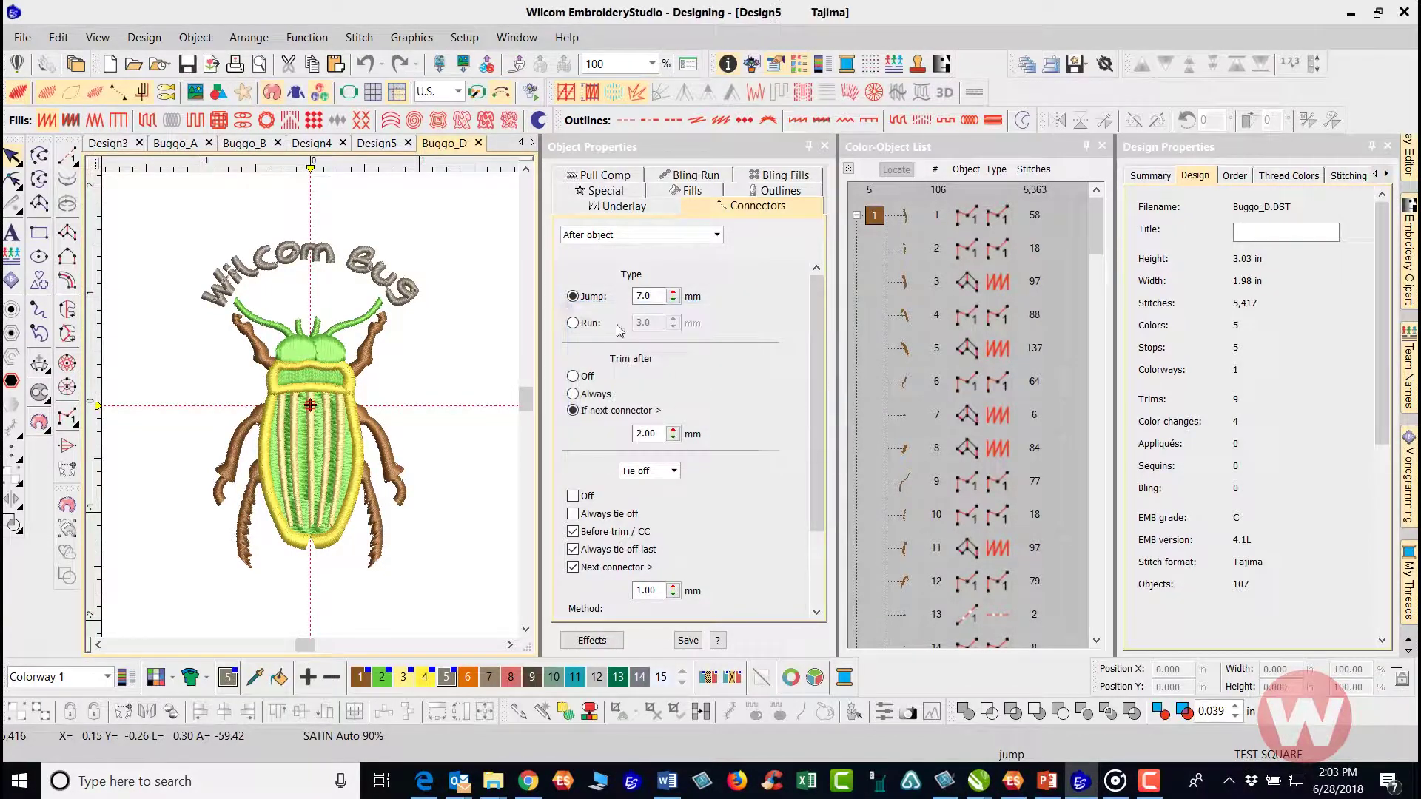
Reopen the Buggo_D DST file with Objects / outlines and Auto connectors turned off in the open options.
left_click(22, 37)
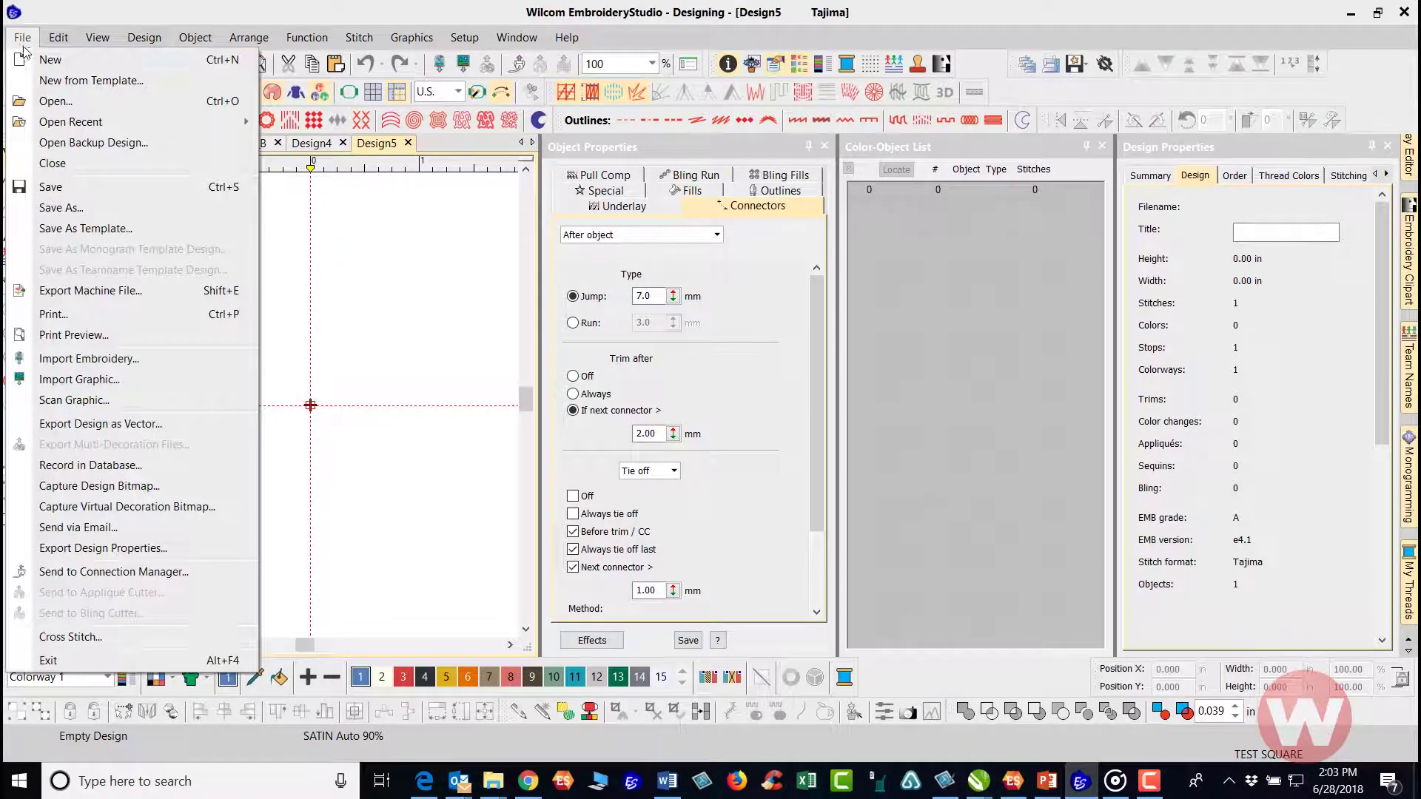
left_click(51, 104)
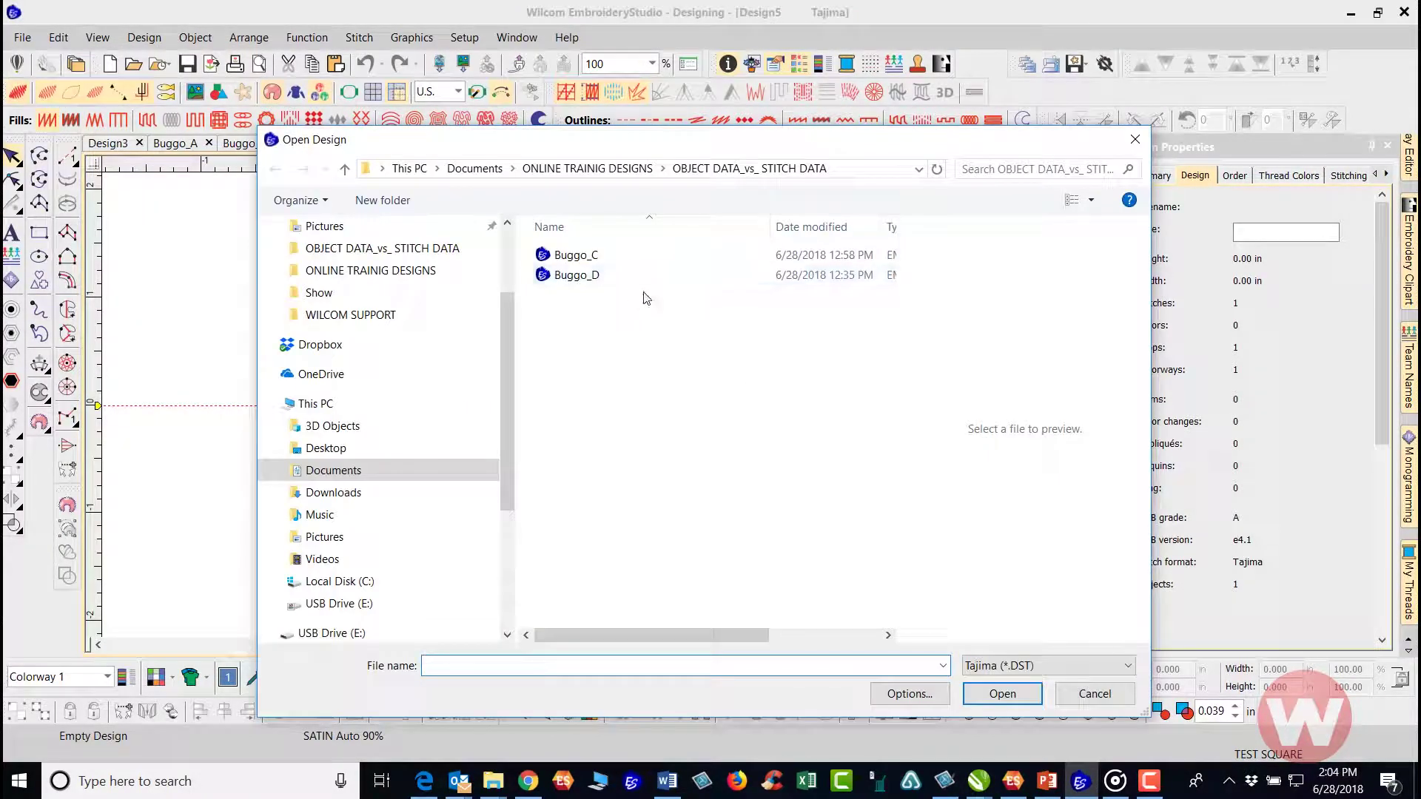
left_click(581, 275)
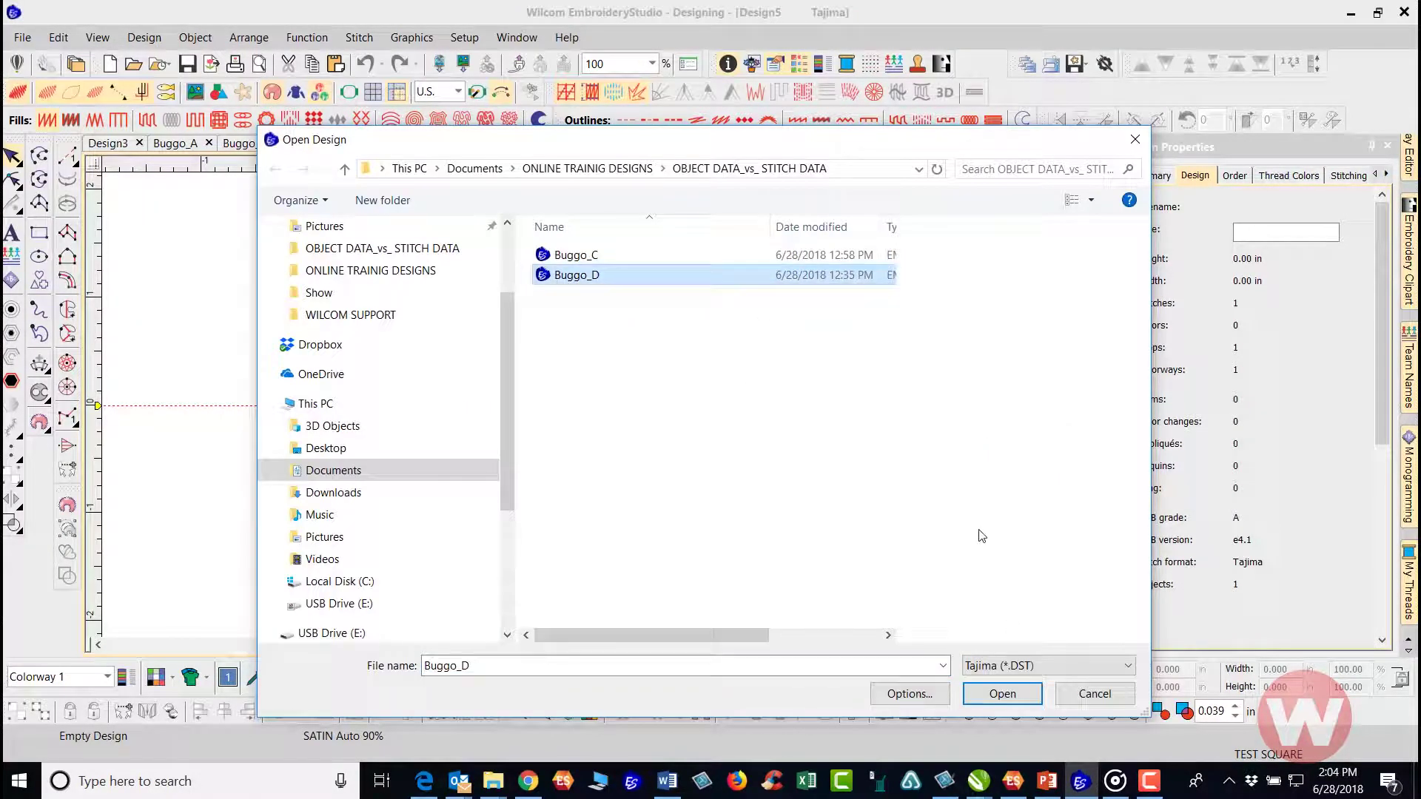
left_click(907, 694)
left_click(594, 513)
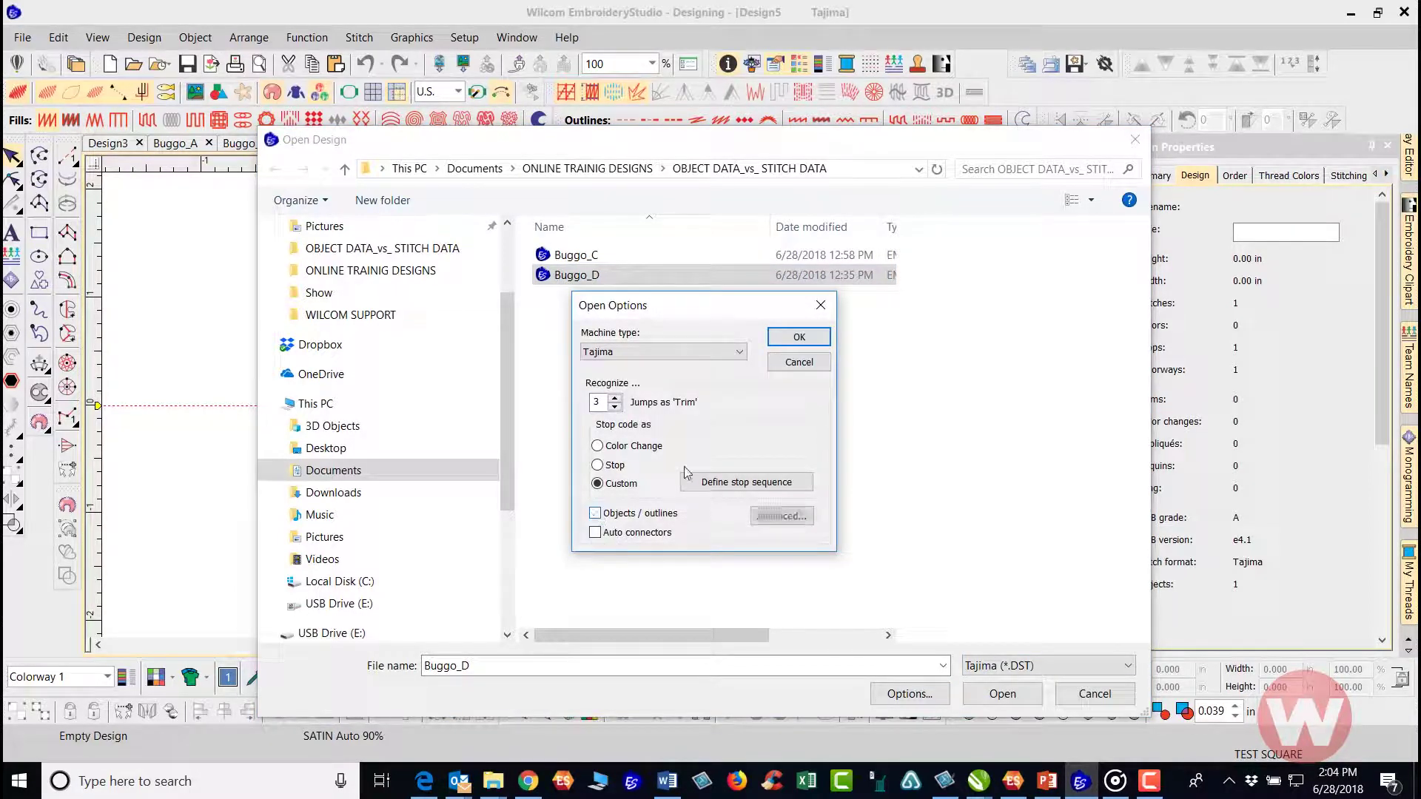
left_click(799, 337)
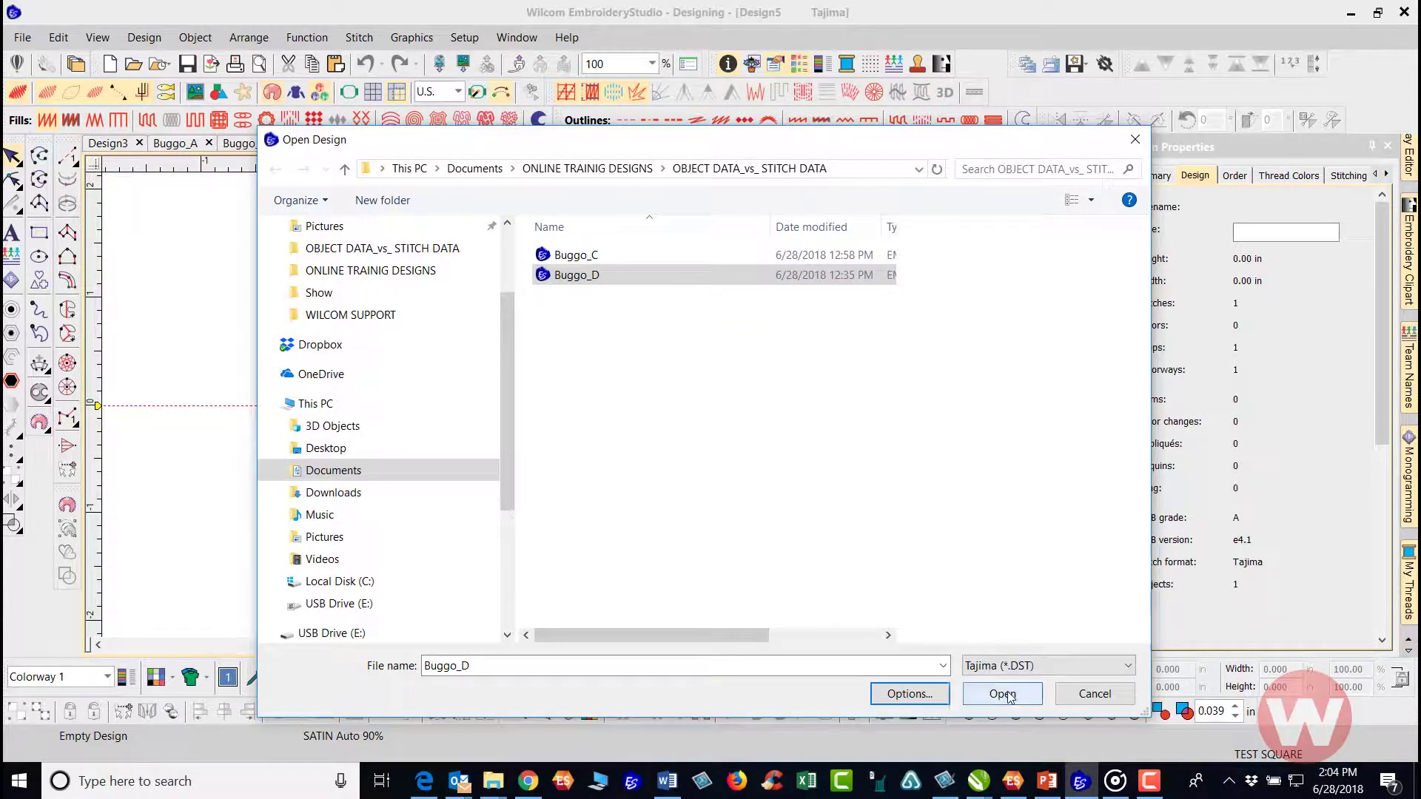
left_click(1008, 694)
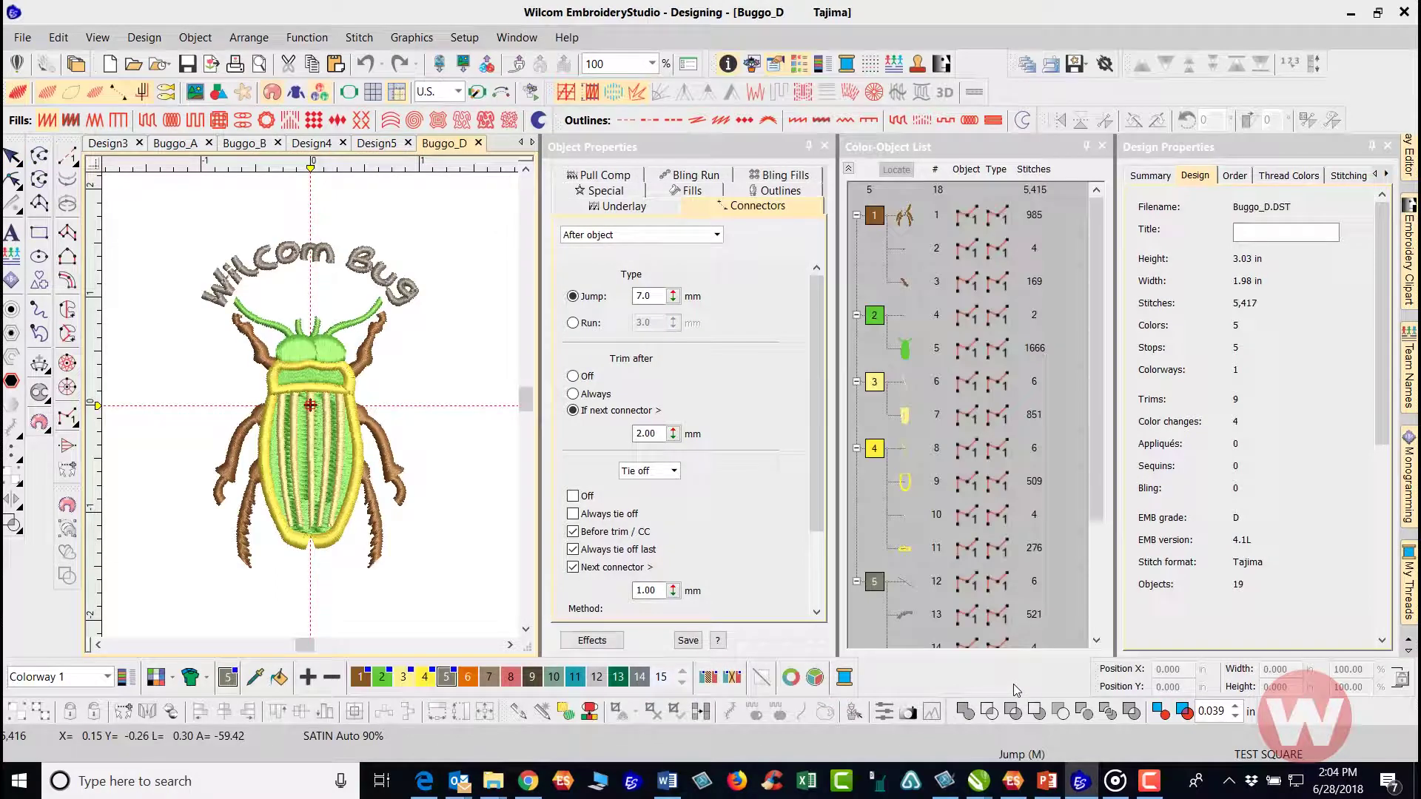